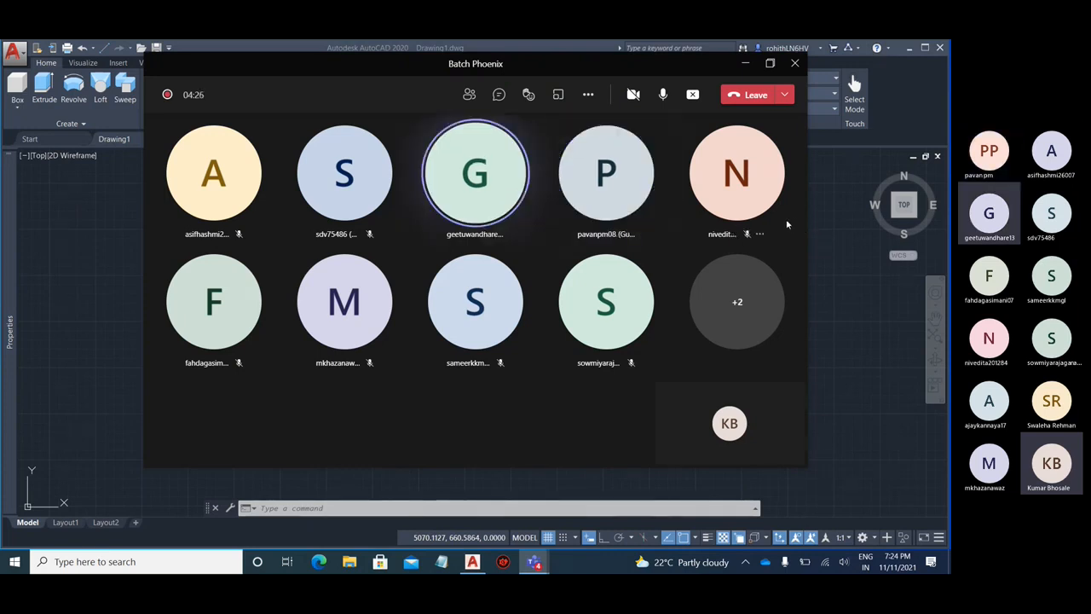
- Set the computer's speaker volume to 90
click(846, 566)
scroll(848, 569, up, 20)
scroll(848, 568, up, 4)
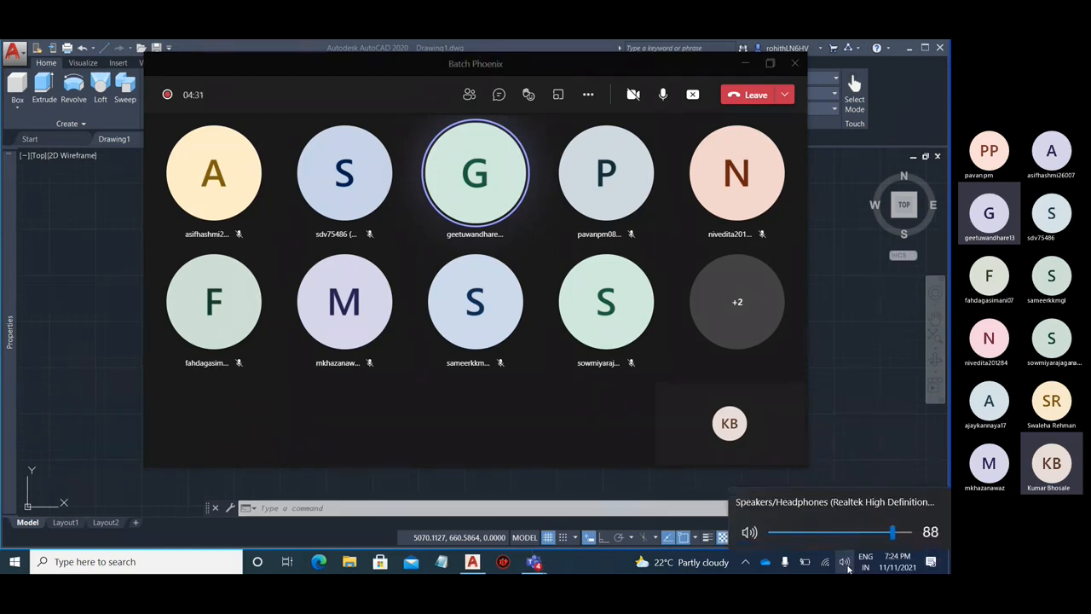
scroll(848, 569, up, 2)
scroll(848, 568, down, 1)
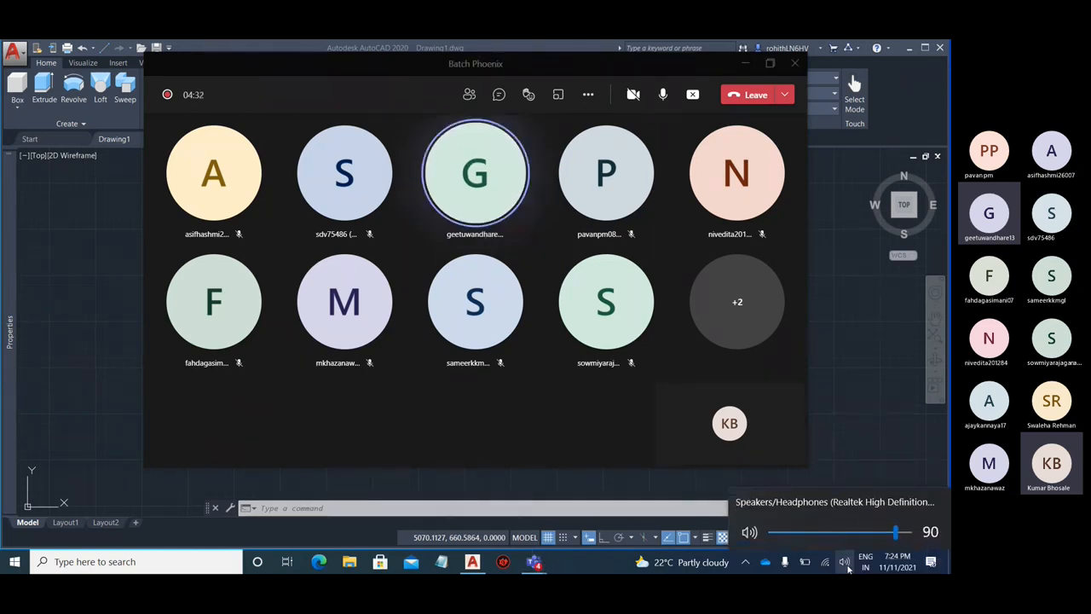
- Put the meeting window away to return to AutoCAD and set the workspace to Drafting & Annotation
click(769, 64)
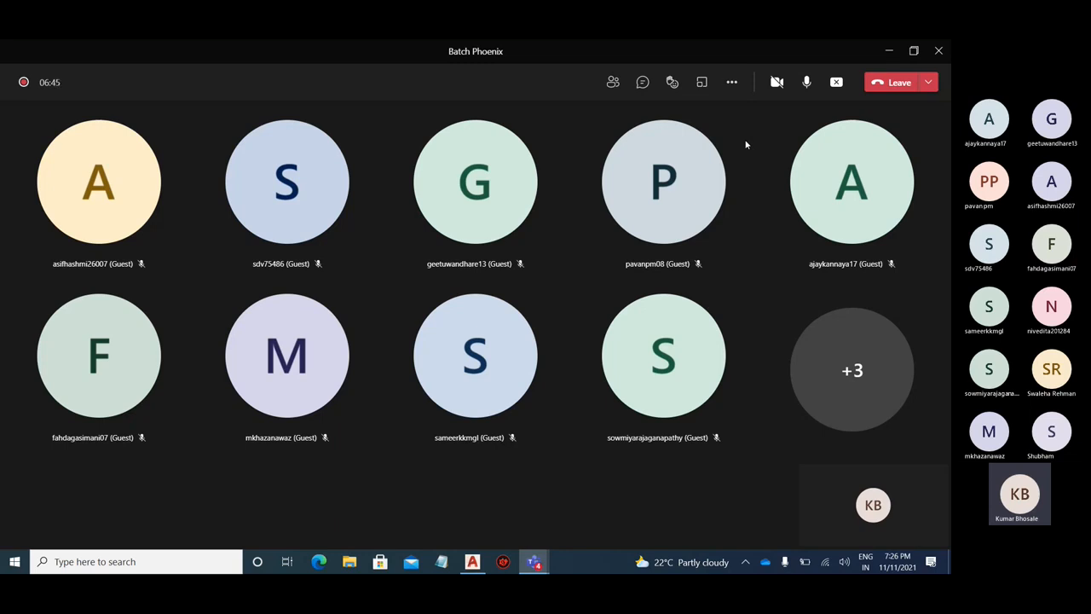
click(887, 53)
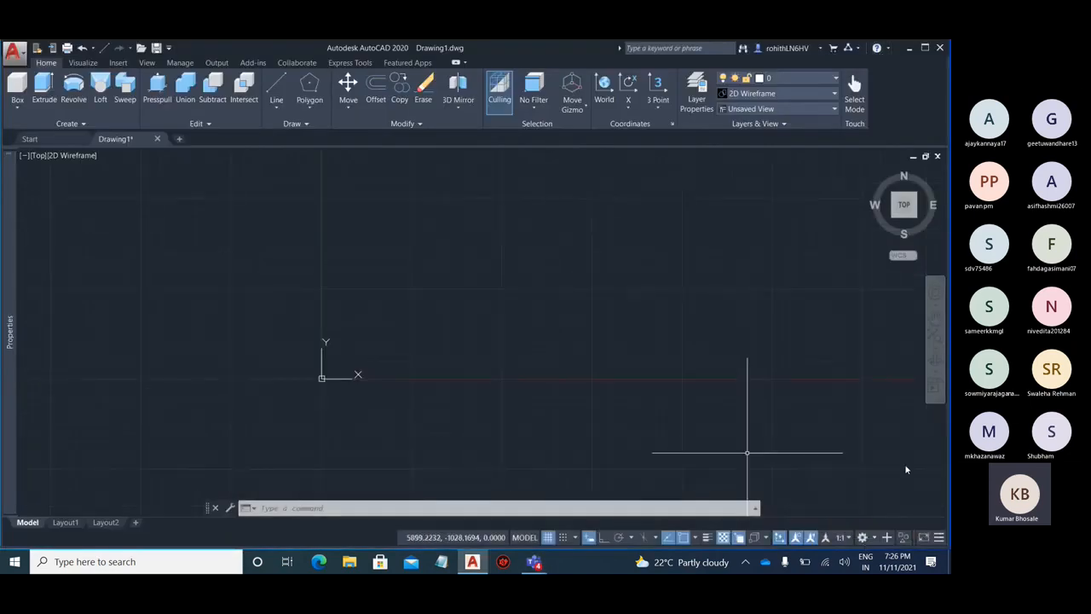
click(843, 538)
click(867, 538)
click(866, 537)
click(780, 439)
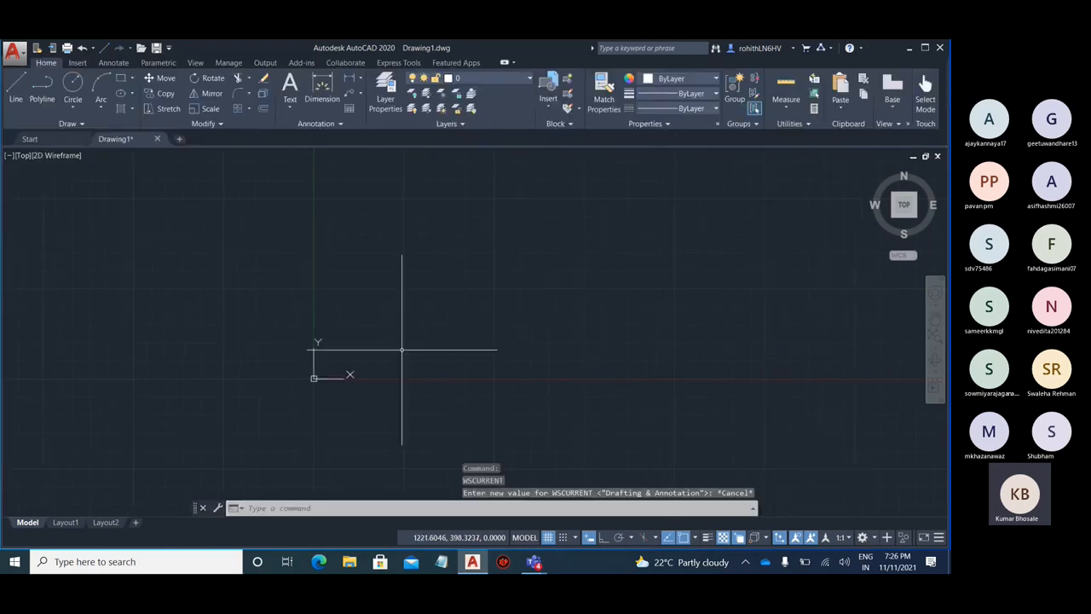
- Draw a circle with a radius of about 1139.5 up and to the right of the origin
middle_drag(497, 224, 338, 246)
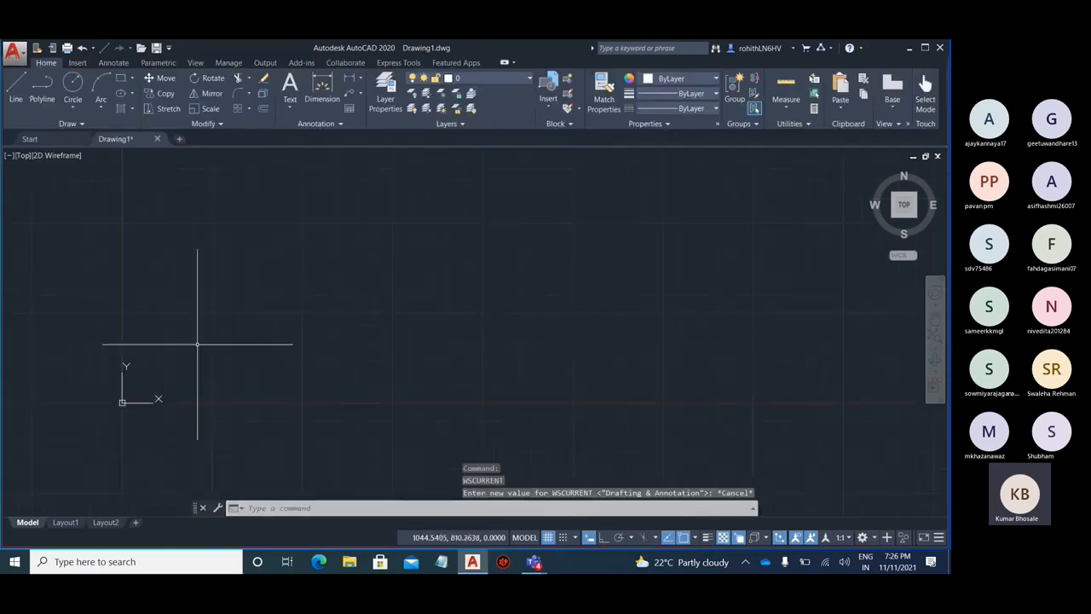
mouse_move(182, 361)
middle_down()
mouse_move(273, 334)
mouse_move(247, 365)
middle_up()
click(514, 83)
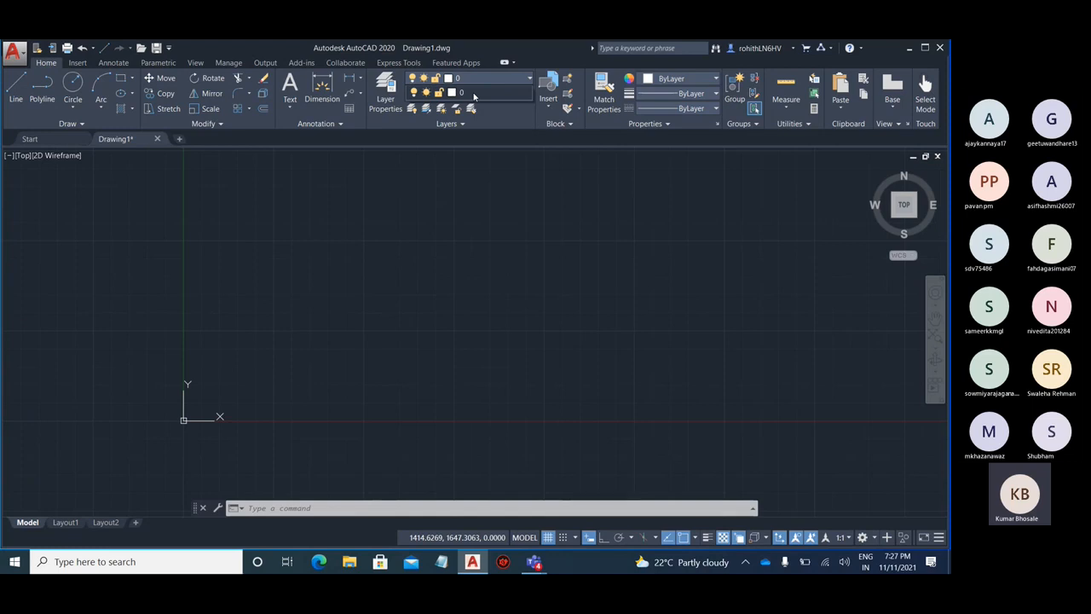
click(304, 273)
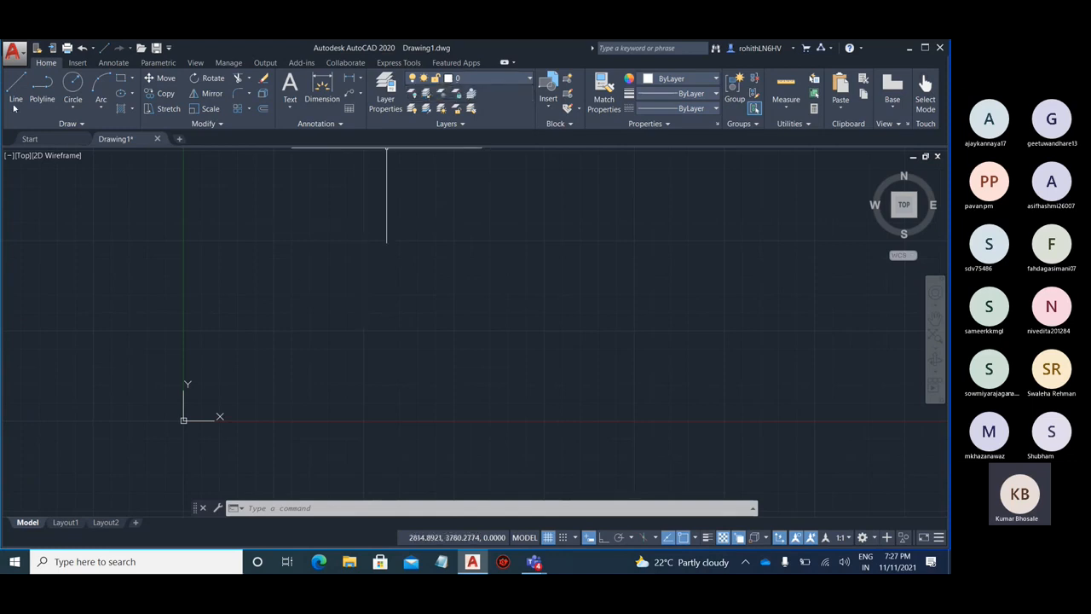
click(73, 84)
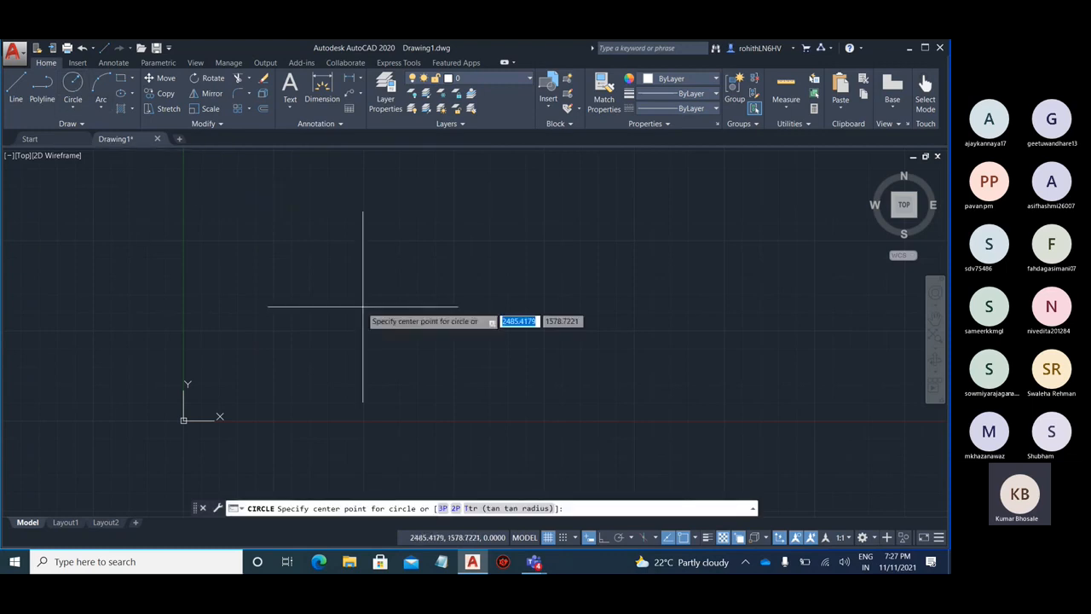
click(325, 293)
click(383, 350)
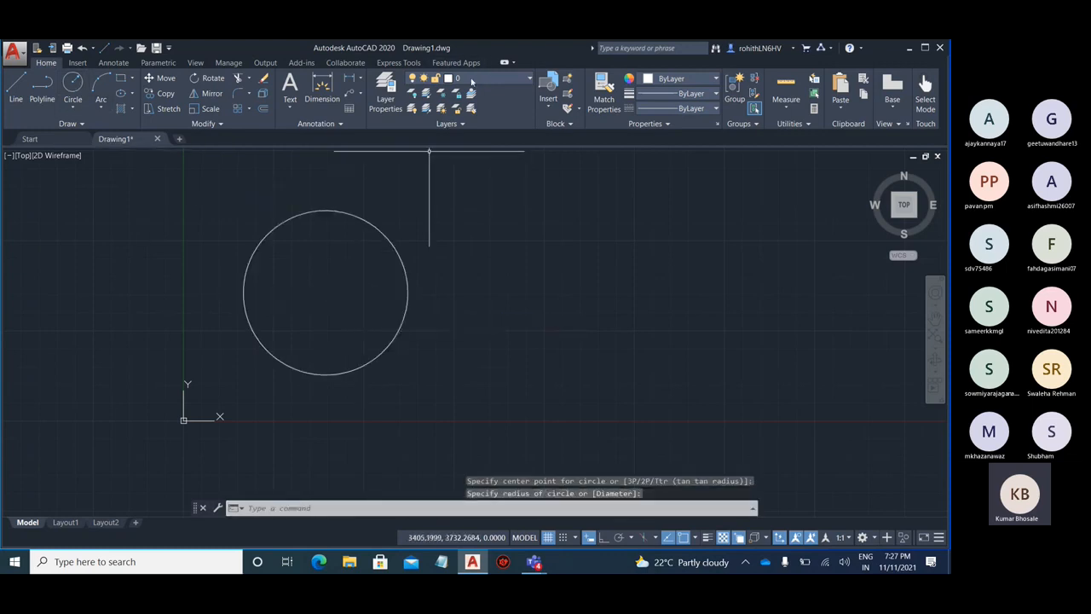
- Draw a rectangle from a first corner inside the circle at about 1820, 2038, extending down and right beyond the circle
click(120, 78)
click(316, 273)
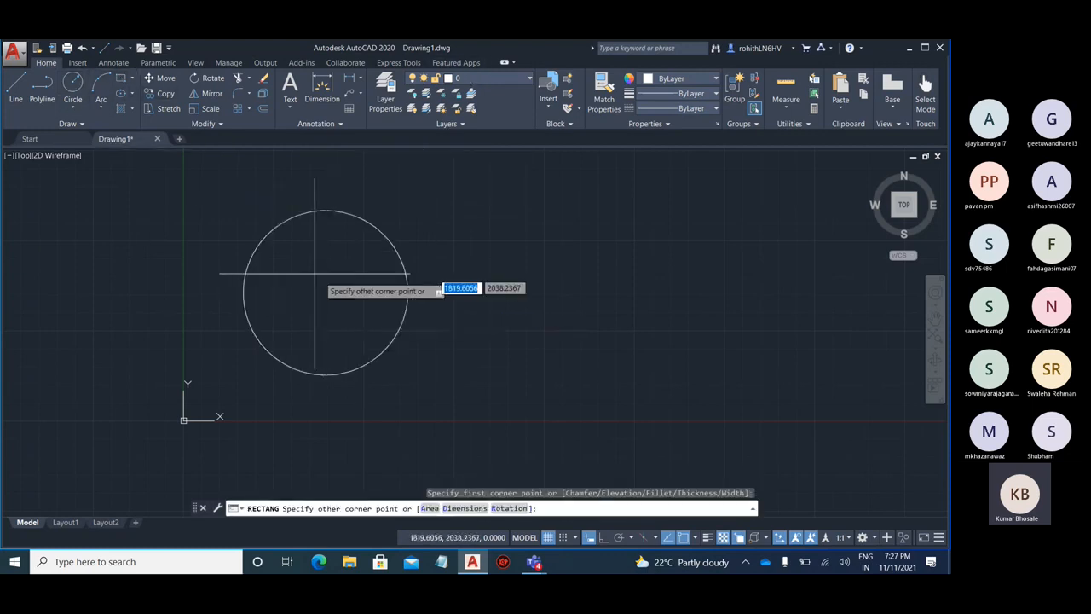
click(614, 406)
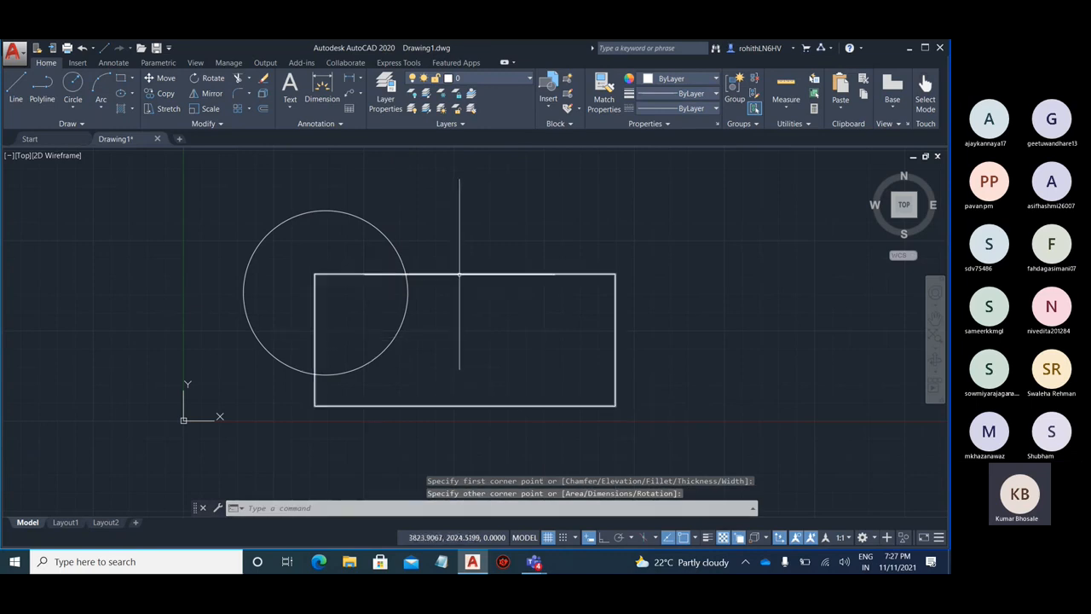
- Open the properties of the rectangle and examine its general and geometry data
click(459, 273)
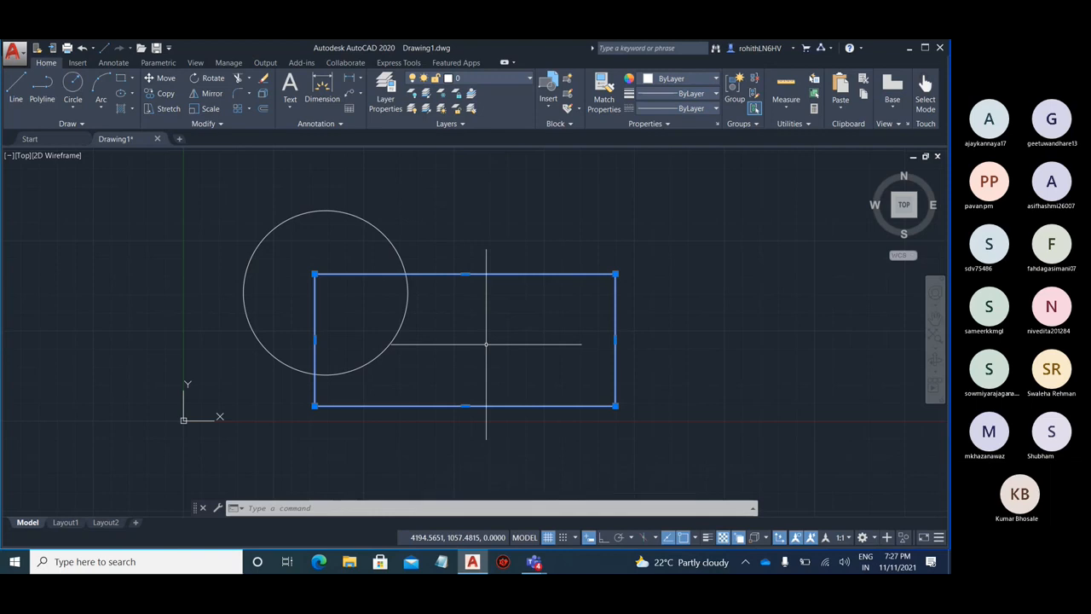
key(ctrl+1)
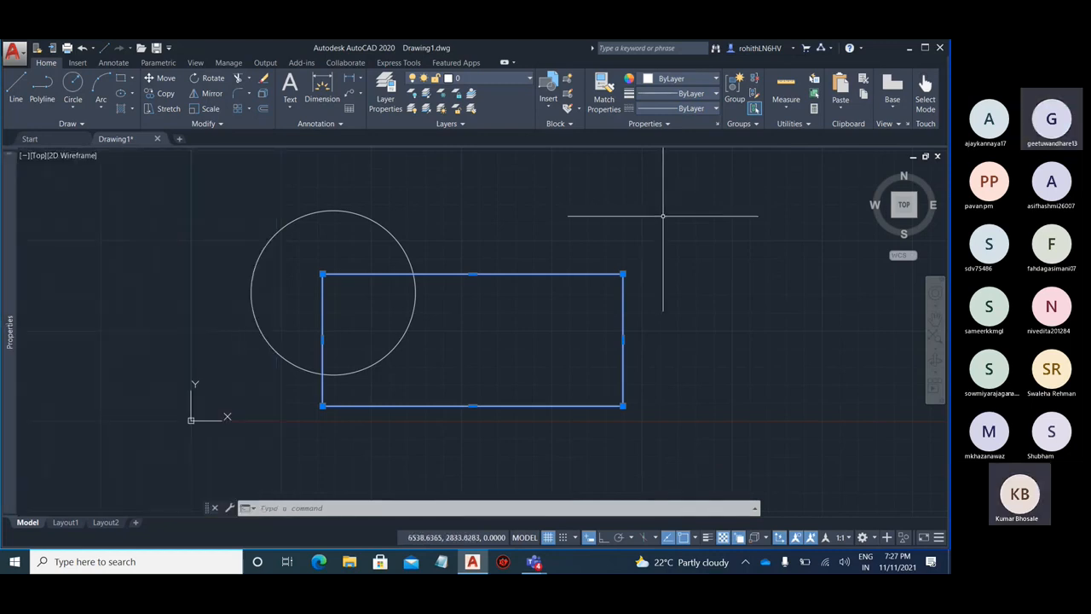
text(pr)
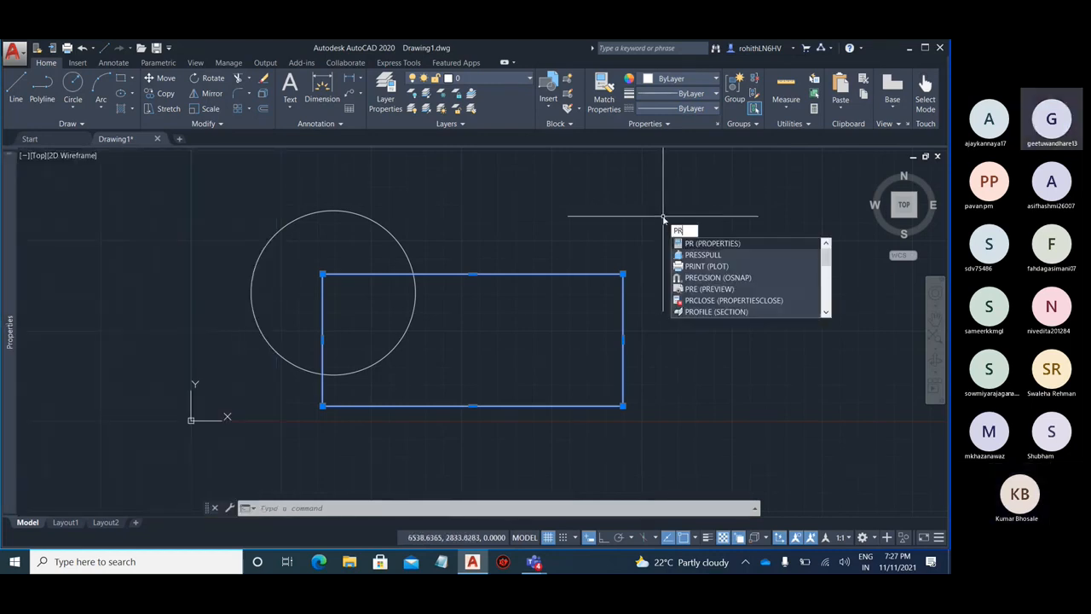
key(Return)
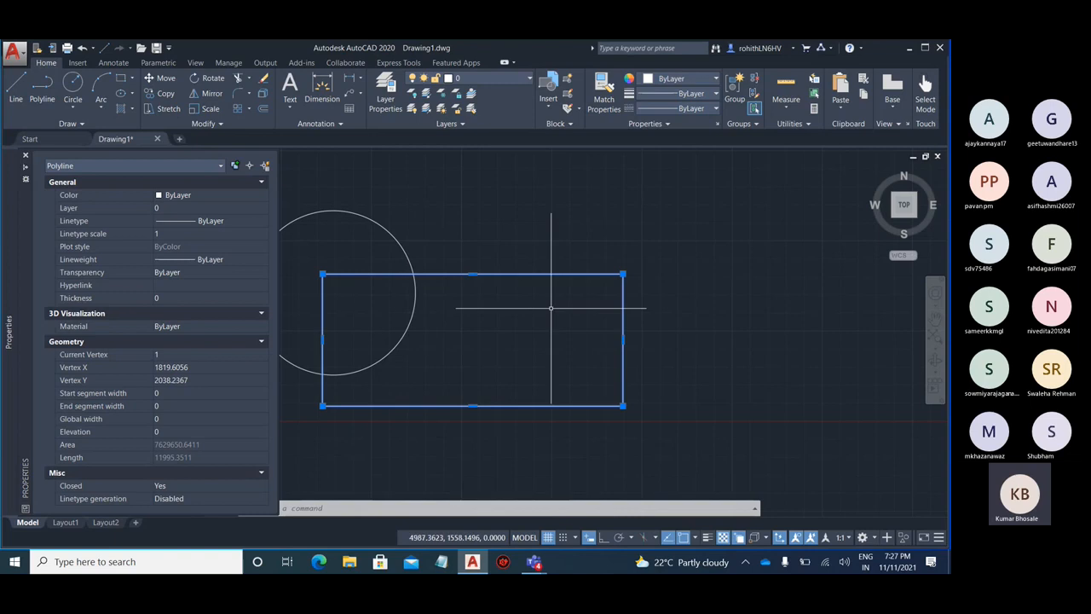
key(ctrl+1)
- Select only the circle, without the rectangle, and examine its general and geometry properties
click(389, 230)
mouse_move(5, 300)
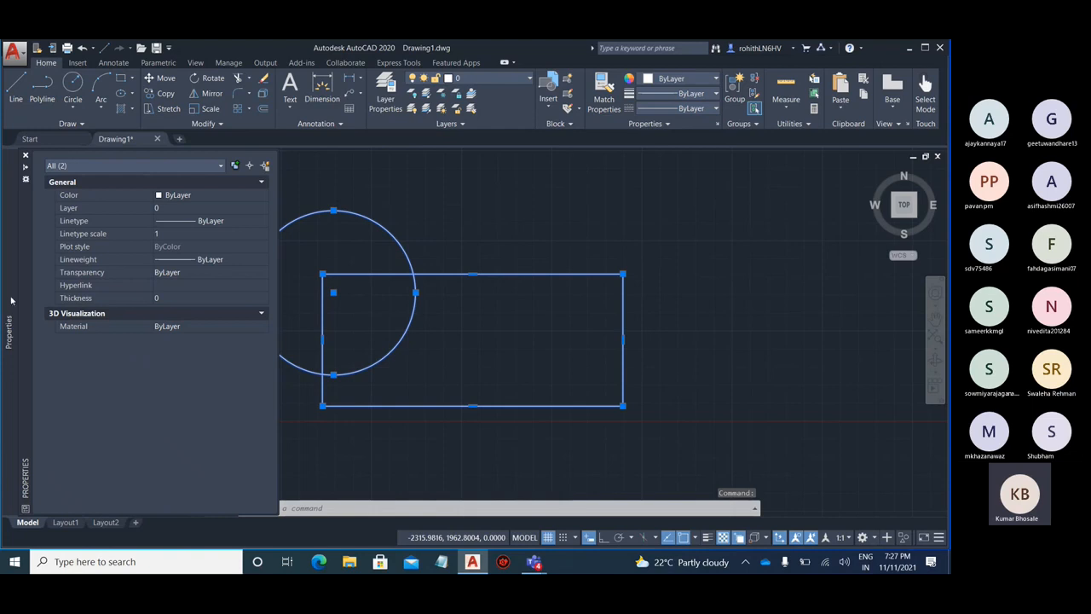
shift+click(506, 273)
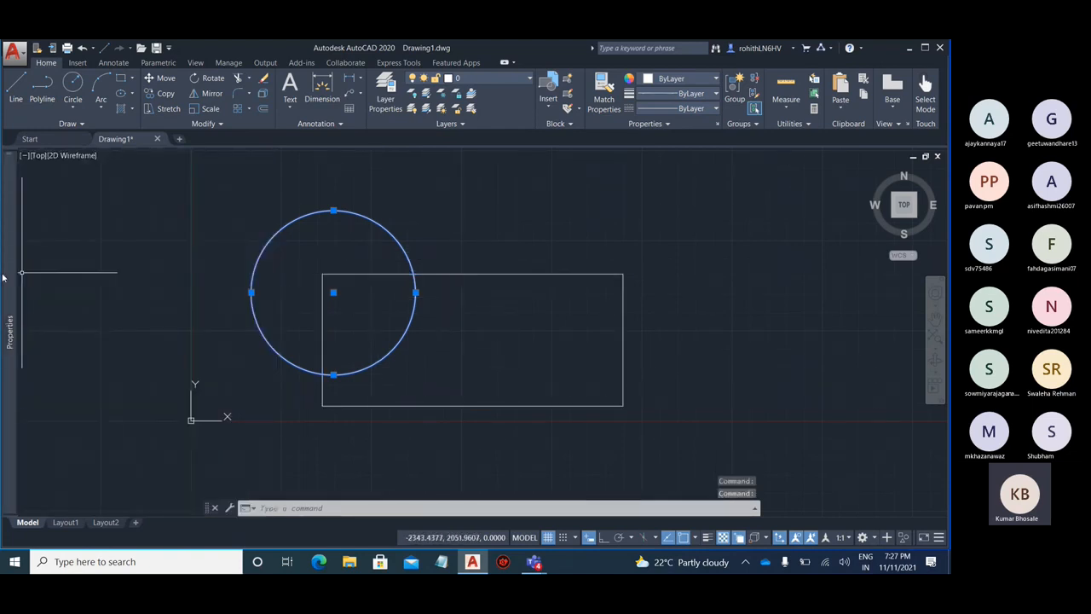
mouse_move(8, 280)
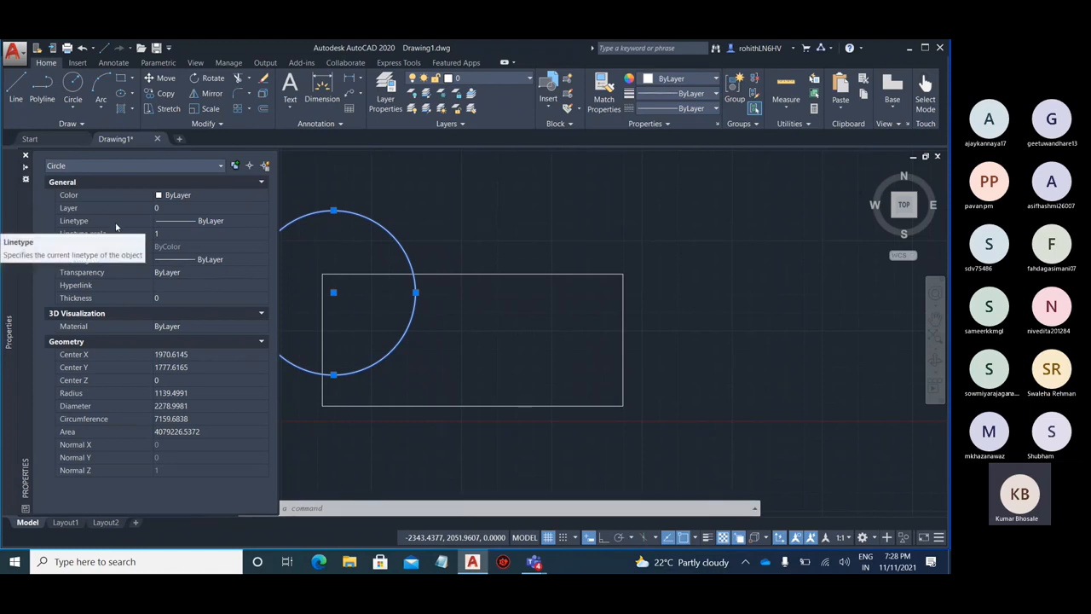
- Open the layer properties manager and review the colour, linetype and other settings of layer 0
click(385, 100)
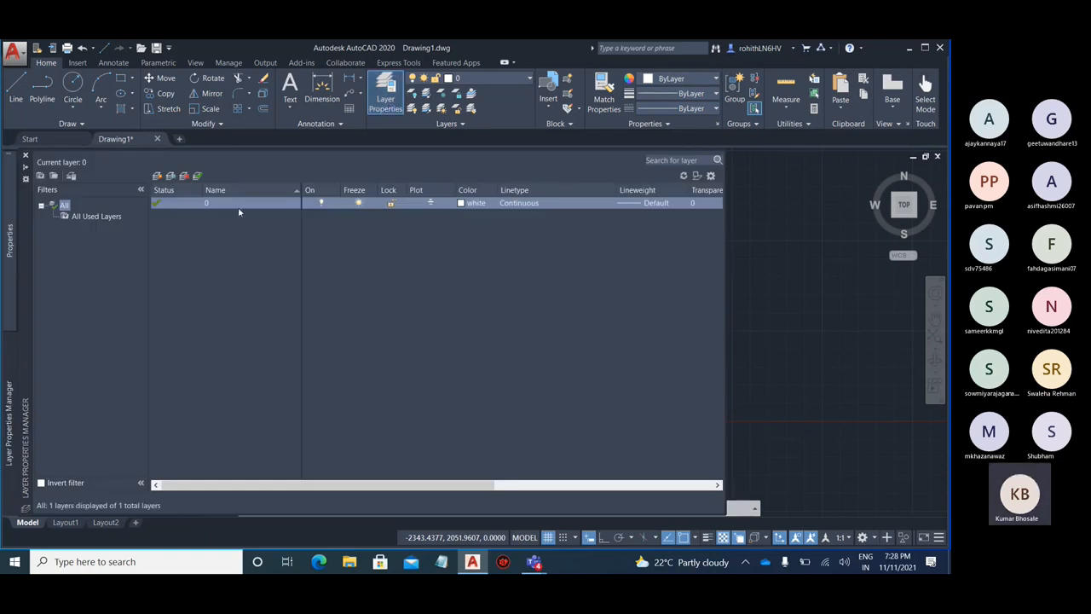
click(492, 203)
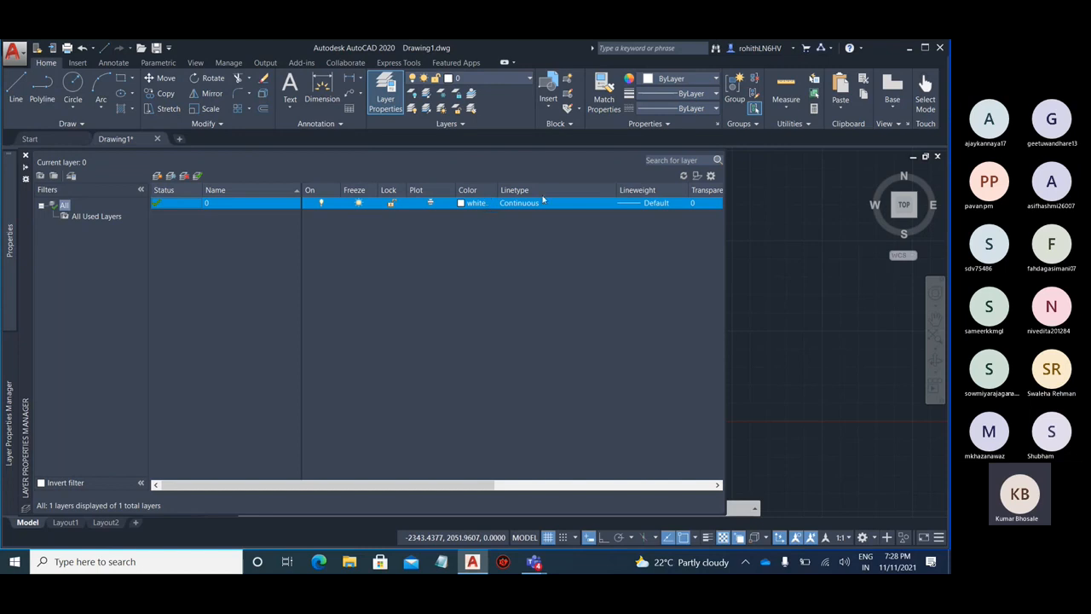
drag(401, 492, 536, 490)
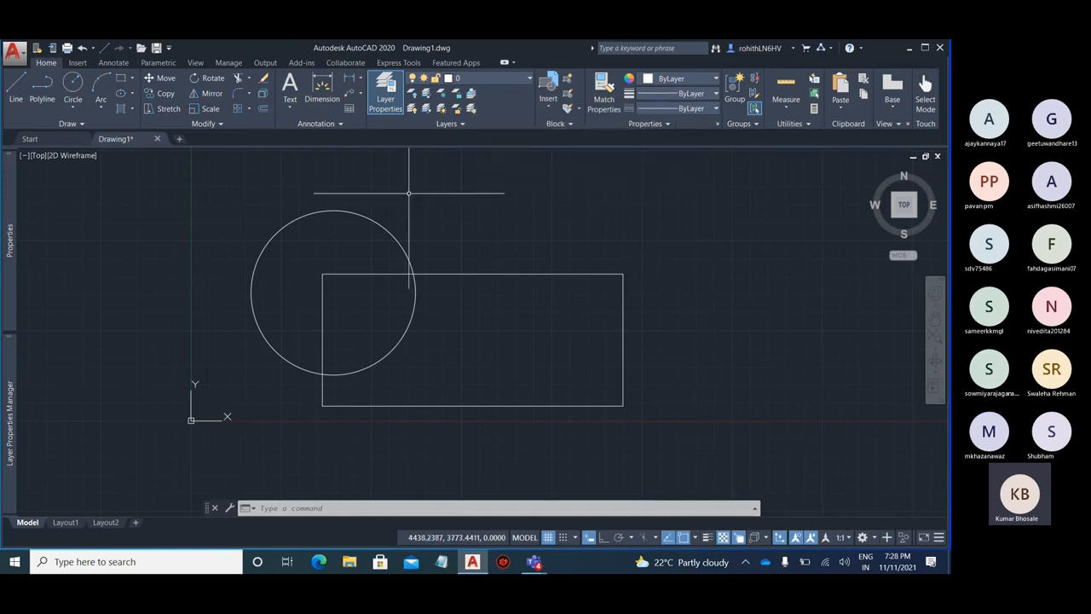
- Change the circle's colour to red (237,31,36) and clear the selection
click(386, 226)
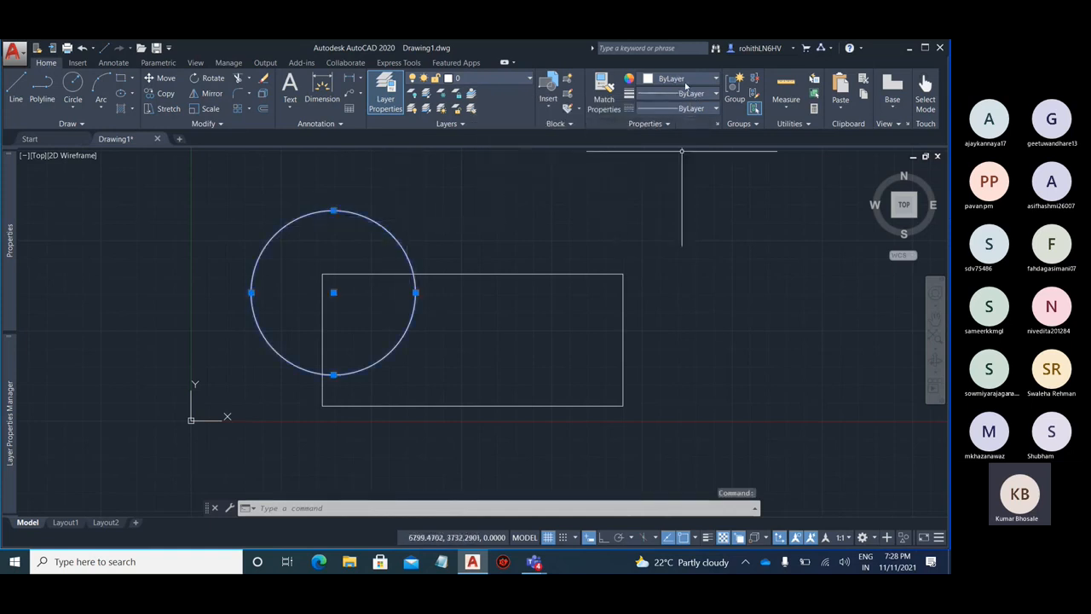
click(645, 80)
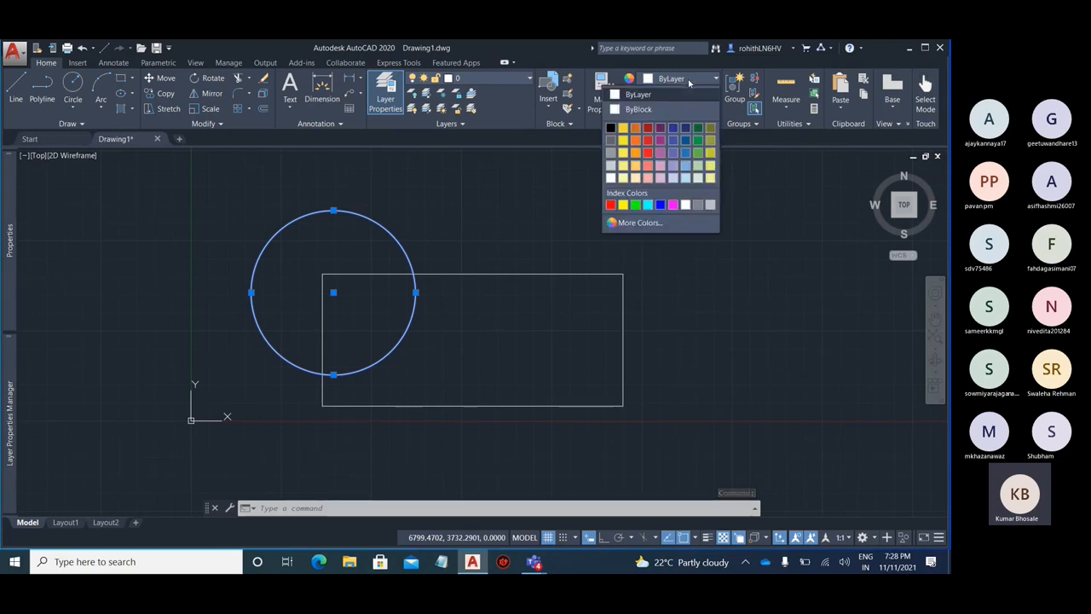
click(650, 152)
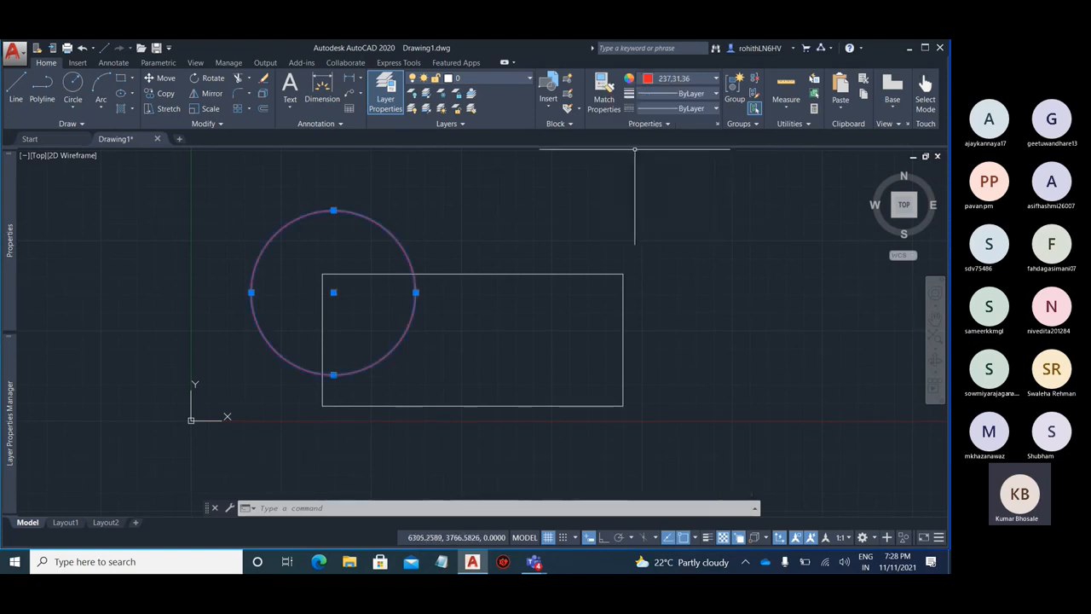
key(Escape)
key(Escape)
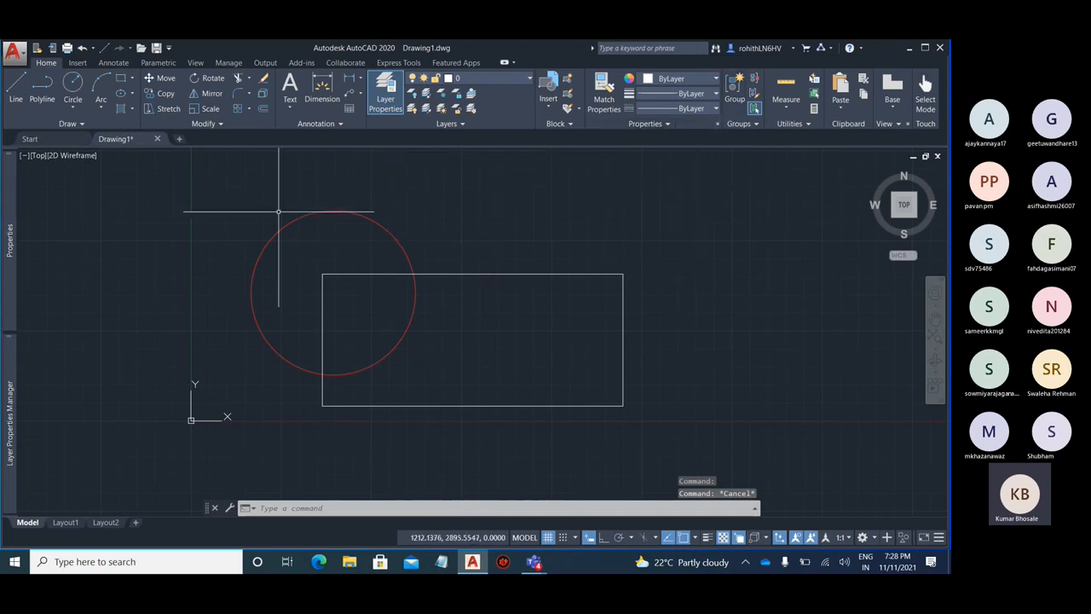
- Check the red circle's properties and deselect it
click(375, 214)
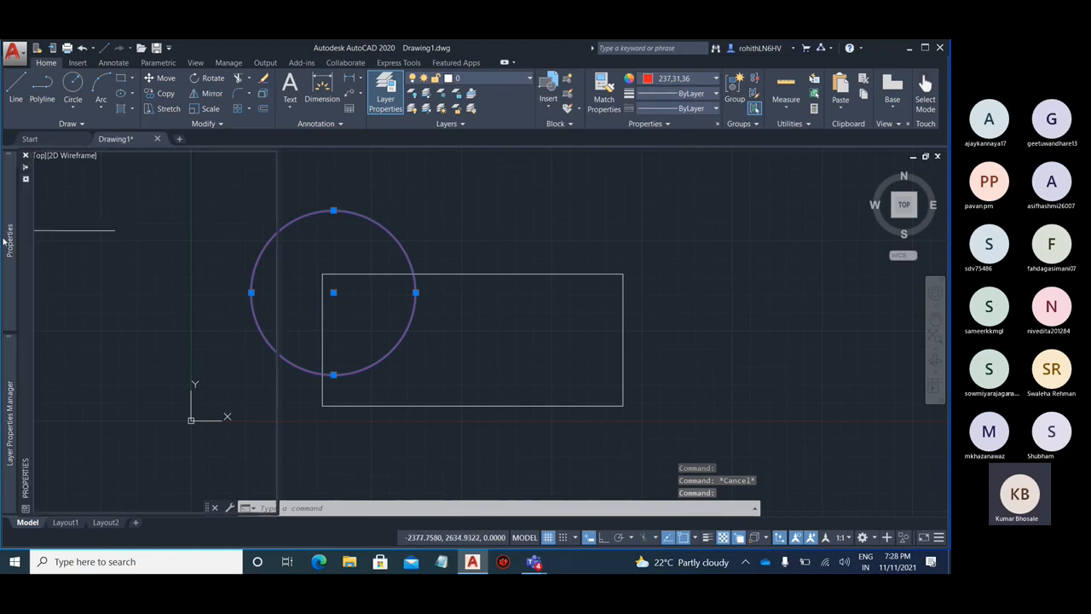
mouse_move(11, 234)
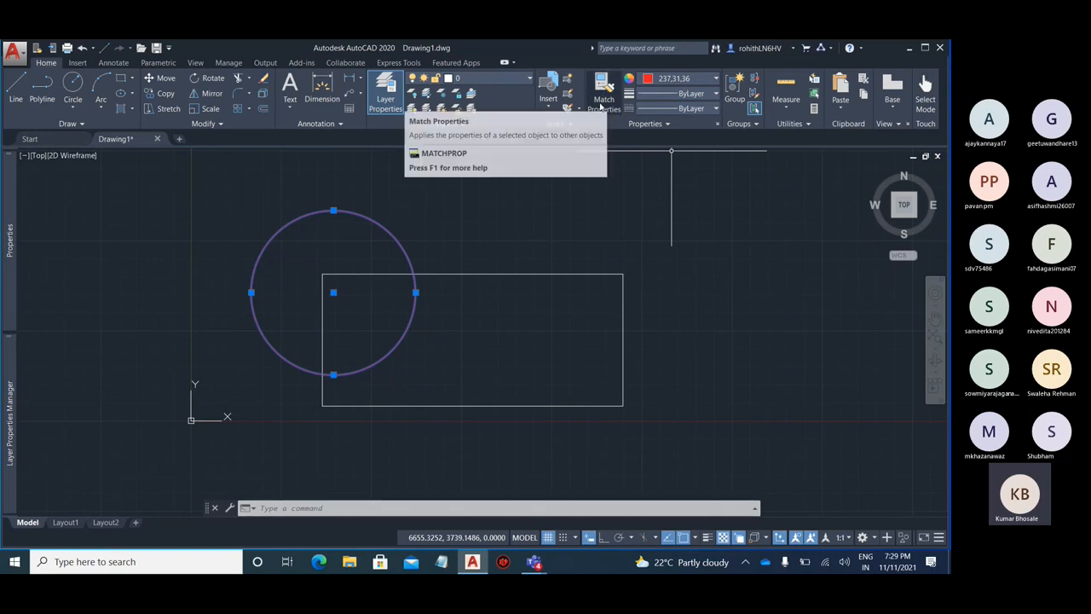
key(Escape)
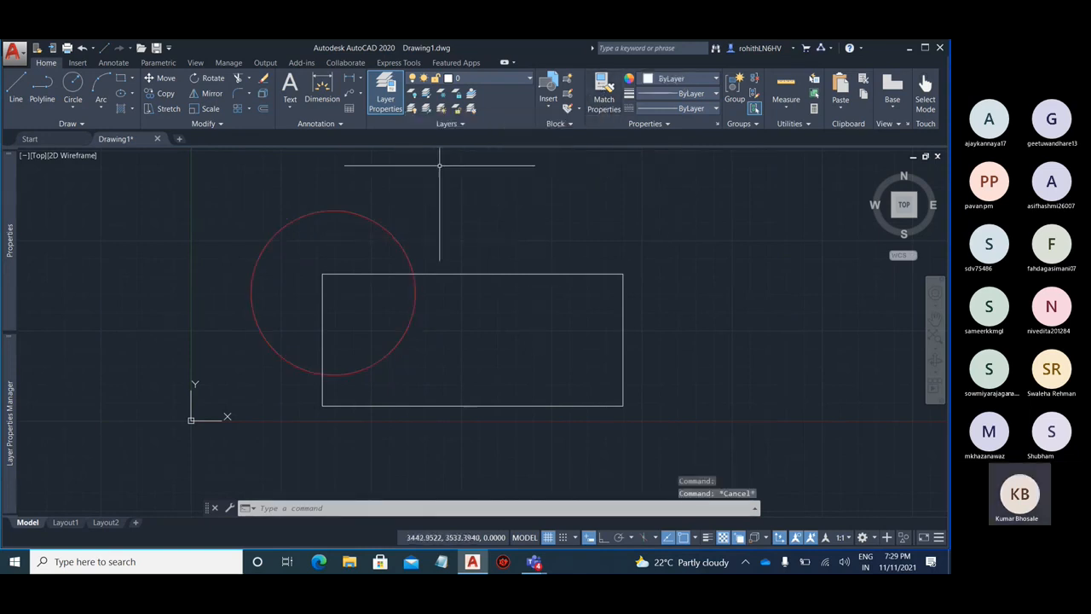
- Create a new layer named Red in the layer properties manager
mouse_move(6, 429)
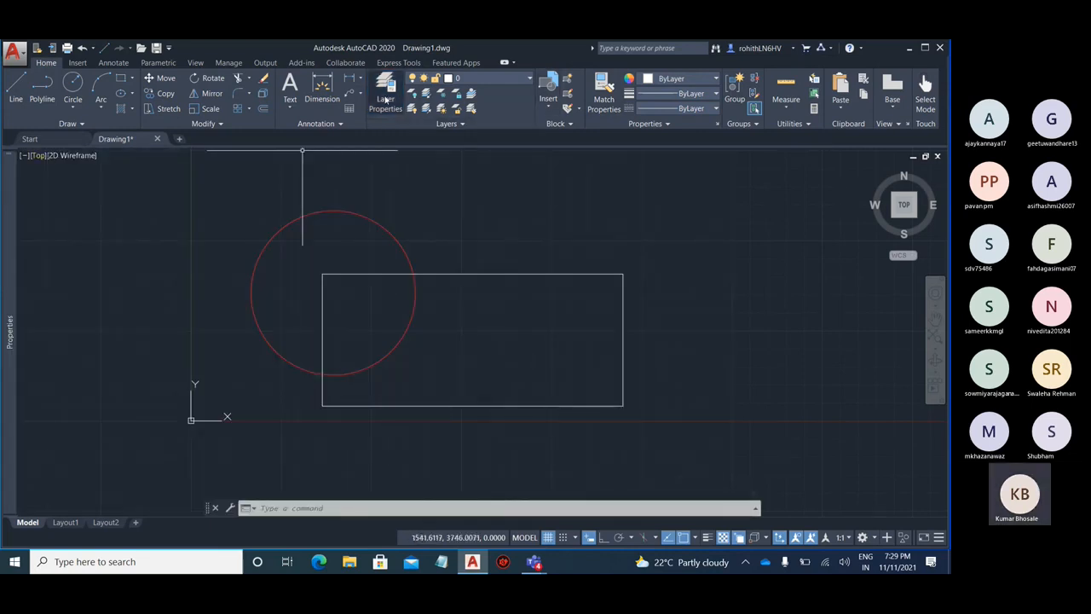
click(384, 101)
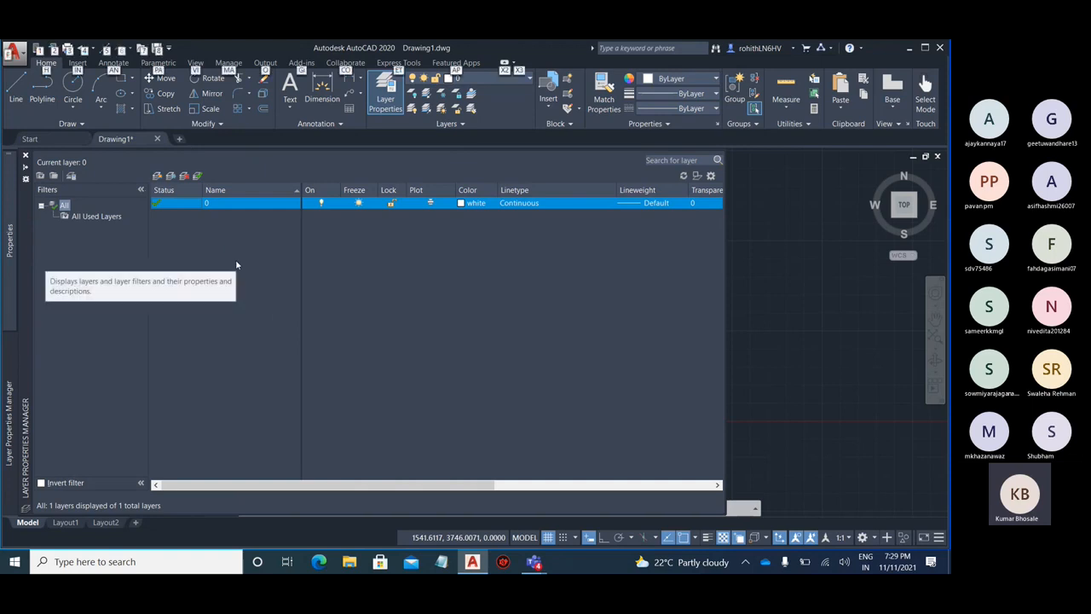
key(alt+n)
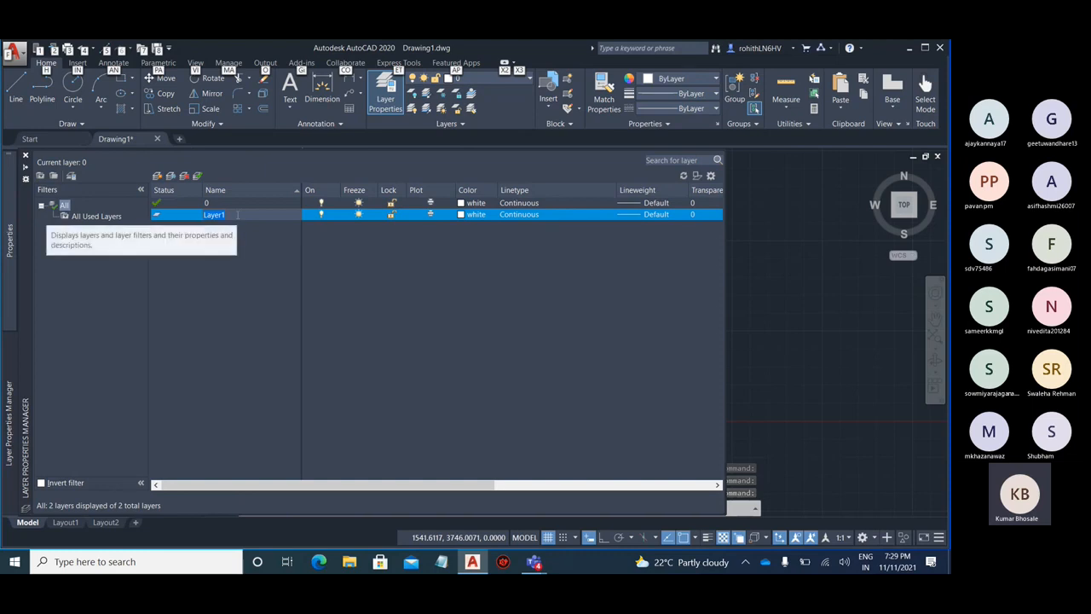
click(246, 214)
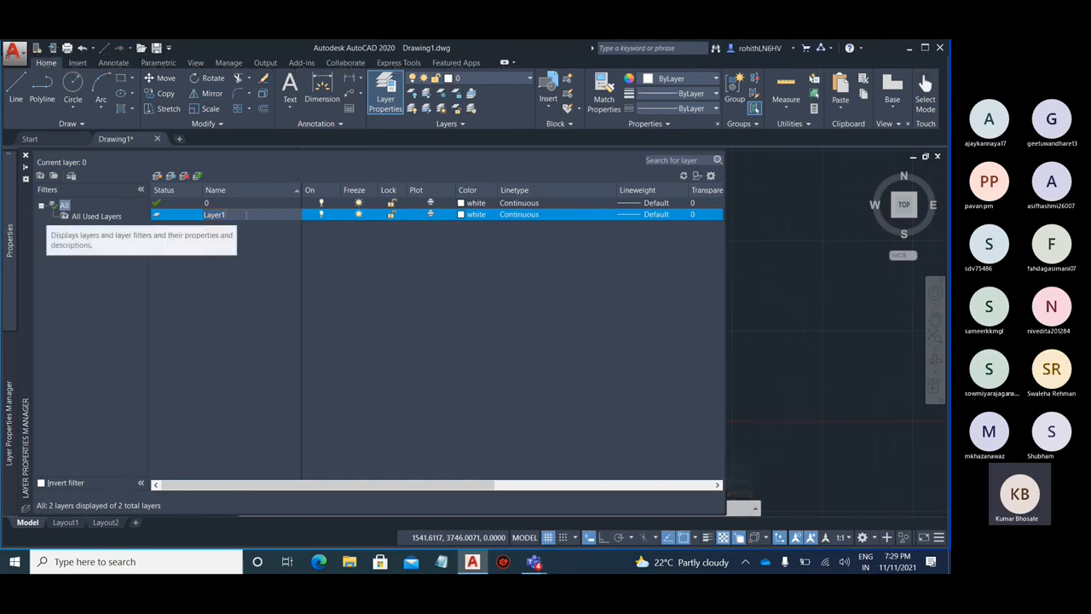
key(BackSpace)
key(BackSpace)
key(BackSpace)
key(BackSpace)
key(BackSpace)
key(BackSpace)
key(BackSpace)
key(BackSpace)
text(Red)
key(Return)
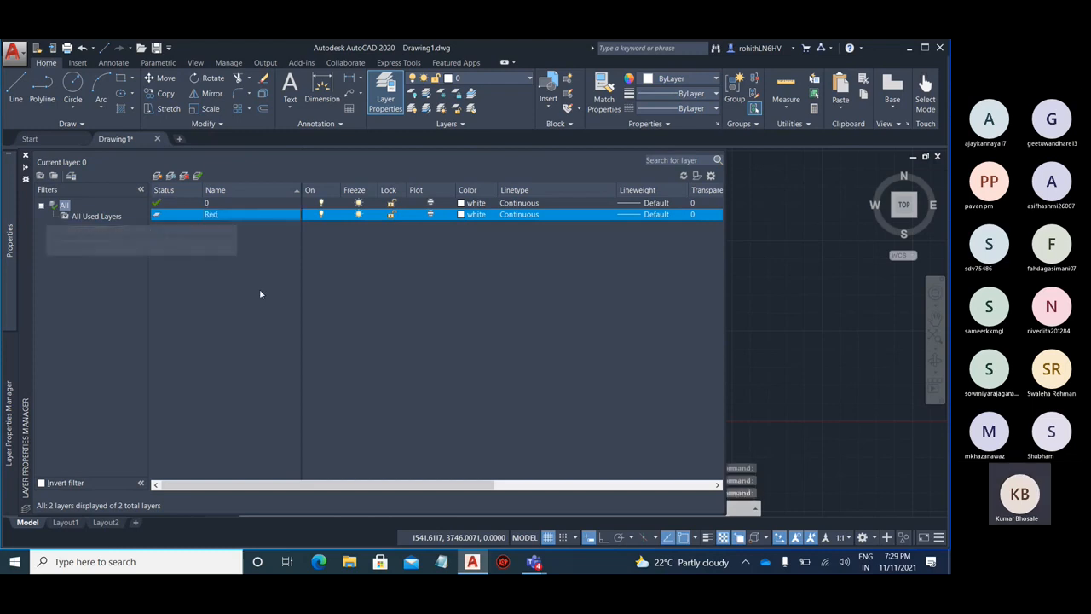
- Add another layer named Blue
key(alt+n)
text(Blue)
key(Return)
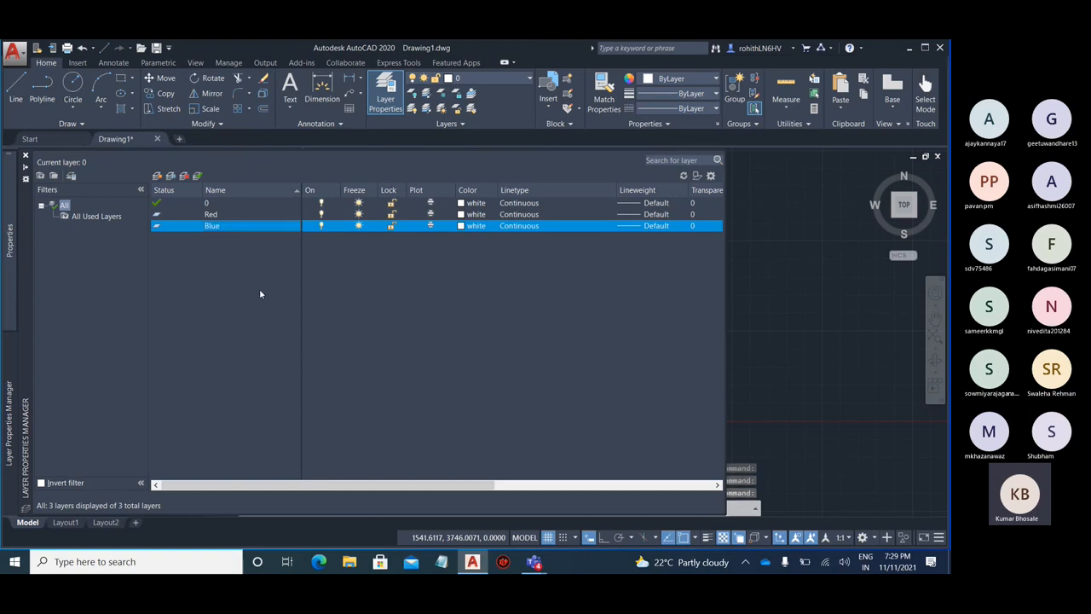
- Add a third new layer named Green
key(alt+n)
text(Green)
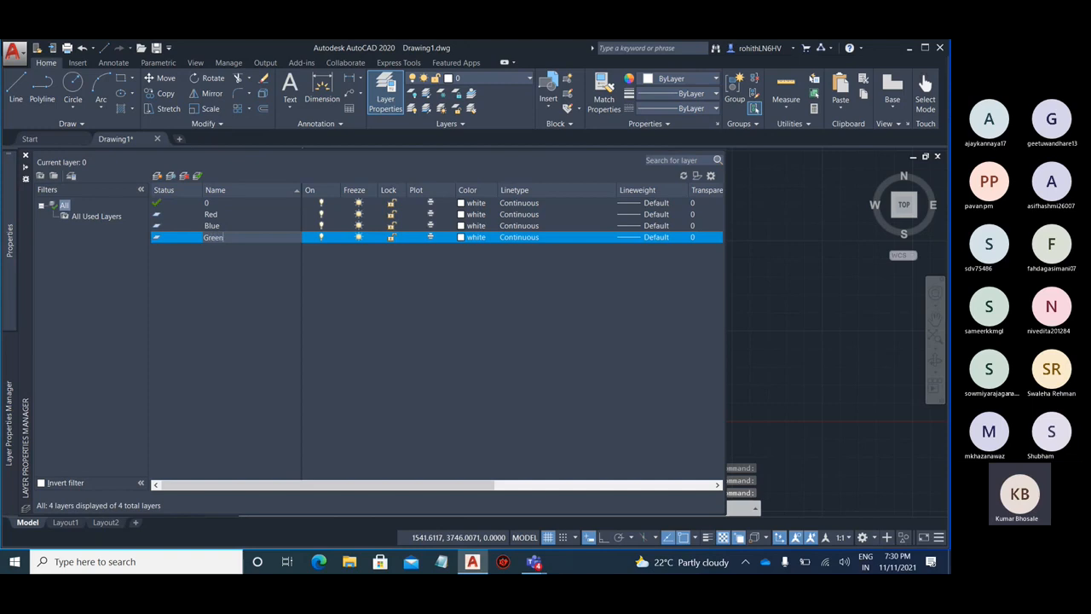
key(Return)
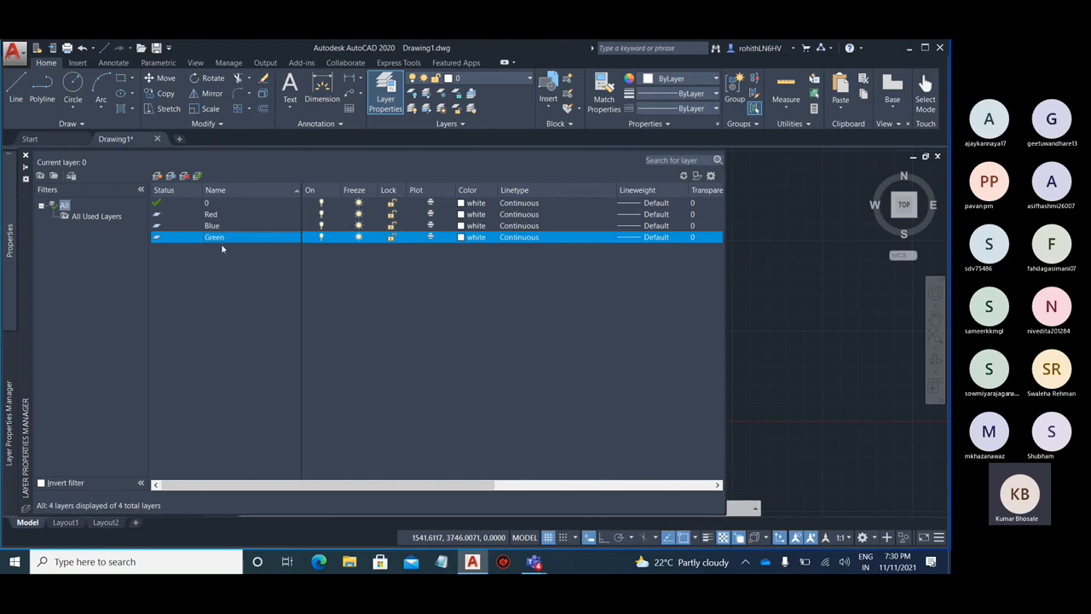
- Set the Red layer's colour to index colour 10
click(478, 215)
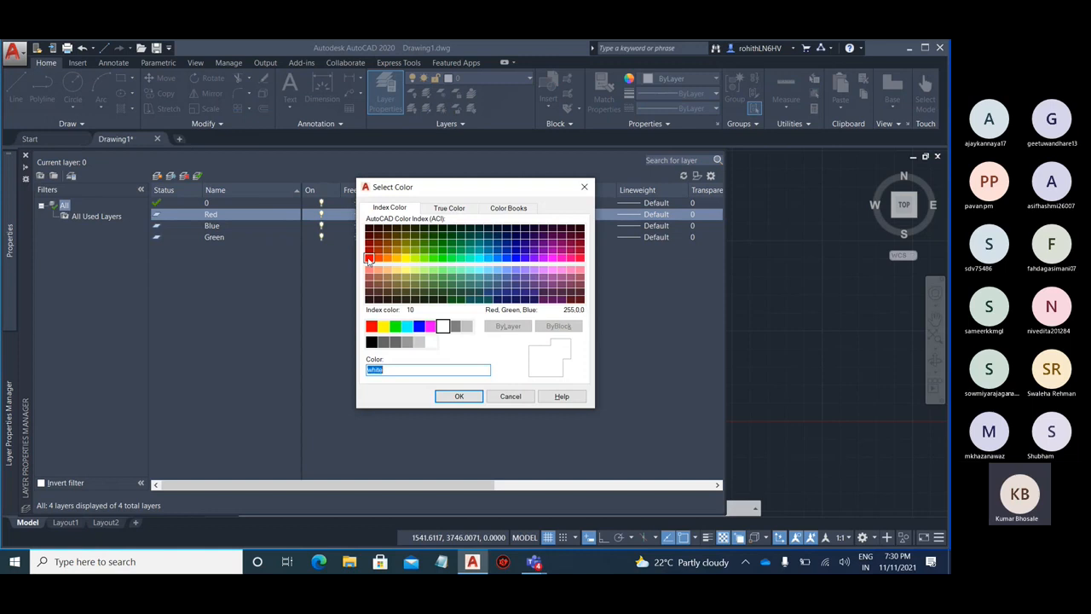
click(369, 256)
click(459, 397)
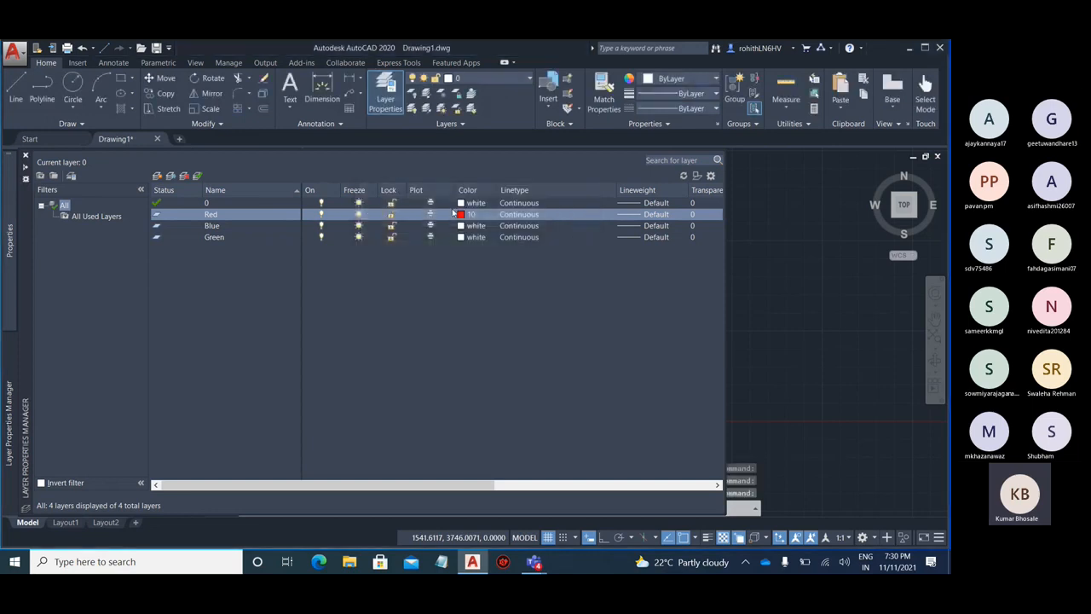
- Set the Green layer's colour to green and the Blue layer's colour to blue
click(468, 237)
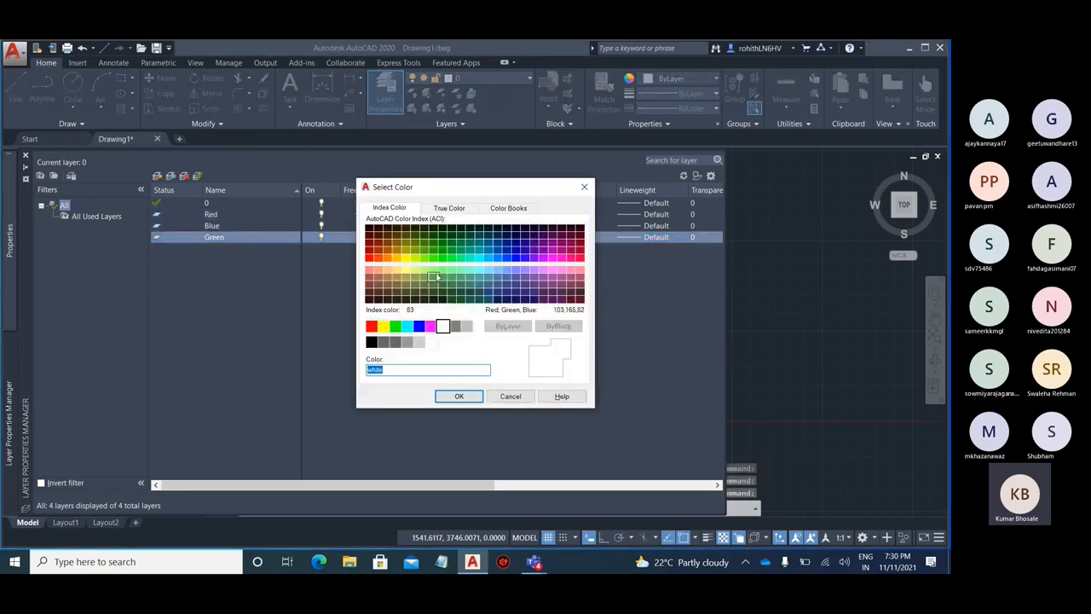
click(396, 327)
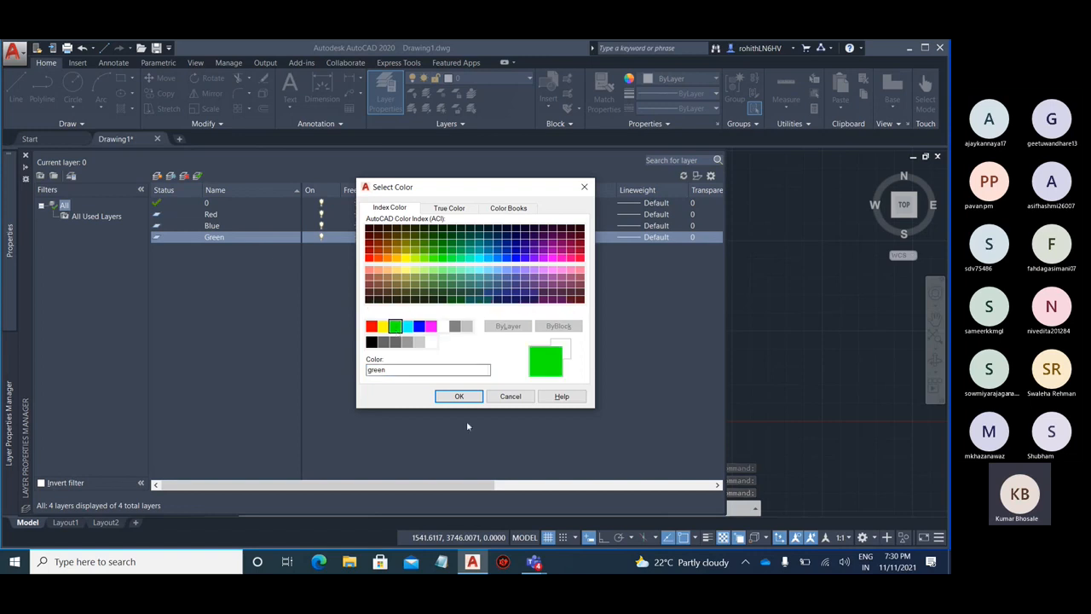
click(458, 396)
click(474, 226)
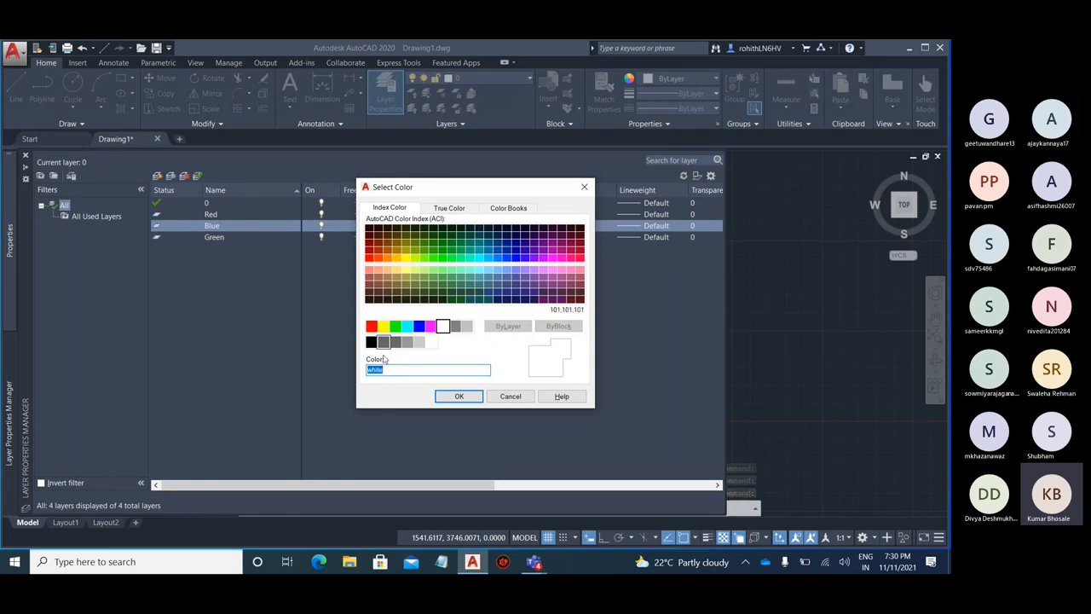
click(419, 325)
click(455, 395)
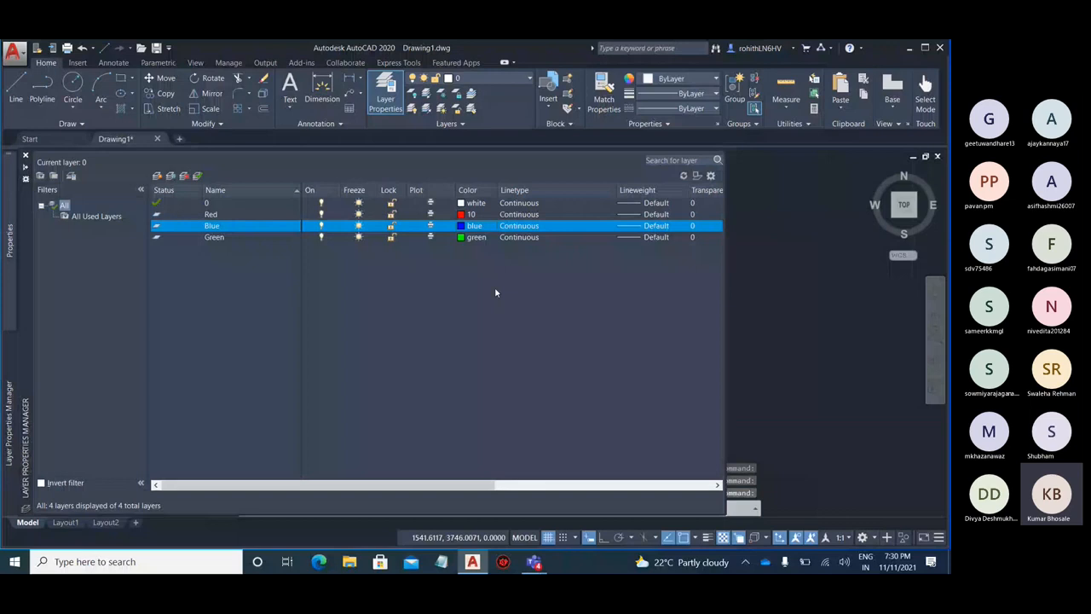
- Explore the True Color and Color Books choices for the Red layer's colour, sampling a few shades and browsing the RAL DESIGN book
click(475, 215)
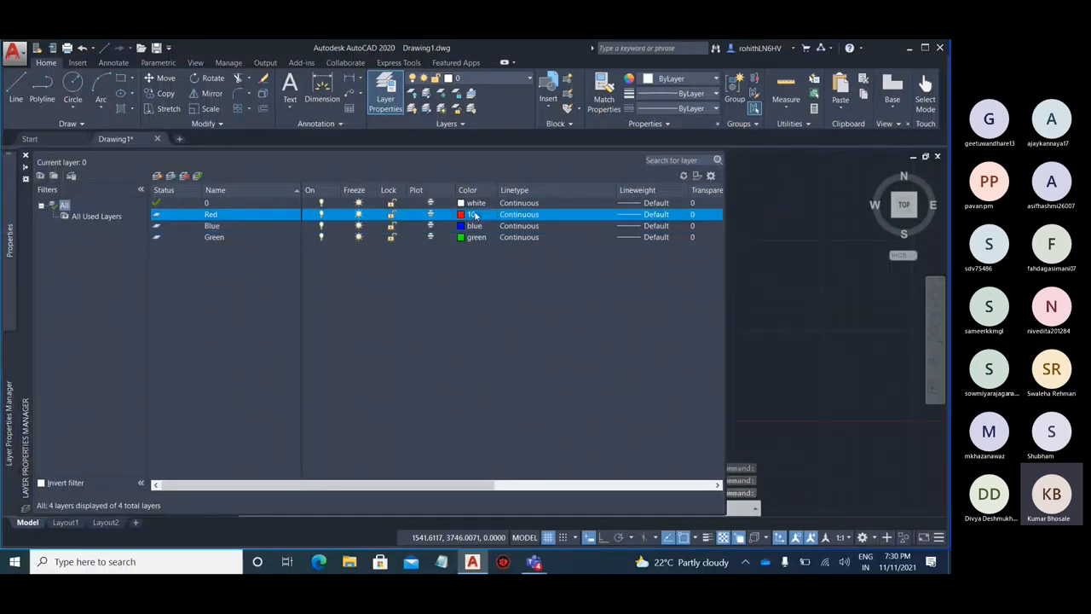
click(475, 214)
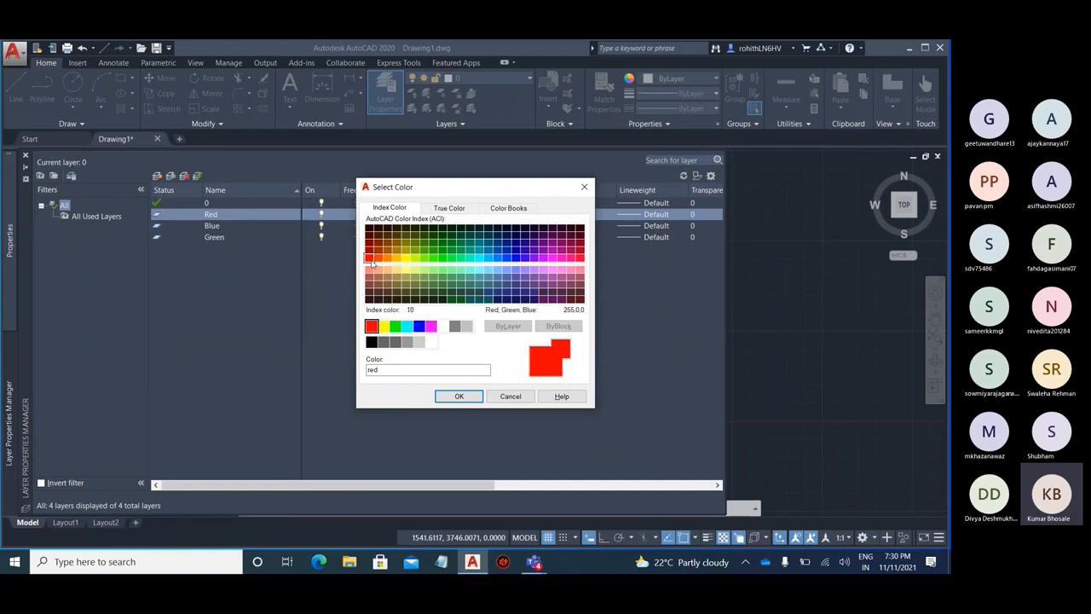
click(464, 208)
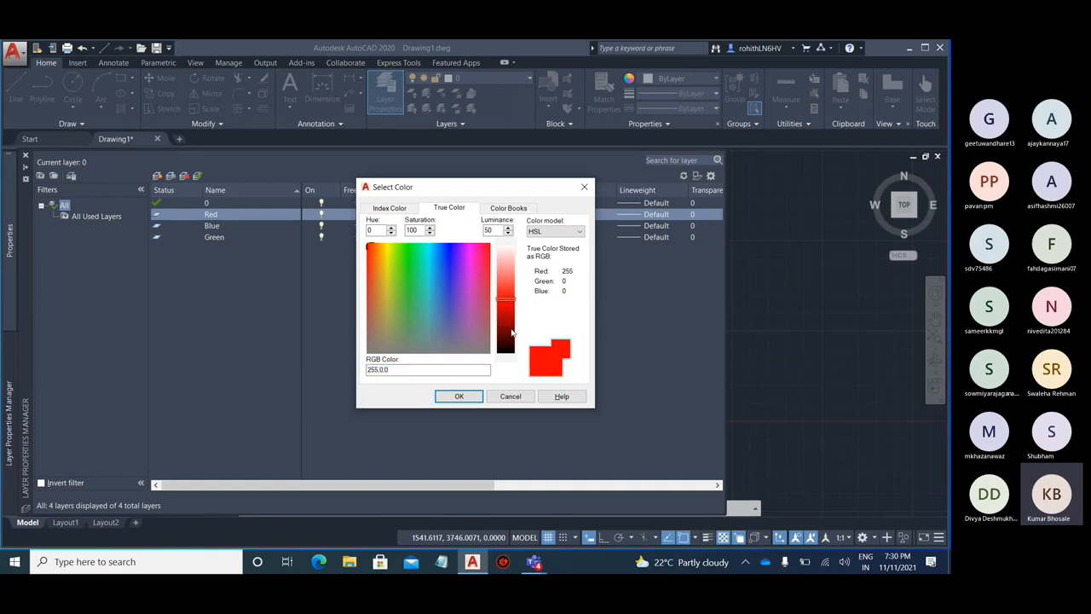
click(426, 290)
click(373, 319)
click(377, 346)
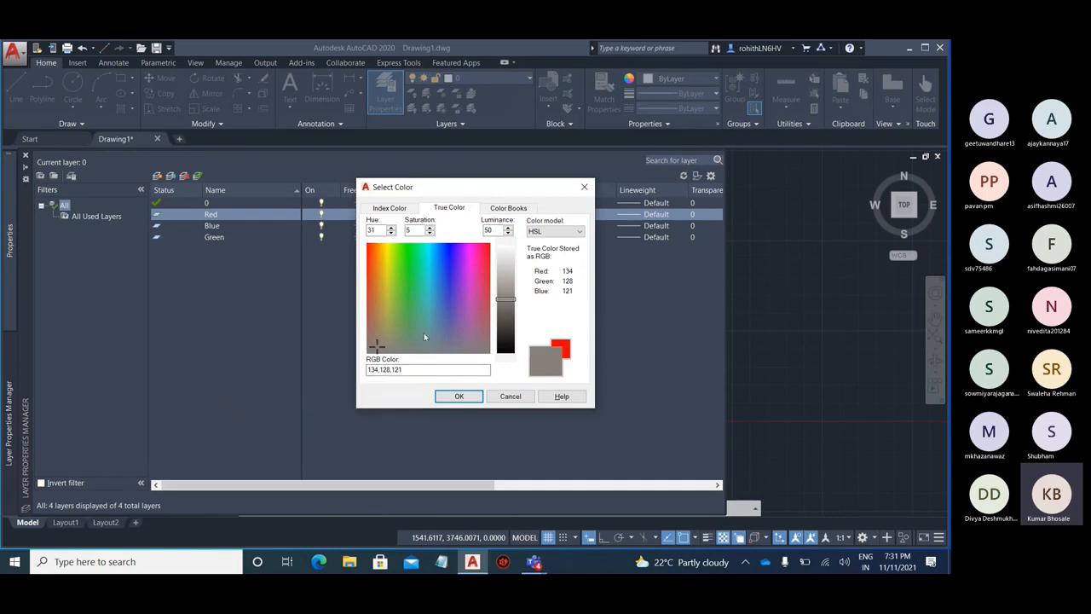
click(511, 208)
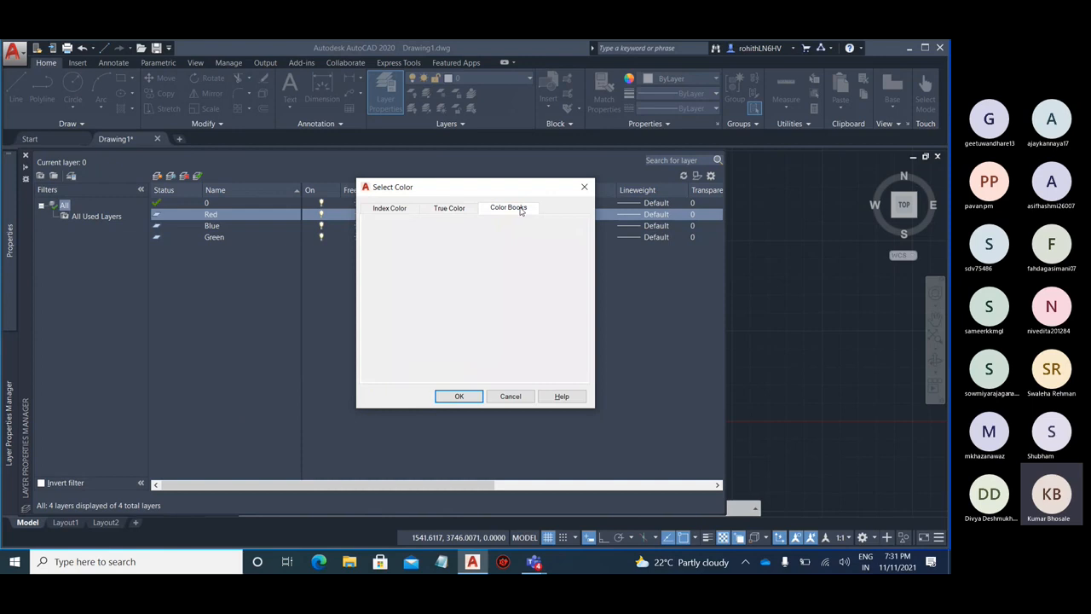
click(507, 277)
drag(508, 277, 511, 250)
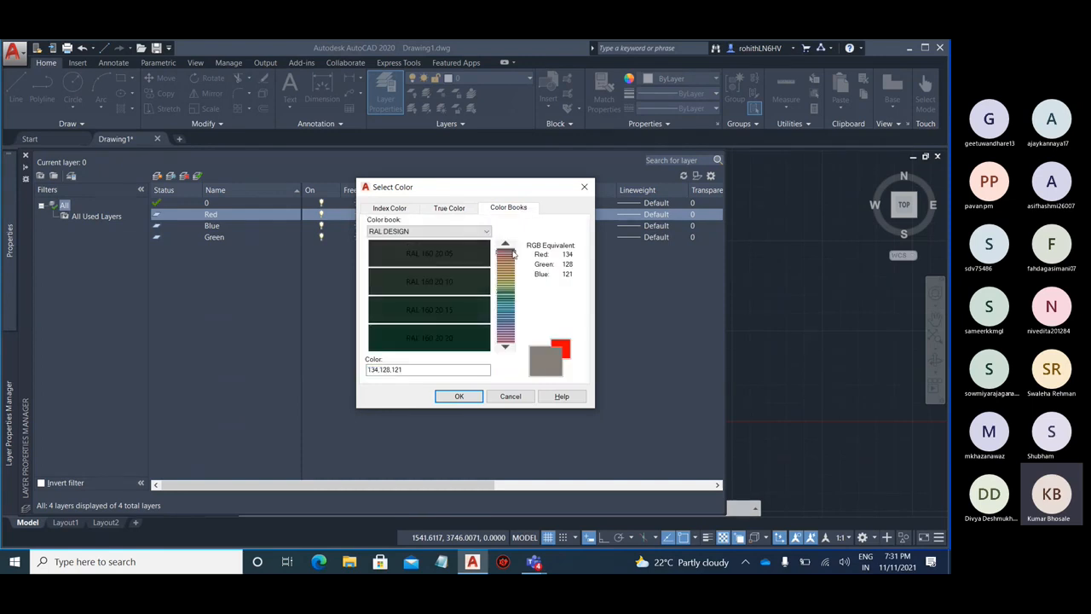
- Set the Red layer's colour to the standard red from the index colours
click(391, 209)
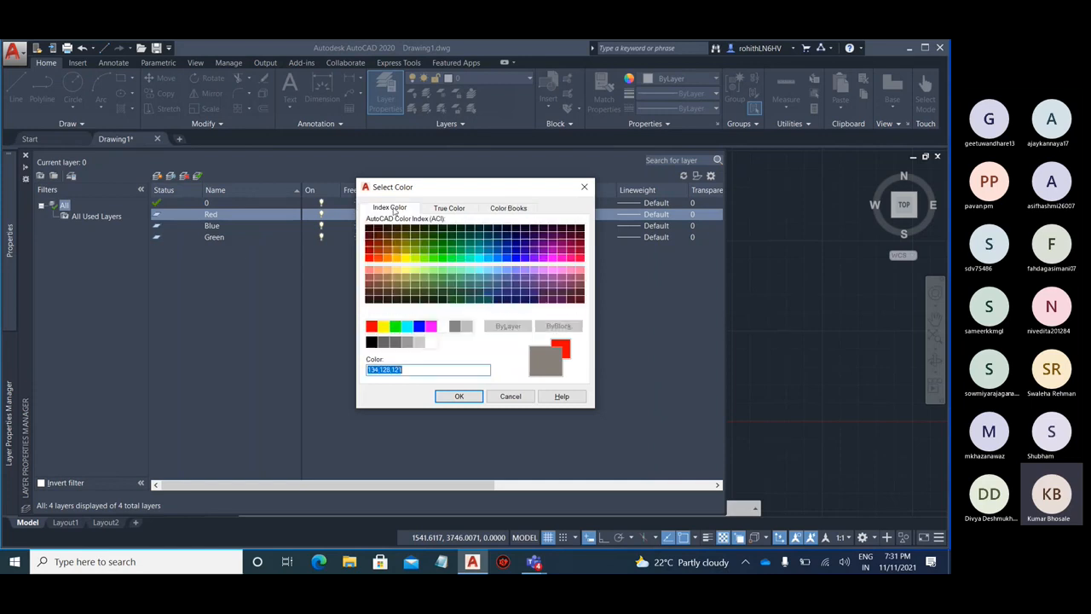
click(371, 327)
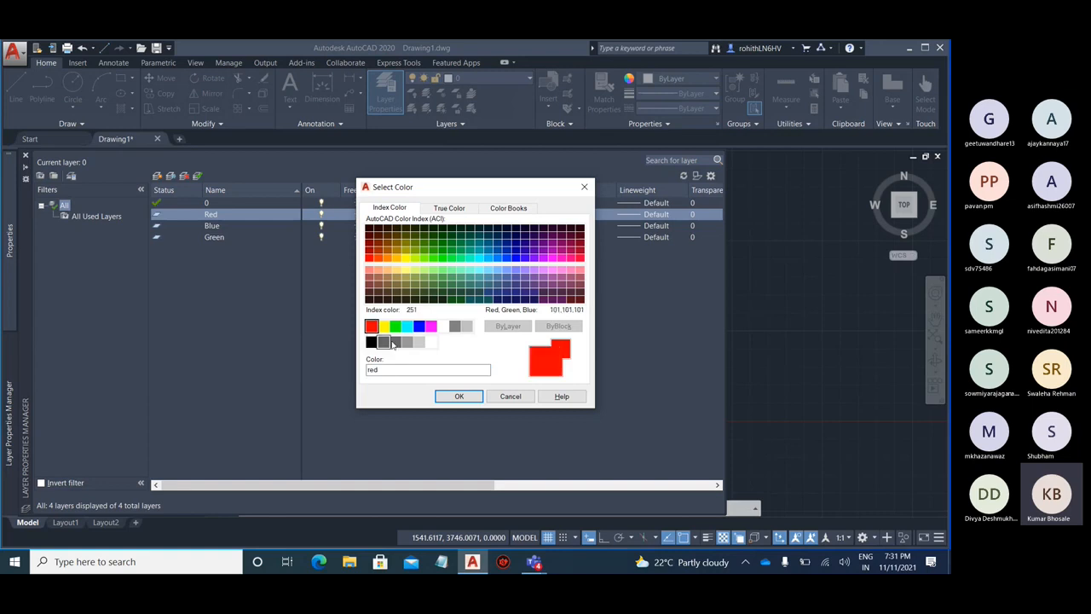
click(458, 397)
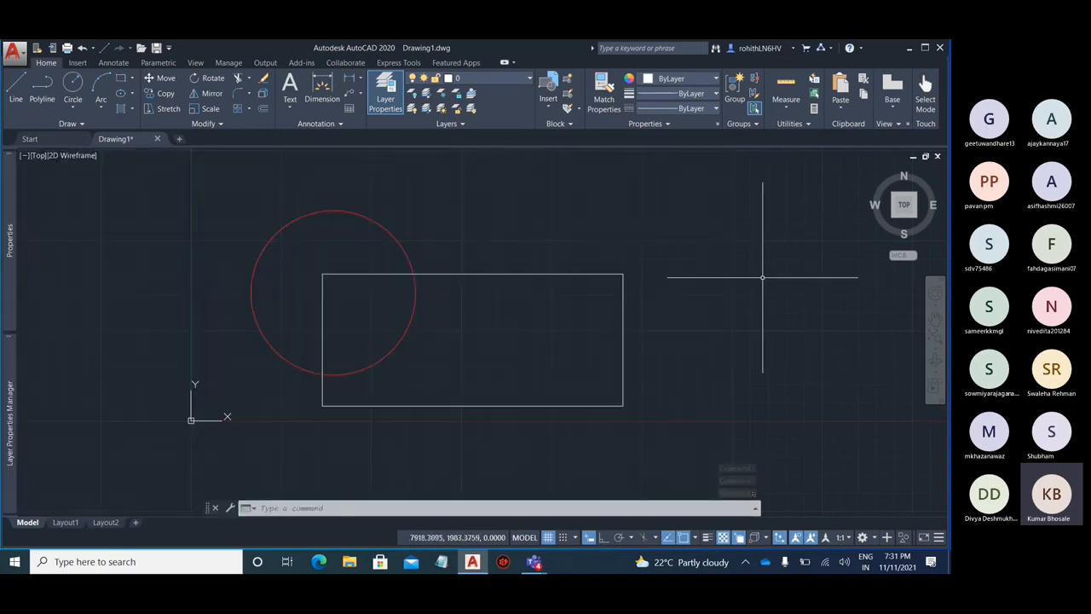
- Delete the existing circle and rectangle from the drawing
click(386, 227)
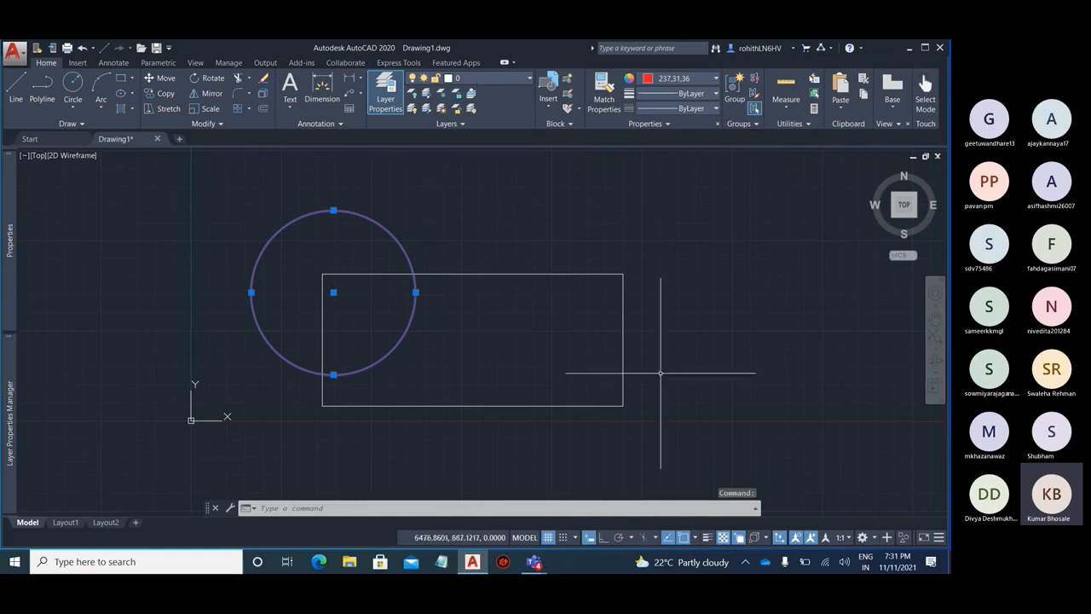
key(Escape)
click(721, 428)
click(290, 238)
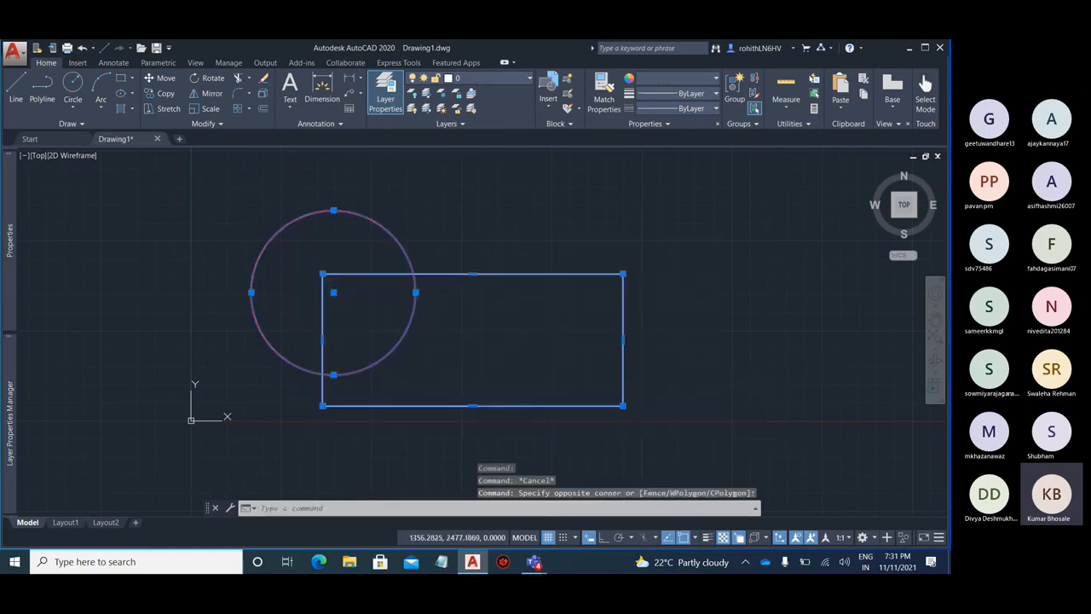
key(Delete)
middle_drag(401, 281, 350, 315)
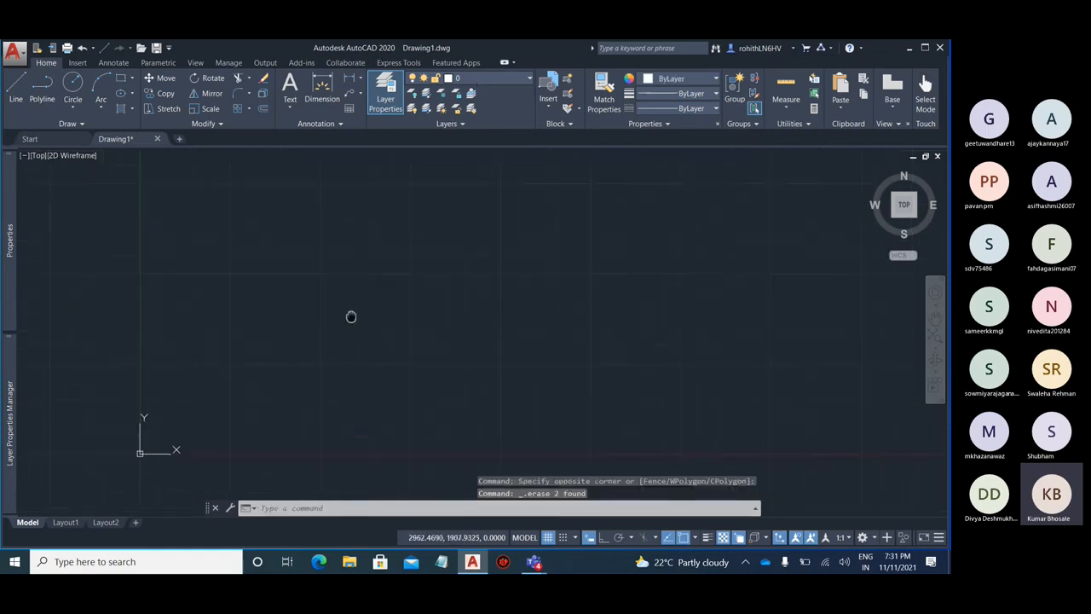
- Make the Blue layer current in the layer properties manager
click(121, 77)
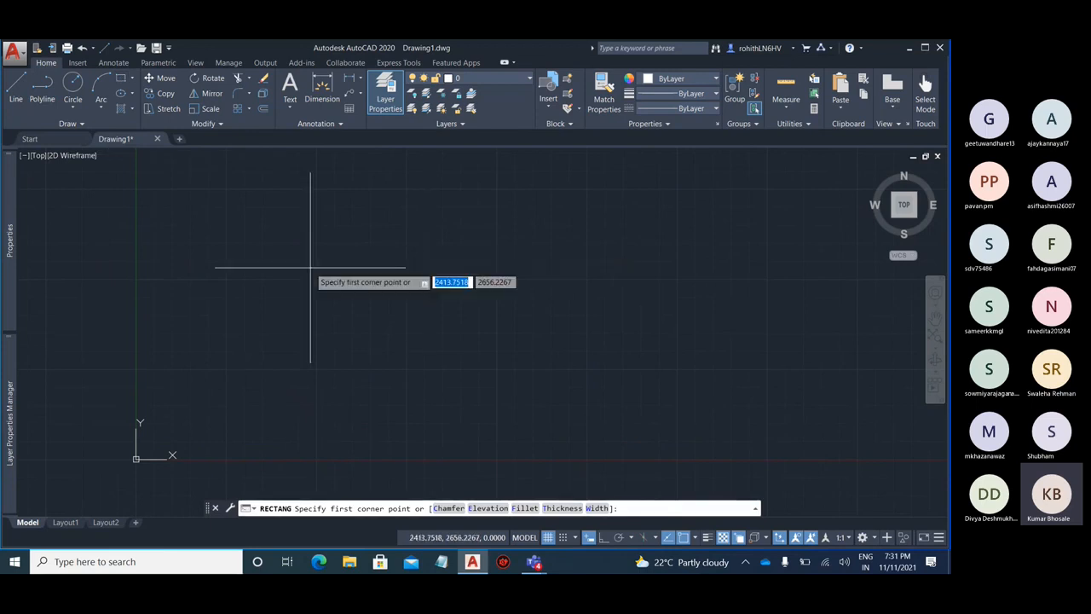
click(506, 82)
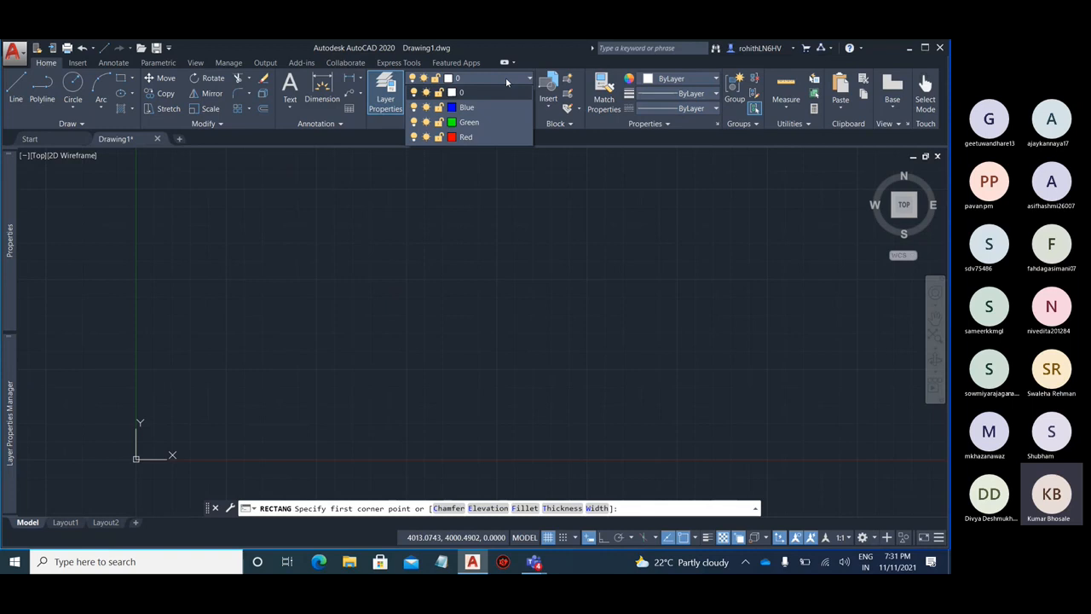
click(505, 76)
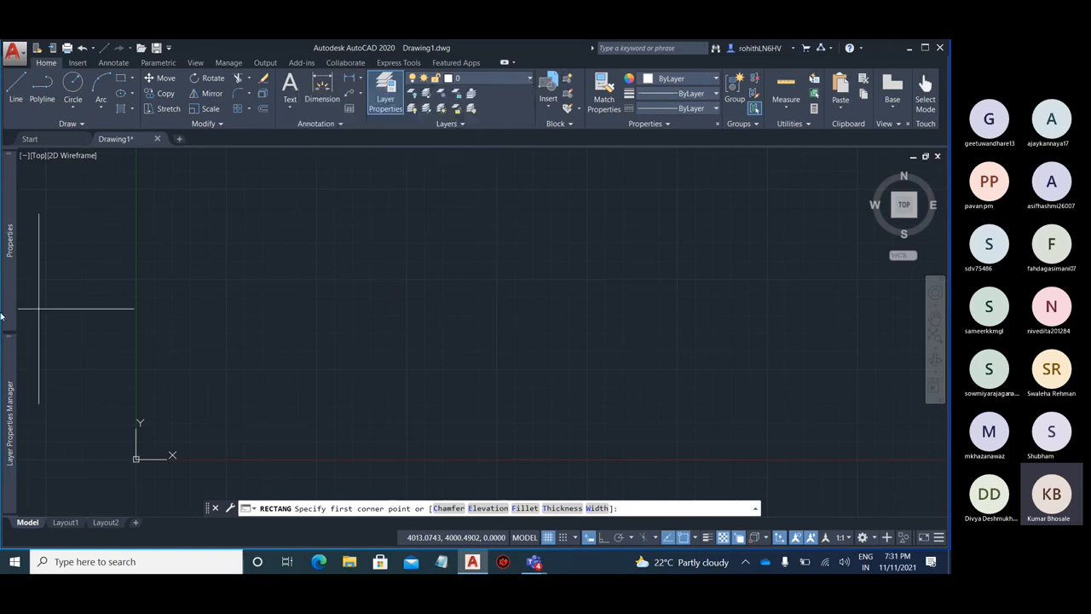
mouse_move(10, 443)
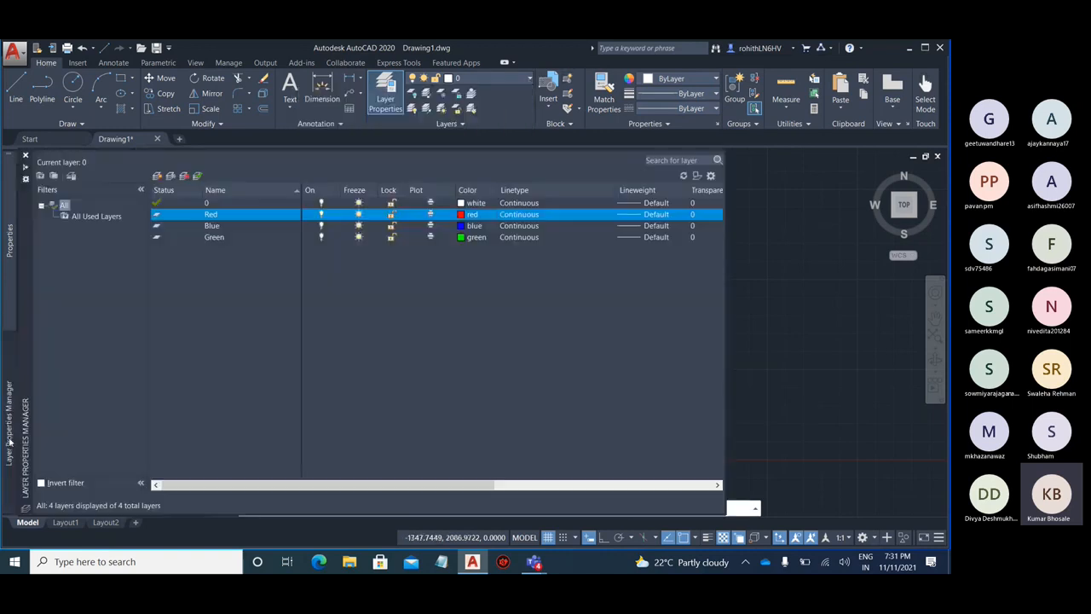
double_click(165, 226)
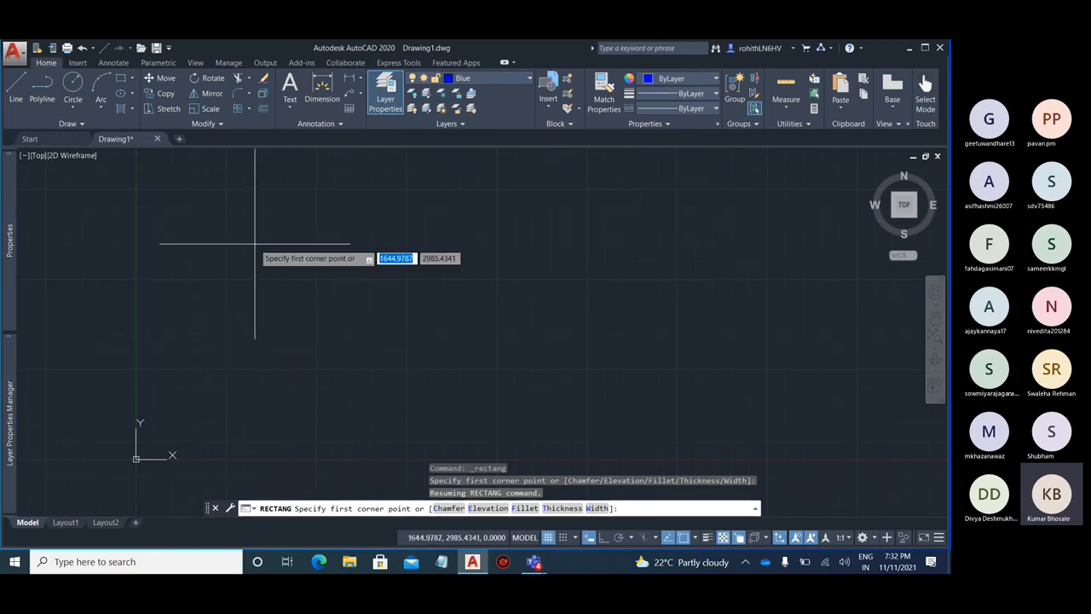
- Draw a wide rectangle on the Blue layer, above and to the right of the origin
click(120, 79)
click(246, 269)
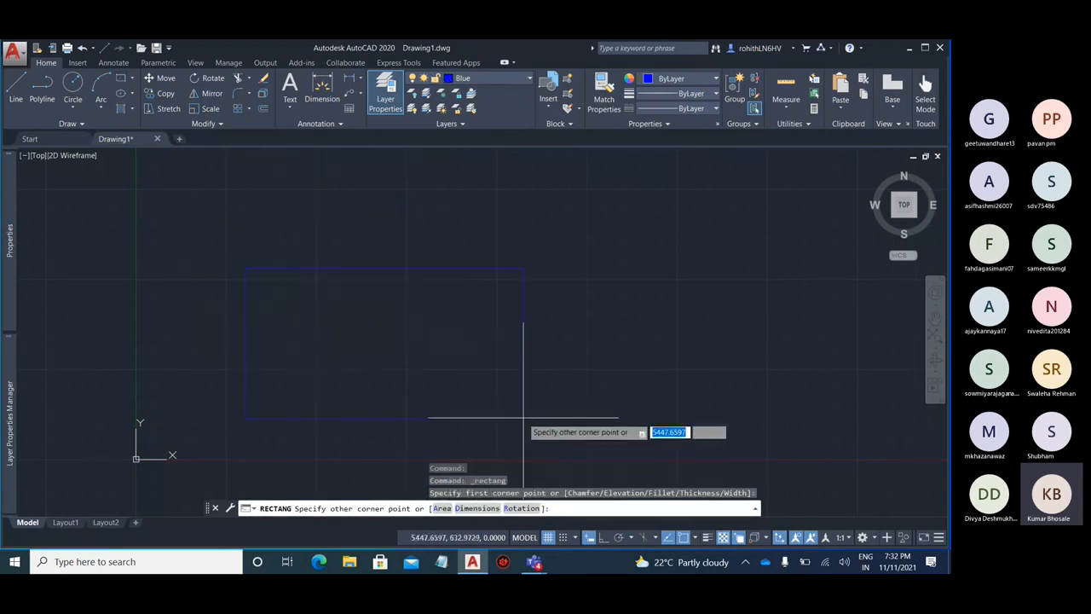
click(522, 418)
scroll(400, 394, up, 2)
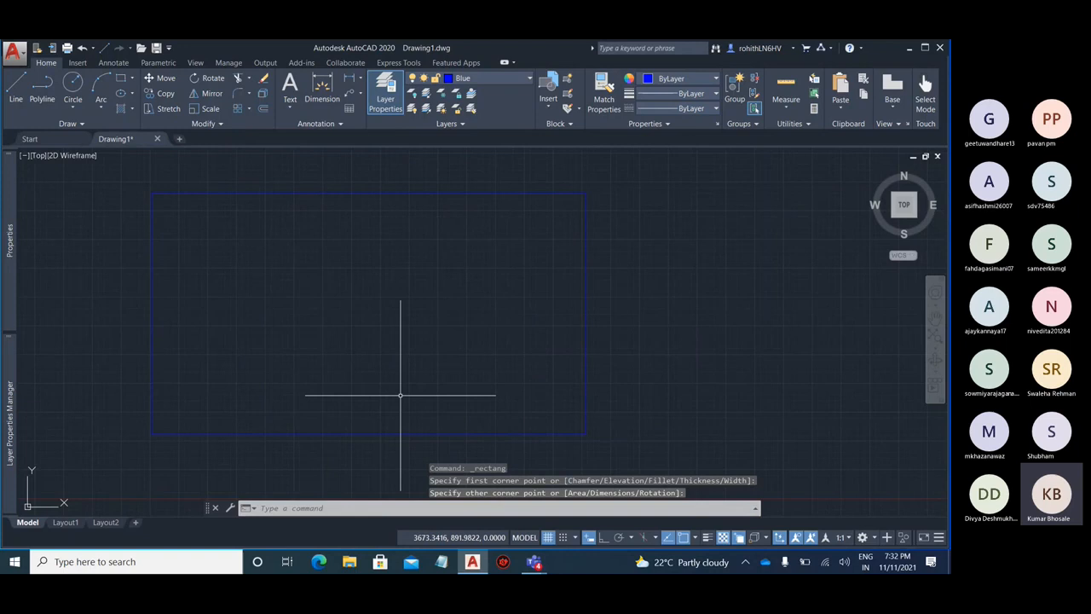
scroll(487, 331, down, 2)
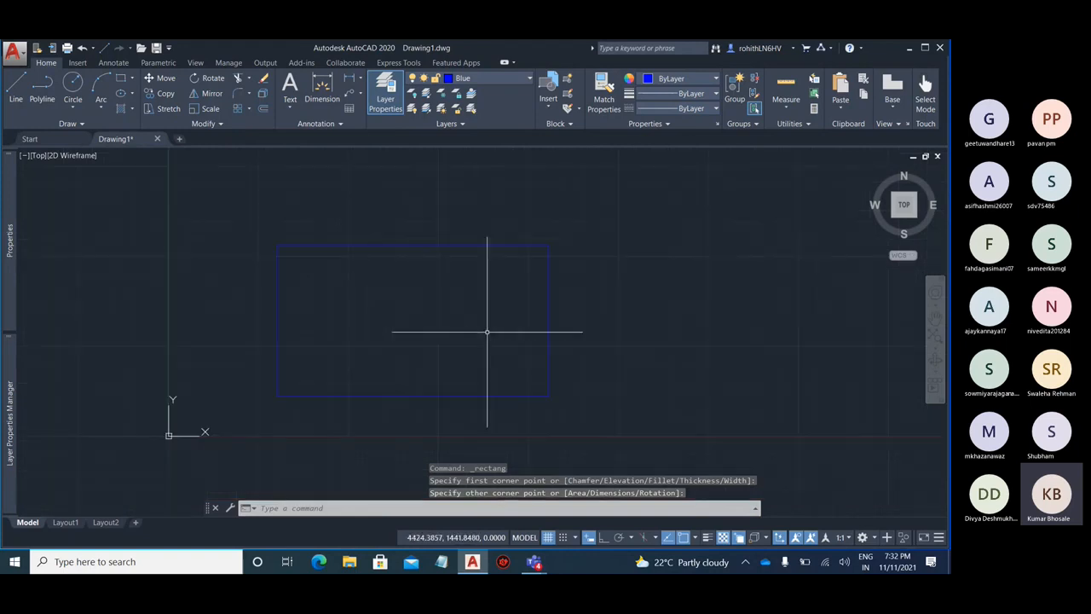
click(230, 178)
click(580, 193)
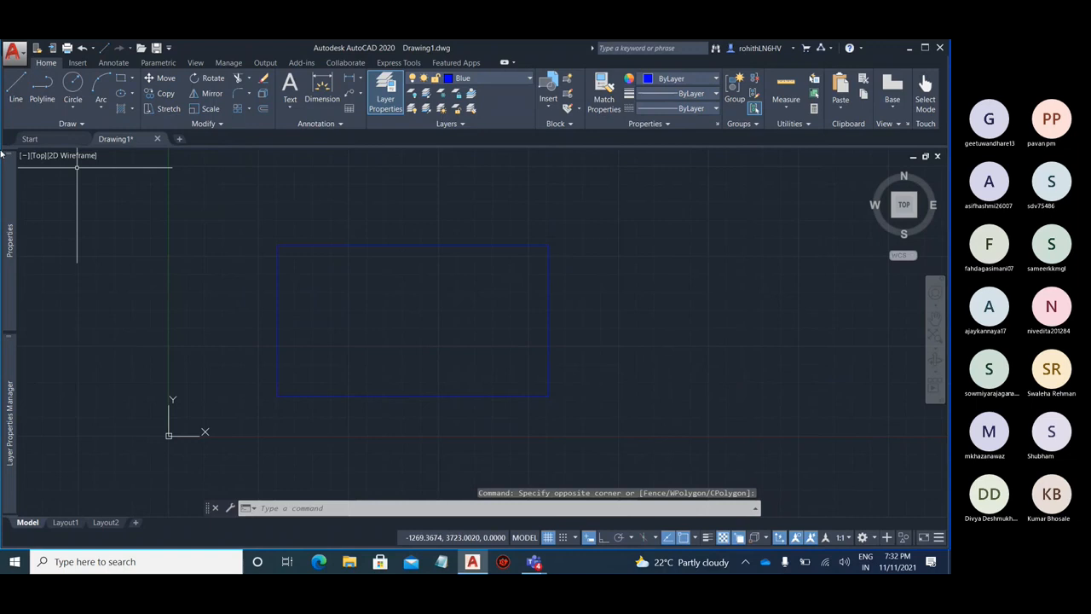
- Draw a diagonal line on the Blue layer, descending rightward across the rectangle's top and right edges
click(15, 87)
click(389, 201)
click(737, 417)
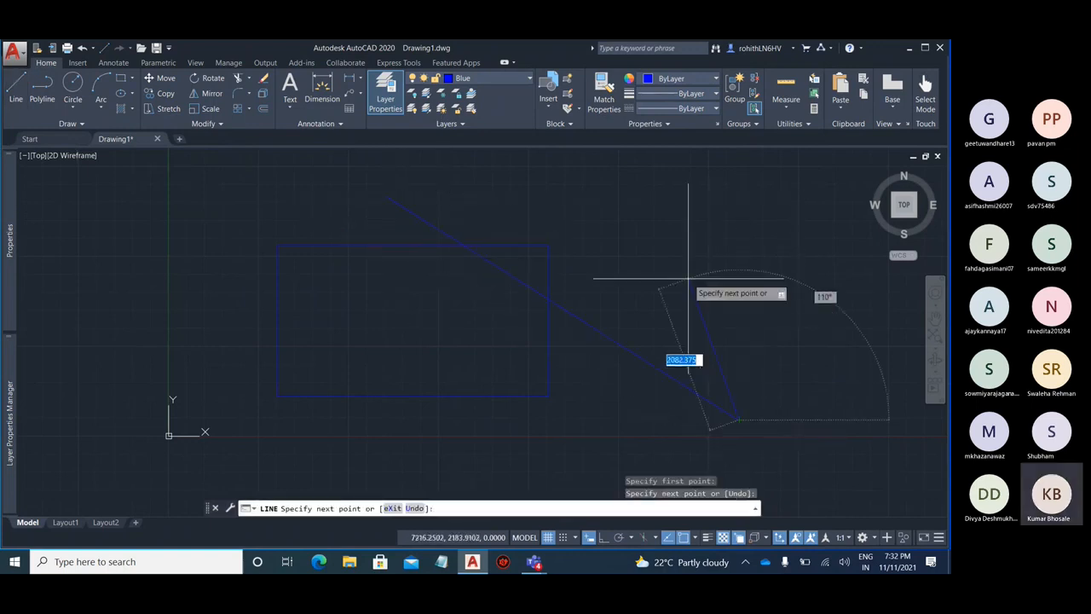
key(Escape)
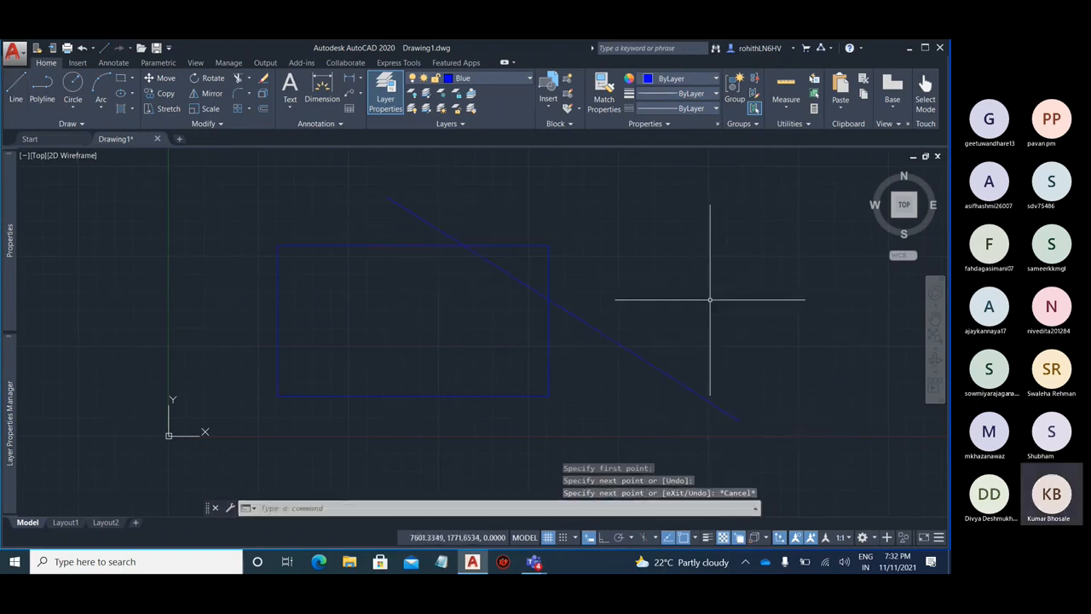
- Make the Green layer current and draw a circle of radius about 1600 centred in the left half of the rectangle
click(508, 79)
click(482, 122)
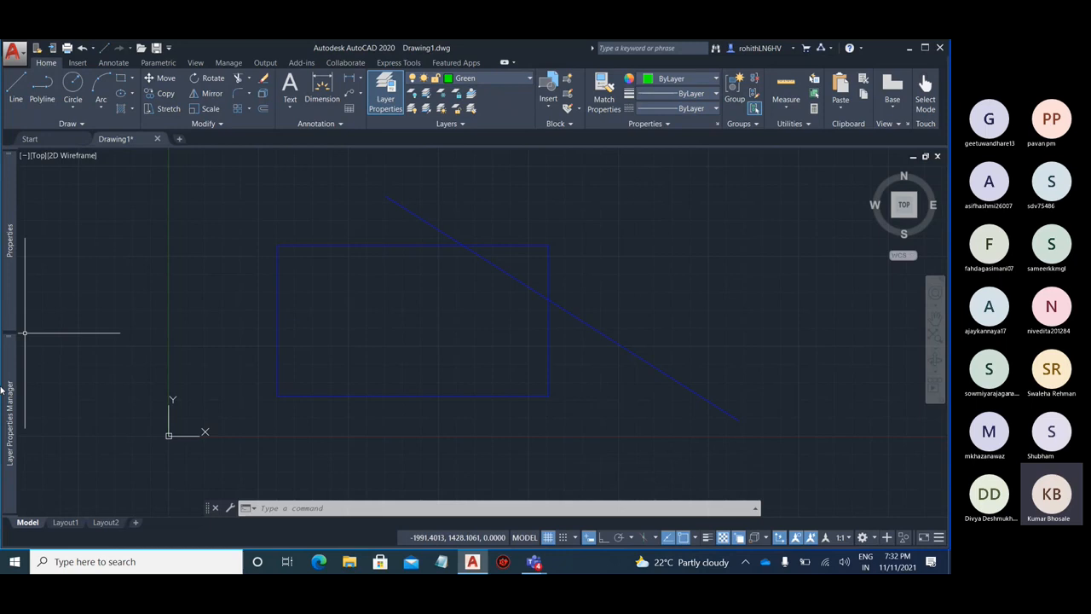
mouse_move(8, 390)
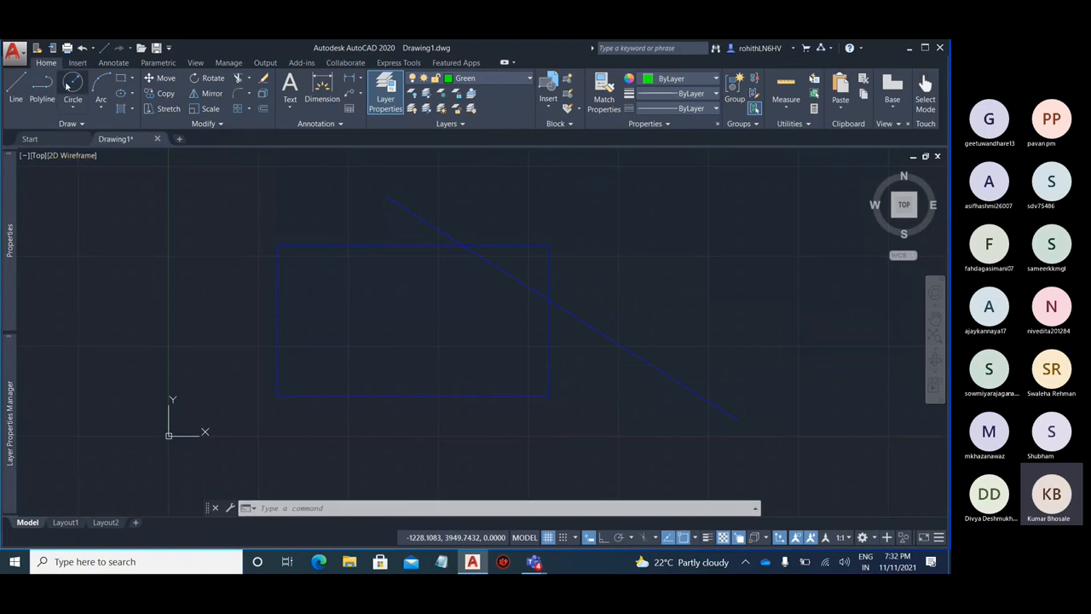
click(74, 89)
click(375, 309)
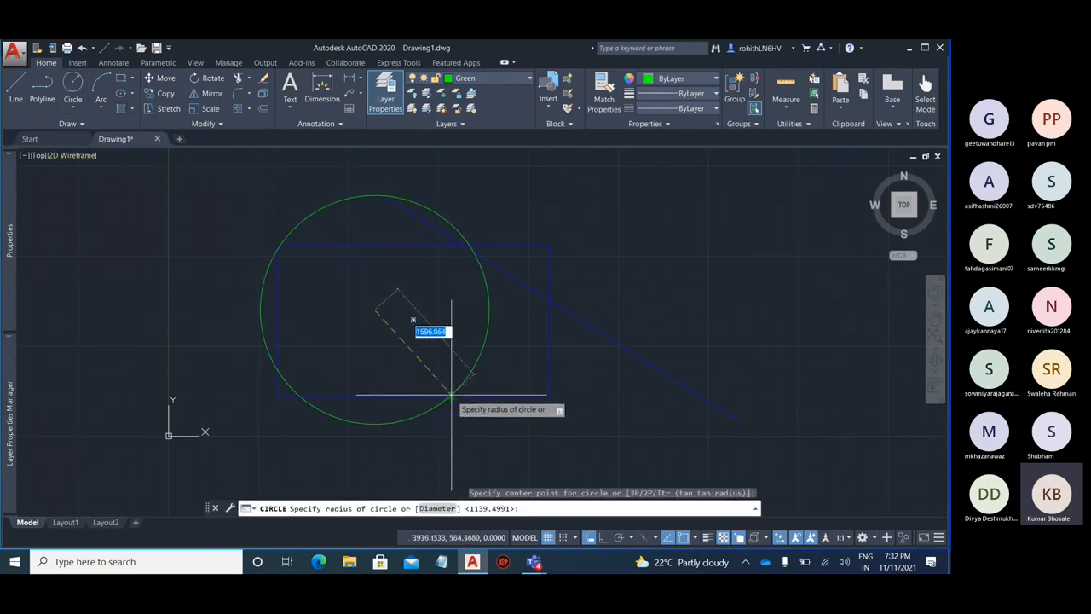
click(449, 392)
middle_drag(354, 299, 427, 331)
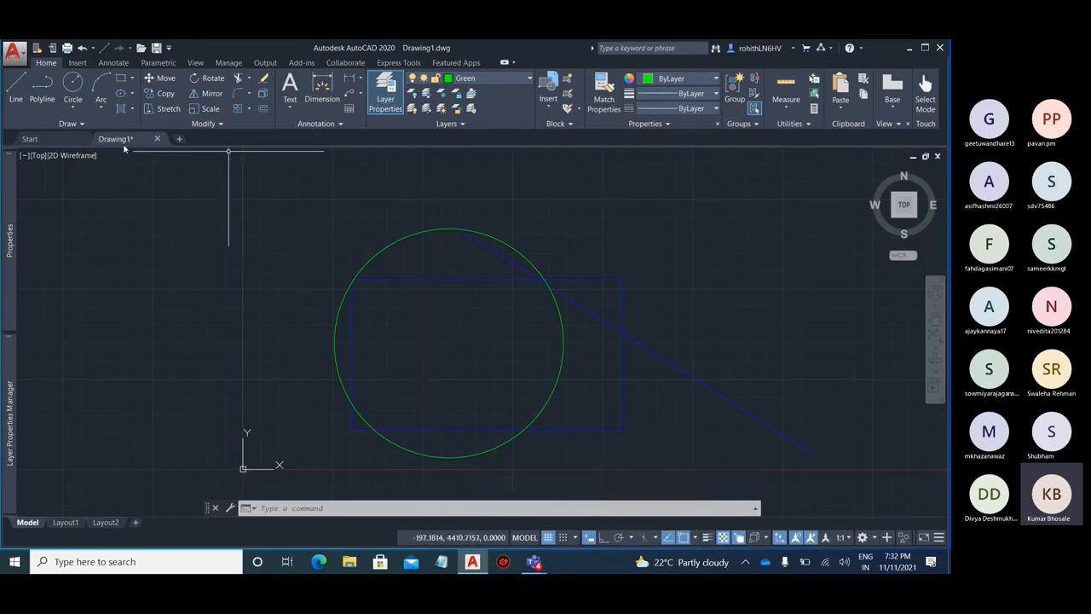
- Make the Red layer current and draw a five-sided polygon inscribed in a circle of radius about 1300, above the rectangle's upper-right corner
click(482, 80)
click(482, 138)
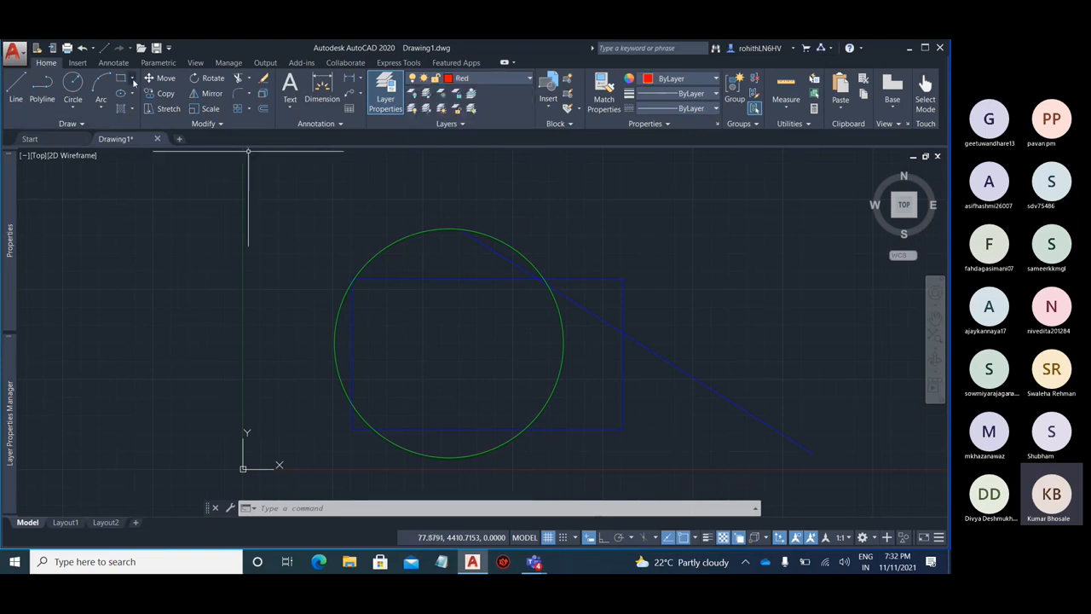
click(132, 78)
click(119, 125)
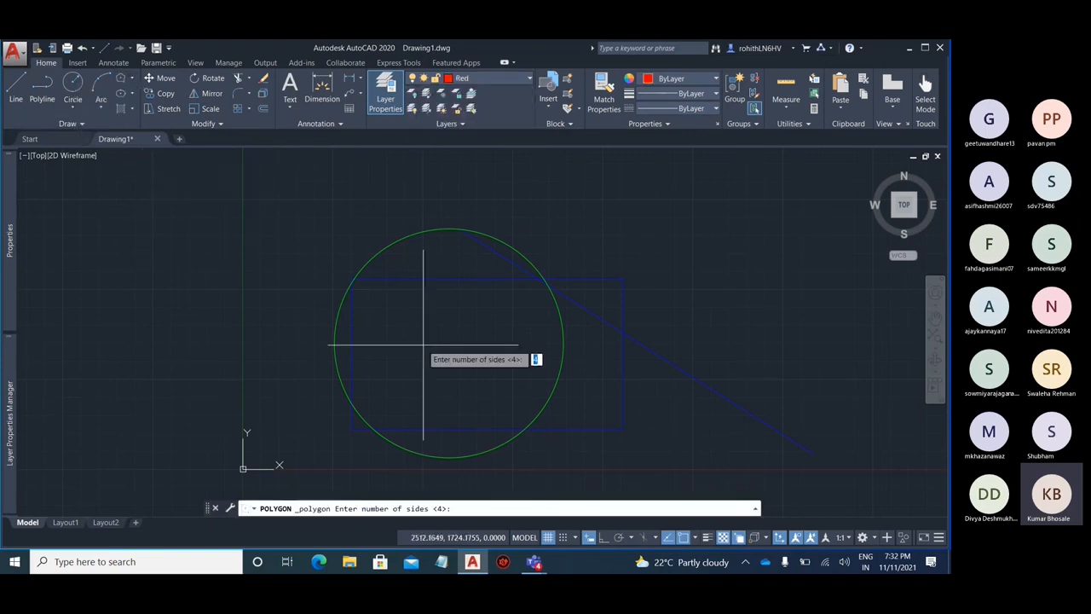
scroll(422, 346, down, 2)
text(5)
key(Return)
click(517, 263)
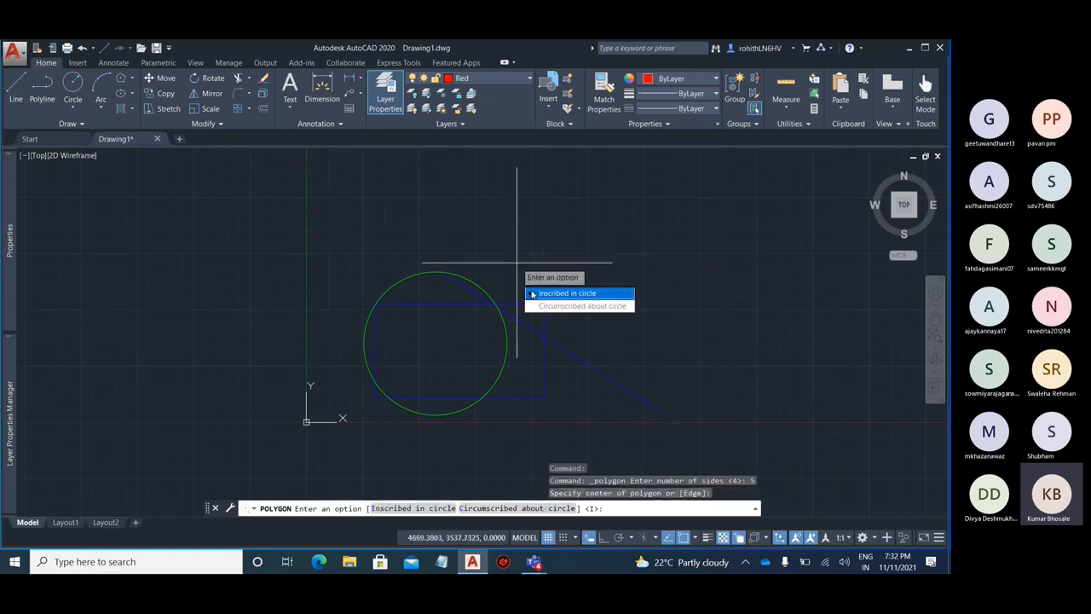
click(532, 293)
key(F8)
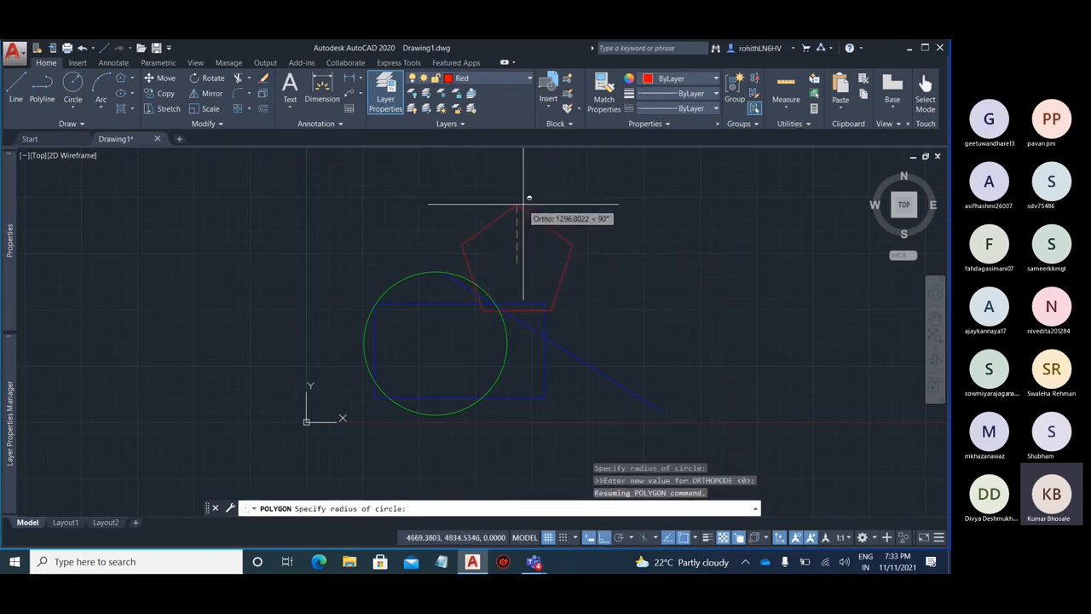
click(523, 201)
key(Escape)
key(Escape)
- Make layer 0 current and draw a tall, narrow ellipse by its centre, overlapping the left side of the green circle
middle_drag(608, 255, 541, 273)
click(514, 78)
click(473, 94)
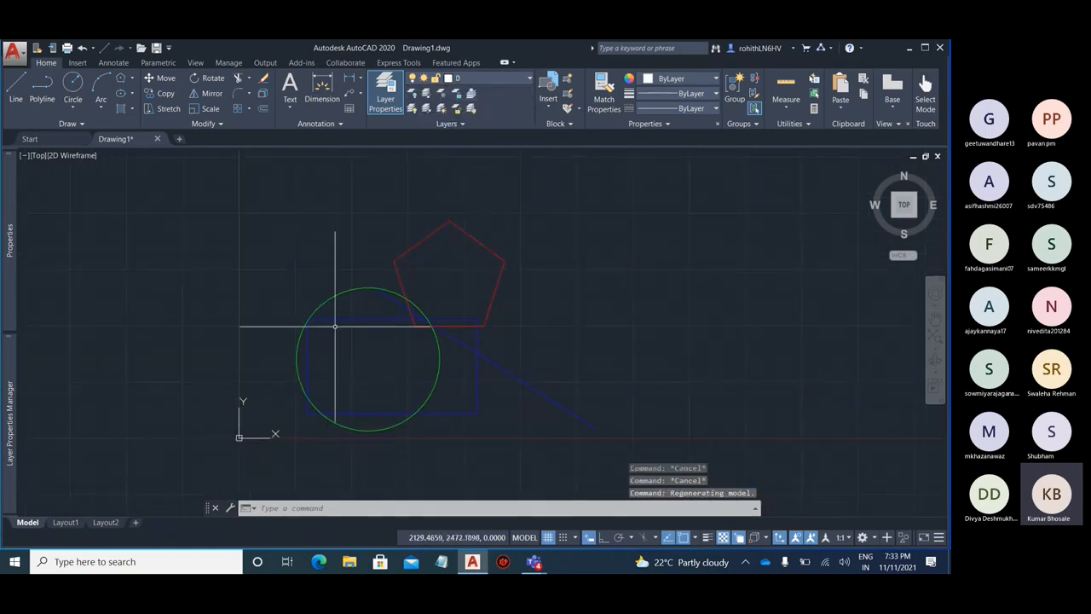
click(121, 93)
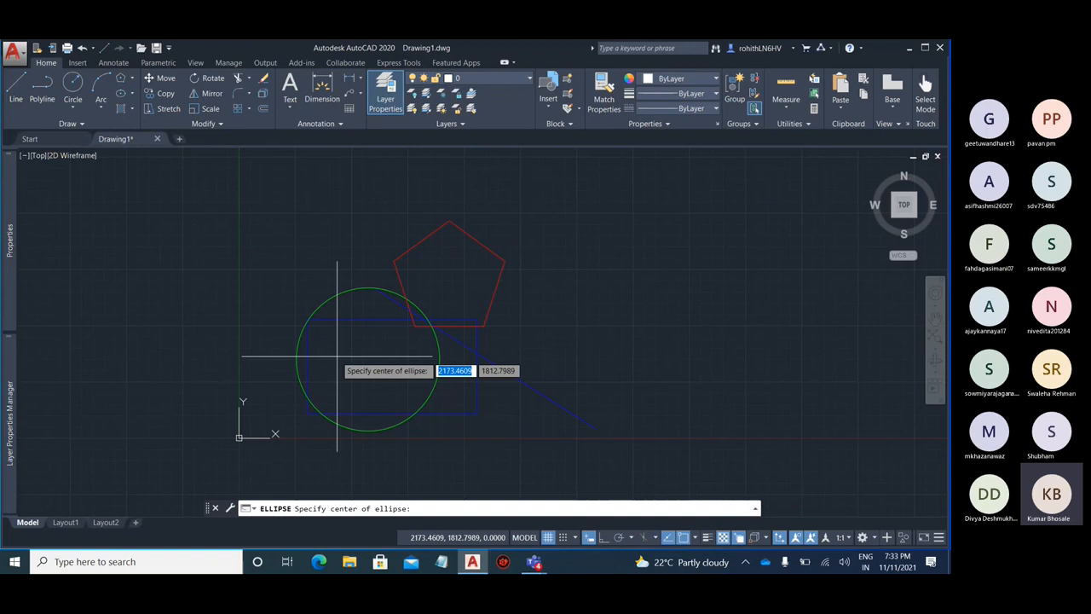
click(275, 321)
click(340, 327)
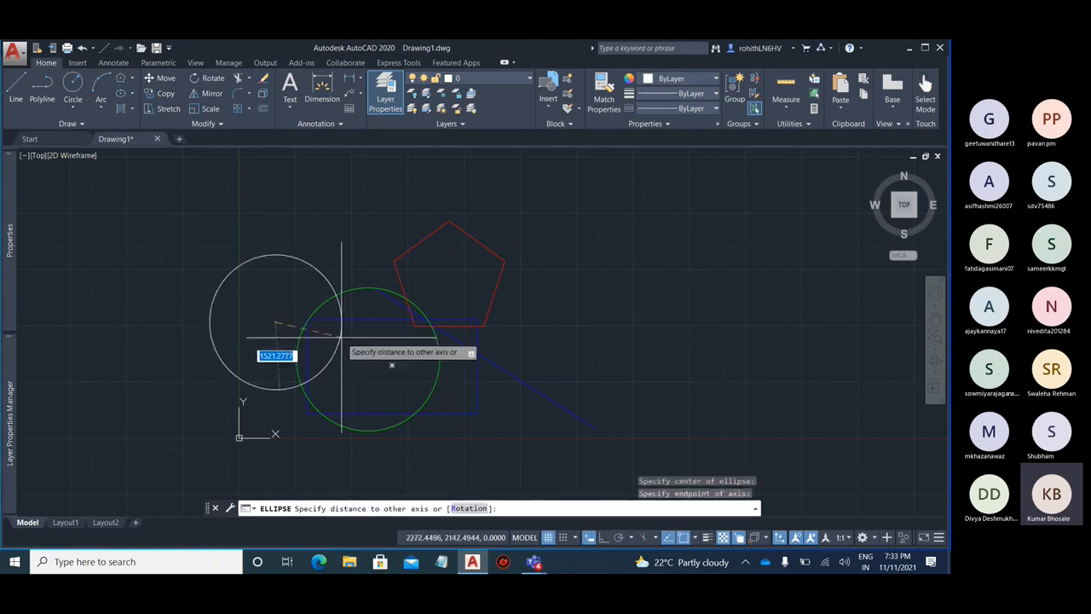
click(262, 167)
mouse_move(383, 267)
middle_down()
mouse_move(348, 221)
mouse_move(378, 267)
middle_up()
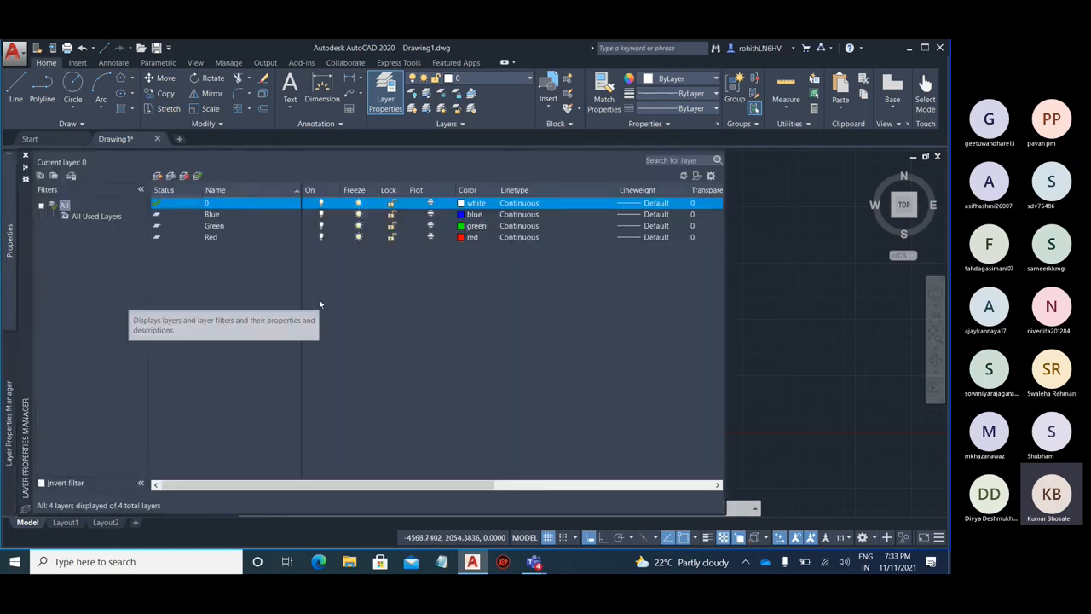
- Rename the Blue layer as Cyan in the layer properties manager
click(239, 213)
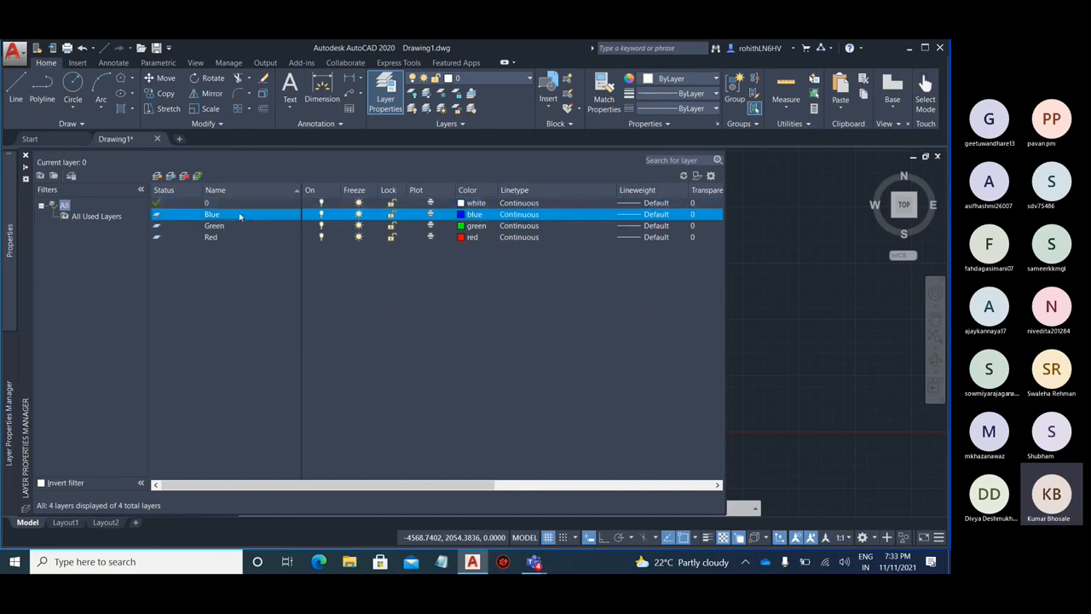
click(239, 213)
click(223, 228)
click(230, 238)
click(231, 226)
click(234, 215)
click(233, 216)
key(BackSpace)
click(277, 277)
- Set the Cyan layer's colour to cyan, index colour 4
click(483, 214)
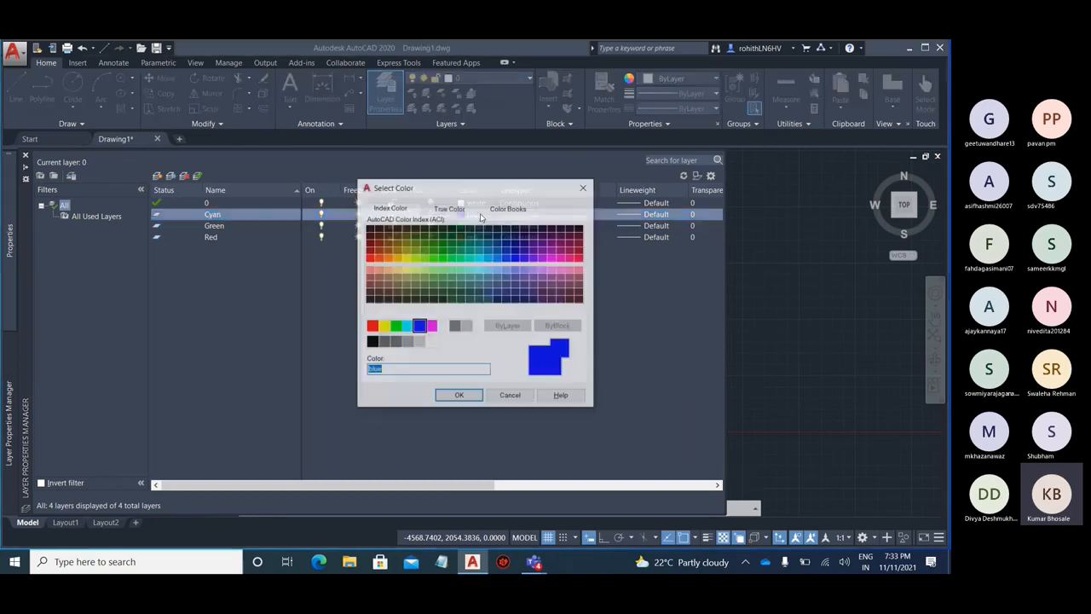
click(409, 327)
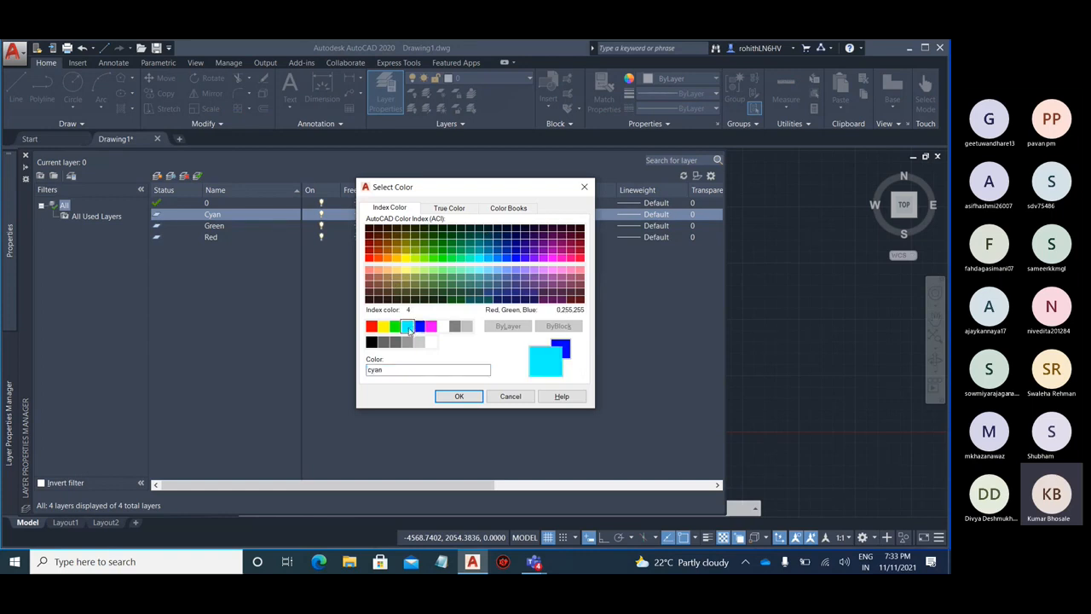
click(458, 397)
scroll(449, 425, up, 4)
scroll(349, 394, down, 4)
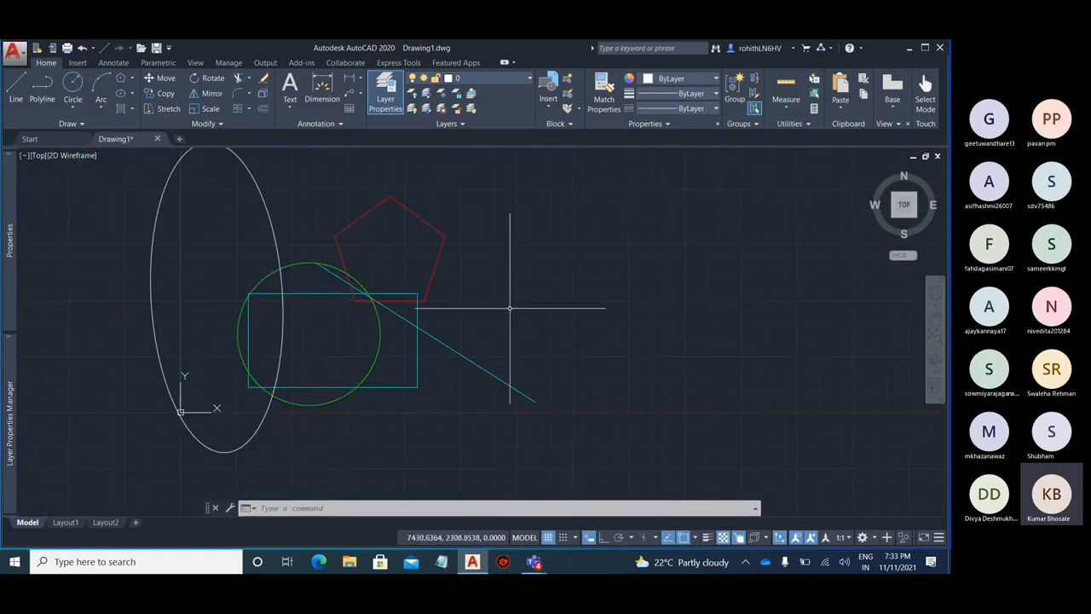
- Look through the remaining property columns in the layer properties manager, including lineweight, transparency and description
mouse_move(16, 424)
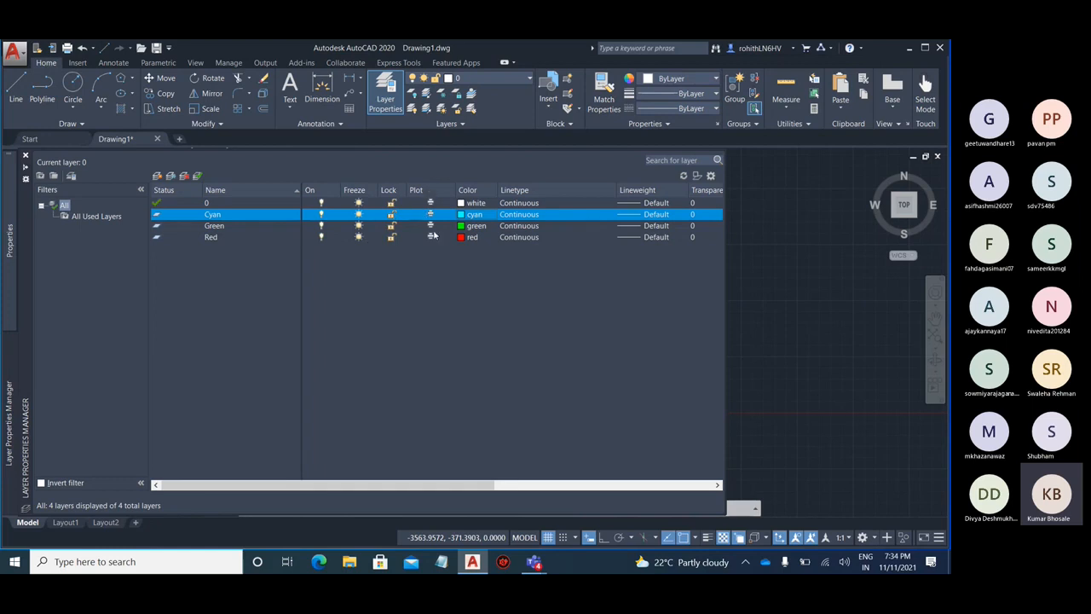
drag(341, 484, 489, 406)
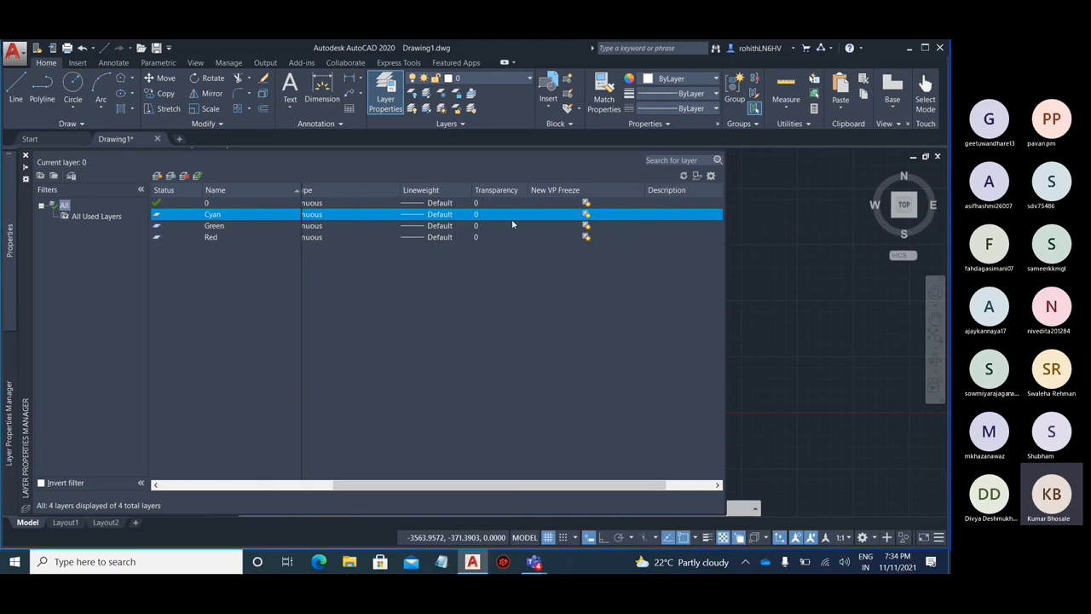
drag(514, 484, 579, 484)
drag(511, 485, 200, 451)
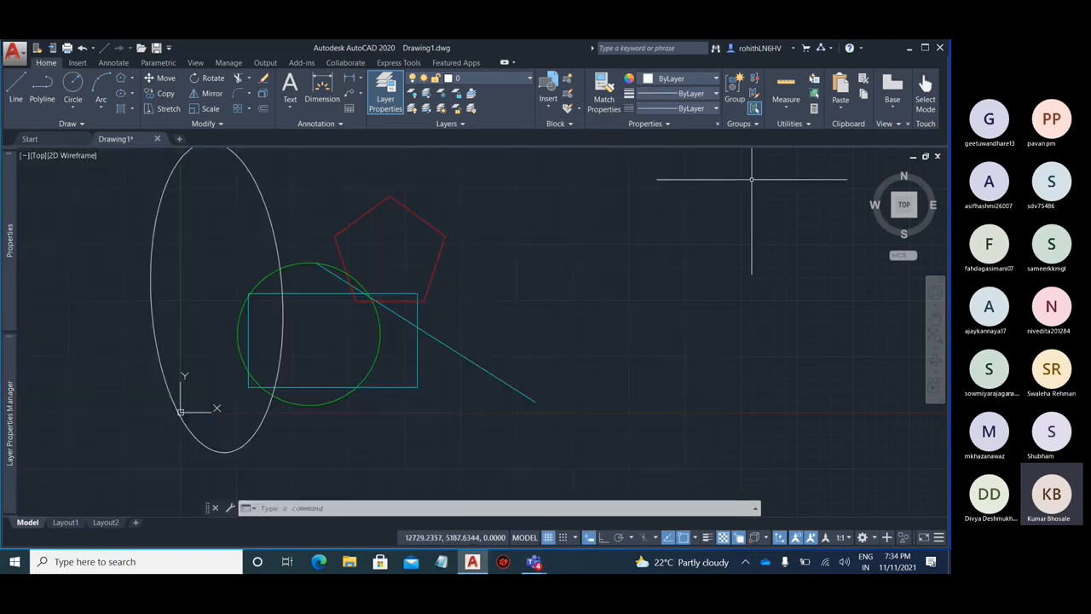
- Turn off the Green, Cyan and Red layers one by one
middle_drag(479, 244, 402, 304)
scroll(401, 304, up, 4)
click(495, 83)
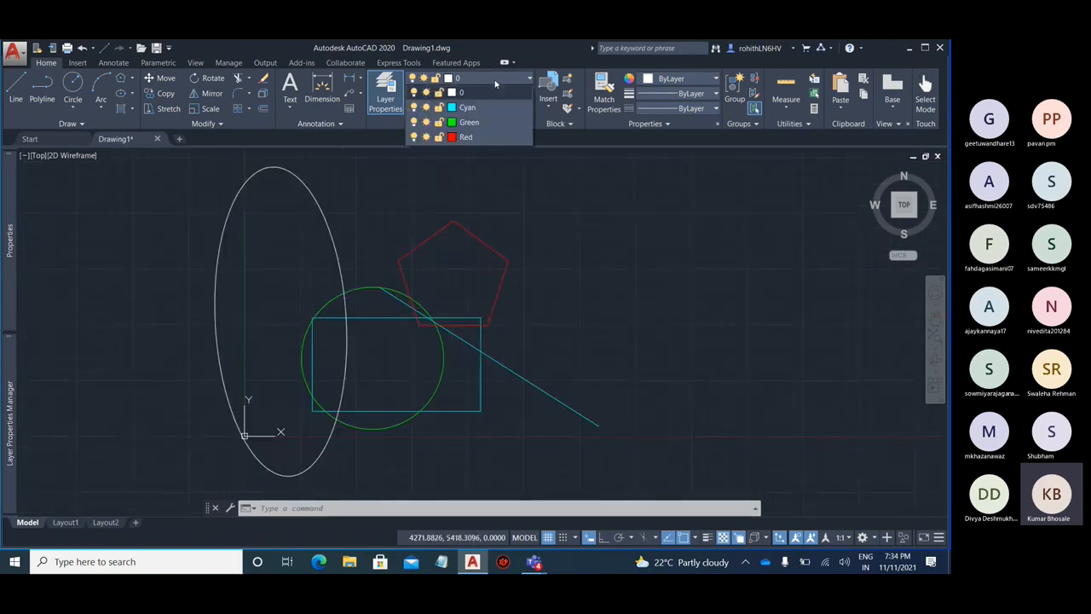
click(414, 123)
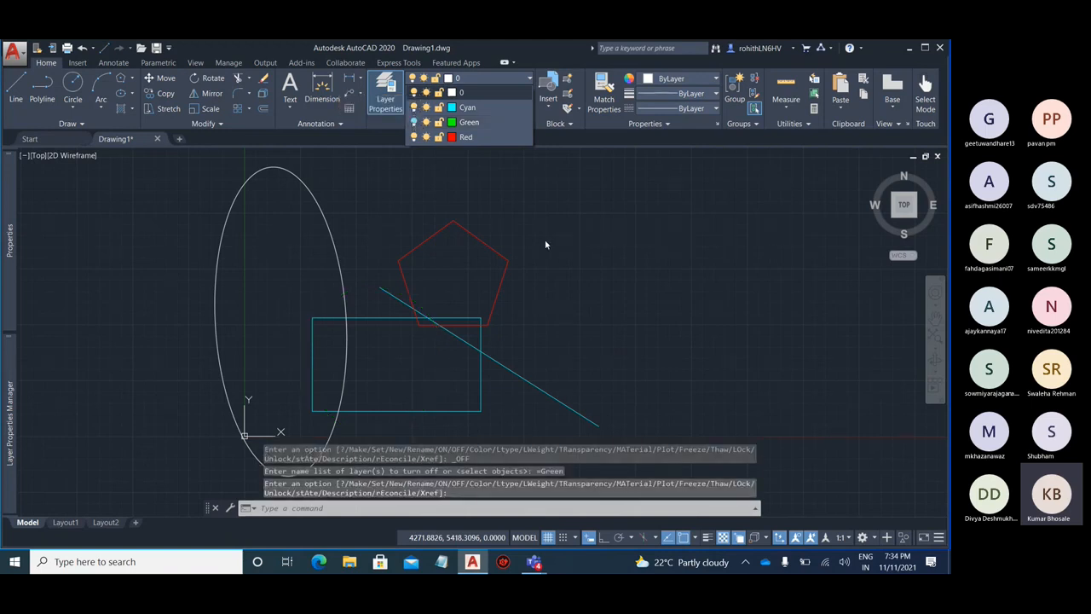
click(413, 107)
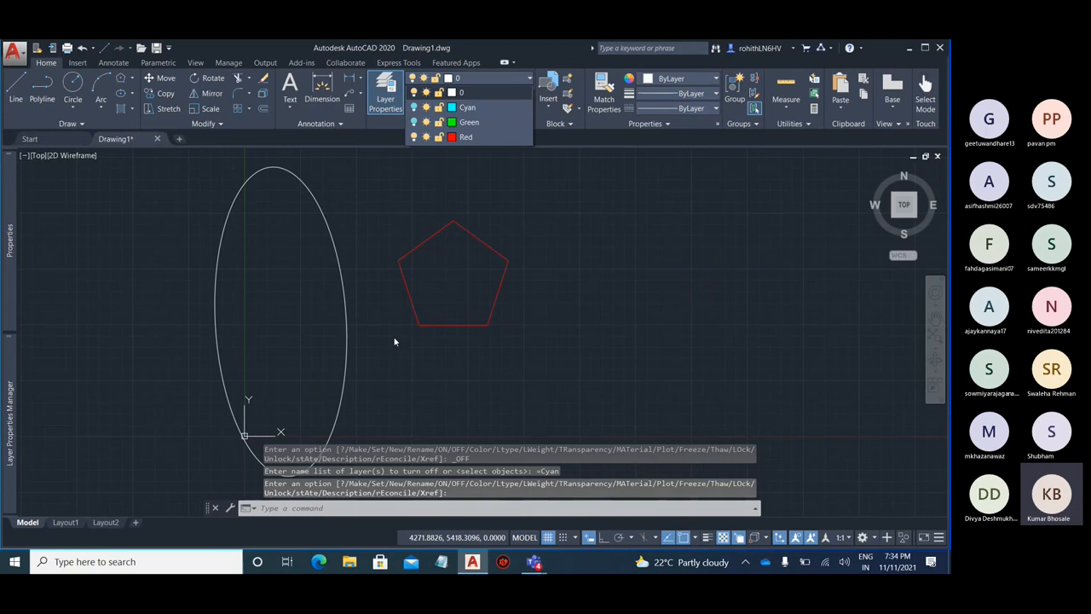
click(413, 137)
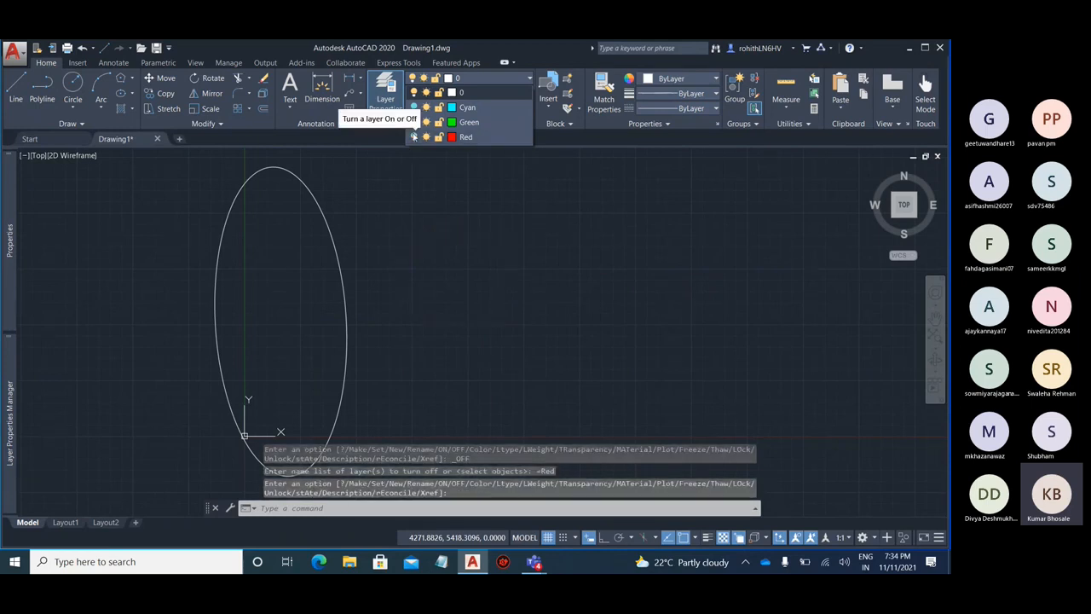
- Turn the Red, Green and Cyan layers back on
click(414, 136)
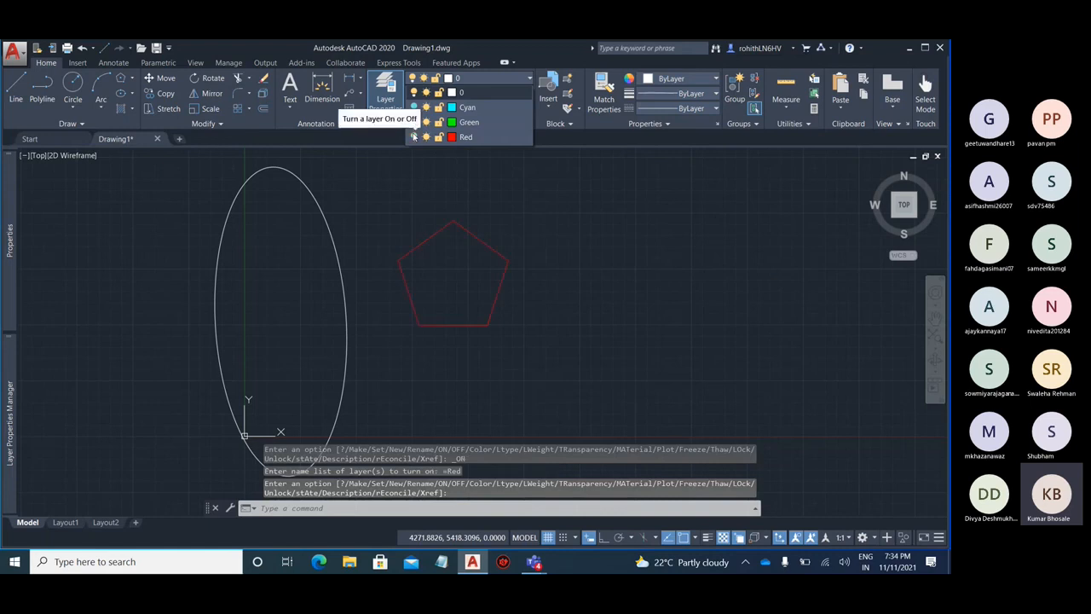
click(414, 121)
click(414, 108)
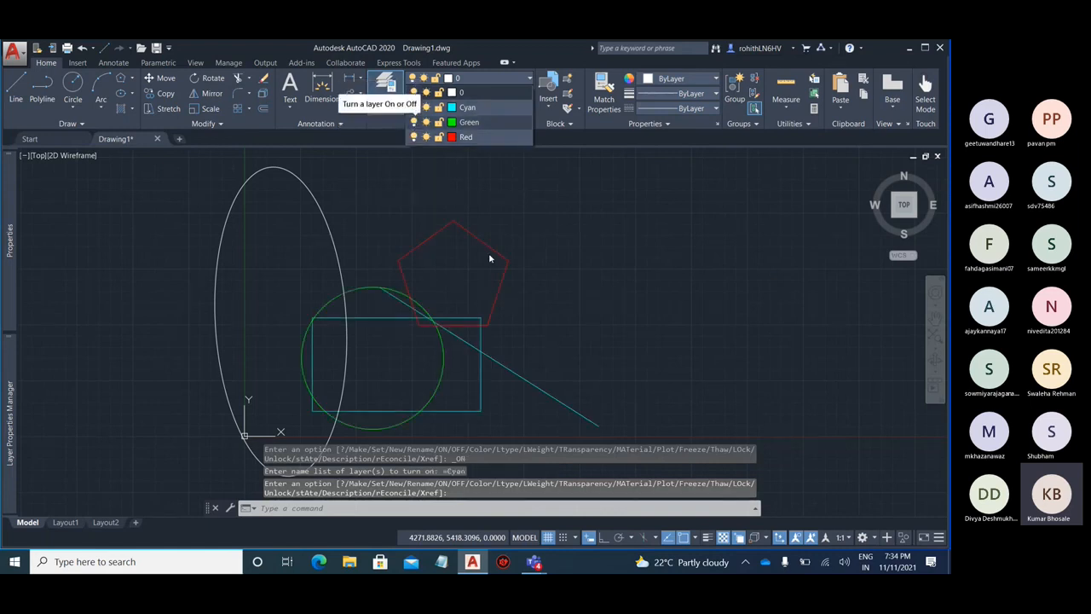
- Freeze the Cyan layer and thaw it again
scroll(488, 253, down, 5)
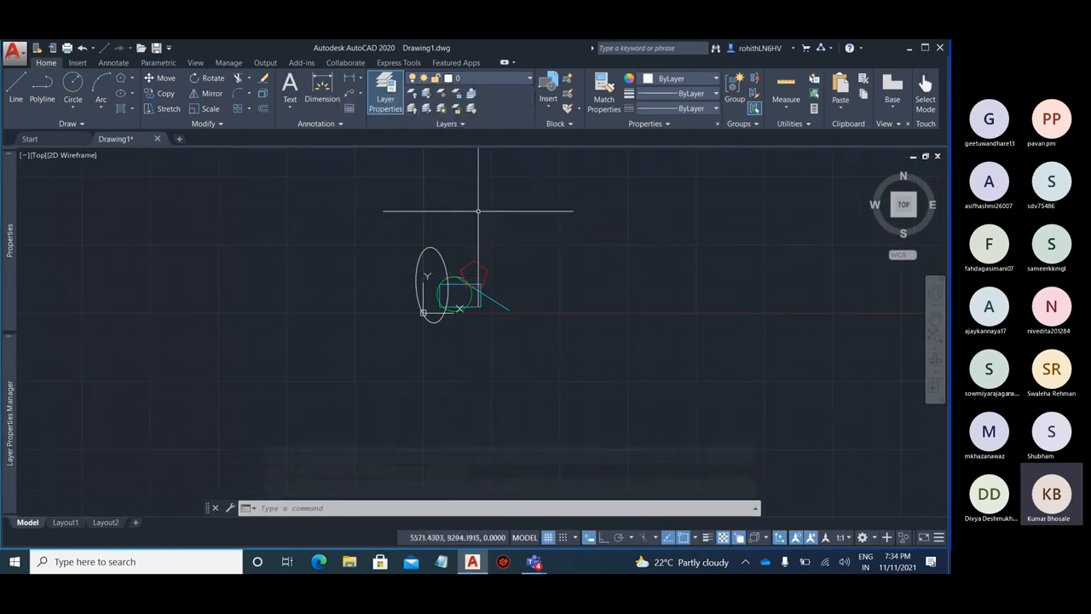
scroll(477, 209, up, 4)
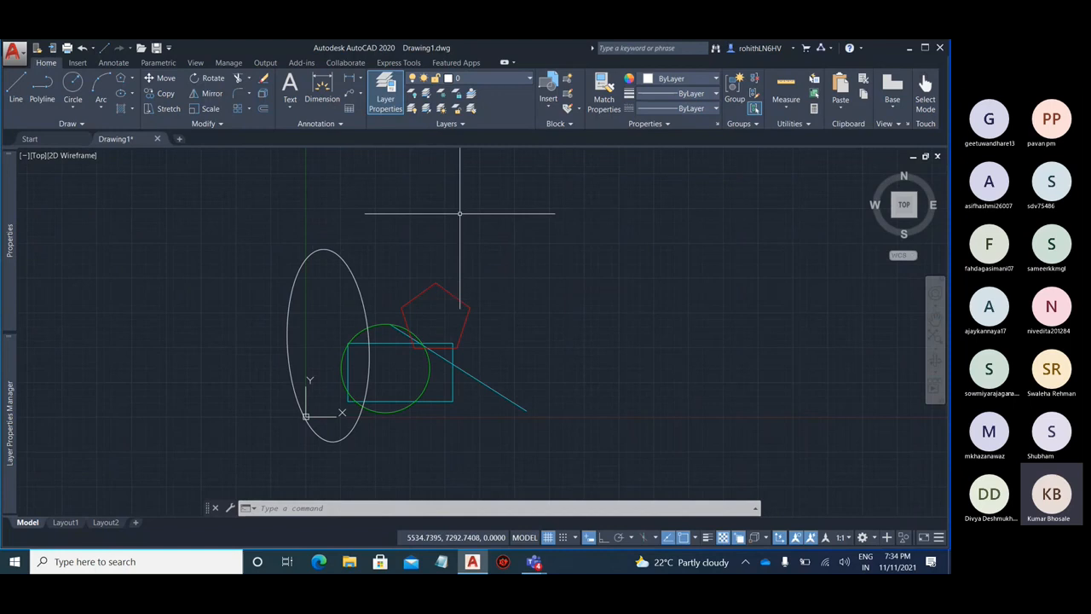
click(471, 78)
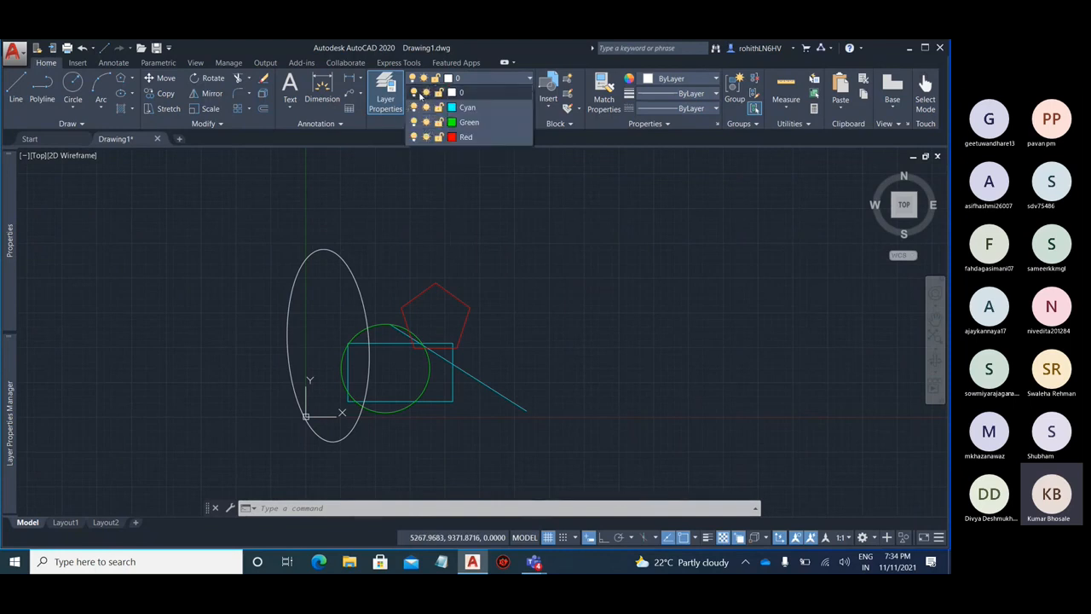
click(10, 389)
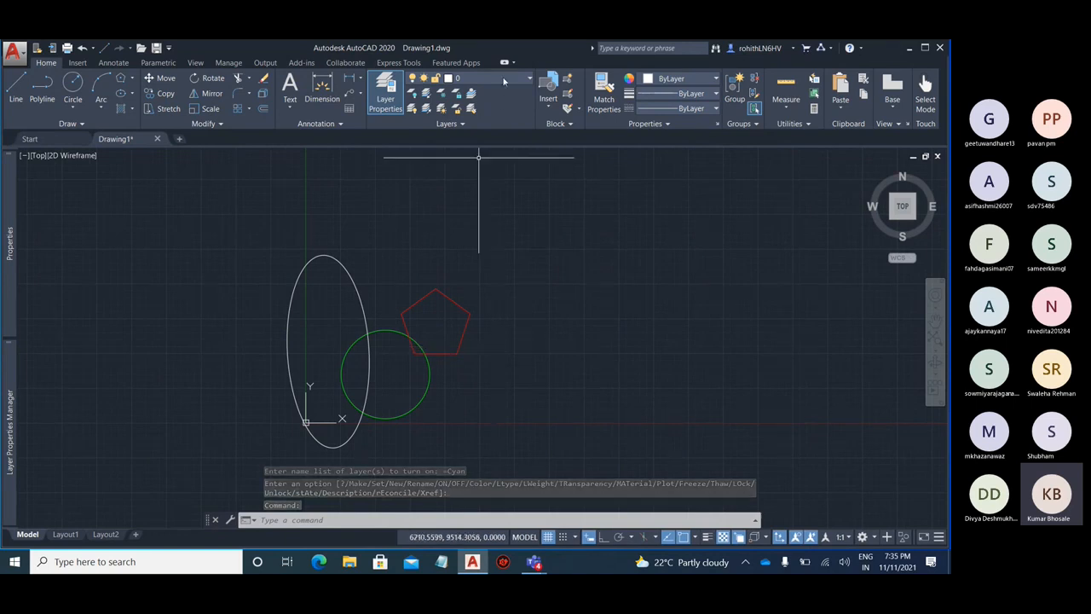
click(478, 79)
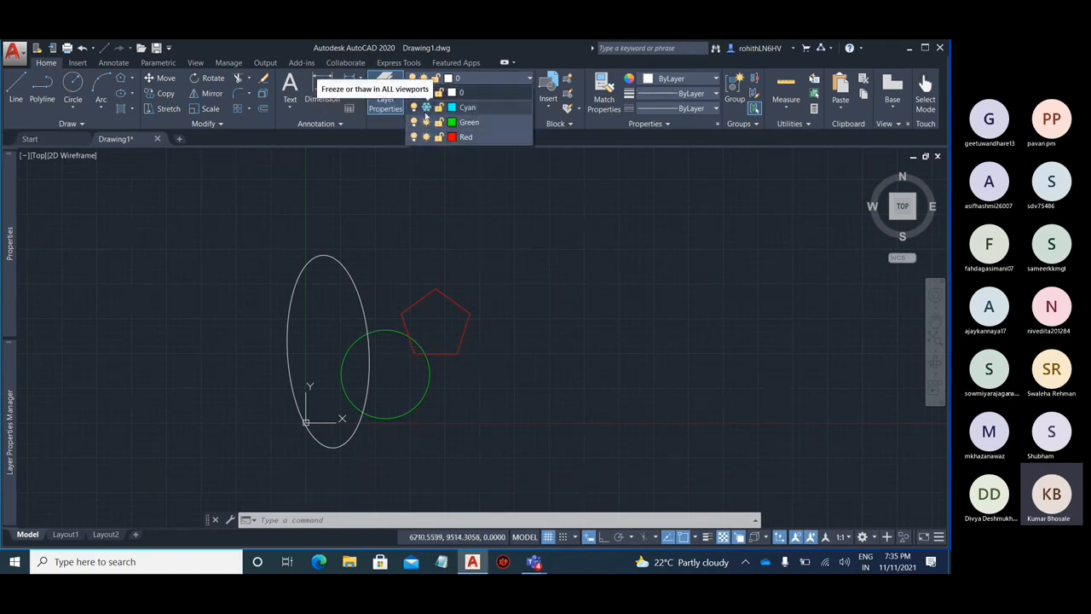
click(426, 107)
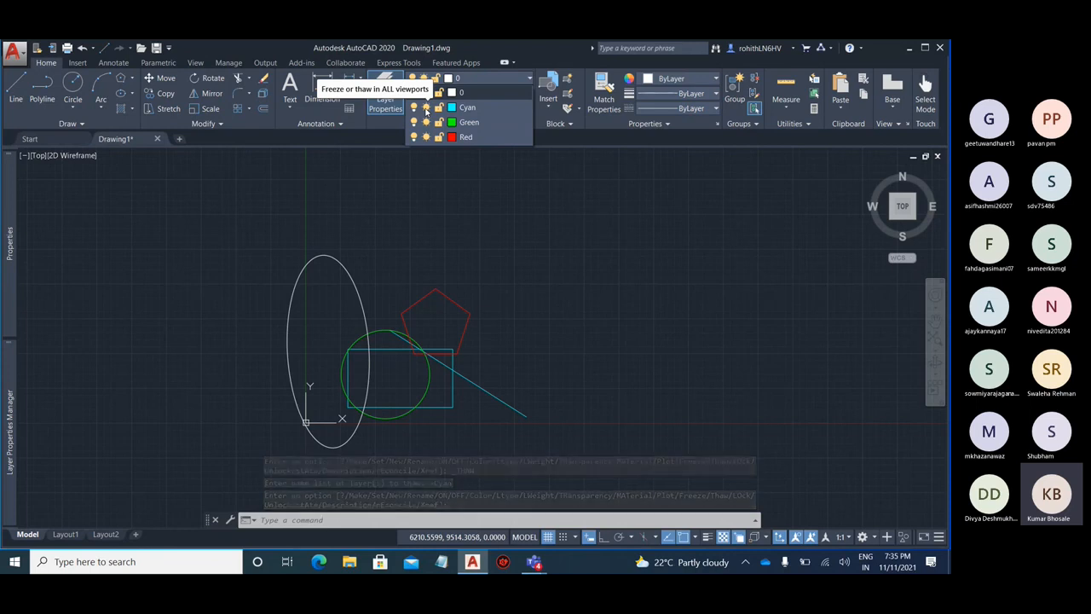
- Freeze the Red layer and thaw it again
click(426, 138)
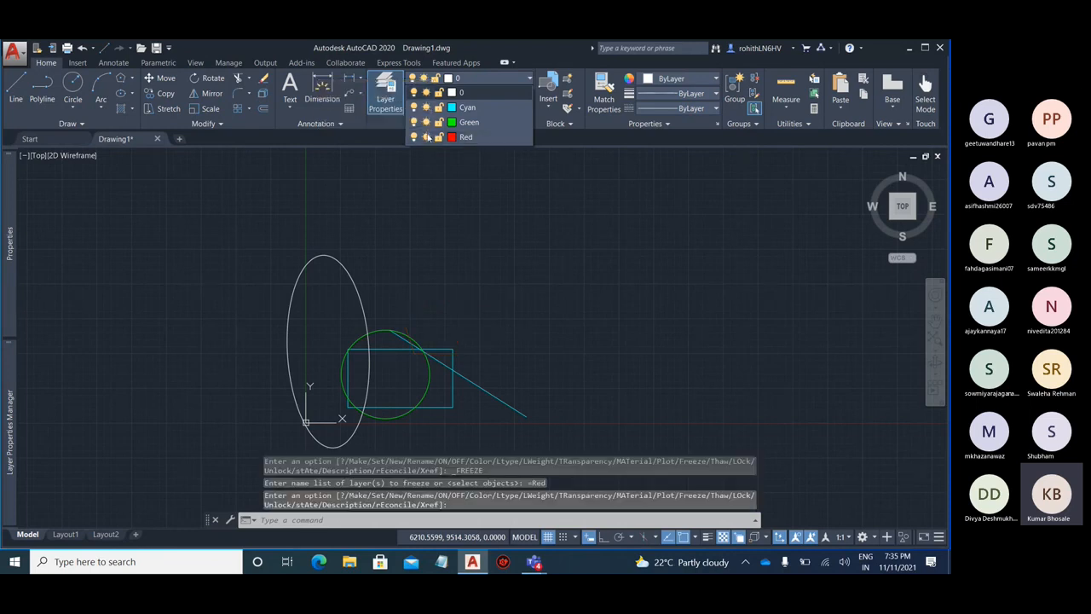
click(426, 137)
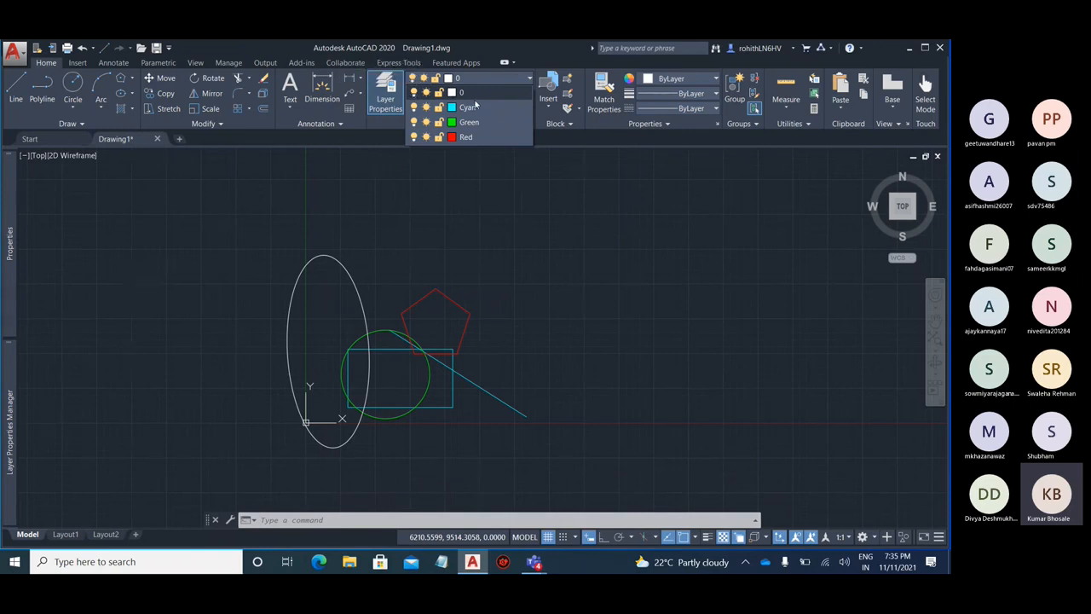
click(573, 252)
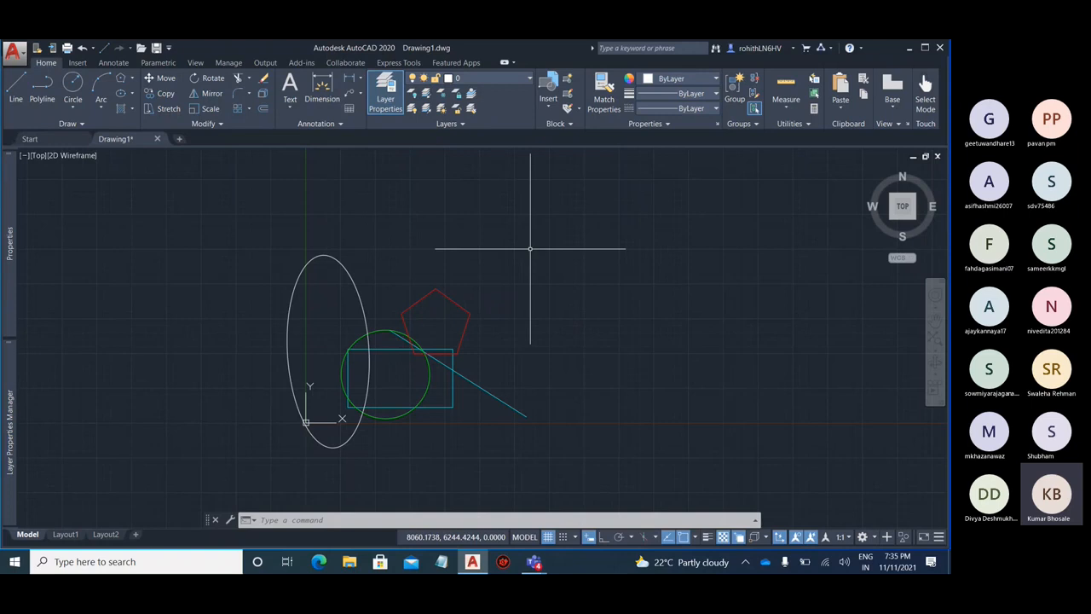
- Draw a long diagonal line on layer 0, descending rightward in the empty area to the right of the pentagon
click(15, 90)
click(540, 195)
click(762, 339)
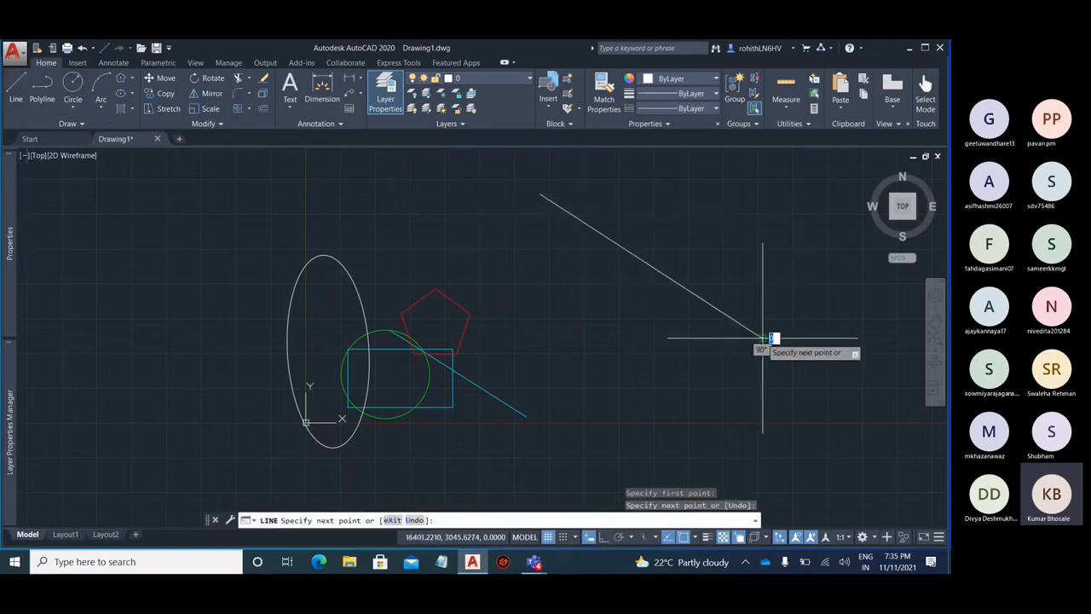
key(Escape)
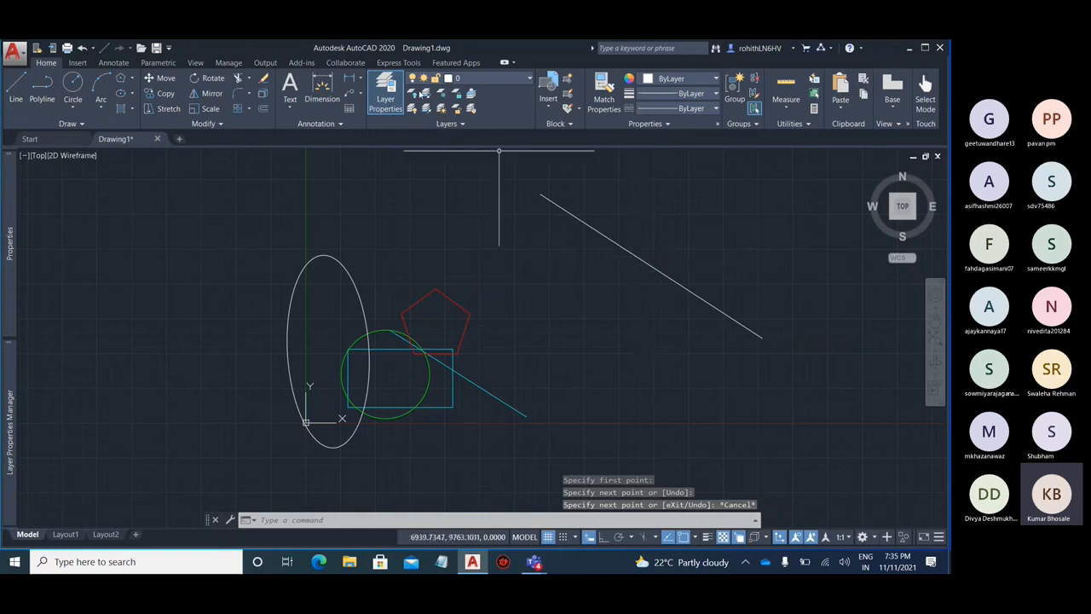
- Turn off layer 0 while it is current, agreeing to switch the current layer off
click(486, 77)
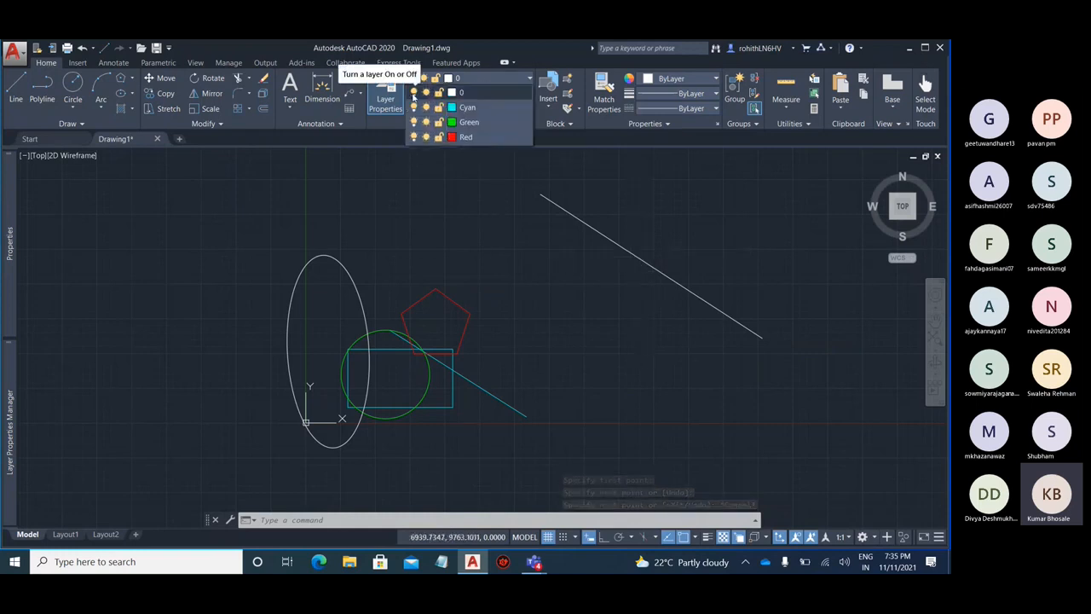
click(413, 94)
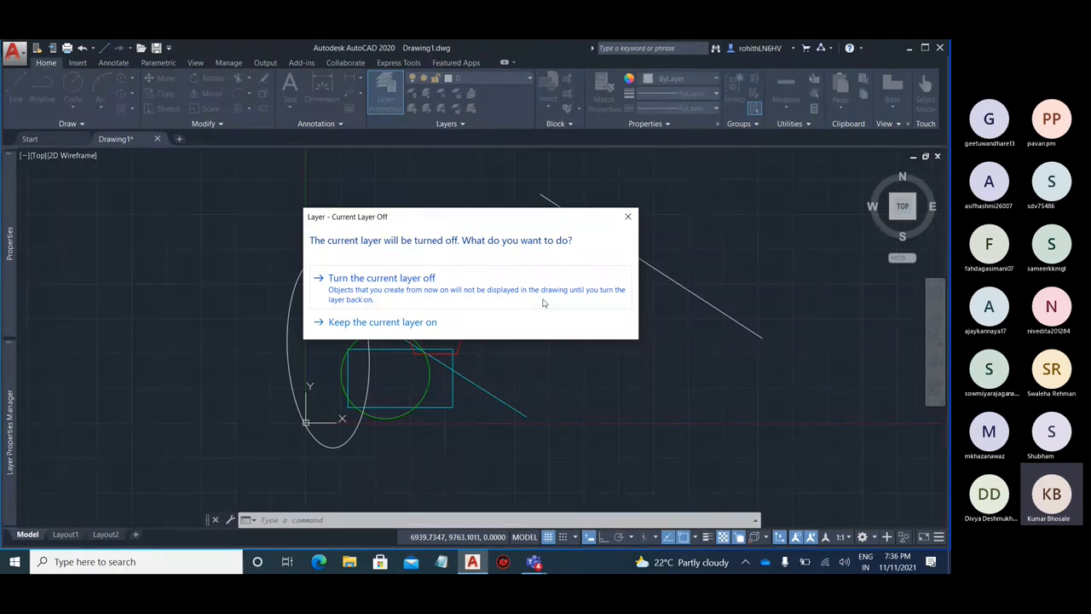
click(465, 290)
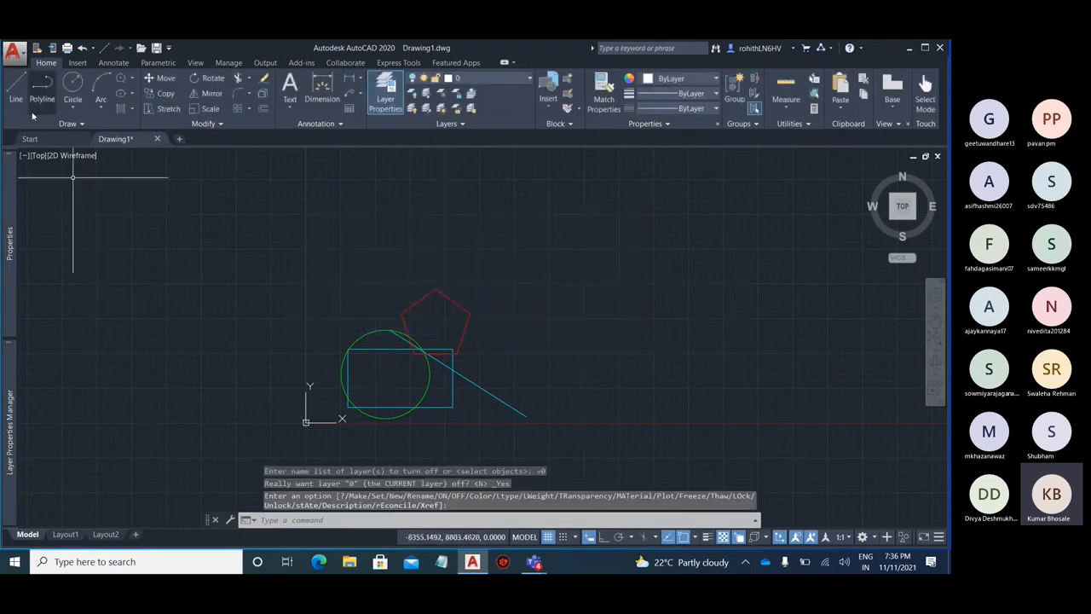
- Draw a wide three-point arc on the switched-off layer 0, spanning above the circle, rectangle and pentagon
click(121, 82)
click(99, 88)
click(237, 248)
click(438, 202)
click(682, 293)
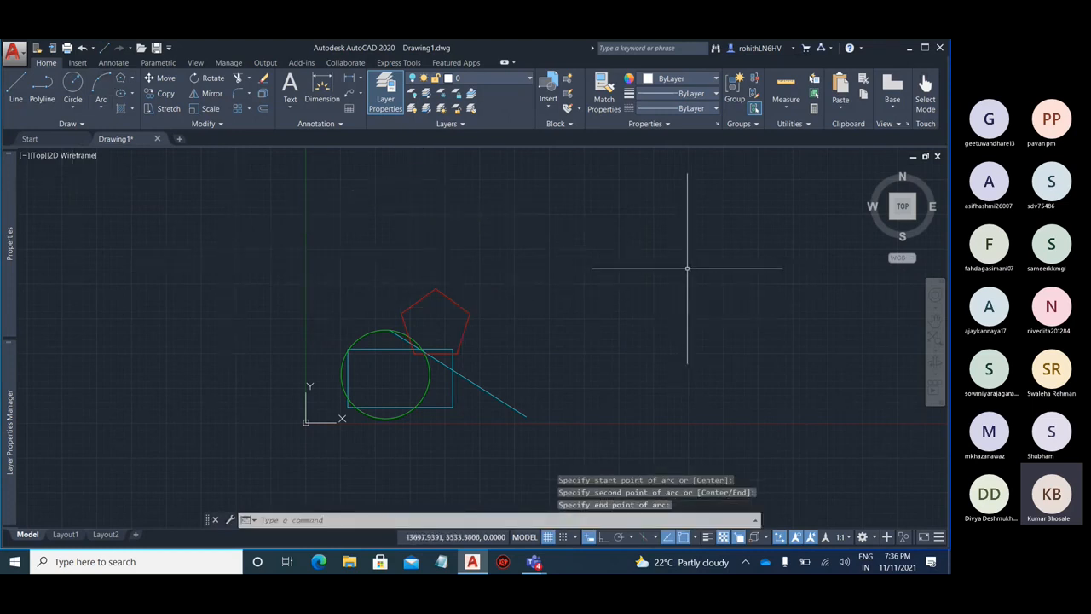
- Turn layer 0 back on and delete the wide arc above the other shapes
click(492, 81)
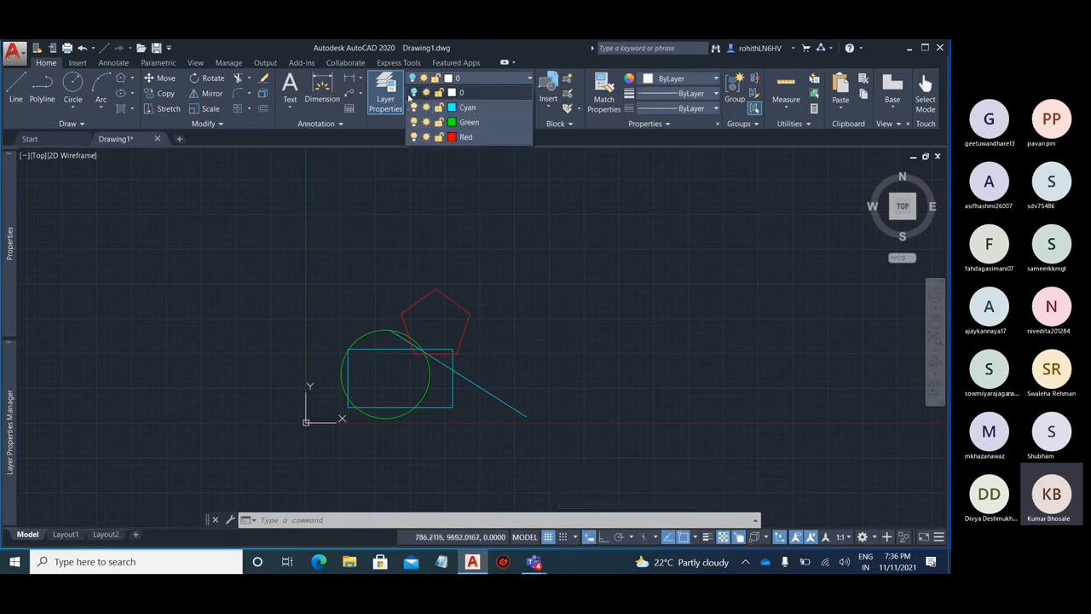
click(413, 92)
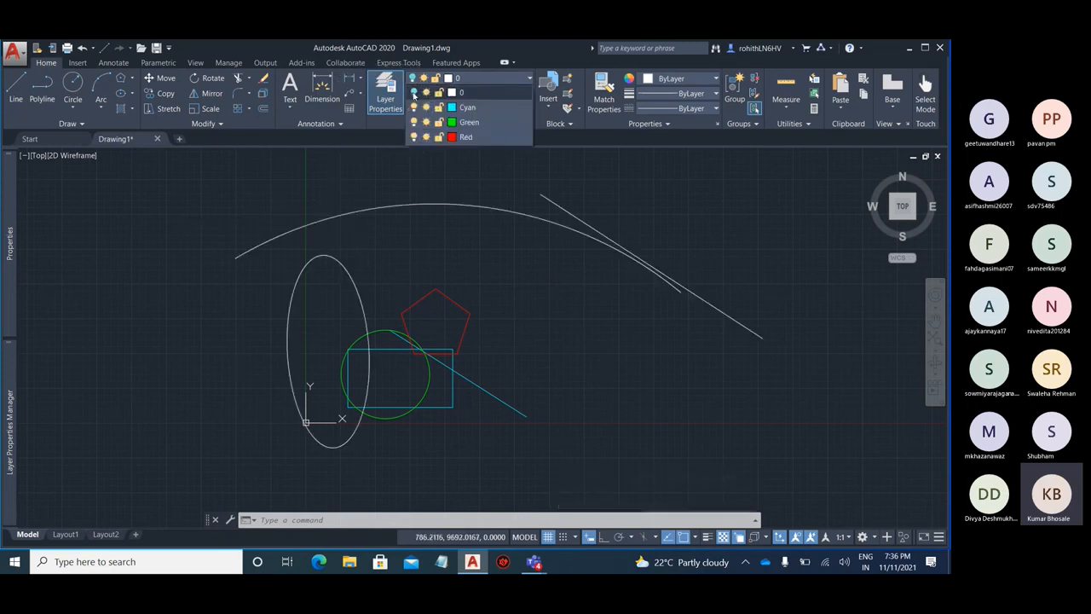
click(529, 263)
click(483, 206)
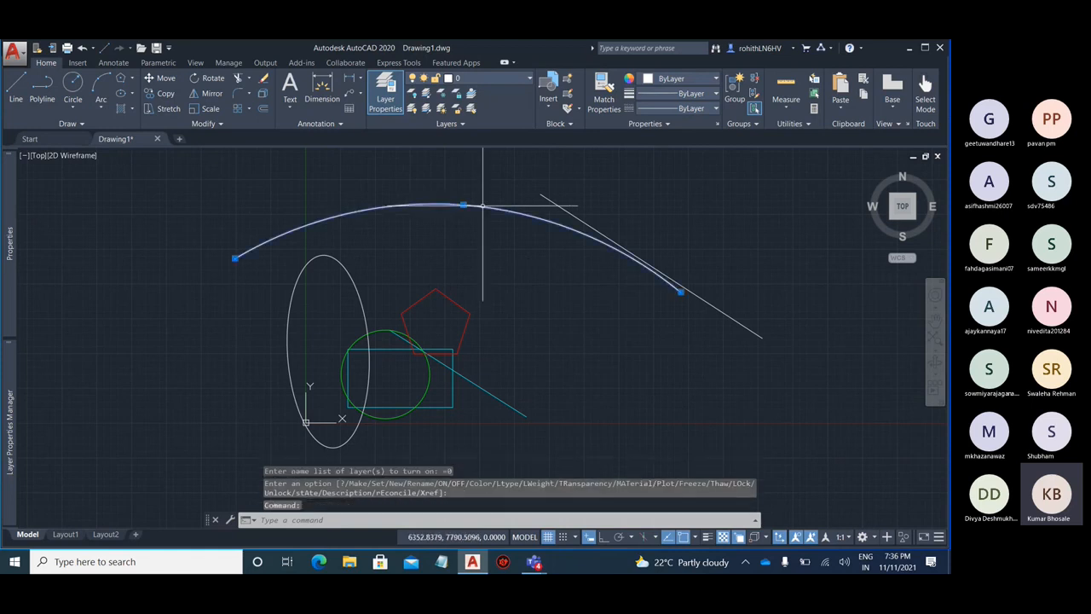
key(Delete)
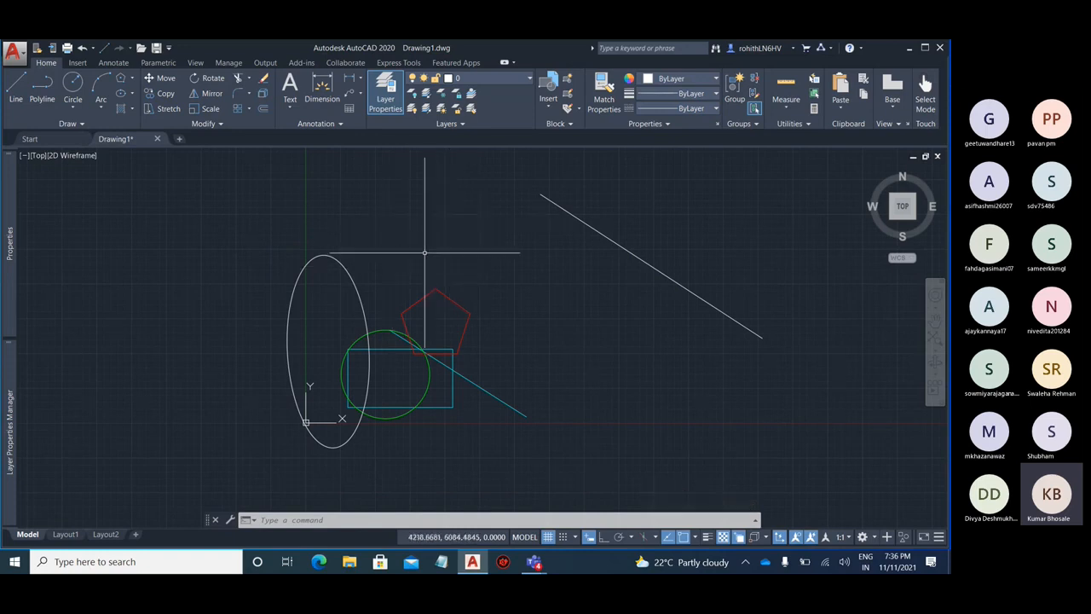
- Try to freeze layer 0 while it is the current layer
click(474, 79)
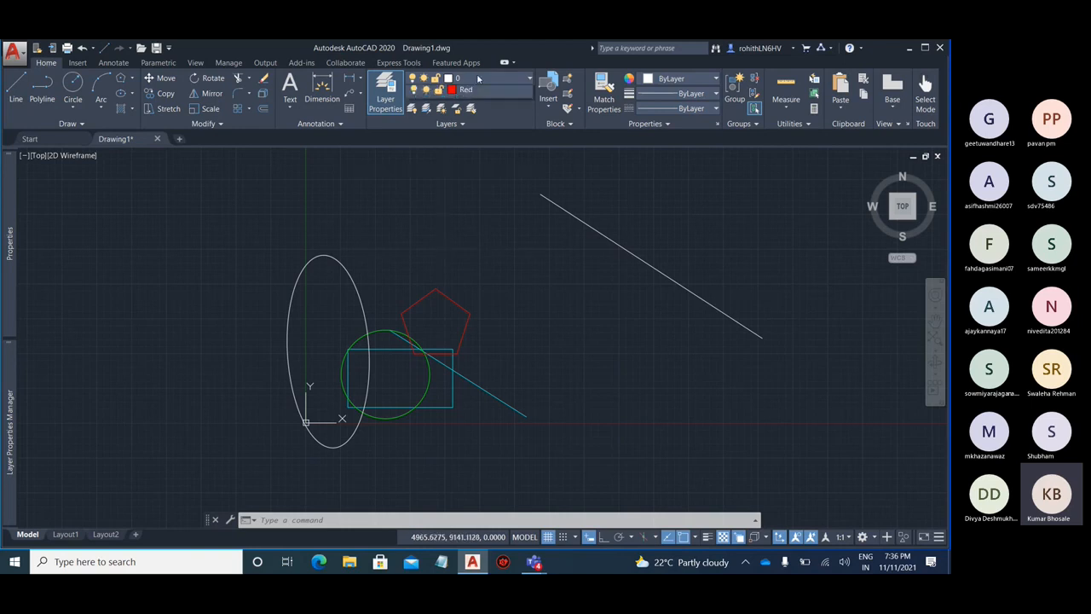
click(426, 93)
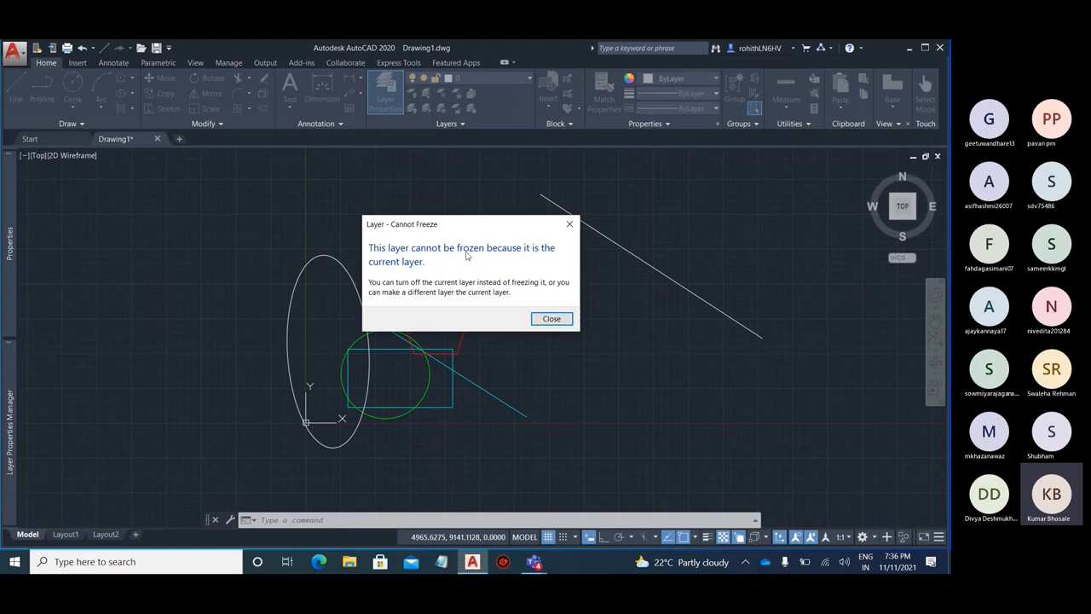
click(553, 319)
- Make the Red layer current in the Layer Properties Manager and try to freeze it
mouse_move(12, 434)
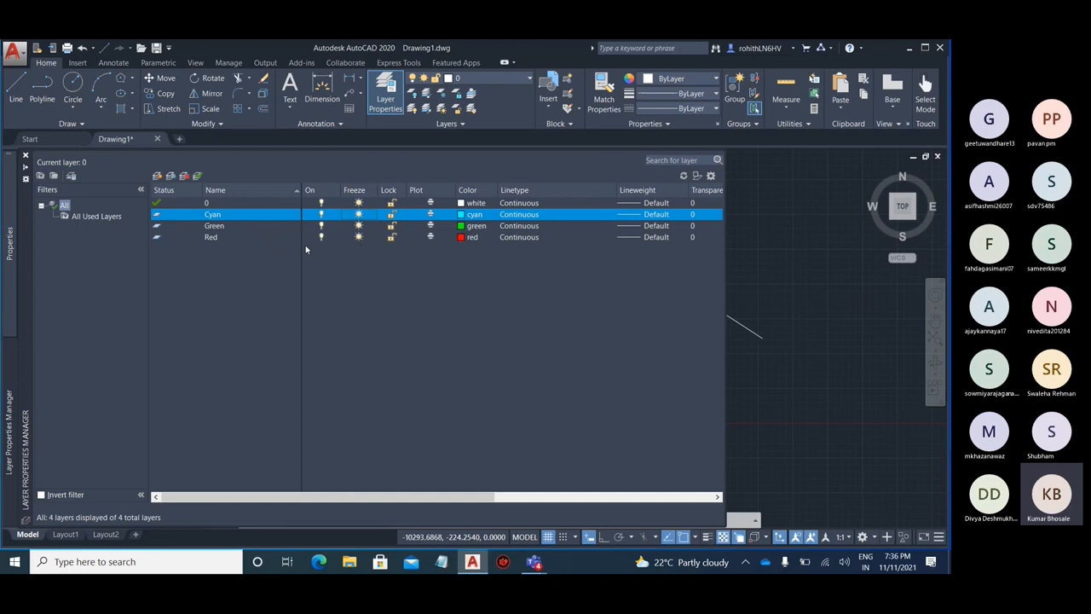
double_click(234, 237)
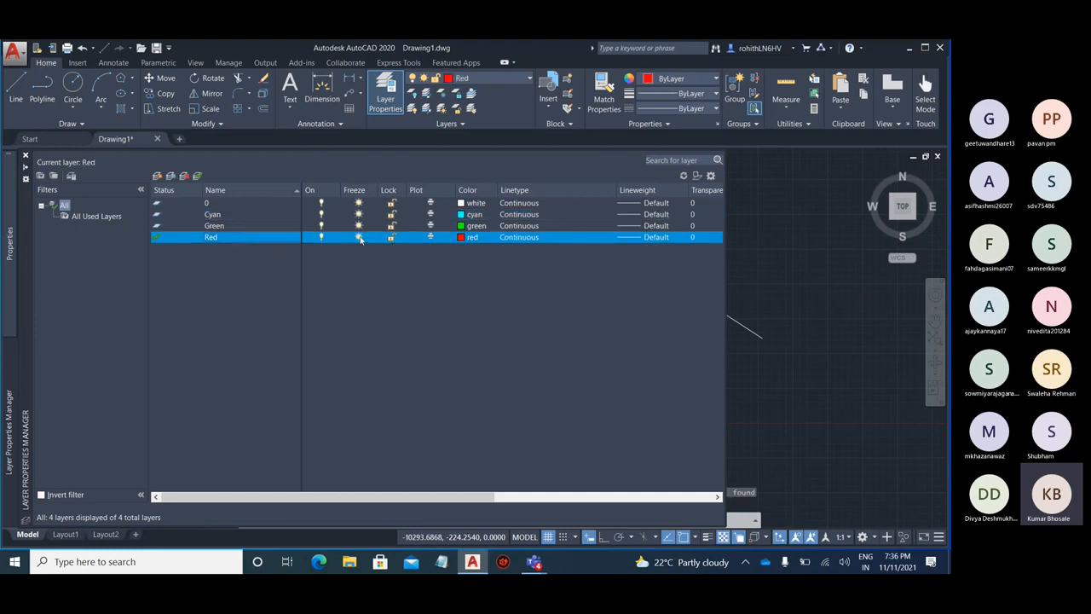
click(359, 238)
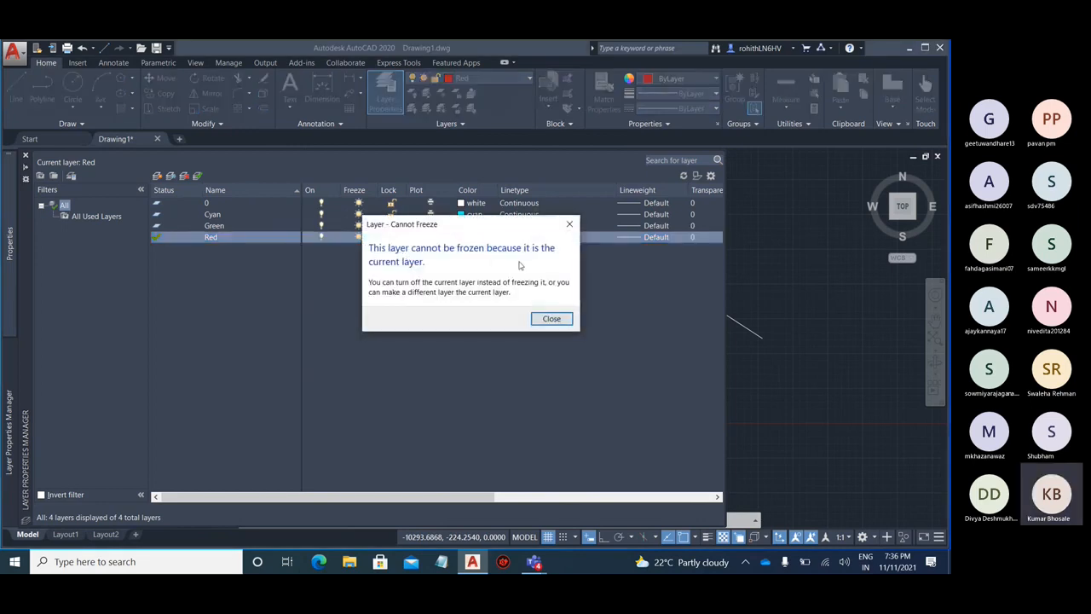
click(558, 321)
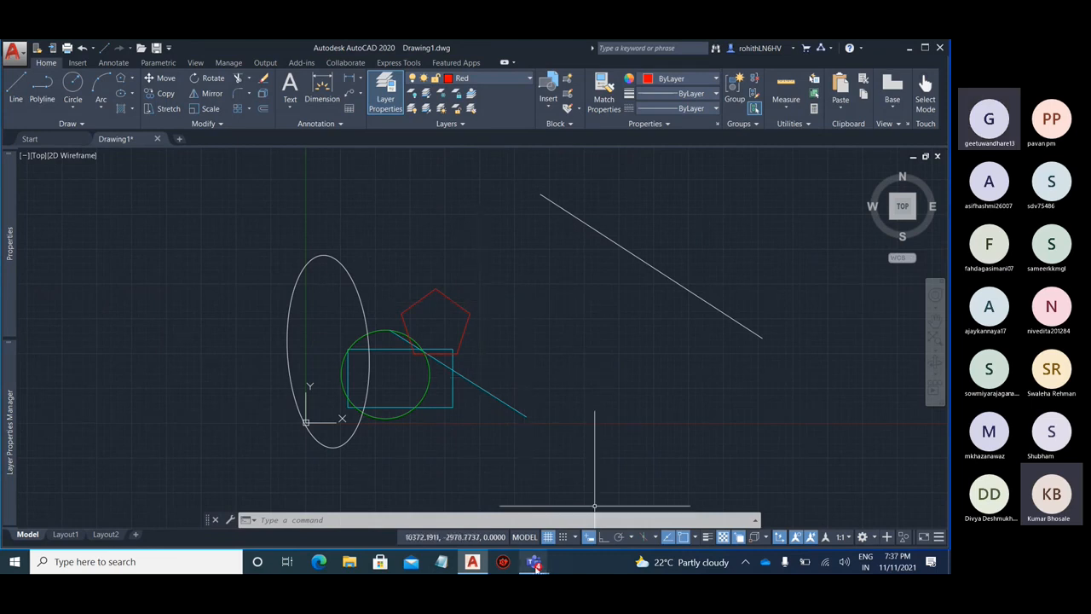
- Switch to the Microsoft Teams meeting window to check the participants, and return to the drawing
mouse_move(534, 563)
click(539, 490)
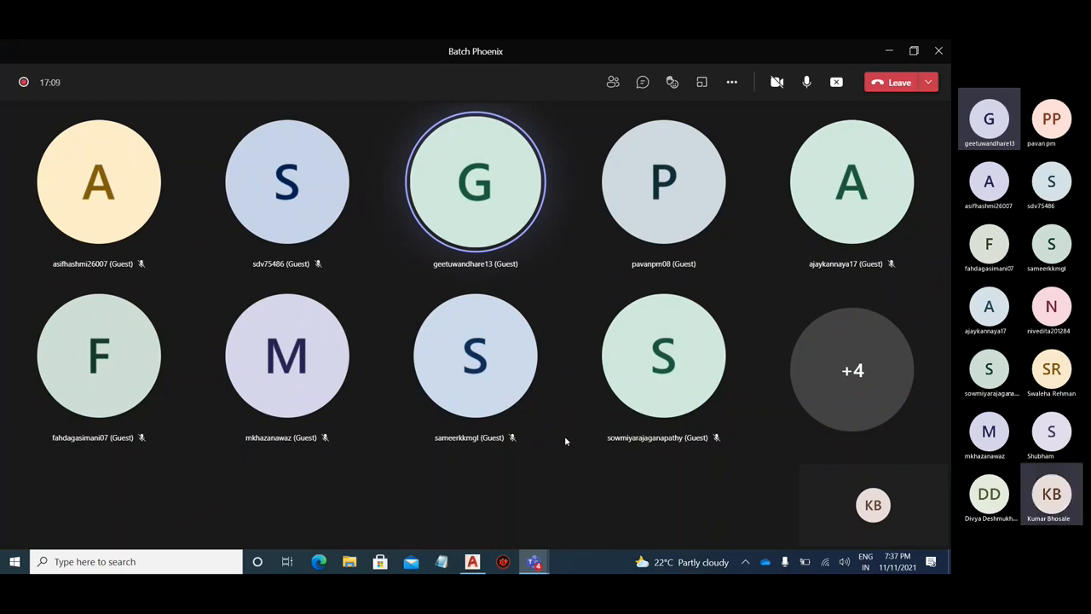
click(889, 50)
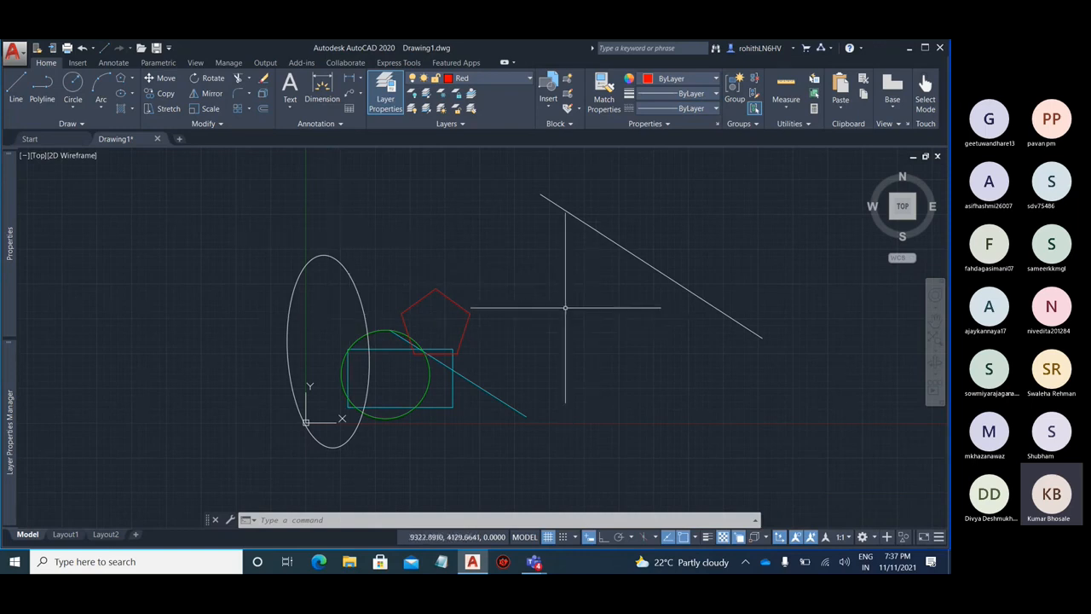
- Turn off the current Red layer and the Cyan layer
middle_drag(512, 333, 468, 319)
click(488, 79)
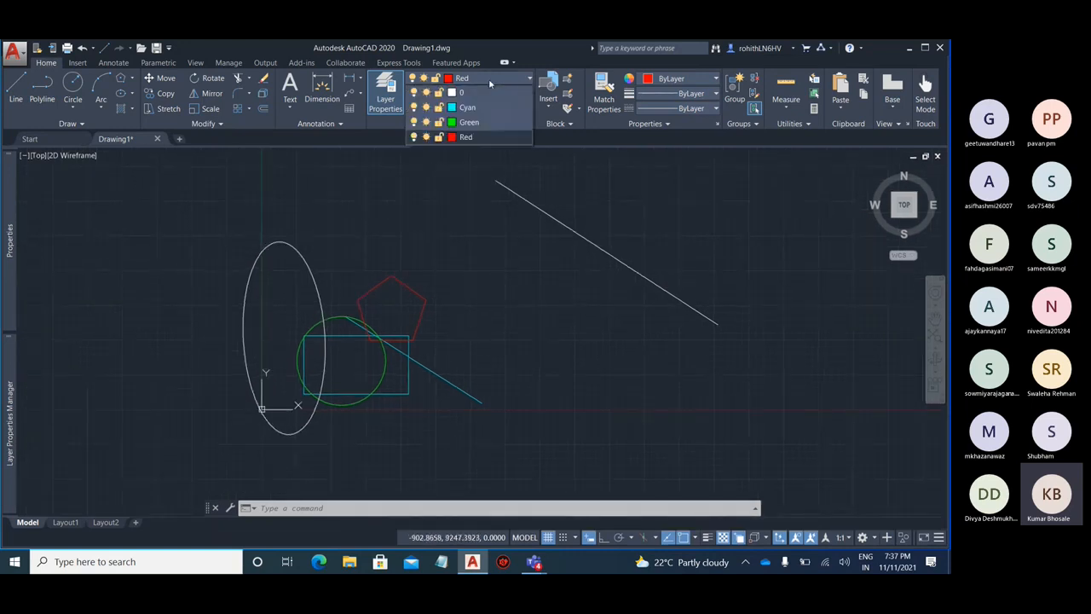
click(414, 137)
click(385, 286)
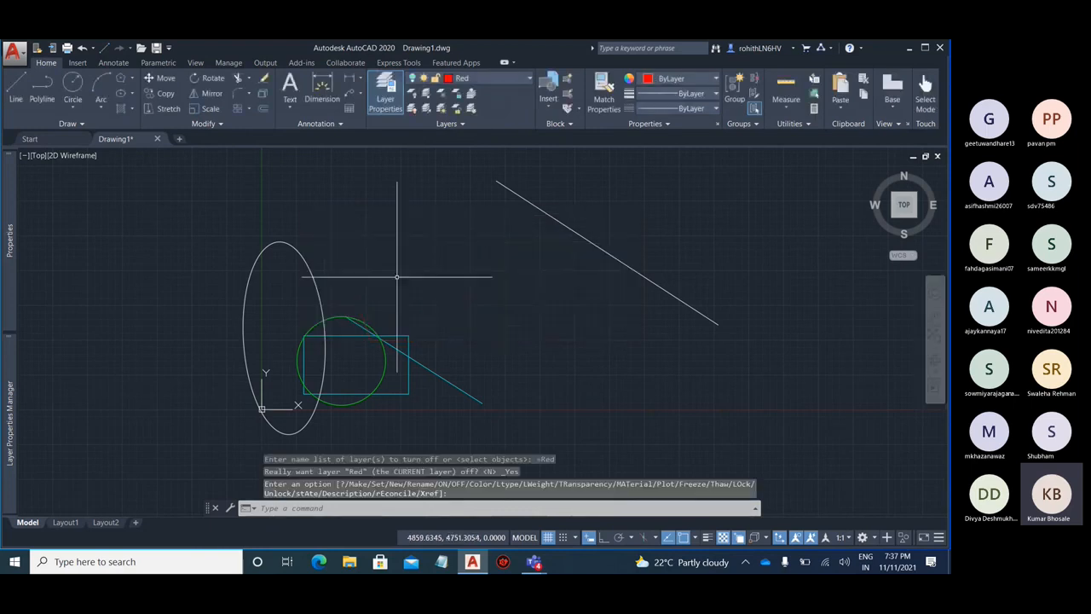
click(503, 83)
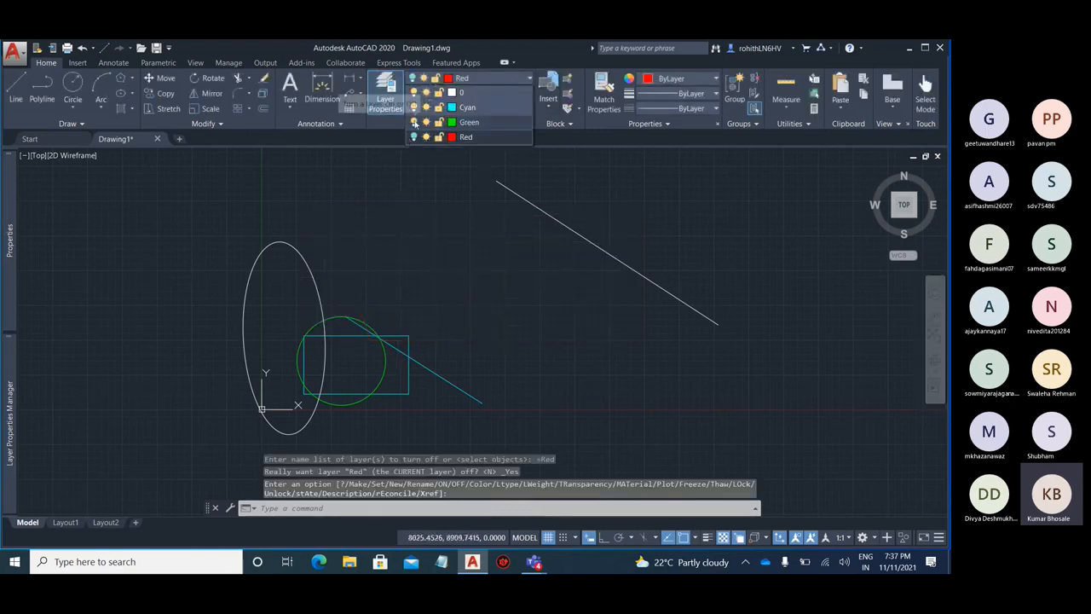
click(413, 107)
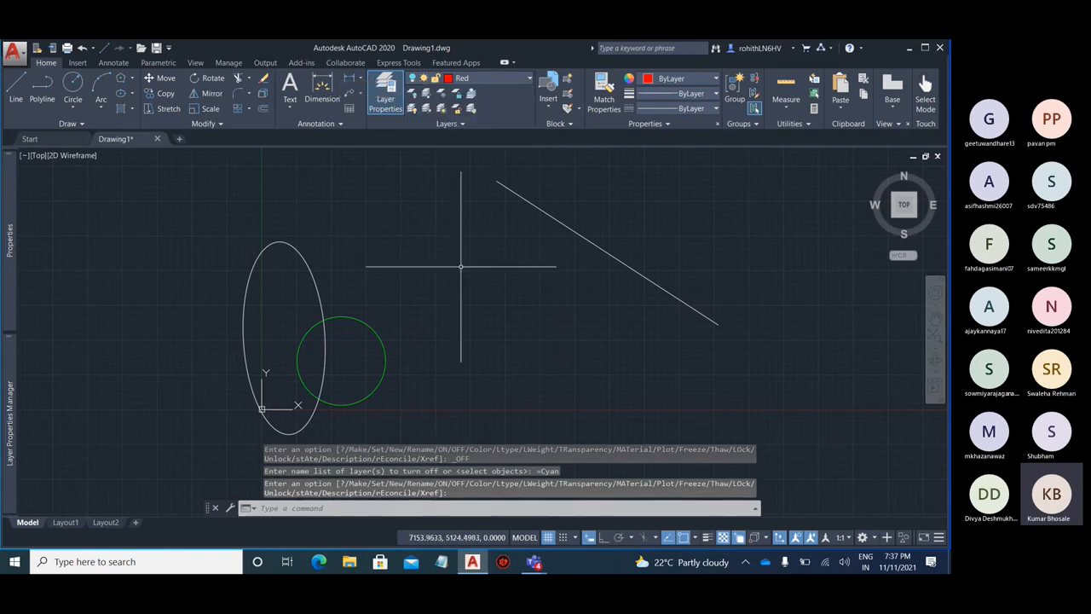
scroll(410, 261, down, 3)
scroll(410, 262, up, 1)
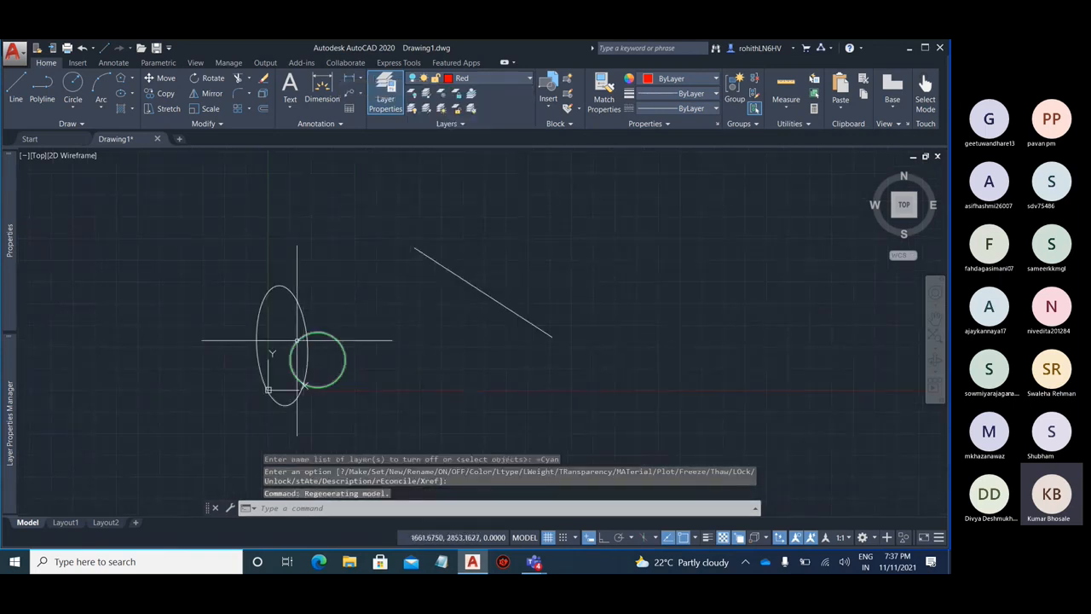
scroll(300, 328, up, 4)
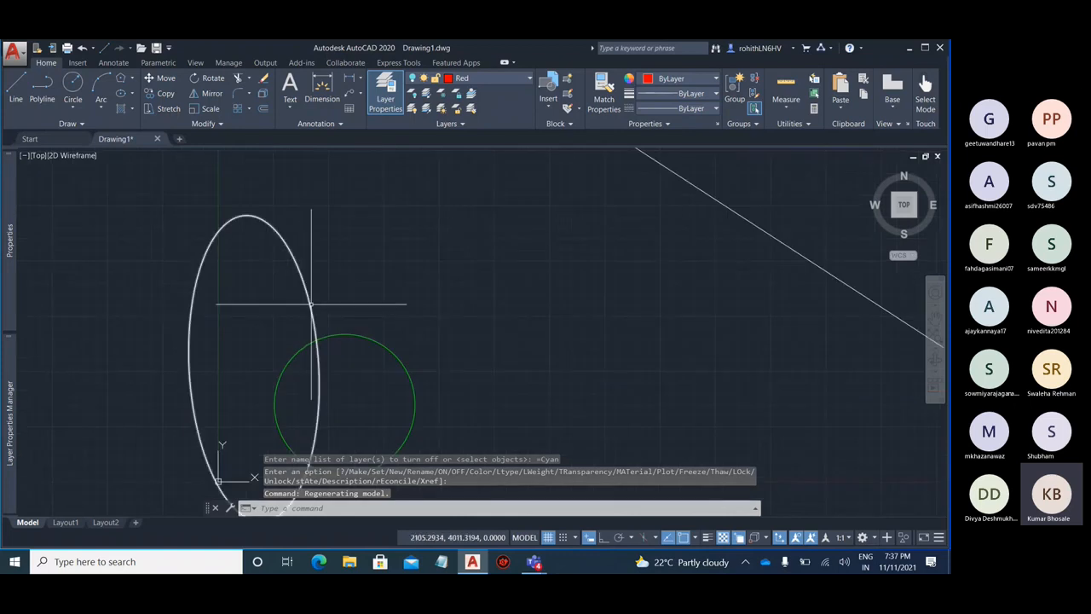
scroll(311, 303, down, 2)
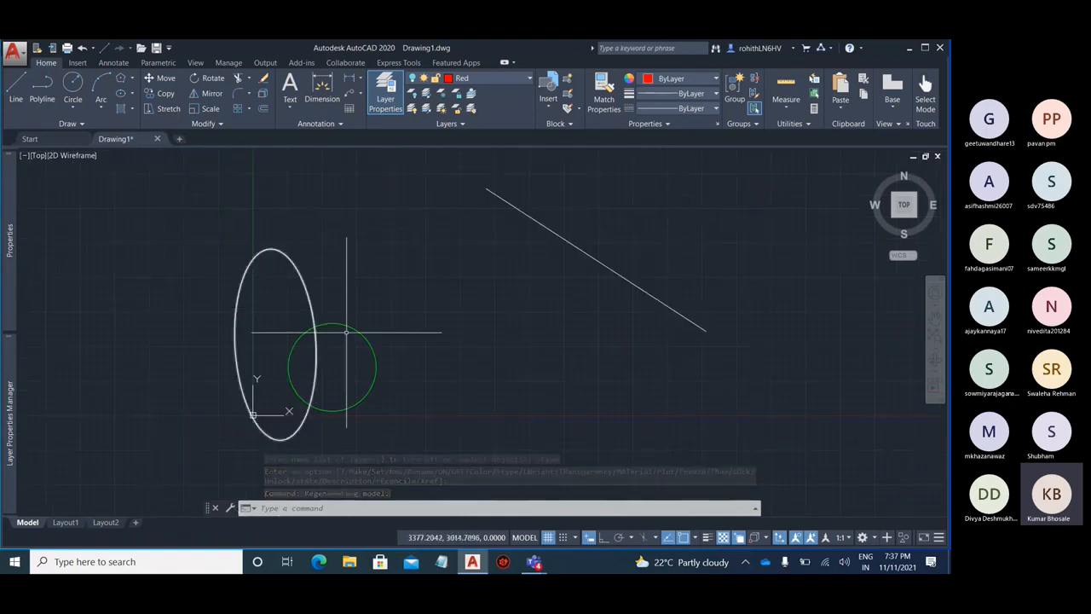
scroll(324, 322, down, 4)
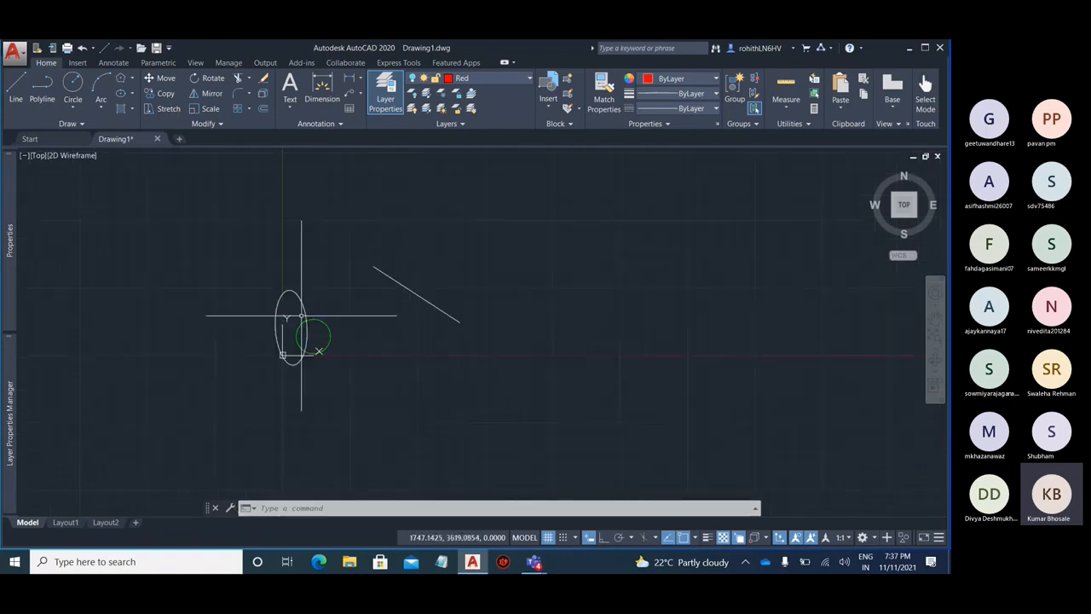
scroll(307, 326, up, 4)
scroll(299, 327, down, 4)
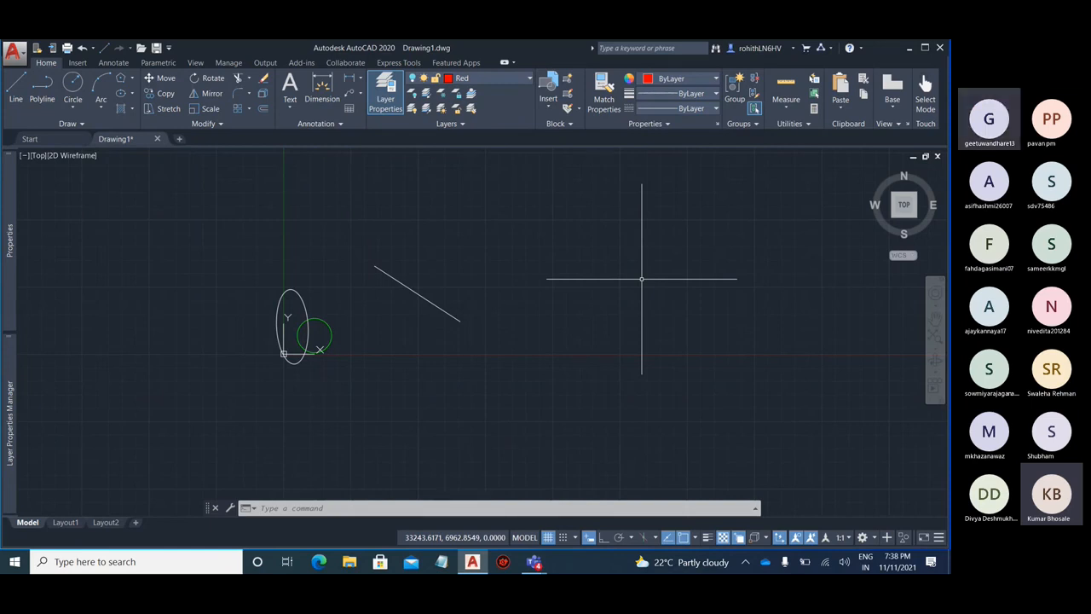
- Select all objects, including those on the switched-off layers, and move them together up and to the right, away from the origin
key(ctrl+a)
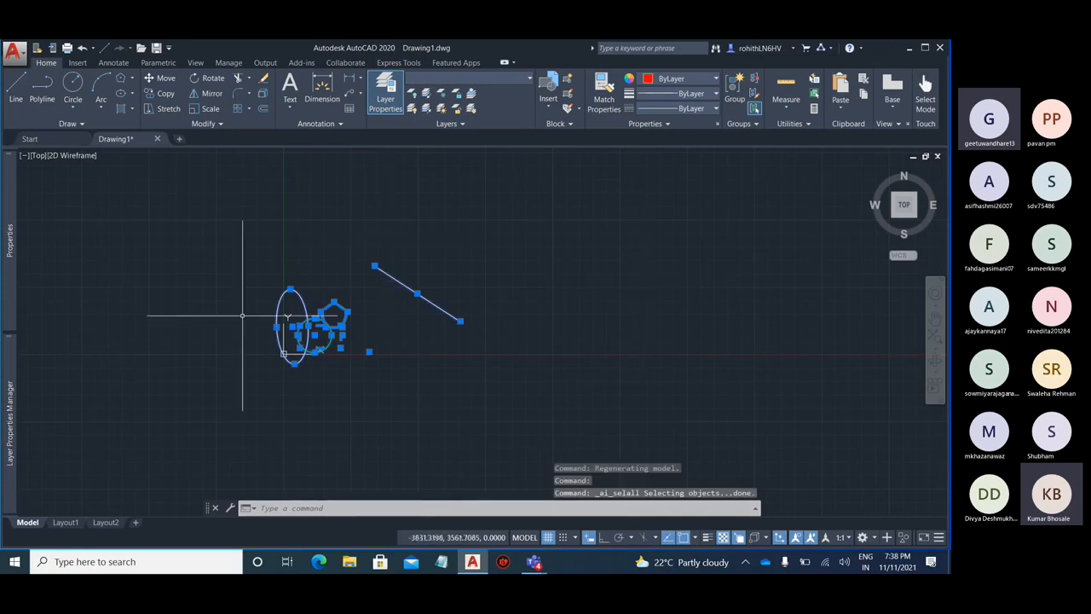
scroll(290, 324, up, 6)
scroll(265, 316, down, 2)
middle_drag(562, 312, 505, 349)
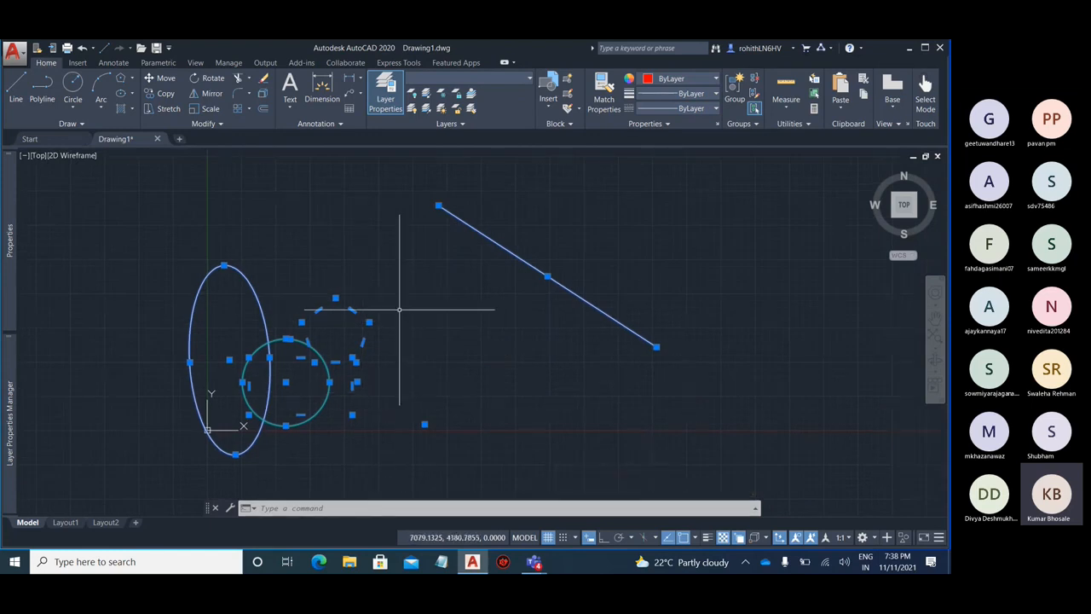
text(m)
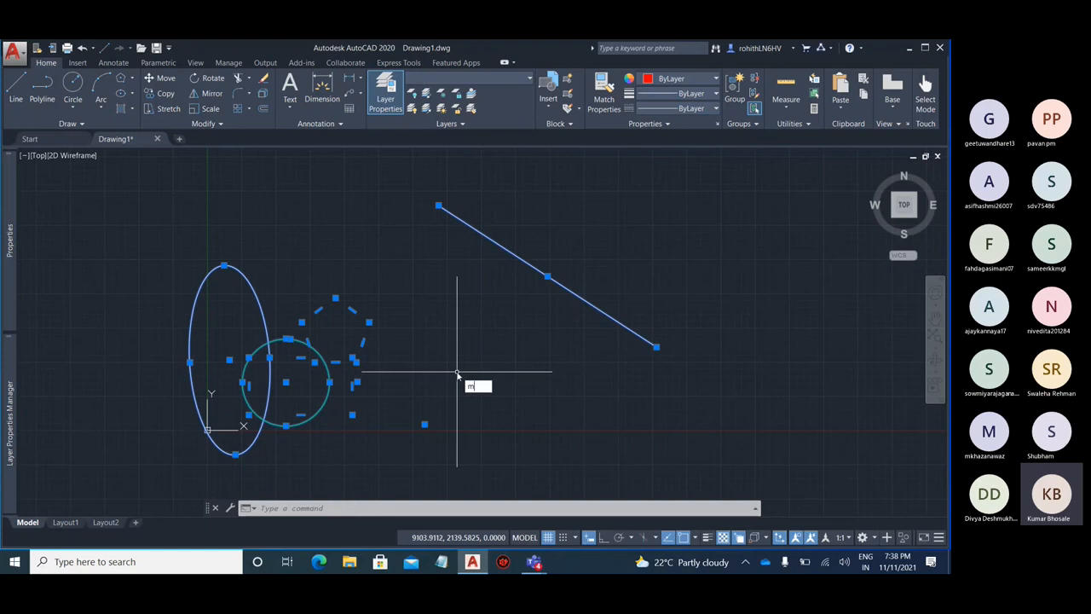
key(Return)
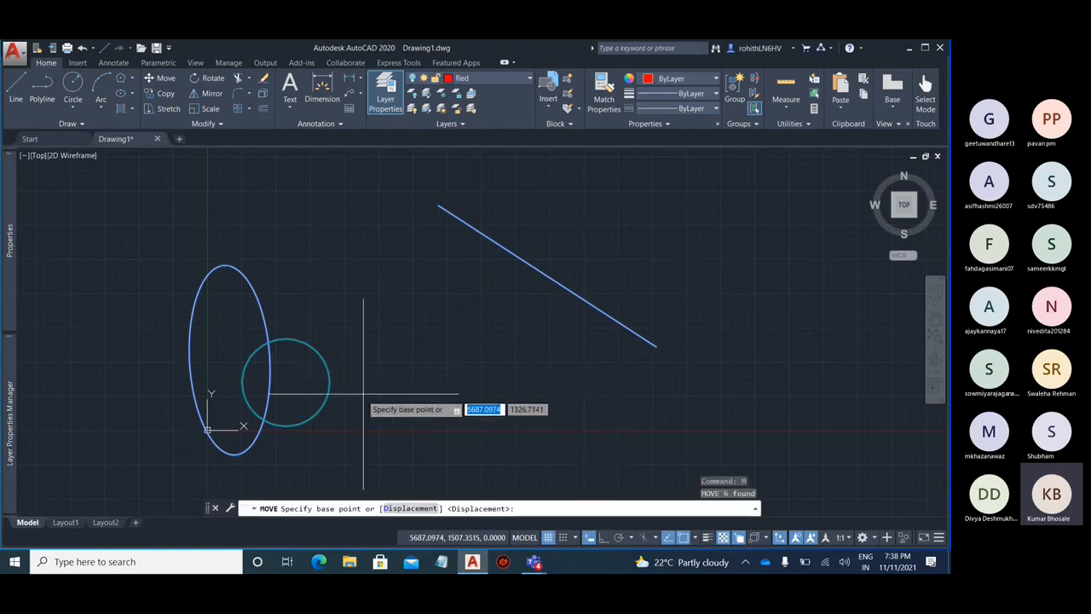
scroll(358, 388, down, 4)
scroll(353, 379, up, 2)
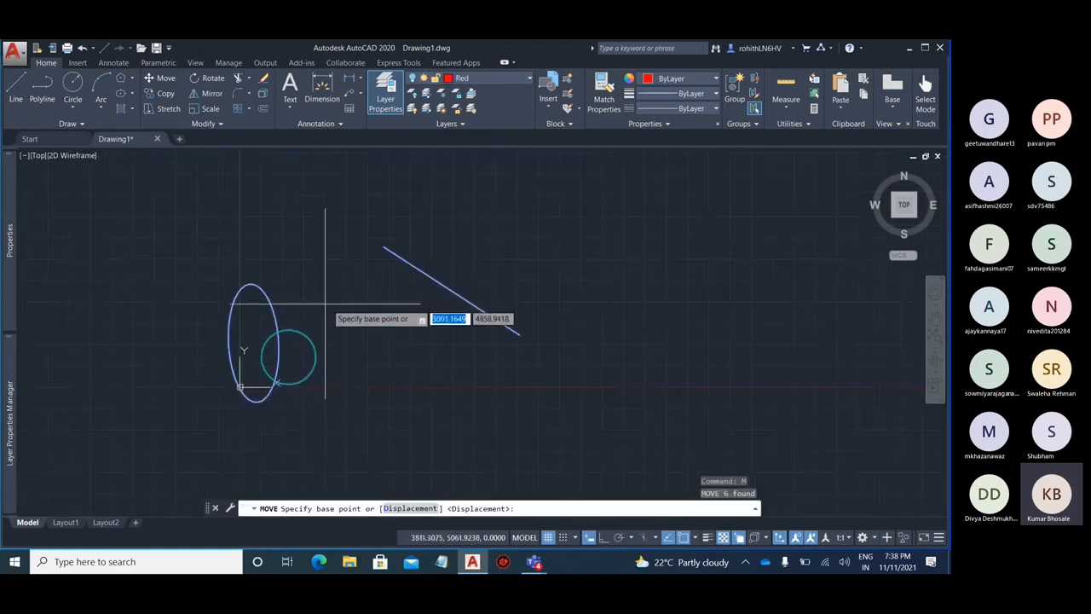
scroll(320, 388, down, 3)
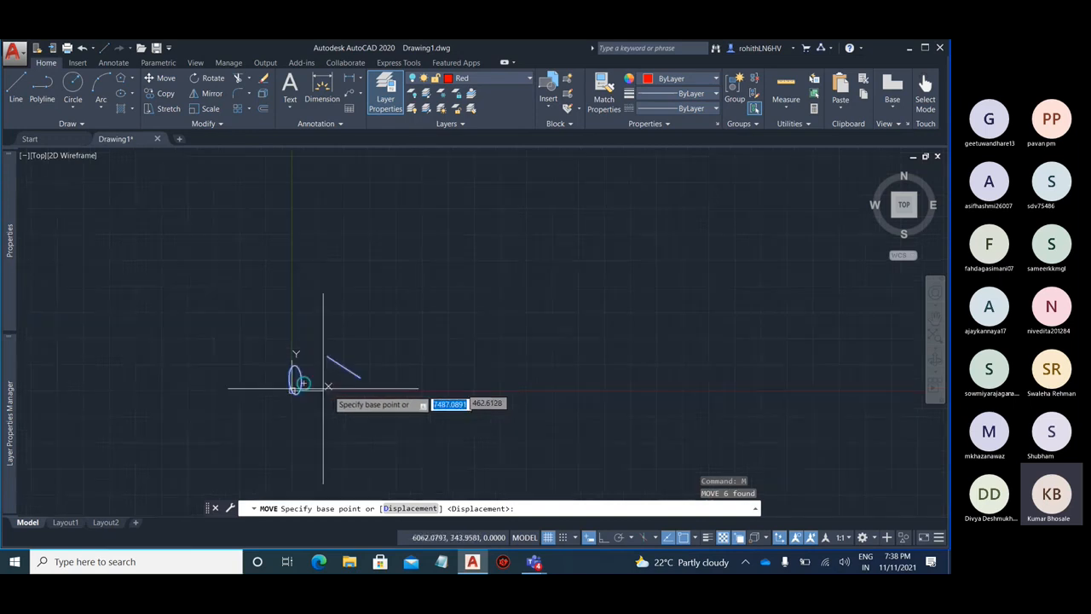
click(336, 383)
click(563, 245)
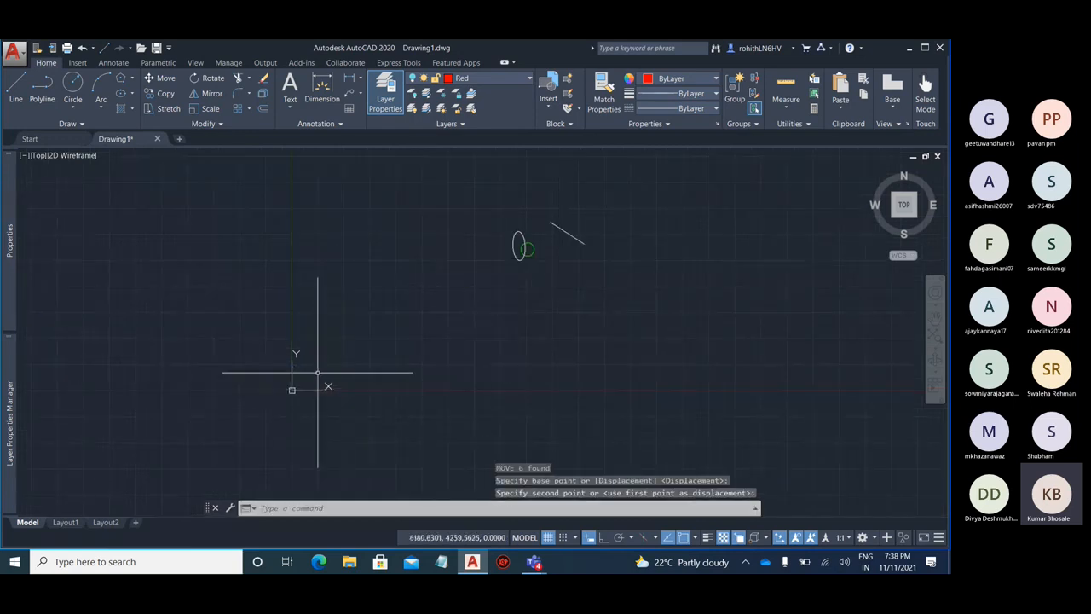
key(Escape)
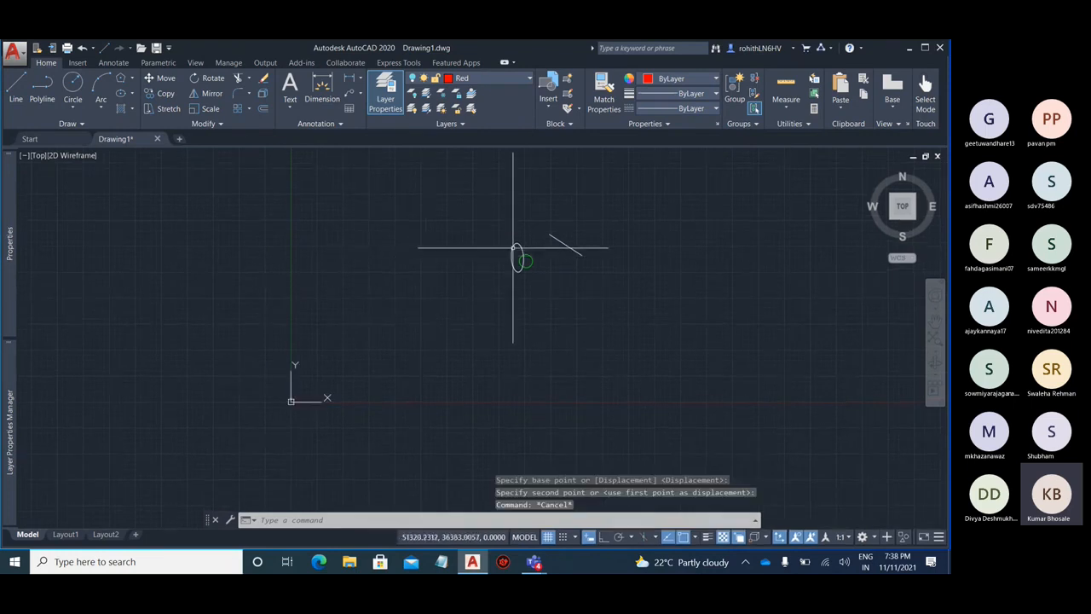
- Turn the Red and Cyan layers back on and bring the moved shapes into view
scroll(499, 247, up, 4)
scroll(640, 237, down, 3)
scroll(280, 478, up, 2)
middle_drag(280, 478, 300, 415)
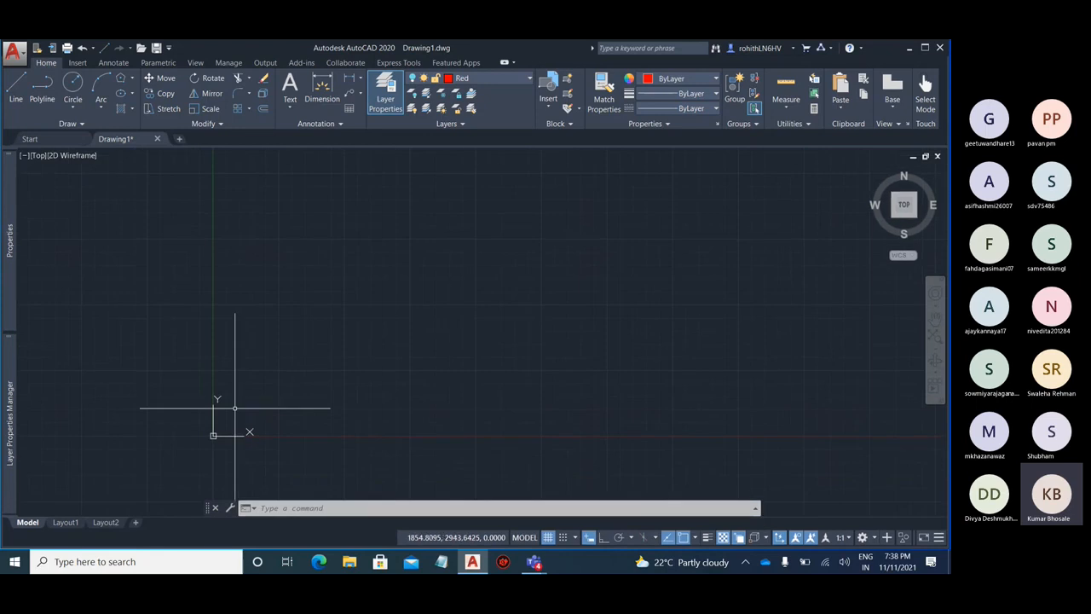
click(491, 78)
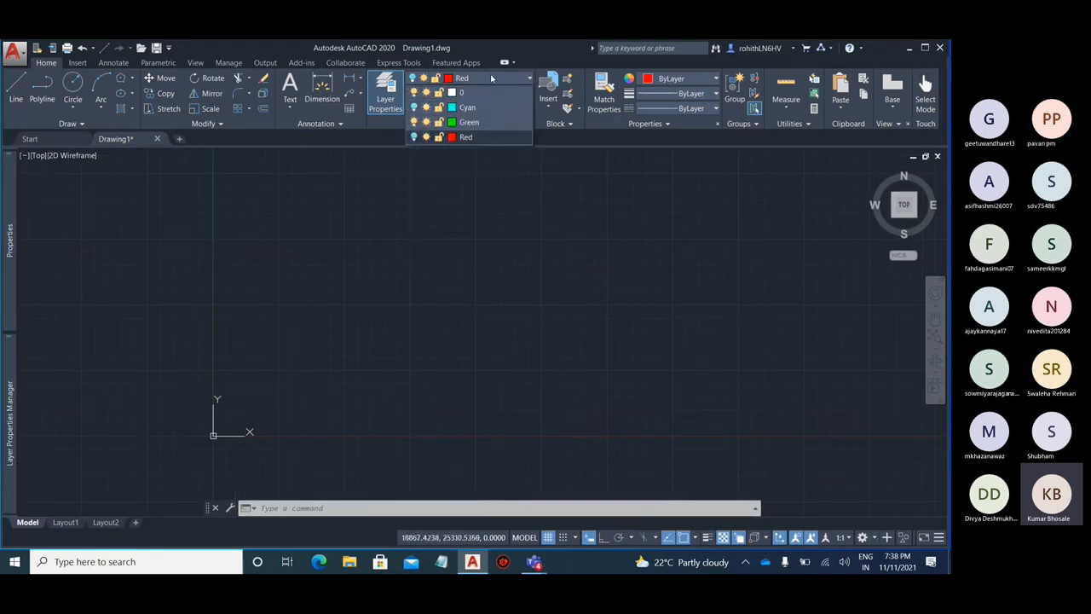
click(413, 136)
click(413, 107)
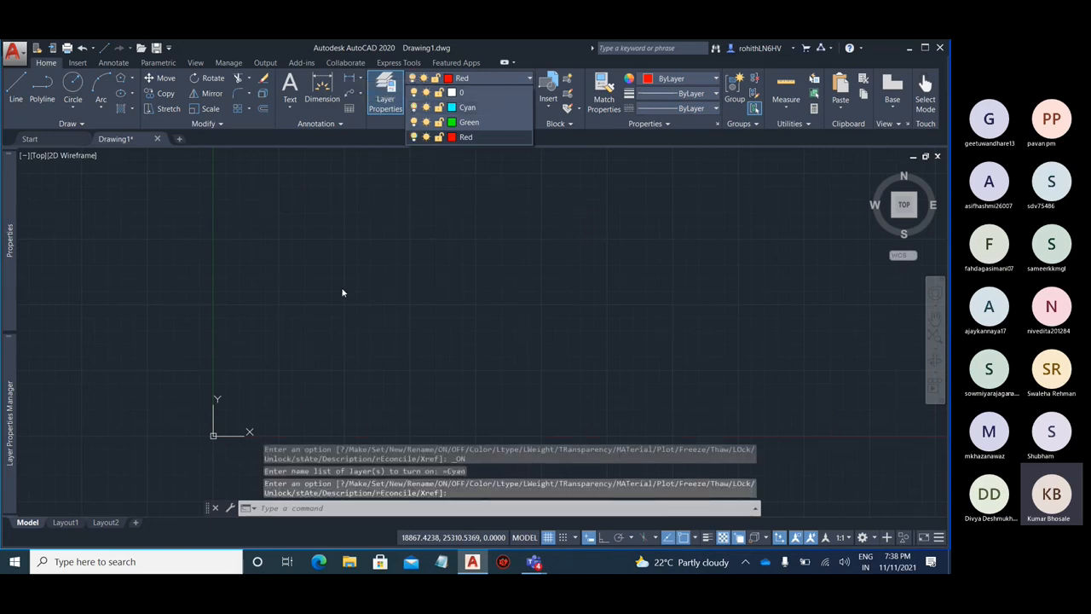
scroll(197, 410, down, 7)
scroll(282, 362, up, 7)
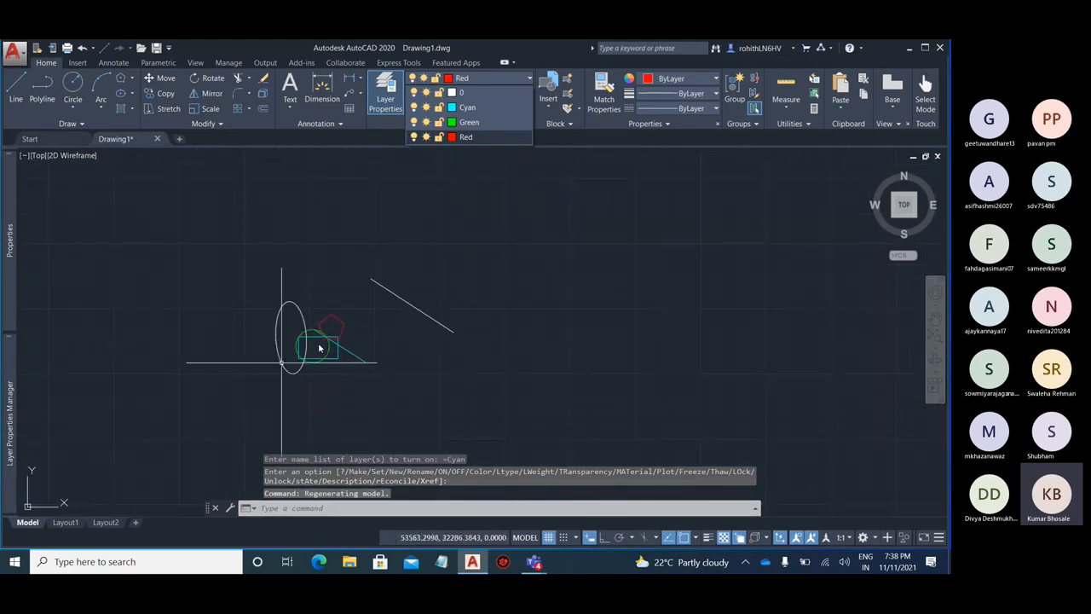
scroll(331, 342, up, 4)
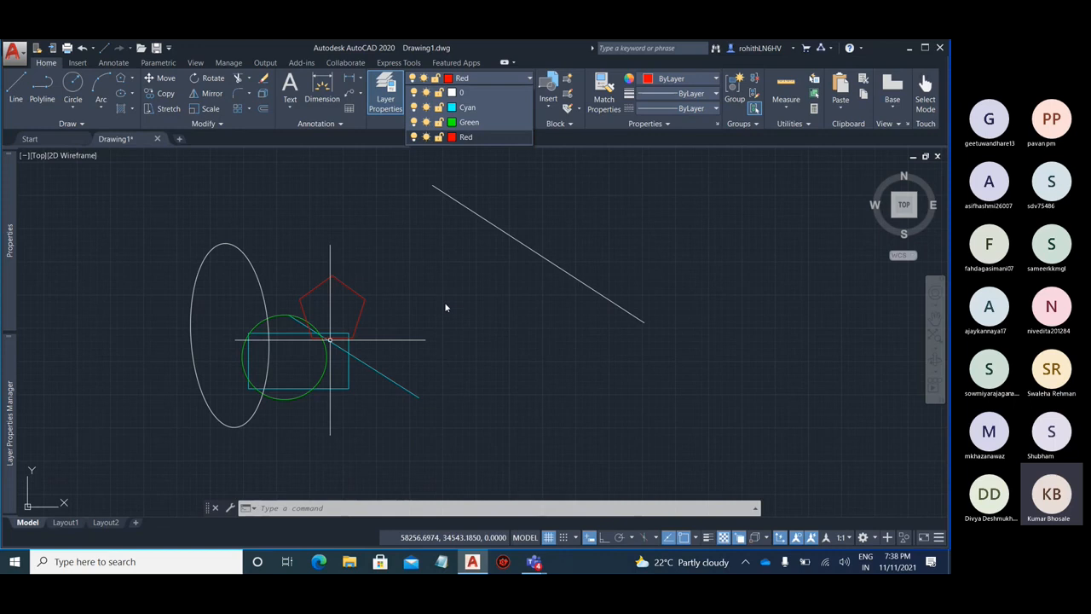
- Turn off layer 0 and the Green layer, leaving the Red and Cyan layers on
click(626, 223)
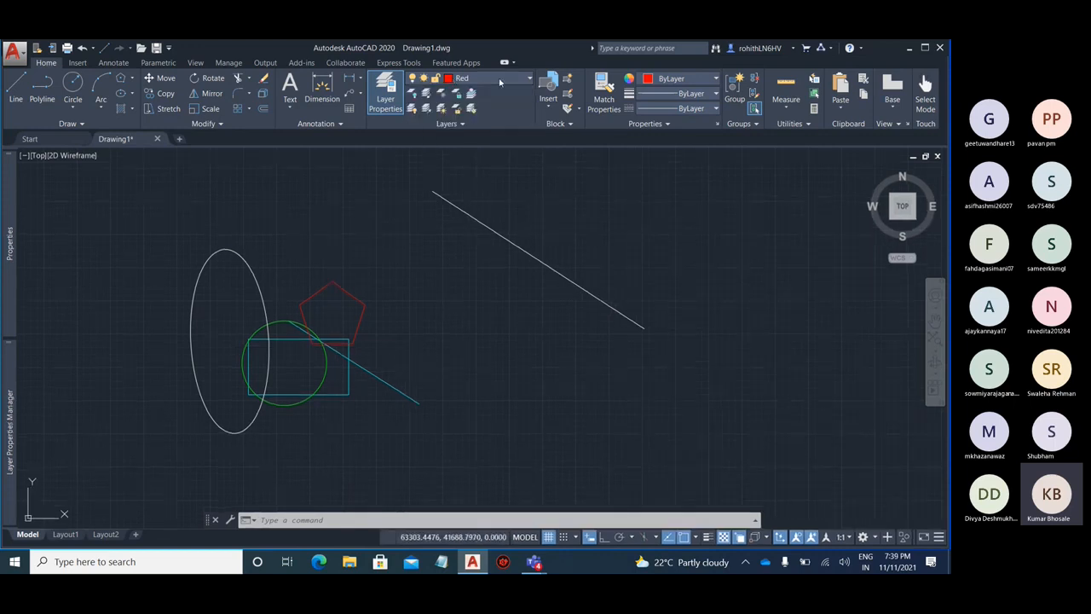
click(477, 77)
click(413, 92)
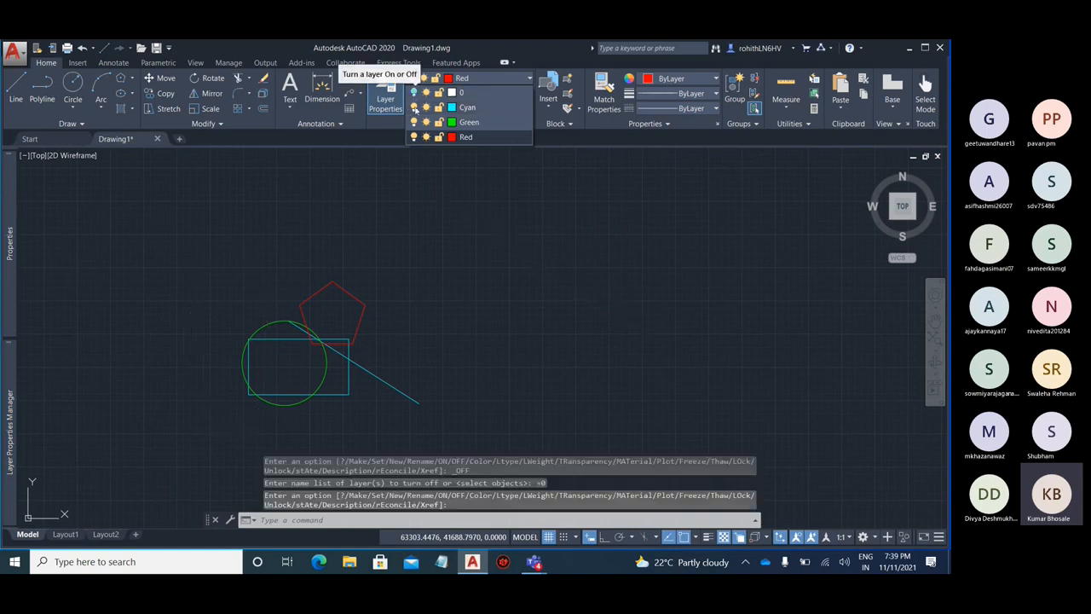
click(413, 123)
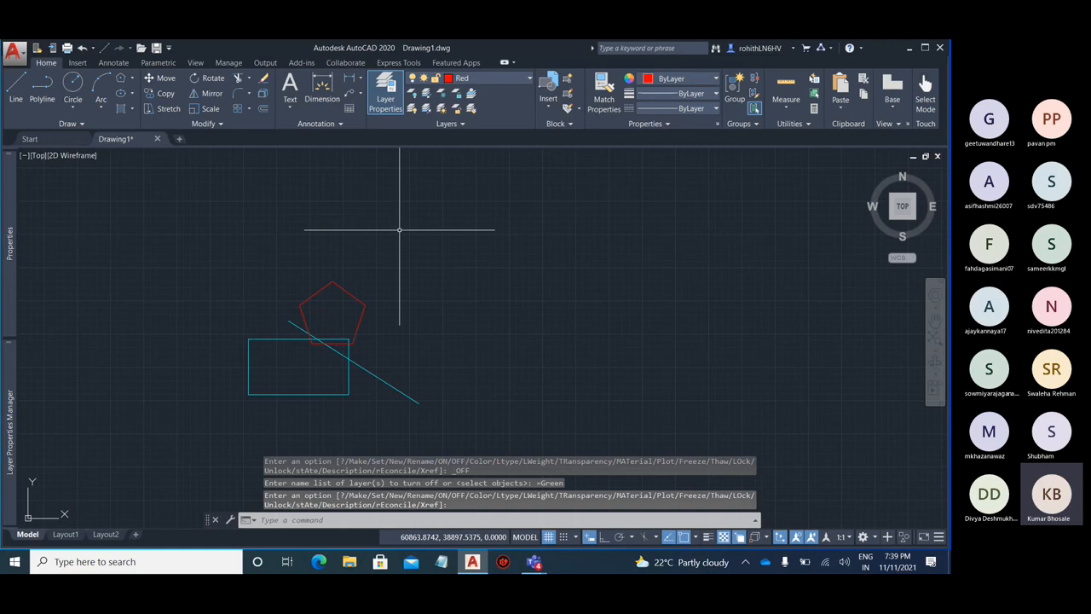
- Select all objects, including those on the switched-off layers, and move them together down and to the left, closer to the origin
key(ctrl+a)
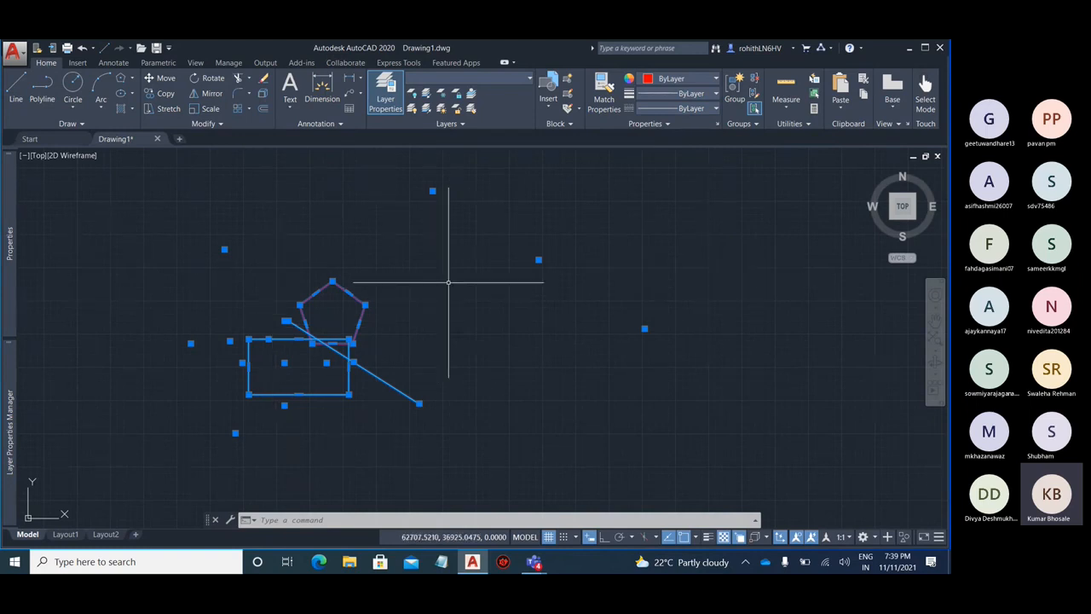
text(m)
key(Return)
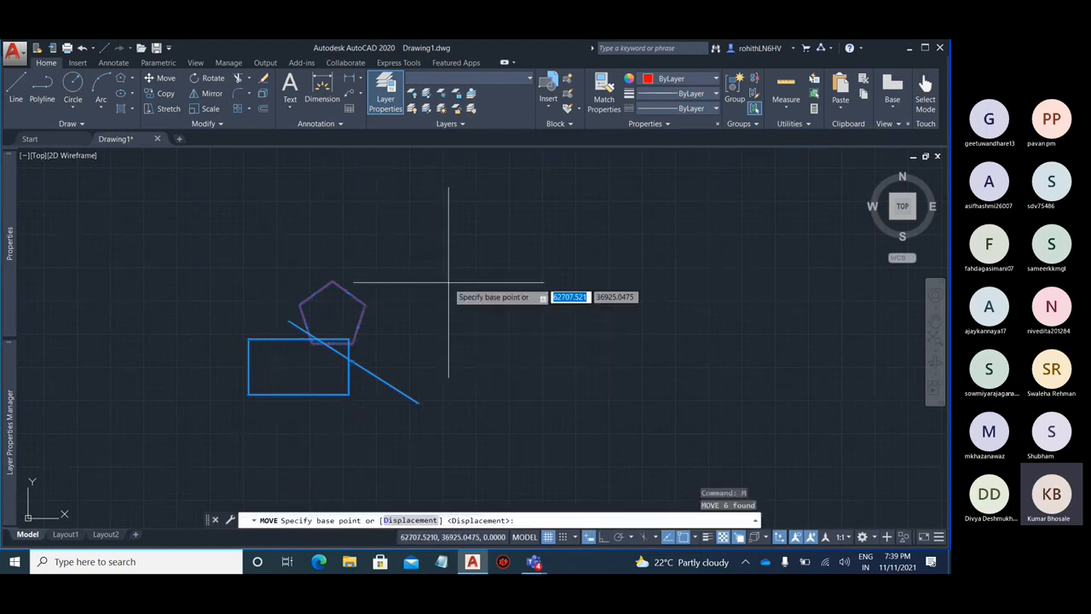
scroll(184, 415, up, 4)
scroll(333, 343, down, 8)
scroll(375, 332, up, 3)
click(370, 329)
scroll(530, 271, down, 4)
click(300, 388)
scroll(256, 418, up, 3)
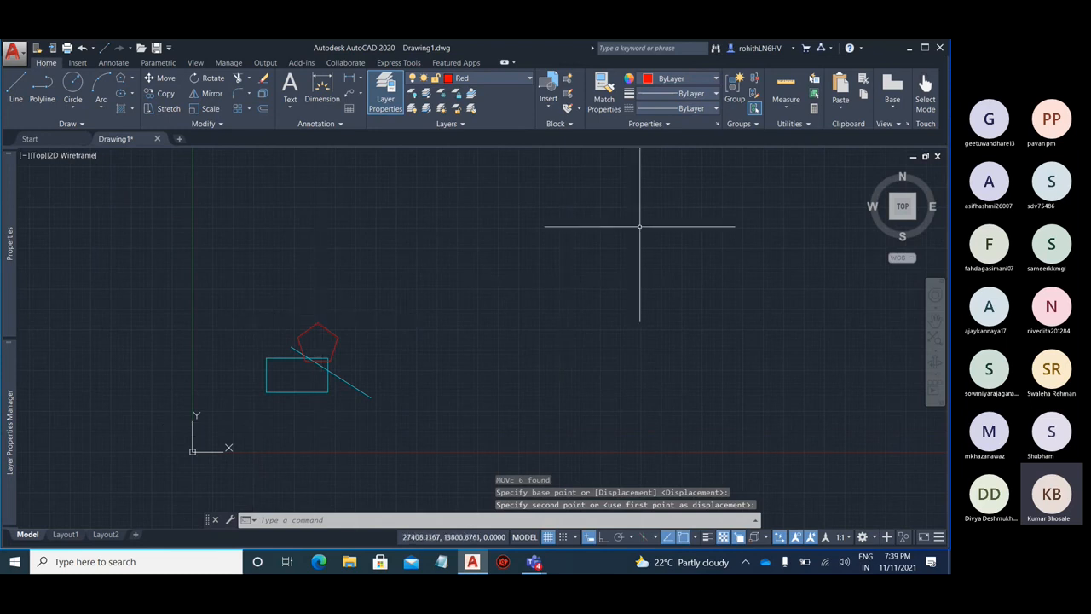
- Turn off the Cyan layer and, when asked about turning off the current Red layer, choose to keep it on
click(477, 78)
click(414, 108)
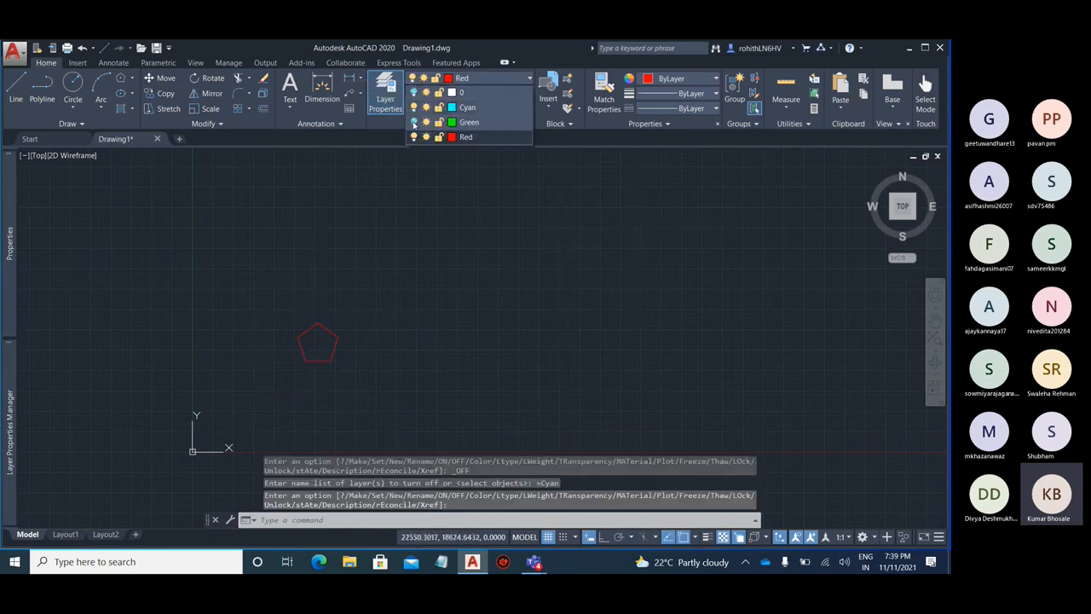
click(414, 137)
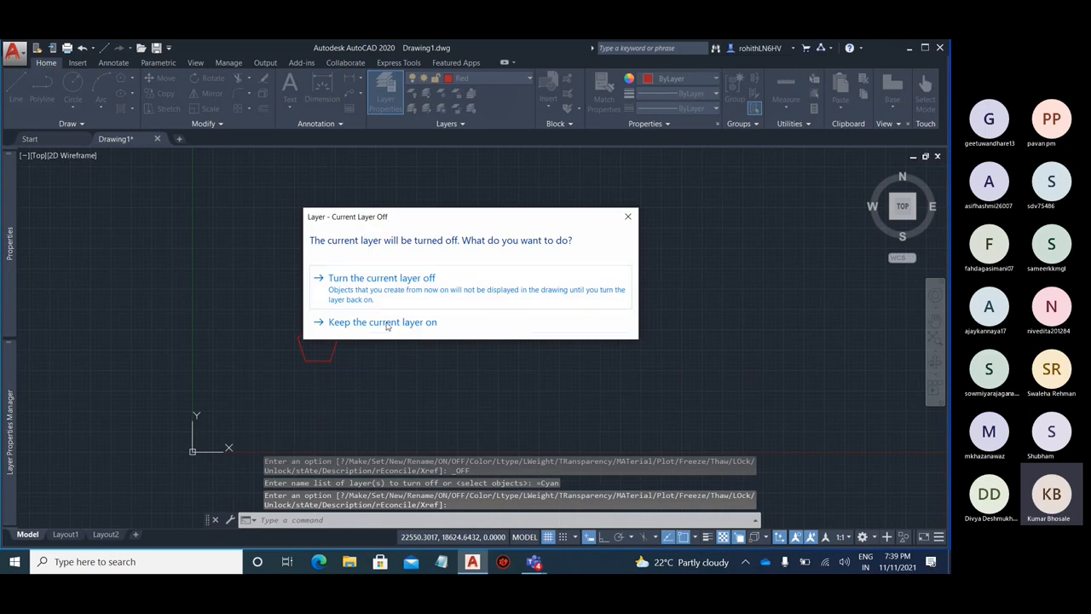
click(383, 322)
- Turn the Green, Cyan and 0 layers back on and bring all the moved shapes into view
click(478, 77)
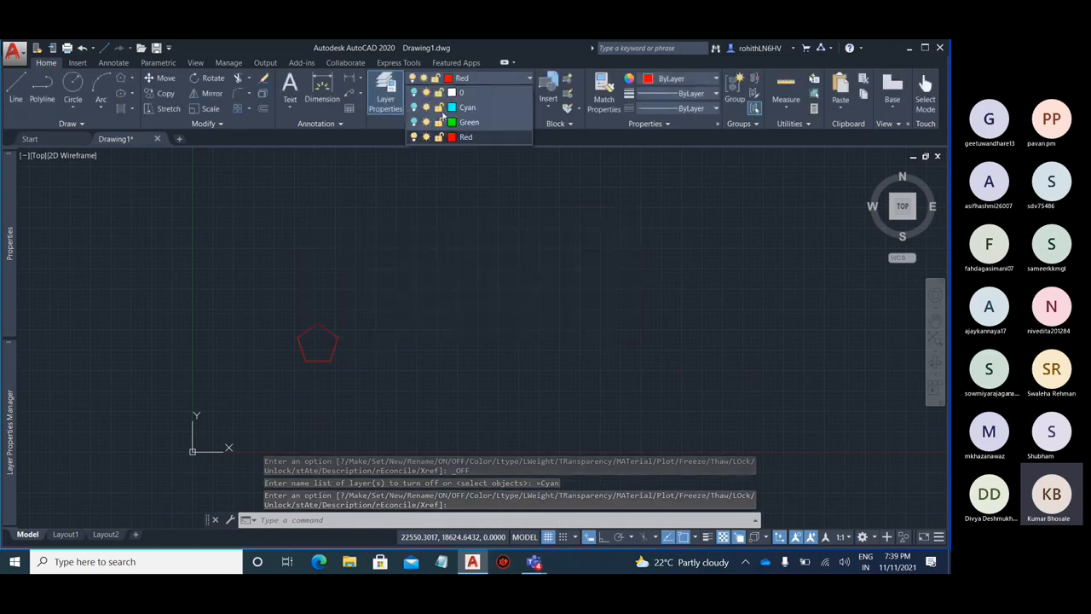
click(413, 121)
click(413, 107)
click(414, 92)
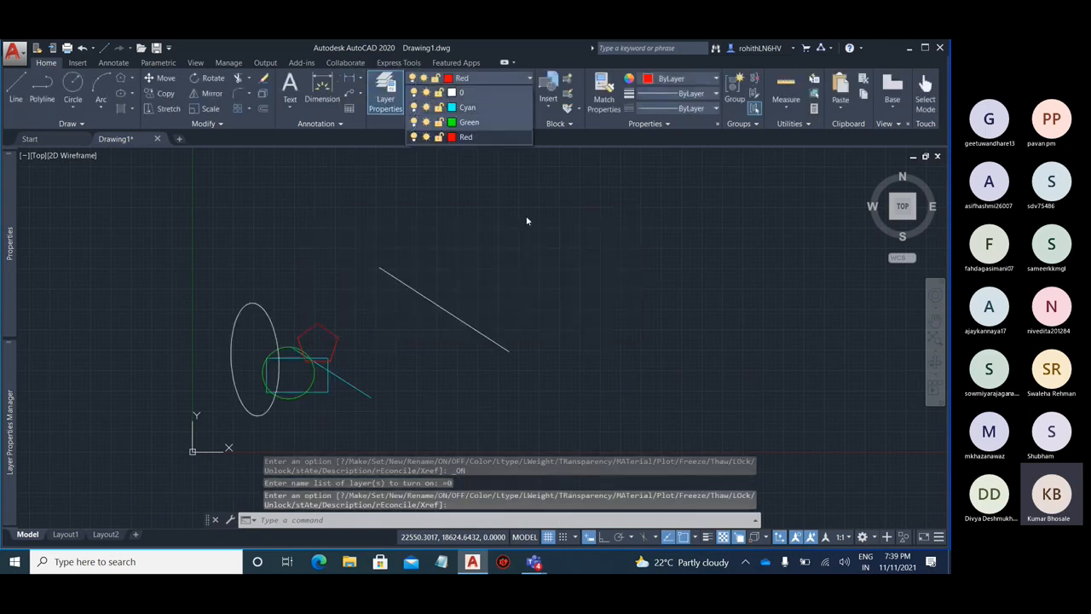
scroll(358, 282, down, 3)
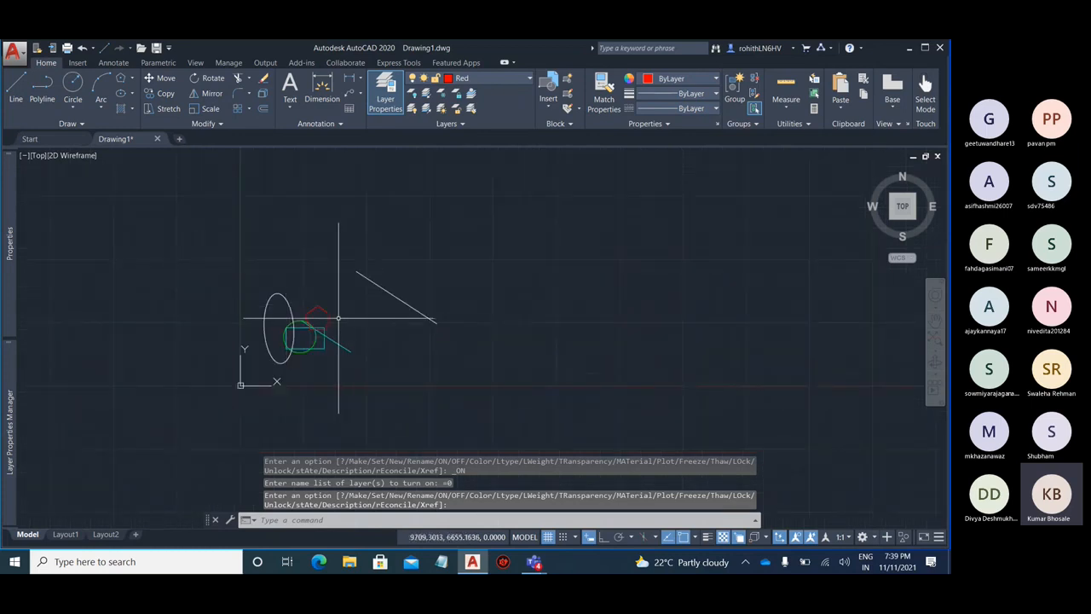
middle_drag(425, 272, 396, 281)
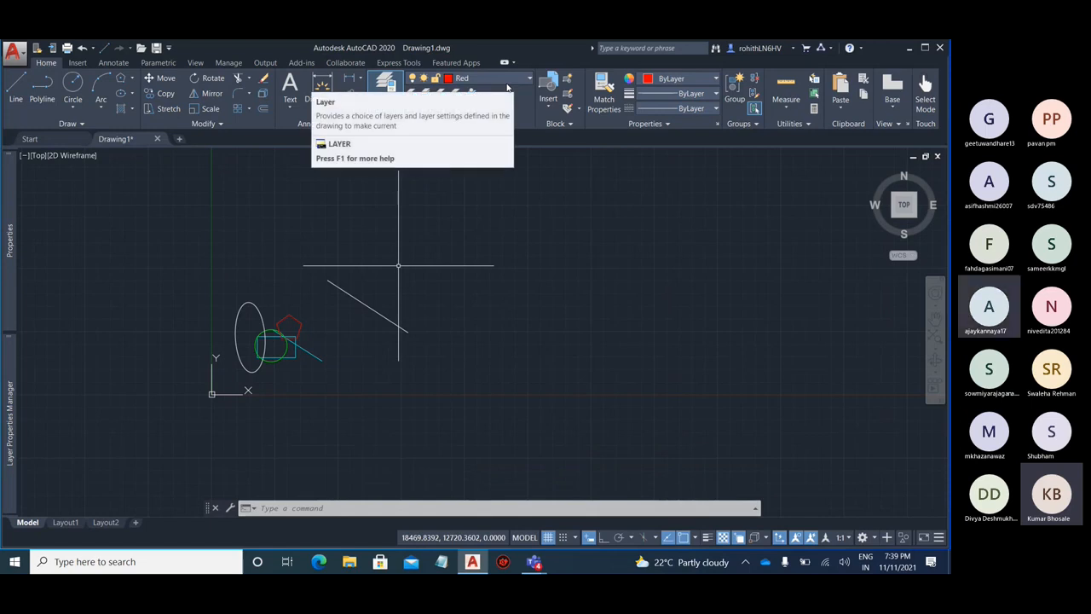
scroll(251, 339, up, 4)
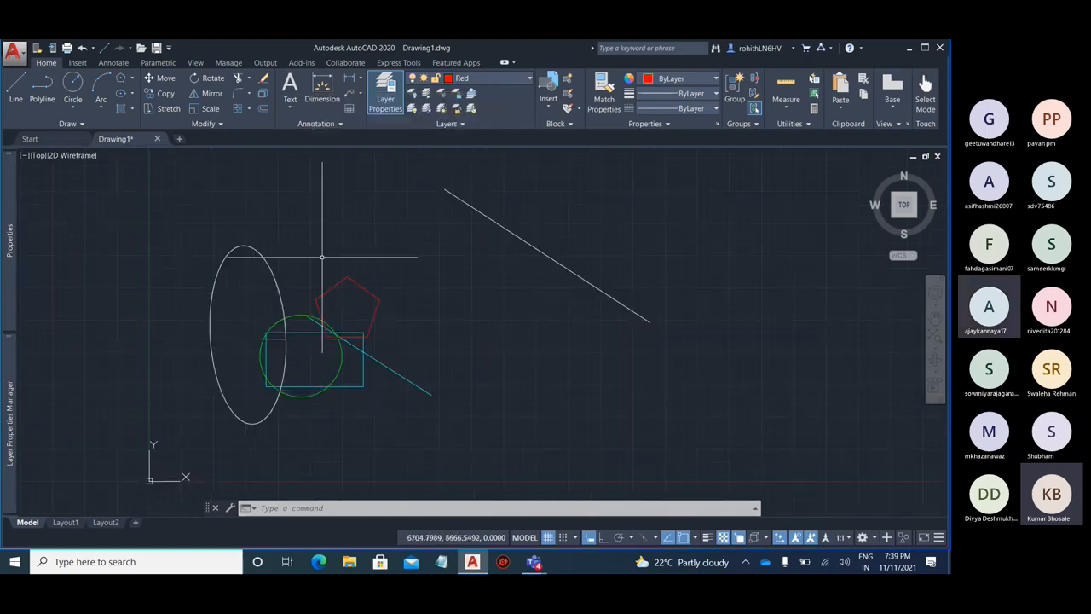
- Turn off the Cyan layer and the current Red layer
click(487, 80)
click(414, 107)
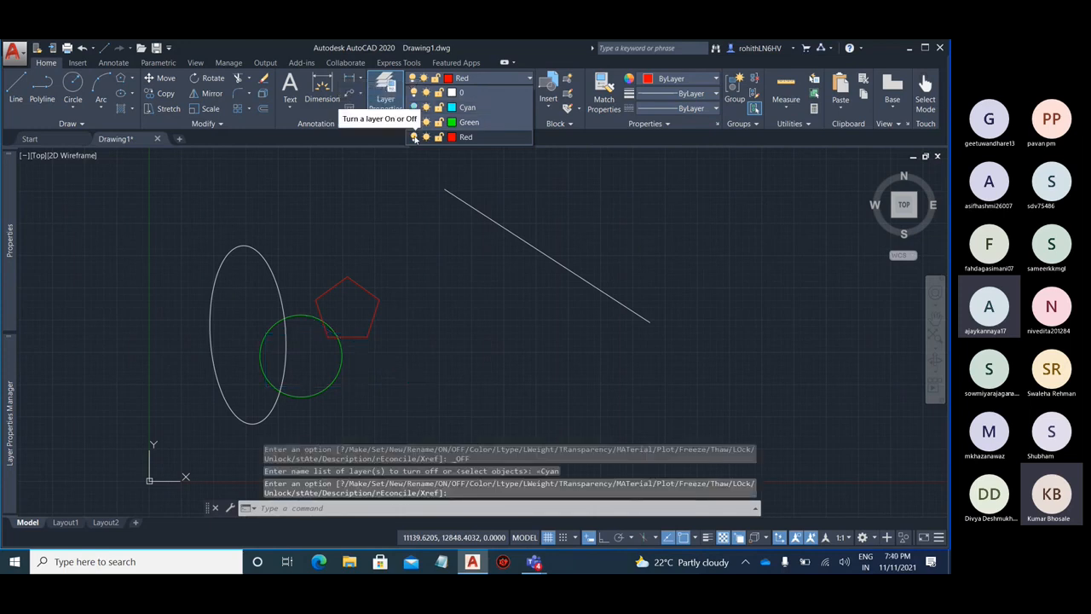
click(415, 137)
click(414, 288)
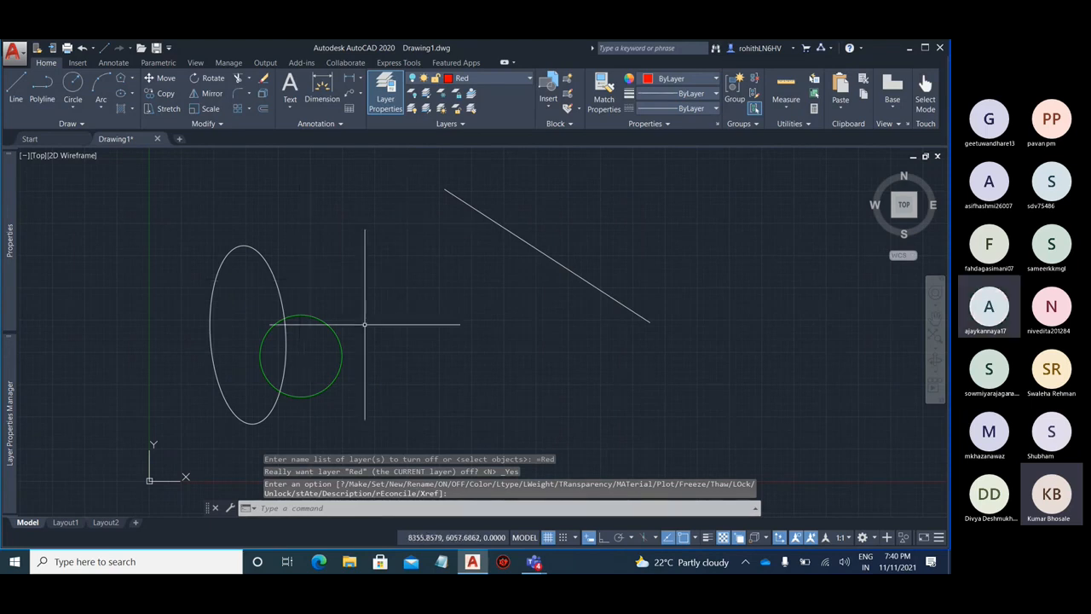
key(Return)
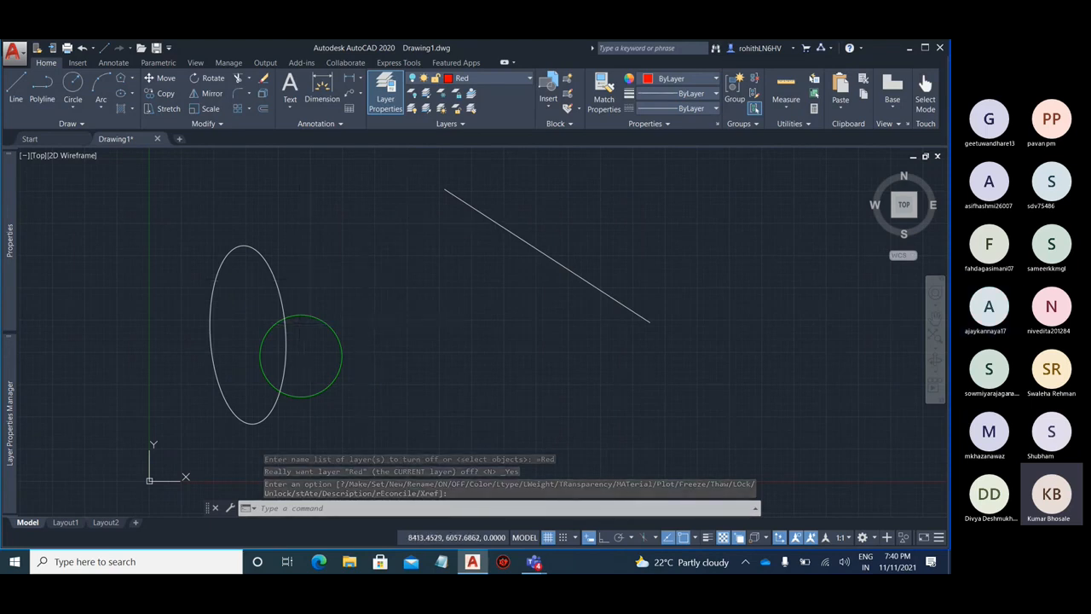
- Select all objects, including those on the switched-off layers, inspect their grips, and clear the selection
key(ctrl+a)
scroll(334, 317, up, 4)
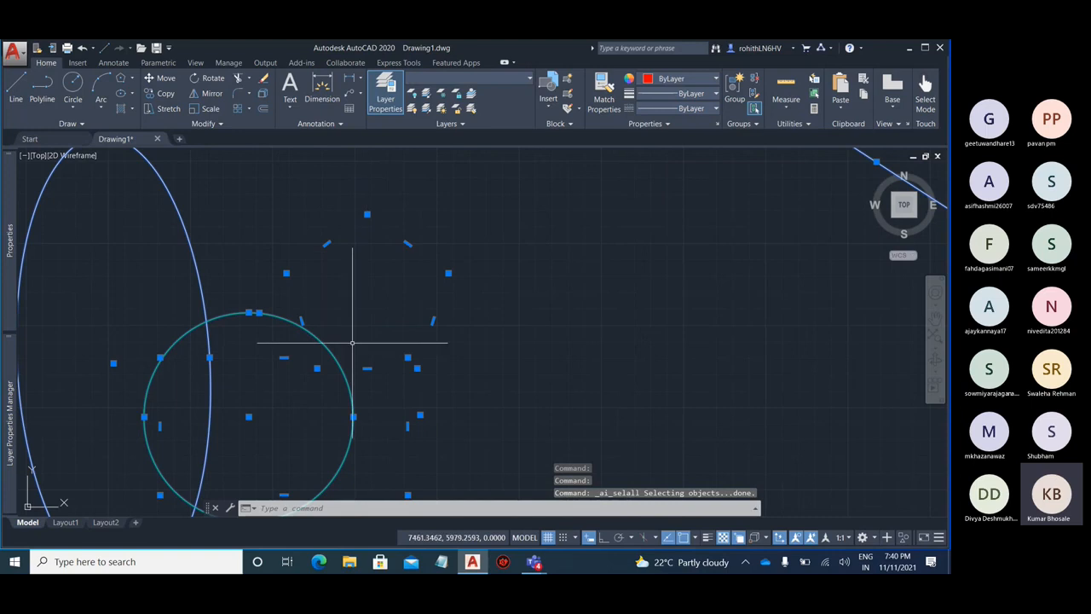
scroll(403, 275, down, 3)
scroll(435, 362, up, 1)
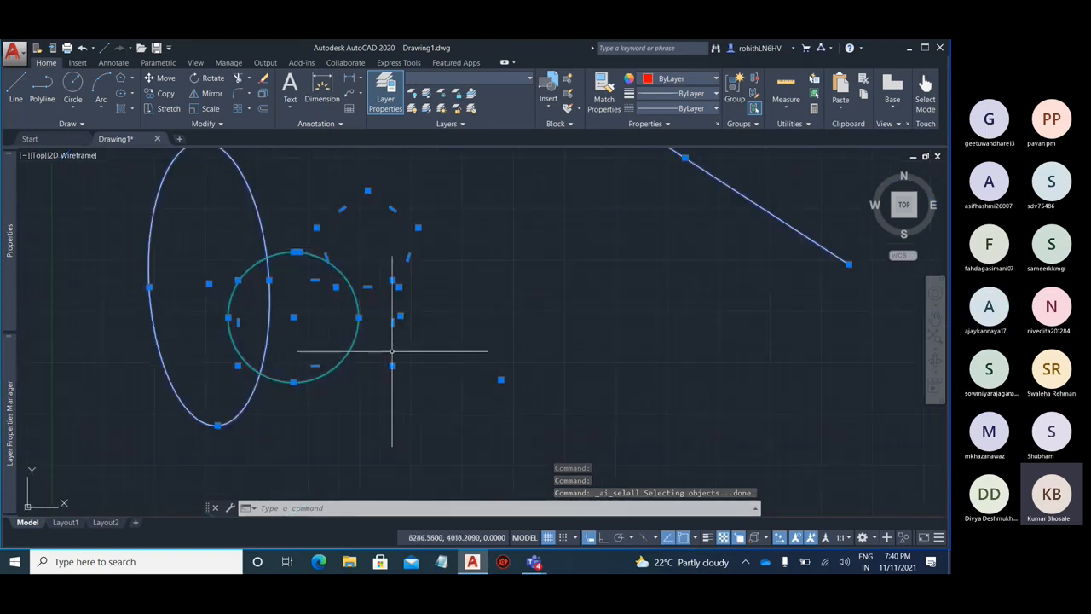
key(Escape)
- Select the objects with a crossing window around all the visible shapes, and clear the selection
scroll(311, 377, down, 4)
click(631, 444)
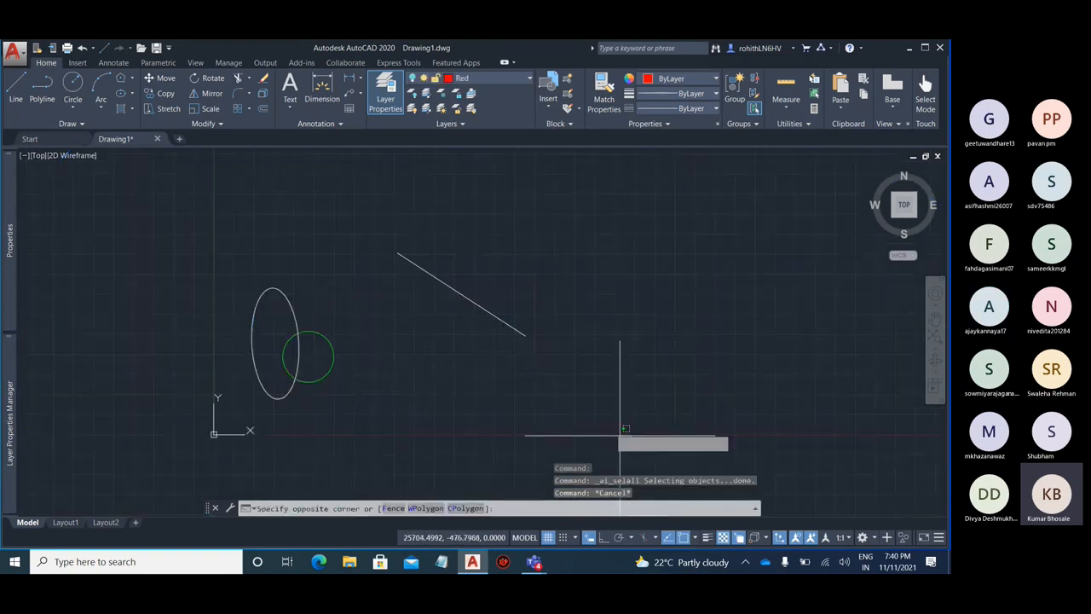
click(106, 219)
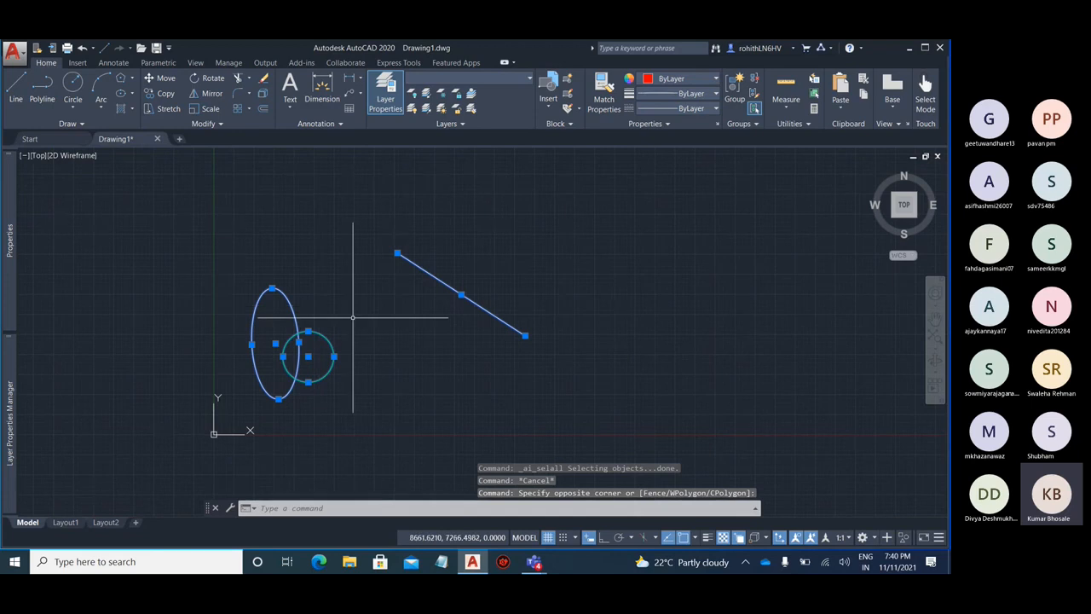
key(Escape)
- Select all objects, including those on the switched-off layers, and scale them up about a base point beside the green circle
key(ctrl+a)
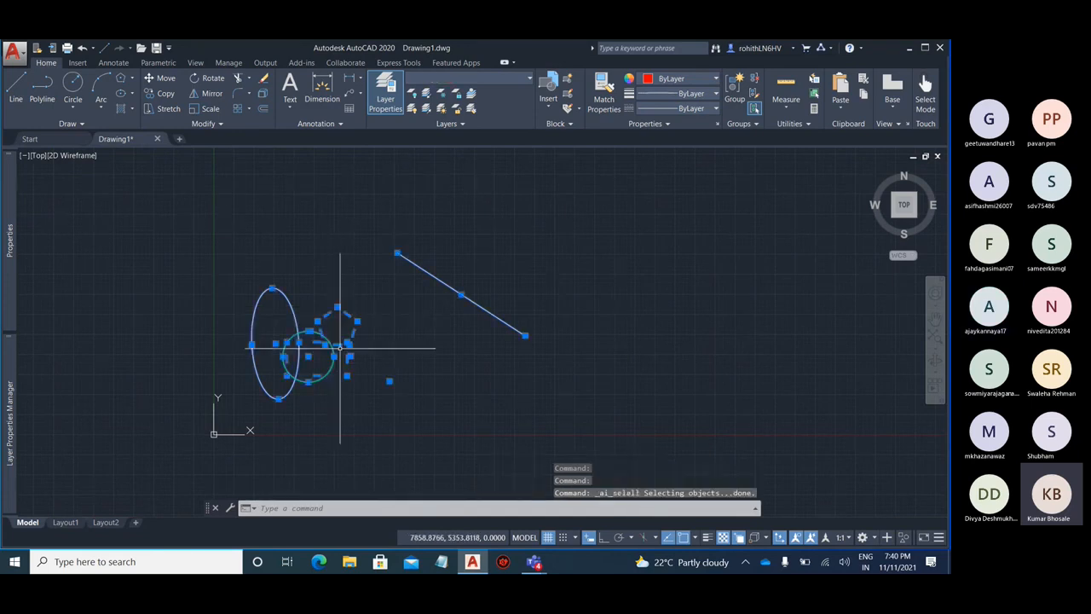
scroll(309, 350, up, 4)
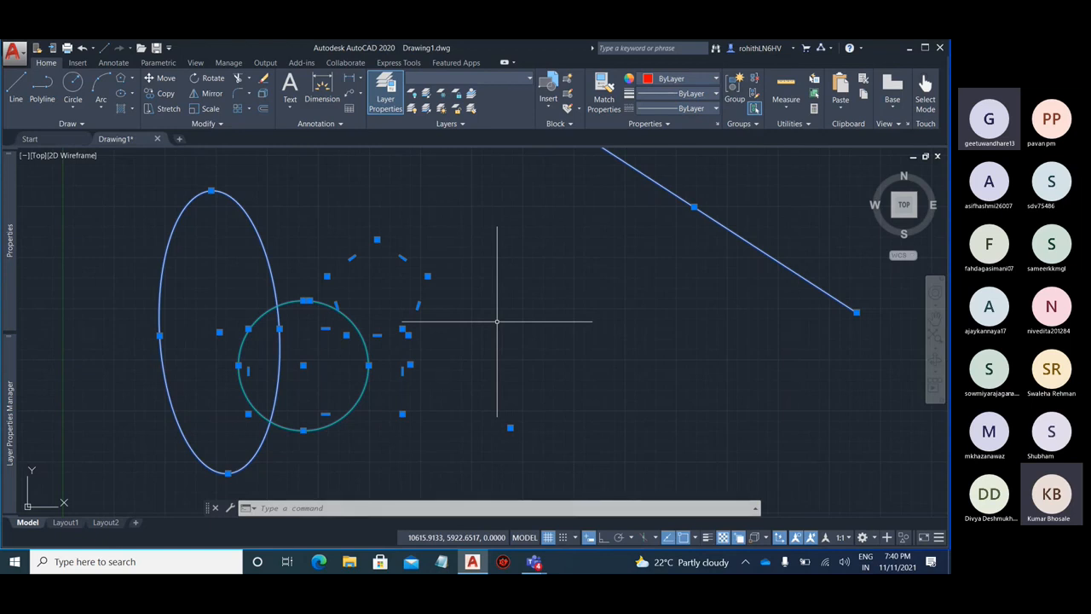
text(sc)
key(Return)
click(427, 386)
scroll(468, 350, down, 6)
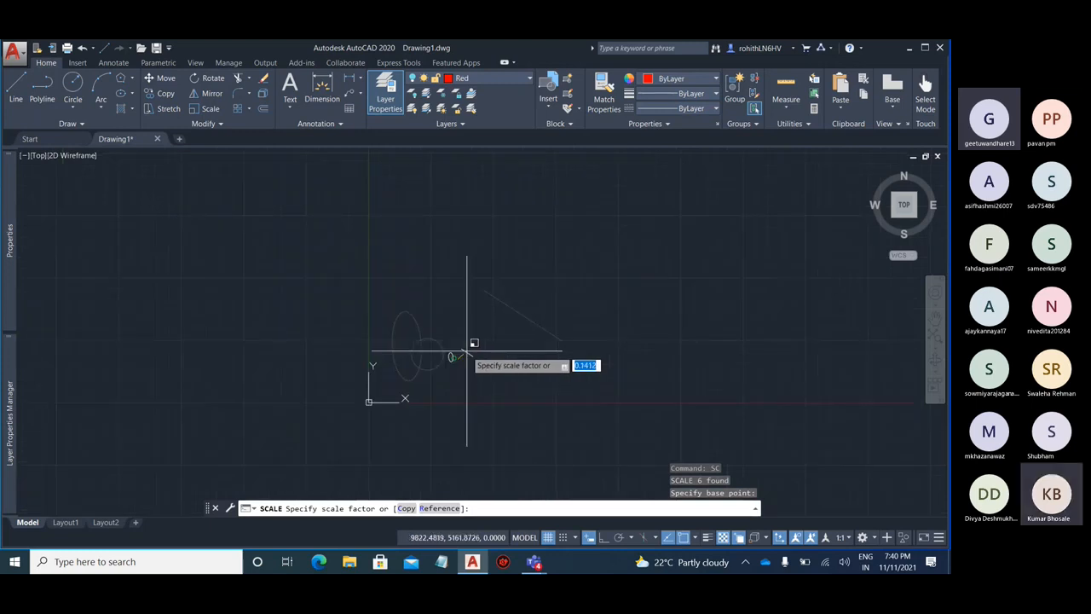
click(683, 238)
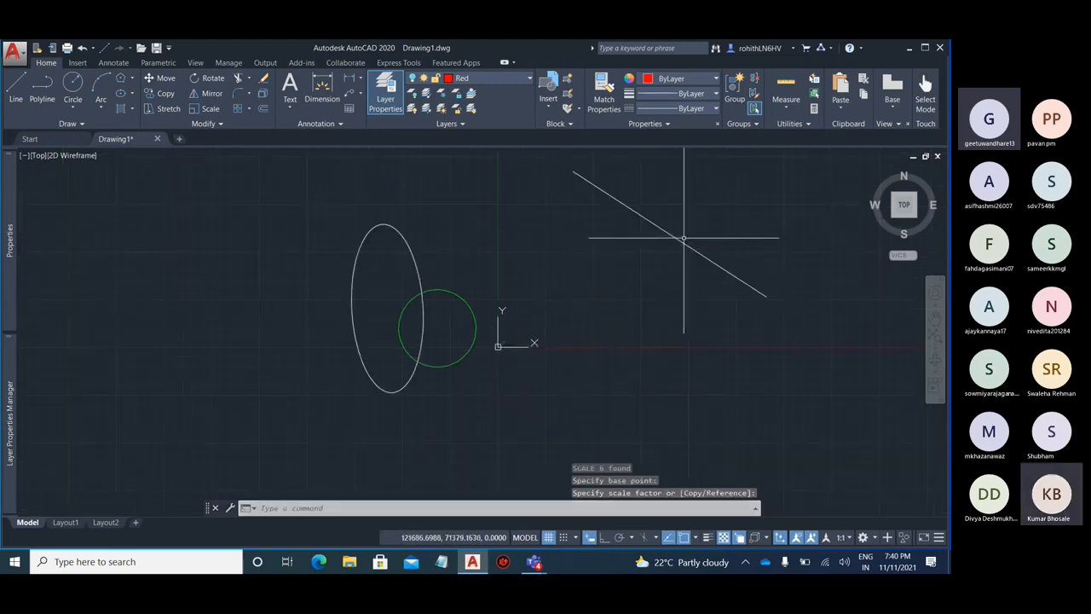
middle_drag(555, 336, 395, 367)
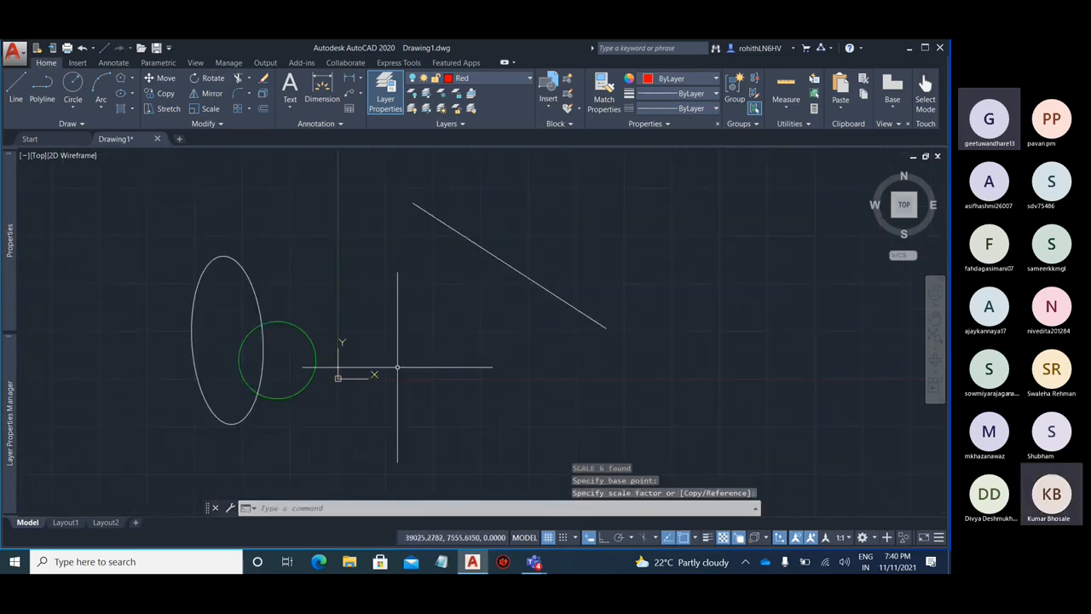
- Turn the Cyan and Red layers back on and bring the scaled shapes into view
click(526, 78)
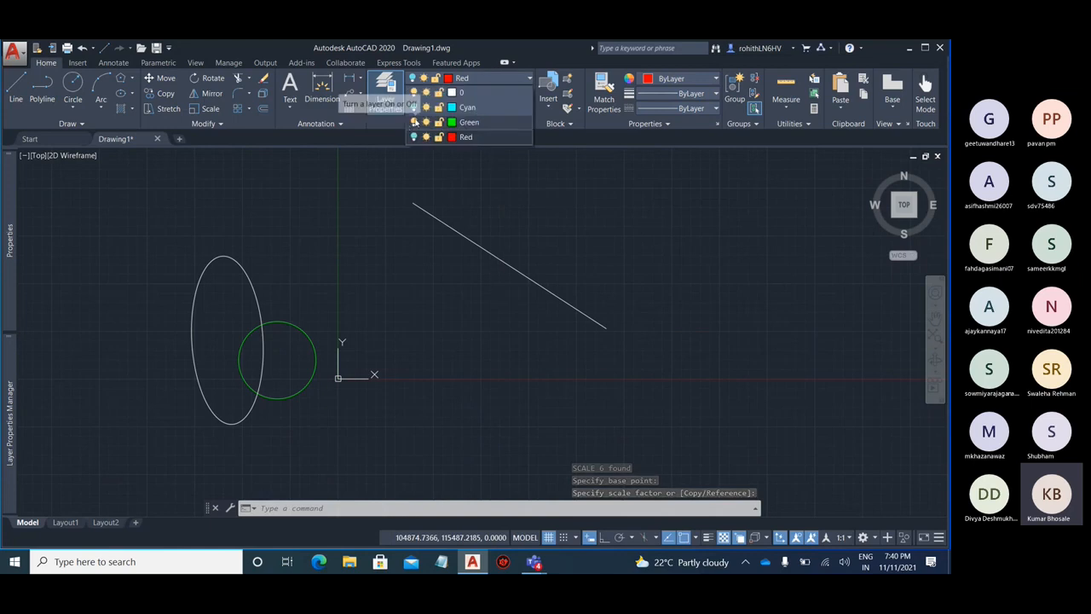
click(415, 122)
click(414, 122)
click(414, 106)
click(414, 137)
scroll(260, 365, up, 4)
scroll(477, 306, down, 4)
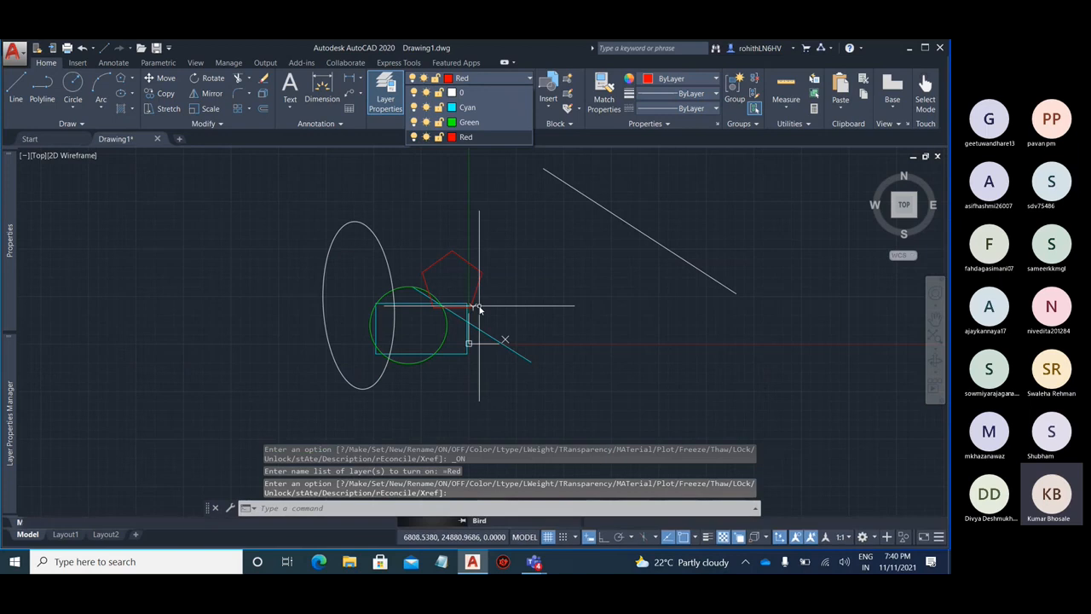
click(520, 297)
middle_drag(603, 259, 520, 318)
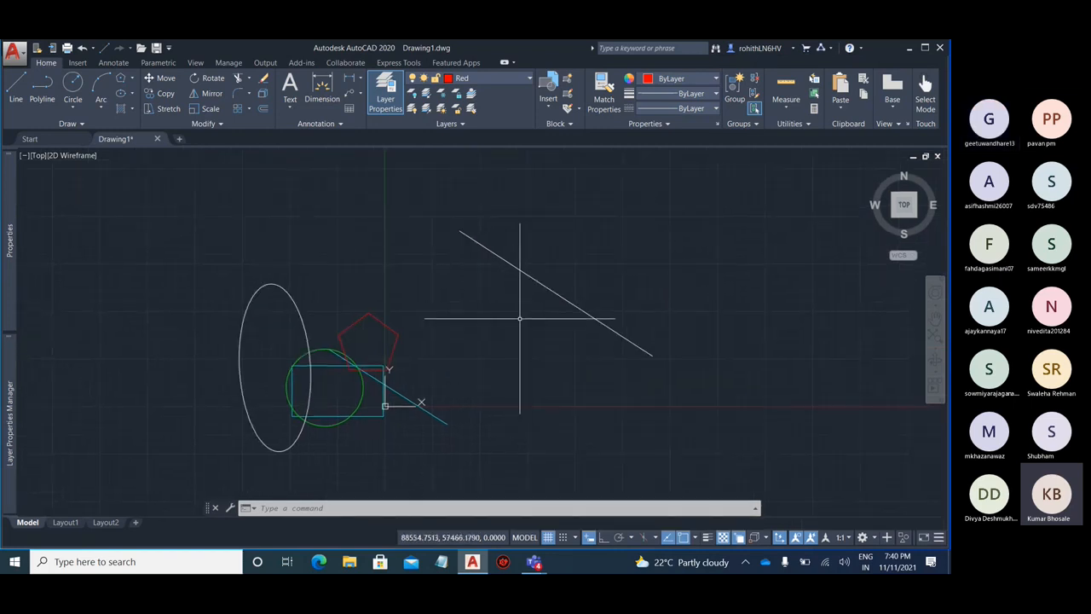
- Undo the scaling and the layer on/off changes made around it
key(ctrl+z)
key(ctrl+z)
key(ctrl+z)
key(ctrl+z)
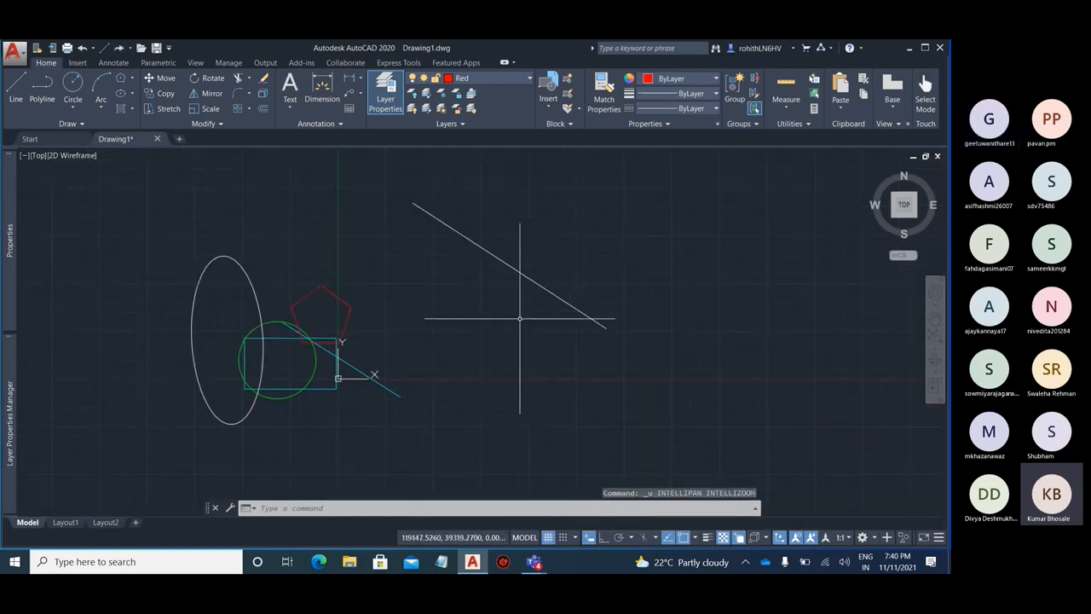
key(ctrl+z)
key(ctrl+z)
key(ctrl+z)
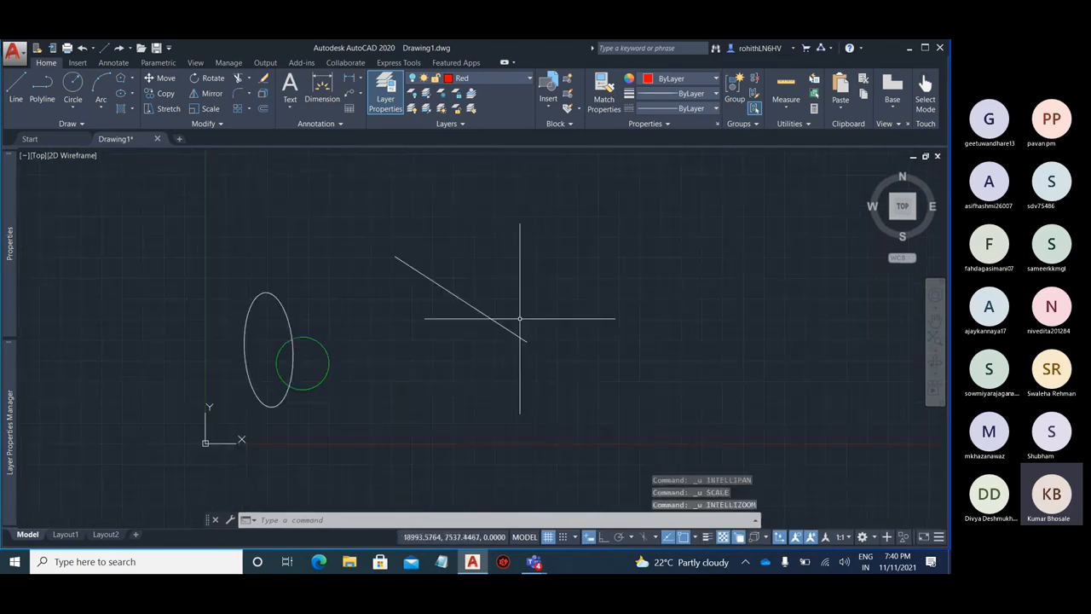
key(ctrl+z)
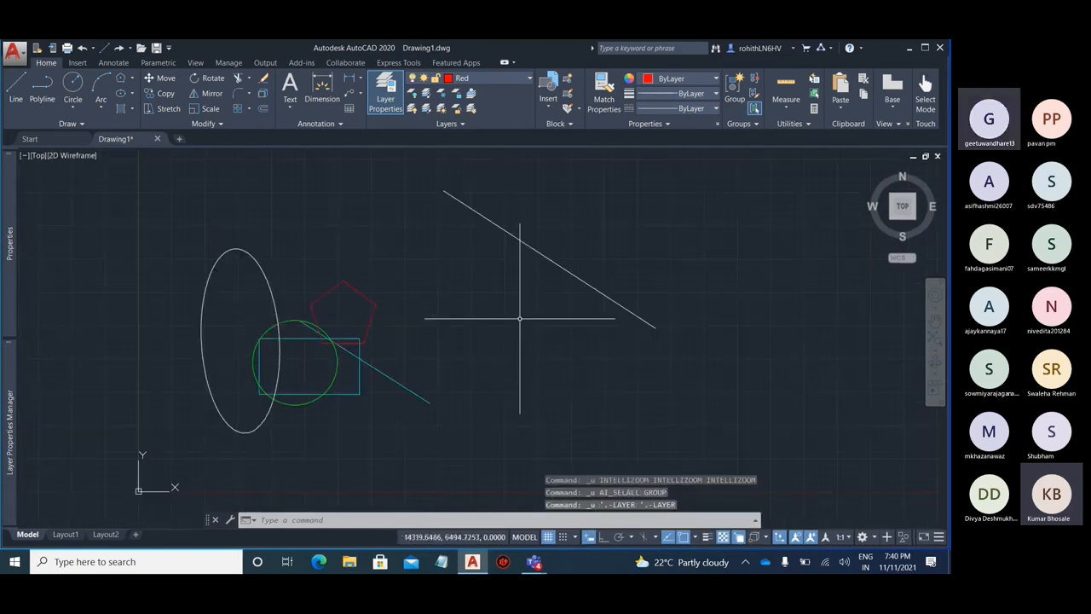
middle_drag(463, 316, 522, 328)
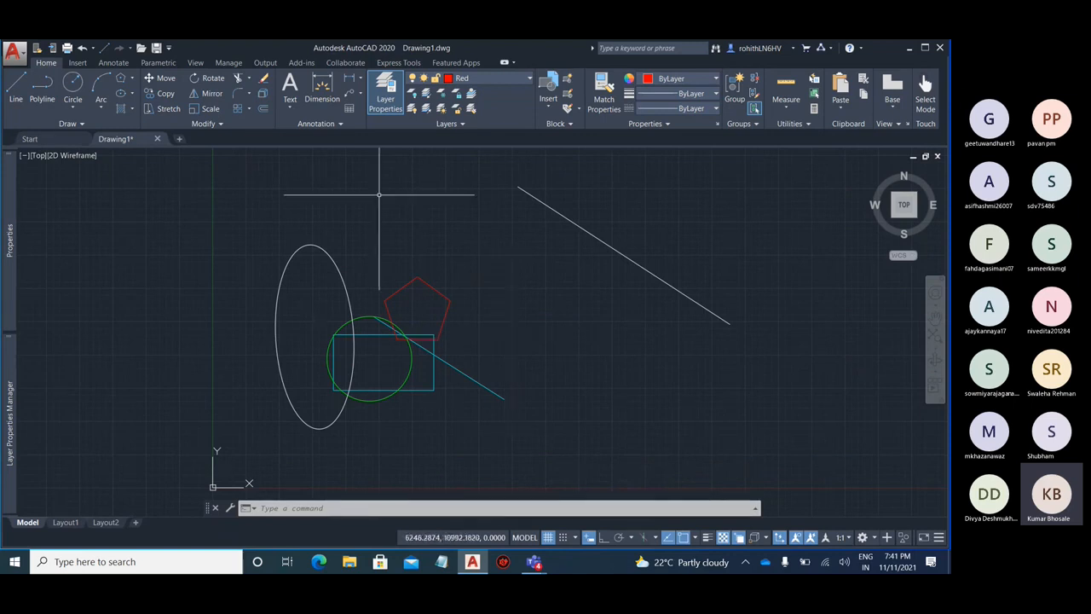
- Freeze the Cyan layer and layer 0, and try to freeze the current Red layer
click(488, 77)
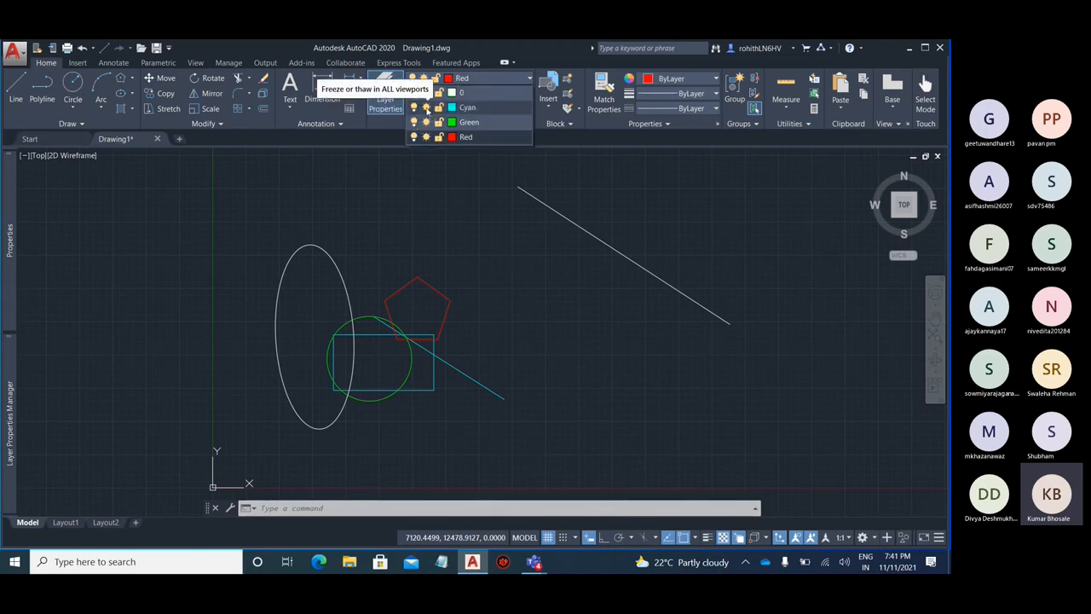
click(426, 107)
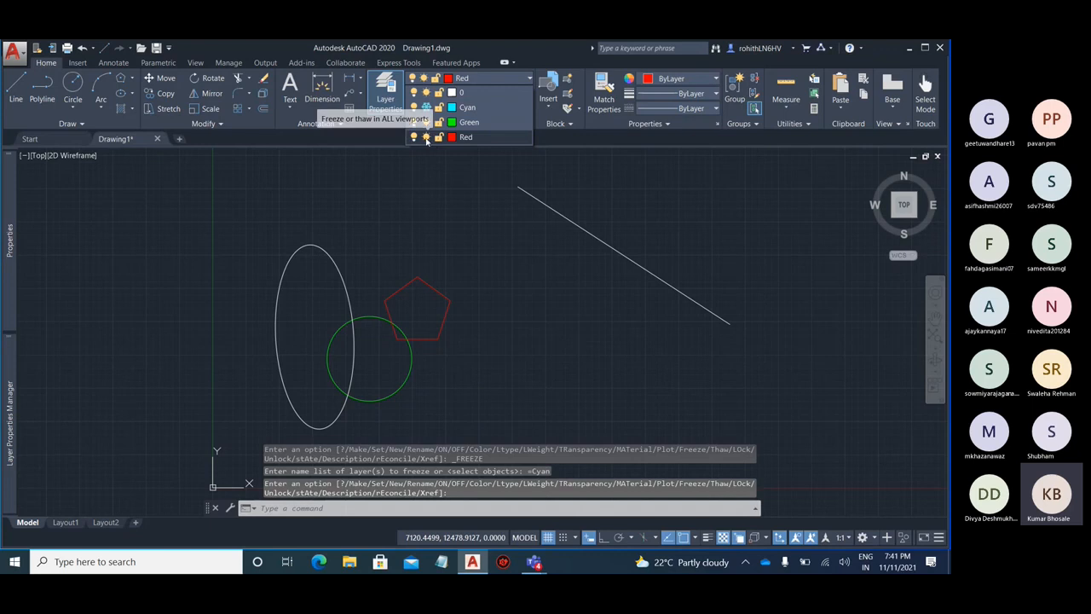
click(426, 138)
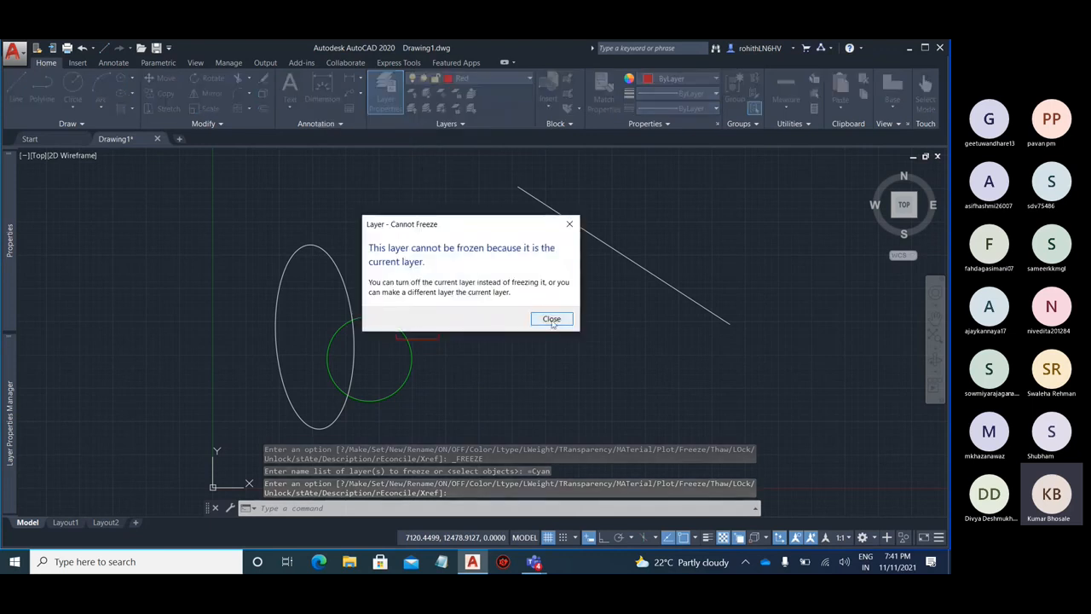
click(551, 319)
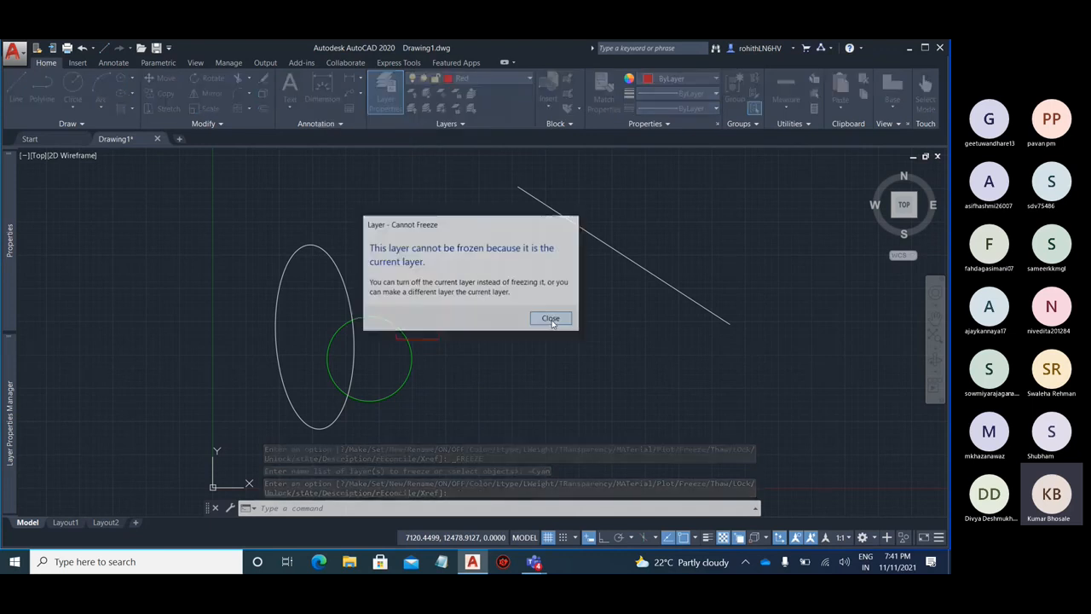
click(485, 79)
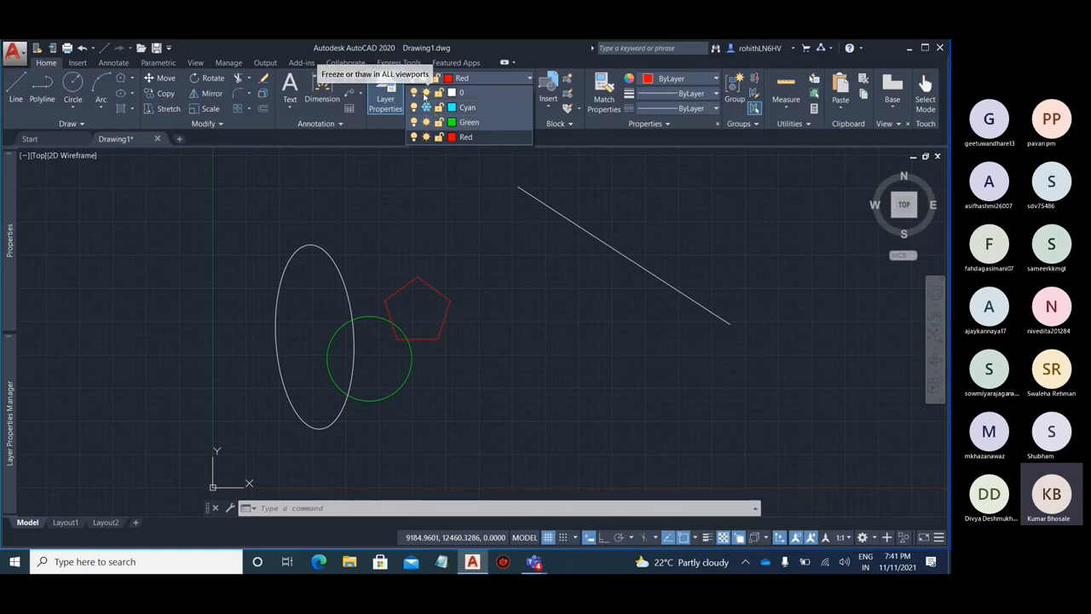
click(425, 92)
- Select all objects and move them from a base point below the green circle to the upper right of the drawing
scroll(251, 310, down, 4)
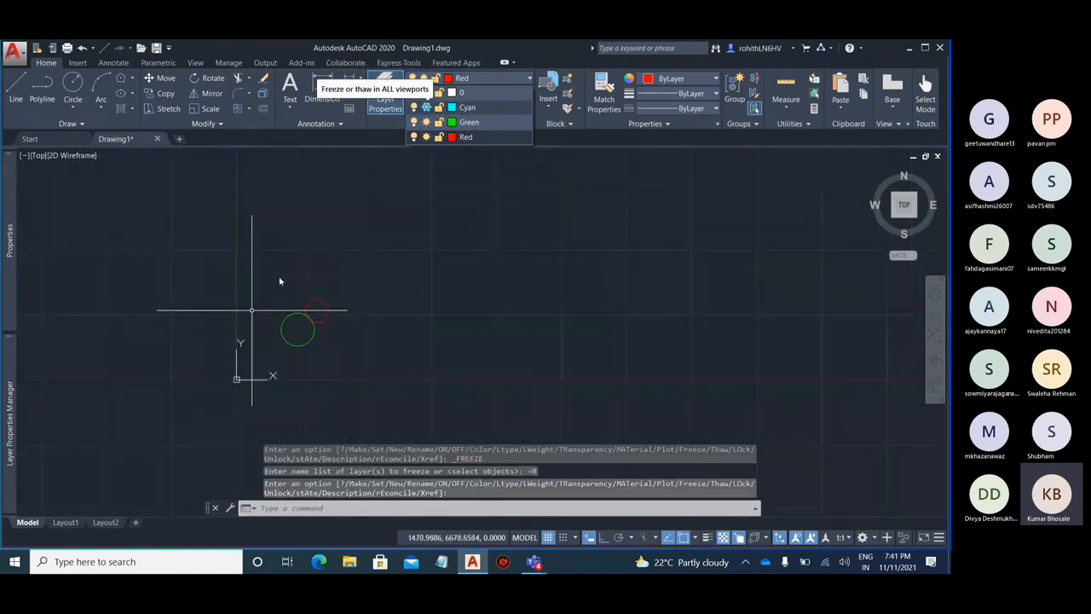
key(ctrl+a)
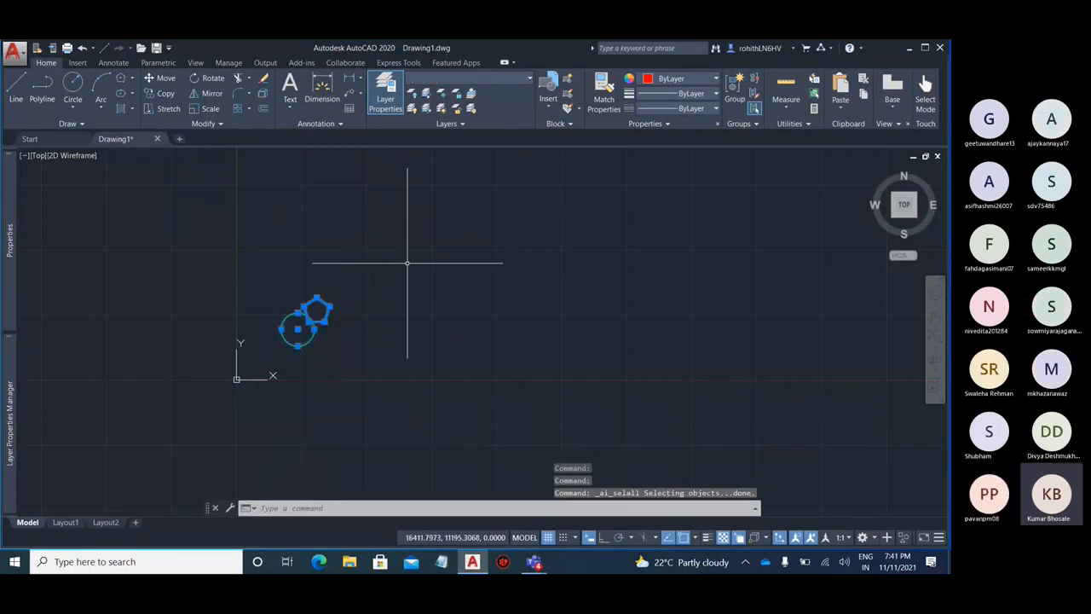
text(m)
key(Return)
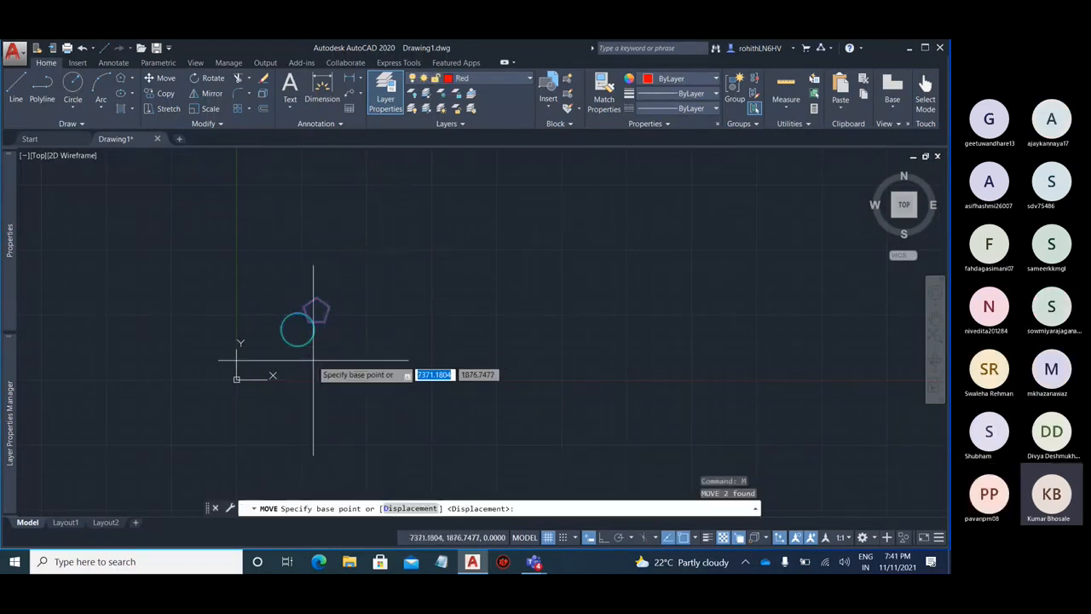
click(306, 366)
click(759, 234)
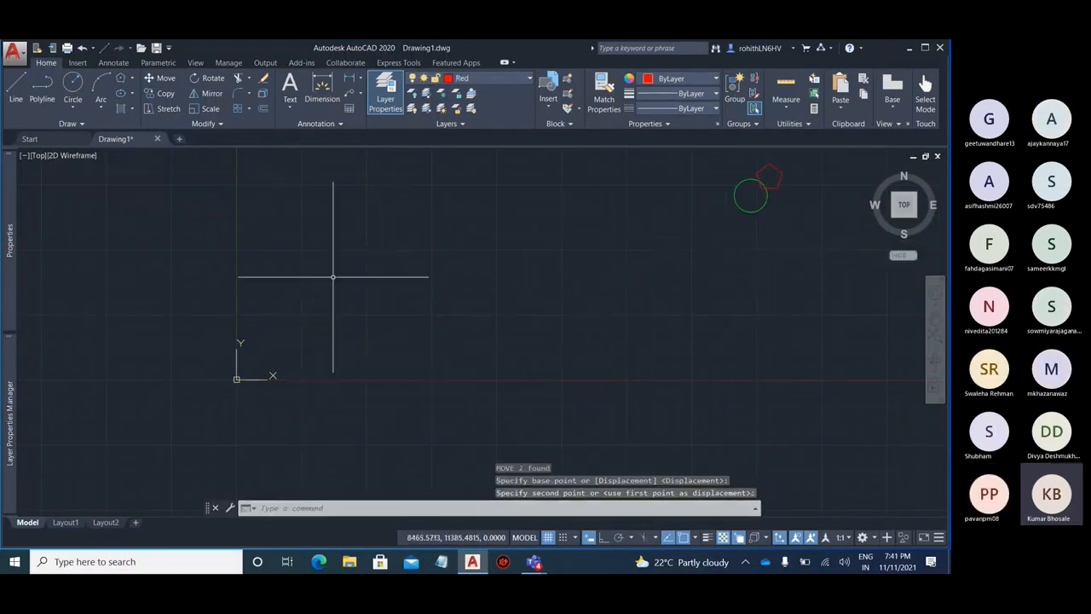
- Thaw layer 0 and the Cyan layer and compare their shapes' positions with the moved objects
click(499, 79)
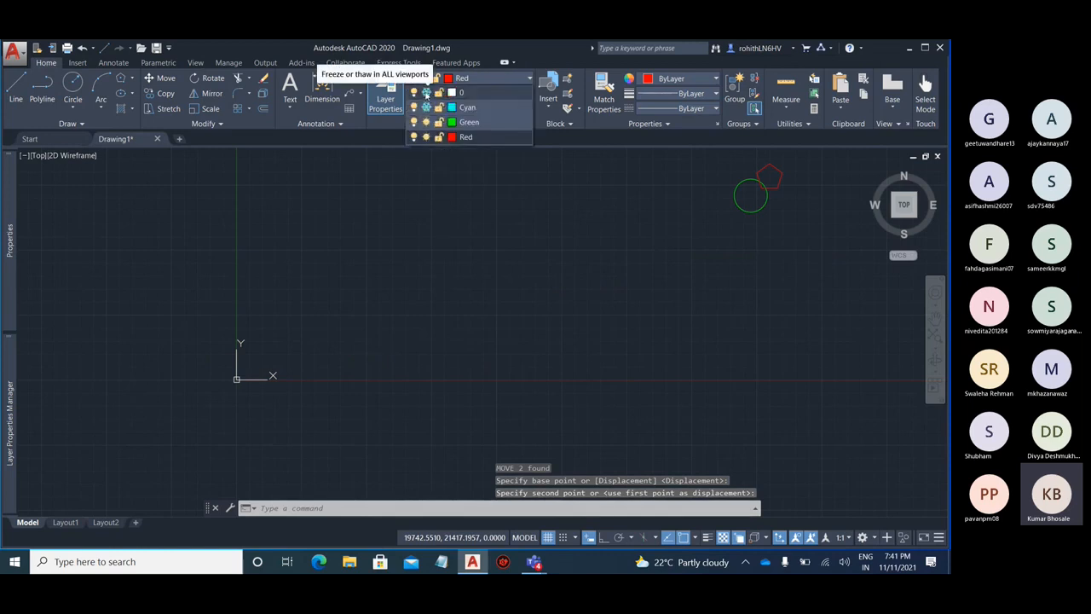
click(426, 106)
scroll(282, 317, up, 2)
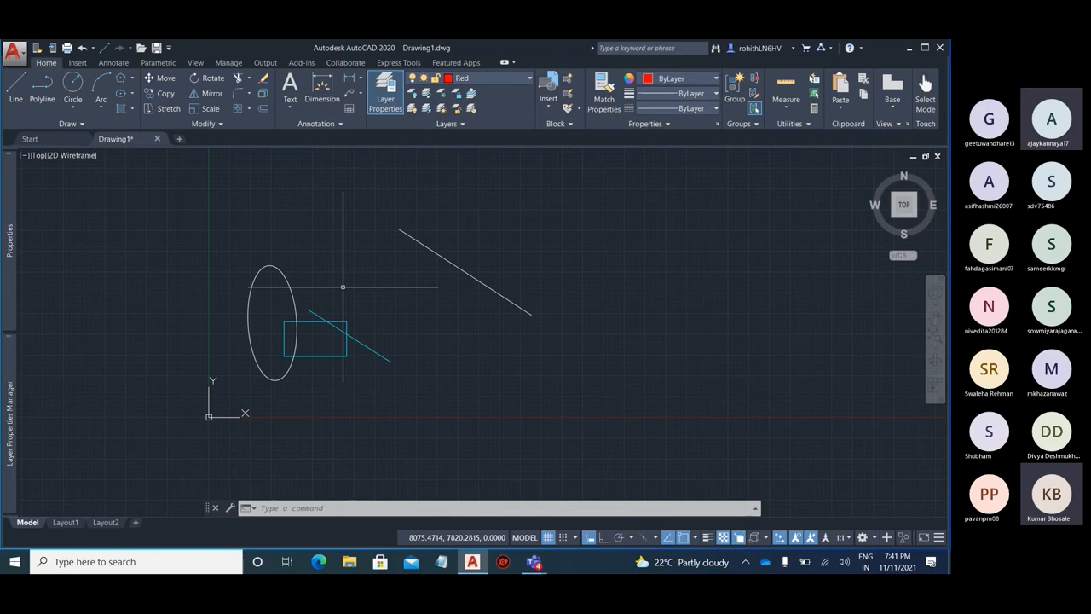
scroll(324, 292, down, 4)
scroll(331, 277, up, 2)
scroll(331, 277, up, 2)
- Undo the thawing, the move and the freezing of layer 0 and the Cyan layer
key(ctrl+z)
key(ctrl+z)
key(ctrl+z)
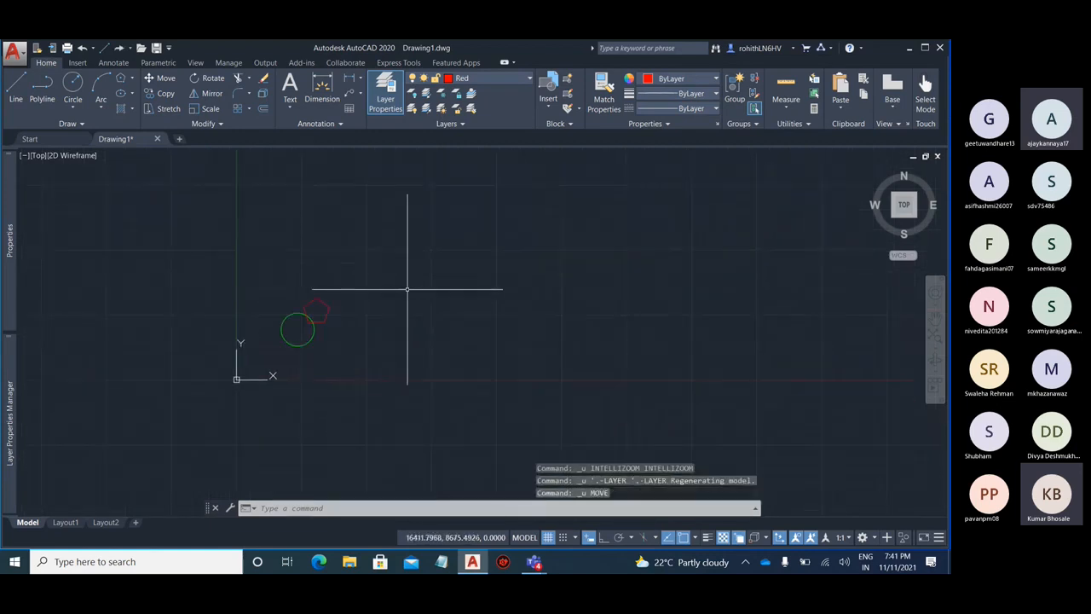
key(ctrl+z)
key(ctrl+z)
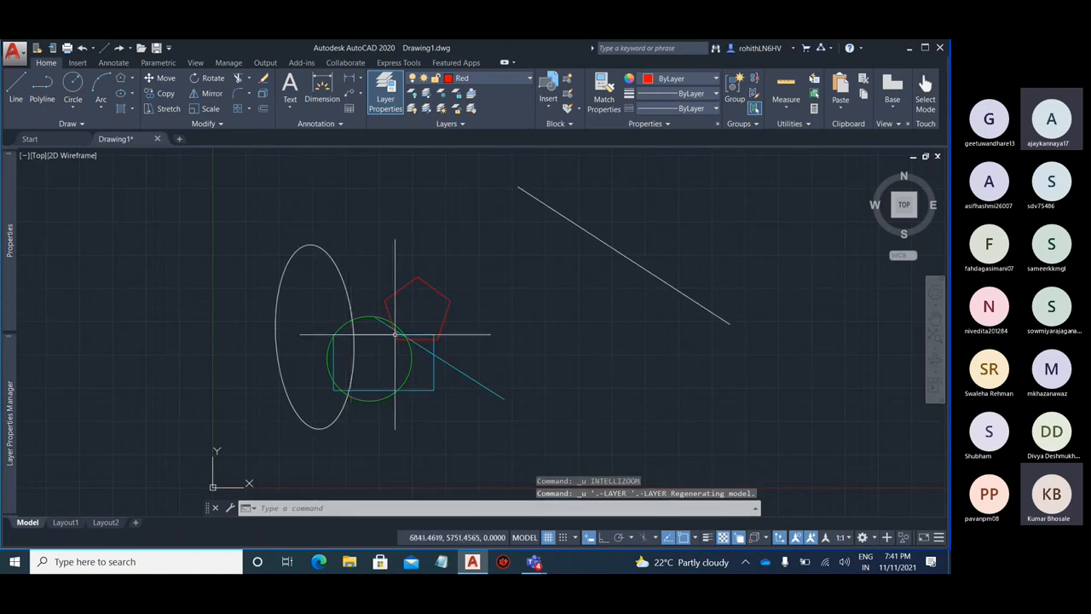
- Freeze the Cyan layer and layer 0, keeping the Green and Red layers thawed
middle_drag(527, 284, 445, 295)
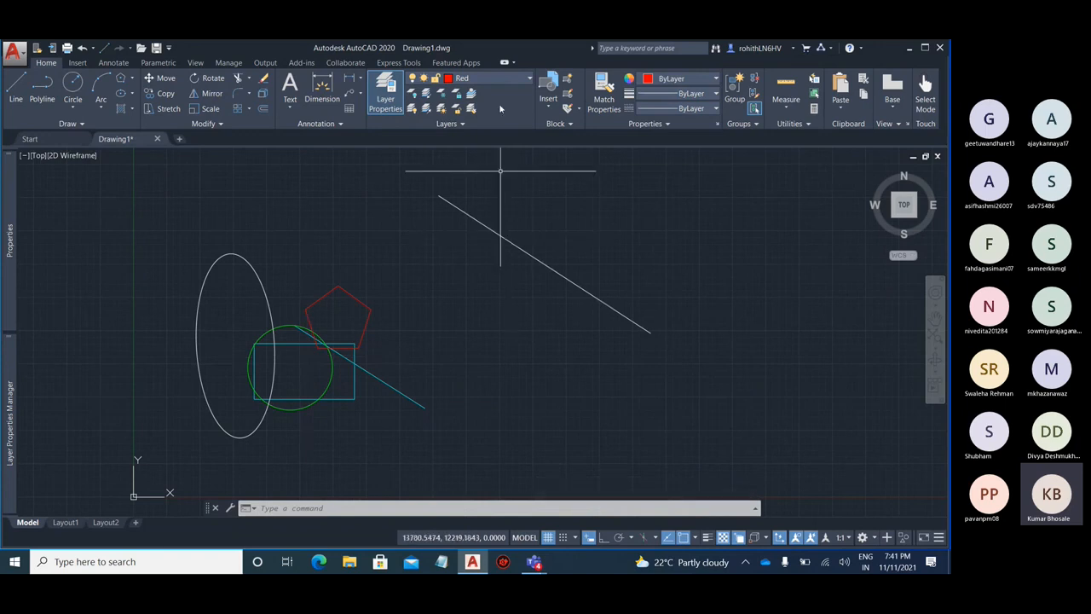
click(519, 79)
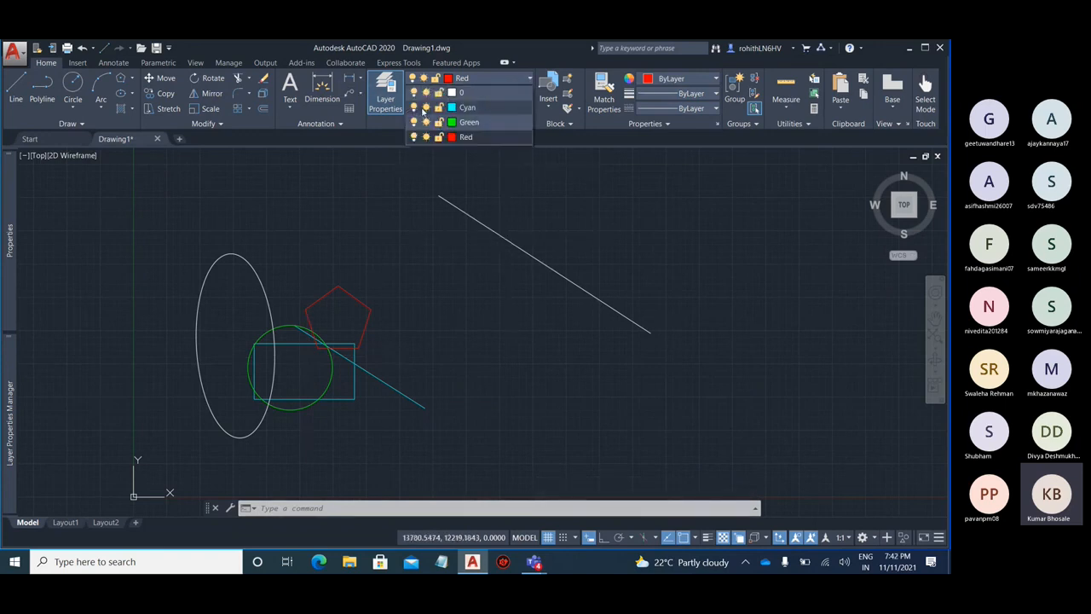
click(425, 108)
click(425, 92)
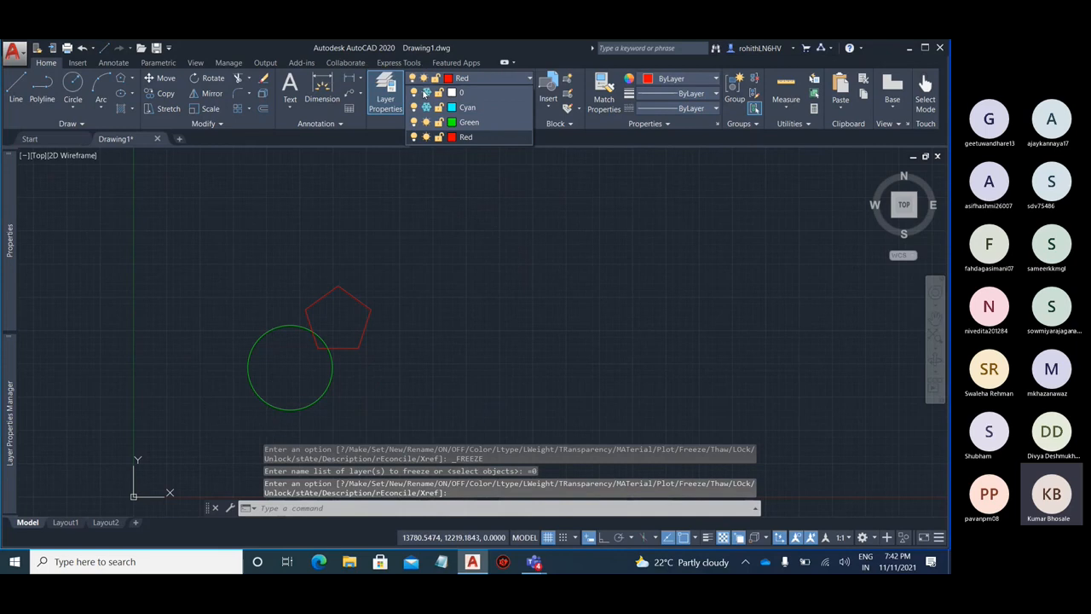
- Select all objects with the two layers frozen and move them far to the right from a base point near the origin
scroll(256, 305, down, 3)
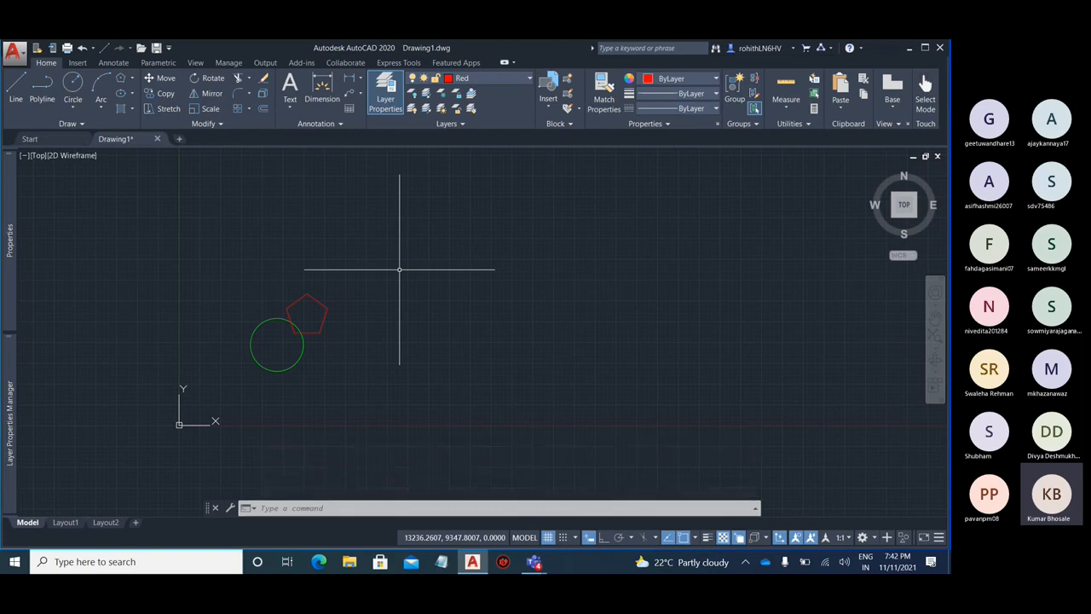
key(ctrl+a)
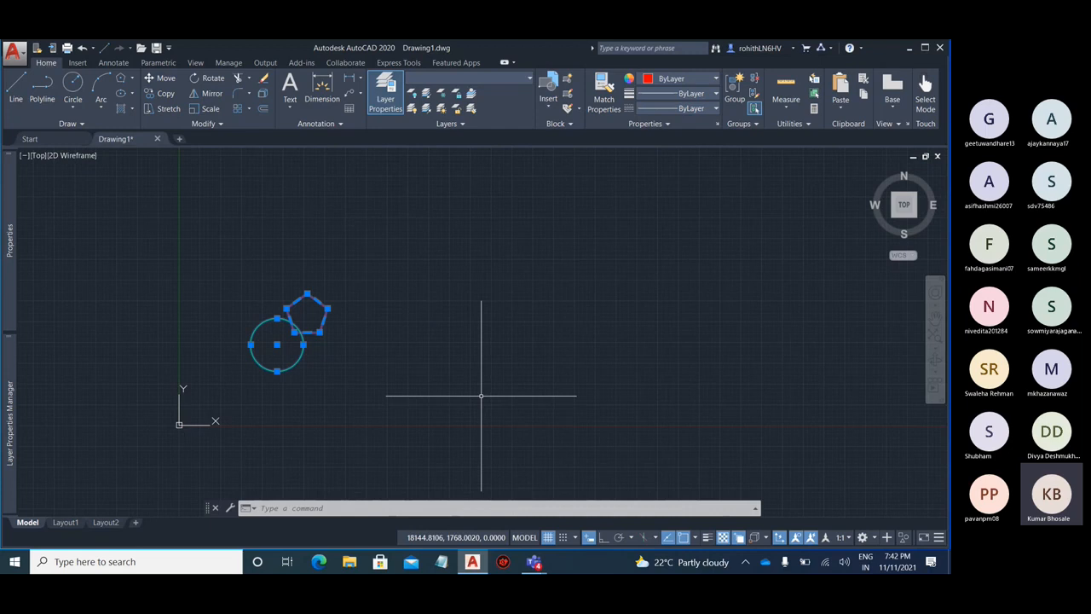
text(m)
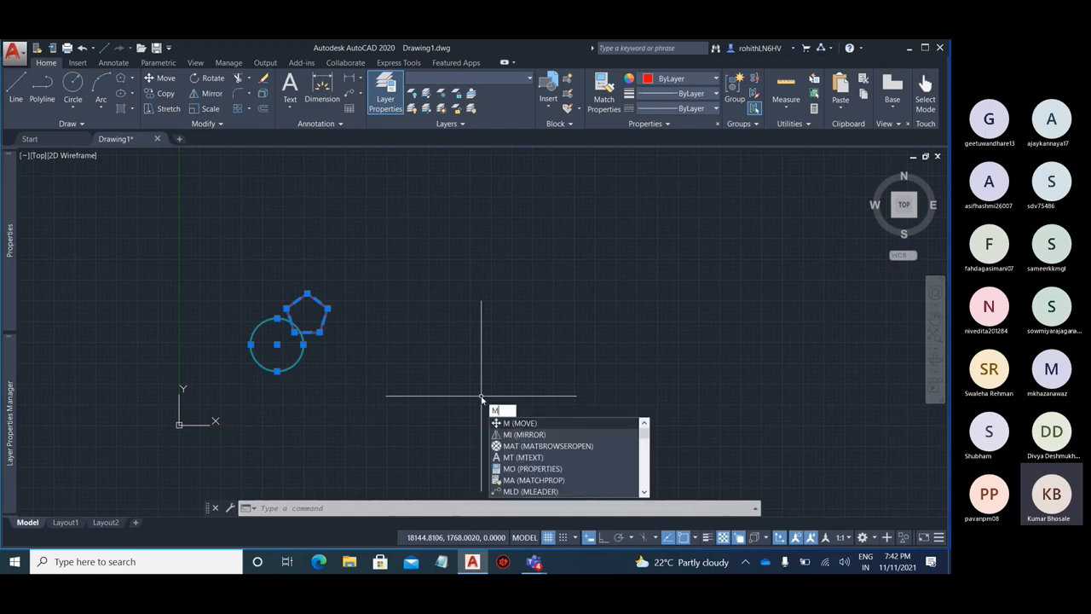
key(Return)
click(179, 423)
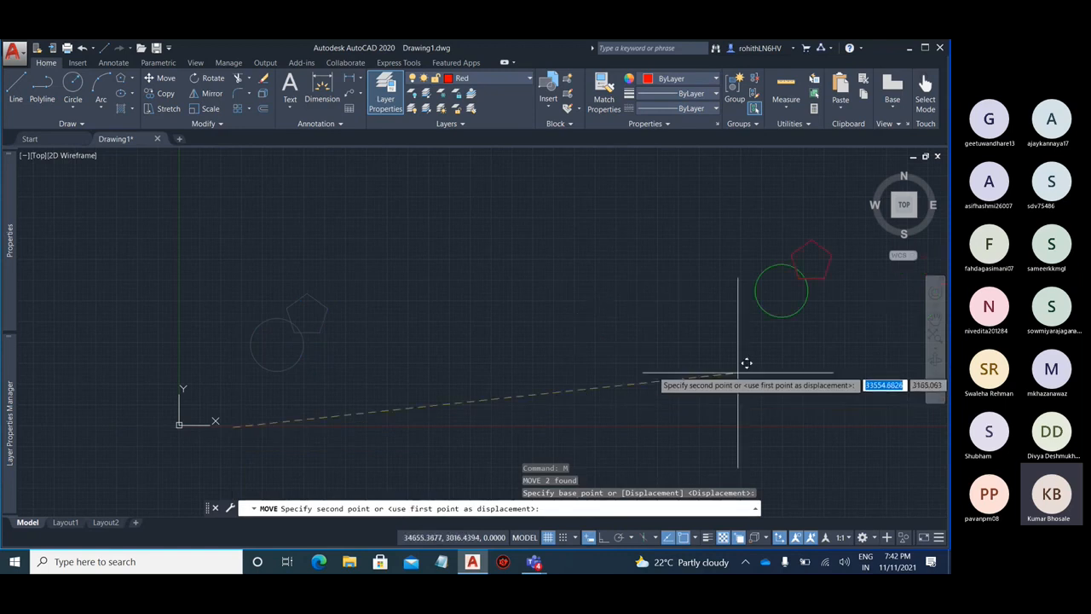
- Thaw layer 0 and the Cyan layer and bring both the moved and the unmoved shapes into view
click(486, 79)
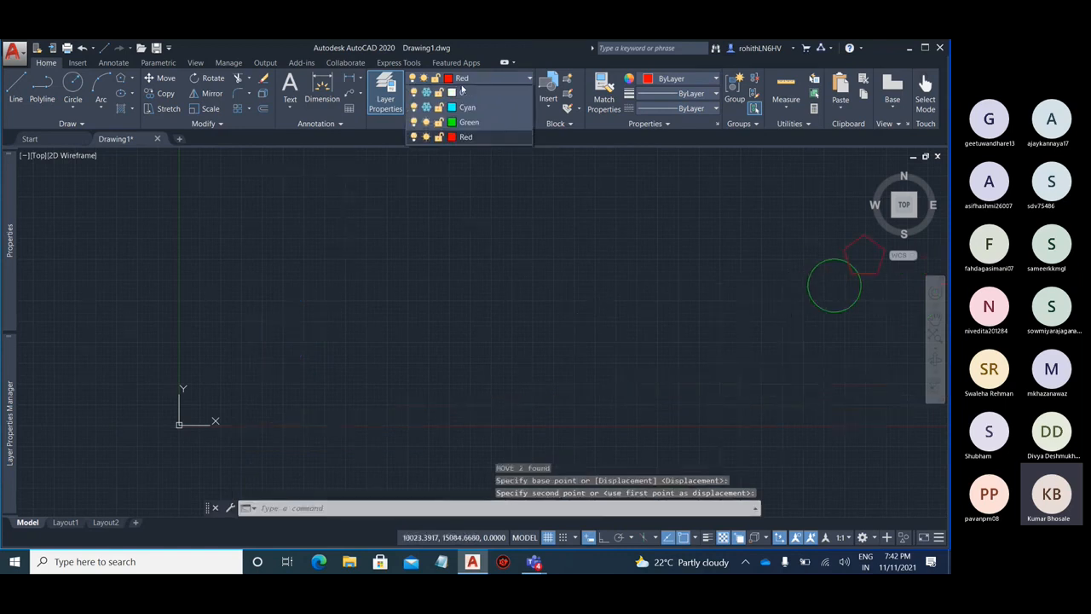
click(425, 92)
click(426, 107)
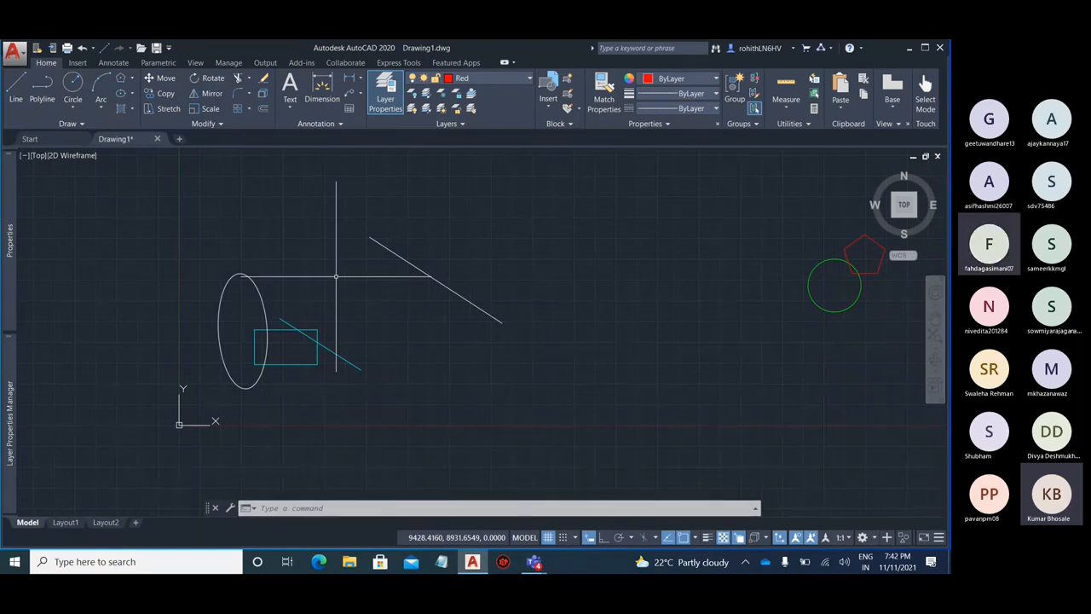
scroll(281, 304, down, 5)
scroll(294, 256, up, 3)
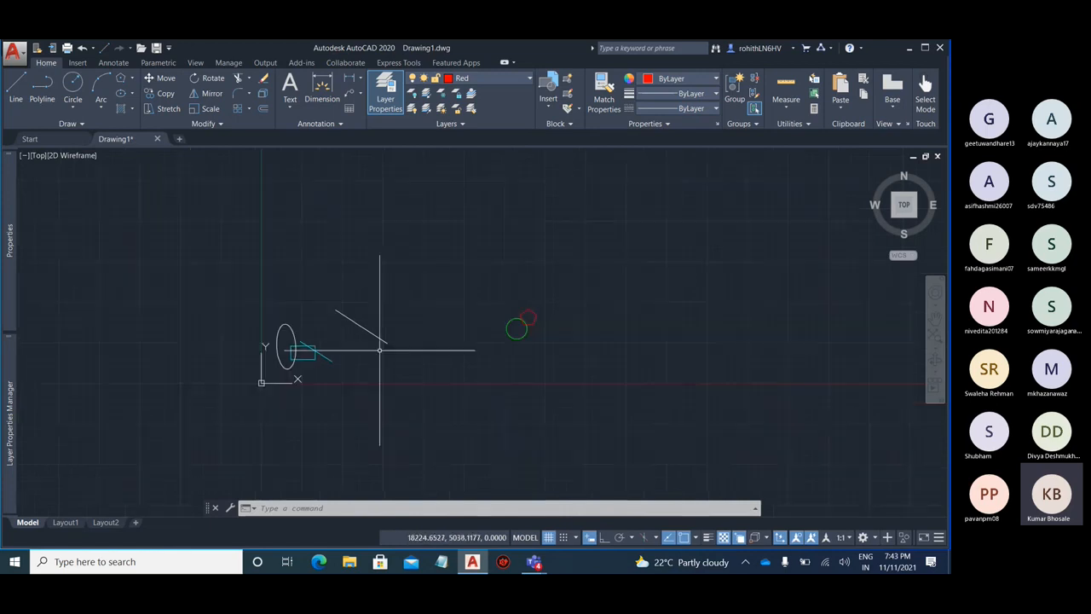
- Undo the layer thawing, the rightward move and the earlier freezing so all shapes are back in place
mouse_move(10, 418)
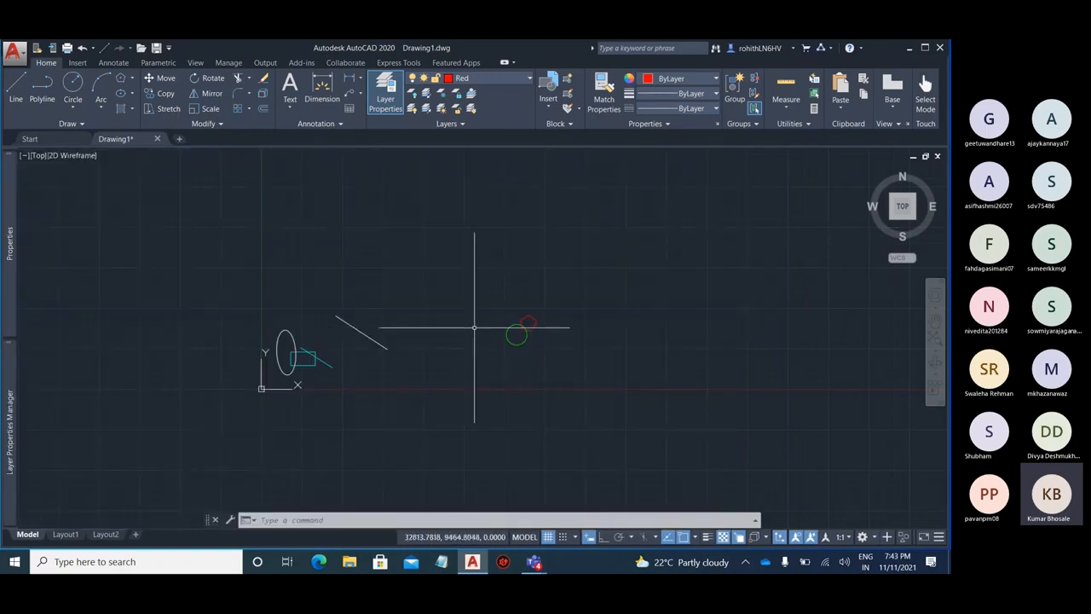
key(ctrl+z)
key(ctrl+z)
key(ctrl+z)
key(ctrl+z)
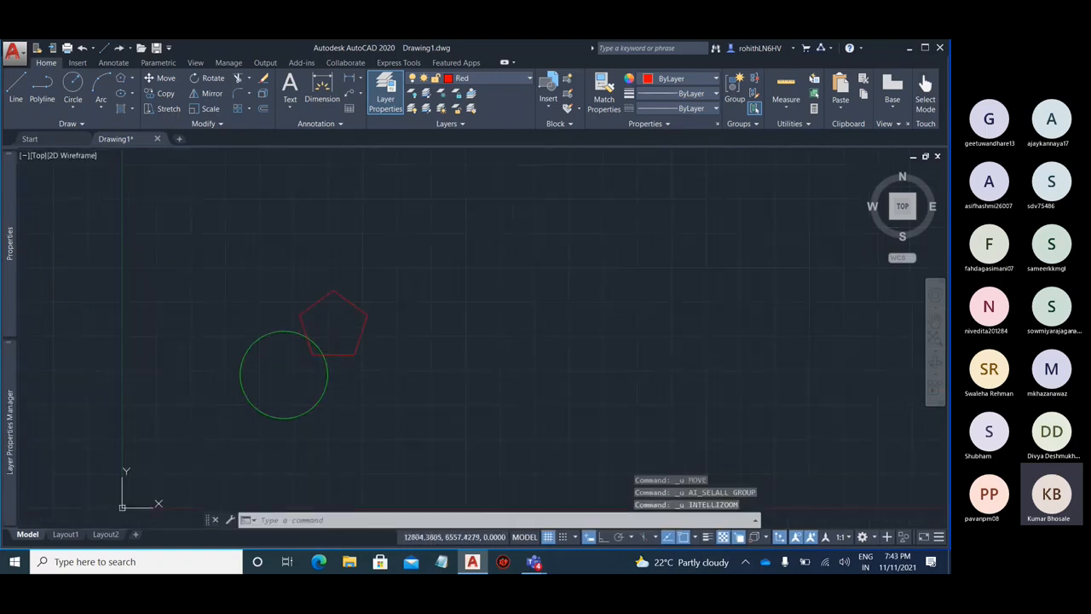
key(ctrl+z)
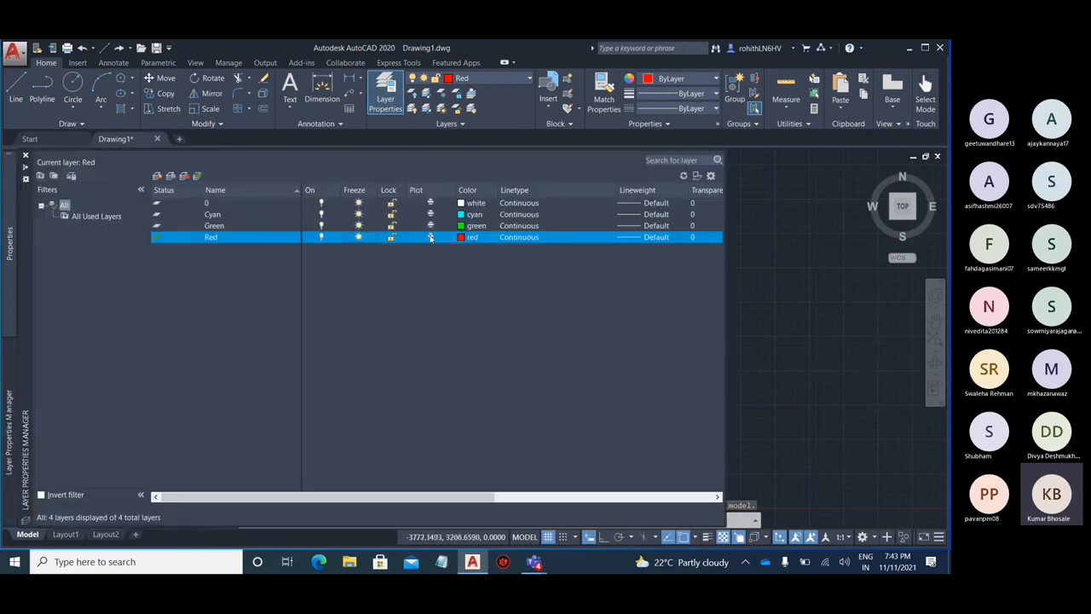
- Lock the Red, Cyan and Green layers, leaving layer 0 unlocked
click(391, 237)
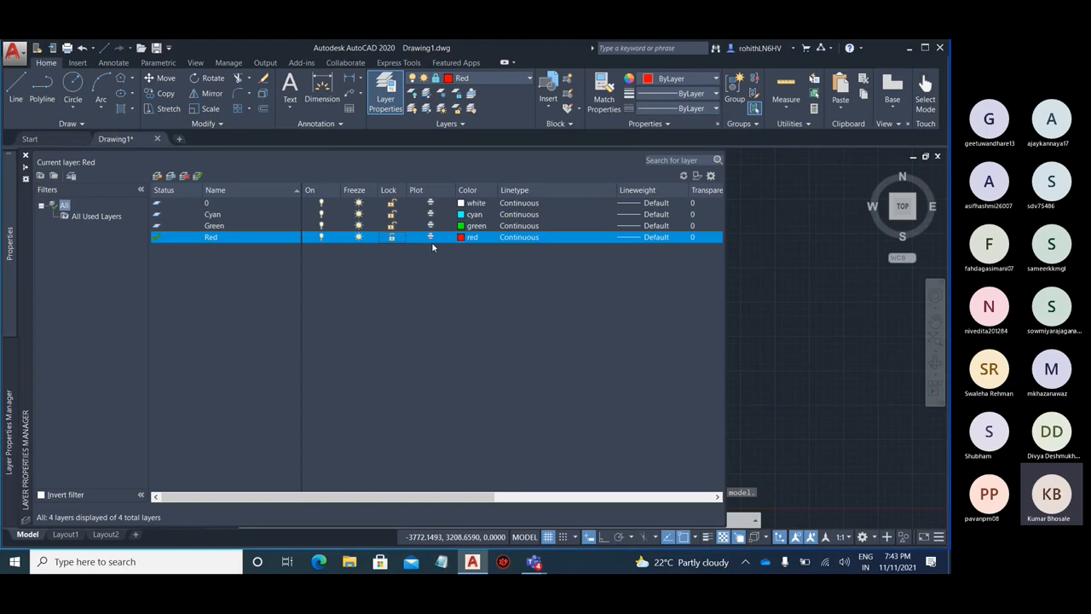
click(391, 214)
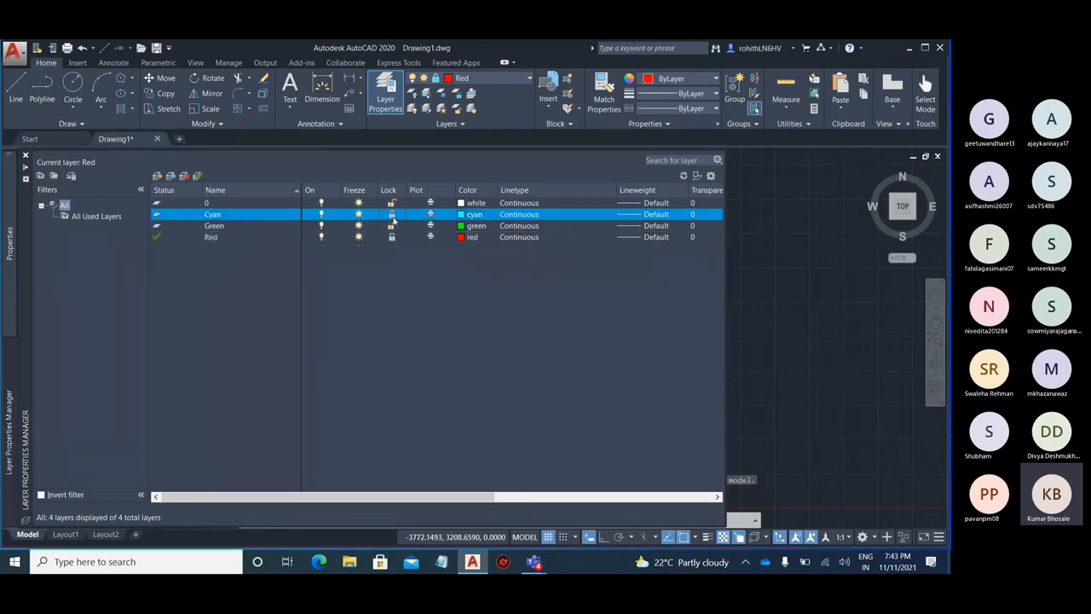
click(391, 225)
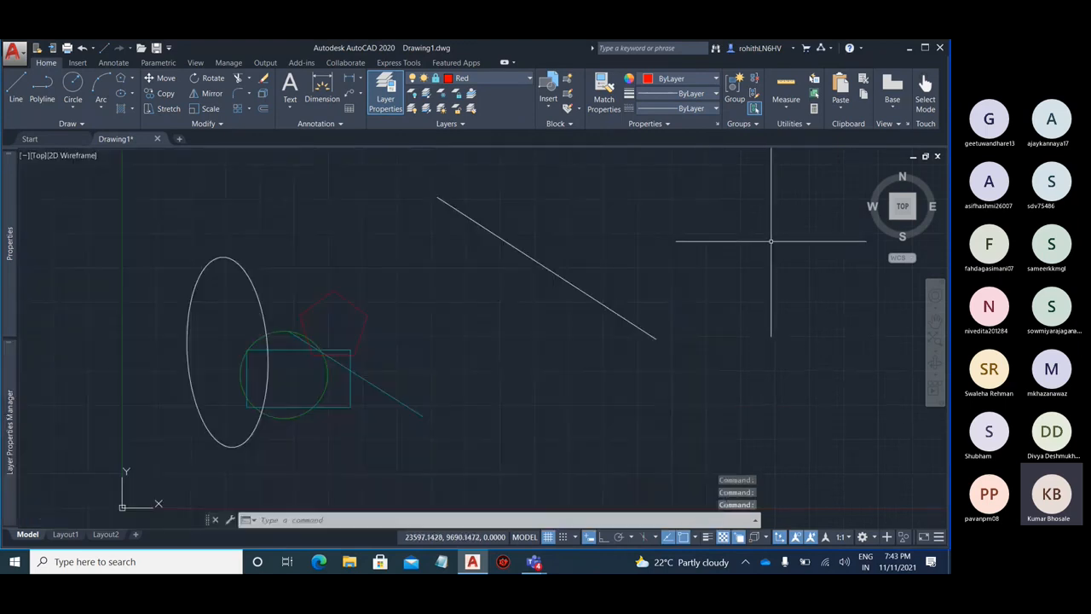
- Select all the shapes with a crossing window and move them up and to the right from a base point below the rectangle
scroll(247, 305, down, 2)
click(532, 199)
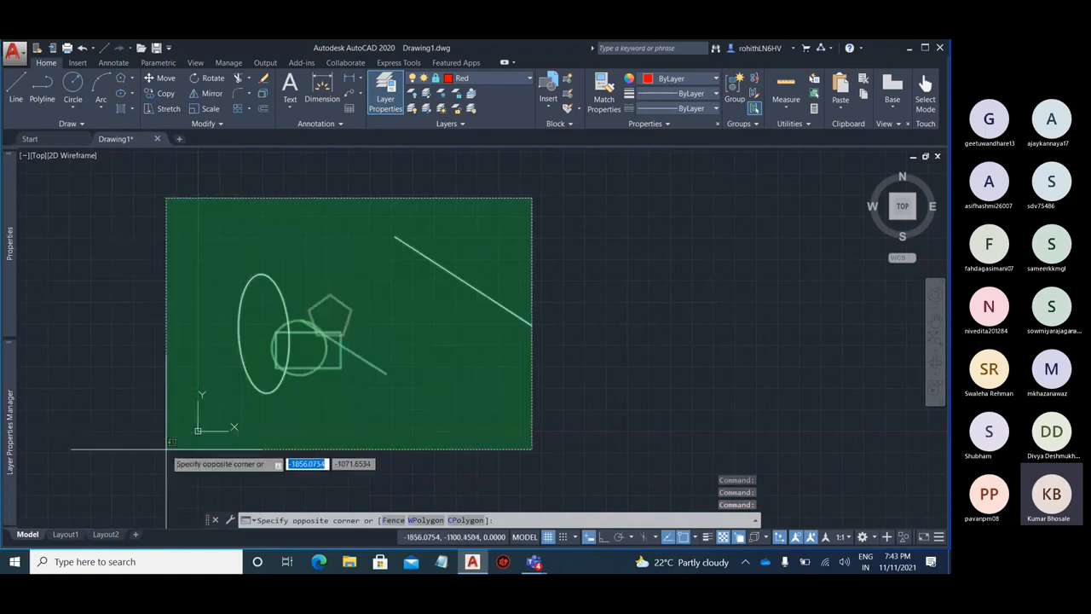
click(165, 448)
scroll(264, 370, up, 3)
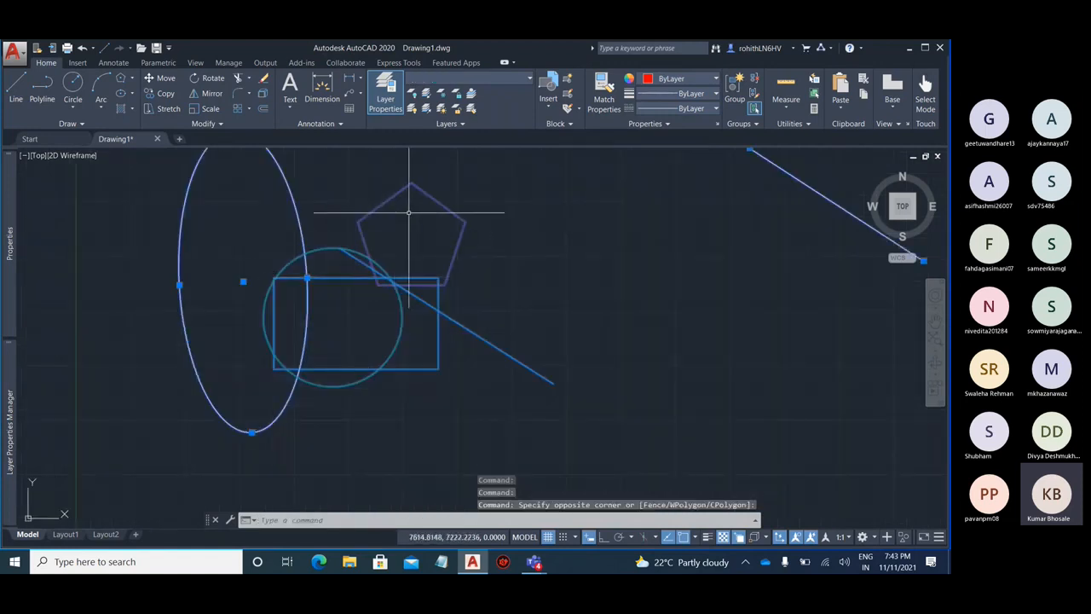
scroll(309, 413, down, 5)
text(m)
key(Return)
click(314, 441)
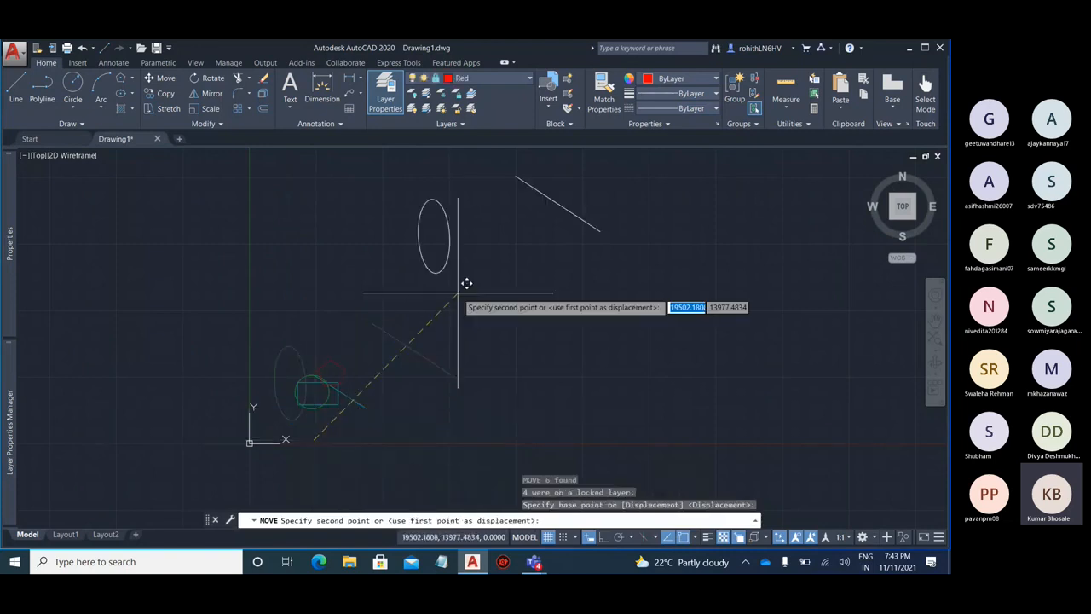
click(475, 277)
- Examine the red pentagon on its locked layer, including its lock marker and object details
scroll(337, 388, up, 5)
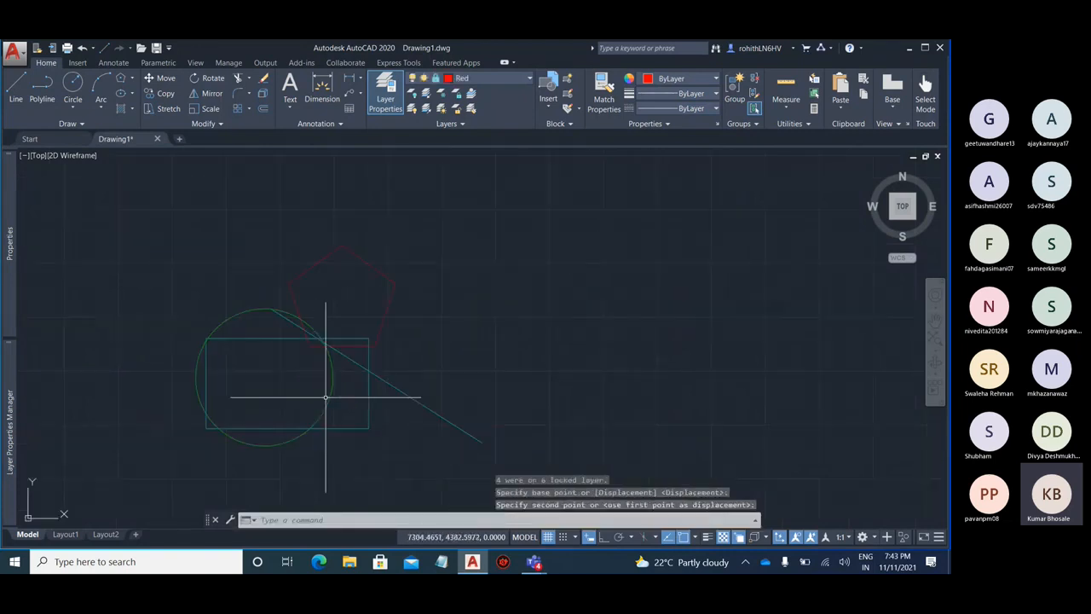
click(384, 280)
scroll(385, 280, up, 4)
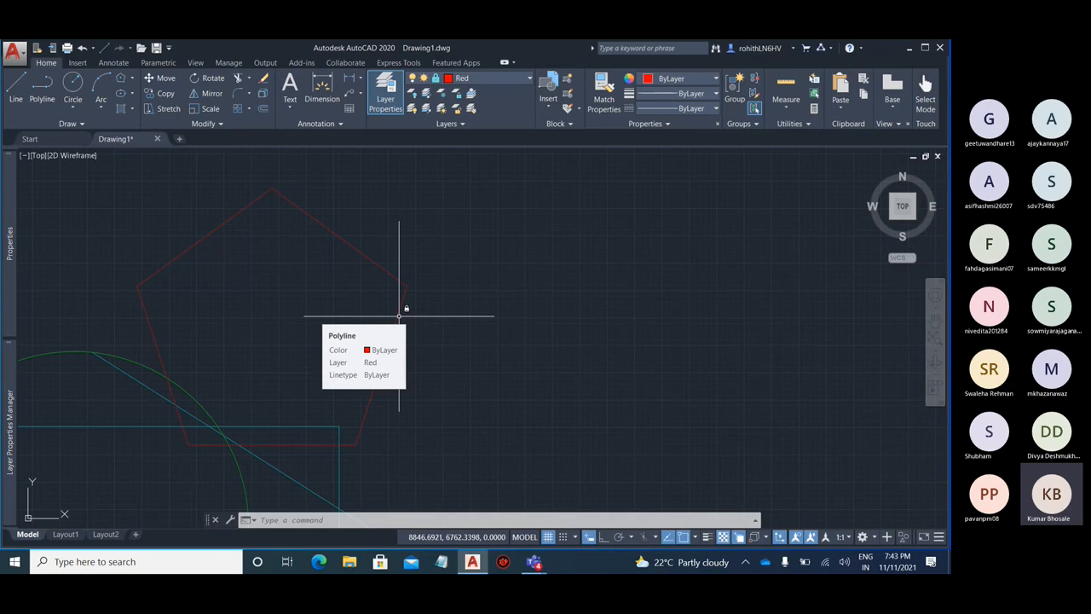
scroll(442, 258, down, 4)
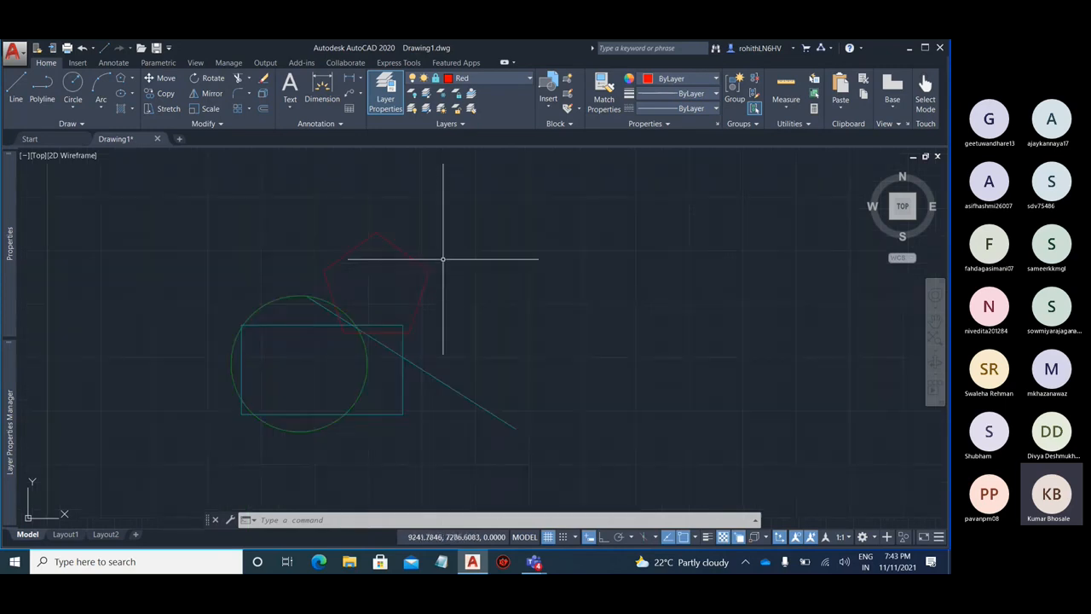
- Select the green circle on its locked layer, check its object details and clear the selection
scroll(401, 346, up, 4)
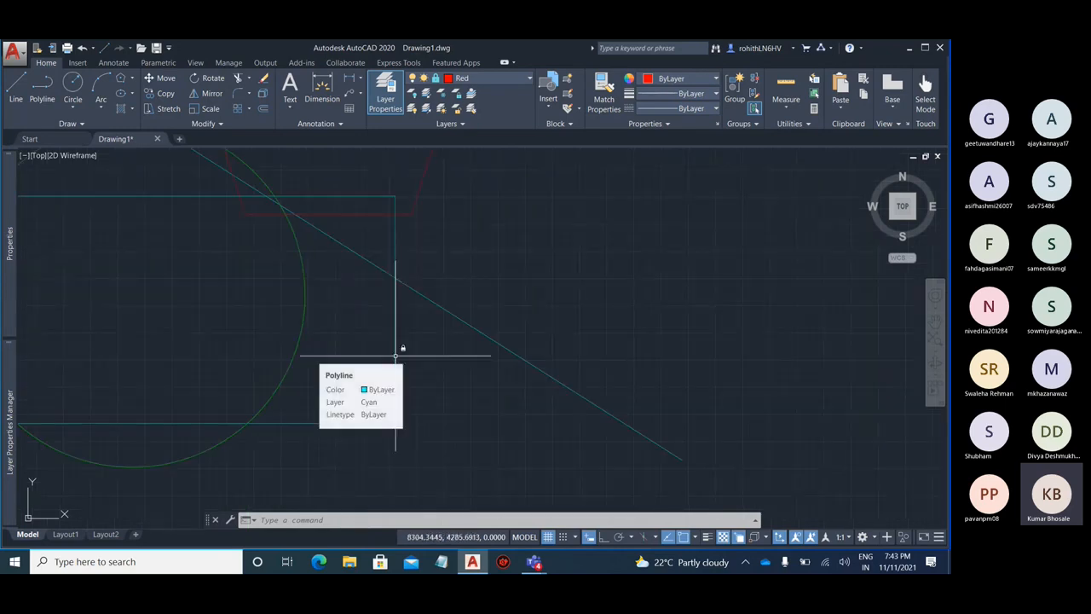
click(293, 360)
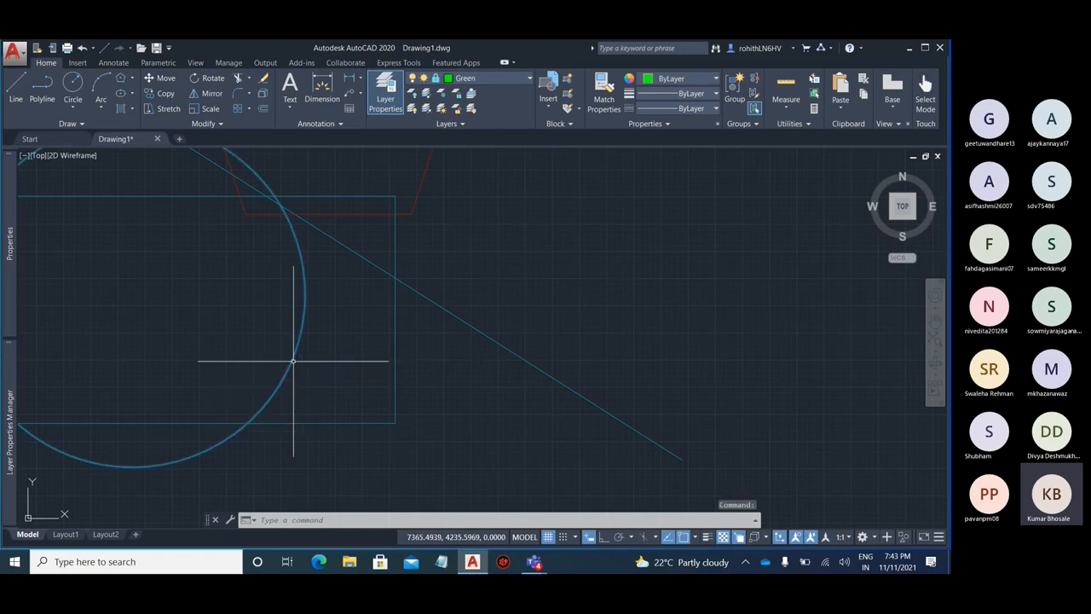
scroll(427, 362, down, 2)
scroll(358, 356, up, 2)
mouse_move(342, 348)
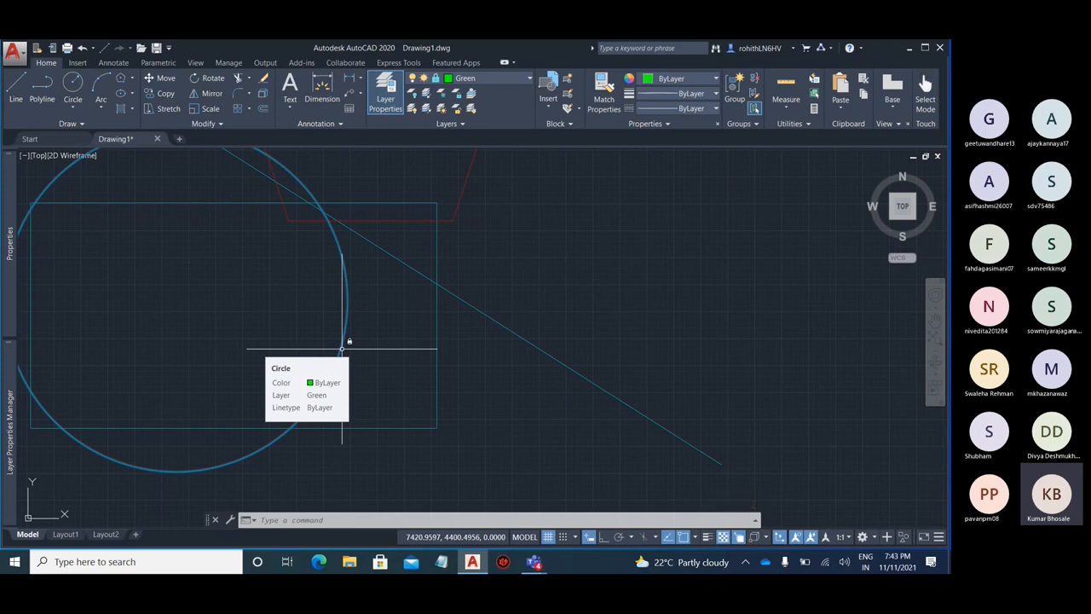
key(Escape)
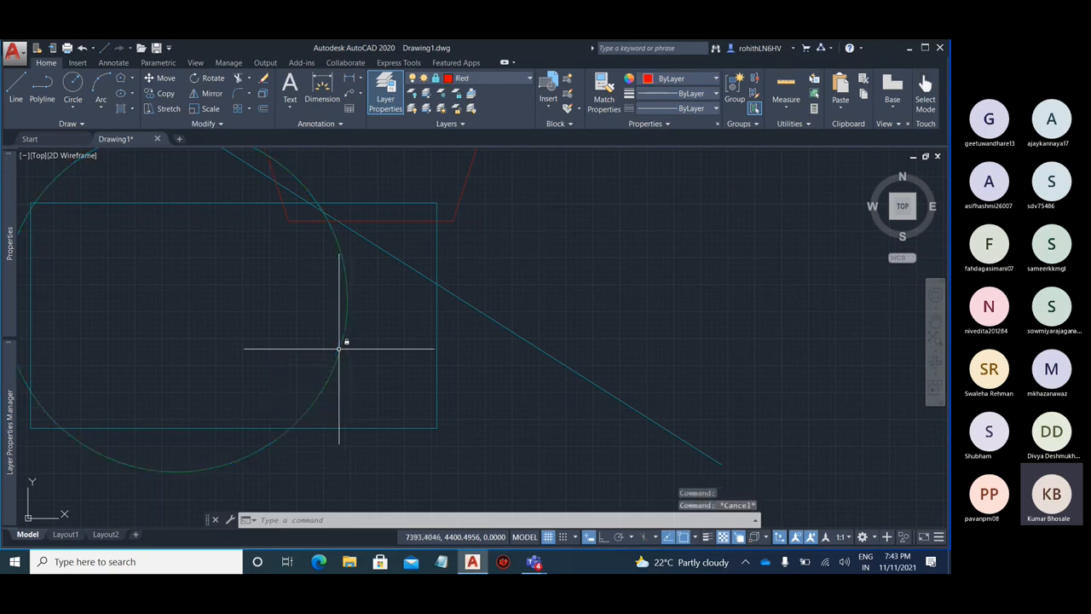
- Try to erase the green circle on the locked Green layer
text(e)
key(Return)
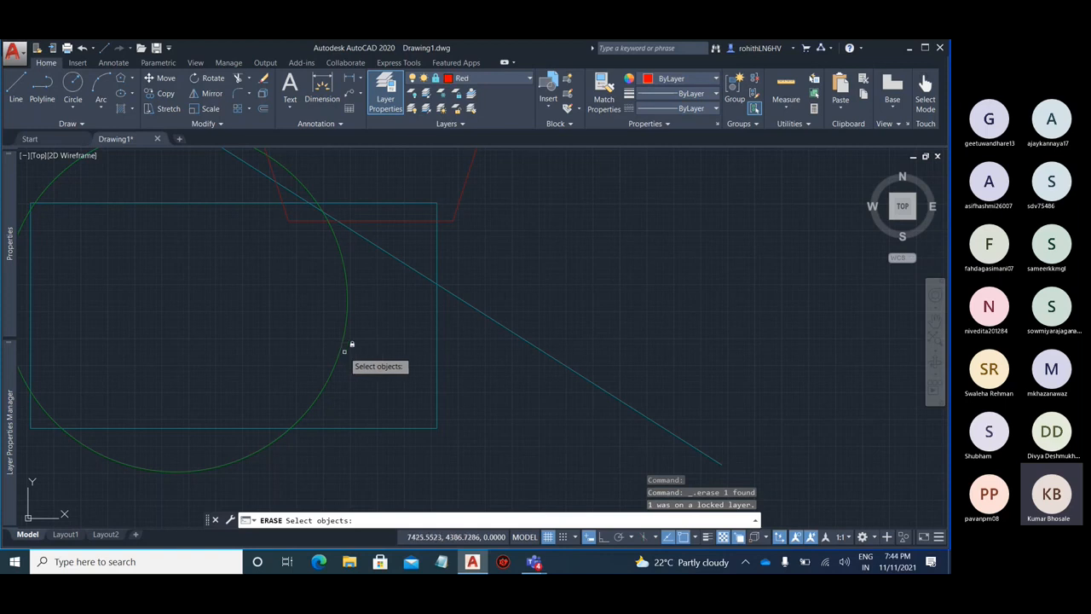
click(339, 351)
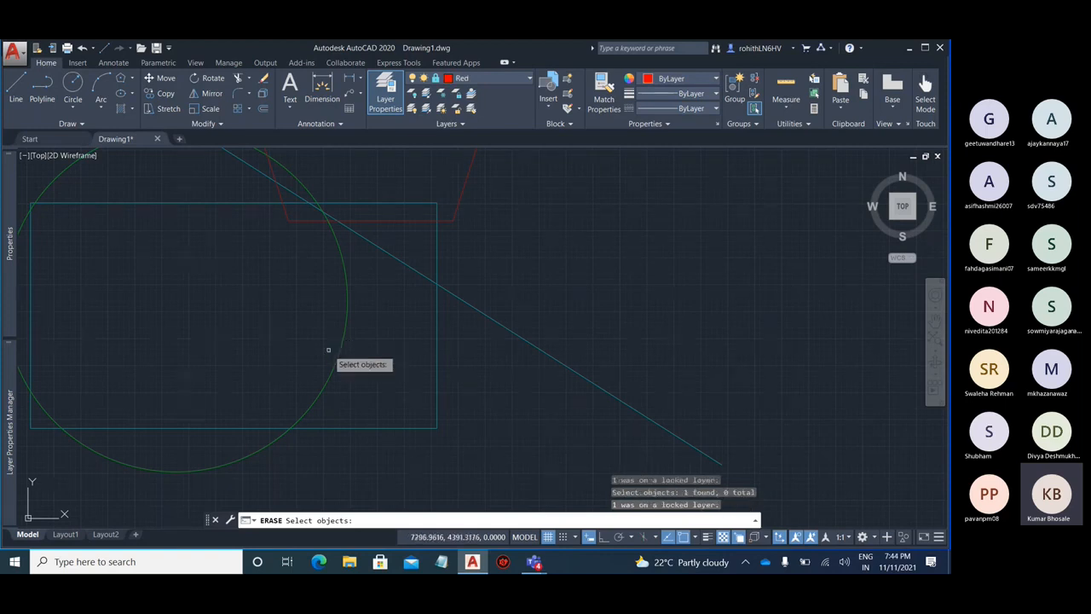
key(Escape)
scroll(342, 364, down, 5)
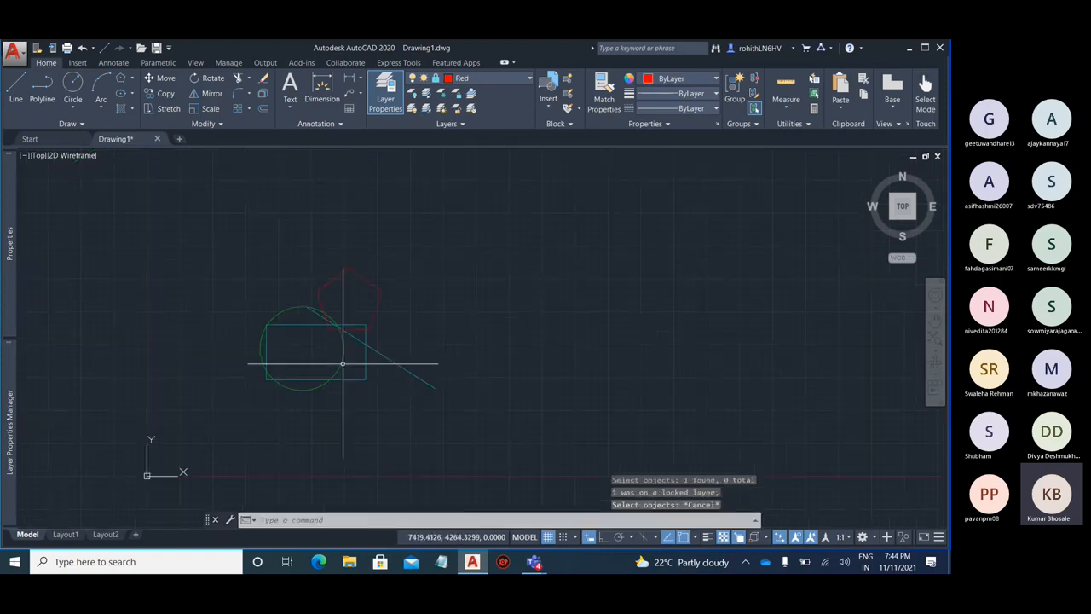
scroll(349, 347, down, 2)
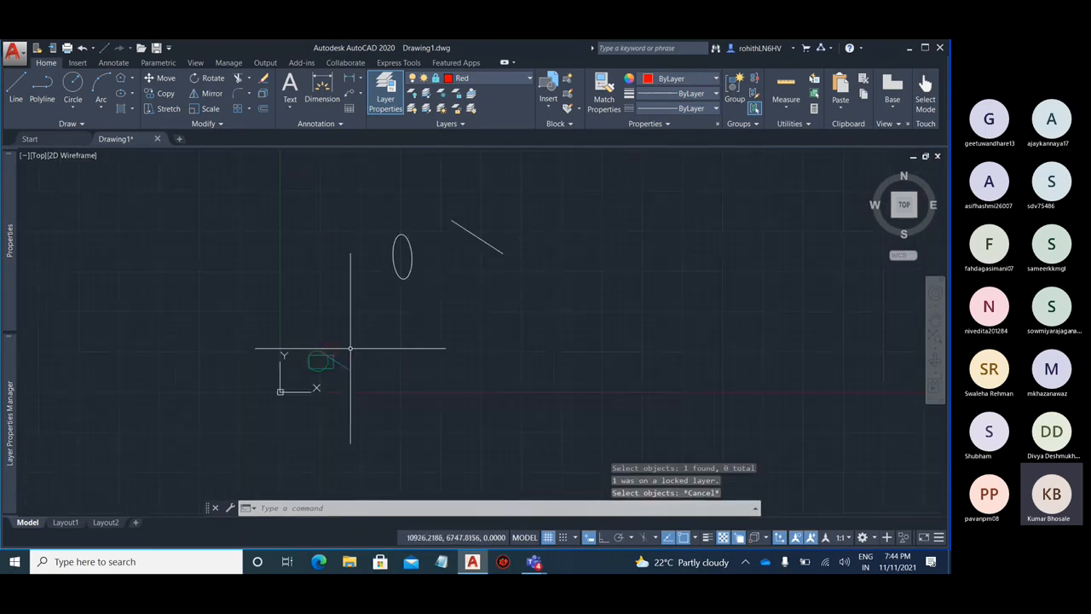
- Select the red pentagon on its locked layer and clear the selection
scroll(290, 401, up, 6)
middle_drag(377, 435, 483, 329)
scroll(413, 339, up, 4)
scroll(303, 382, down, 4)
scroll(344, 297, up, 4)
click(443, 254)
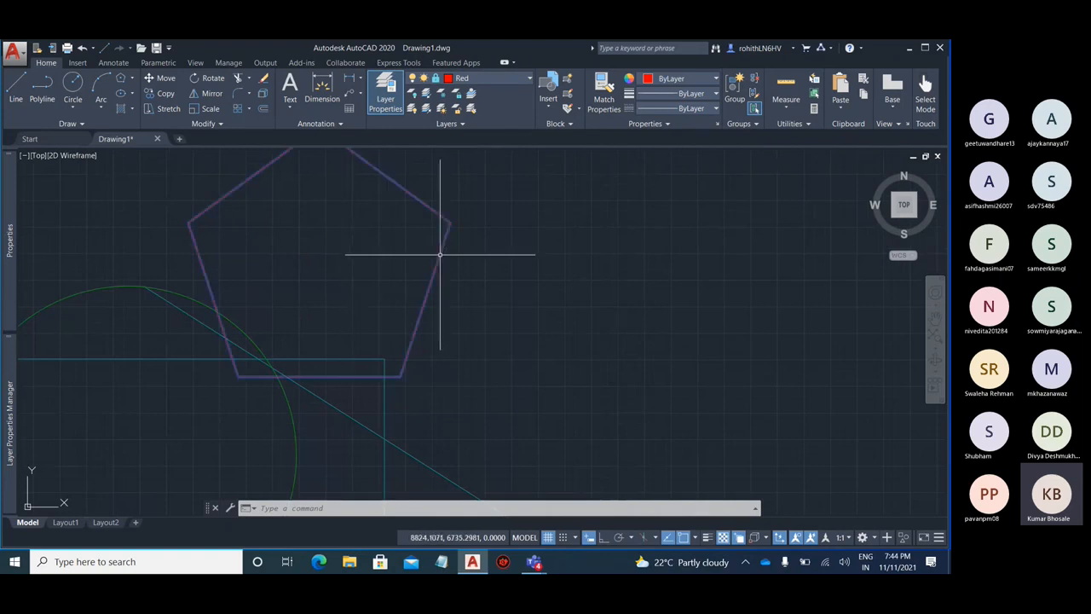
key(Escape)
key(Escape)
scroll(453, 202, down, 4)
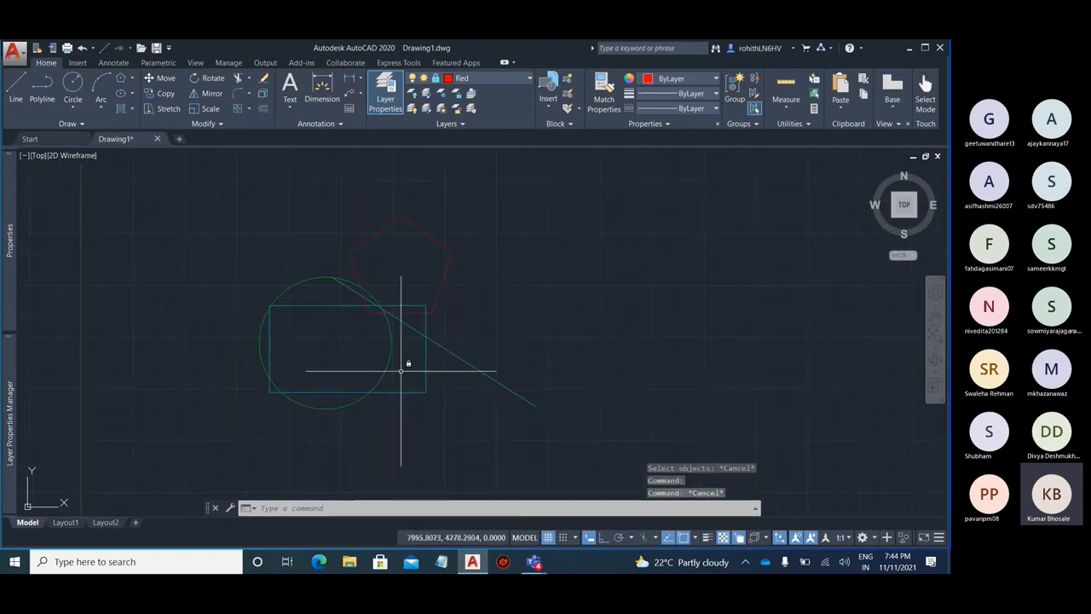
middle_drag(401, 371, 398, 379)
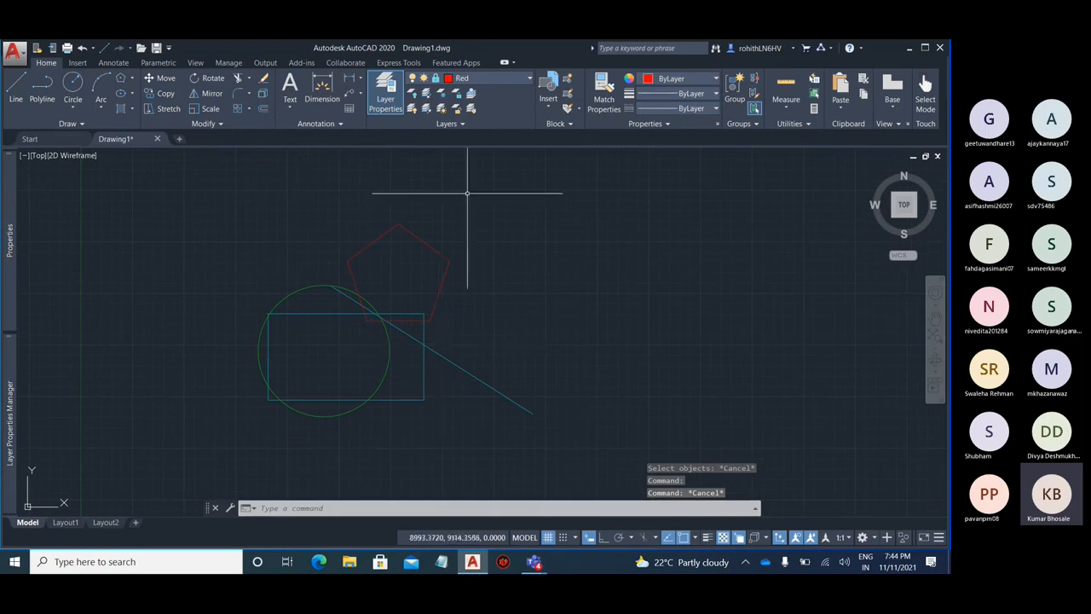
- Raise the locked layer fading until the locked shapes are barely visible, and bring it partway back down
click(468, 125)
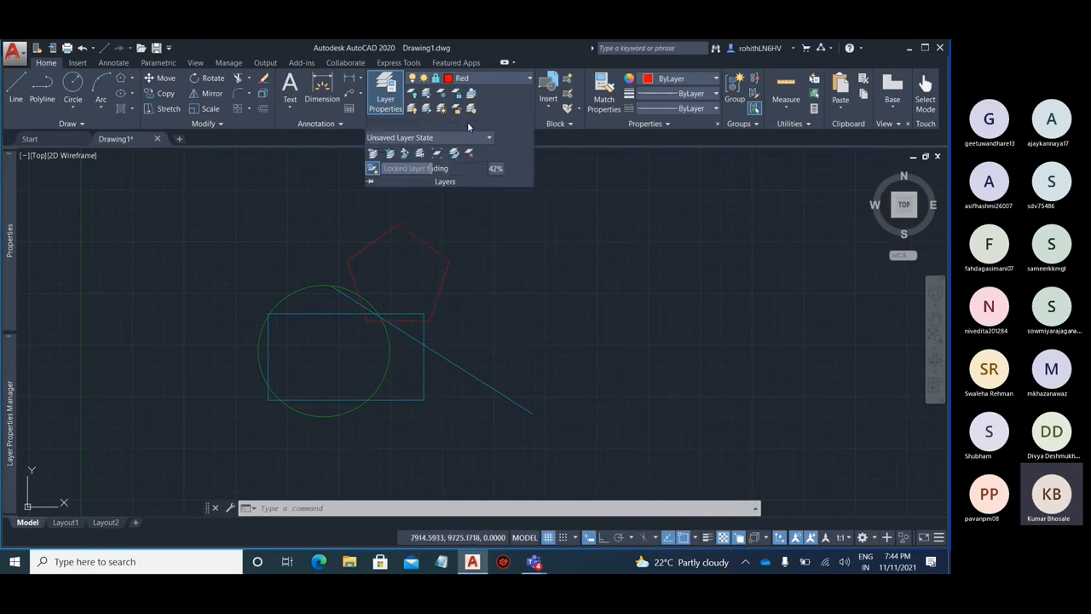
mouse_move(429, 168)
mouse_down()
mouse_move(548, 168)
mouse_move(538, 168)
mouse_up()
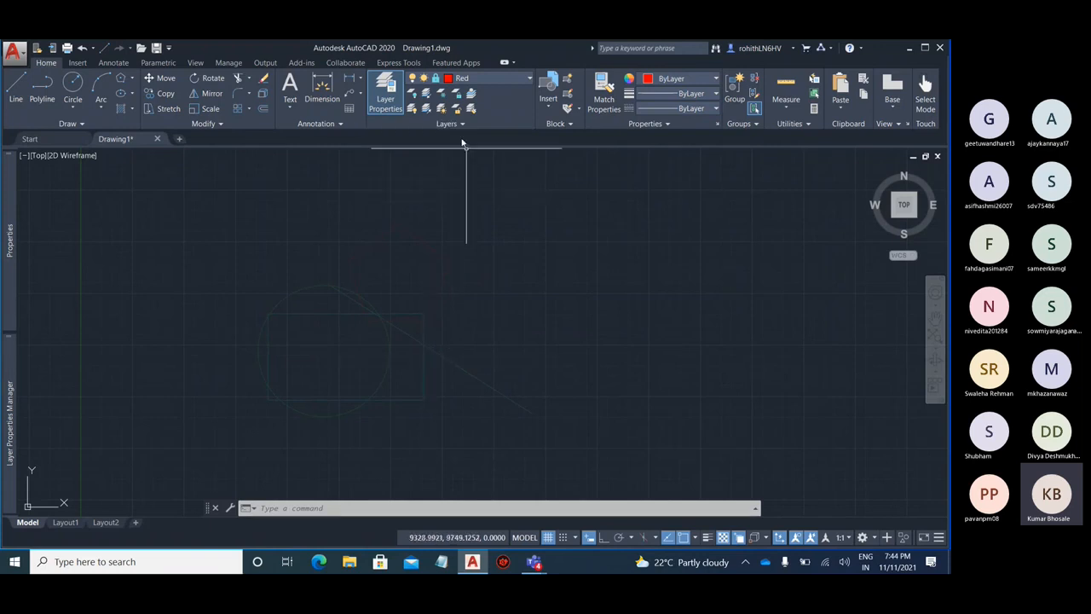
click(459, 124)
mouse_move(477, 168)
mouse_down()
mouse_move(399, 172)
mouse_move(467, 175)
mouse_up()
click(465, 169)
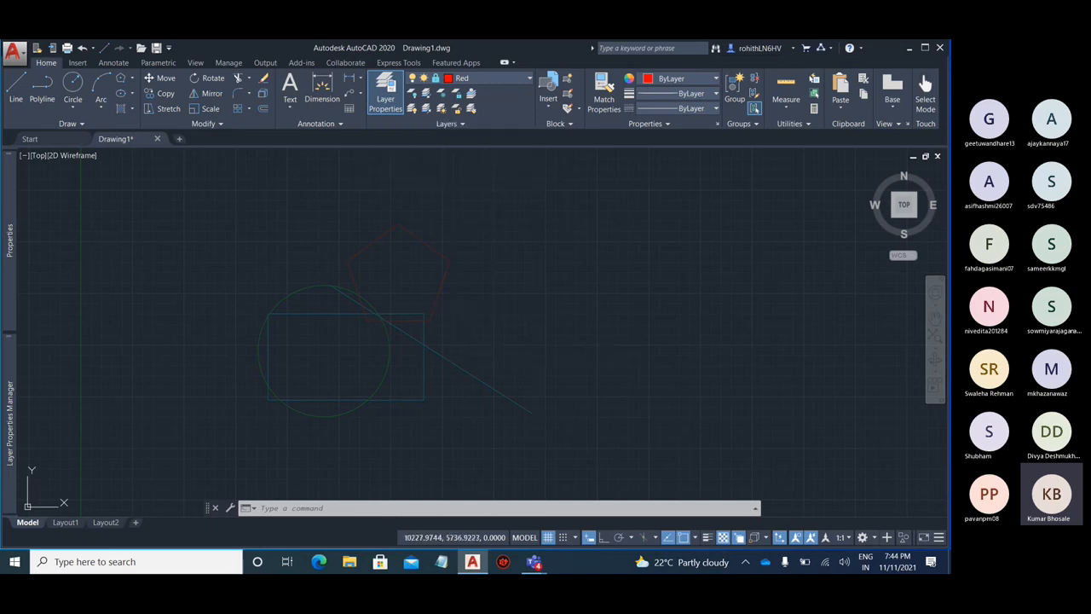
key(Escape)
key(Escape)
scroll(328, 350, down, 3)
scroll(321, 342, up, 6)
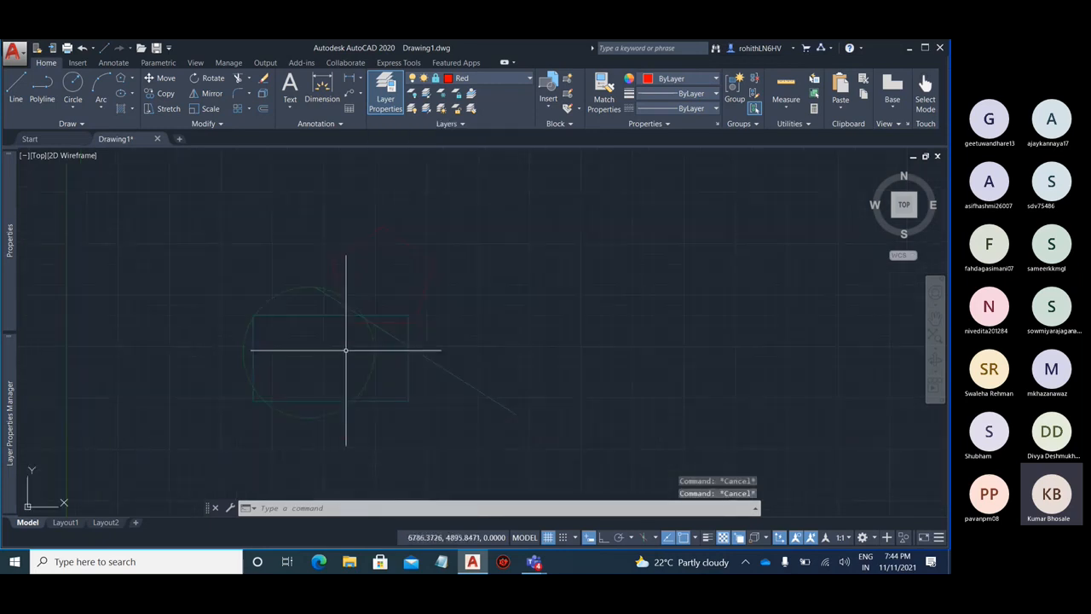
scroll(434, 309, down, 5)
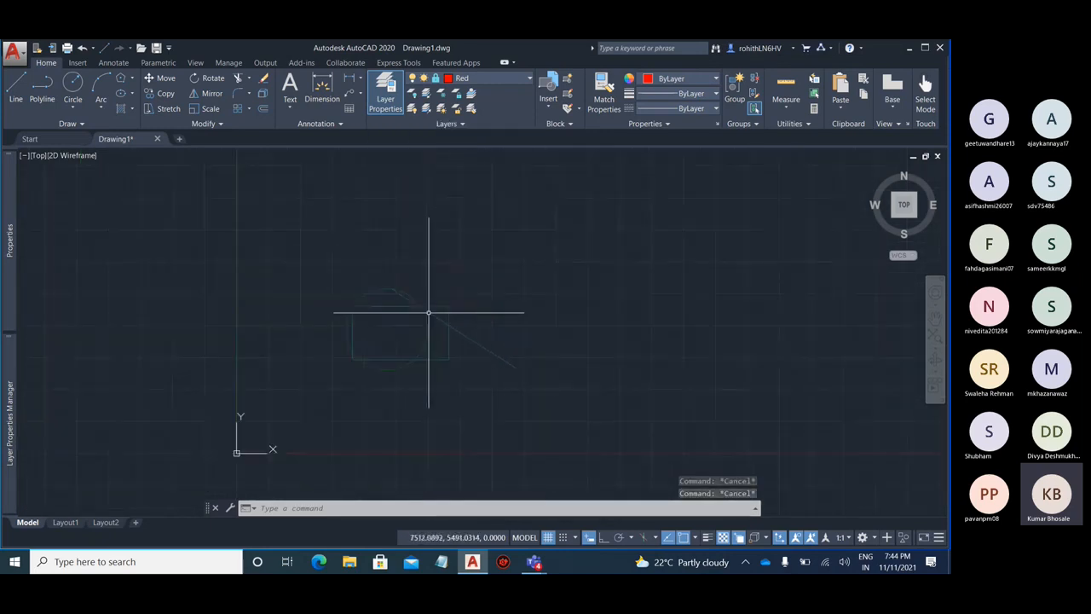
key(Escape)
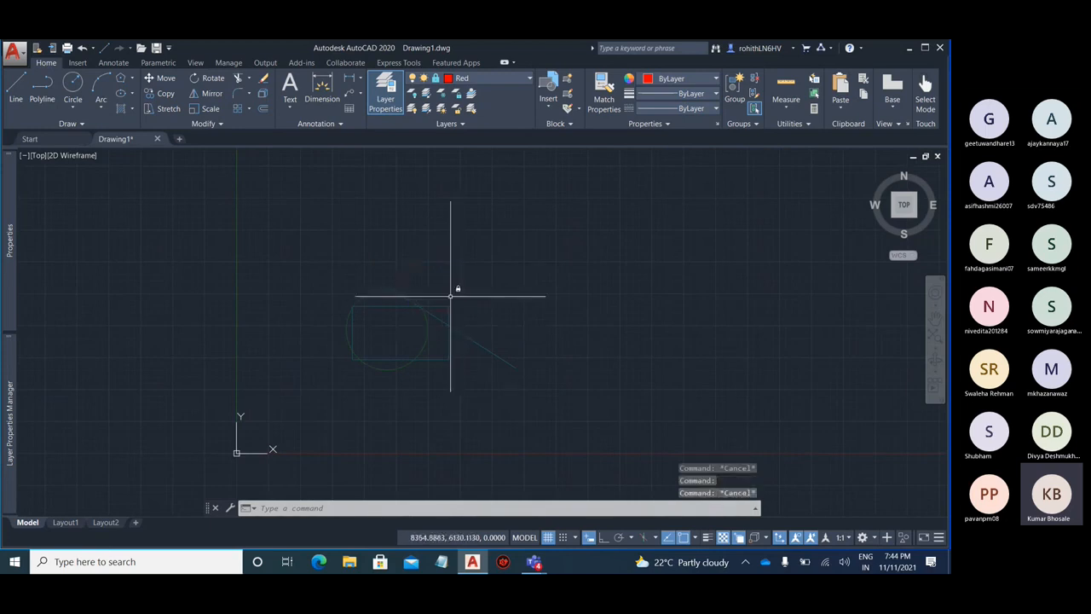
- Unlock the Red, Green and Cyan layers
click(493, 79)
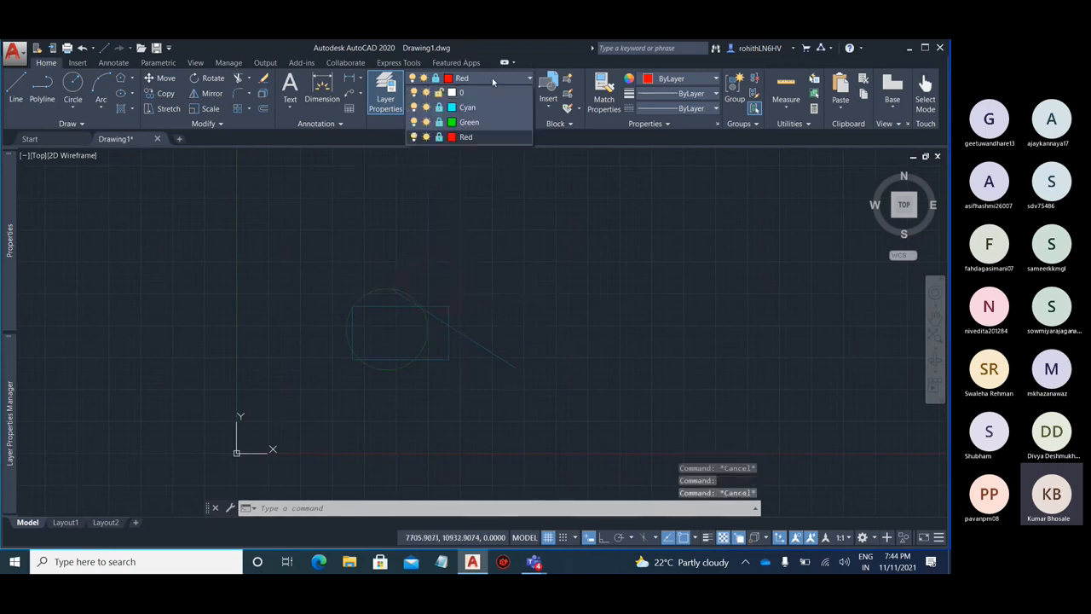
click(439, 137)
click(439, 122)
click(439, 108)
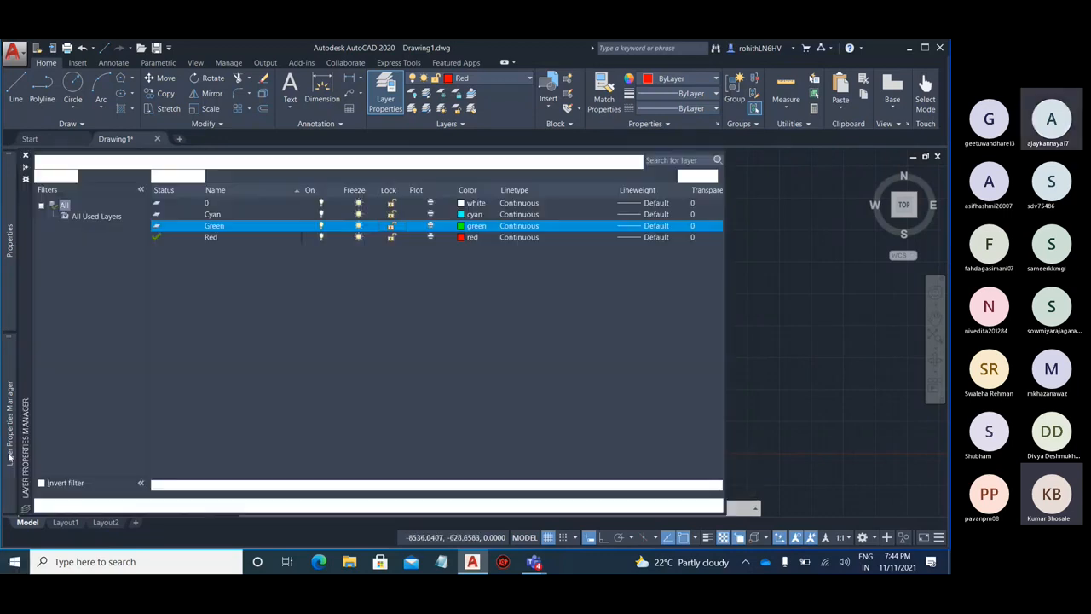
mouse_move(9, 458)
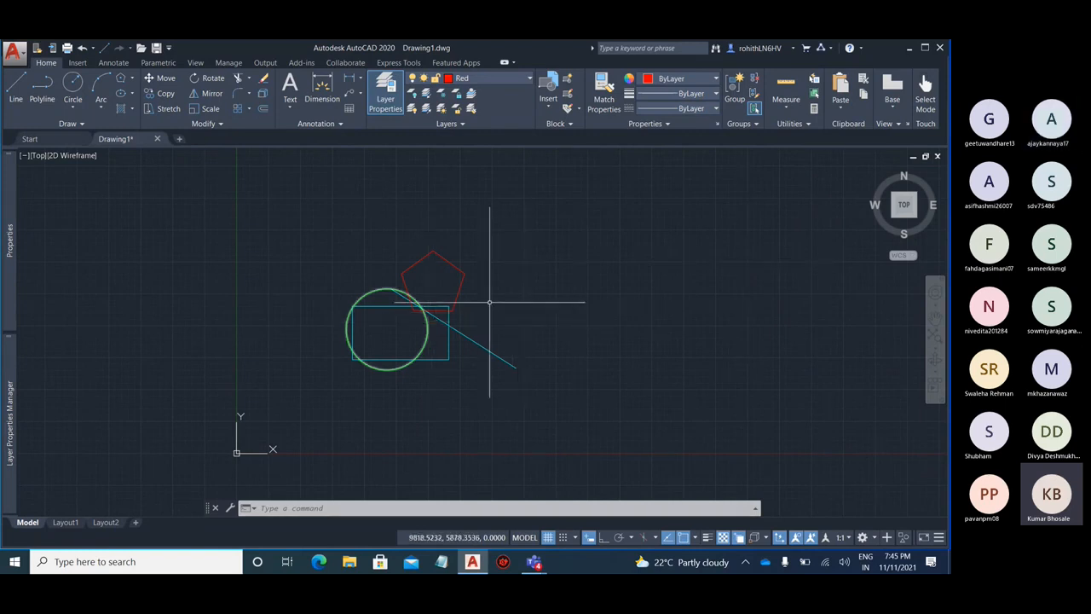
- Select the red pentagon and examine its grips on the unlocked layer
click(458, 269)
scroll(458, 269, up, 5)
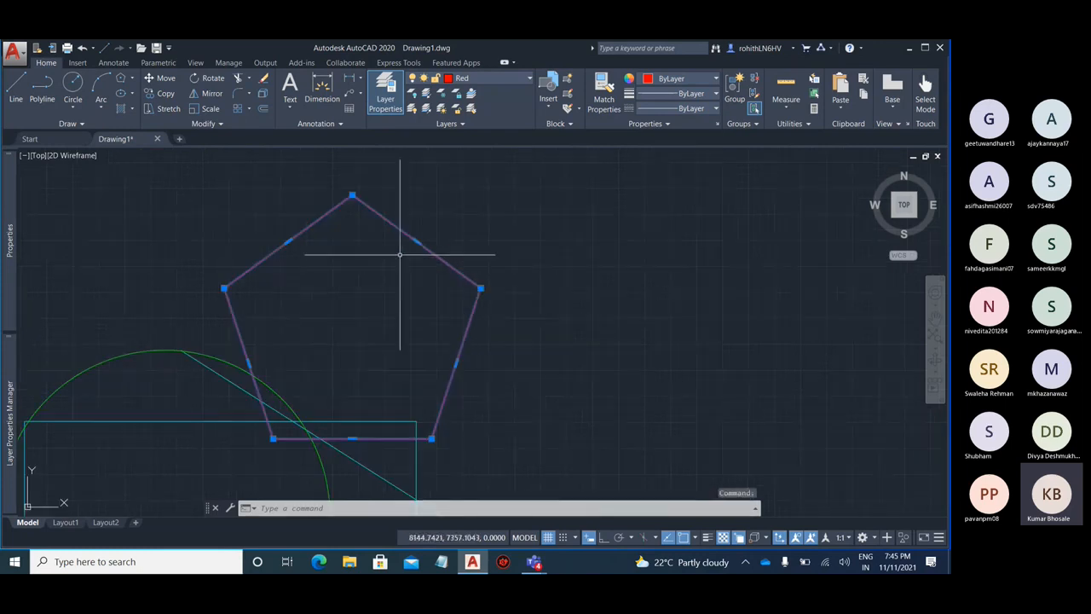
scroll(400, 254, down, 4)
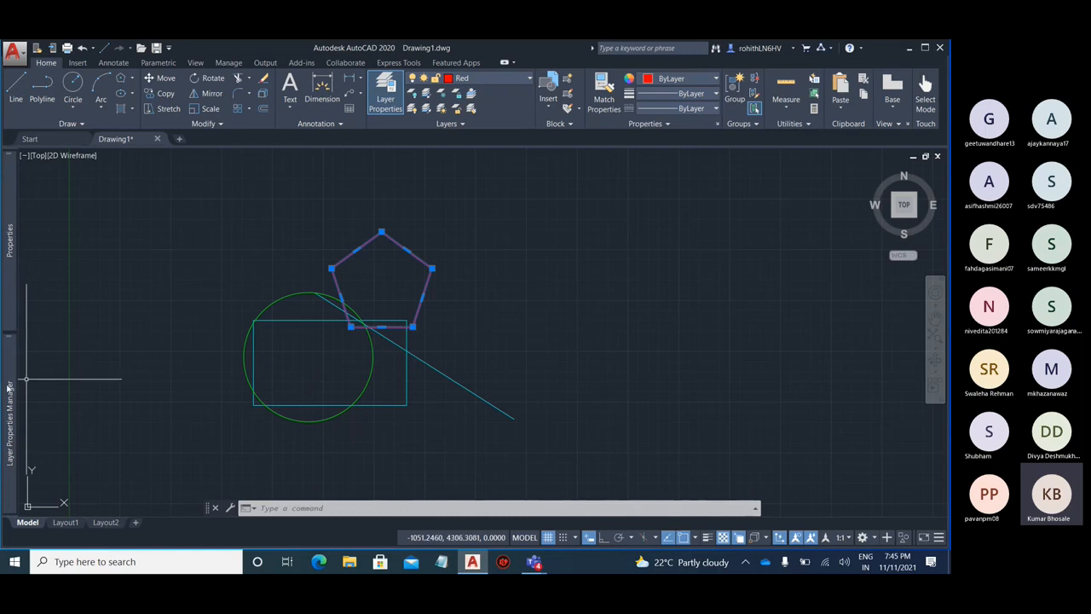
- Lock the Red layer and test it by selecting all the coloured shapes with a crossing window
mouse_move(10, 386)
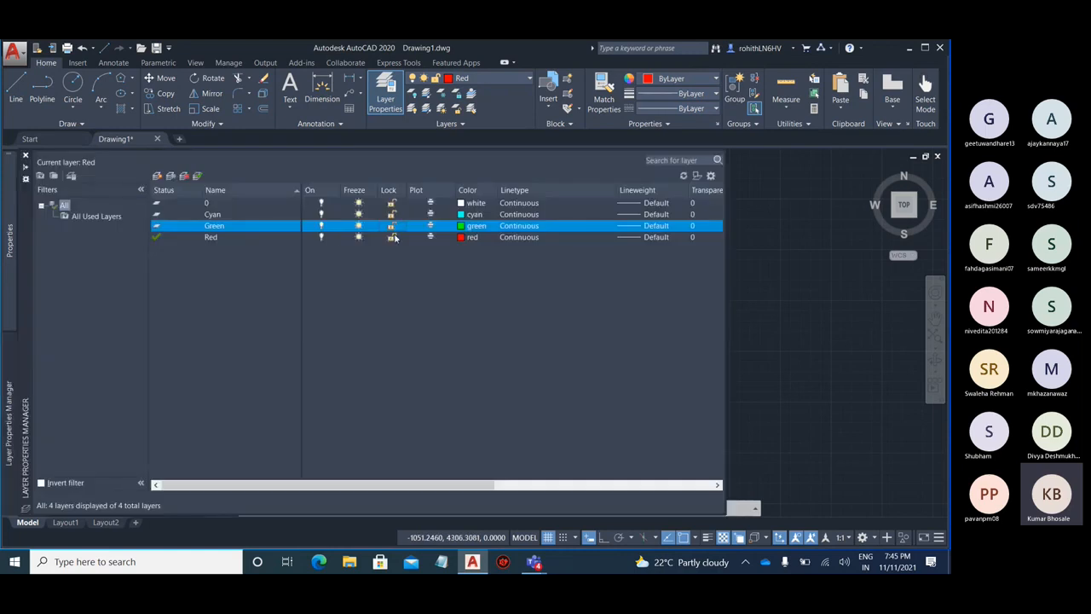
click(393, 238)
scroll(506, 330, down, 2)
click(707, 426)
click(227, 236)
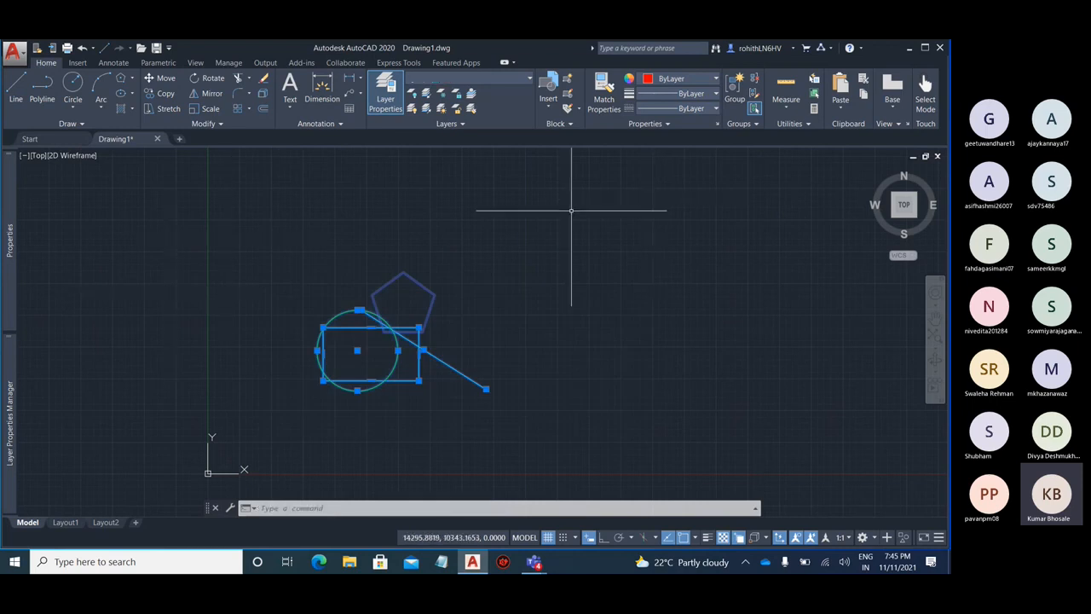
scroll(440, 297, up, 3)
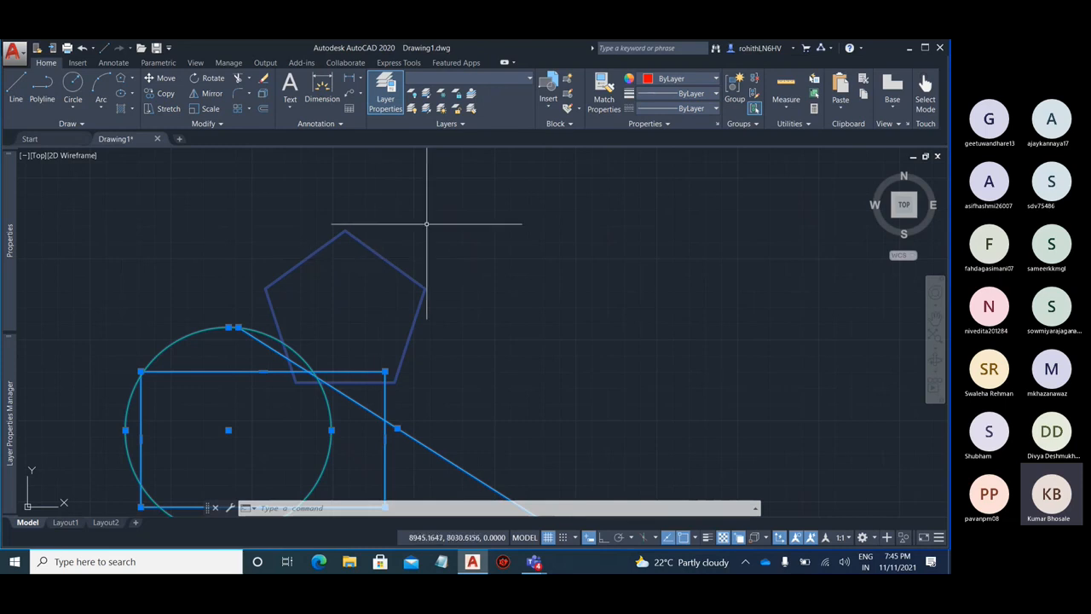
scroll(427, 224, down, 4)
key(Escape)
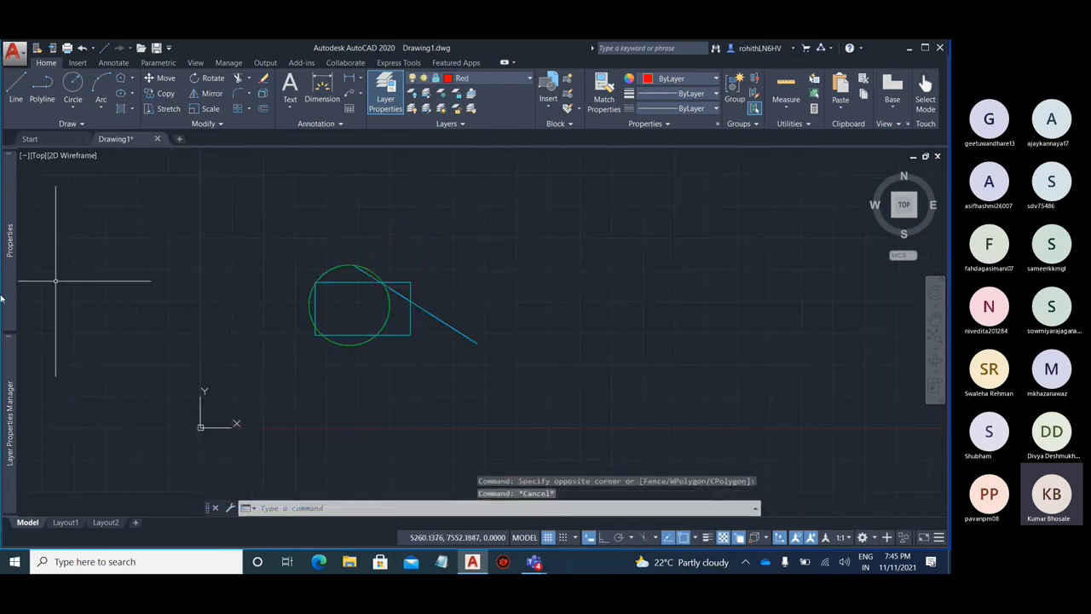
- Unlock the Red layer and turn off plotting for the Red, Green and Cyan layers
mouse_move(10, 395)
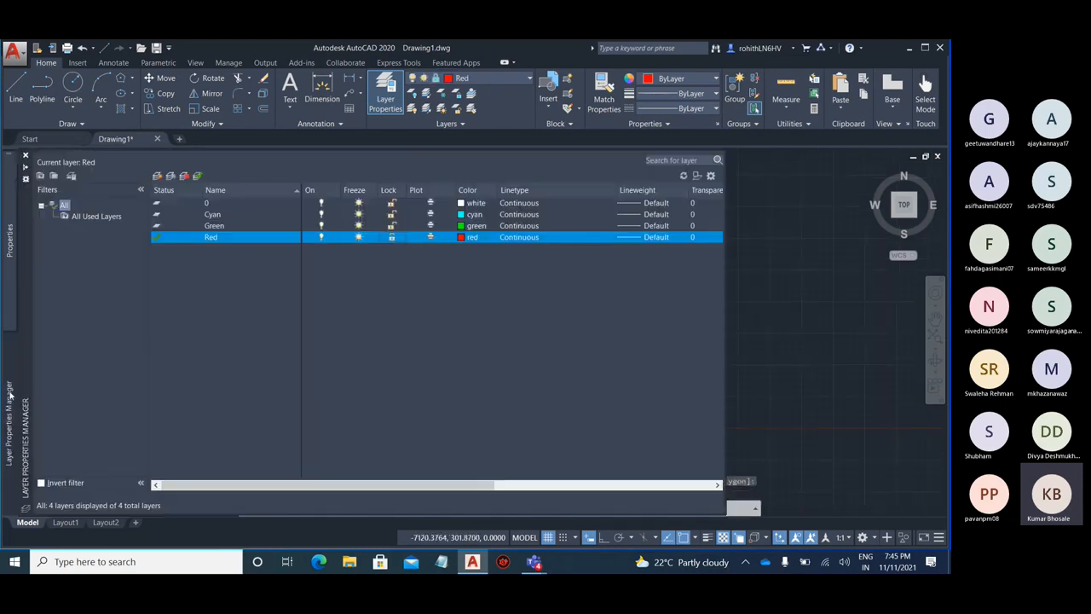
click(391, 238)
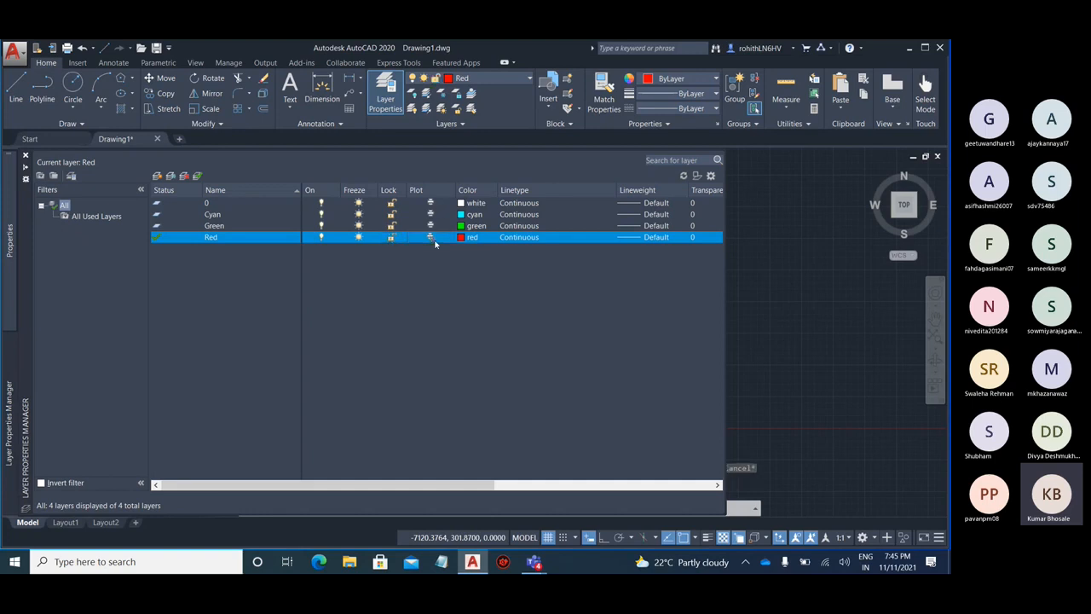
click(430, 236)
click(430, 225)
click(431, 215)
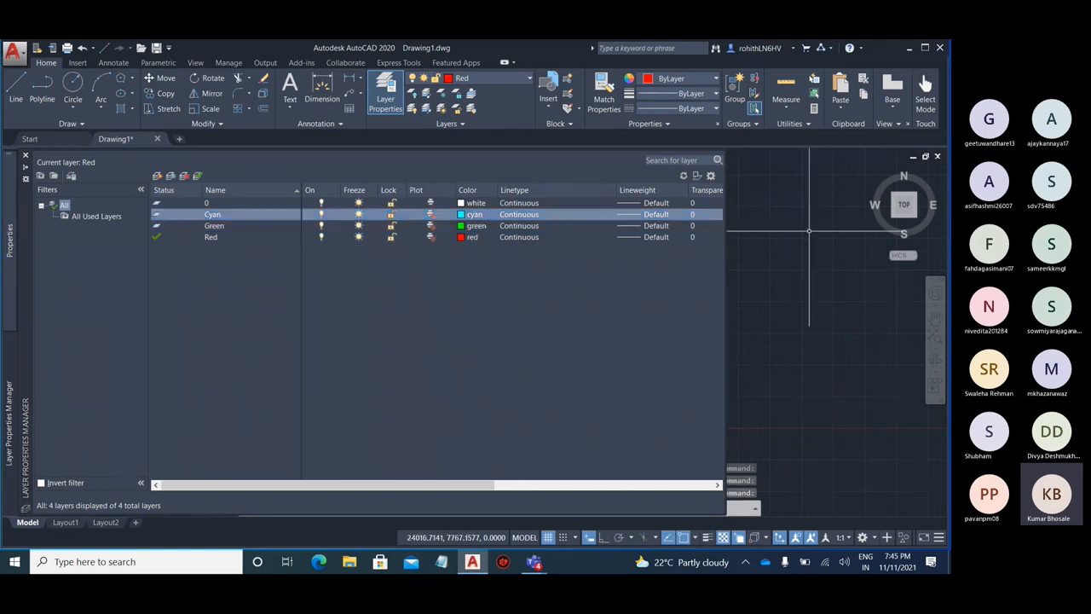
- Move the white ellipse and white line down and to the left, beside the coloured shapes near the origin
scroll(486, 333, down, 6)
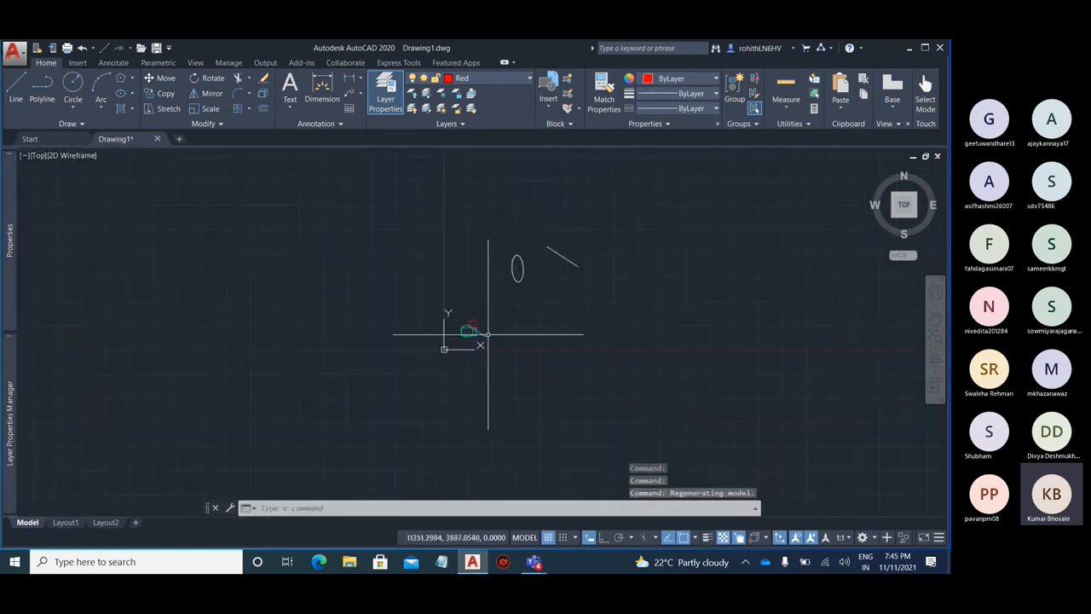
click(639, 303)
click(458, 216)
text(m)
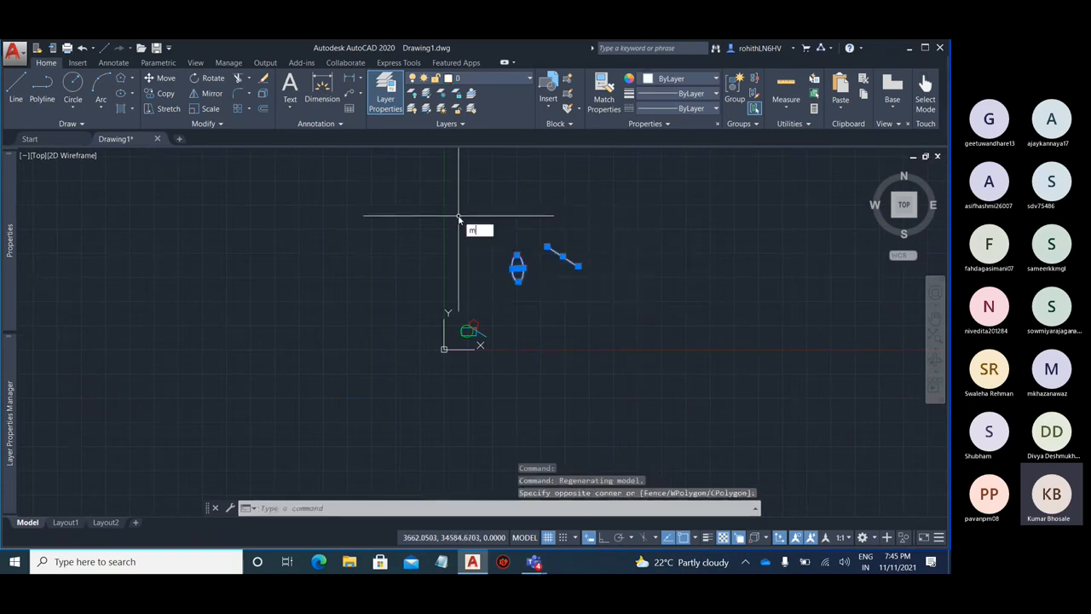
key(Return)
click(534, 284)
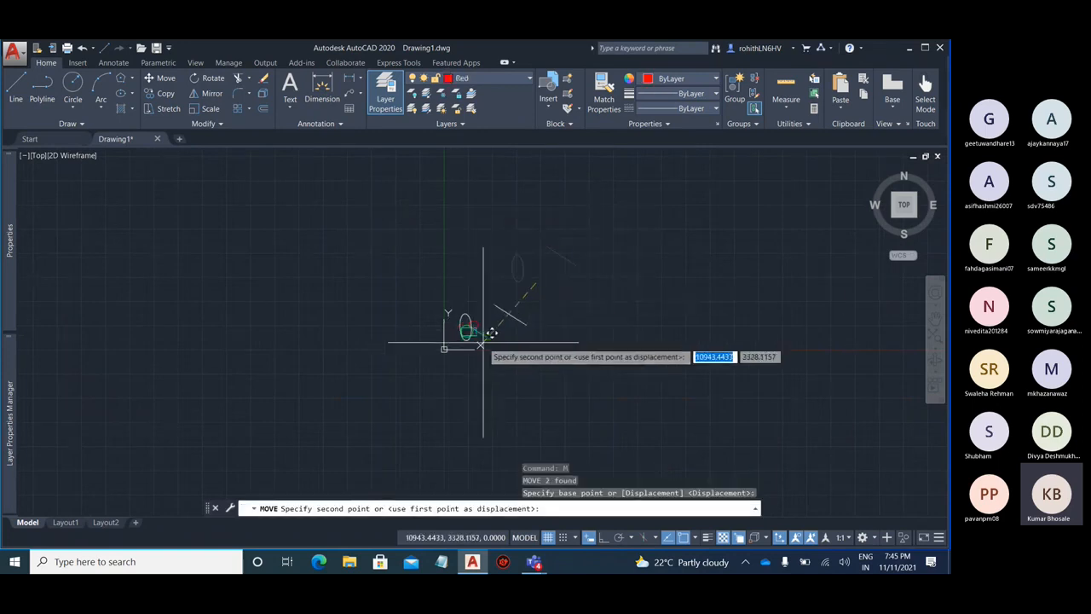
click(479, 333)
scroll(453, 326, up, 6)
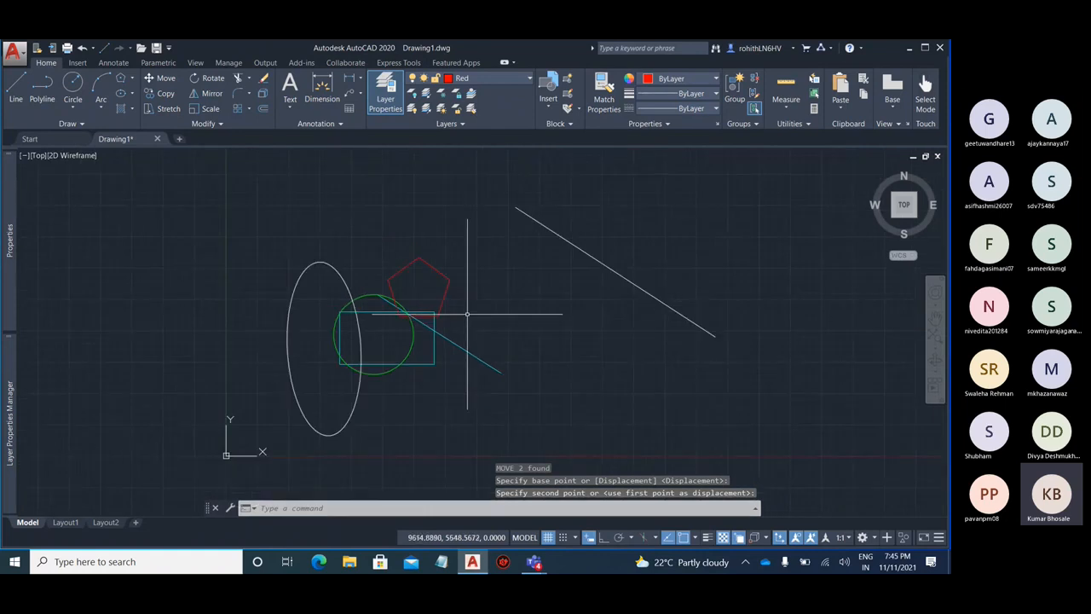
- Open Layout1 and examine the shapes inside its viewport
click(66, 521)
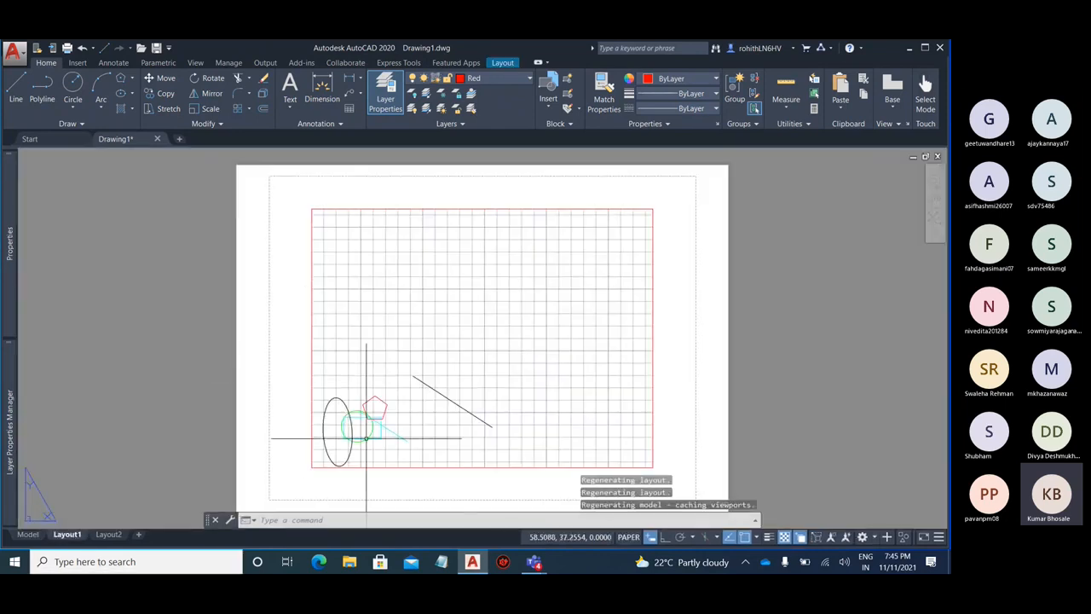
scroll(365, 438, up, 6)
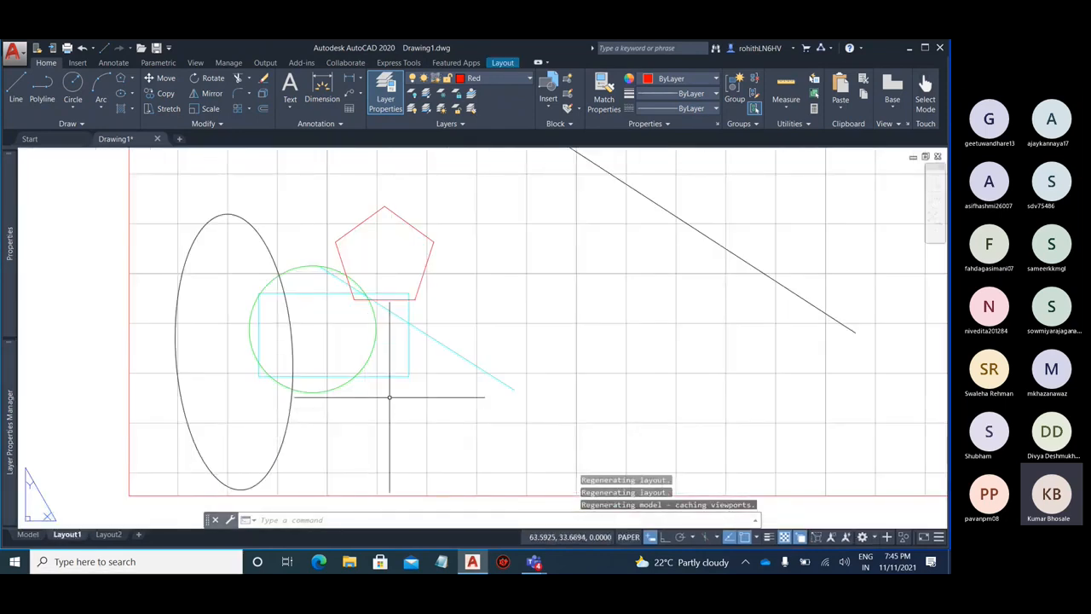
- Delete the existing viewport from the Layout1 sheet
scroll(370, 409, down, 6)
scroll(407, 345, up, 2)
scroll(407, 345, down, 2)
click(635, 254)
key(Delete)
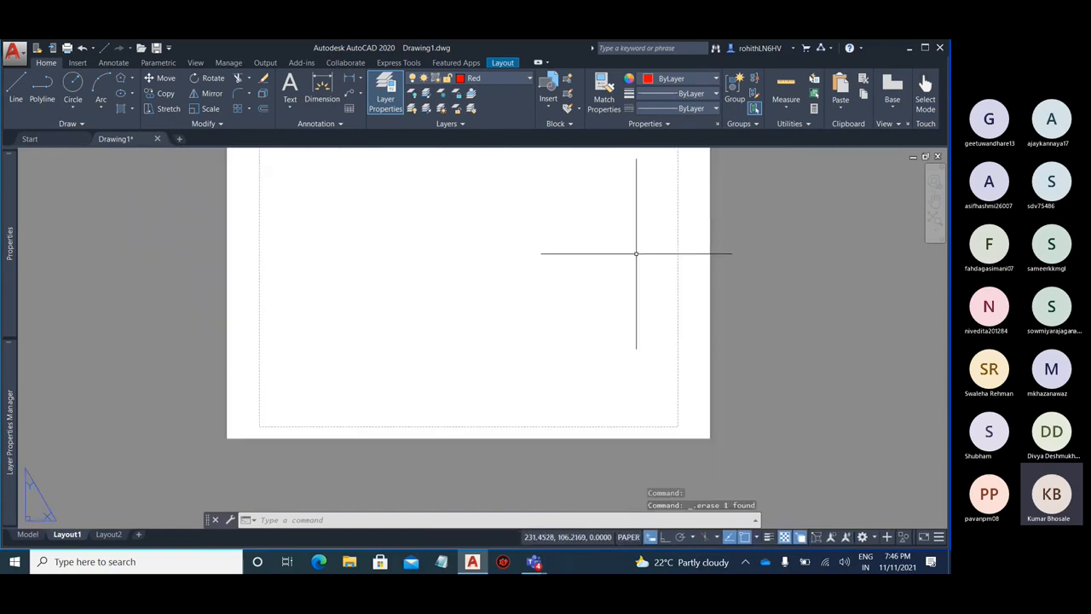
- Create a new rectangular viewport inside the printable area of the Layout1 sheet, leaving a margin on all sides
click(503, 63)
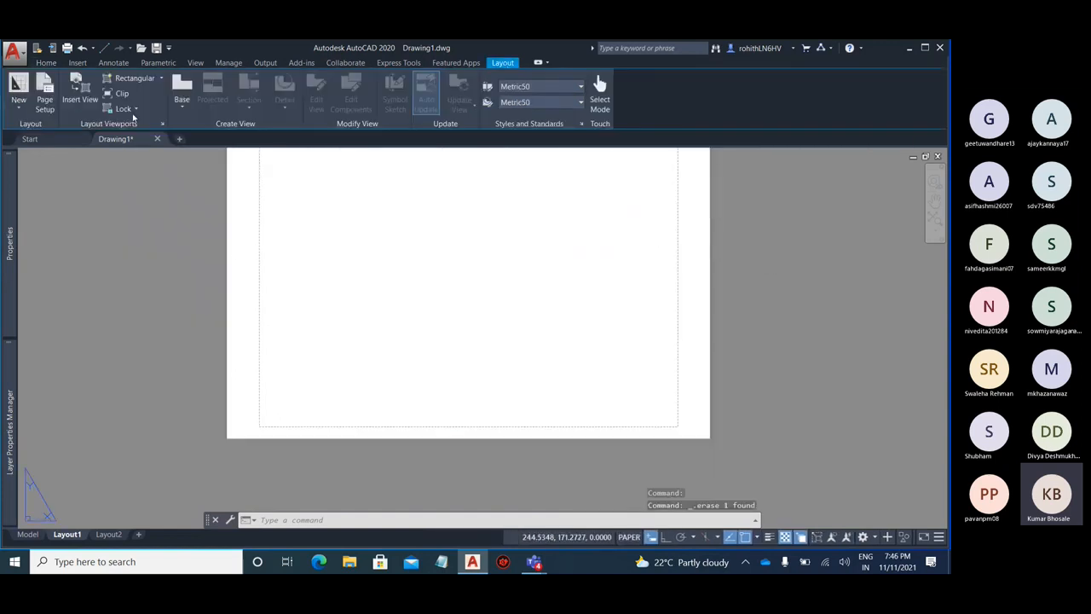
click(133, 78)
click(311, 193)
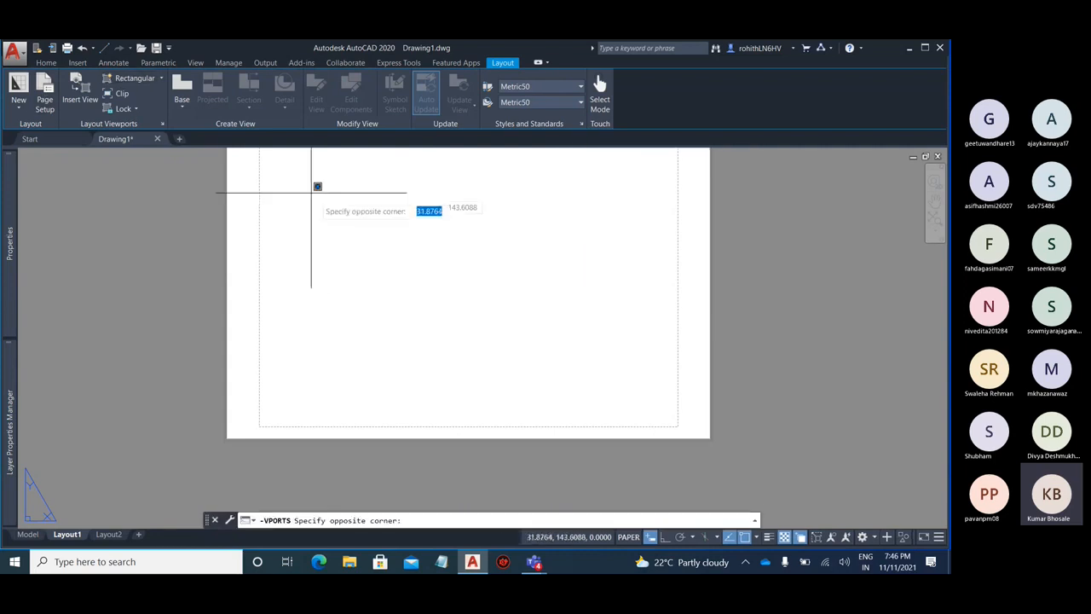
click(638, 388)
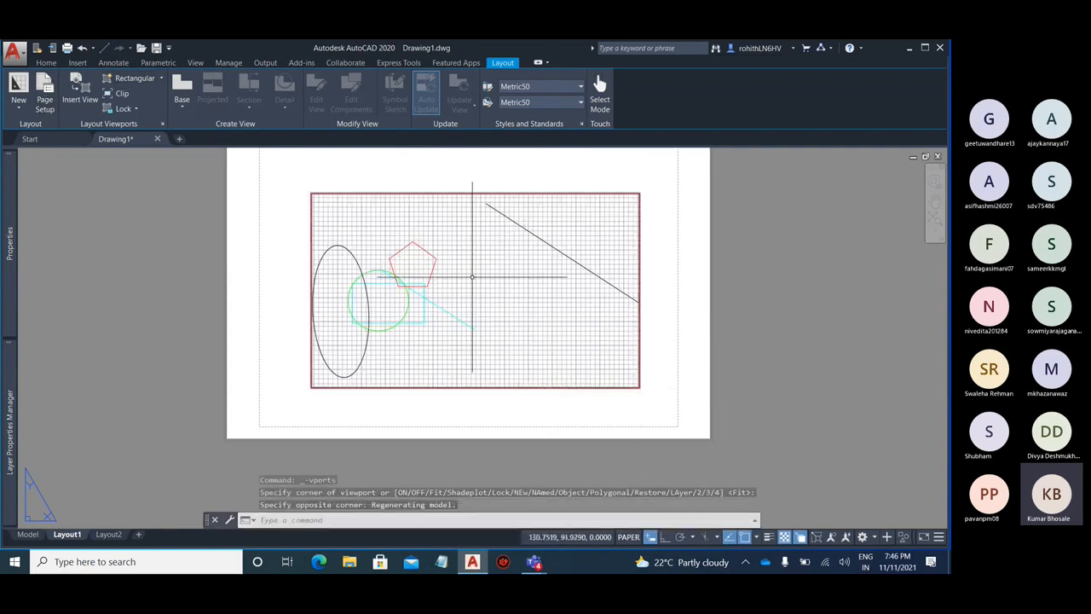
- Activate the new viewport, turn off its grid display and return to paper space
scroll(475, 278, up, 2)
double_click(533, 313)
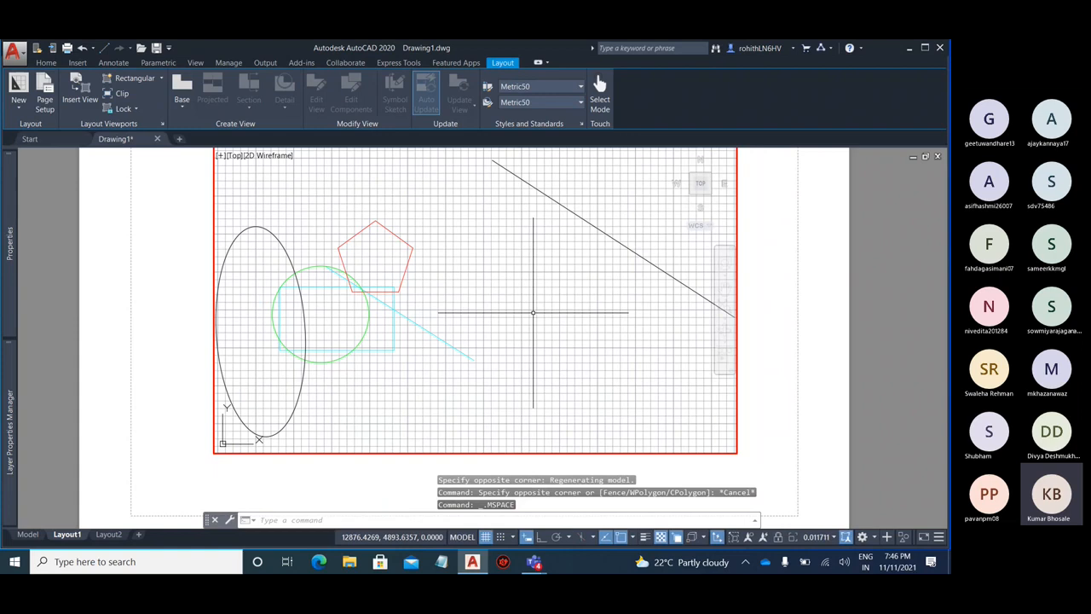
key(F7)
scroll(499, 331, down, 2)
scroll(500, 331, up, 2)
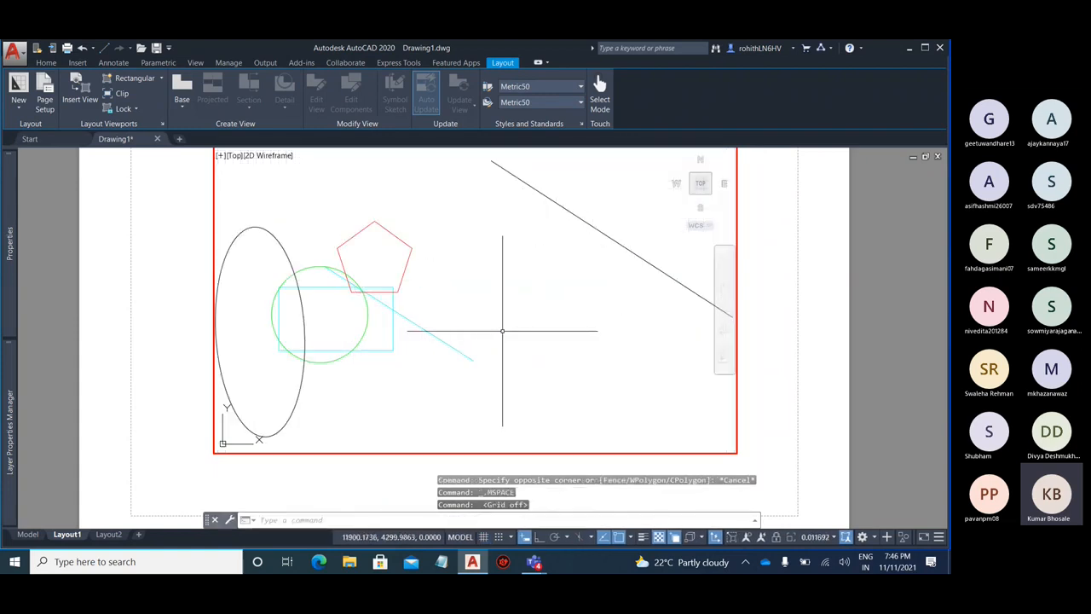
double_click(776, 257)
scroll(493, 372, down, 2)
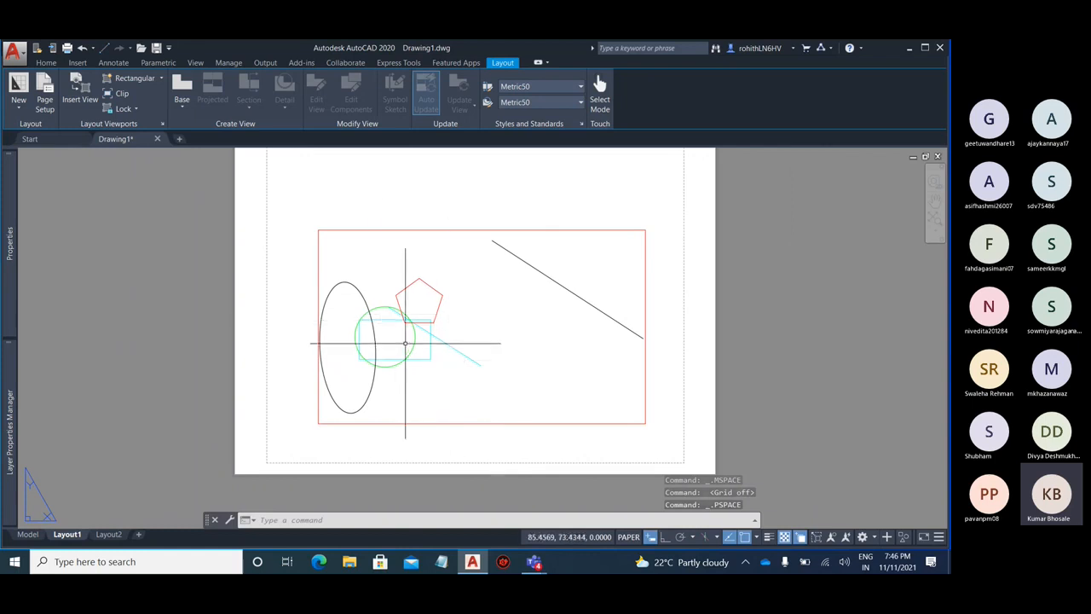
- Preview the Layout1 plot using the Bluebeam PDF plotter, then close the preview and cancel plotting
mouse_move(34, 535)
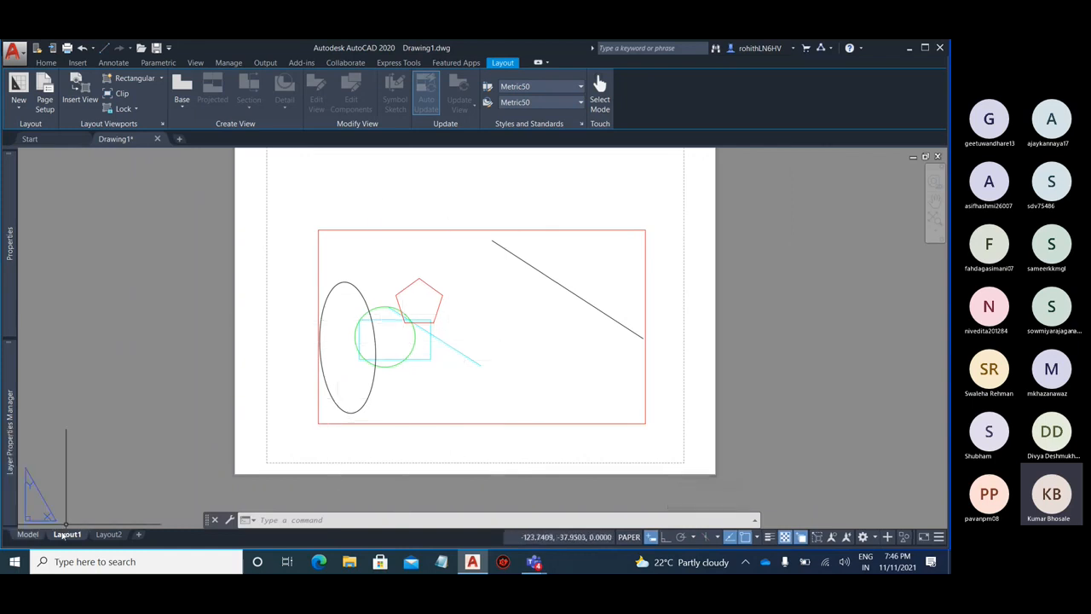
right_click(69, 534)
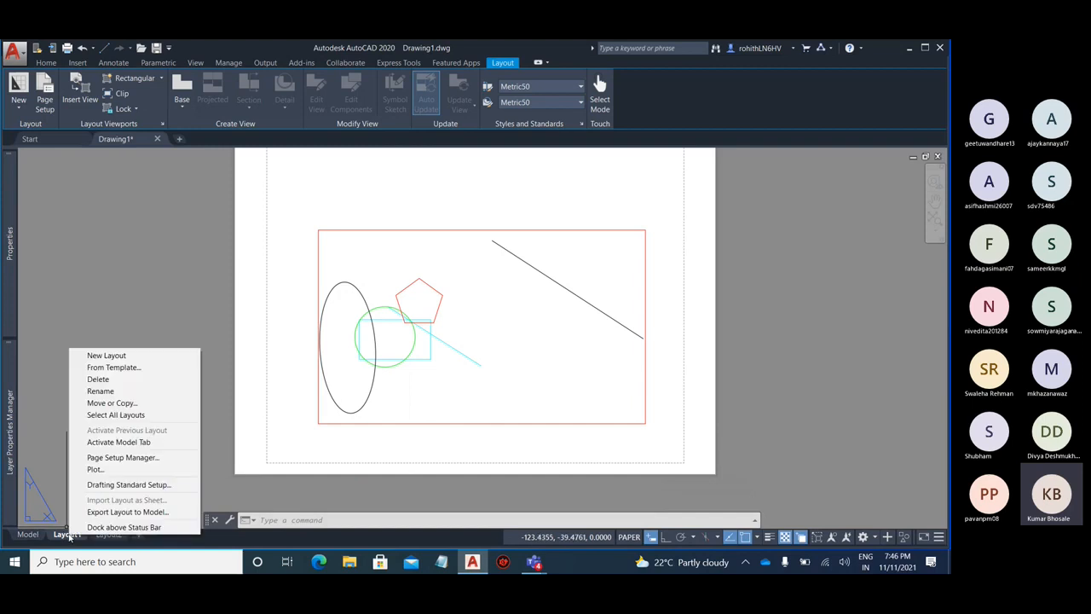
click(123, 468)
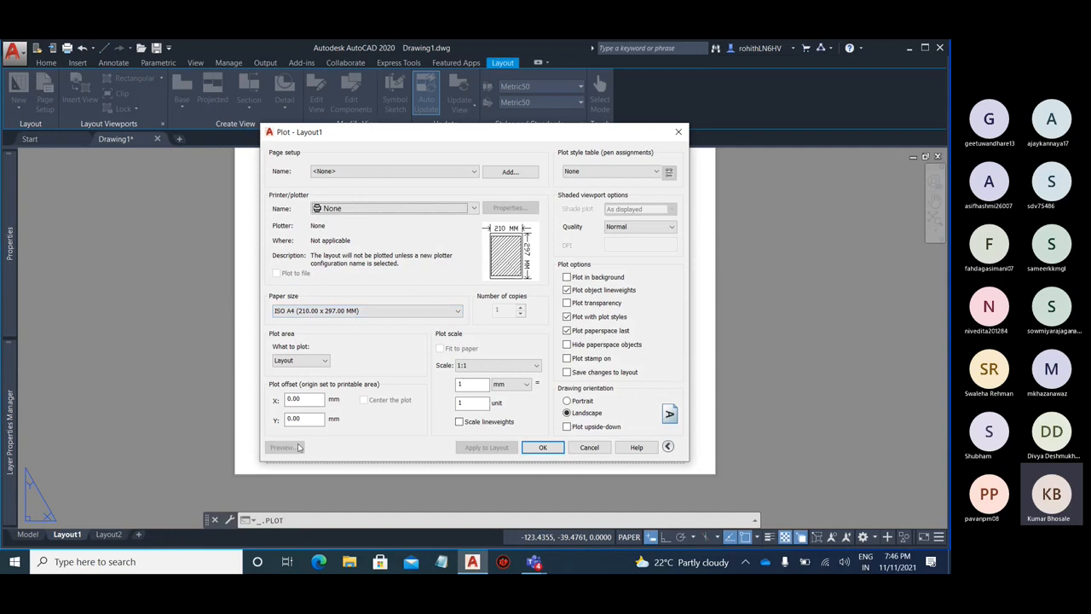
click(398, 313)
click(417, 210)
click(417, 209)
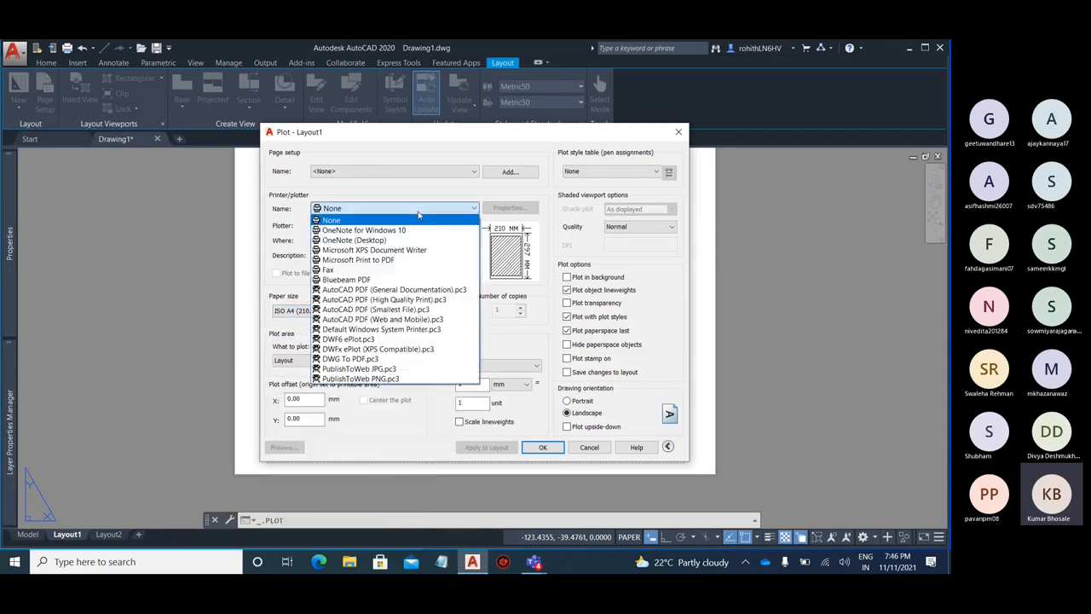
click(366, 280)
click(283, 447)
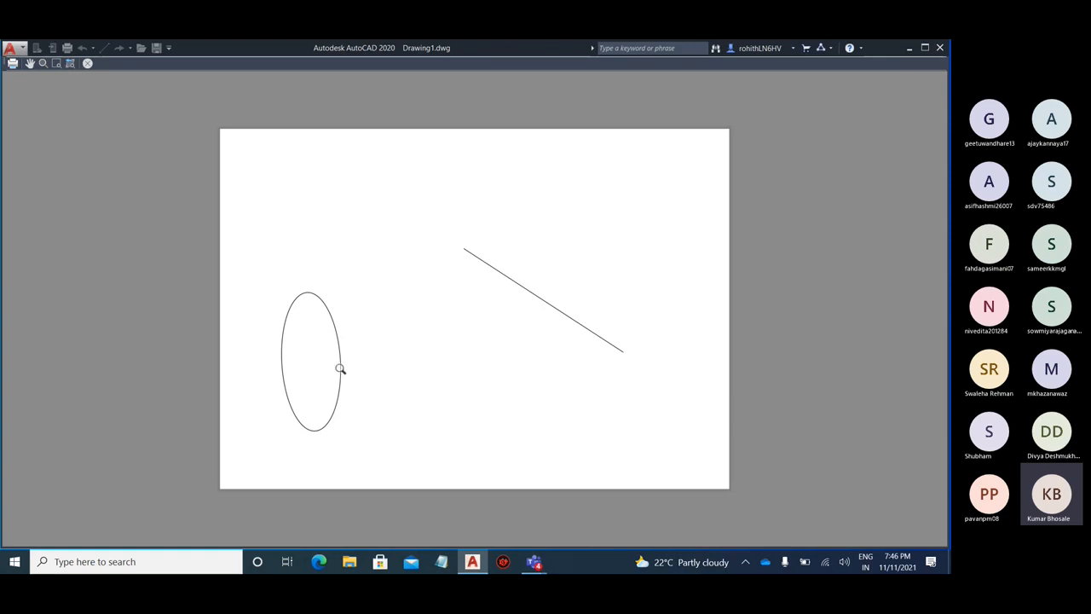
click(87, 63)
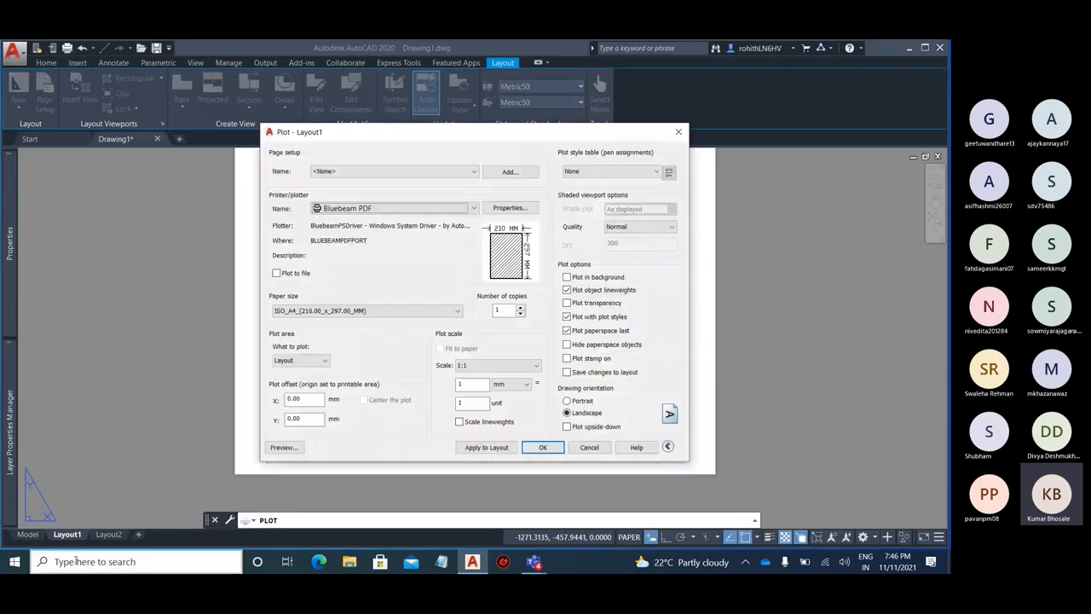
click(588, 447)
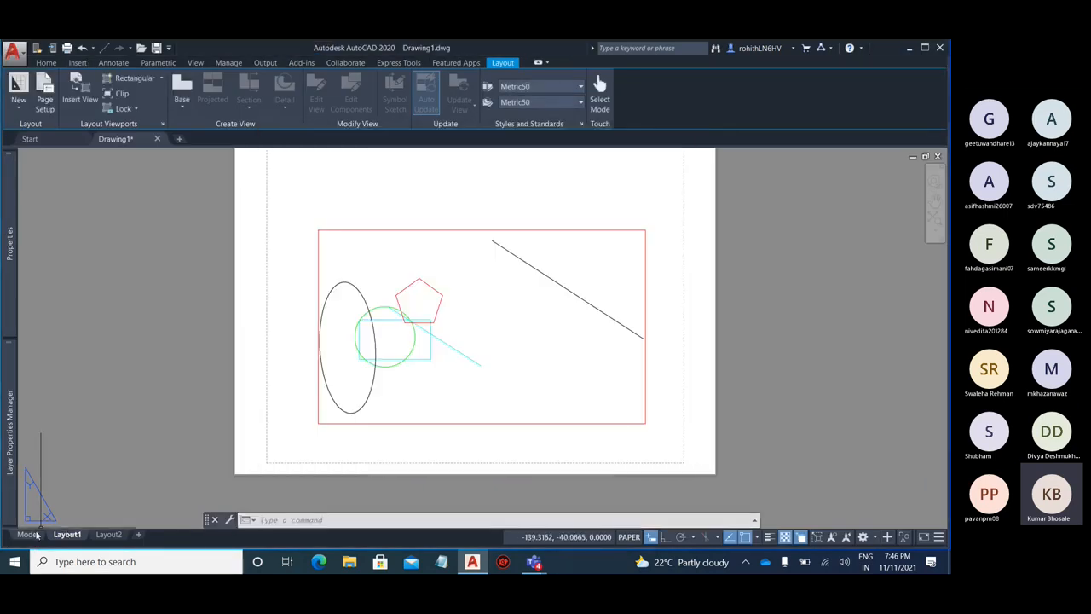
- Return to model space and re-enable plotting for the Cyan, Green and Red layers, toggling plotting of layer 0 off and on
click(37, 535)
click(385, 94)
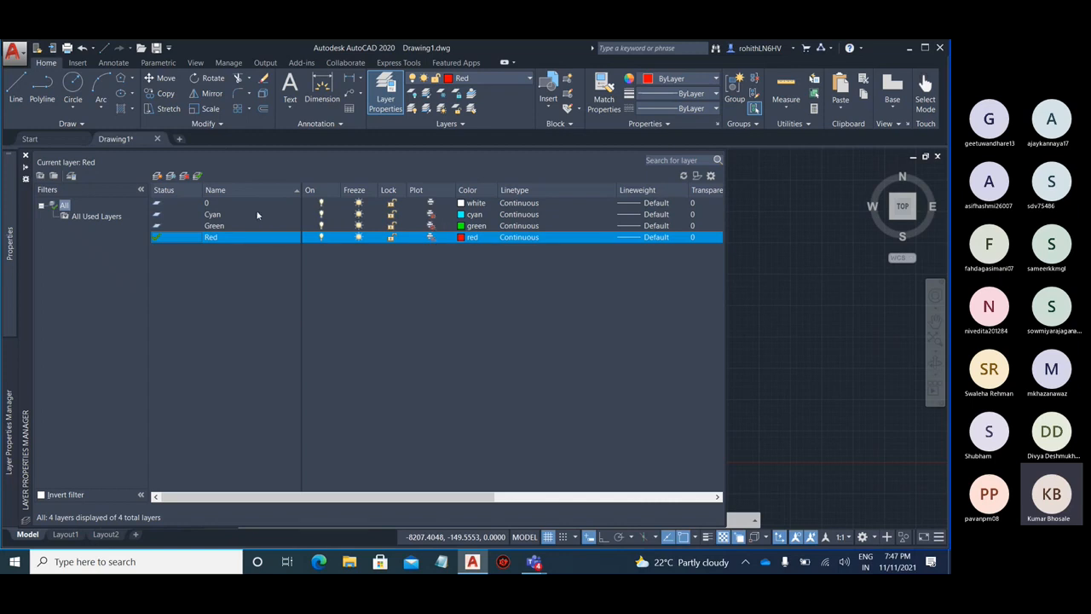
click(431, 203)
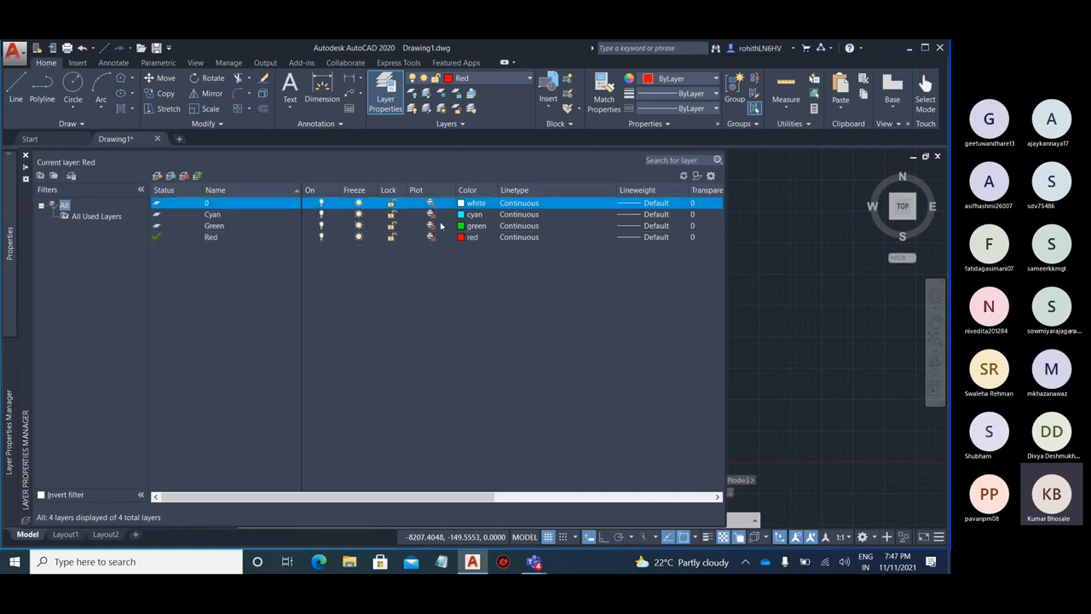
click(431, 214)
click(432, 225)
click(431, 237)
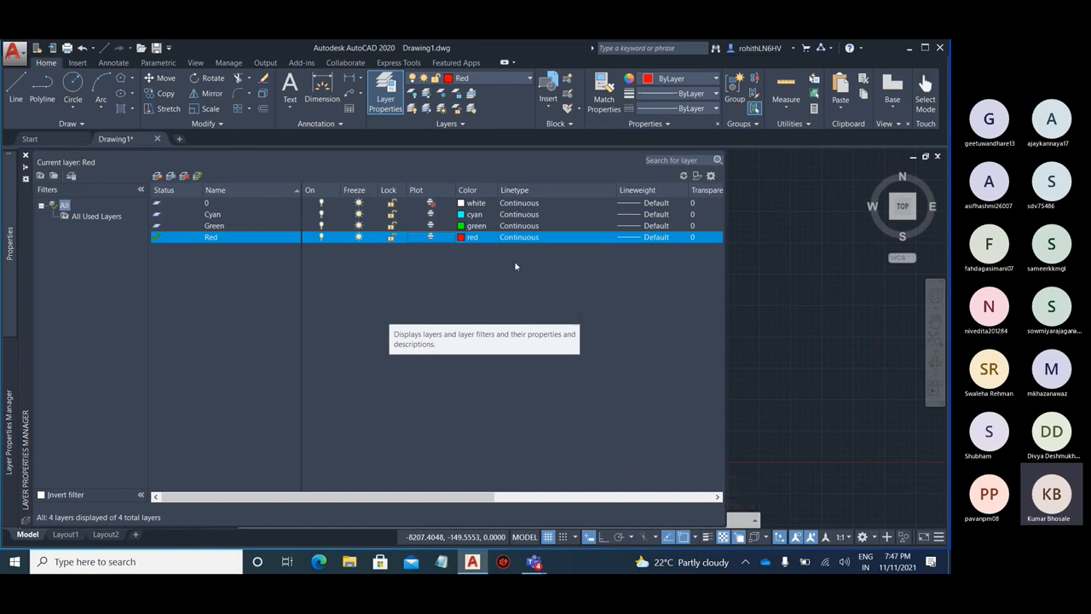
click(432, 203)
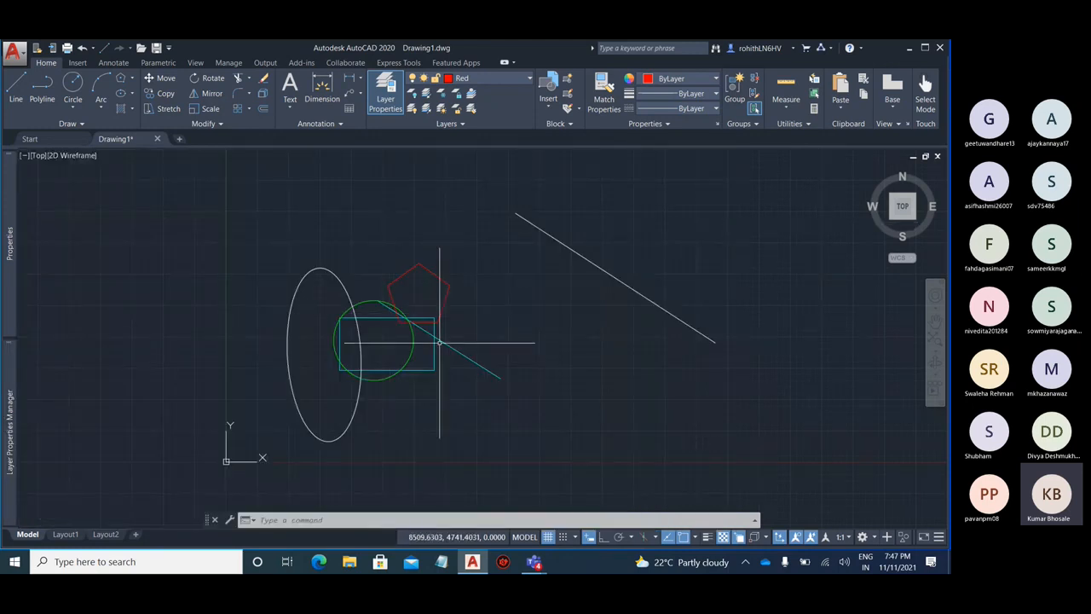
- Open the linetype selection for the Cyan layer and browse the linetypes available for loading
middle_drag(489, 325, 399, 331)
scroll(337, 332, up, 2)
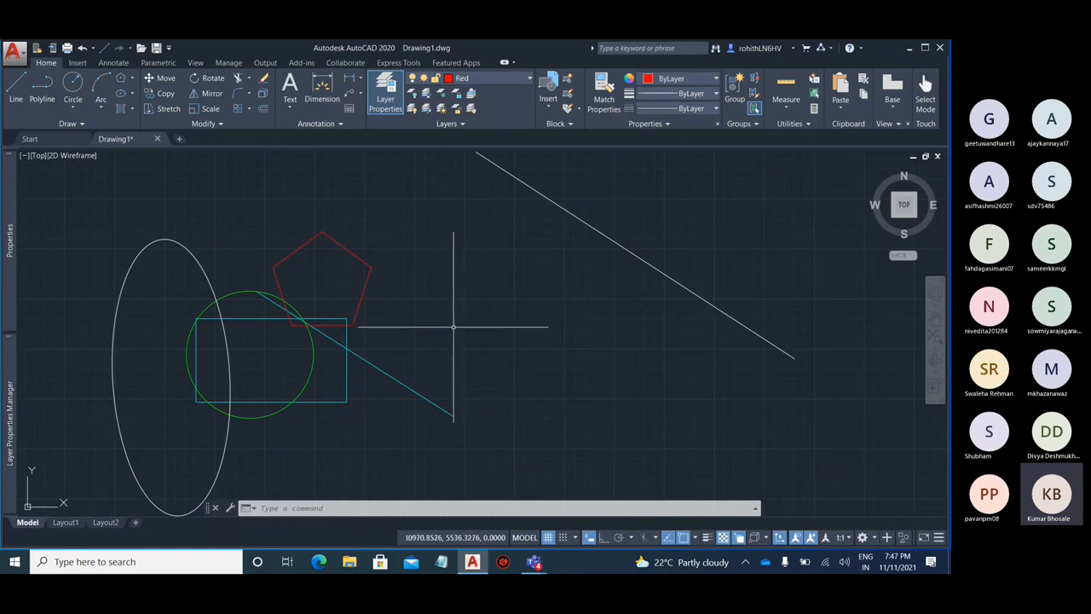
mouse_move(9, 340)
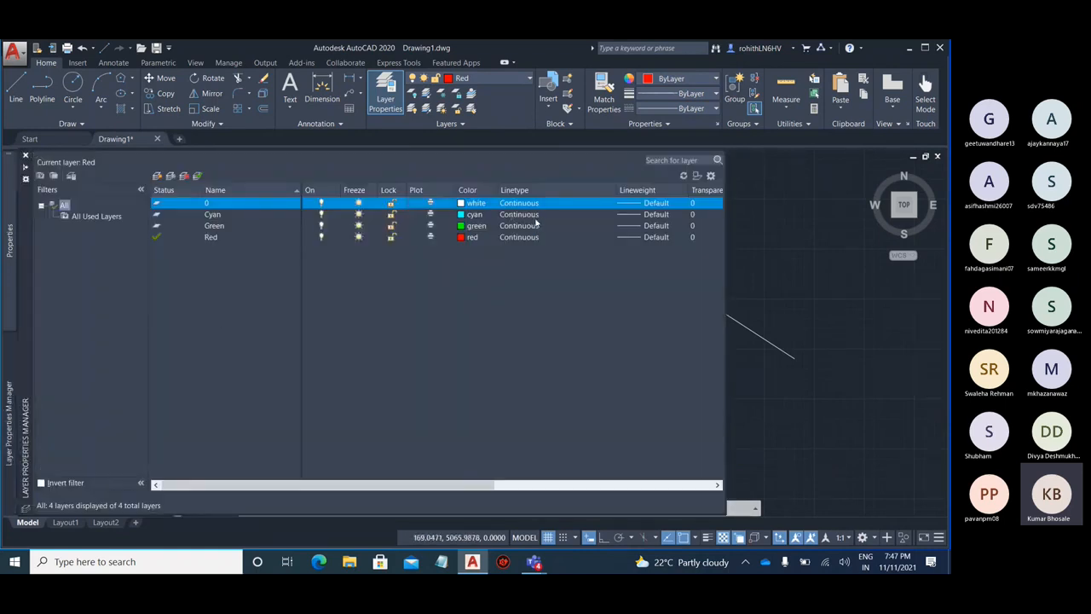
click(533, 220)
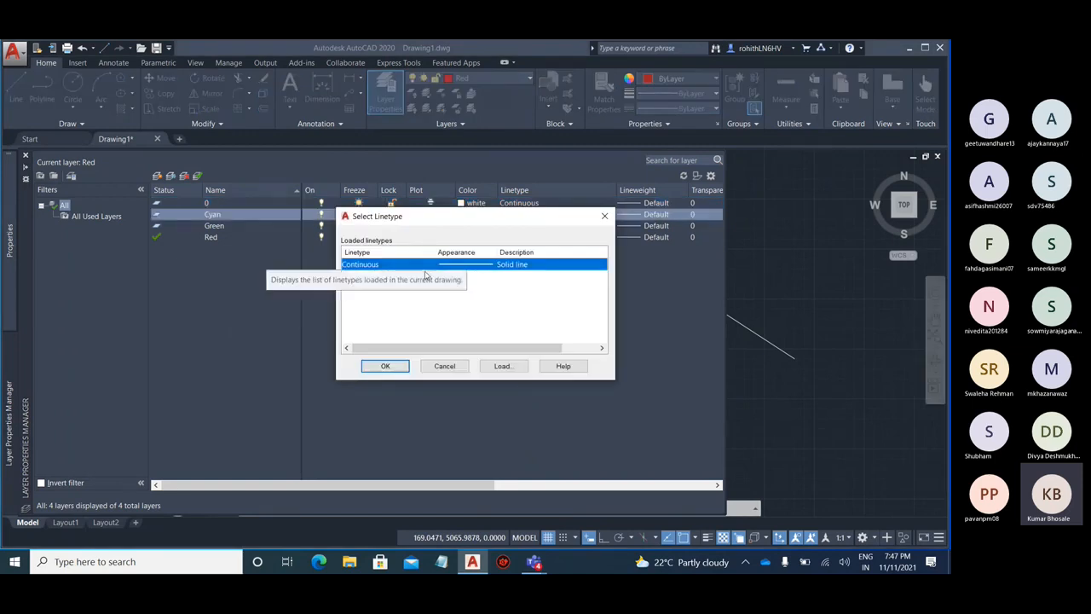
click(503, 365)
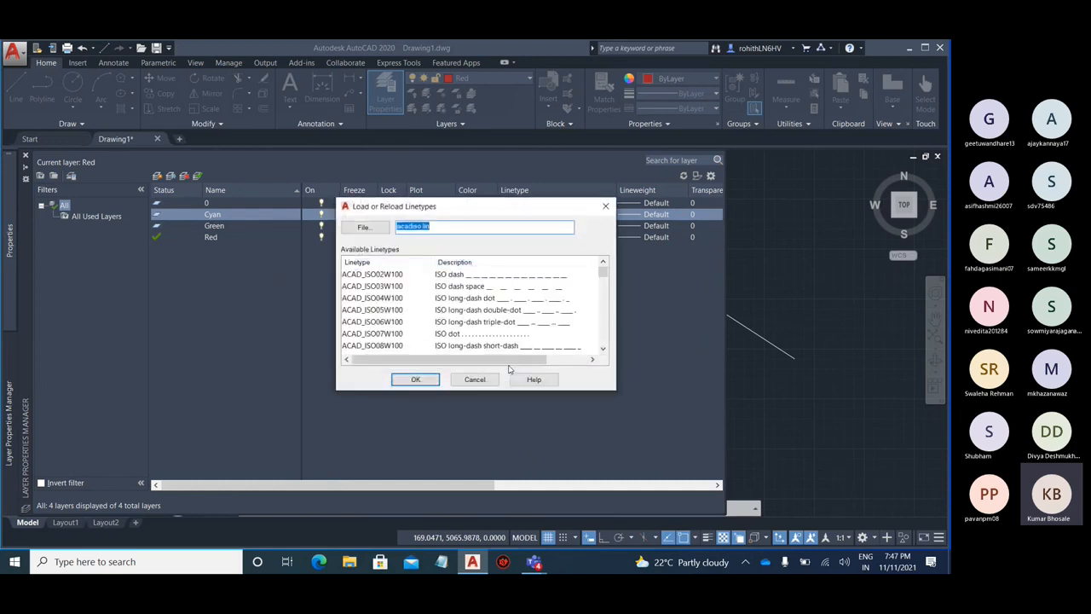
scroll(503, 304, down, 4)
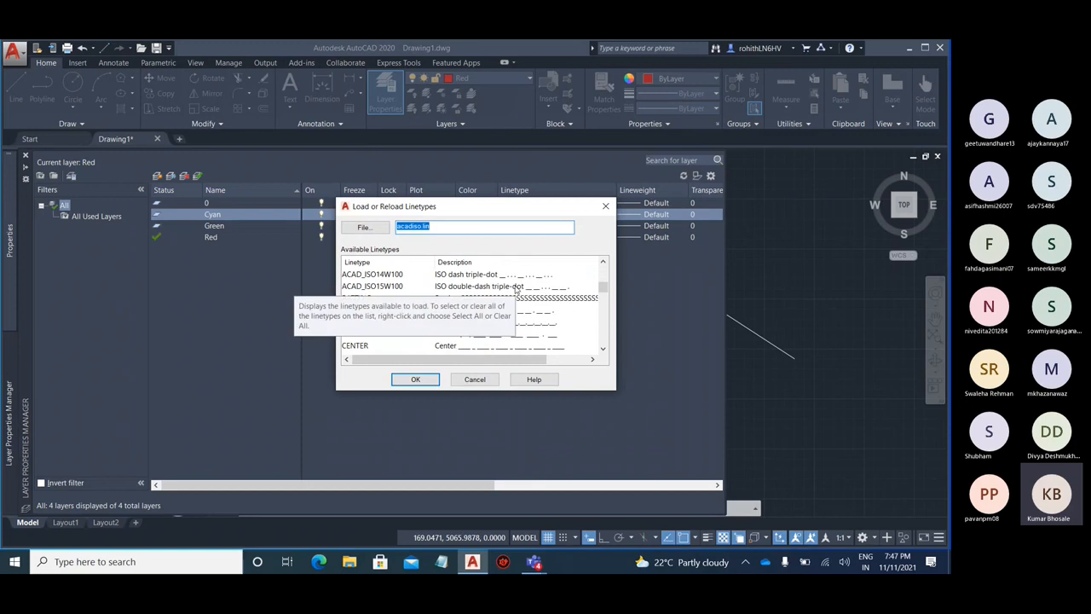
scroll(515, 290, down, 12)
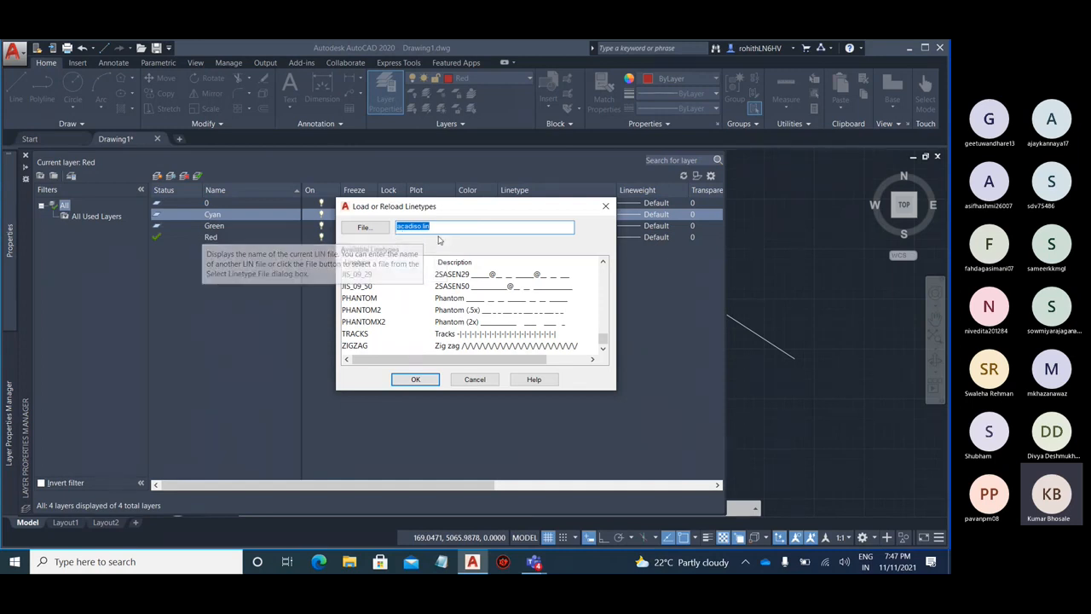
- Compare the acad and acadiso linetype files and open acadiso as the source for loading linetypes
click(363, 228)
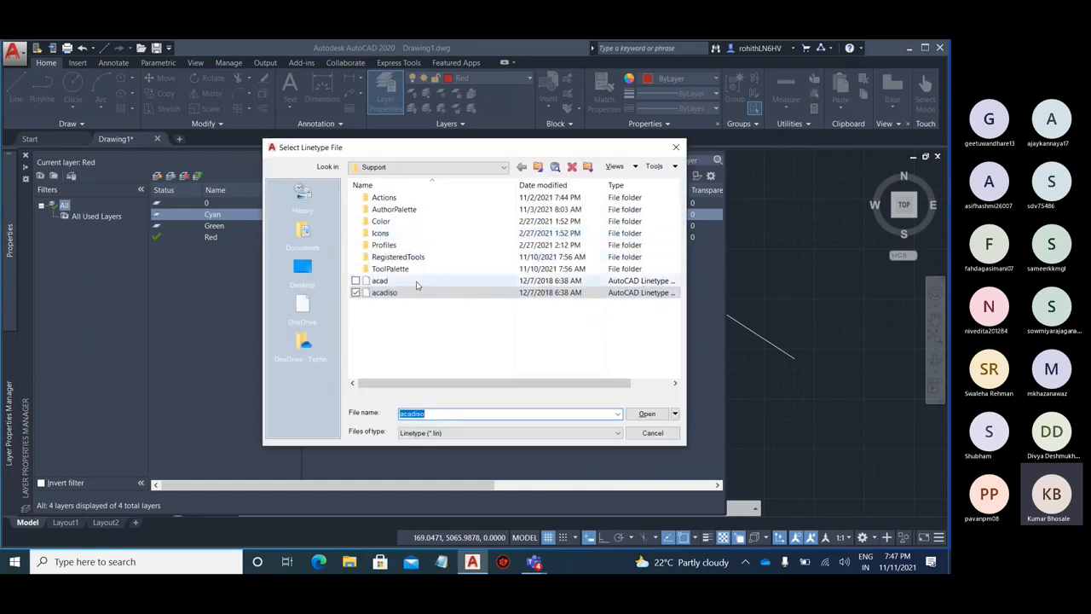
click(419, 281)
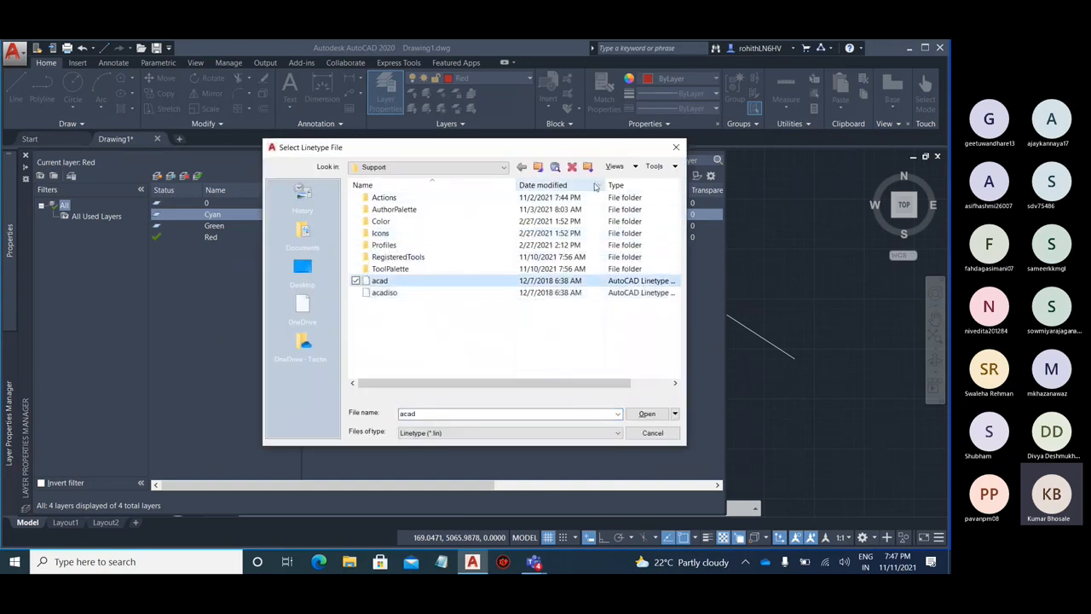
drag(603, 184, 563, 184)
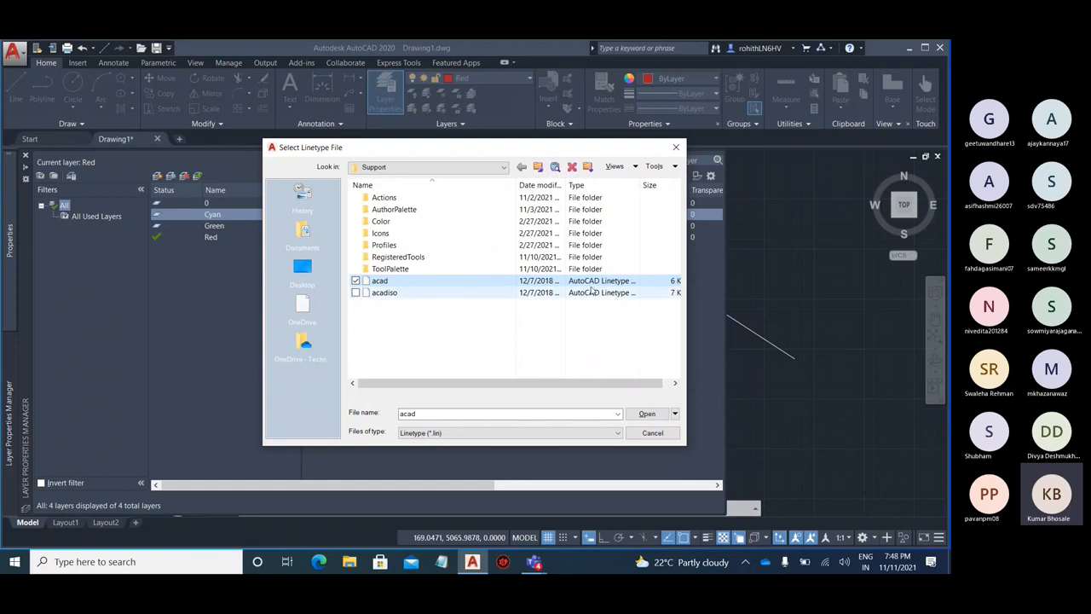
drag(565, 184, 619, 184)
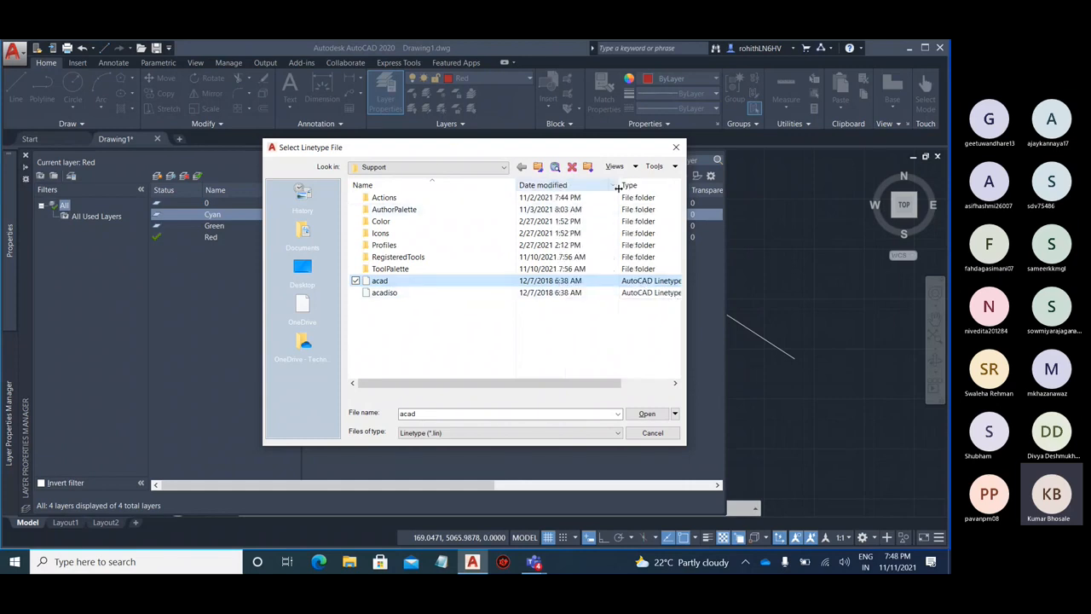
click(407, 294)
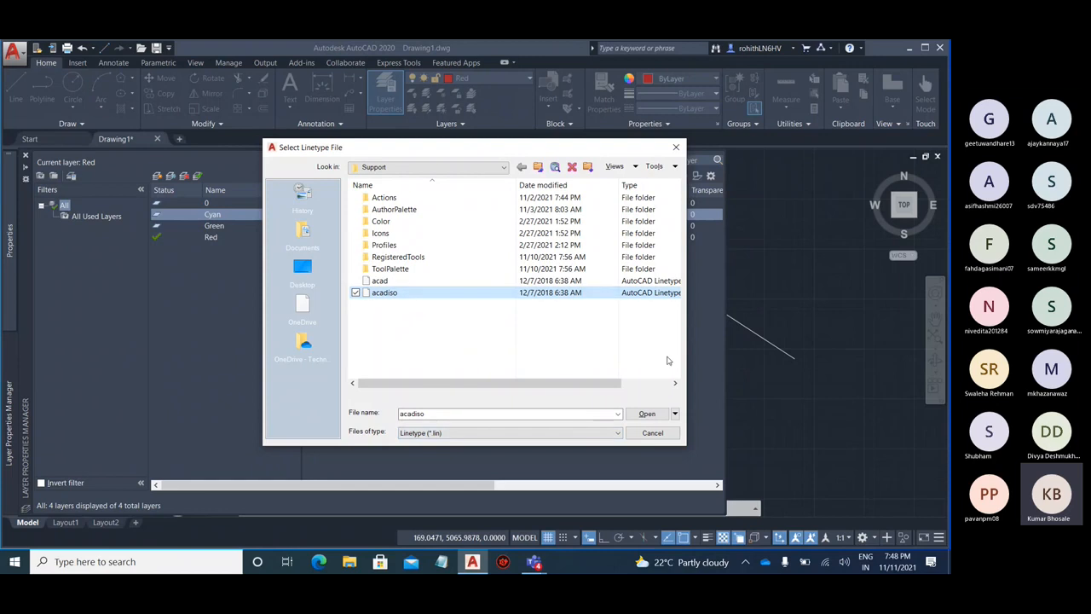
click(647, 413)
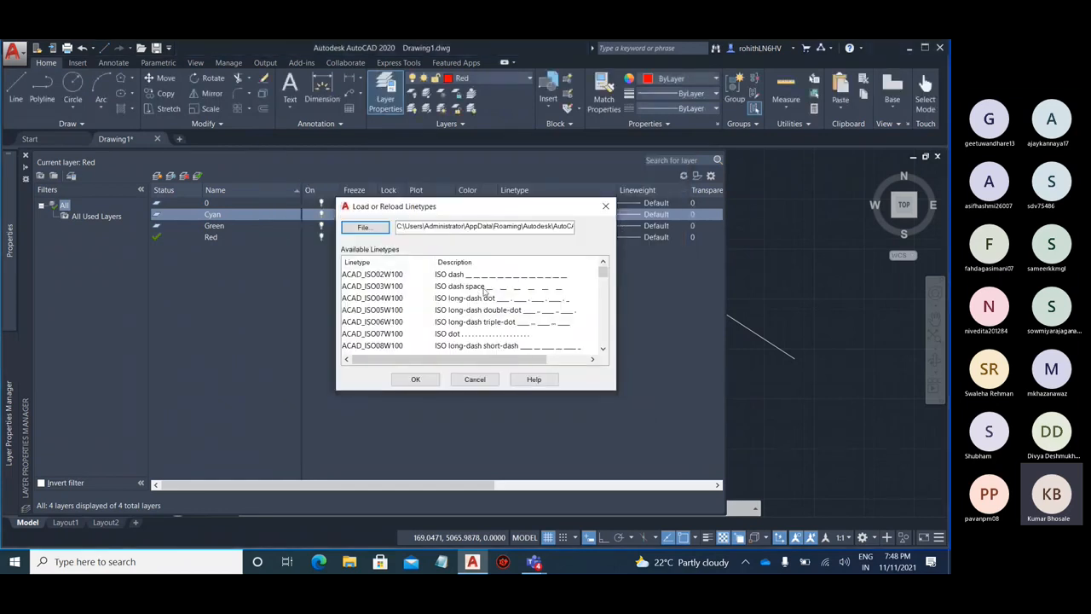
- Load the ACAD_ISO04W100, ACAD_ISO08W100, ACAD_ISO10W100, DASHDOT2, FENCELINE1 and ZIGZAG linetypes from the acadiso file
click(539, 301)
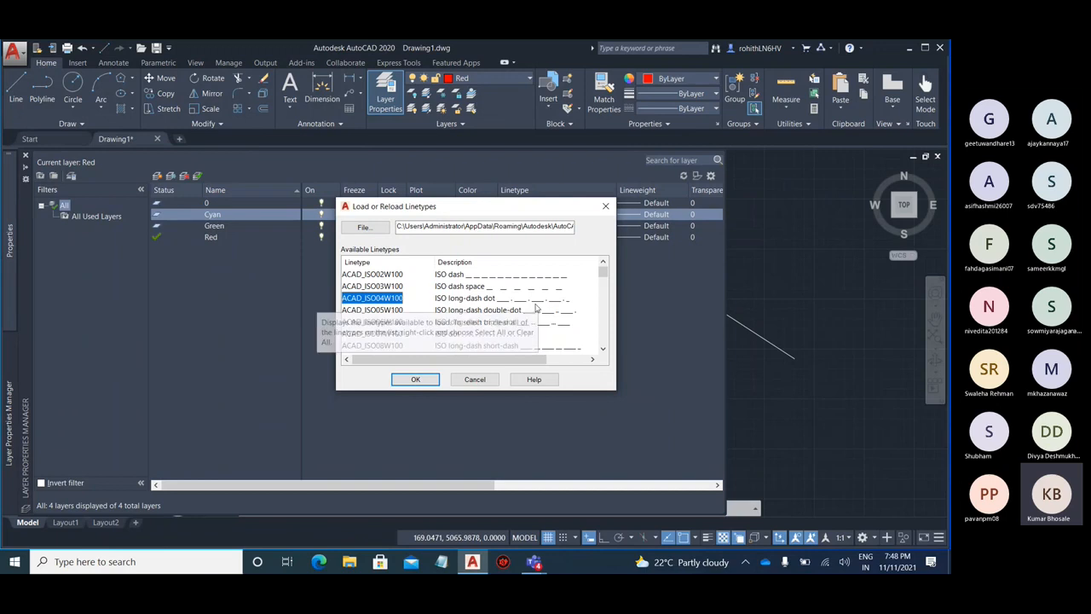
scroll(562, 335, down, 1)
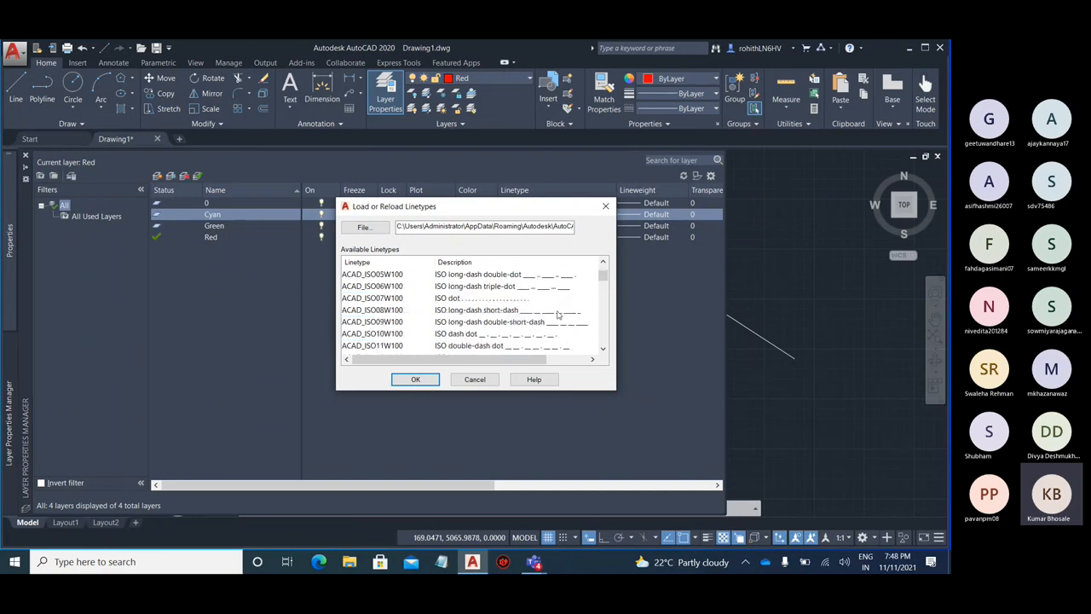
click(558, 312)
click(543, 335)
scroll(539, 311, down, 2)
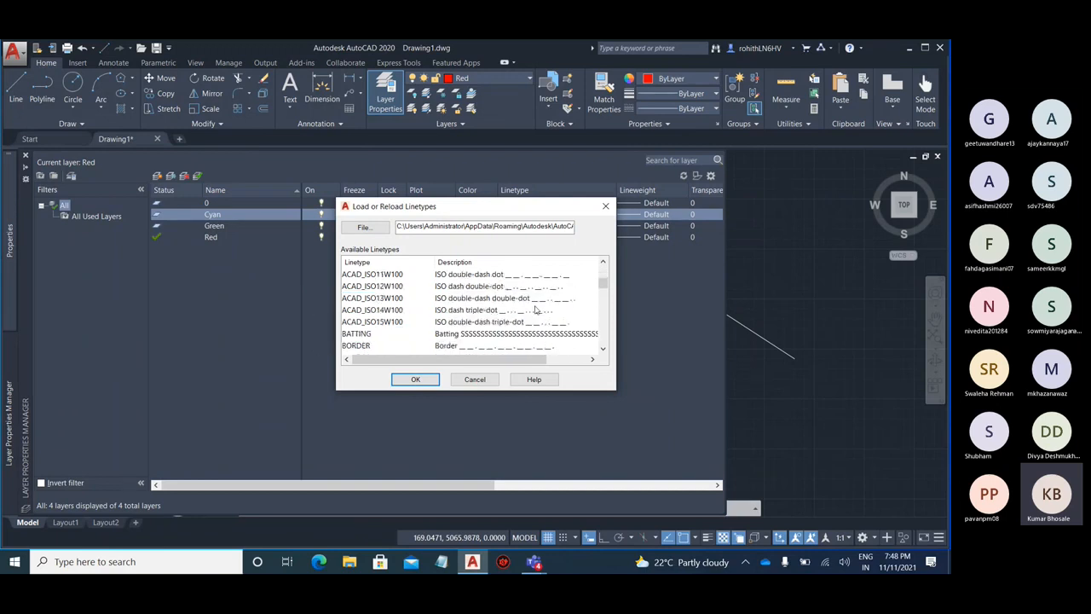
scroll(531, 318, down, 3)
click(522, 323)
scroll(535, 312, down, 4)
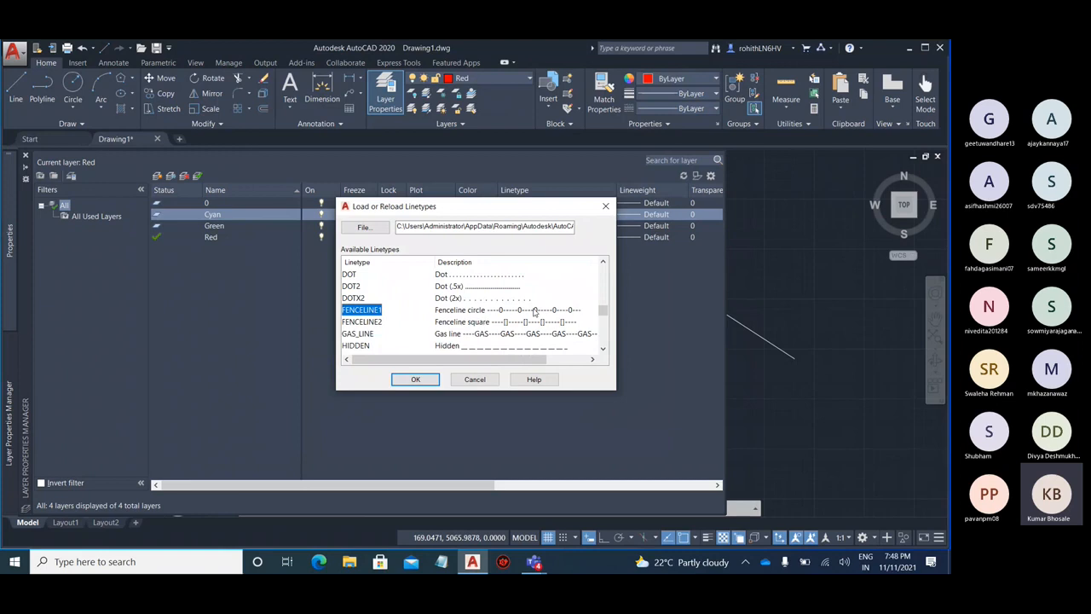
scroll(535, 312, down, 4)
scroll(512, 339, down, 4)
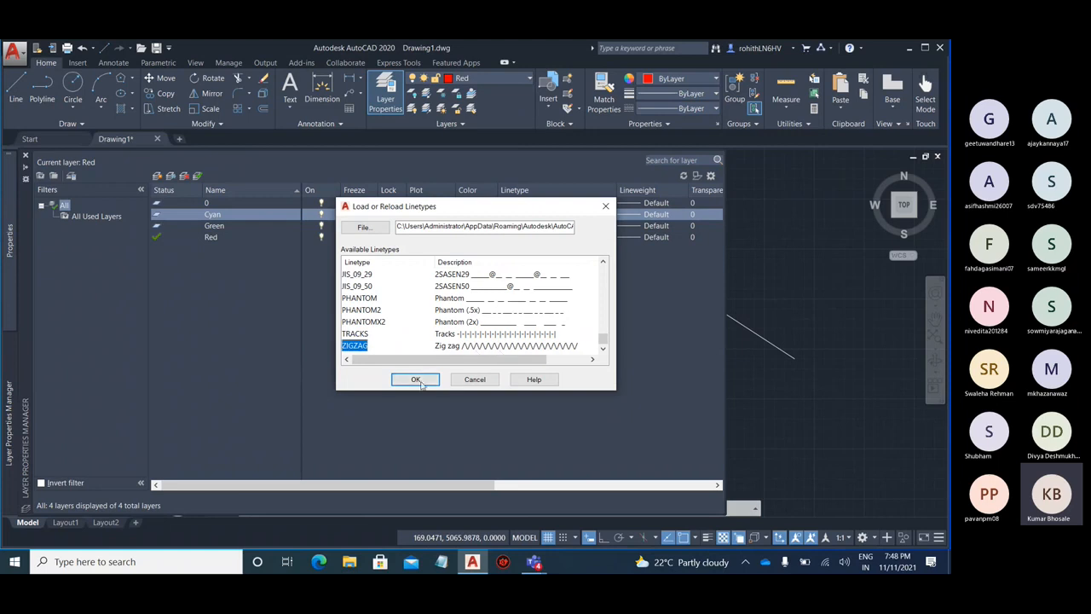
click(416, 380)
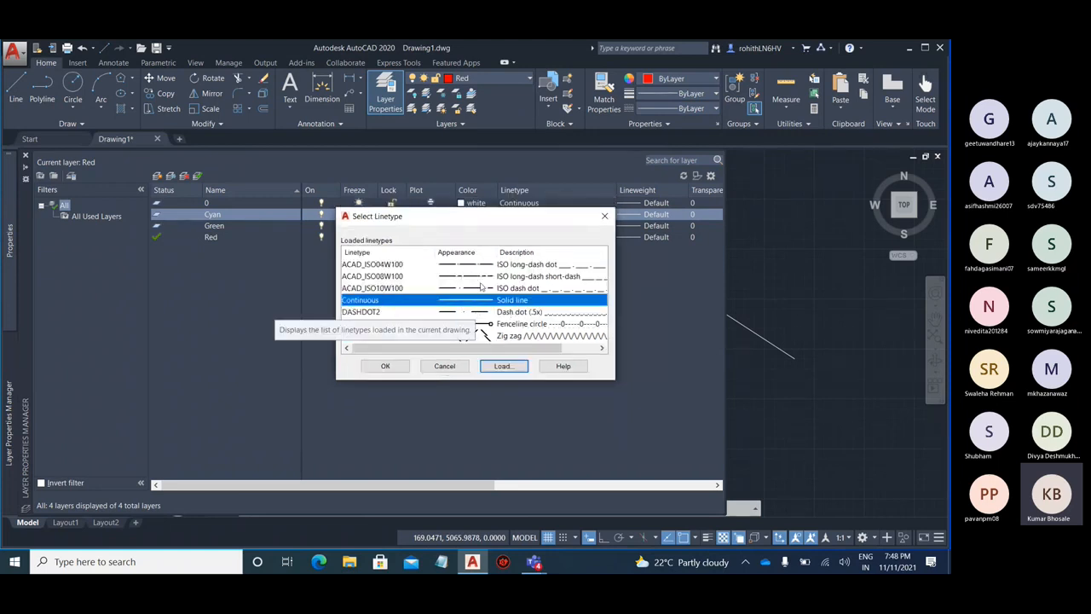
- Assign the ZIGZAG linetype to the Cyan layer and ACAD_ISO10W100 to the Green layer
click(433, 338)
click(382, 369)
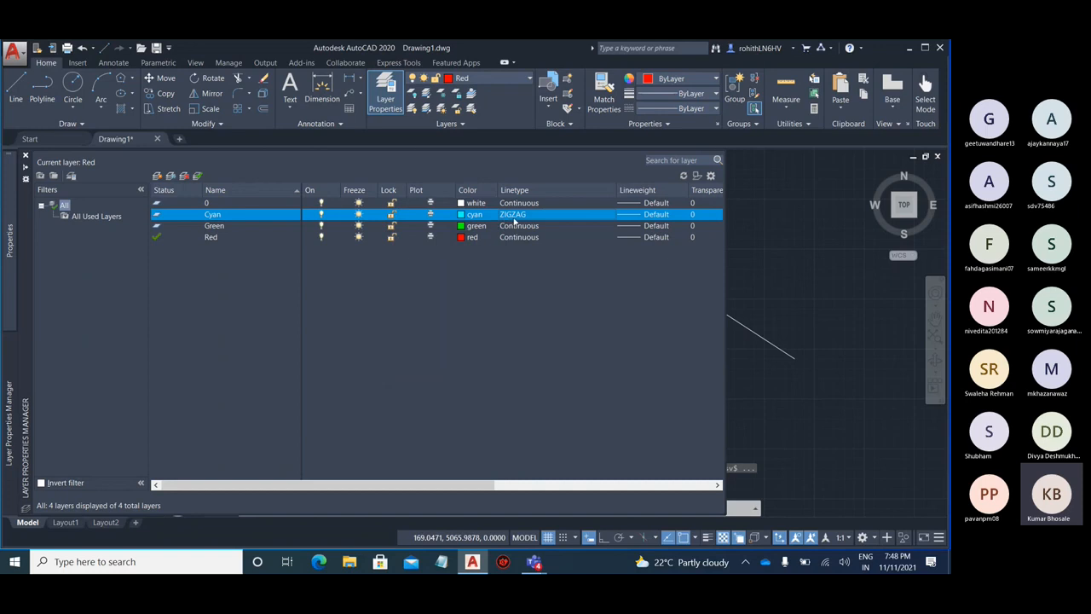
click(526, 225)
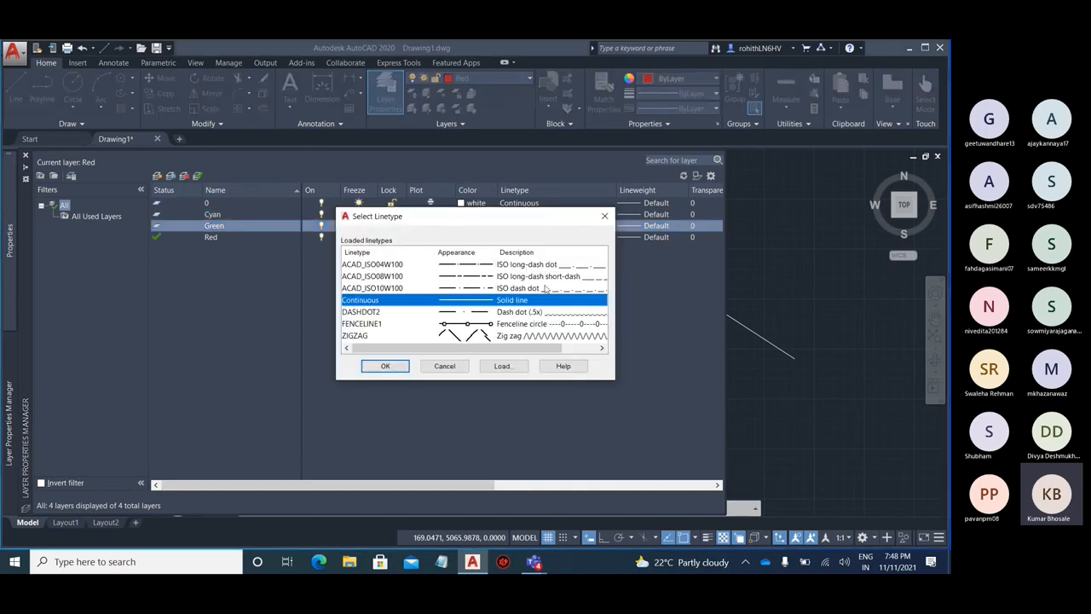
click(548, 288)
click(385, 366)
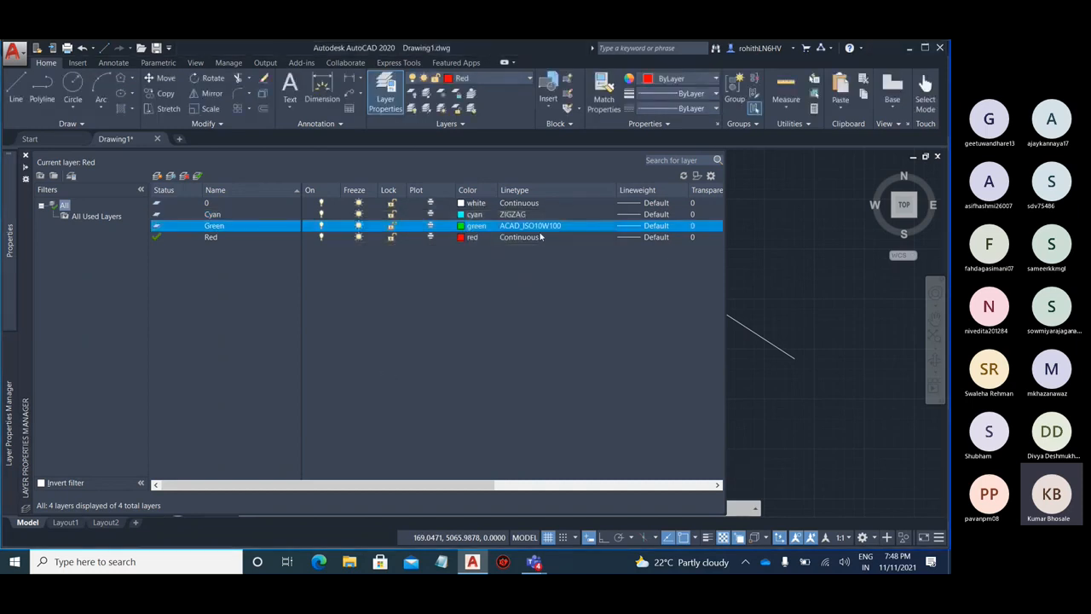
- Assign the ACAD_ISO04W100 linetype to the Red layer
click(539, 240)
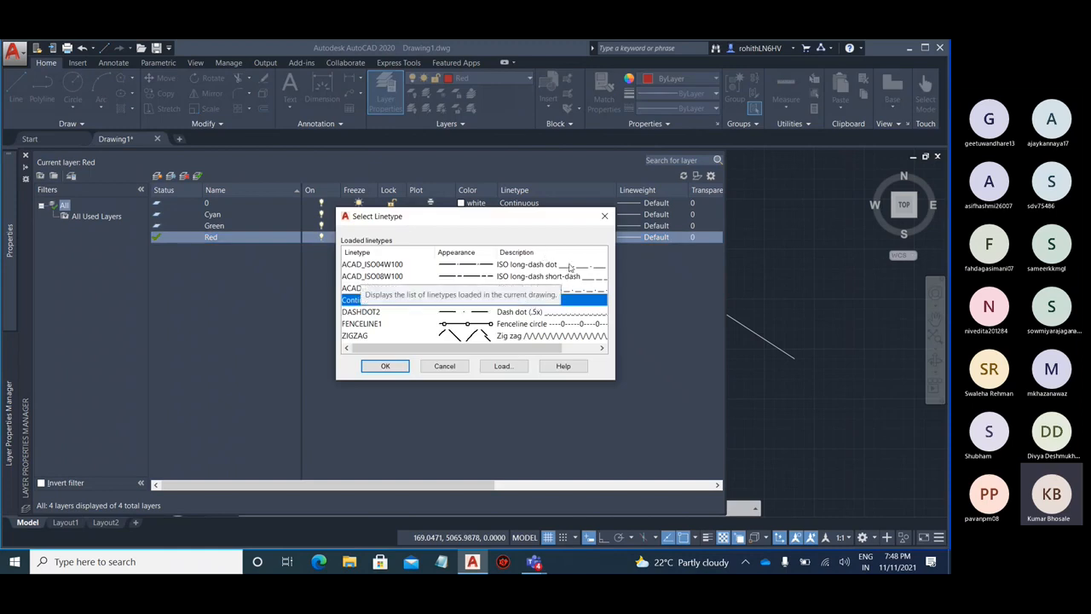
click(571, 266)
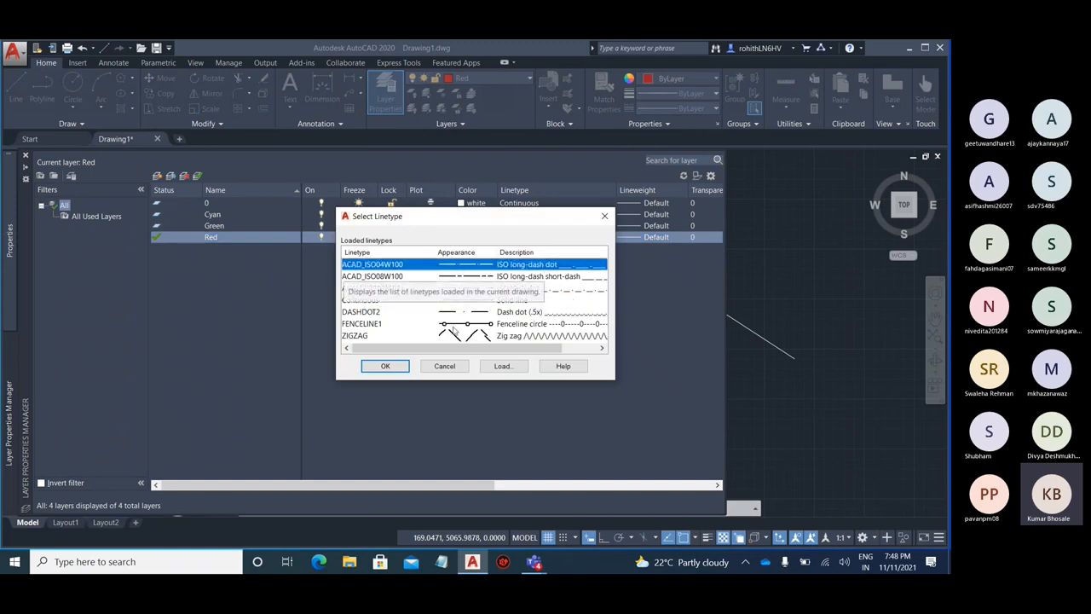
click(385, 366)
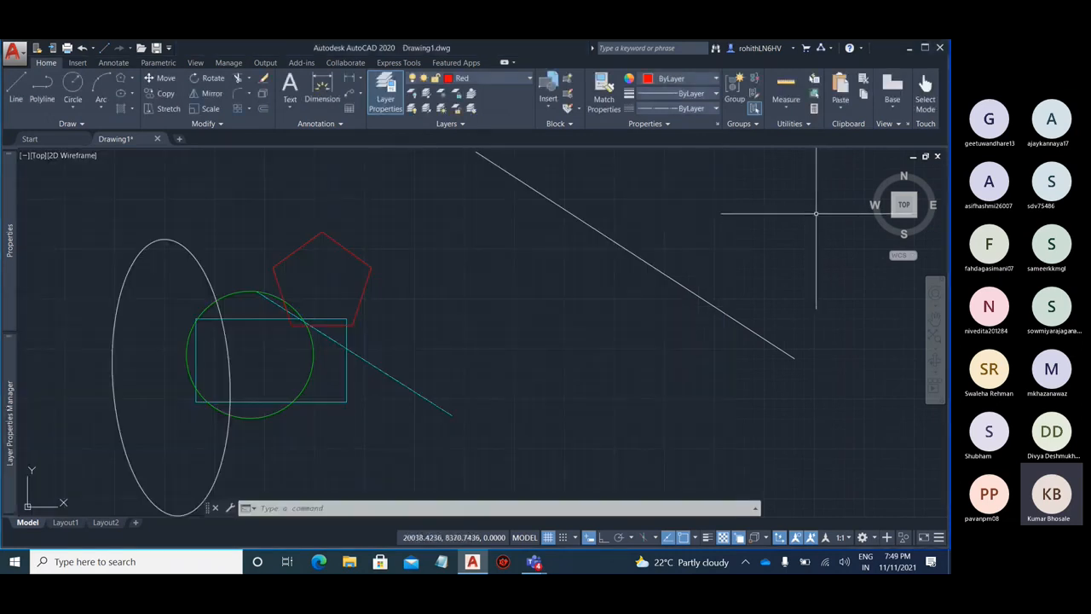
- Examine up close how the assigned linetypes display on the coloured objects, especially the red pentagon, in model space
scroll(399, 349, down, 3)
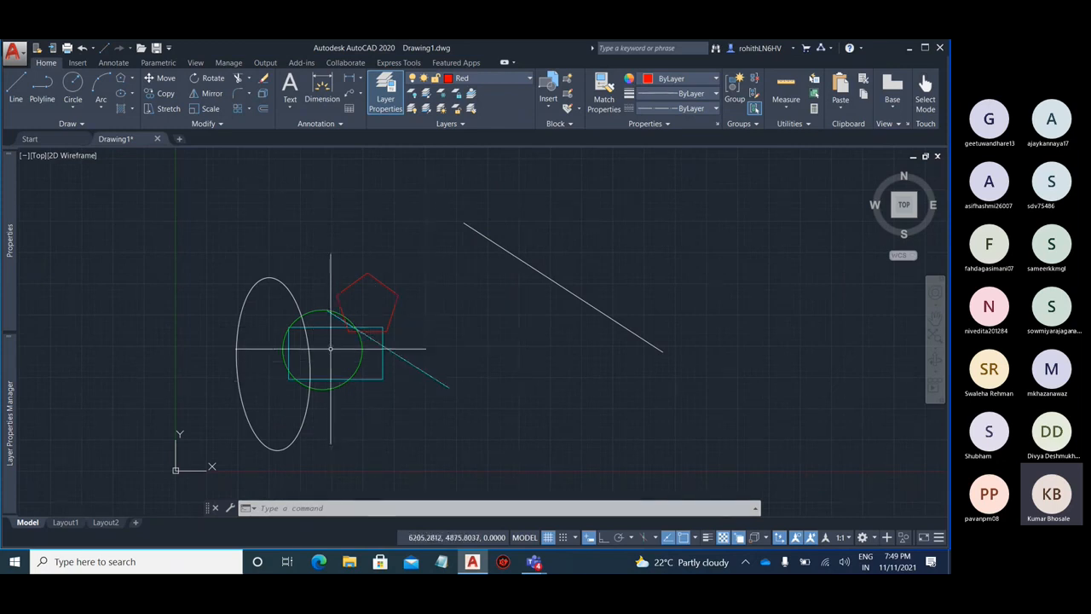
scroll(431, 384, up, 6)
scroll(457, 411, up, 4)
scroll(593, 409, down, 8)
scroll(315, 337, up, 6)
scroll(288, 339, up, 9)
scroll(418, 375, down, 10)
scroll(401, 287, up, 10)
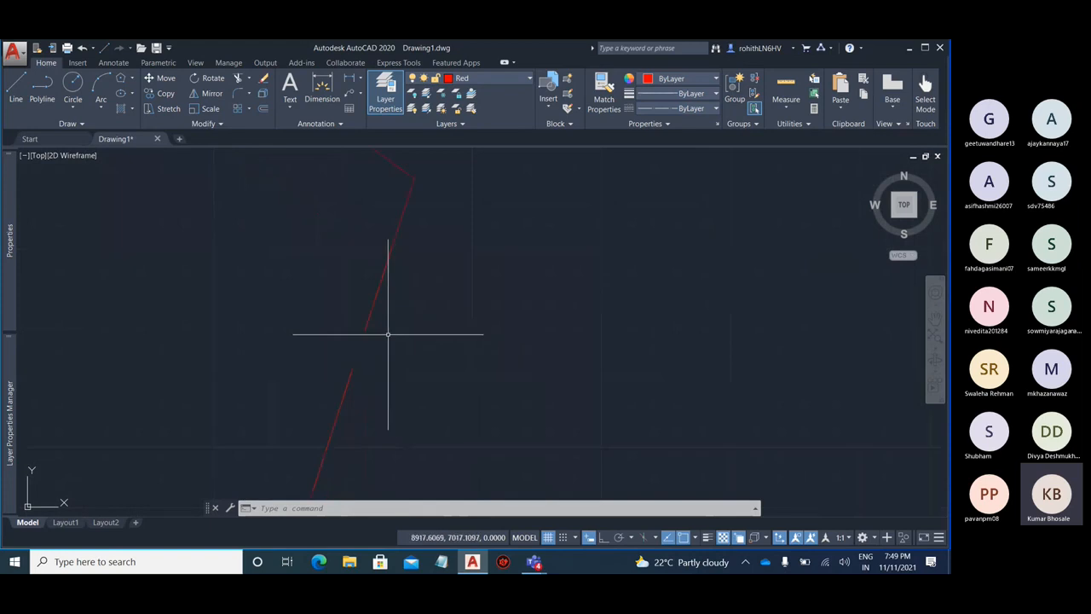
scroll(474, 214, down, 2)
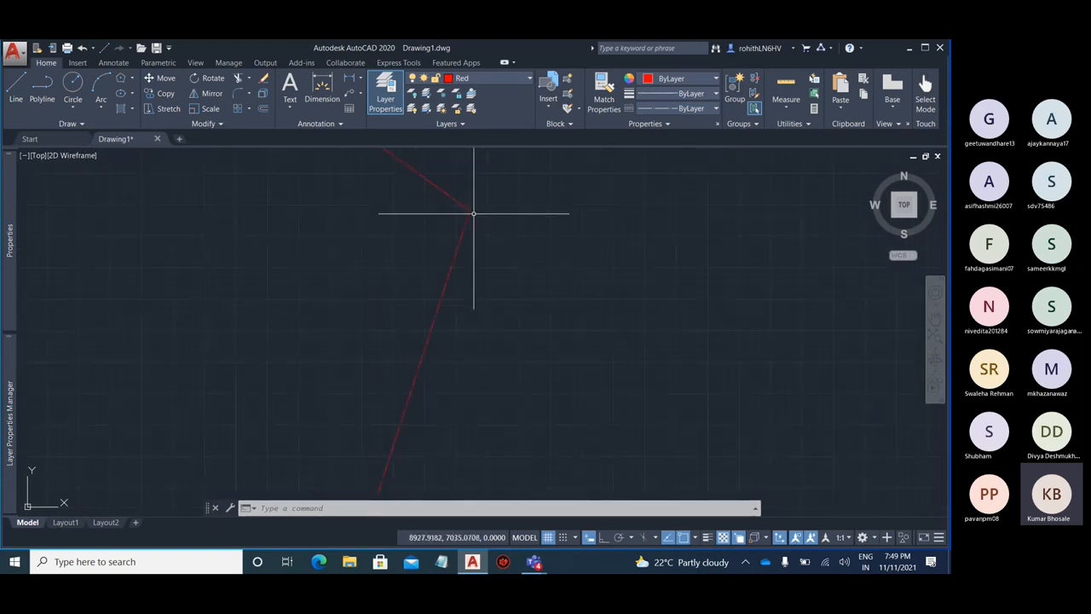
scroll(389, 333, up, 3)
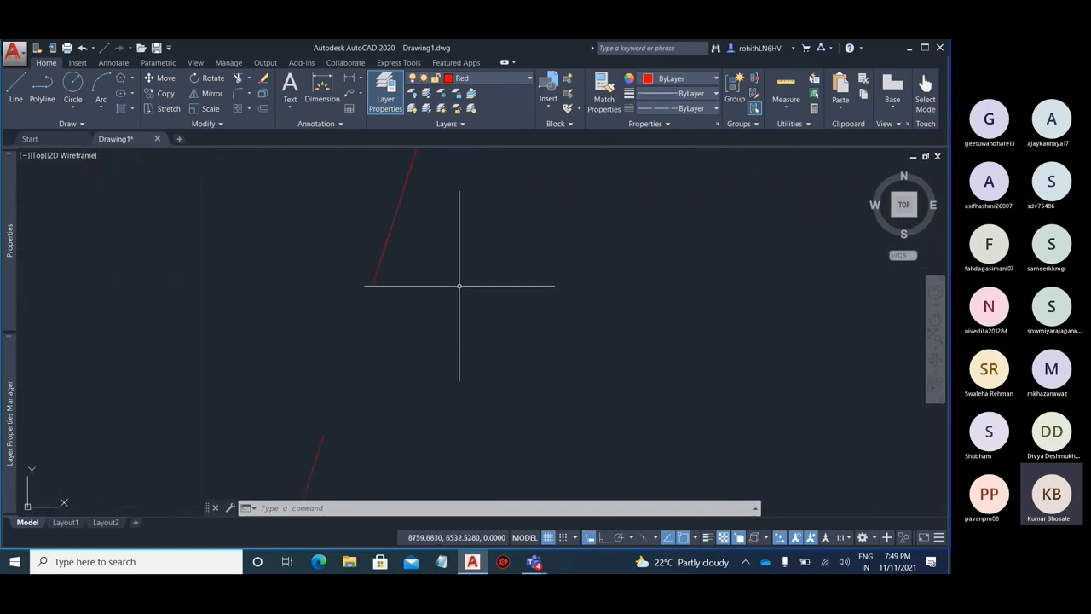
scroll(350, 363, up, 7)
scroll(403, 294, down, 5)
scroll(403, 295, down, 8)
middle_drag(492, 268, 399, 279)
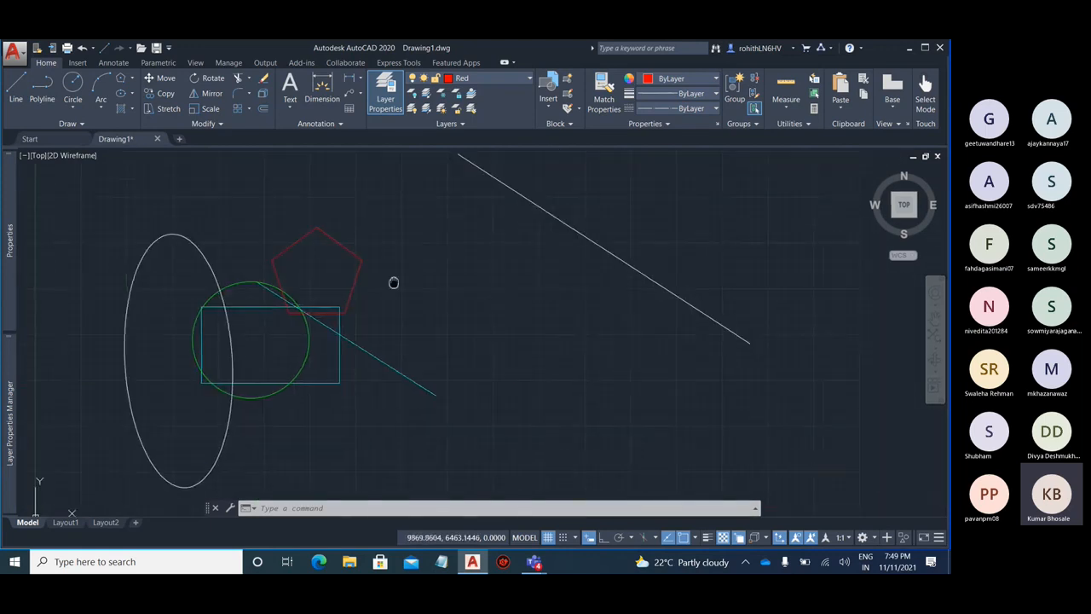
- Check how the layer linetypes display in Layout1, and return to model space
click(75, 522)
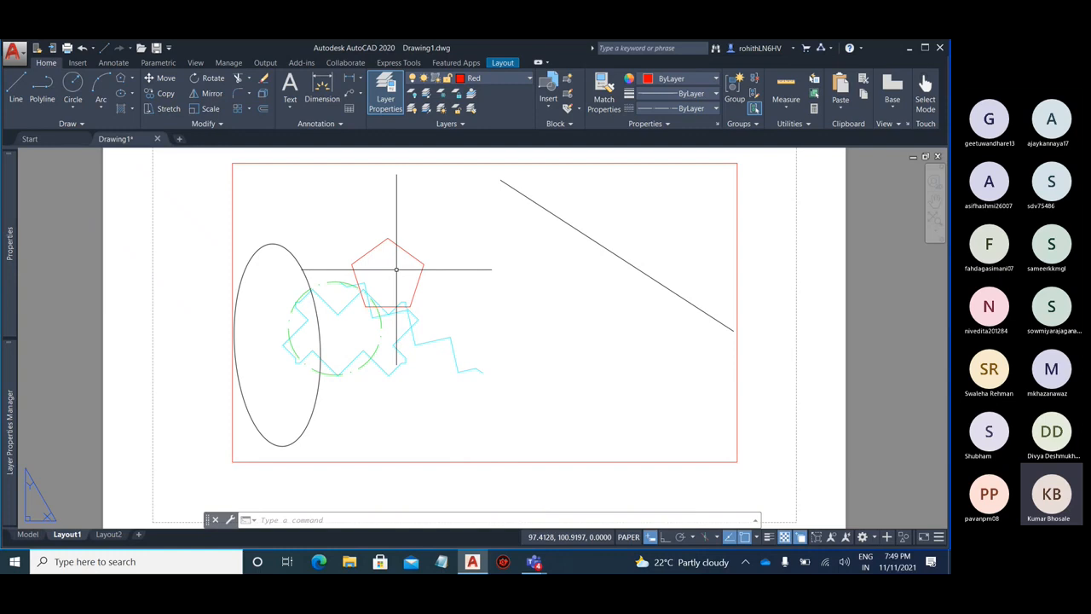
click(28, 533)
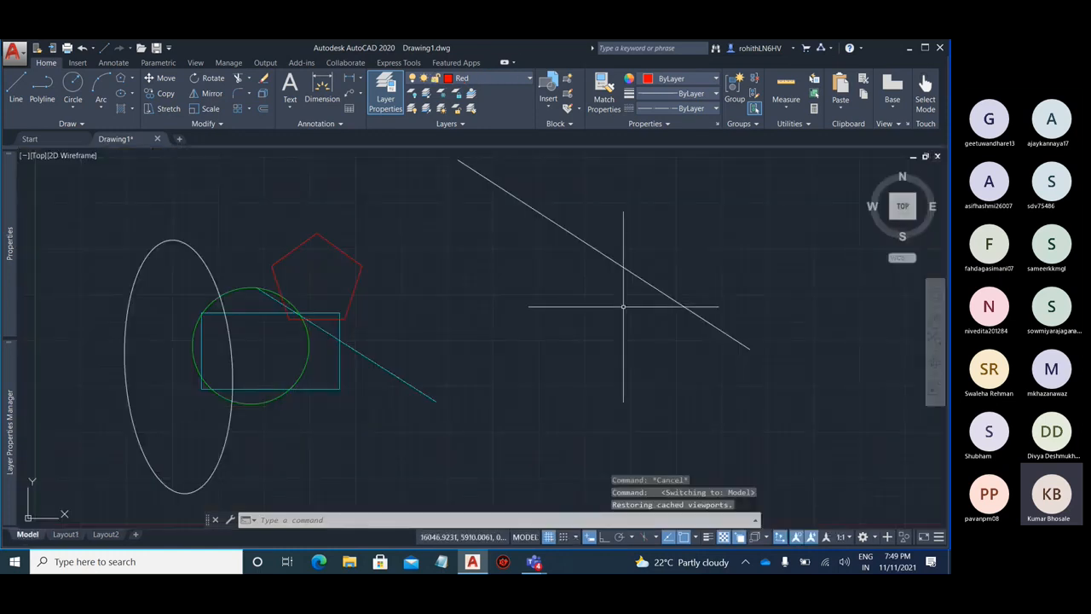
middle_drag(515, 299, 461, 316)
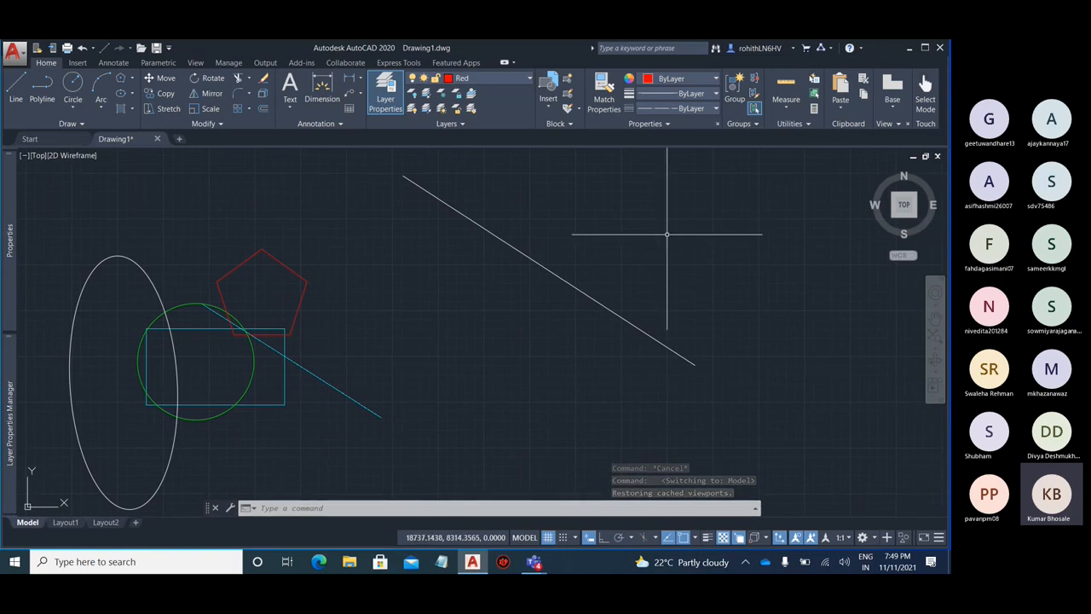
- Set the global linetype scale factor (LTSCALE) to 2
text(LTS)
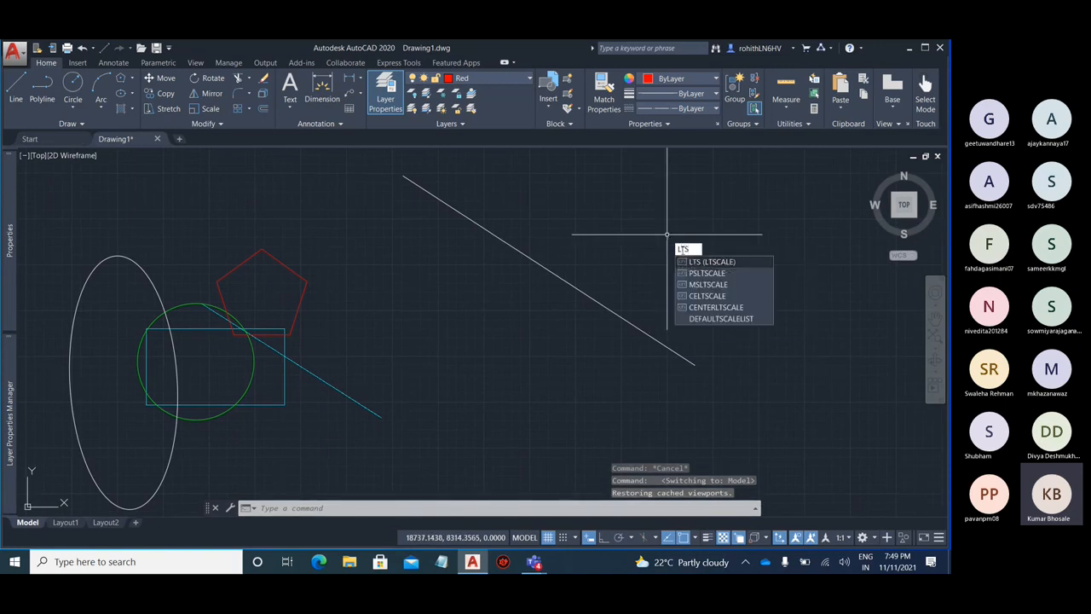
click(718, 264)
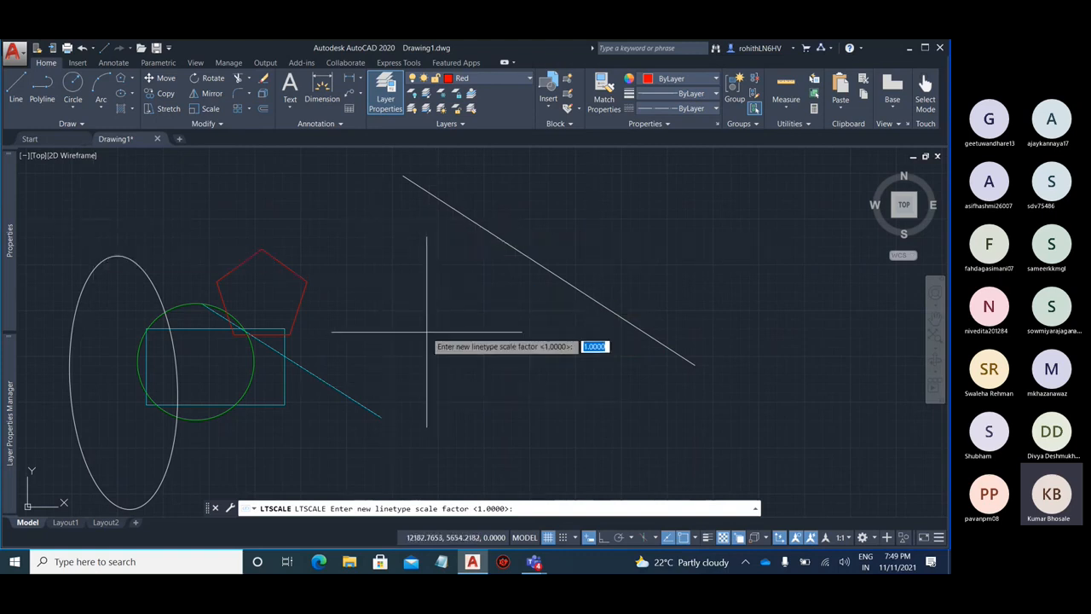
key(Return)
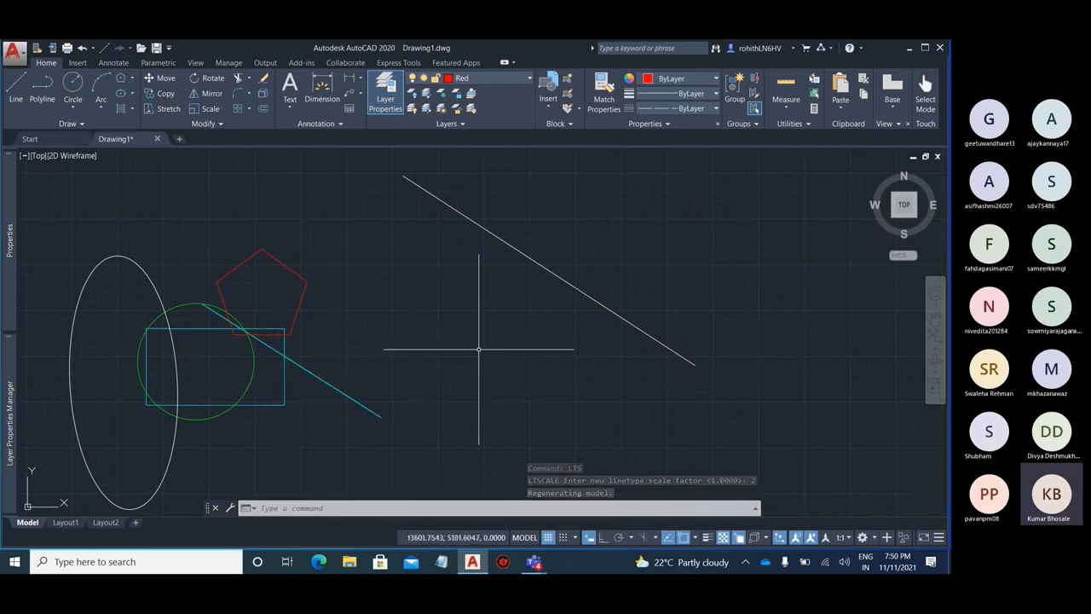
- Examine the linetype patterns on the cyan rectangle, cyan line, green circle and red pentagon up close
scroll(336, 378, up, 4)
scroll(298, 396, up, 2)
scroll(146, 322, down, 4)
scroll(122, 327, up, 5)
scroll(388, 320, up, 1)
scroll(460, 256, down, 4)
scroll(511, 243, up, 2)
scroll(499, 285, up, 2)
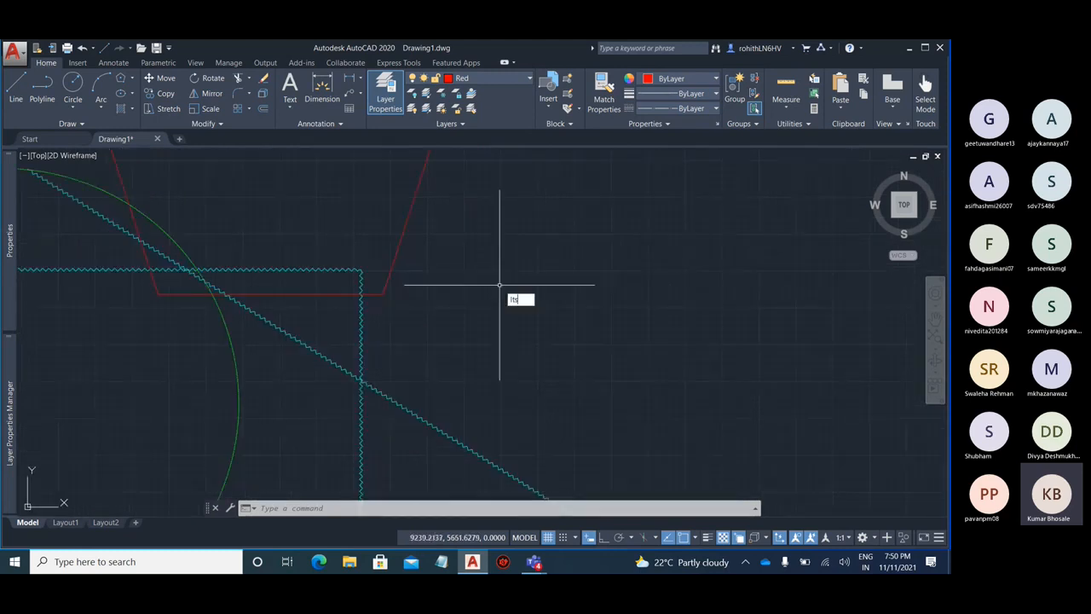
- Set the global linetype scale factor (LTSCALE) to 10 and view the whole drawing
key(Return)
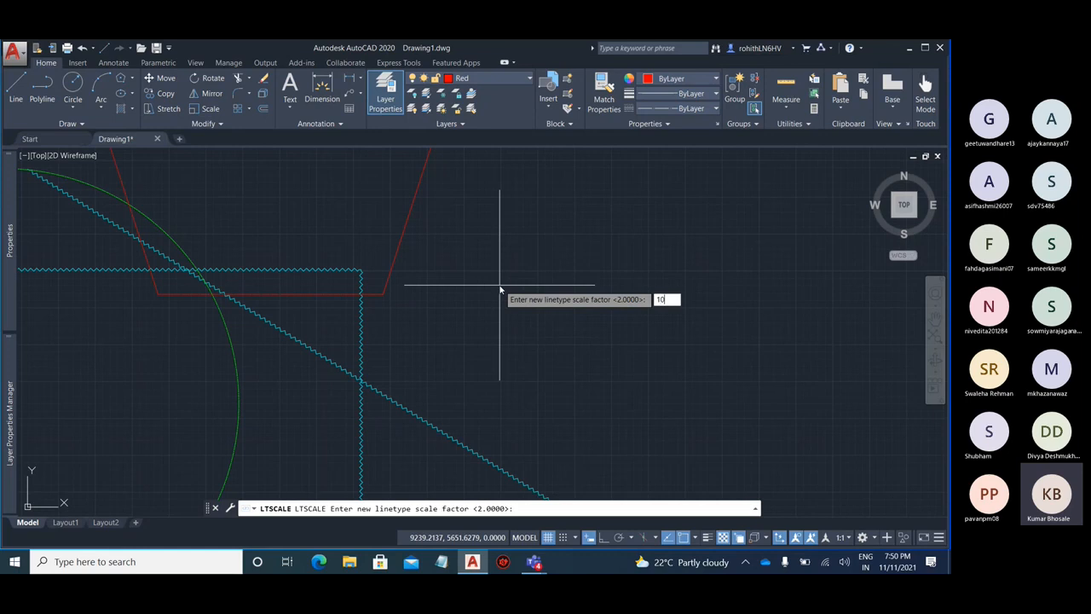
text(10)
key(Return)
scroll(500, 285, down, 4)
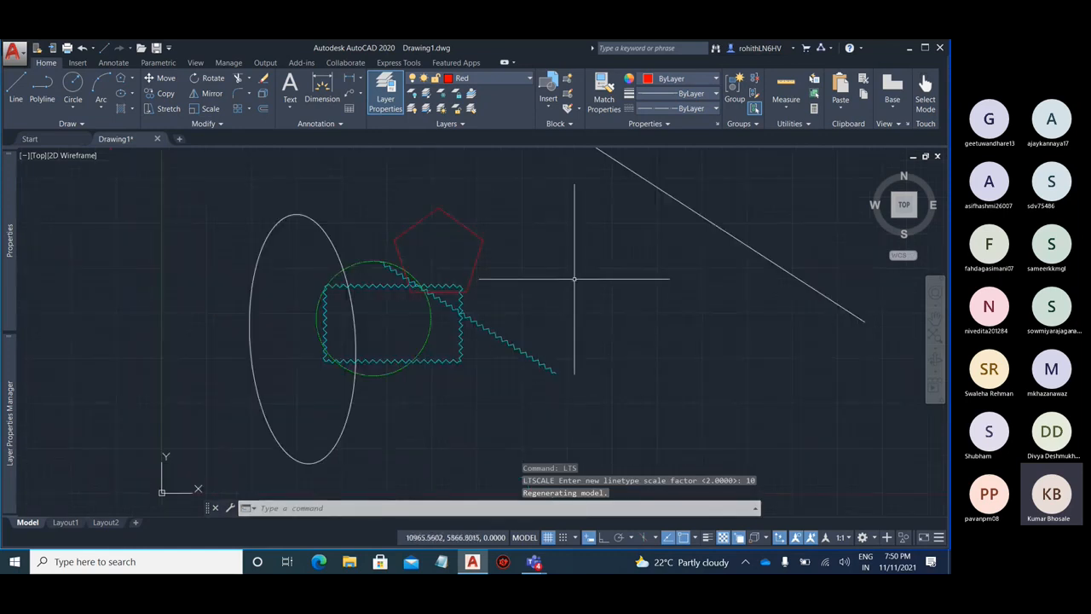
scroll(354, 293, up, 2)
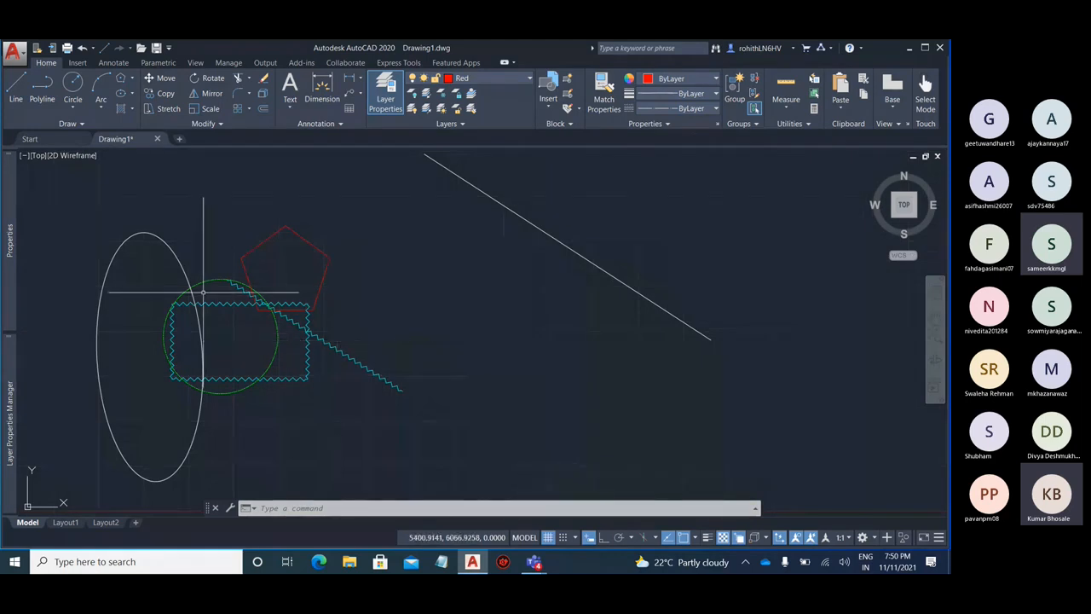
- Compare the rescaled linetypes in Layout1 with their display in model space
click(64, 522)
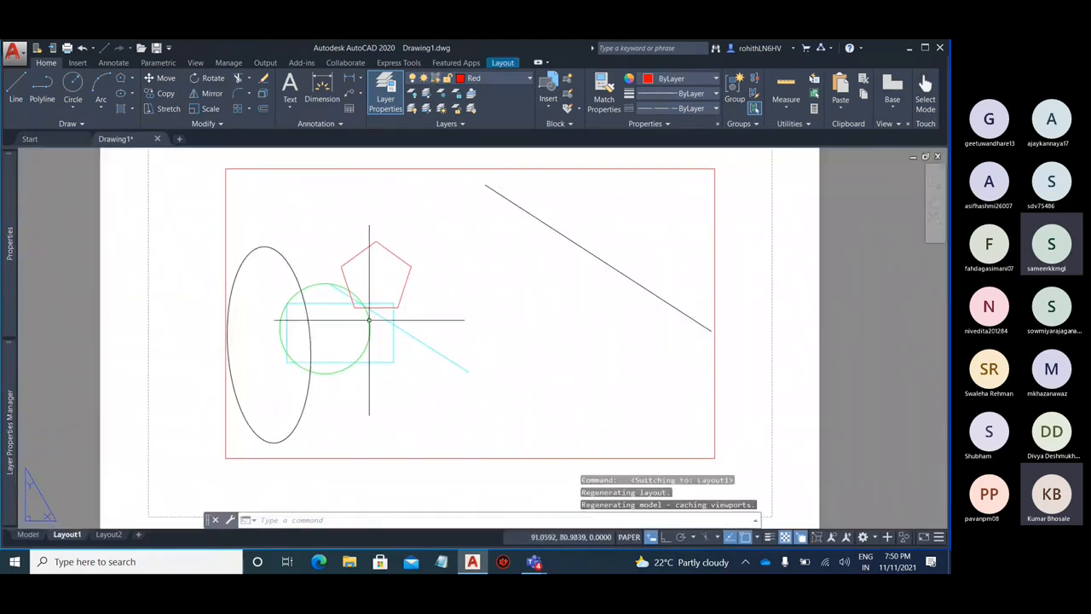
scroll(426, 350, up, 2)
scroll(315, 314, down, 4)
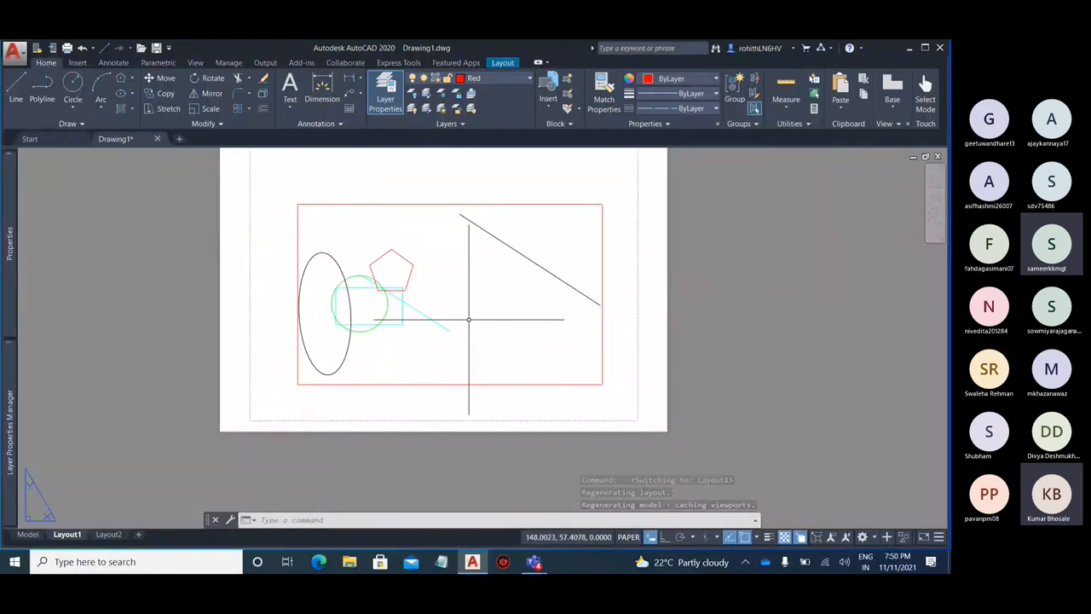
click(27, 534)
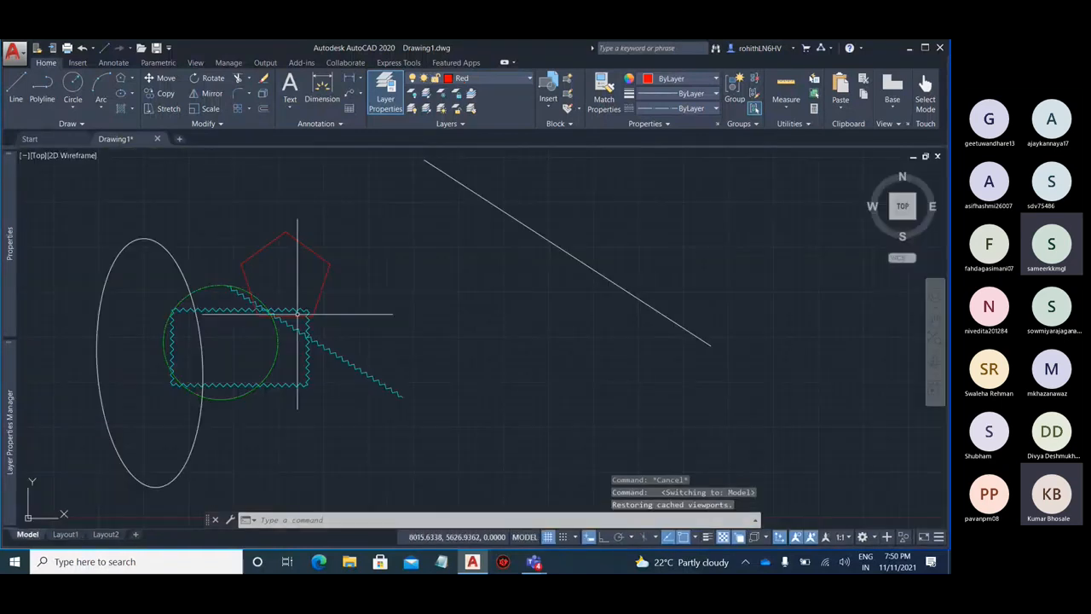
scroll(356, 310, down, 2)
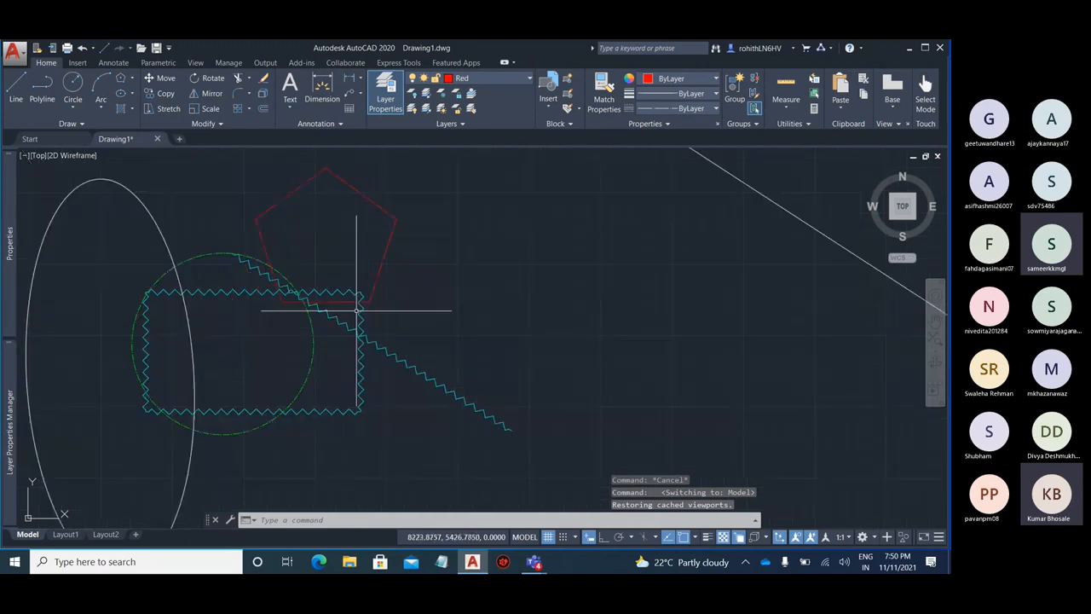
scroll(445, 312, down, 2)
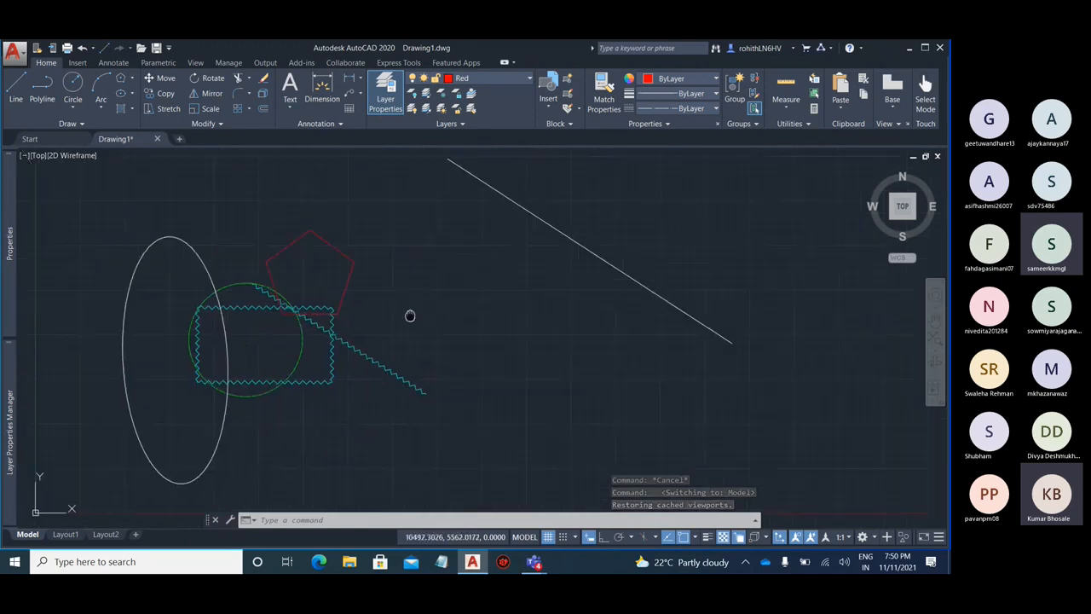
middle_drag(468, 307, 406, 319)
- Set the global linetype scale factor (LTSCALE) to 0.1
text(Lt)
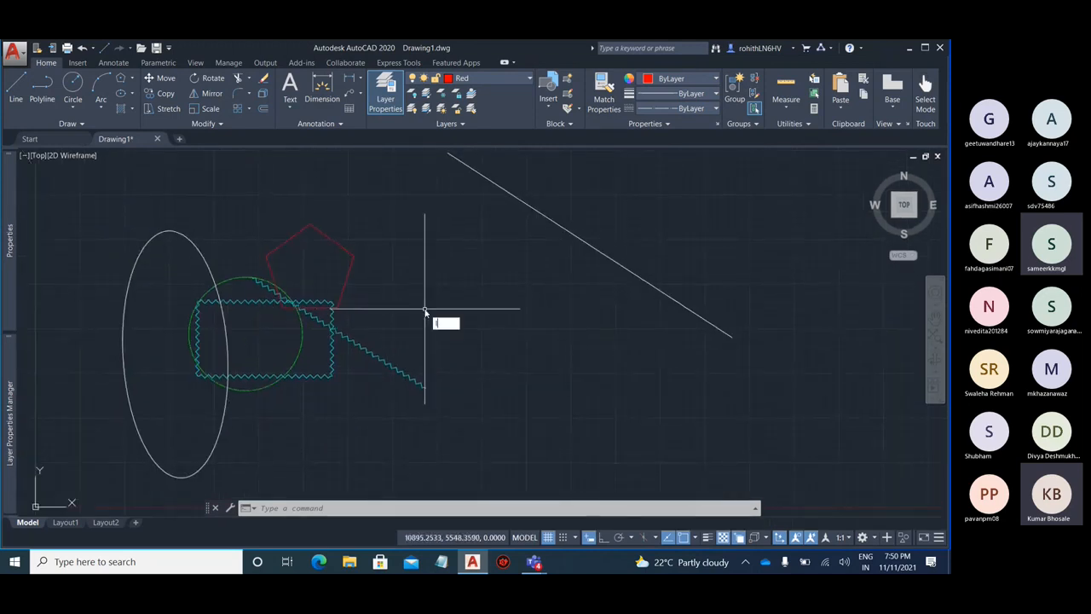
text(S)
key(Return)
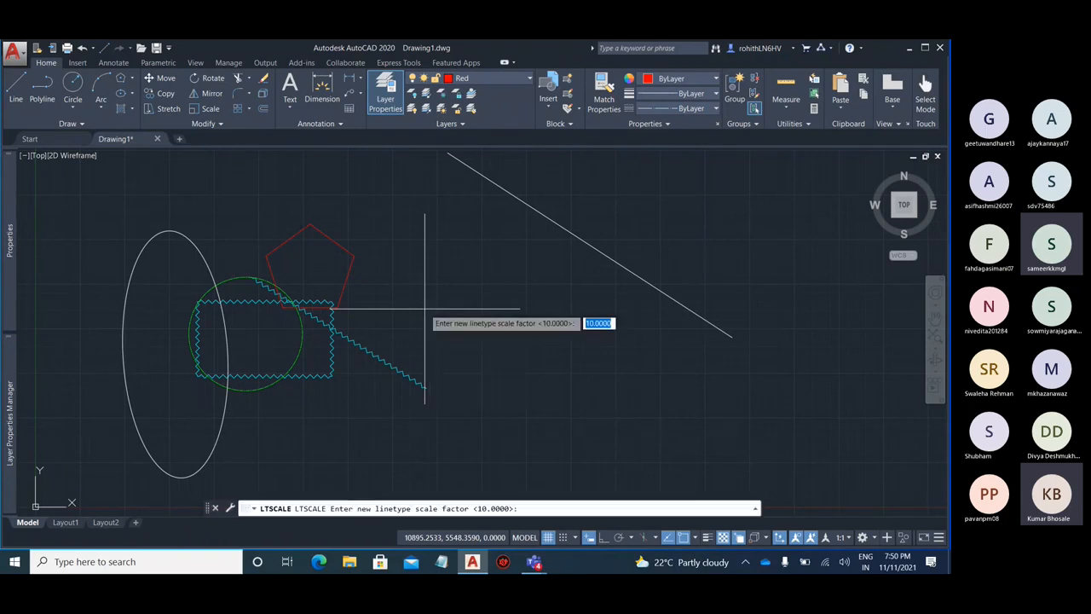
text(0.1)
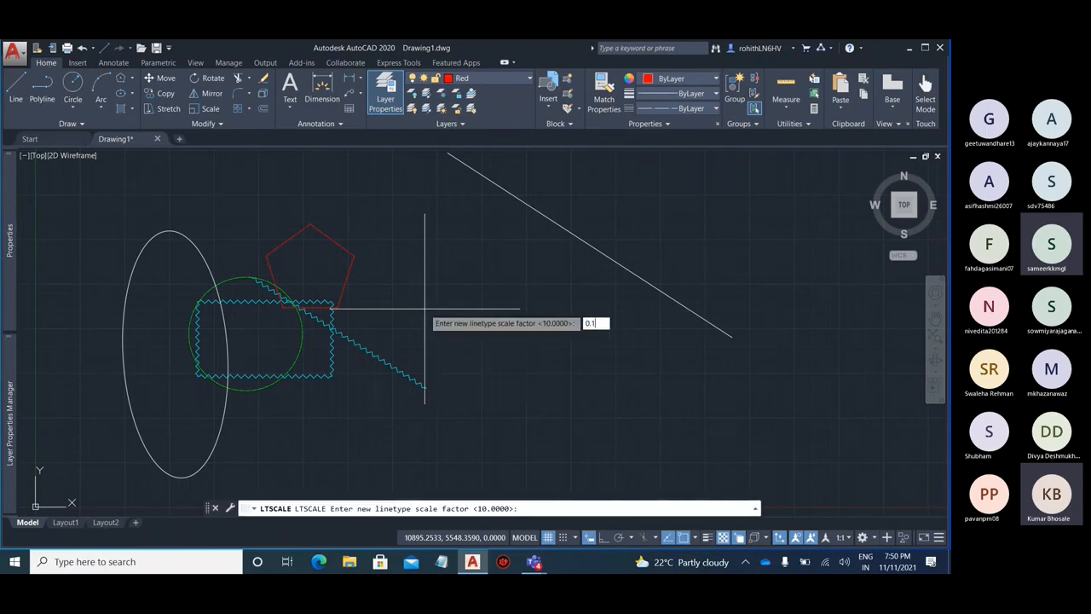
key(Return)
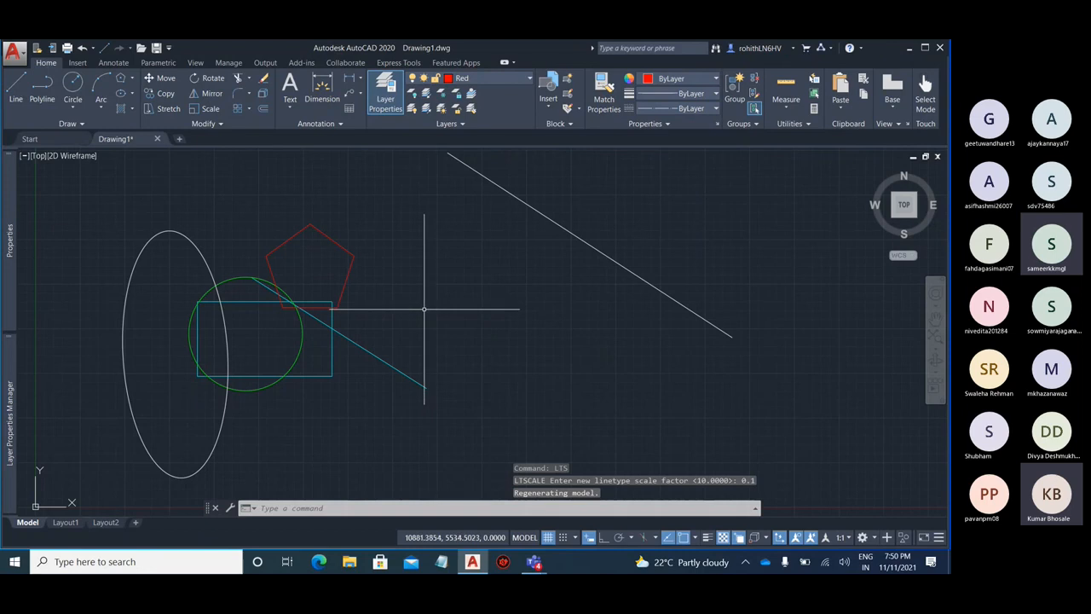
key(Escape)
- Examine the cyan line's rescaled linetype pattern up close and compare it with the whole drawing
scroll(426, 389, up, 5)
scroll(439, 442, up, 7)
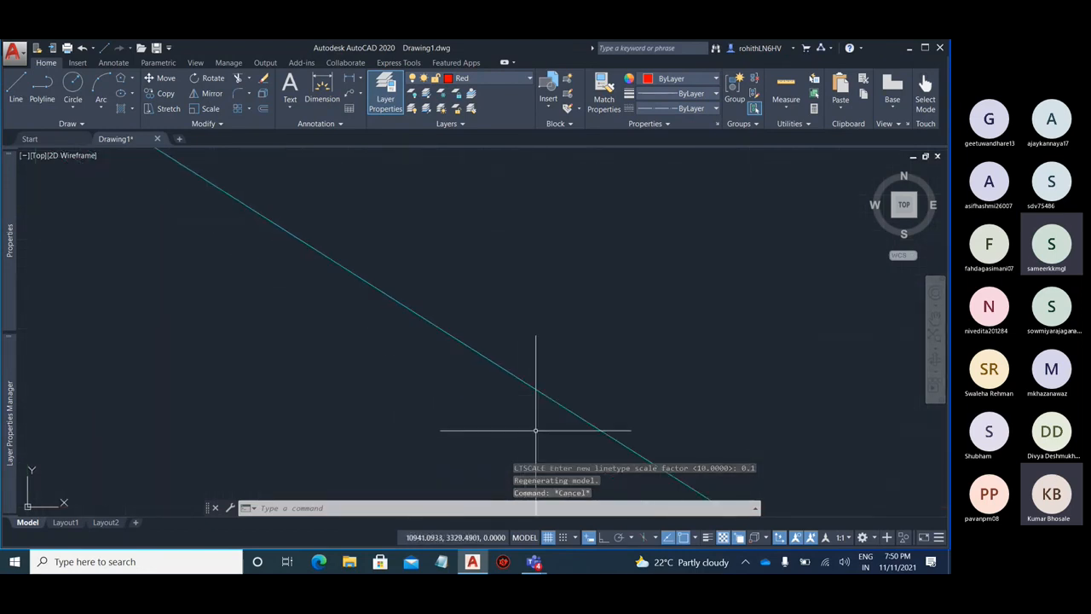
scroll(525, 405, up, 5)
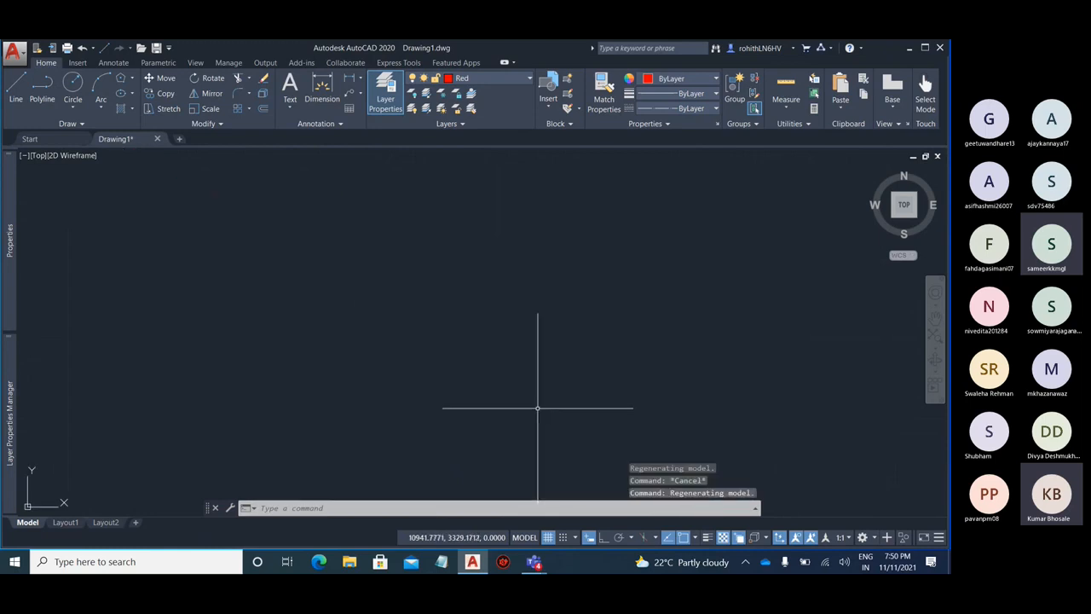
scroll(473, 346, down, 6)
scroll(563, 412, up, 3)
scroll(561, 410, down, 5)
scroll(559, 410, up, 7)
scroll(559, 400, down, 4)
scroll(560, 389, up, 3)
middle_drag(560, 389, 584, 339)
scroll(504, 382, down, 1)
scroll(463, 343, down, 2)
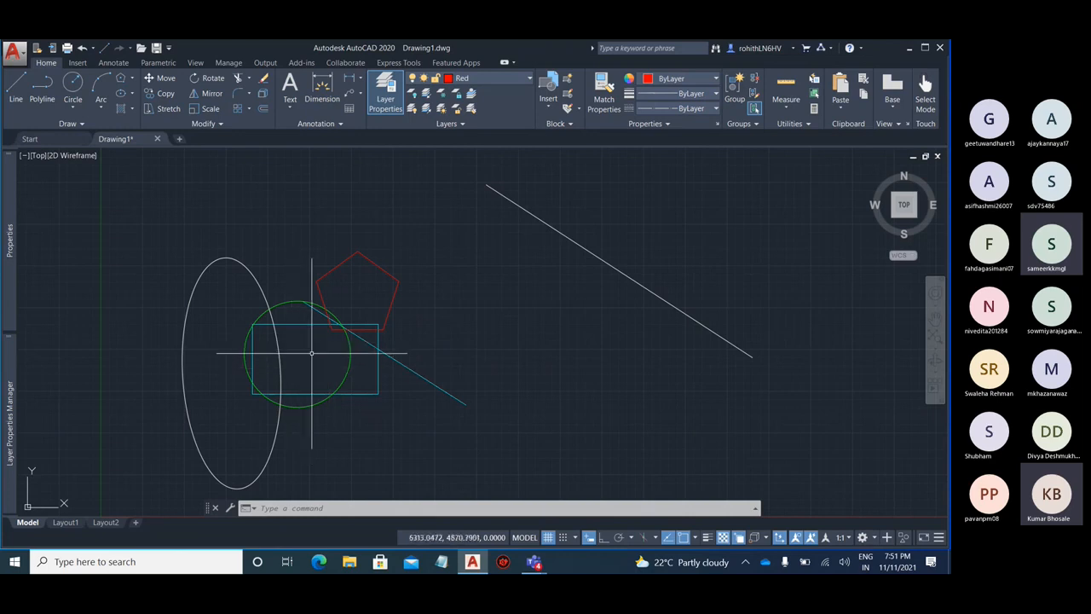
- Set the object linetype scale of the cyan line and cyan rectangle to 10
scroll(369, 373, up, 2)
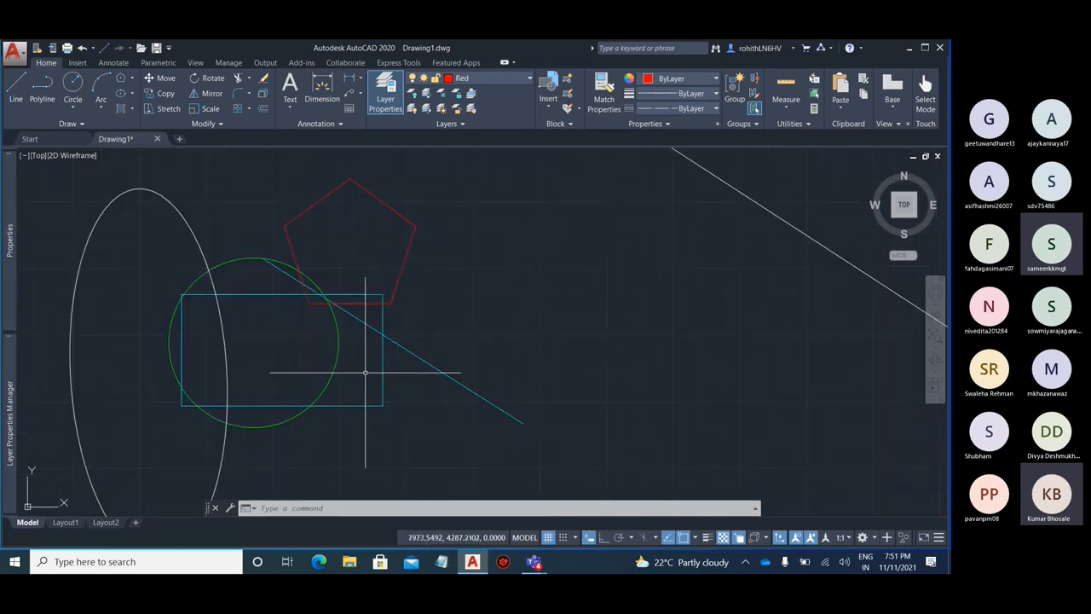
click(395, 339)
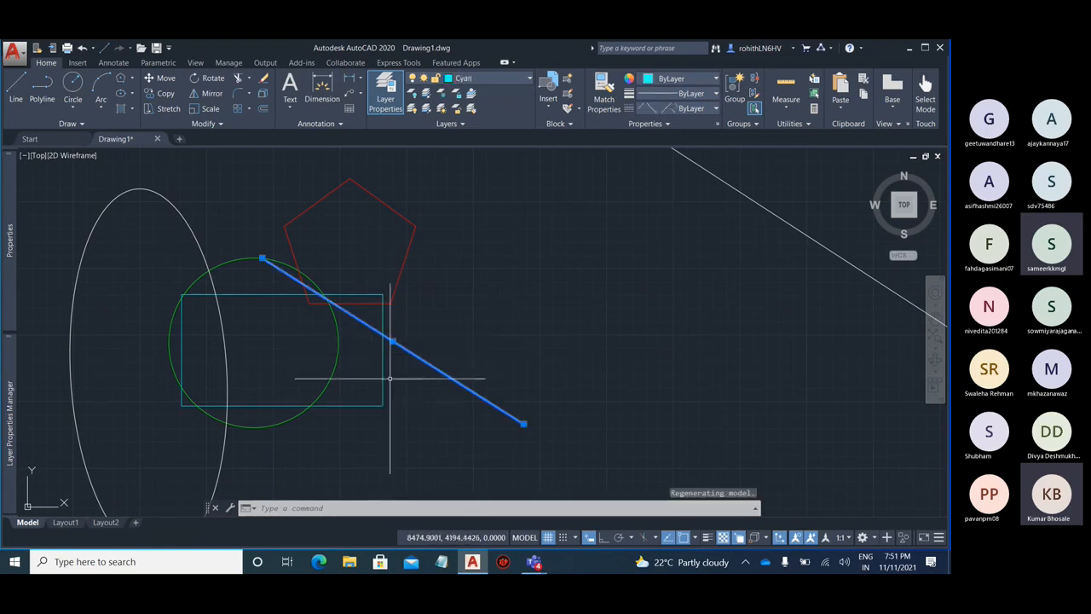
click(383, 376)
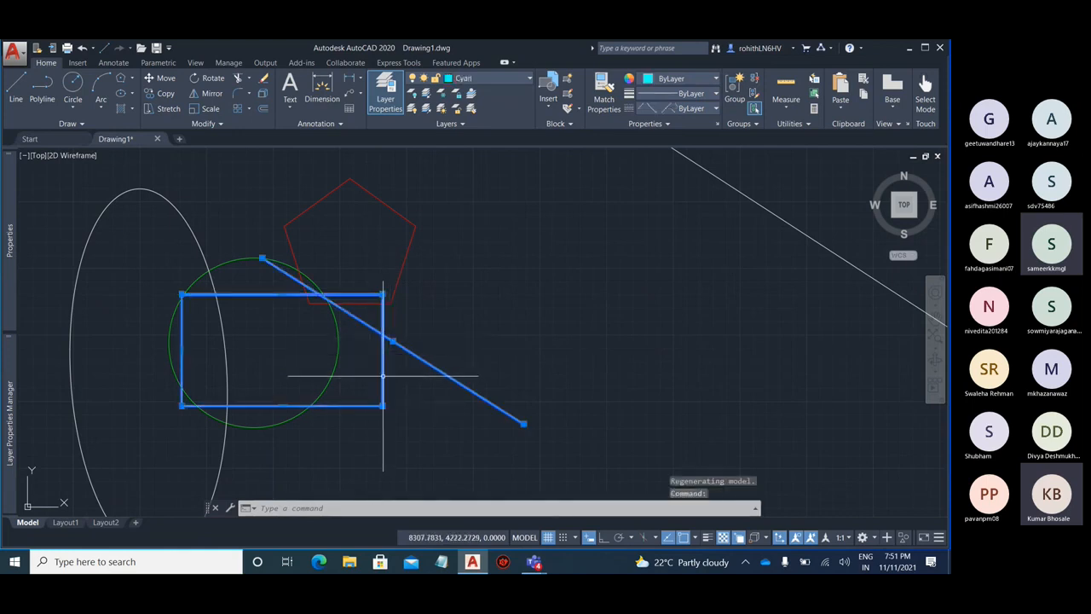
mouse_move(9, 399)
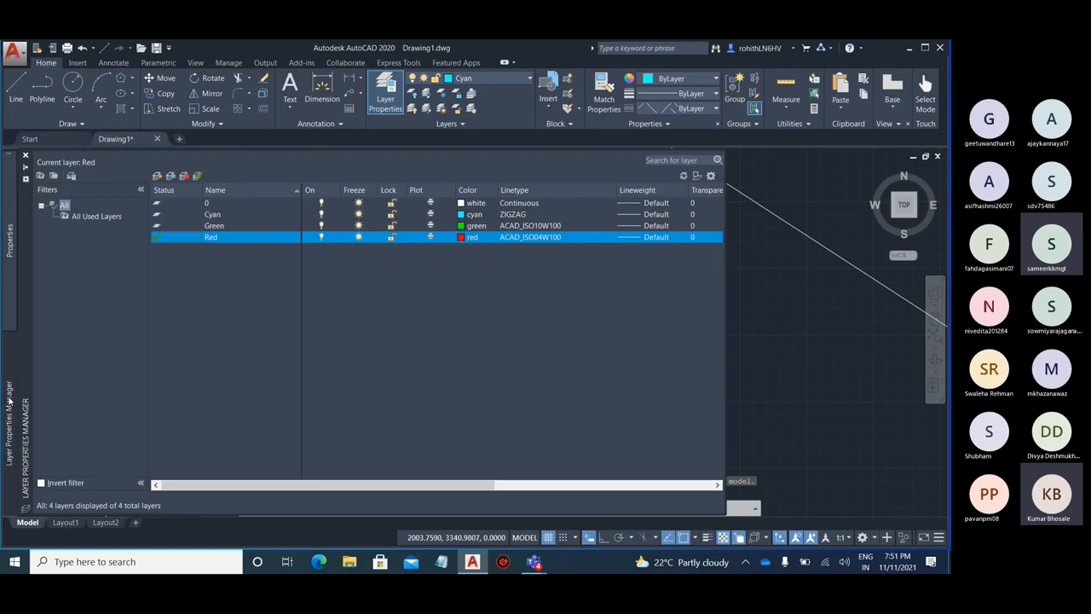
mouse_move(9, 241)
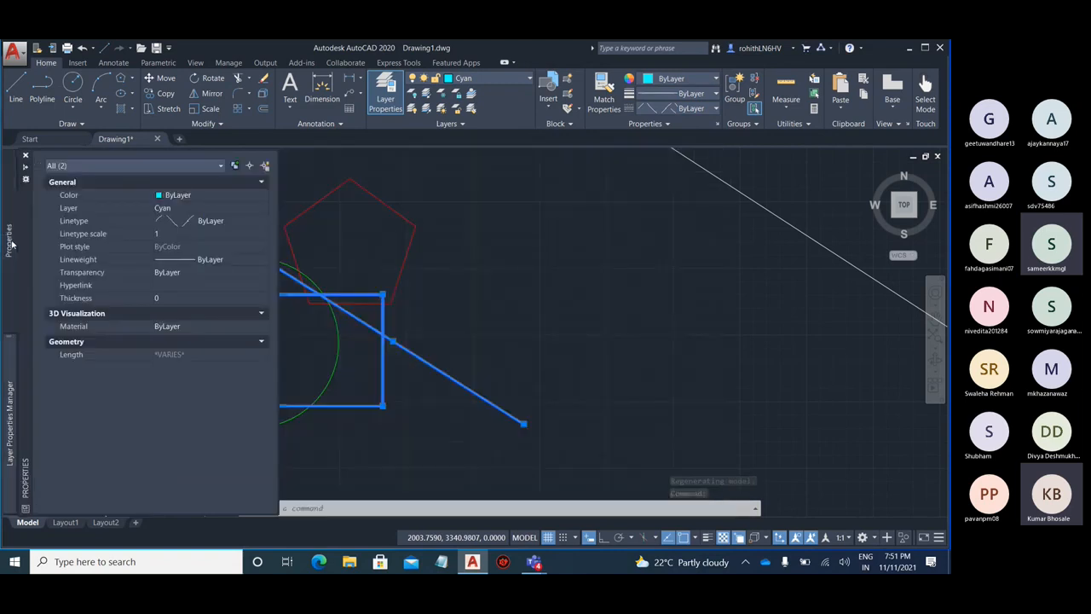
click(174, 235)
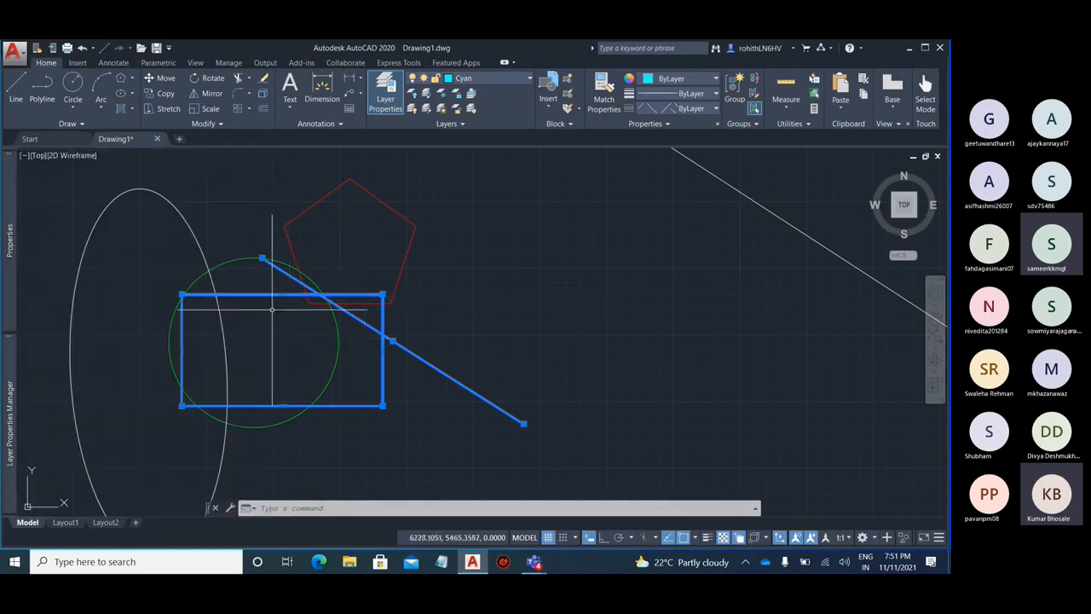
mouse_move(10, 250)
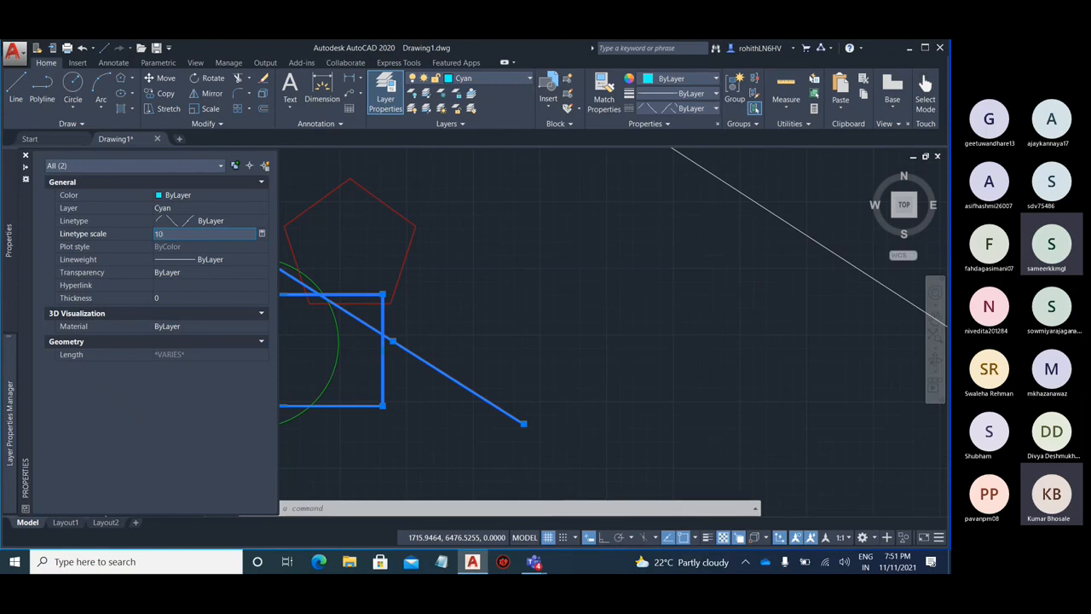
click(592, 315)
key(Escape)
key(Escape)
- Regenerate the drawing with the REGEN command to refresh the linetype display
middle_drag(580, 315, 543, 315)
scroll(565, 312, down, 3)
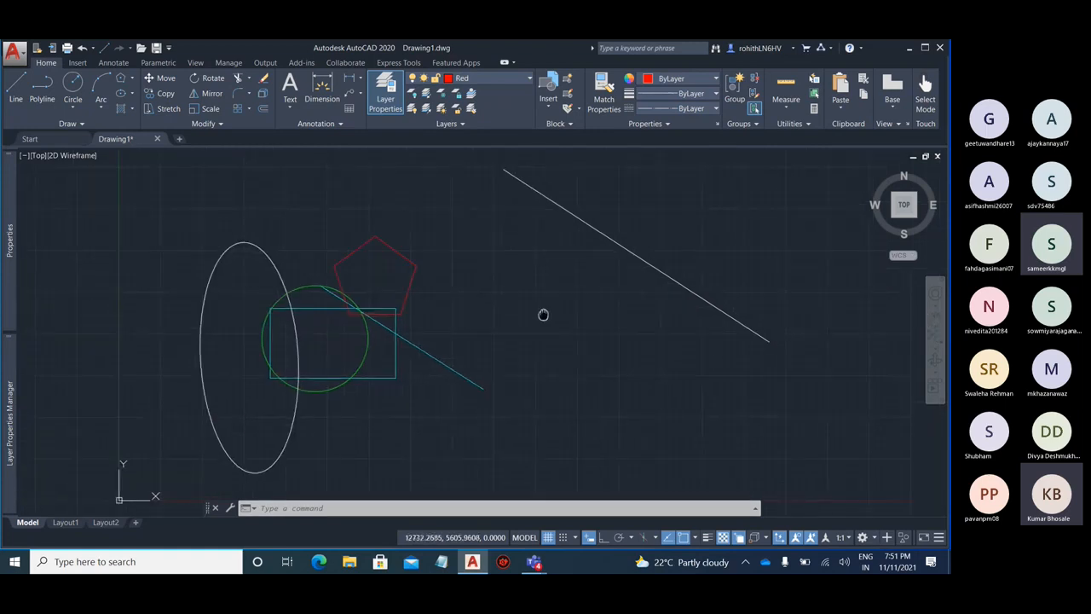
text(rege)
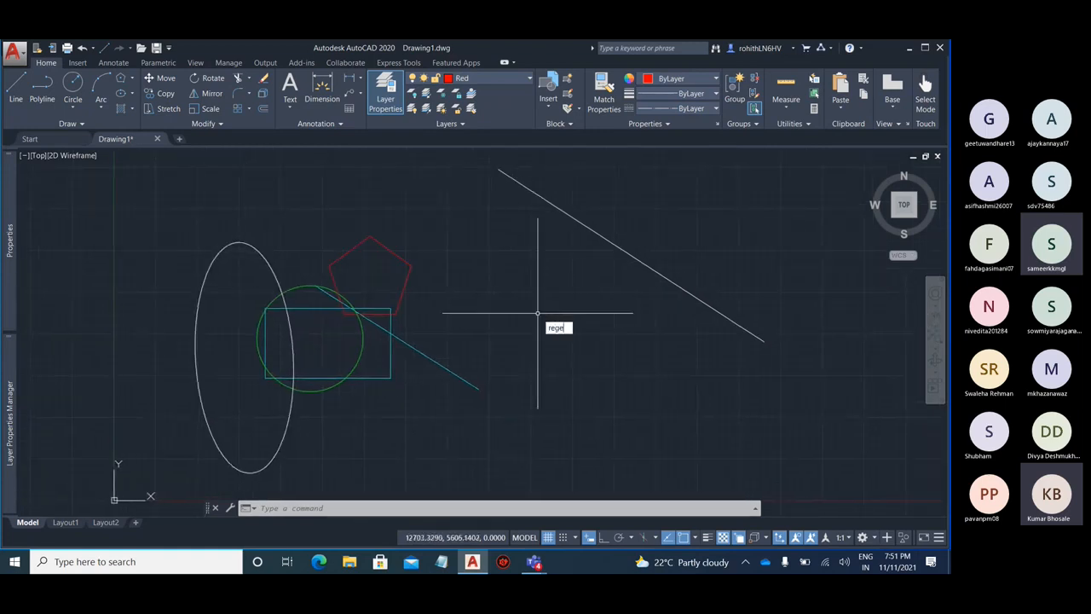
text(n)
key(Return)
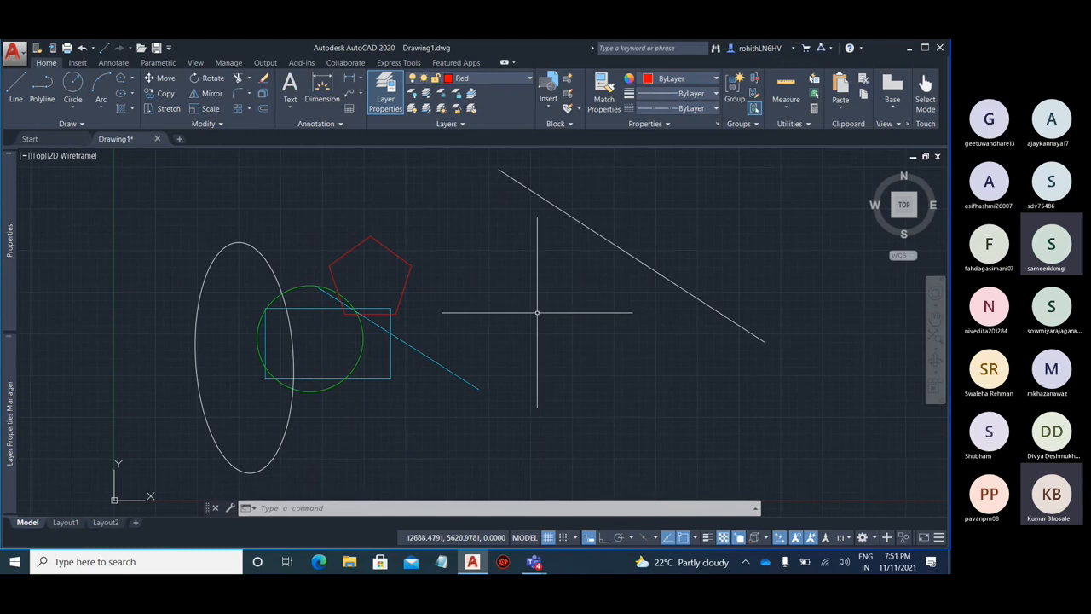
- Override the linetype of the cyan line and cyan rectangle with FENCELINE1
scroll(397, 324, up, 2)
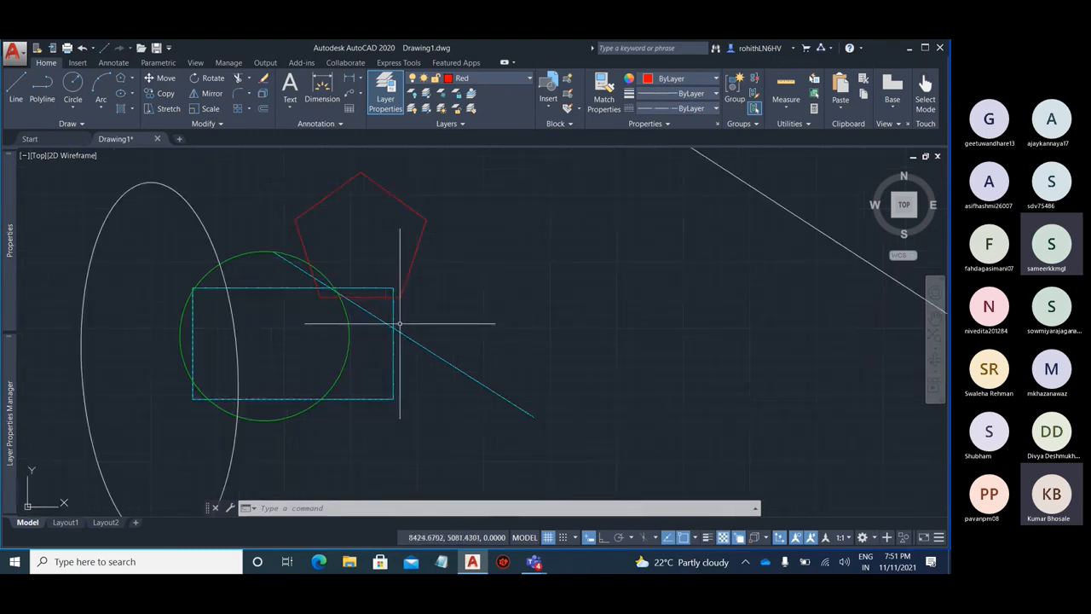
scroll(398, 331, up, 2)
click(426, 348)
click(392, 352)
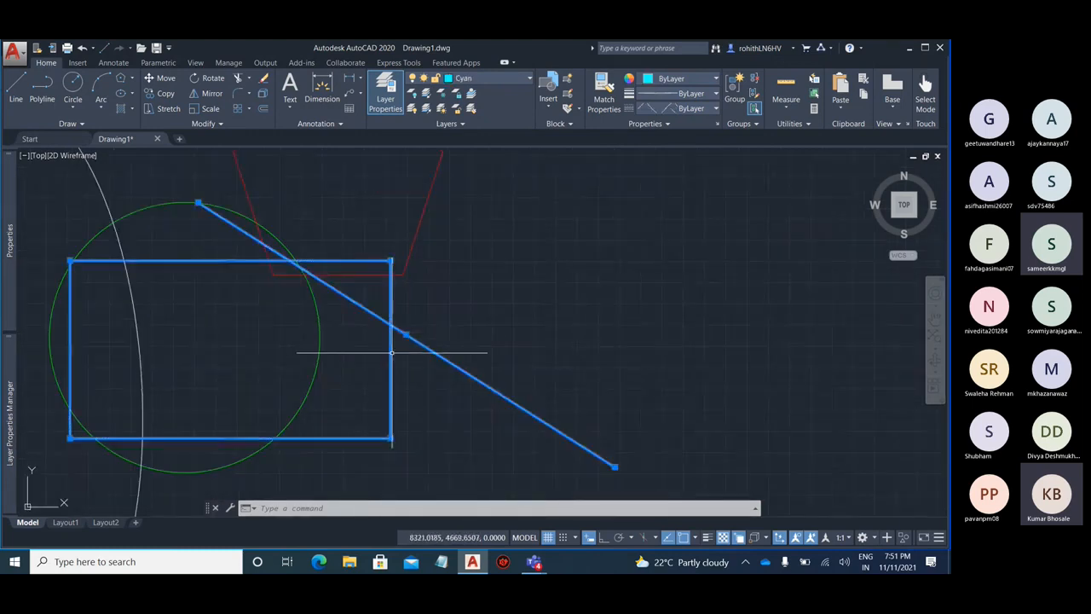
mouse_move(17, 214)
click(207, 234)
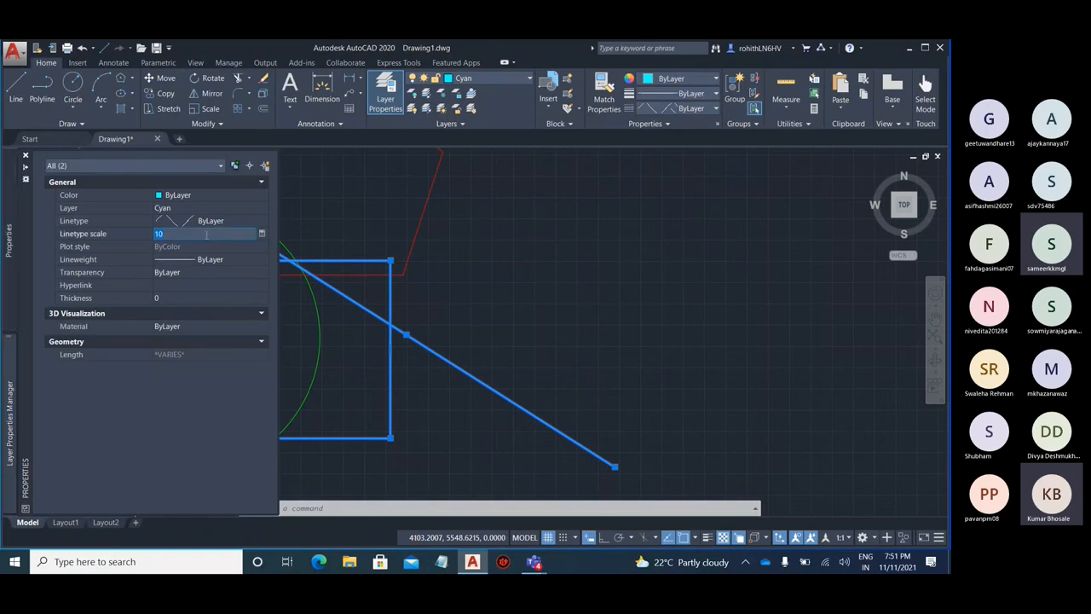
click(261, 234)
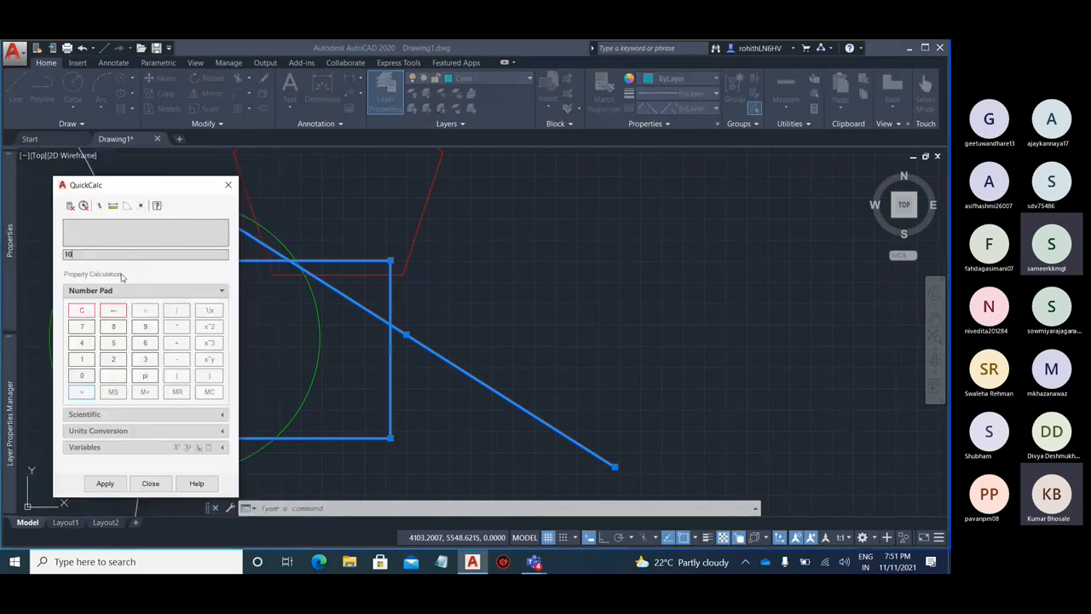
click(228, 184)
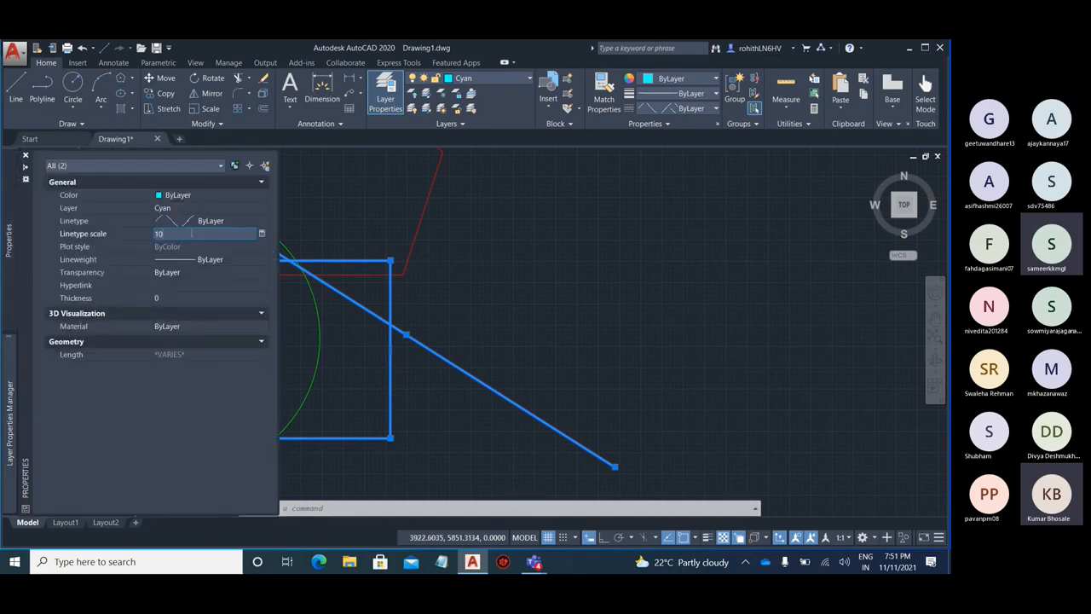
click(228, 221)
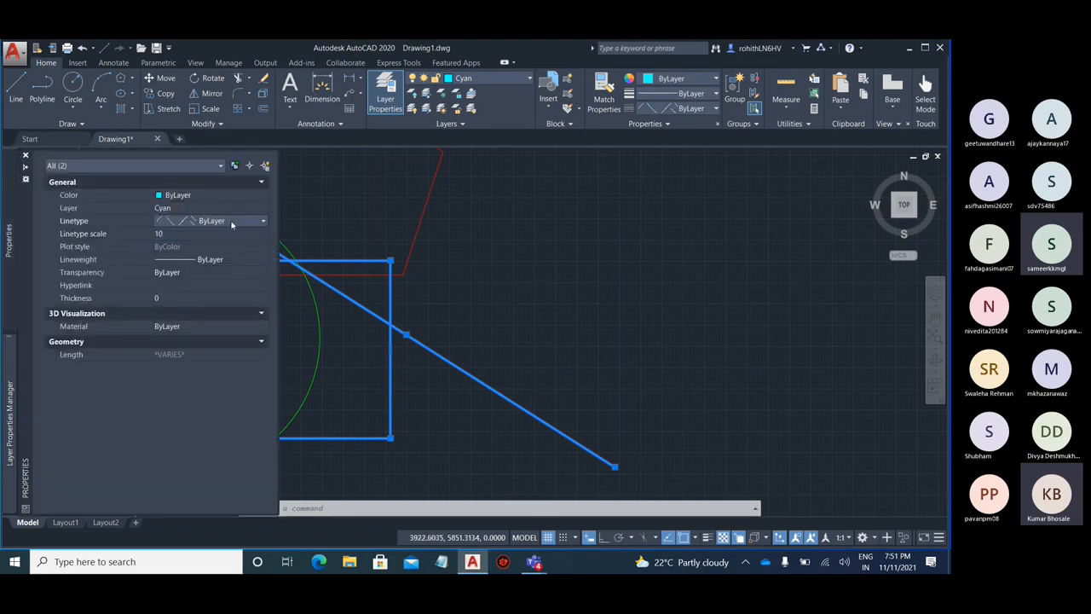
click(231, 222)
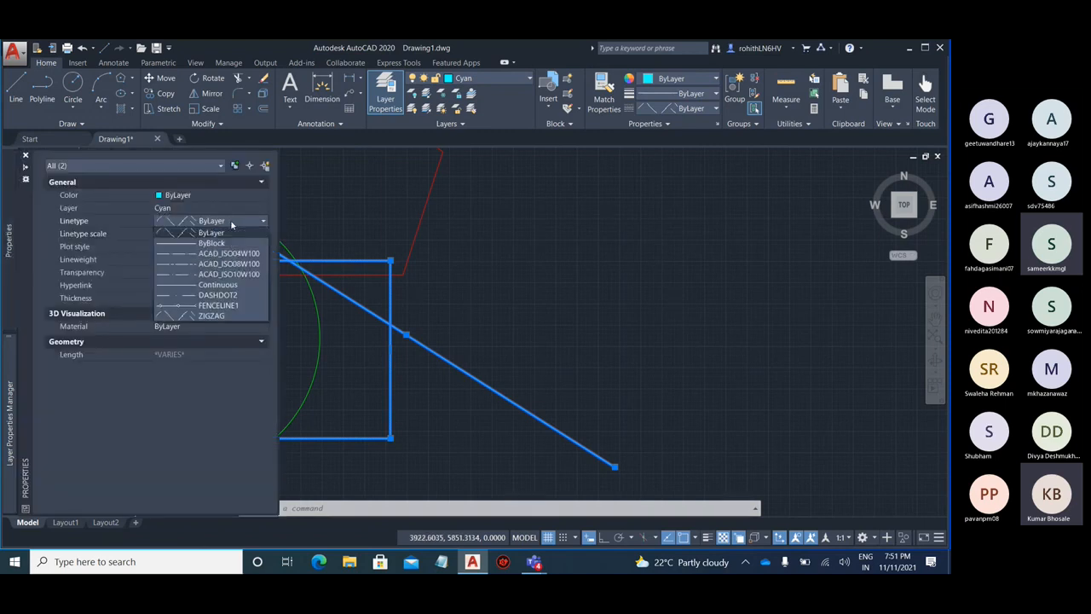
click(220, 306)
- Set the linetype scale of the selected cyan line and rectangle to 20, deselect them and inspect the pattern
click(187, 234)
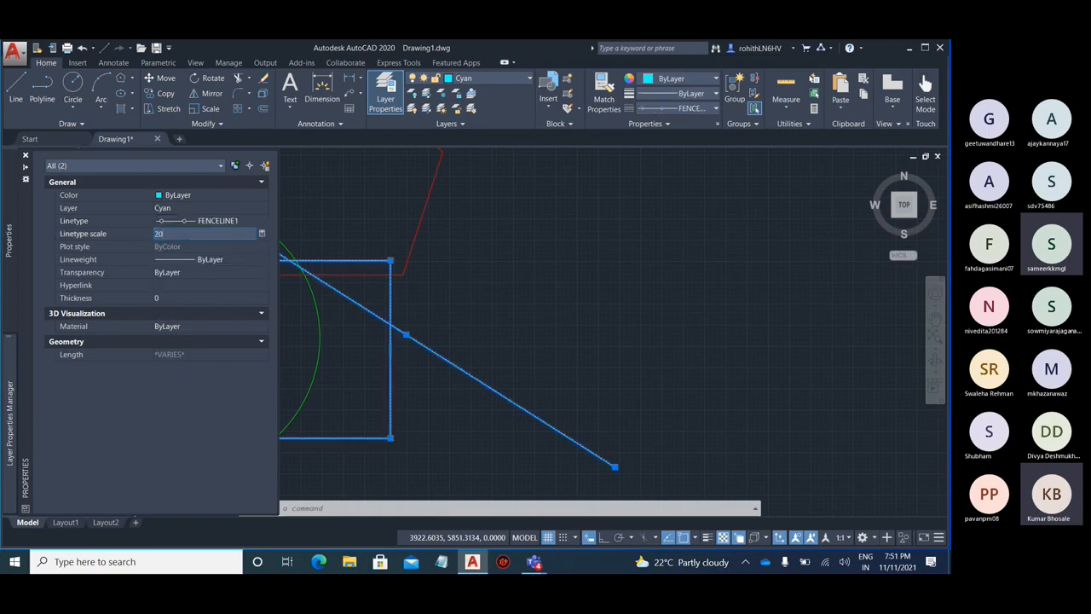
key(Return)
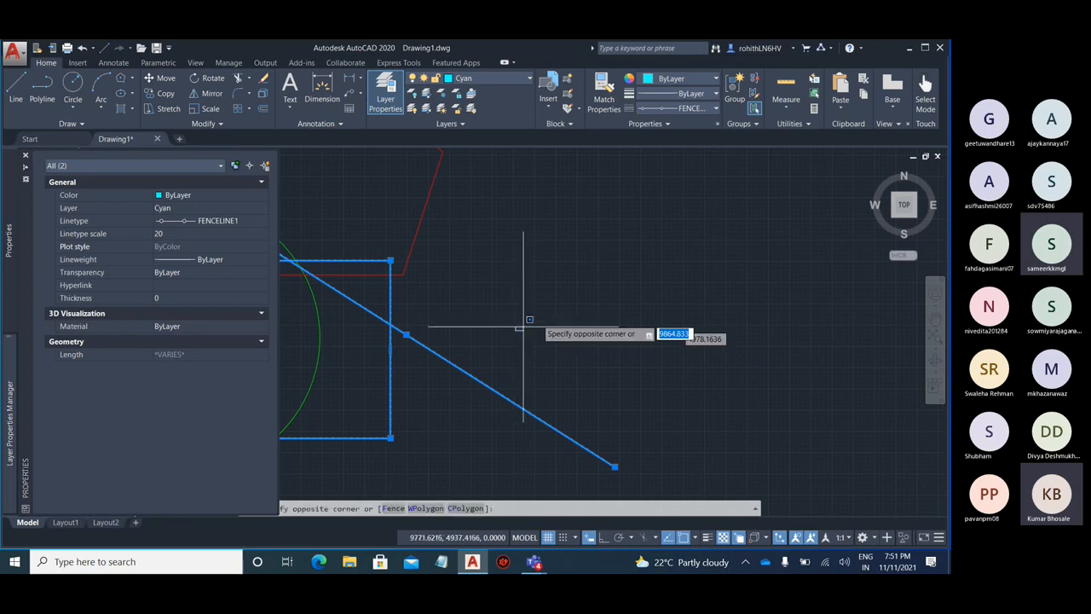
scroll(578, 289, down, 5)
key(Escape)
scroll(569, 290, up, 4)
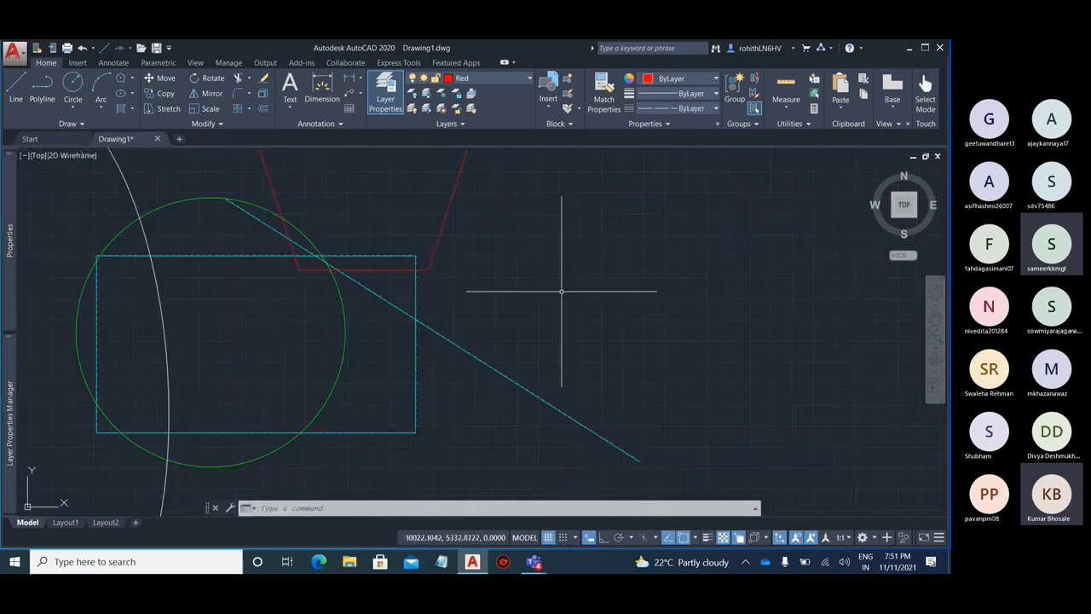
scroll(341, 310, up, 6)
scroll(383, 277, down, 5)
middle_drag(569, 282, 384, 314)
scroll(401, 261, down, 4)
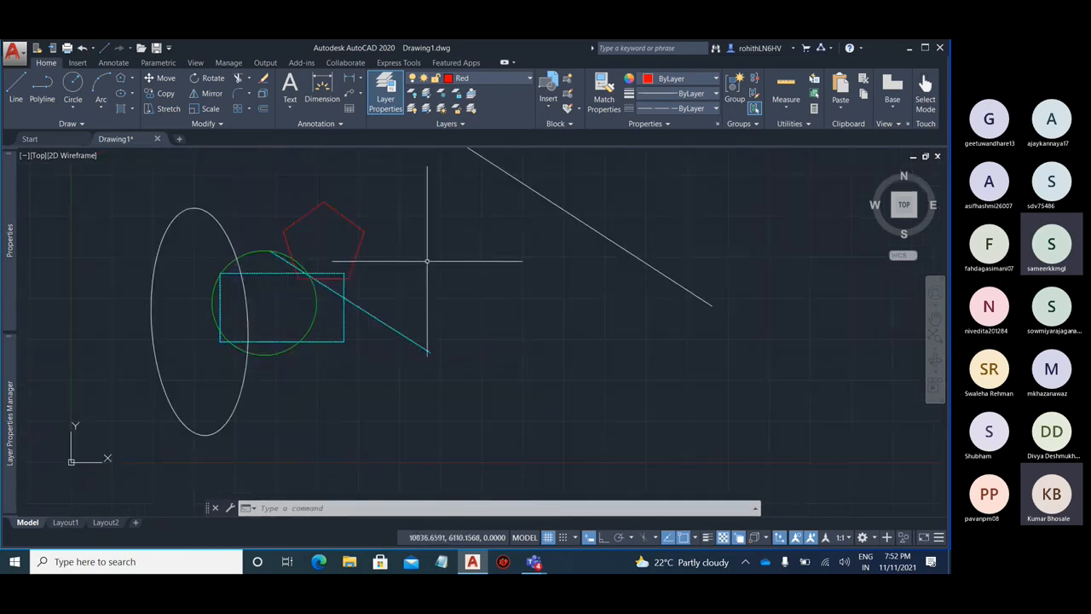
- Set the Cyan layer's lineweight to 1.06 mm
mouse_move(9, 410)
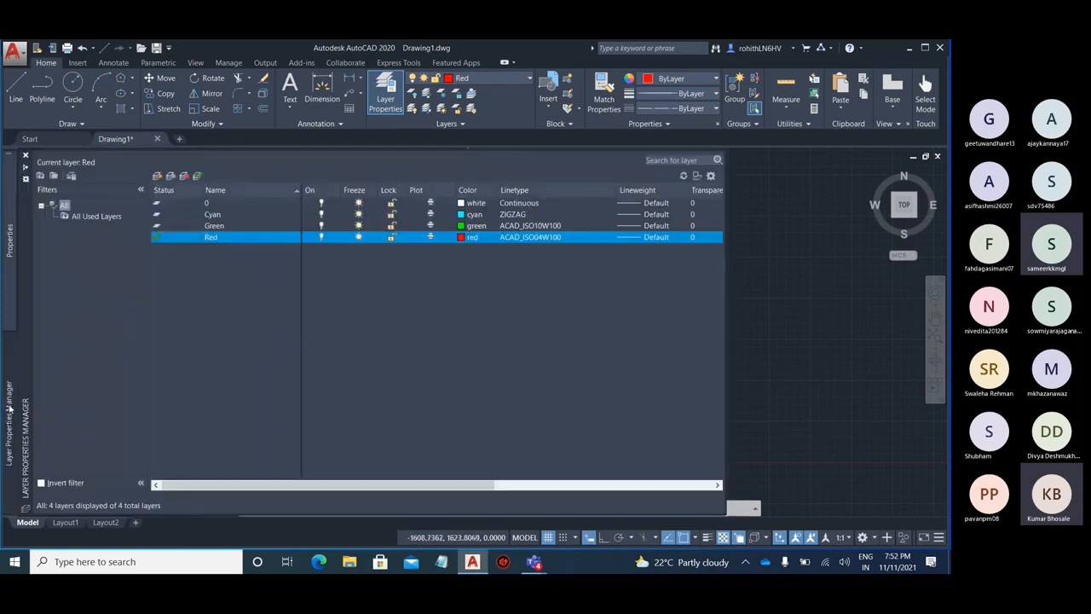
click(662, 213)
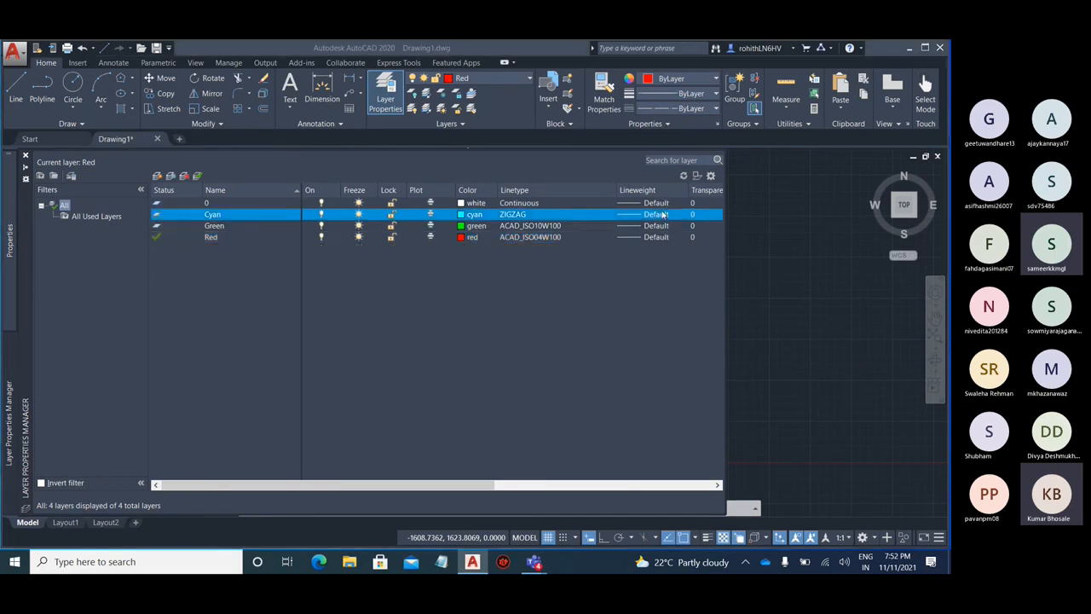
scroll(507, 258, down, 1)
scroll(506, 257, down, 5)
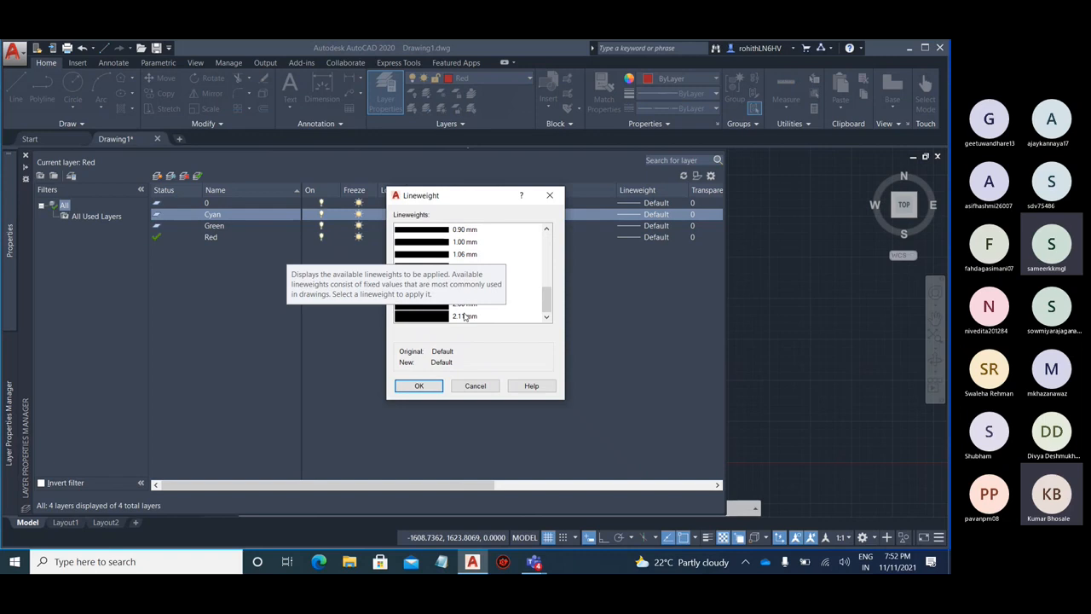
drag(548, 305, 546, 253)
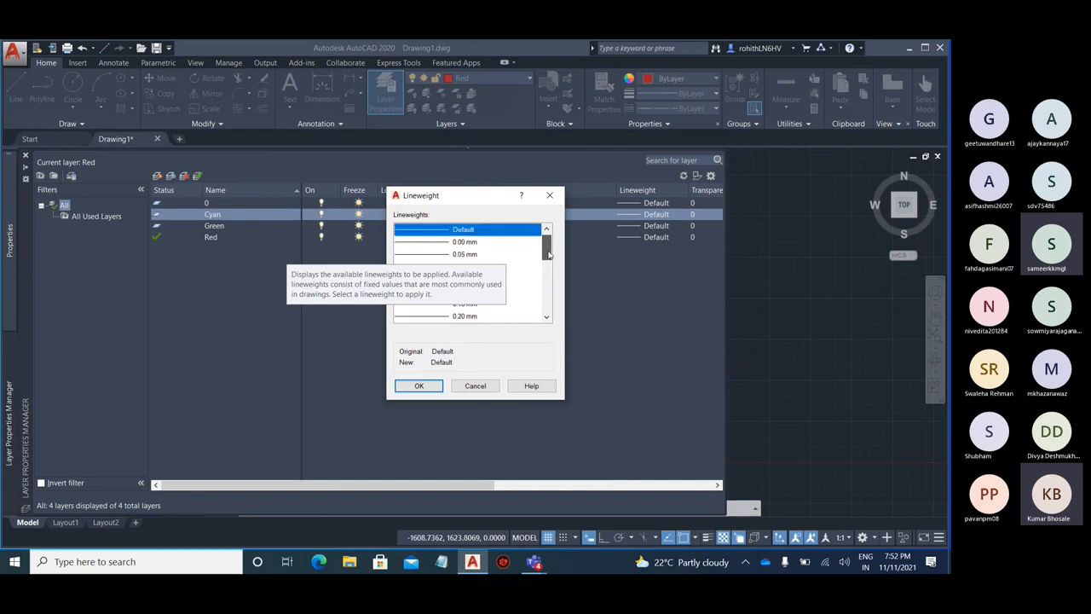
click(487, 256)
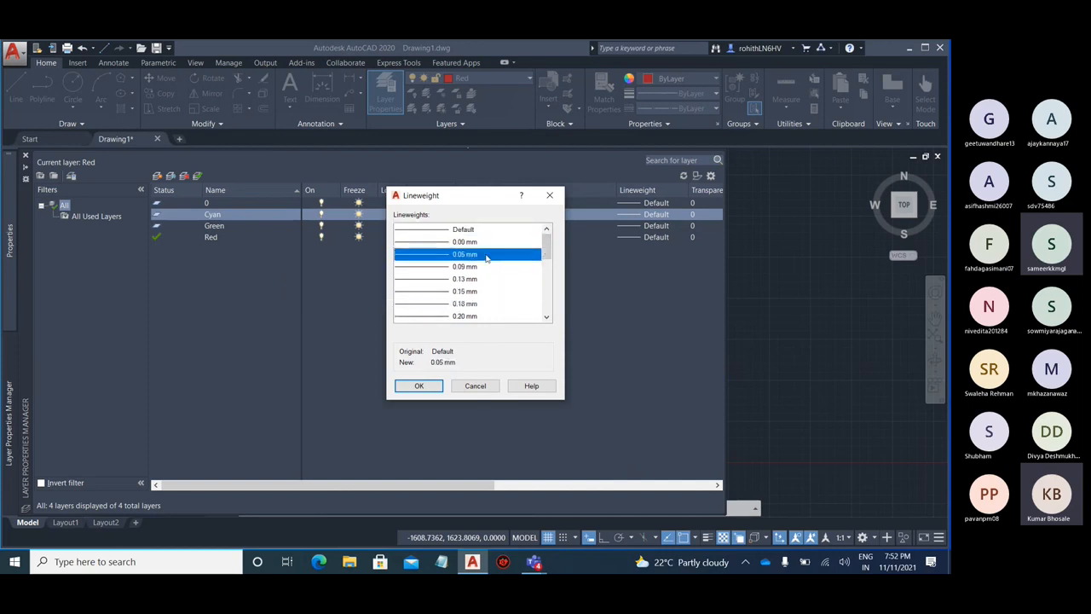
click(474, 269)
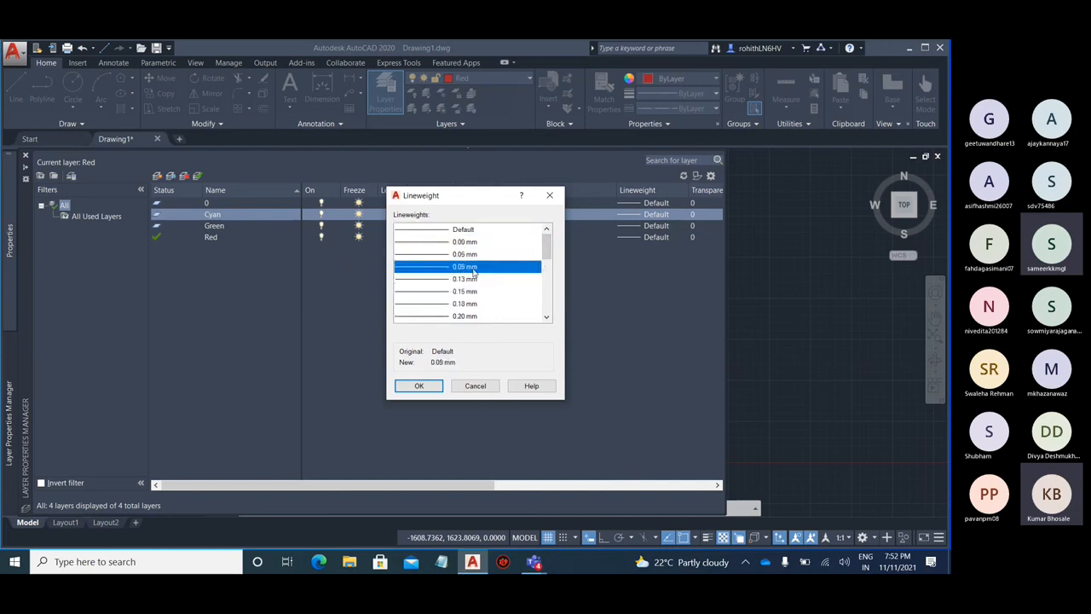
scroll(481, 277, down, 6)
click(462, 256)
click(431, 385)
- Open the lineweight choices for the Red layer and browse to the thicker weights
click(644, 238)
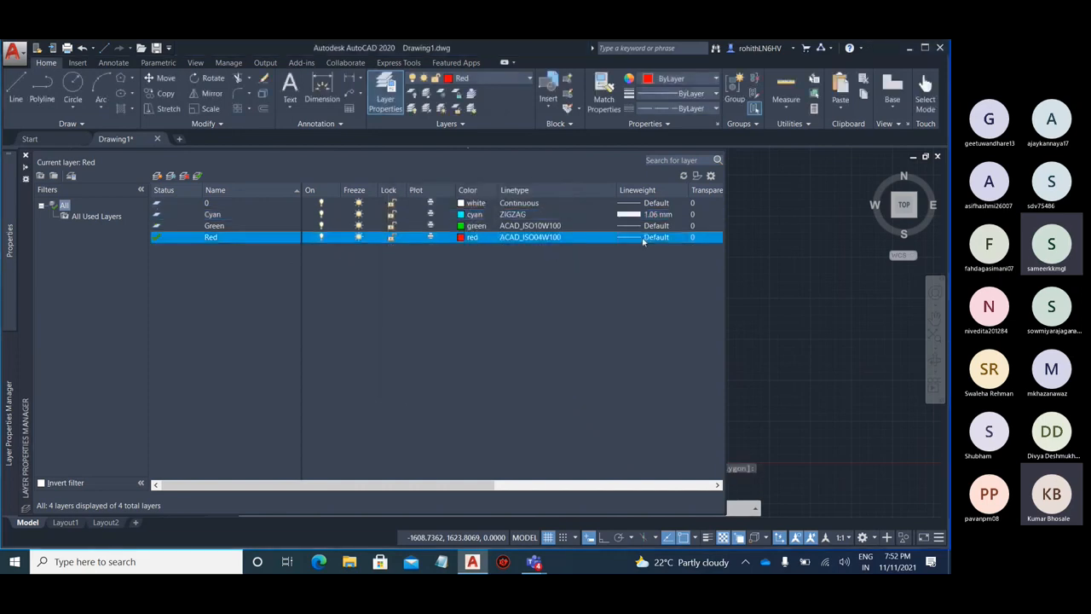
scroll(429, 315, down, 6)
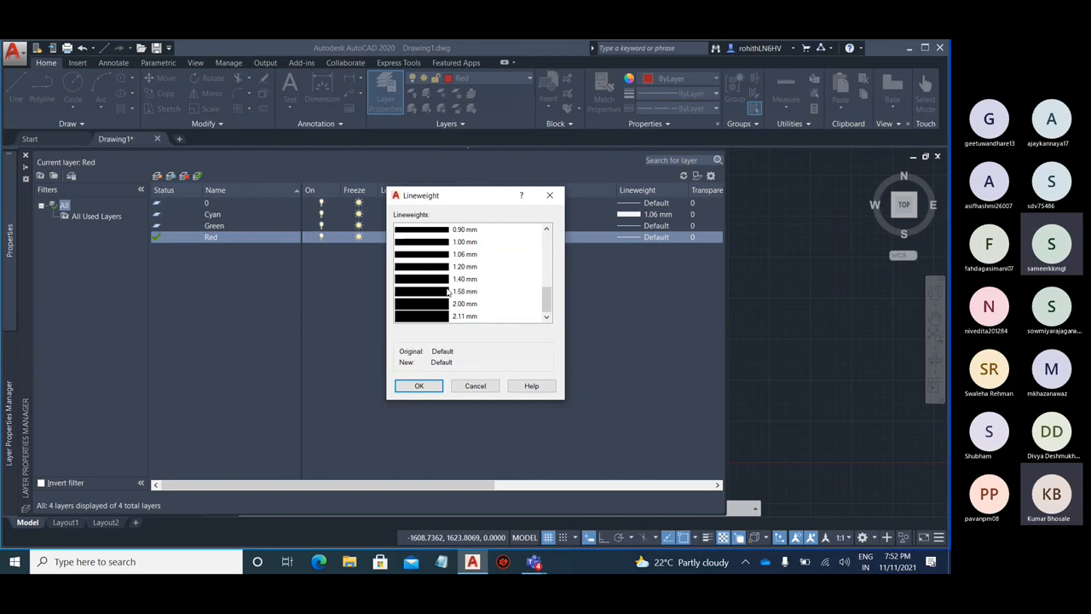
- Set the Red layer's lineweight to 2.11 mm
click(431, 316)
click(407, 385)
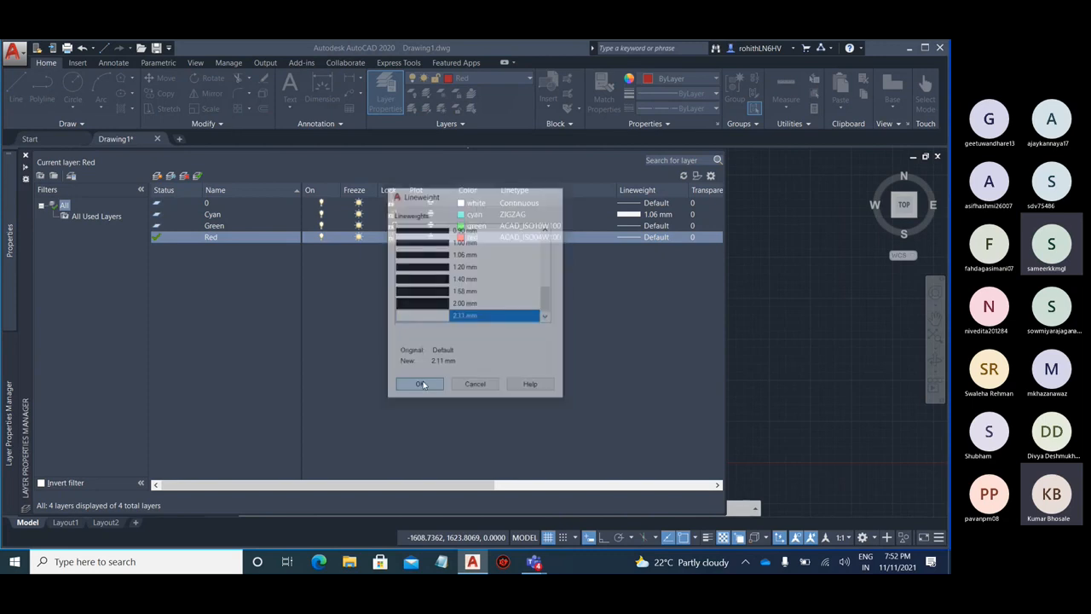
click(453, 264)
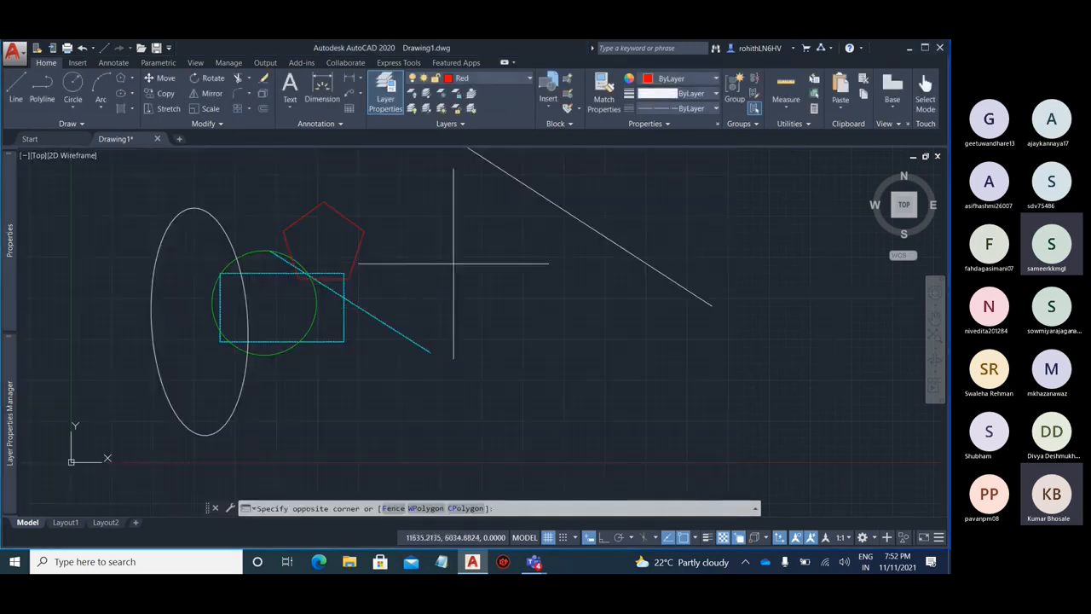
click(524, 312)
- Examine the pentagon, rectangle, circle and cyan line at different magnifications to compare their line thickness and linetypes
scroll(500, 293, down, 2)
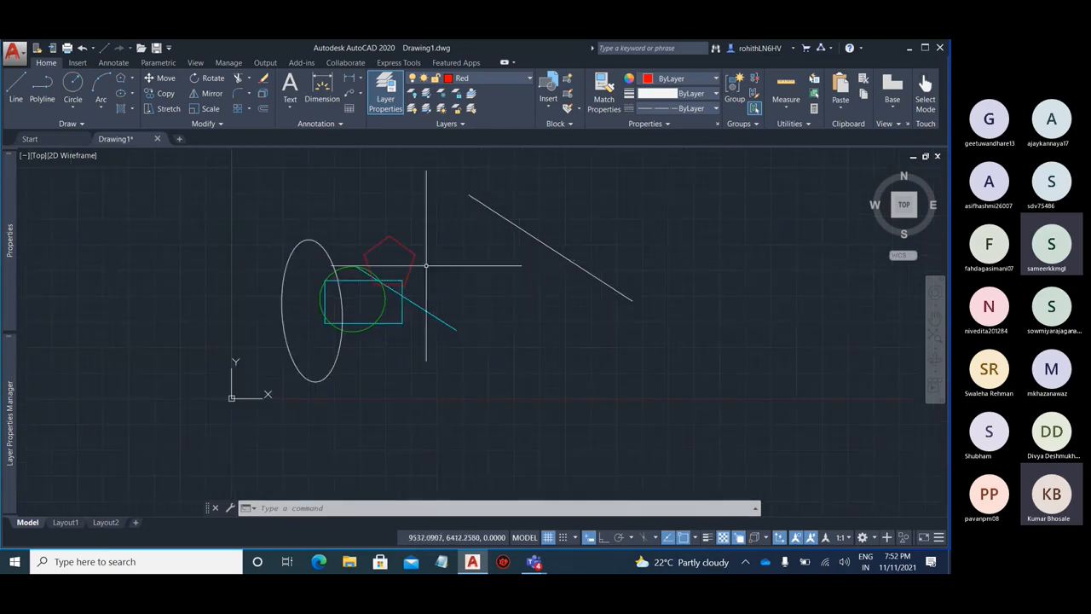
scroll(418, 236, up, 6)
scroll(406, 279, down, 1)
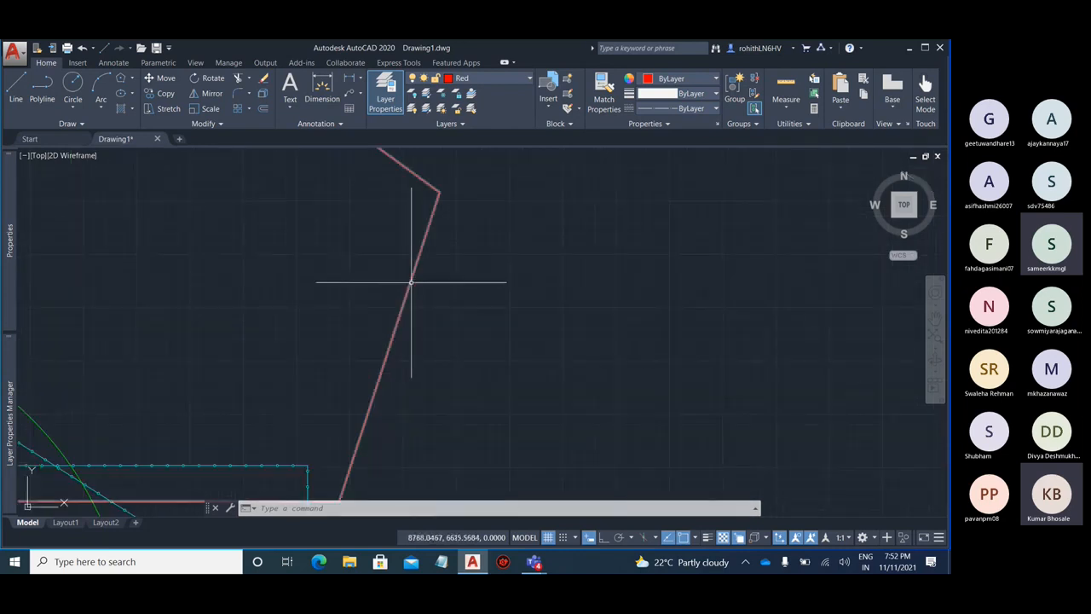
scroll(529, 263, down, 3)
scroll(445, 337, up, 5)
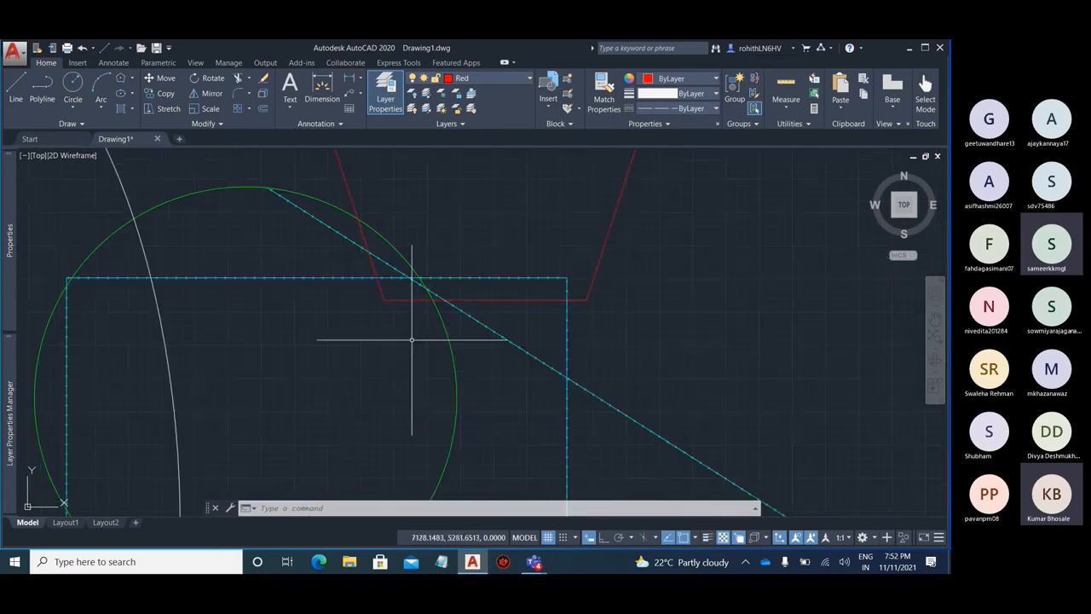
click(463, 314)
key(Escape)
scroll(435, 320, down, 5)
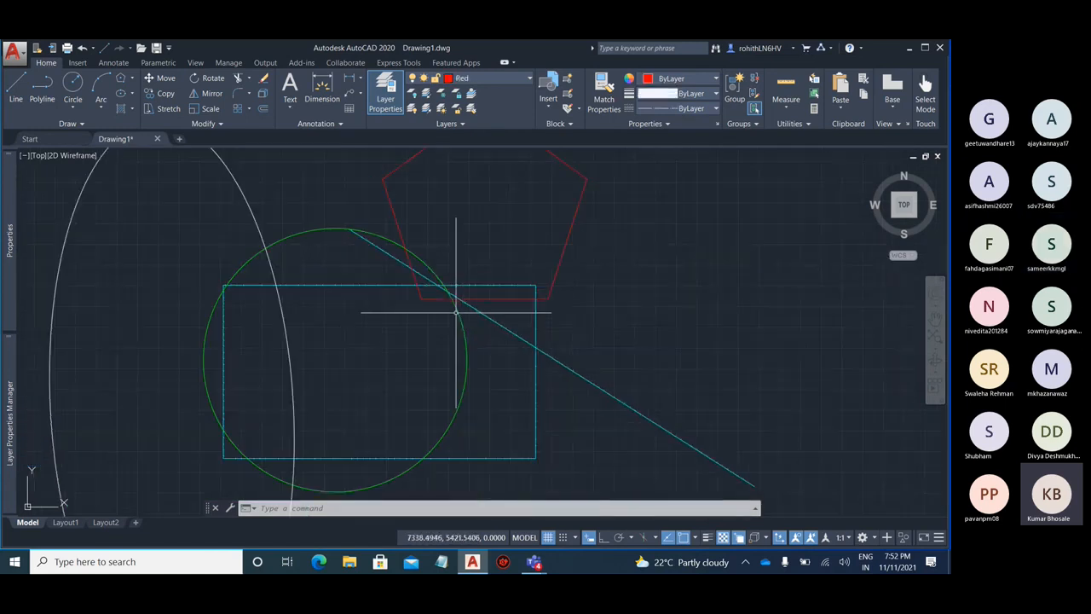
scroll(456, 312, down, 4)
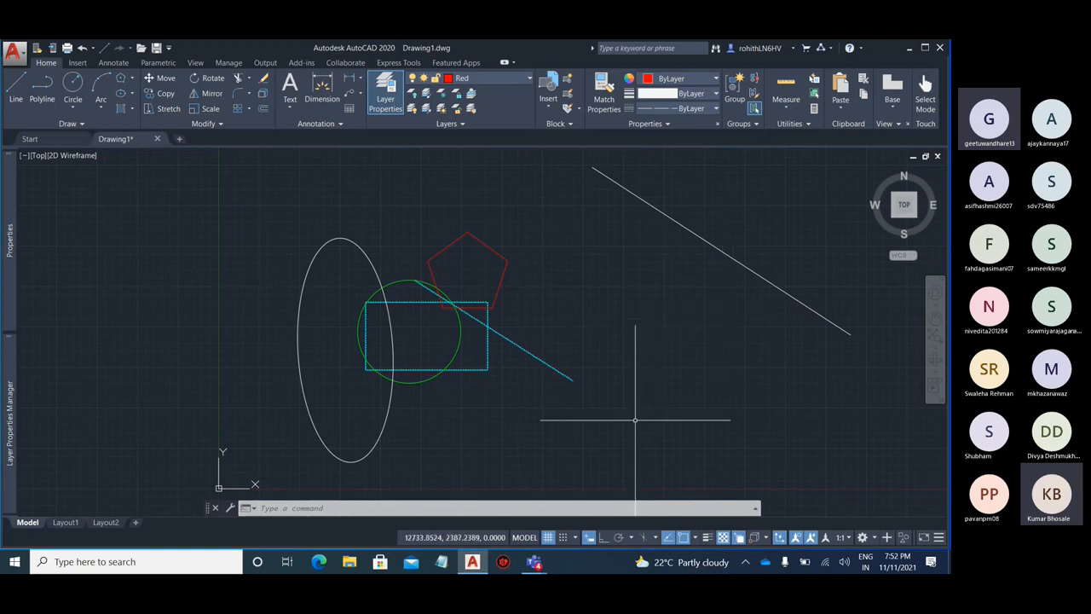
- Turn on lineweight display, switch it off and on again, and compare the shapes
click(706, 538)
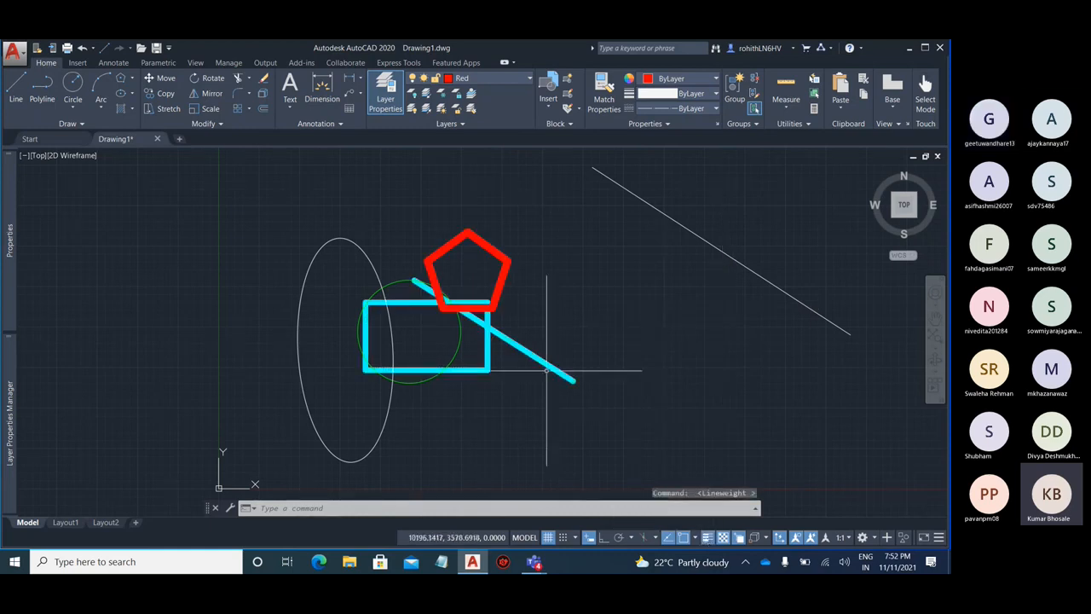
scroll(520, 324, up, 4)
scroll(405, 350, down, 2)
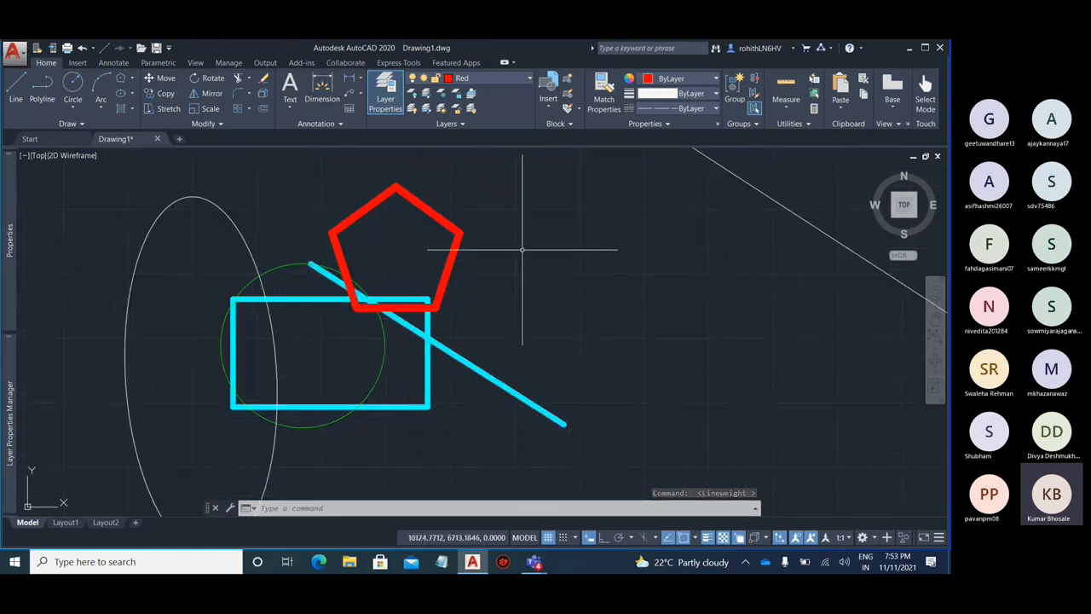
click(706, 538)
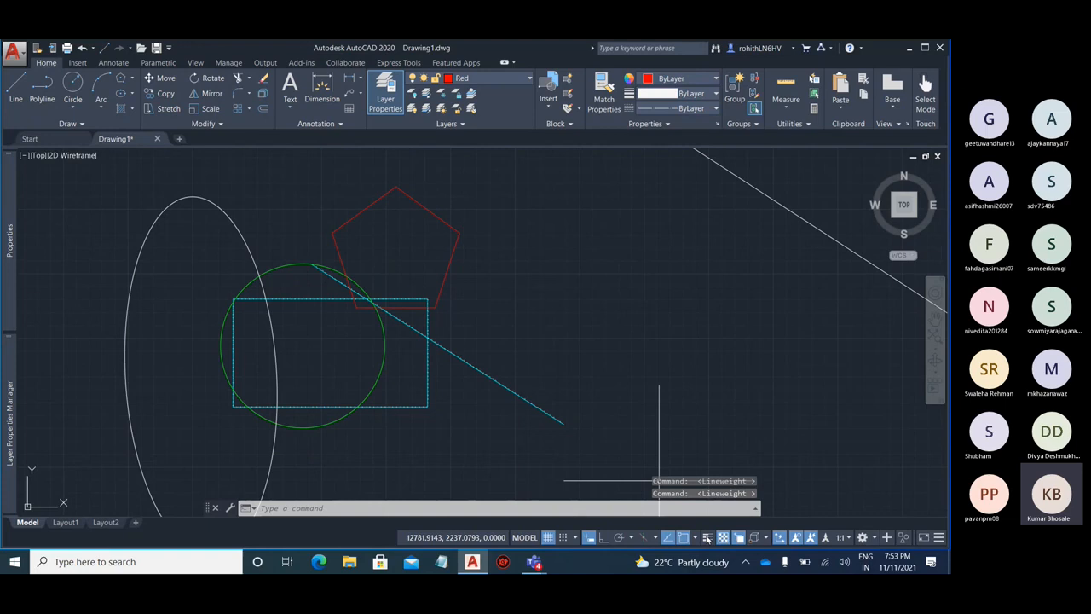
click(706, 538)
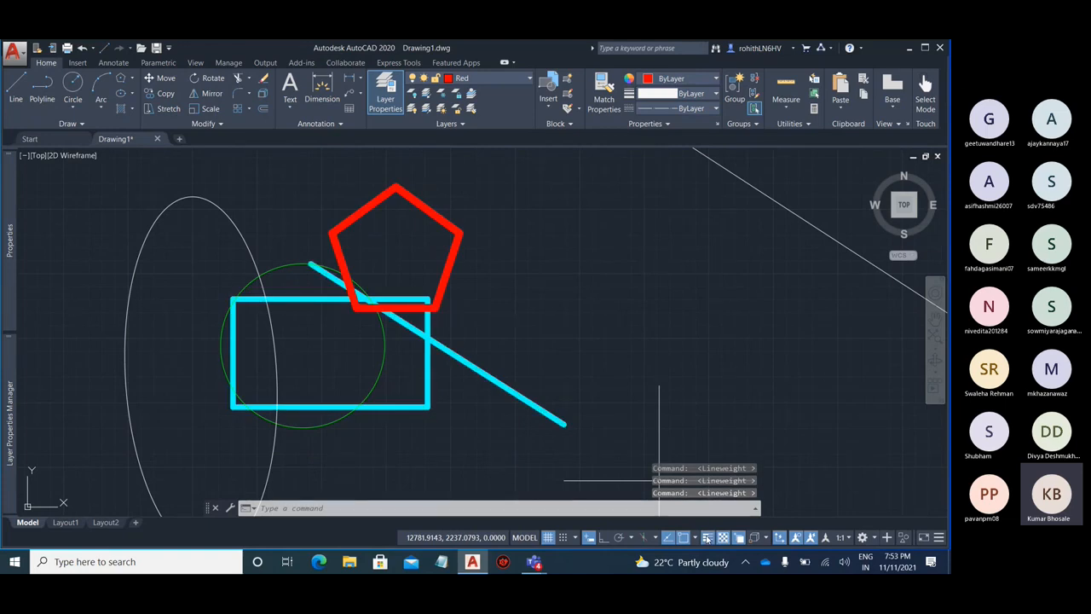
scroll(246, 358, down, 4)
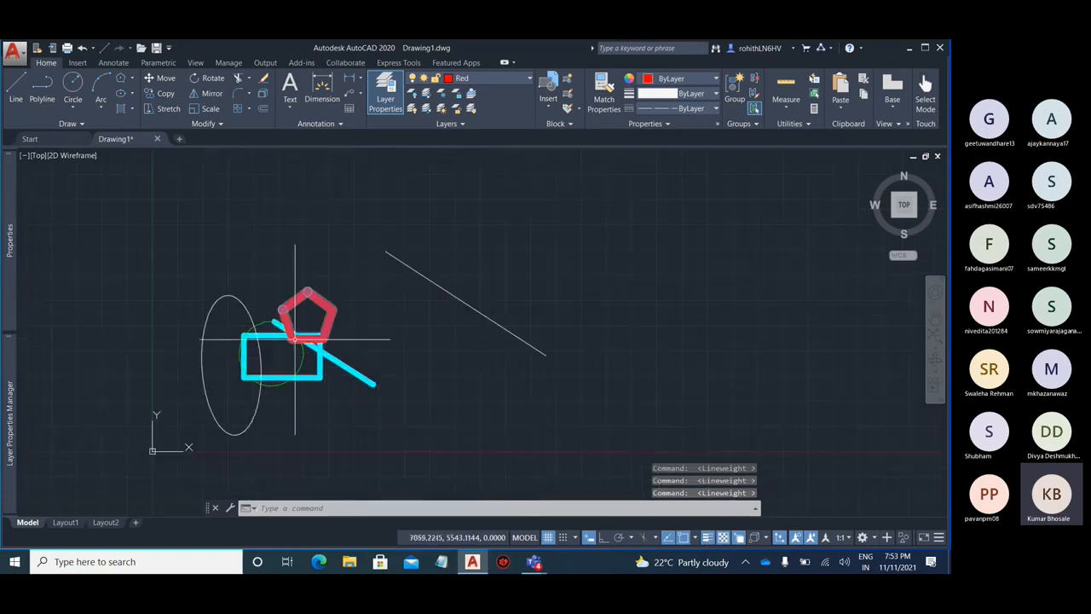
scroll(294, 341, up, 3)
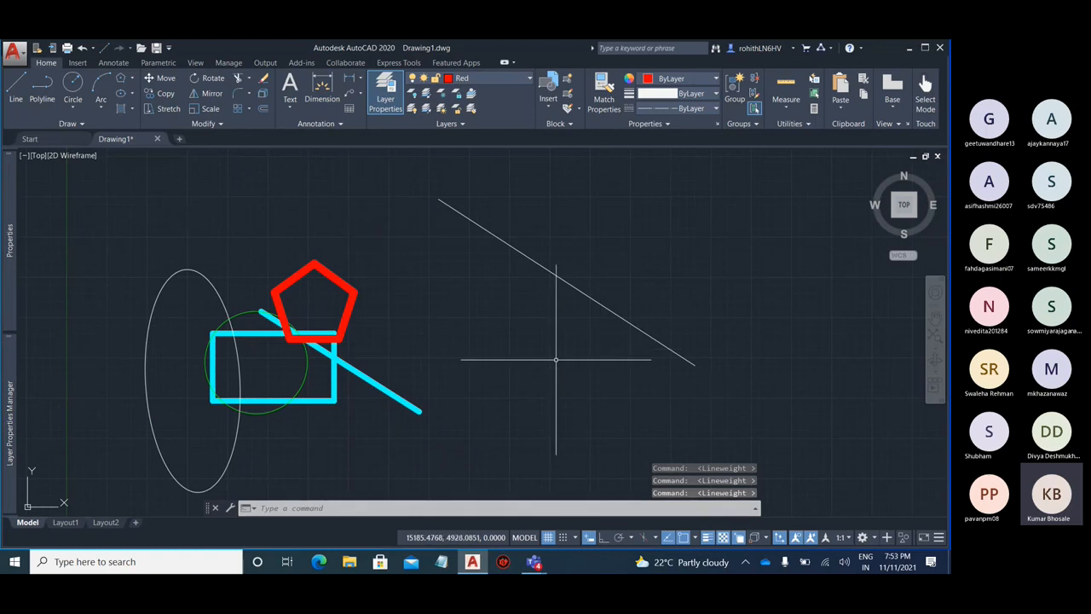
- Set the LWDISPLAY system variable to OFF
text(LWDI)
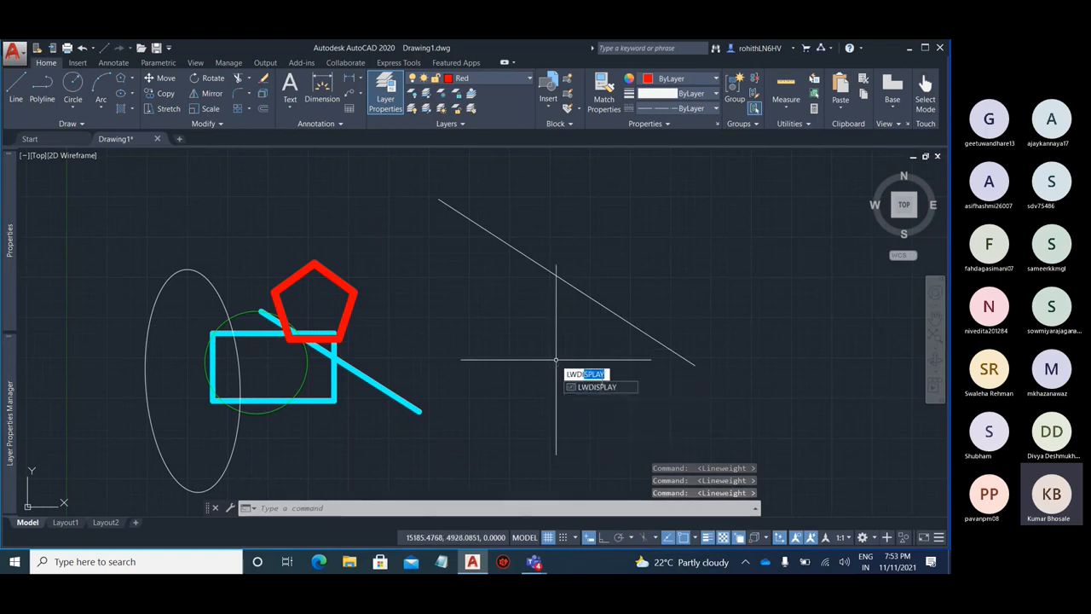
key(Return)
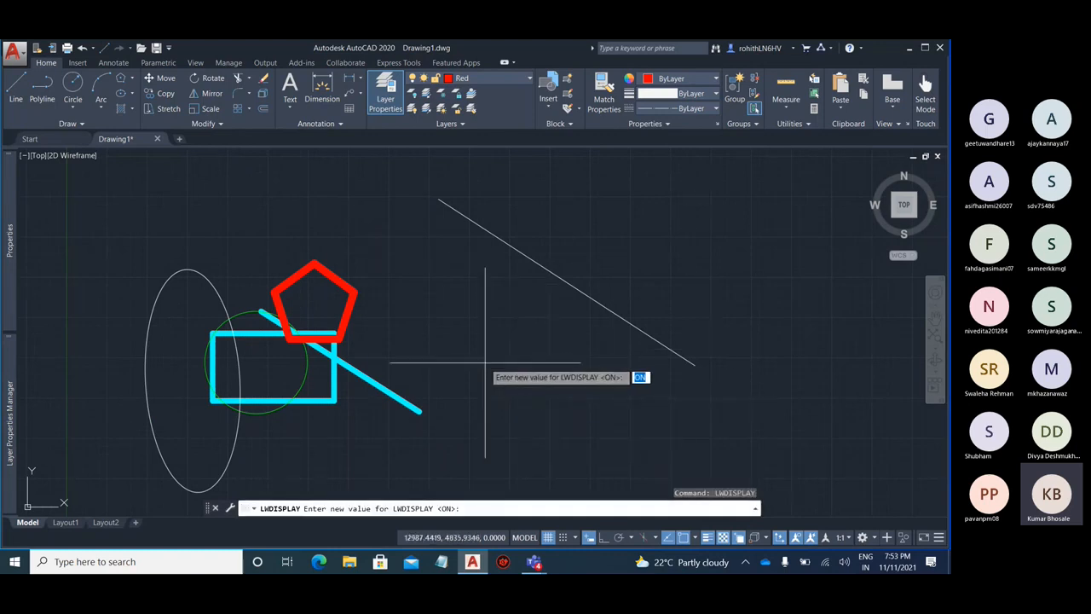
text(off)
key(Return)
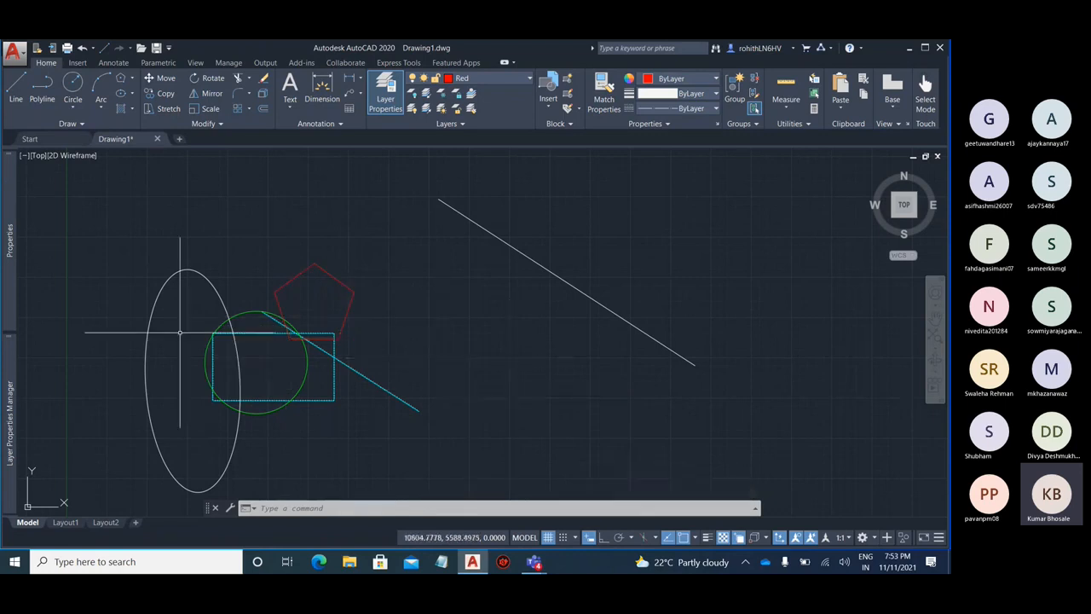
- Set the Red layer's transparency to 85
mouse_move(14, 394)
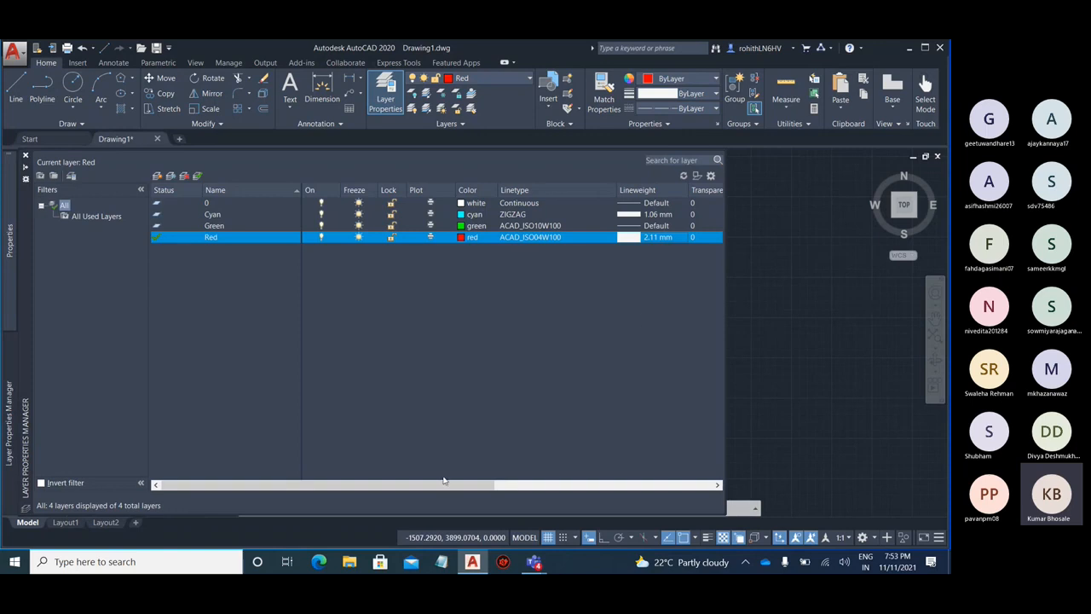
drag(445, 484, 677, 485)
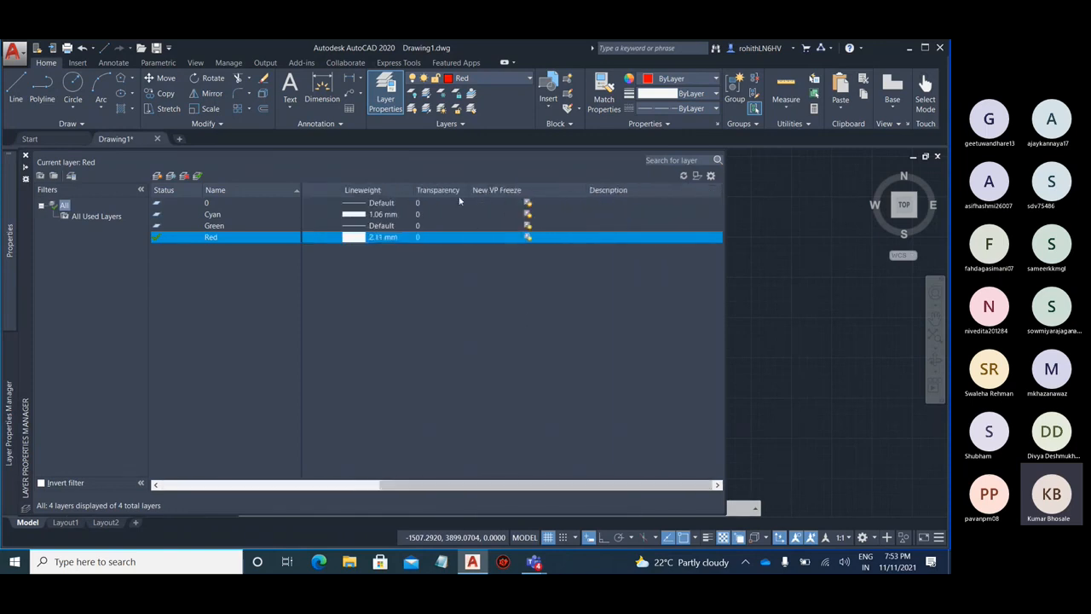
click(418, 237)
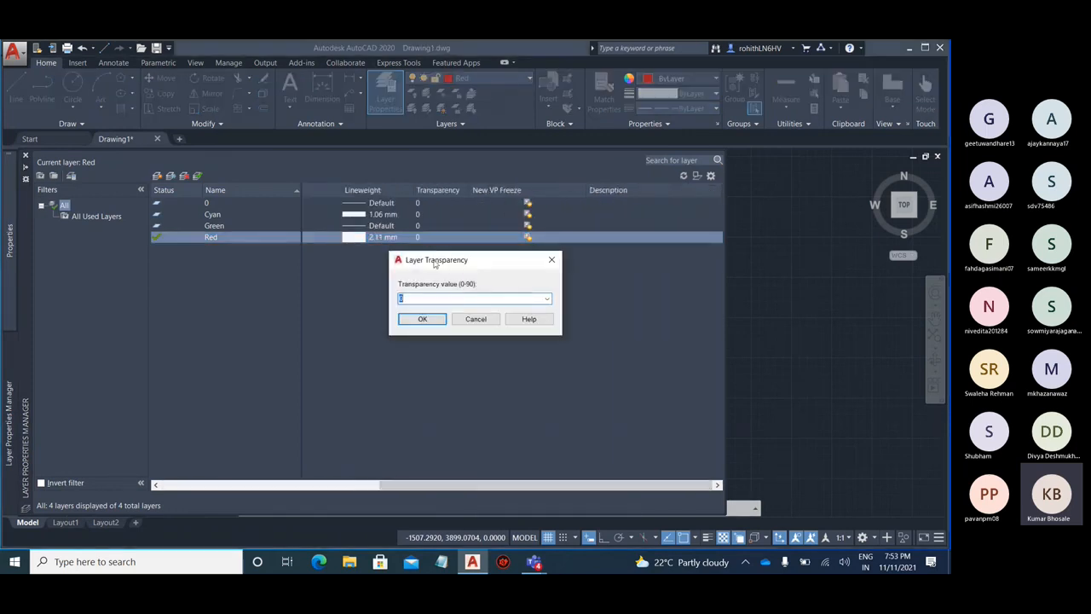
click(547, 298)
click(424, 307)
text(85)
click(417, 317)
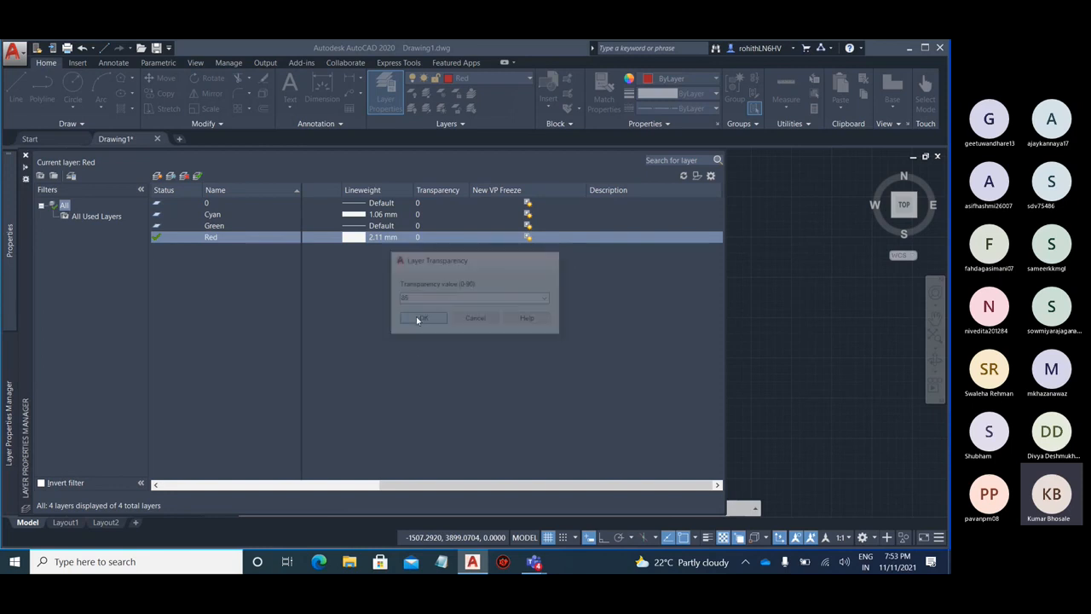
- Set the transparency of the Cyan layer to 40 and of the Green layer to 50
click(424, 218)
click(425, 219)
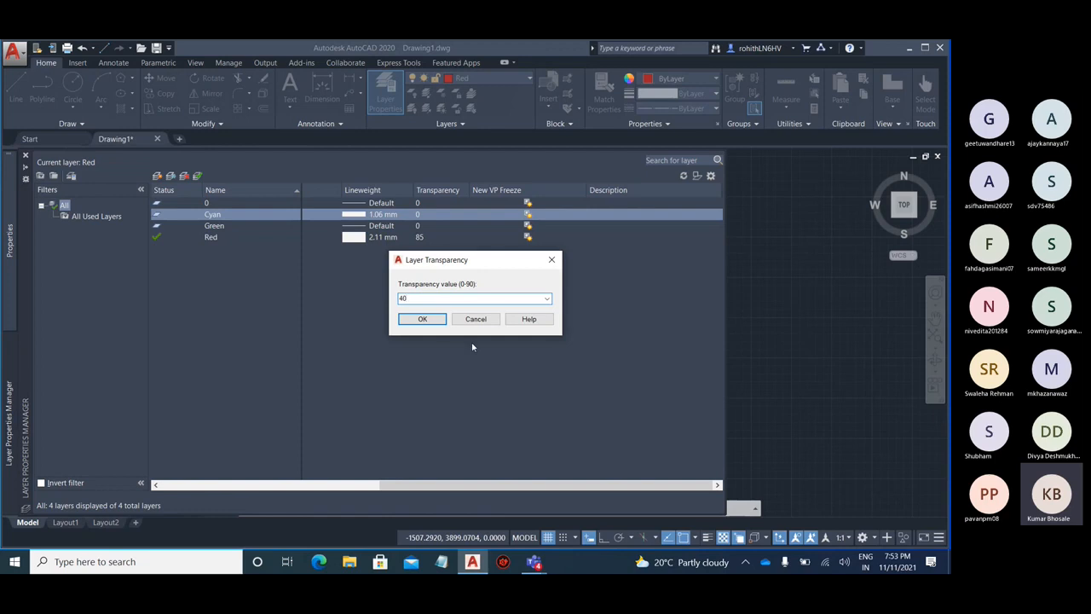
click(422, 319)
click(437, 227)
click(437, 227)
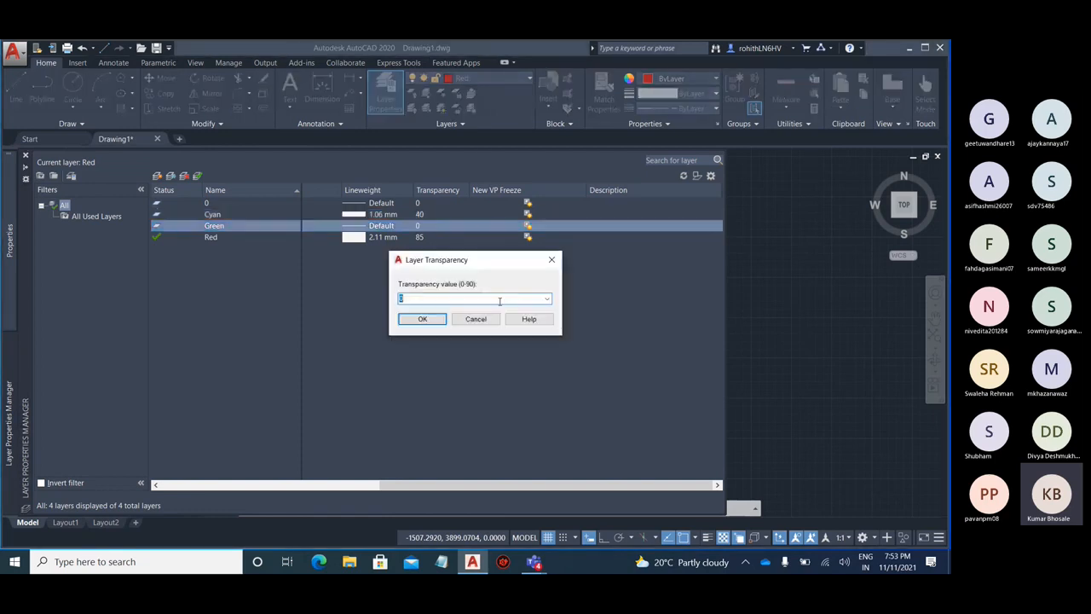
text(50)
click(423, 319)
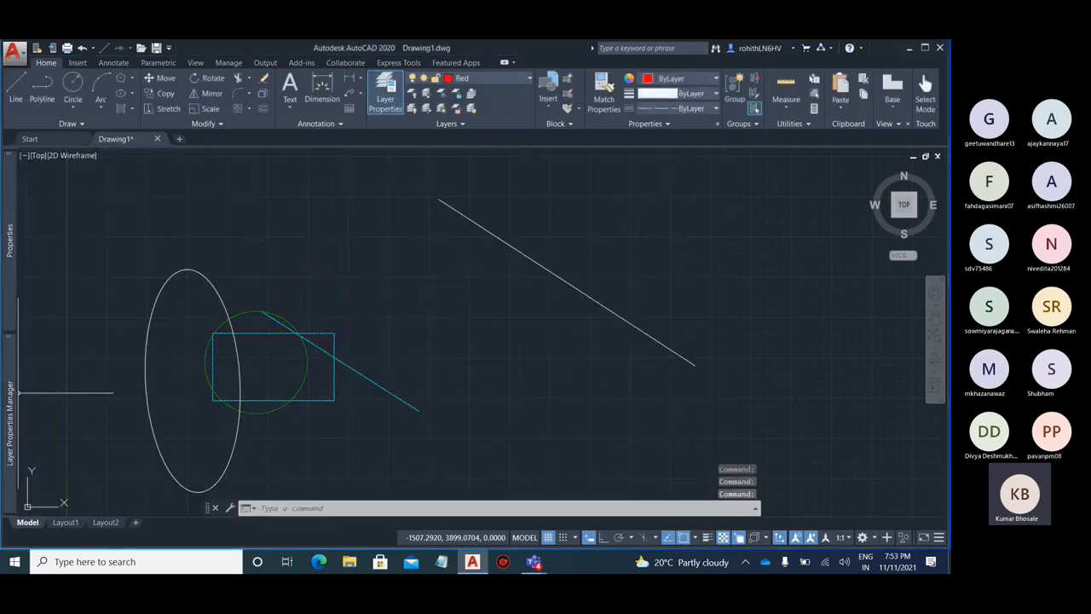
- Inspect the faded pentagon, then set the Red layer's transparency to 20
scroll(332, 317, up, 6)
scroll(428, 255, down, 2)
scroll(580, 225, up, 3)
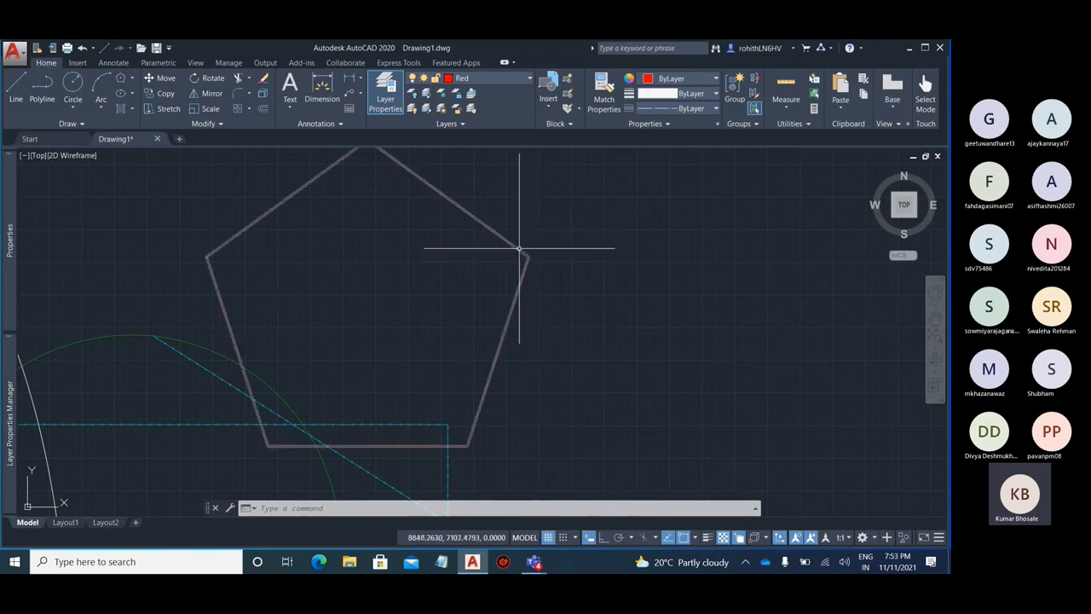
scroll(558, 244, down, 2)
middle_drag(694, 380, 710, 333)
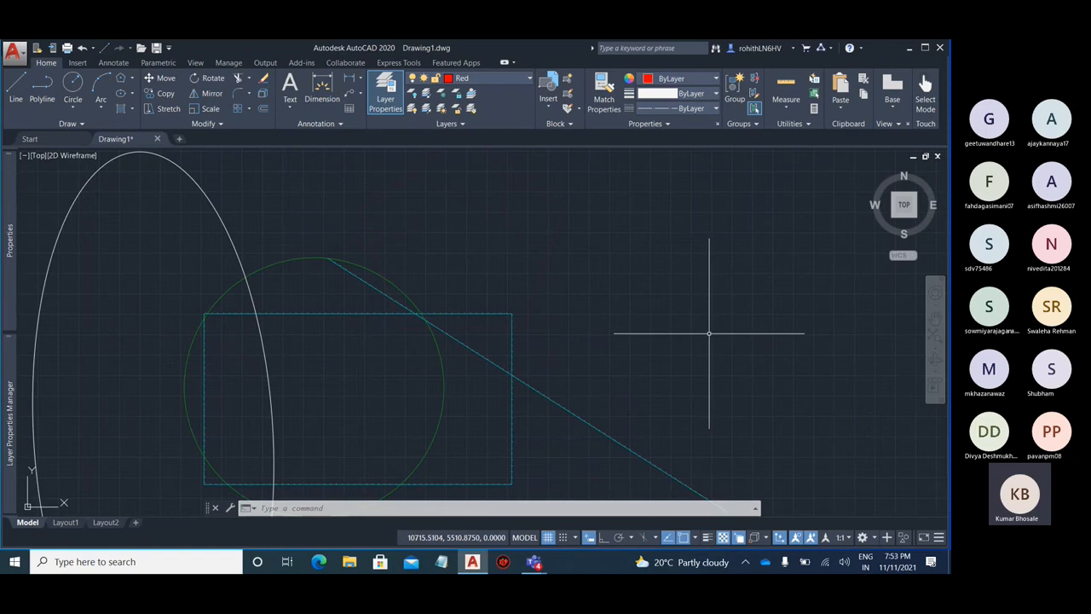
mouse_move(9, 394)
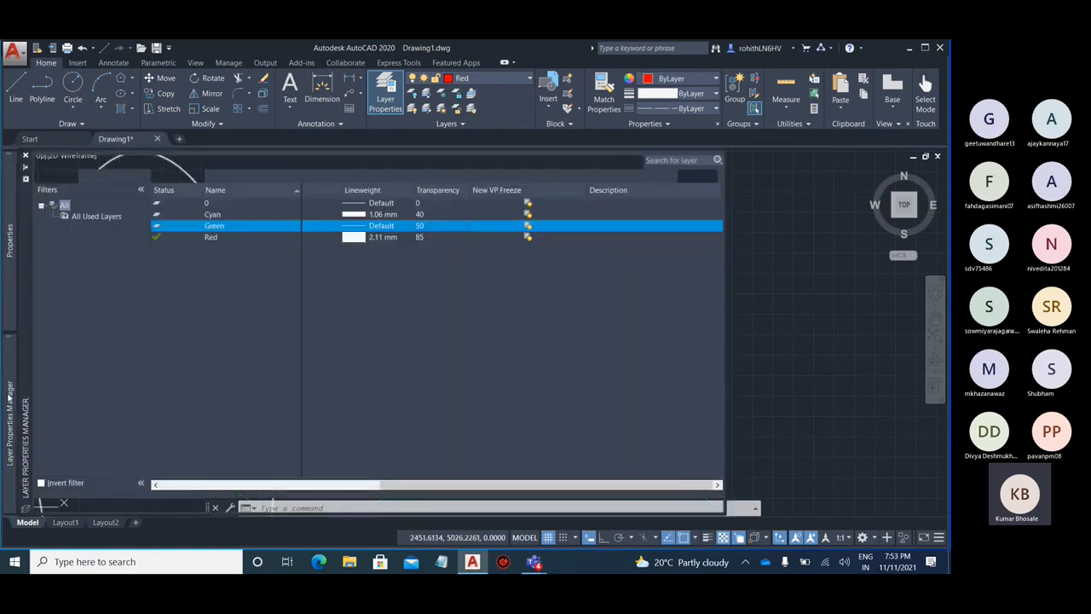
click(424, 238)
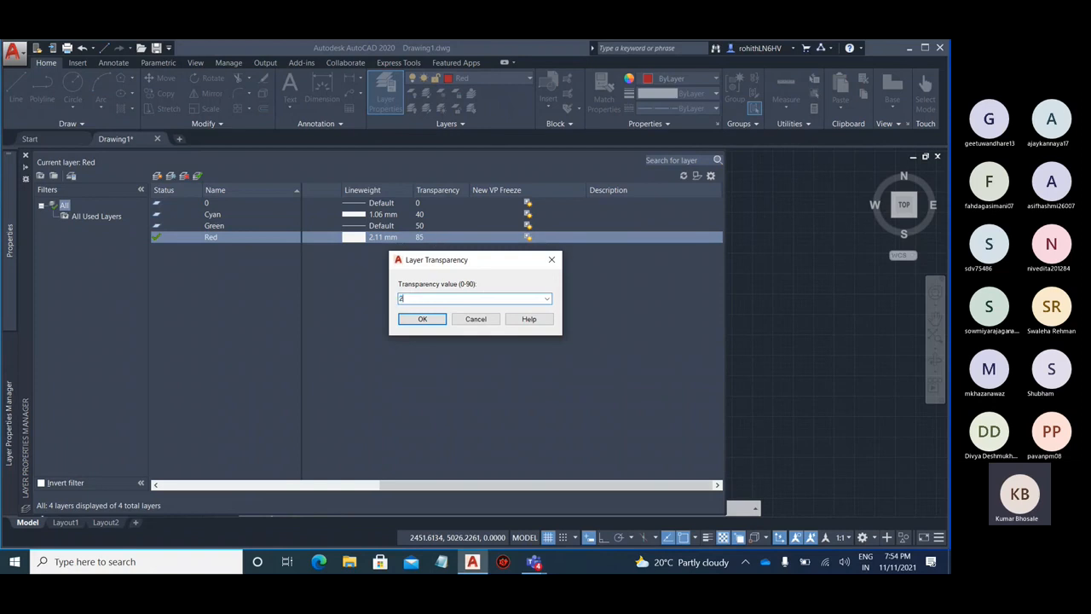
key(Return)
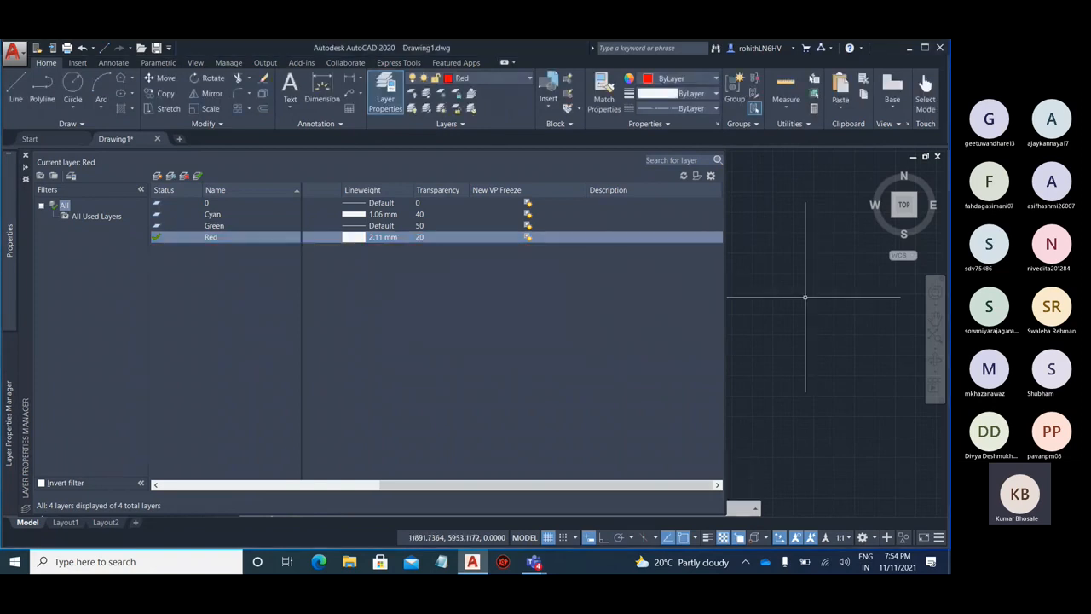
- Set the TRANSPARENCYDISPLAY system variable to 0
scroll(568, 287, down, 3)
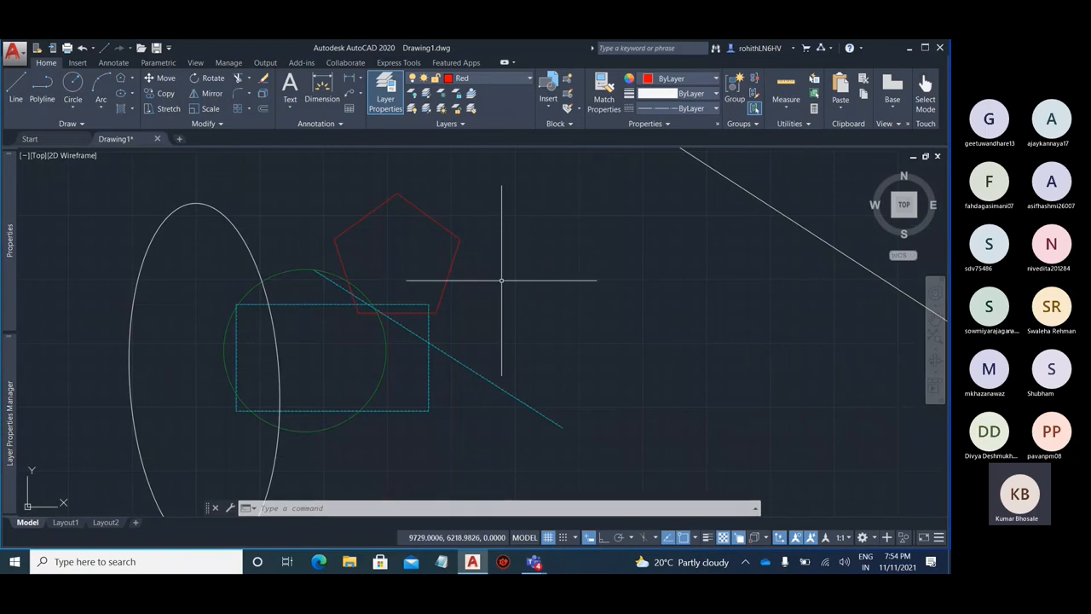
text(TRANS)
click(588, 308)
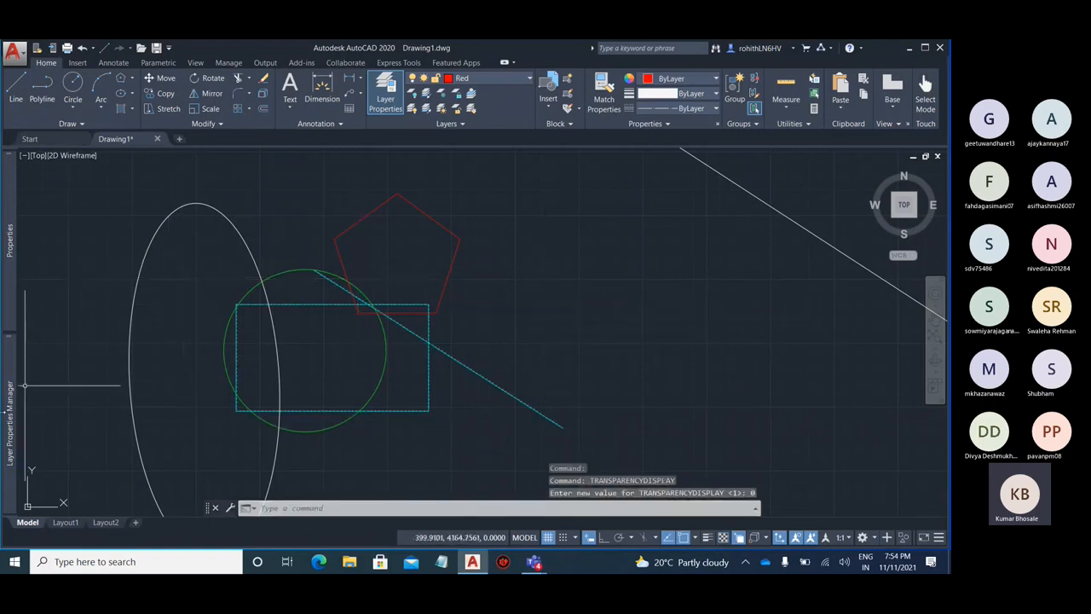
- Set the Red layer's transparency to 90
mouse_move(9, 409)
click(445, 239)
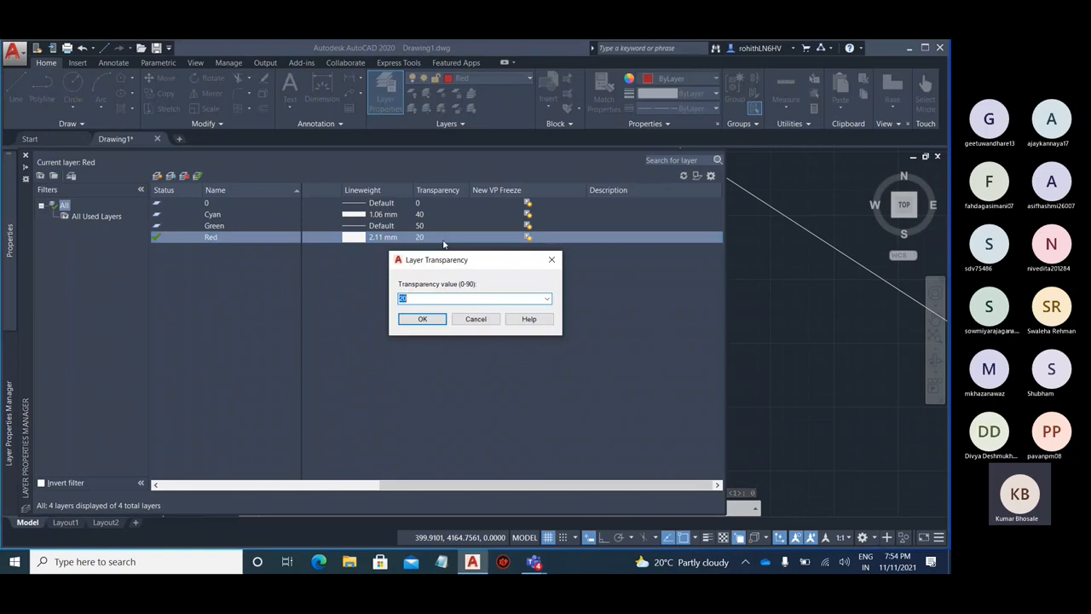
text(90)
key(Return)
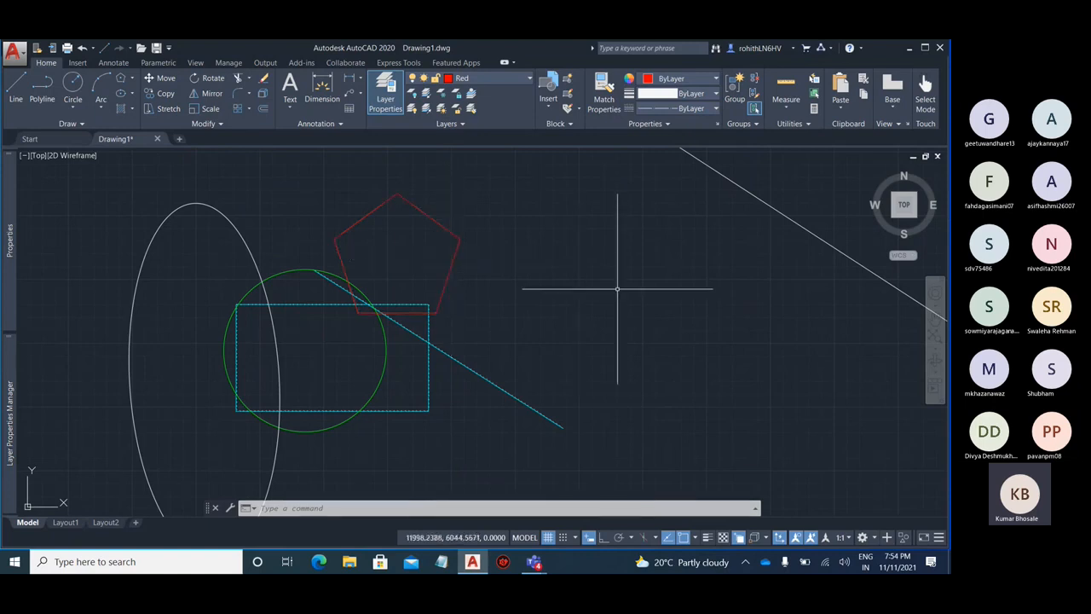
- Set the TRANSPARENCYDISPLAY system variable to 1
text(transp)
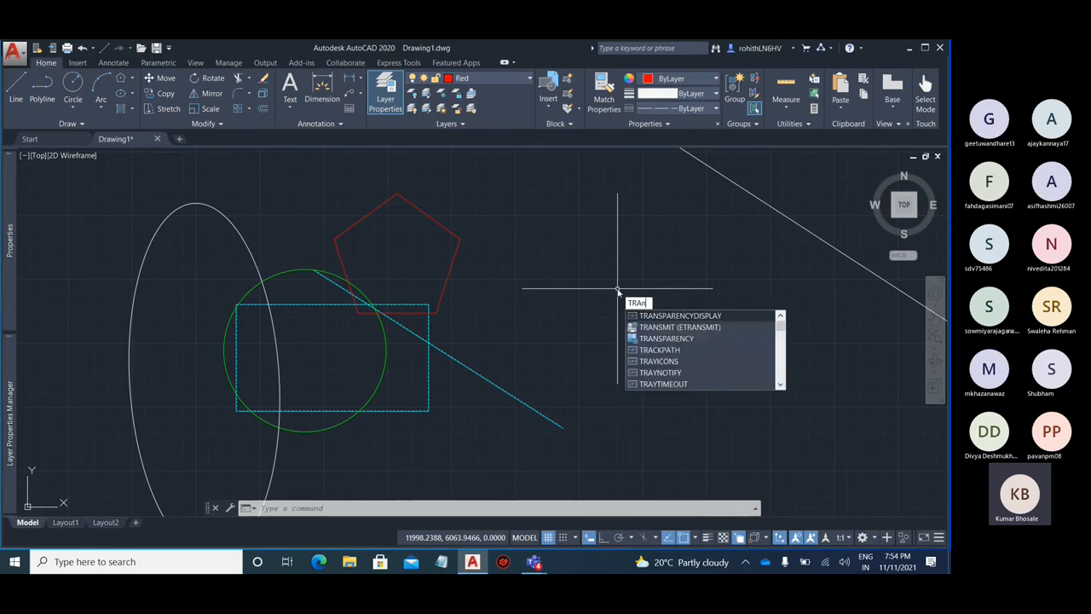
key(Return)
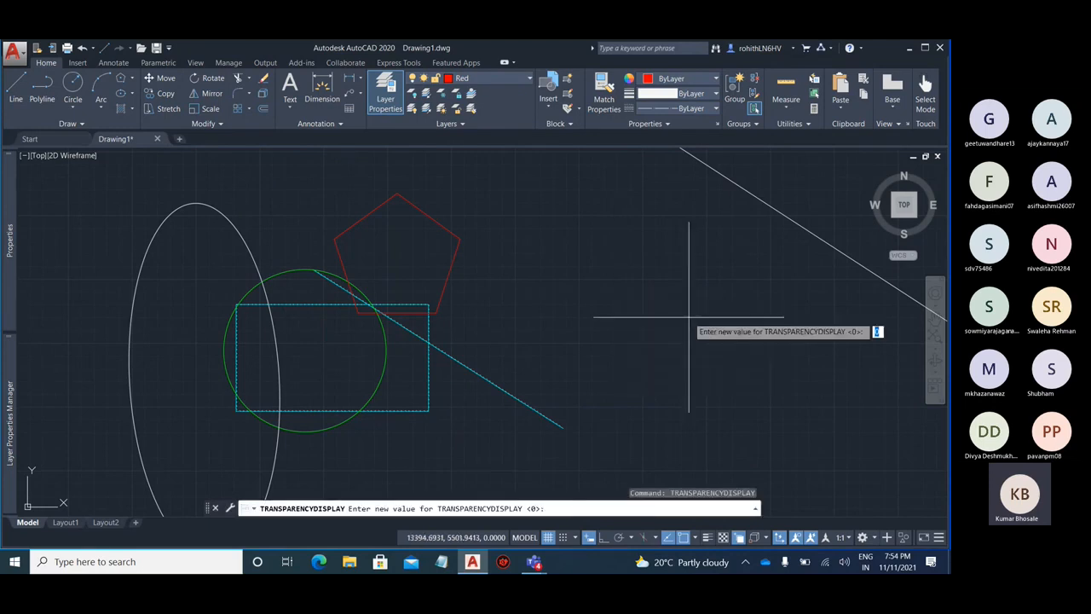
text(1)
key(Return)
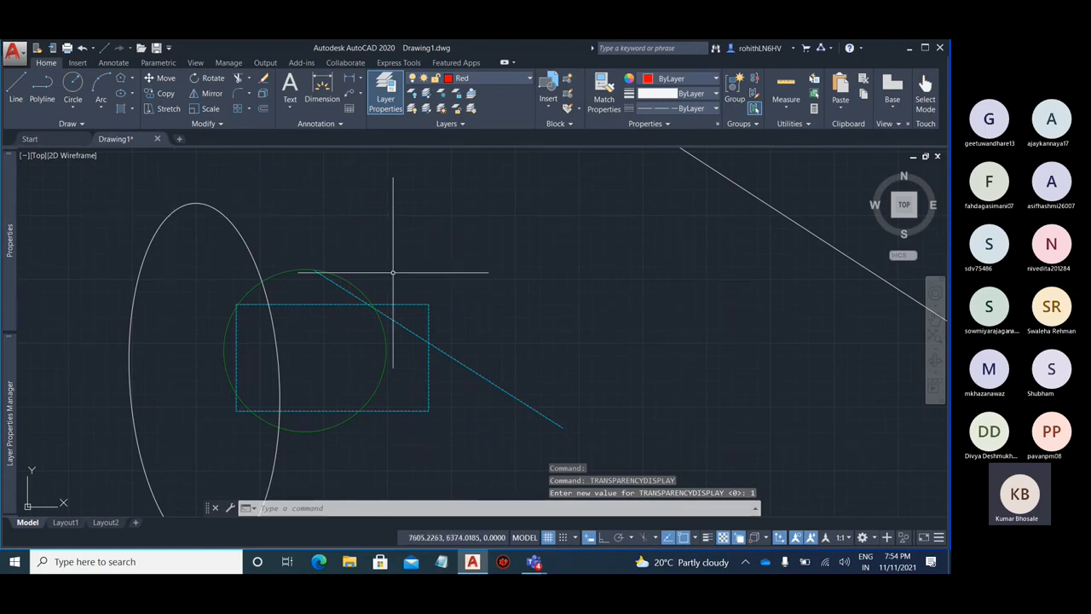
- Set the Red layer's transparency to 10 and look over the drawing
mouse_move(17, 435)
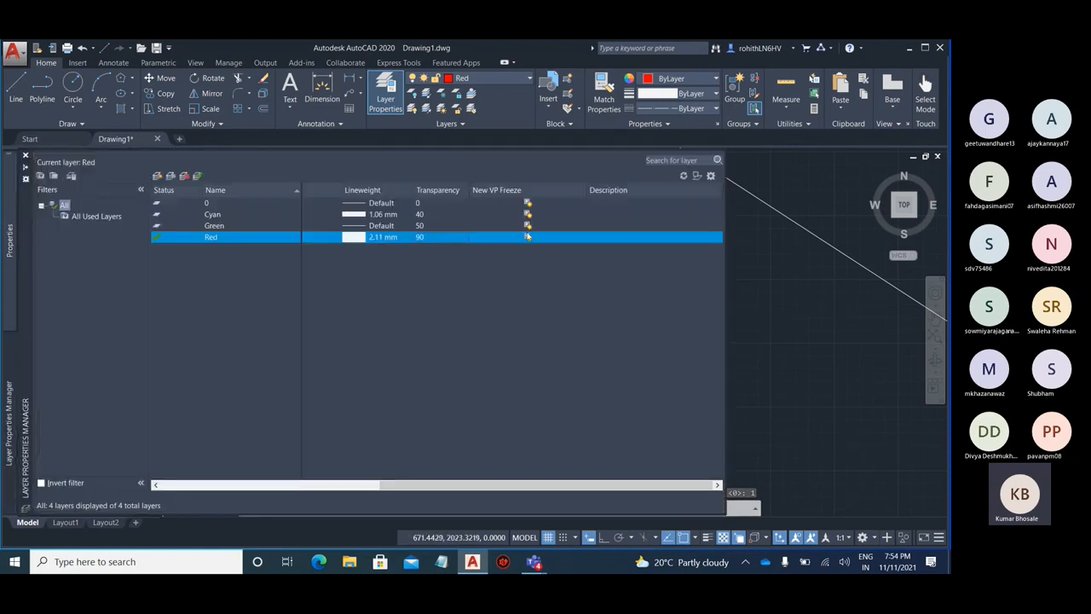
click(421, 237)
click(547, 298)
click(423, 315)
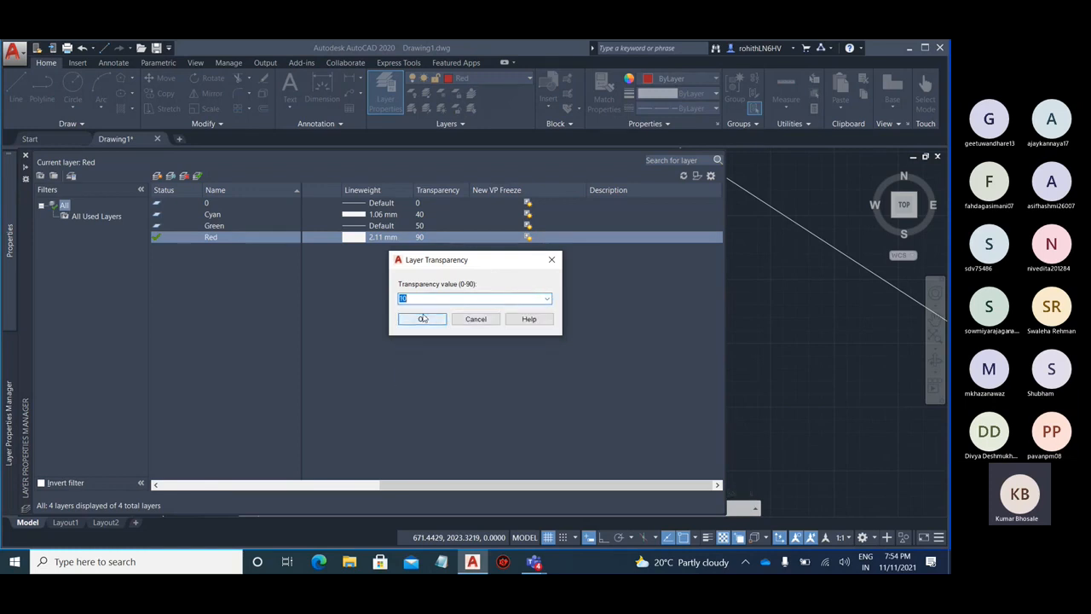
click(423, 319)
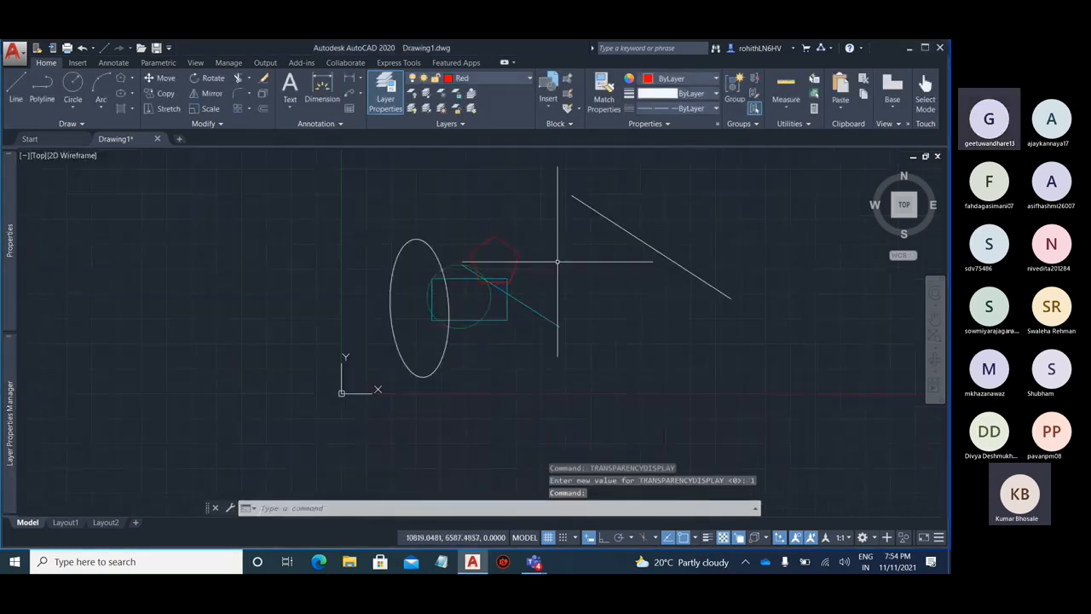
middle_drag(596, 257, 381, 287)
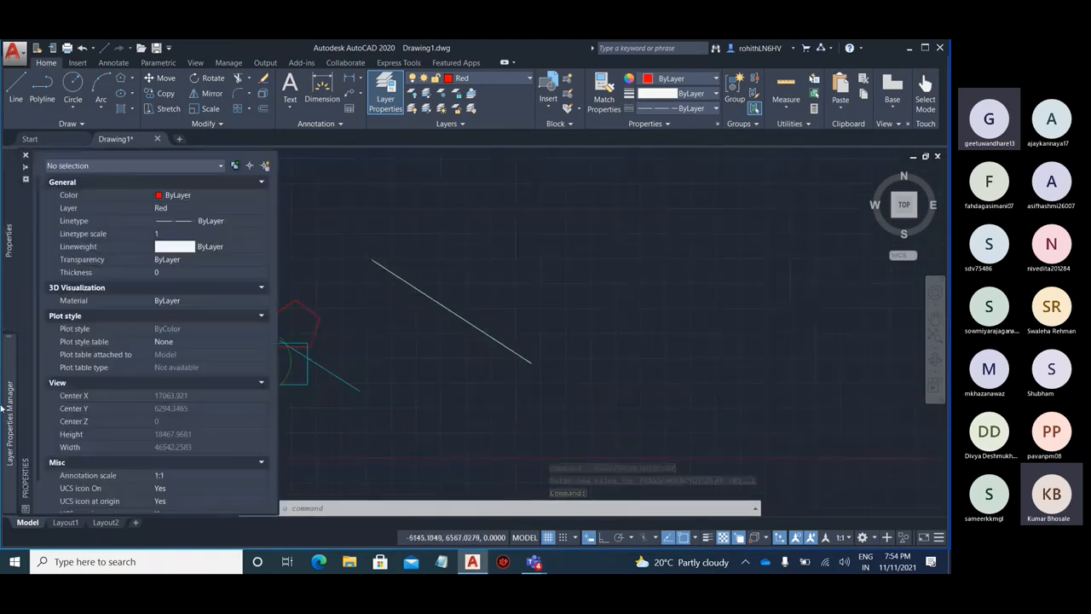
mouse_move(11, 406)
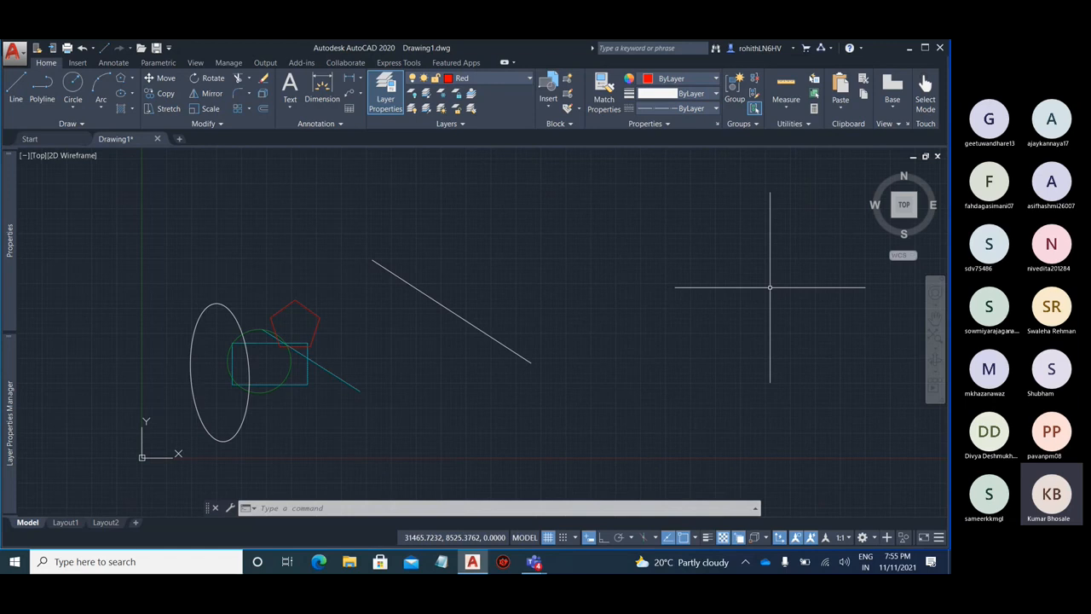
scroll(749, 291, down, 5)
middle_drag(775, 239, 460, 322)
scroll(453, 318, down, 5)
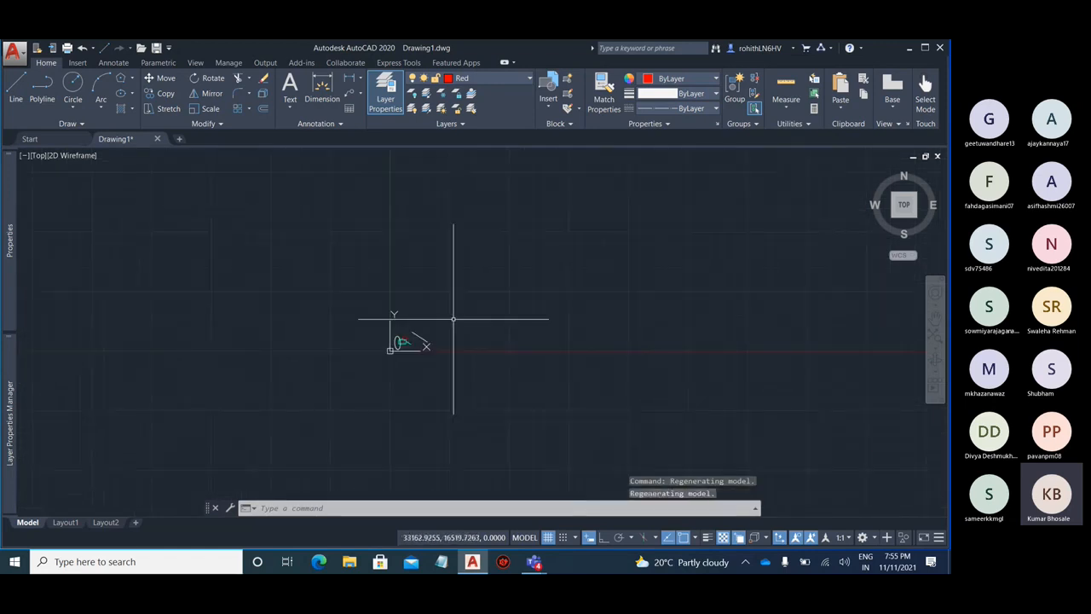
middle_drag(577, 243, 508, 338)
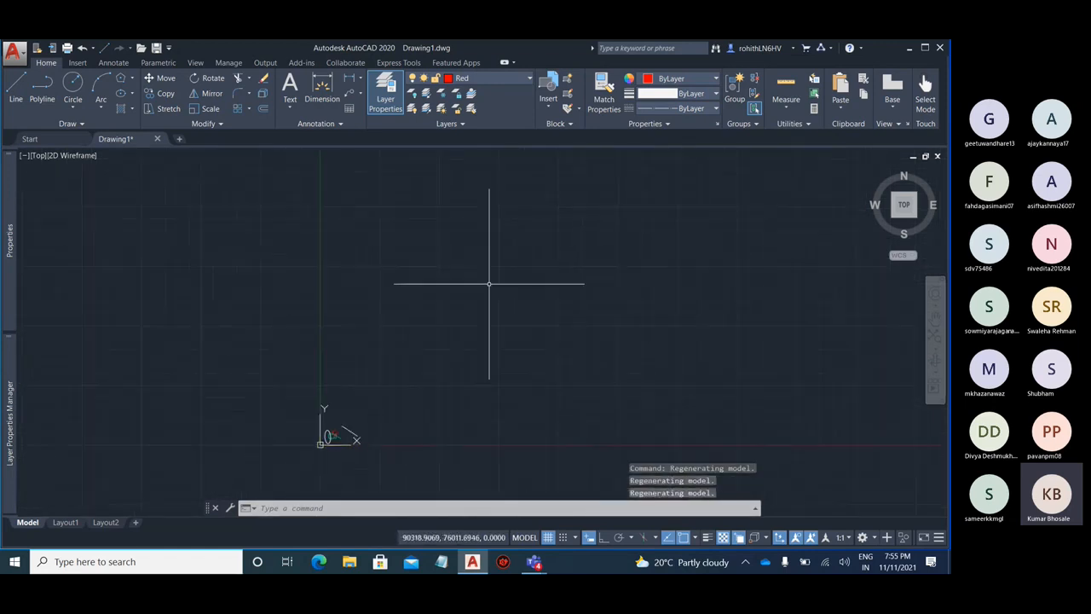
middle_drag(575, 385, 542, 288)
scroll(295, 348, up, 5)
scroll(359, 341, up, 4)
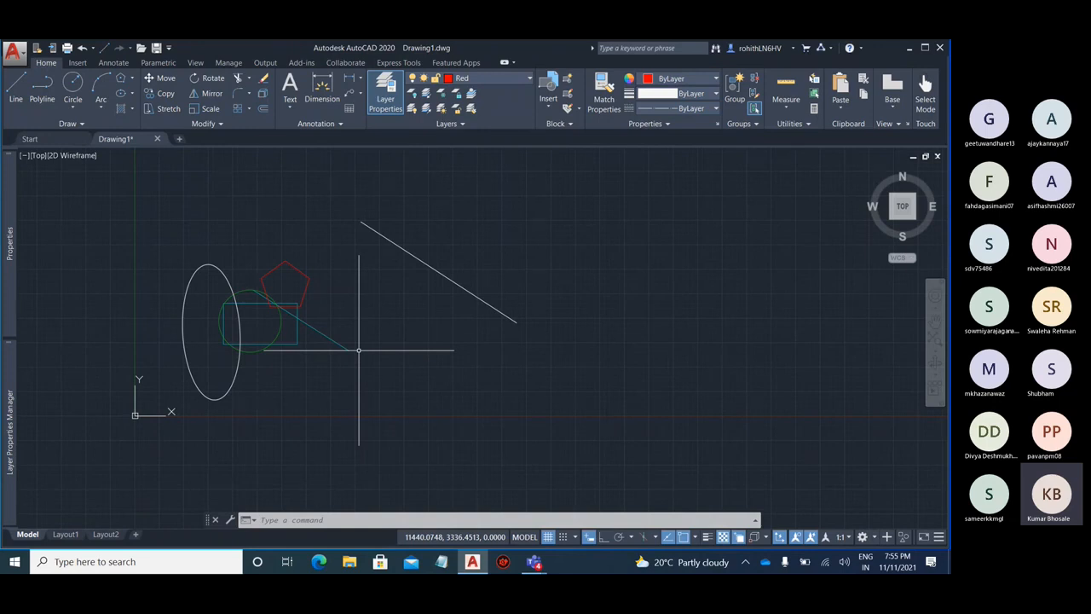
scroll(358, 350, down, 4)
click(580, 415)
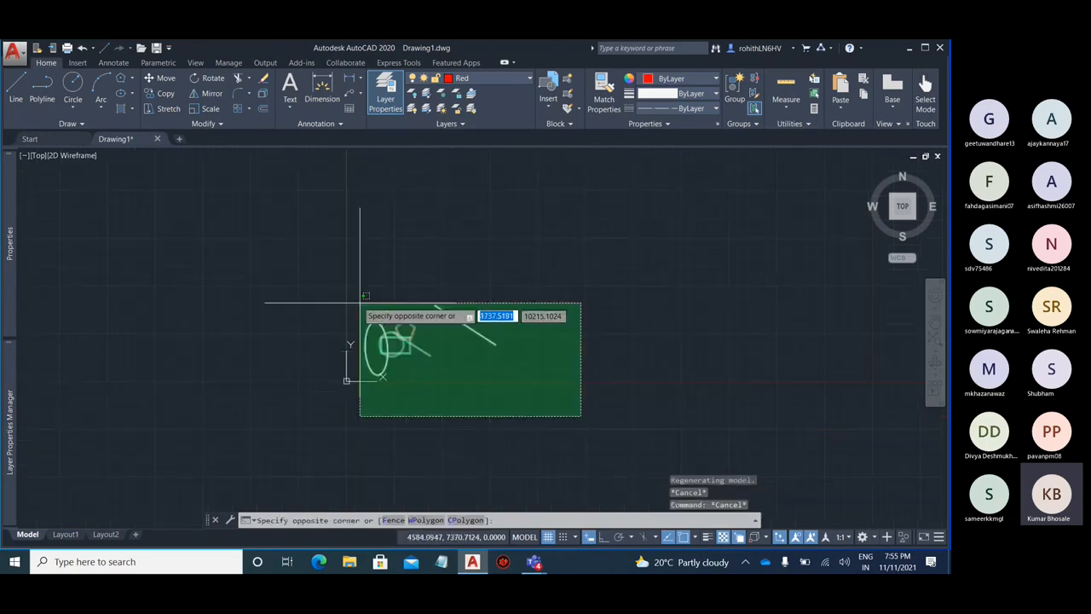
key(Escape)
click(486, 78)
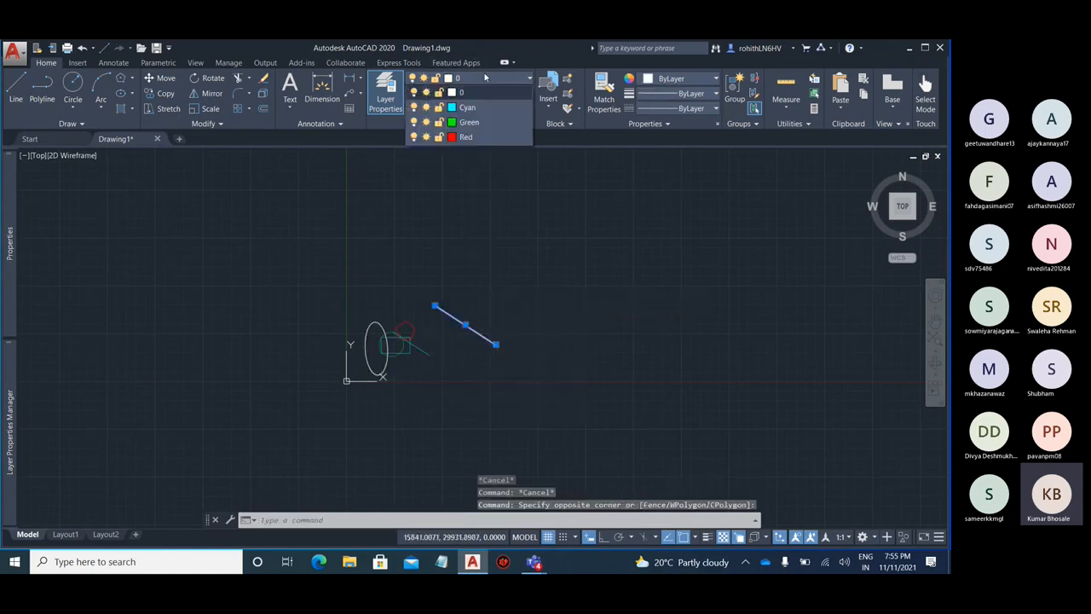
click(475, 101)
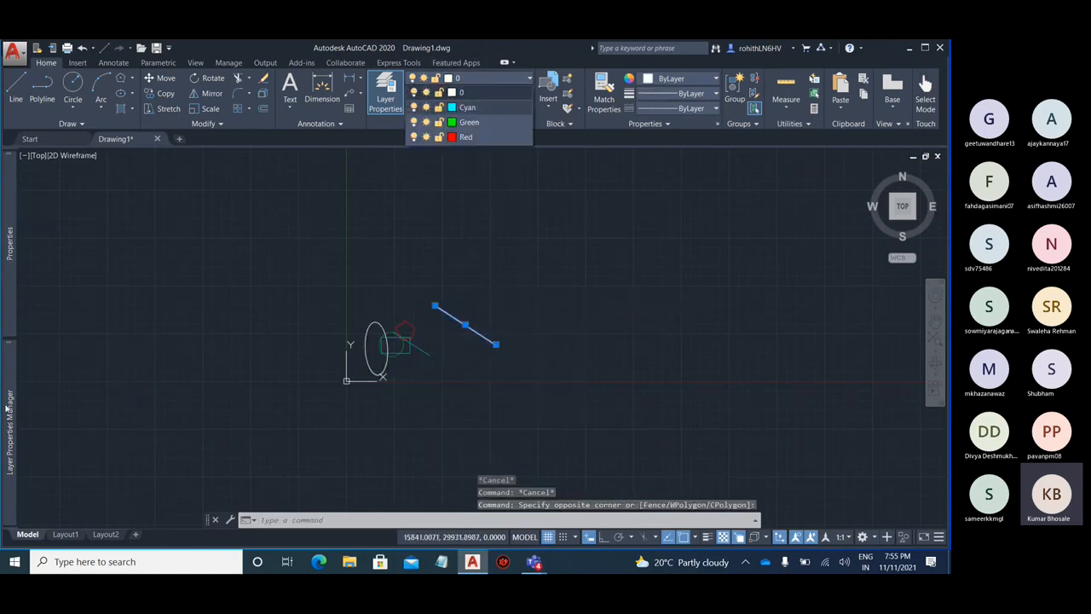
- Try to delete the Red layer while it is the current layer
click(9, 408)
mouse_move(12, 395)
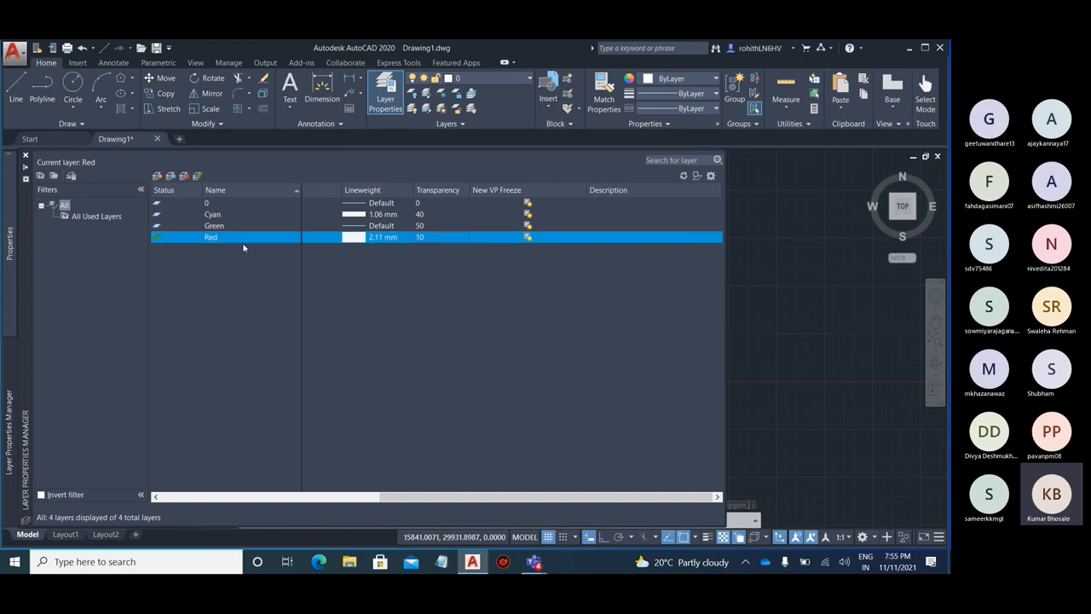
click(185, 177)
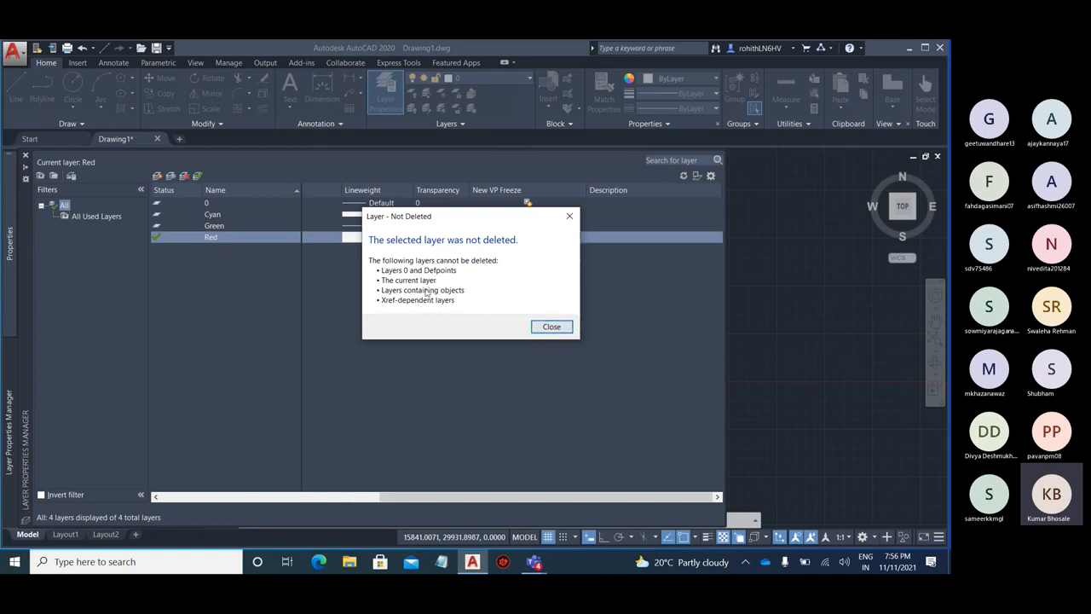
click(551, 326)
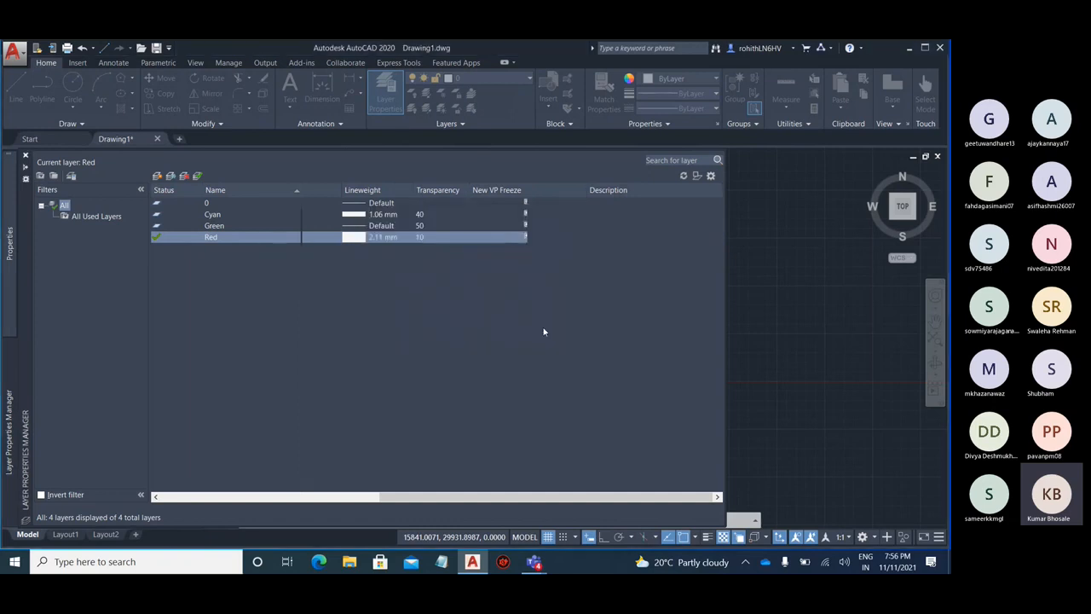
- Clear the selection and erase the red pentagon
scroll(437, 341, up, 4)
click(435, 341)
key(Escape)
key(Escape)
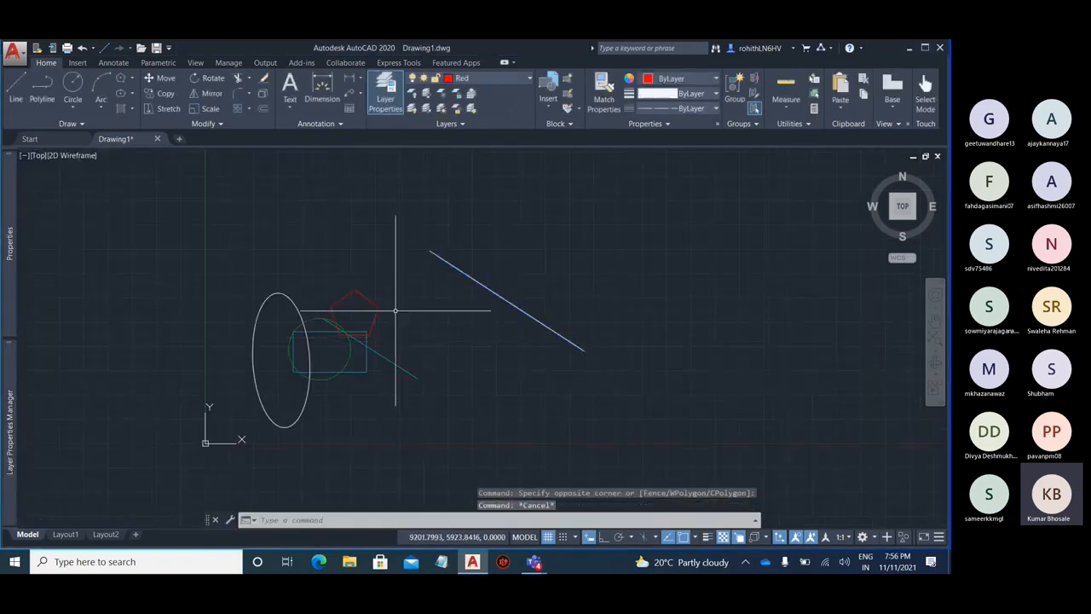
scroll(328, 336, up, 2)
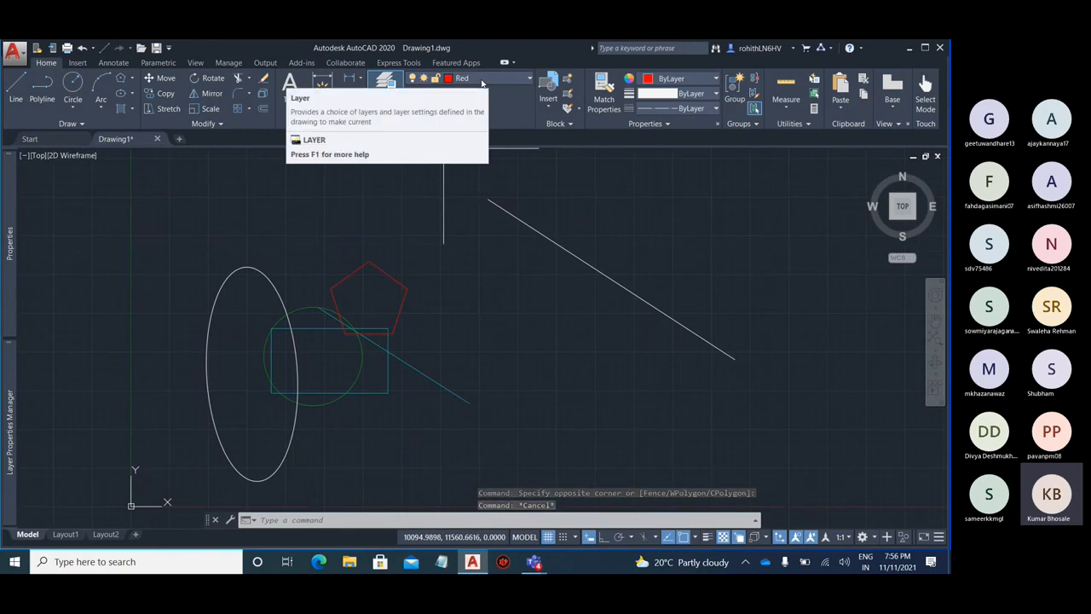
click(379, 269)
key(Delete)
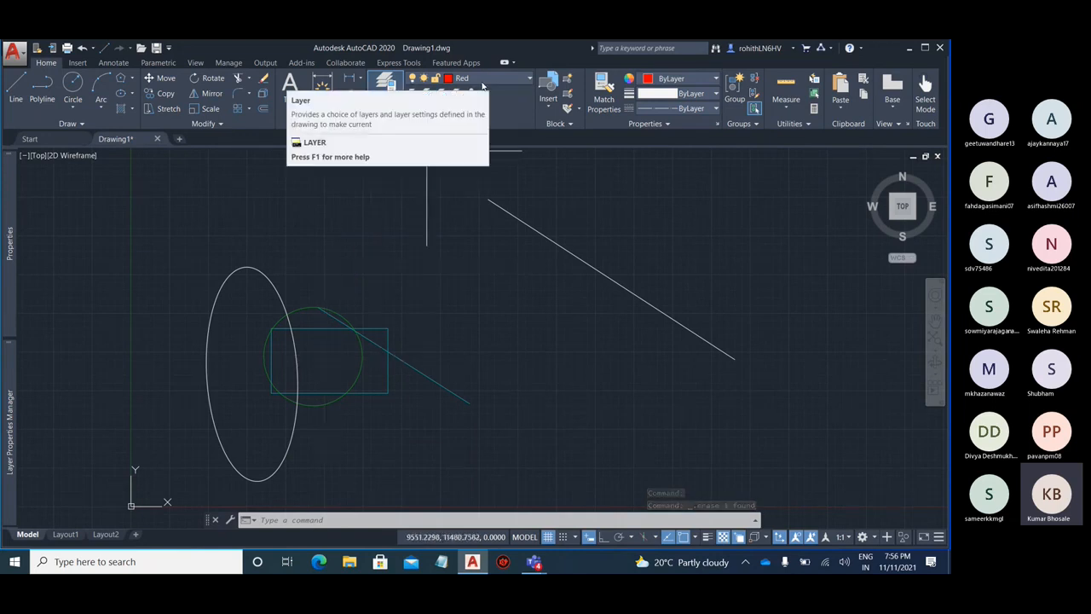
- Make Green the current layer and try to delete the Red layer
click(385, 90)
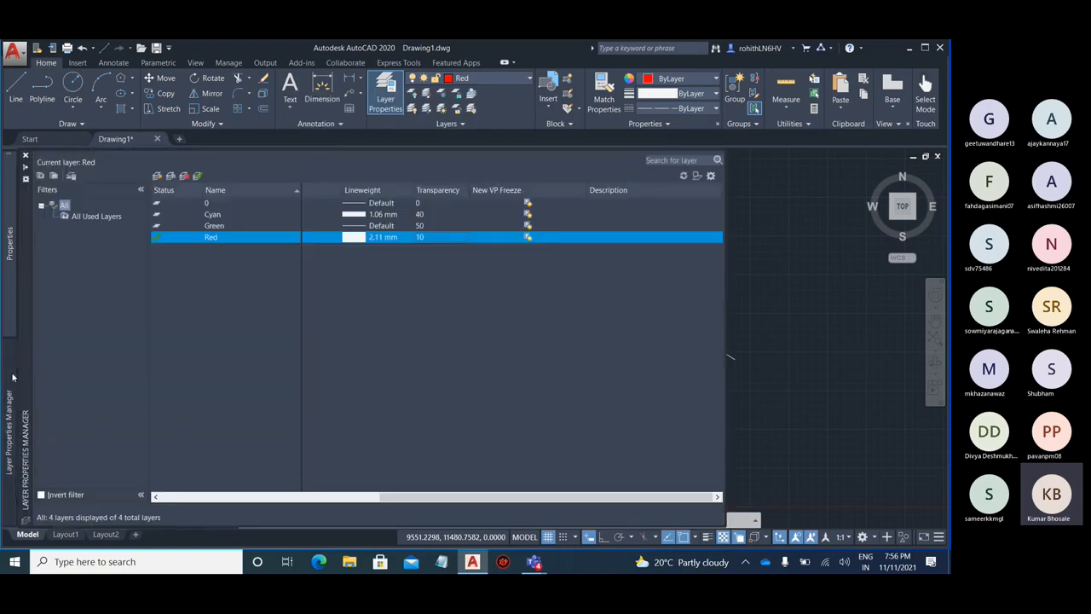
double_click(224, 226)
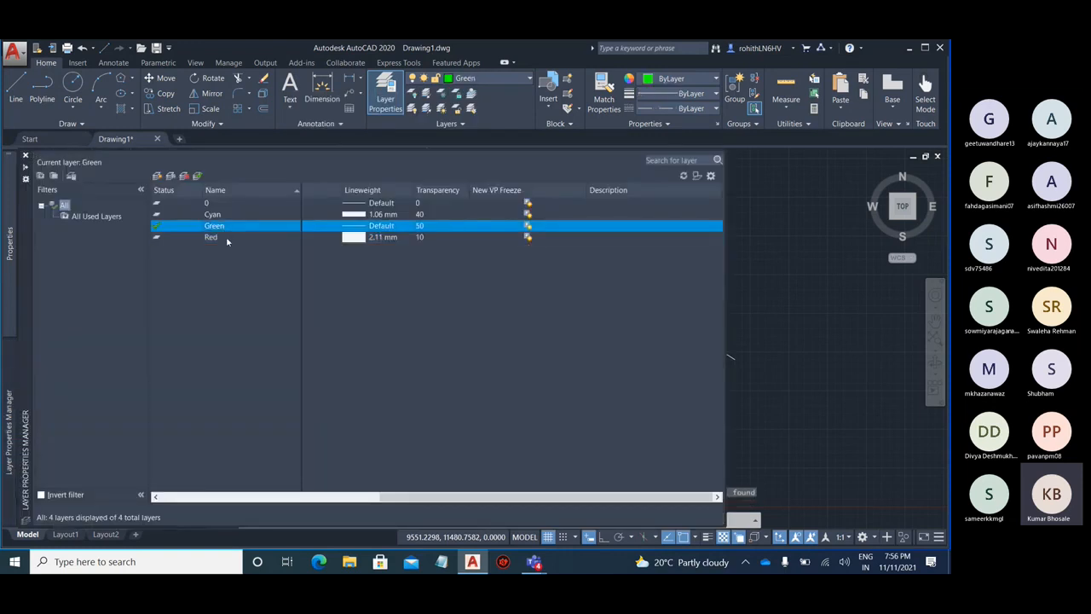
click(226, 238)
click(185, 175)
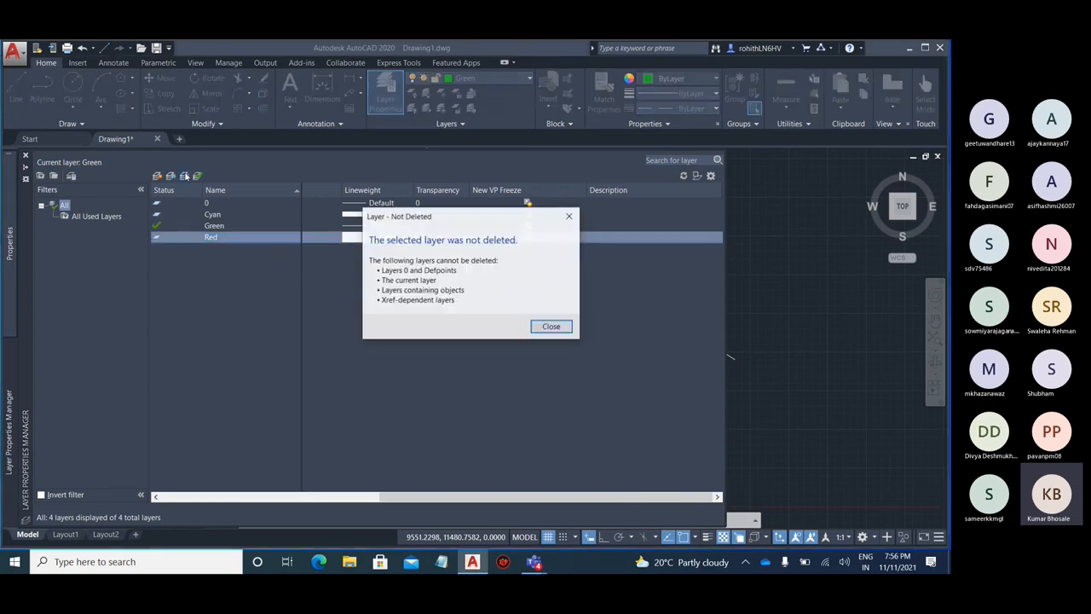
click(550, 328)
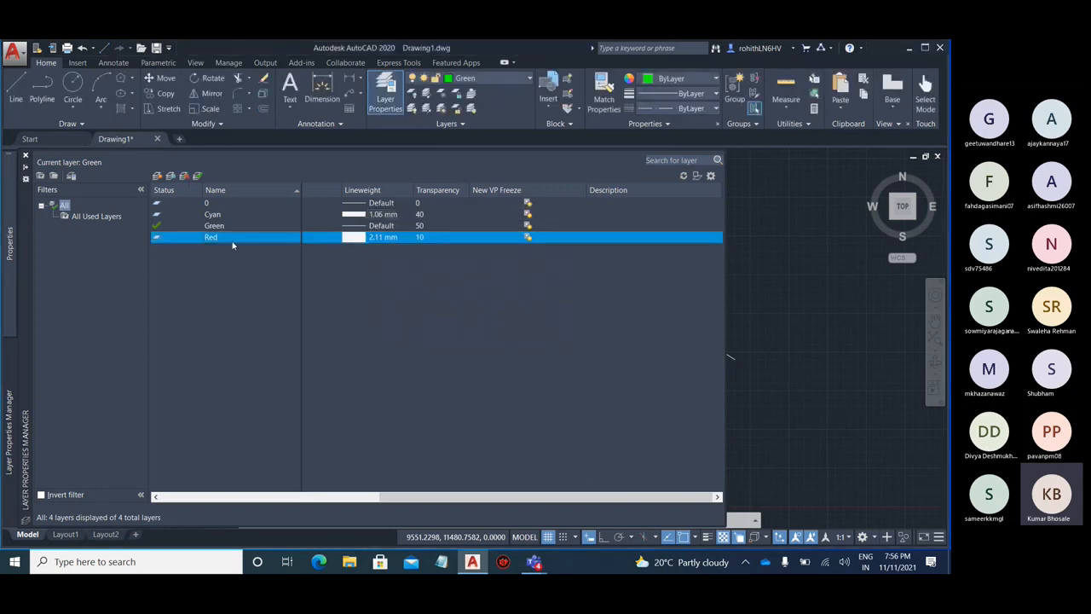
click(238, 237)
click(185, 177)
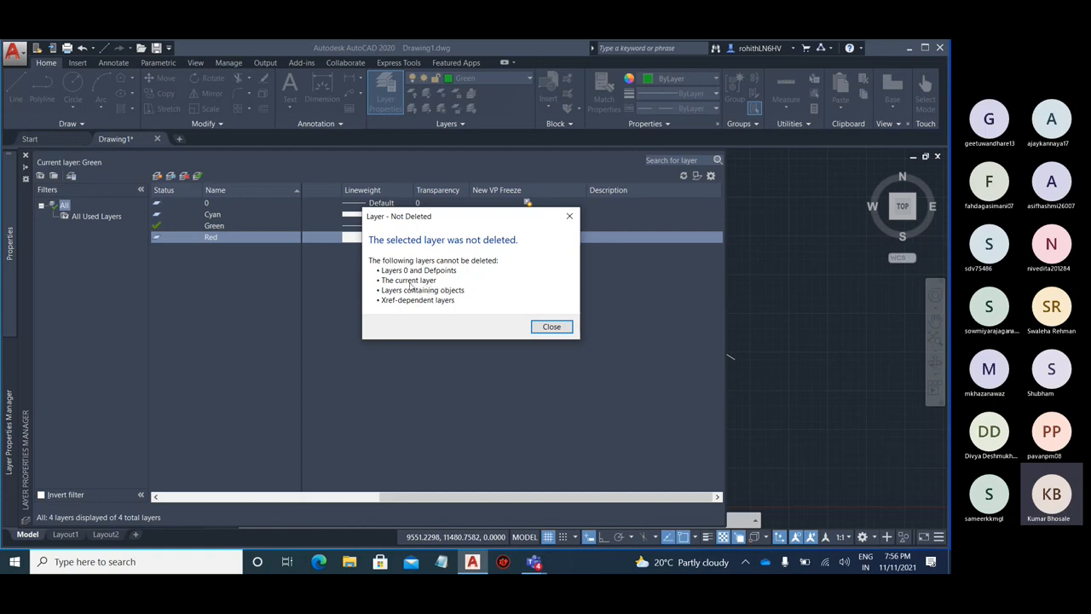
click(549, 329)
- Review the layers' on, freeze, colour and linetype settings and check the drawing for objects left on the Red layer
click(232, 203)
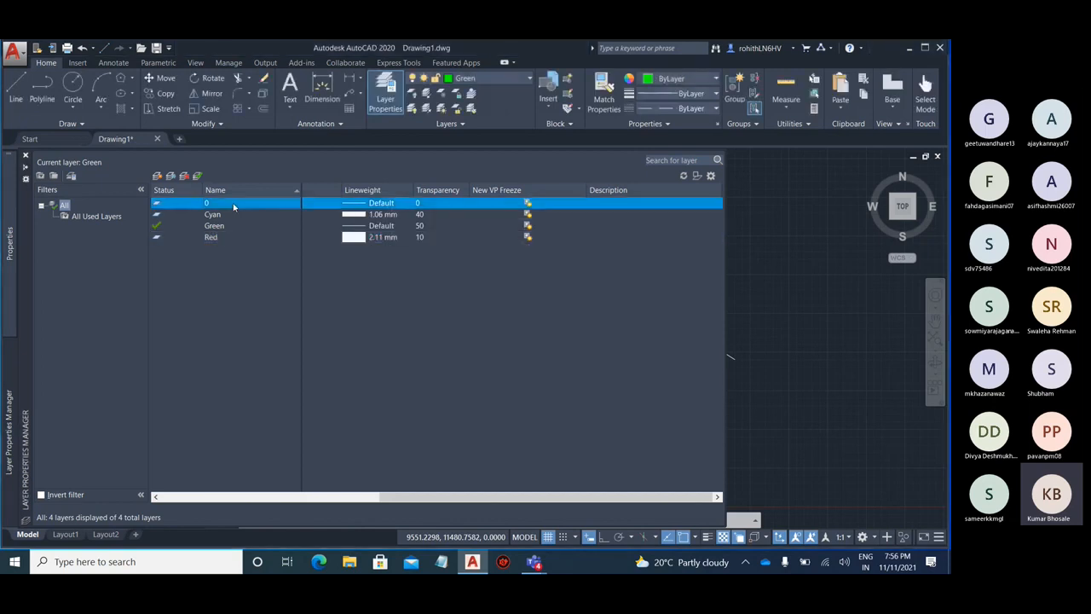
drag(469, 496, 245, 496)
click(756, 289)
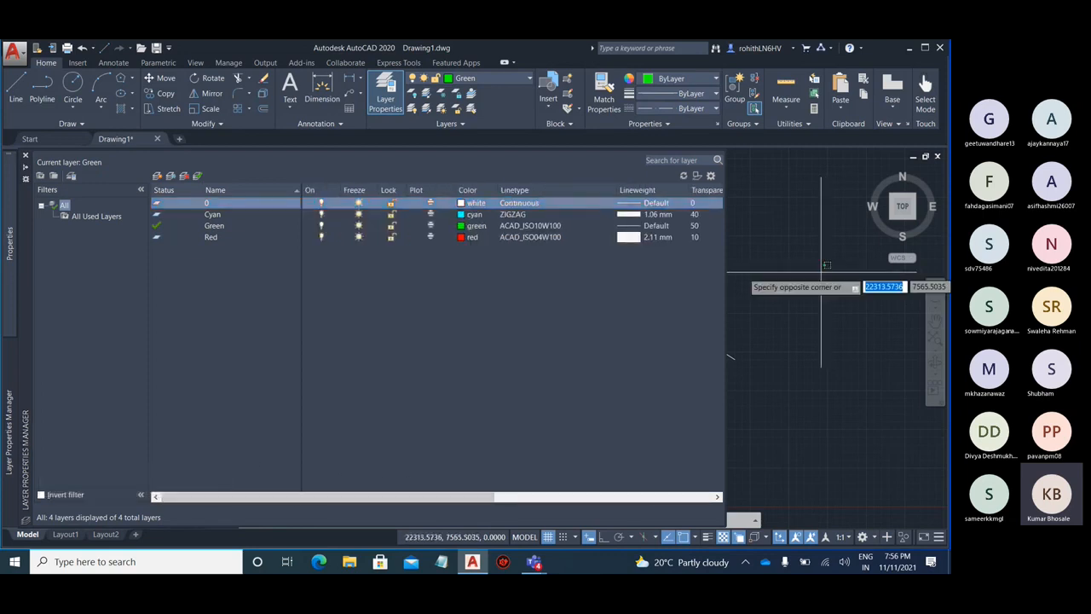
scroll(451, 288, down, 3)
scroll(333, 397, up, 5)
scroll(384, 342, down, 2)
scroll(384, 343, up, 4)
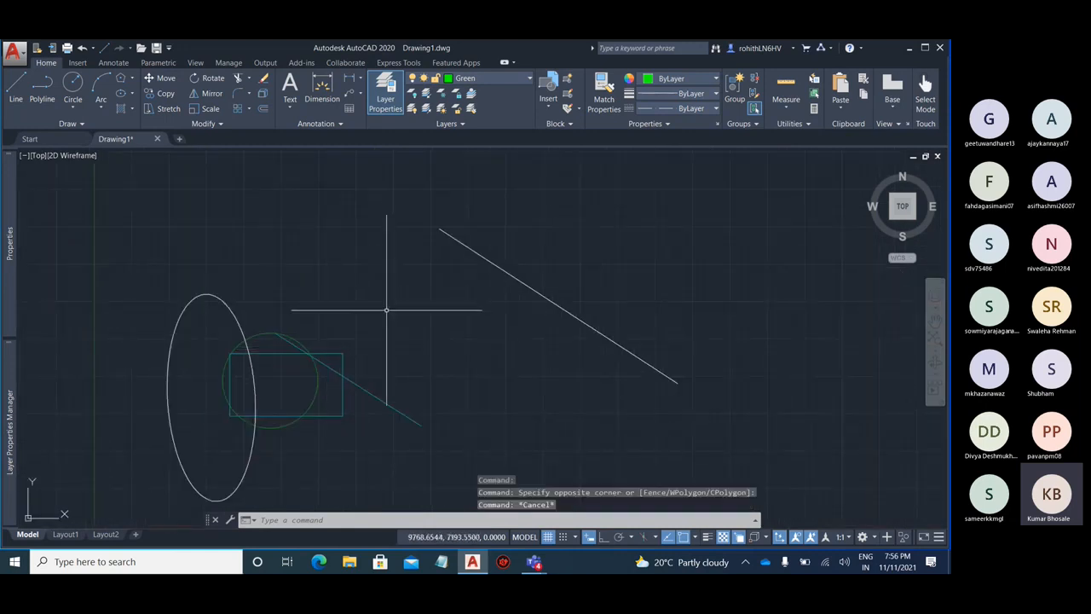
key(Escape)
key(Escape)
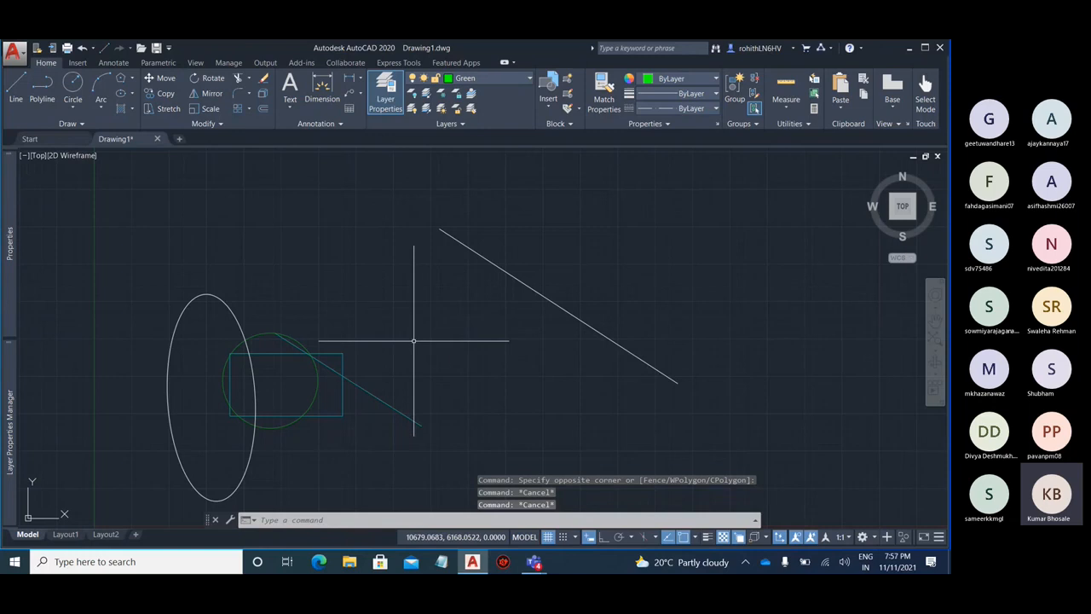
key(Escape)
- Use Quick Select on the entire drawing to find multiple object types whose Layer equals Red
right_click(403, 298)
mouse_move(512, 444)
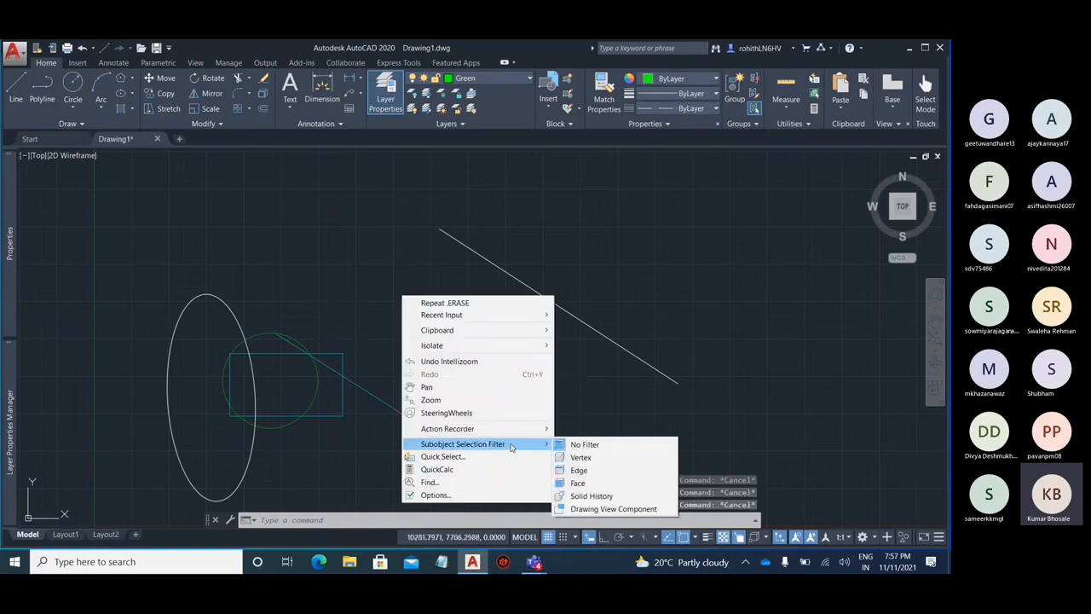
click(515, 458)
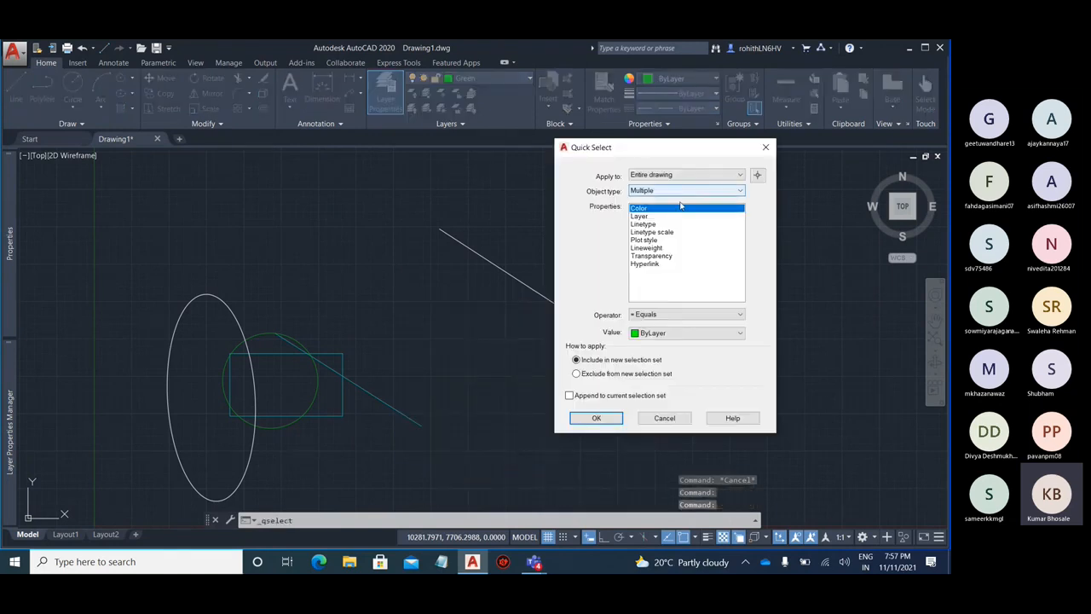
click(680, 191)
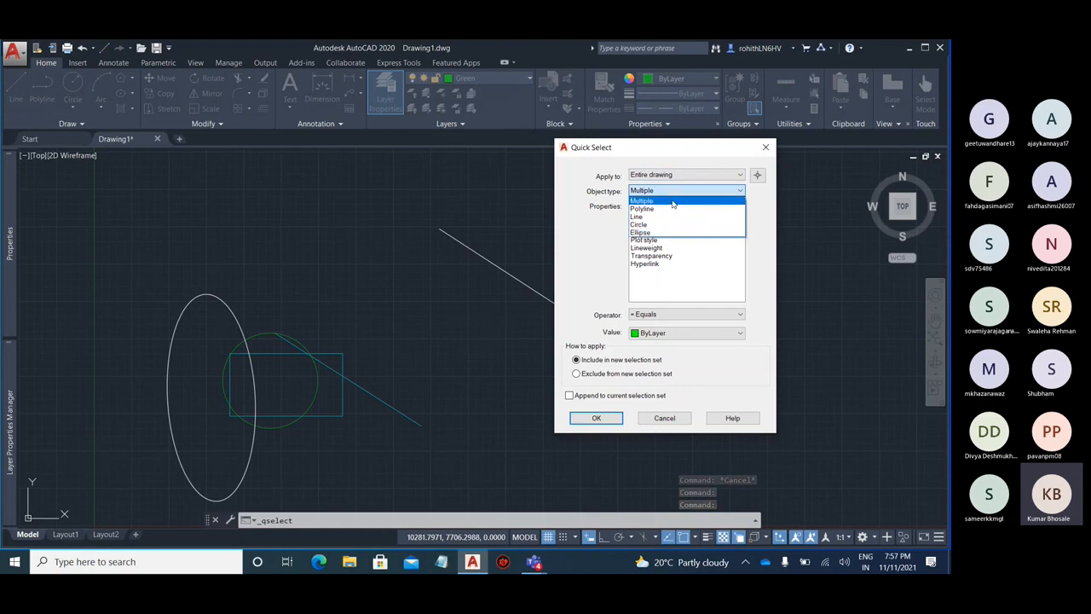
click(680, 195)
click(655, 218)
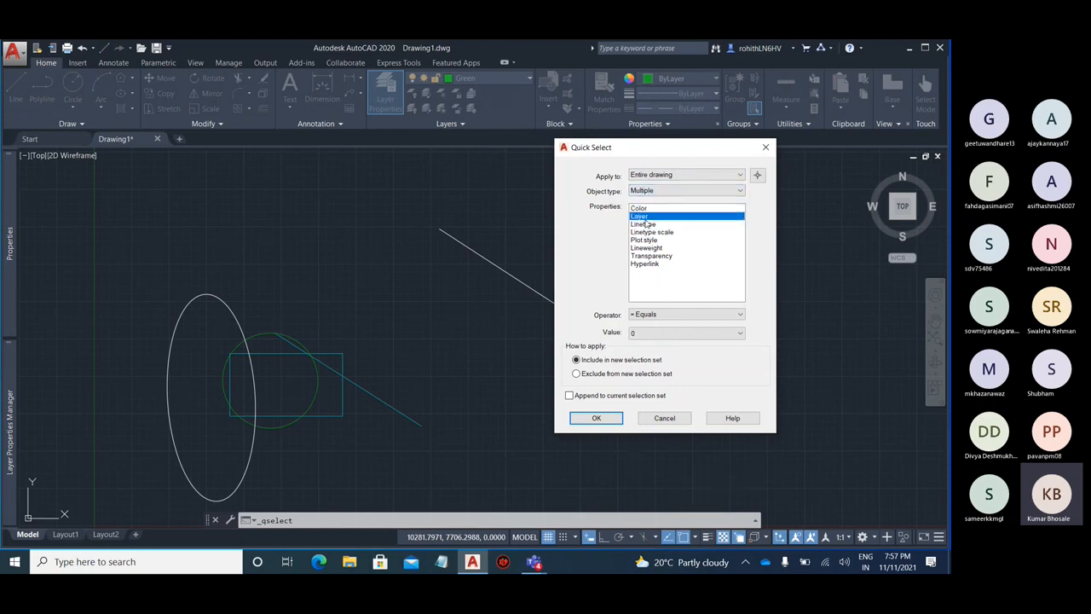
click(652, 333)
click(645, 374)
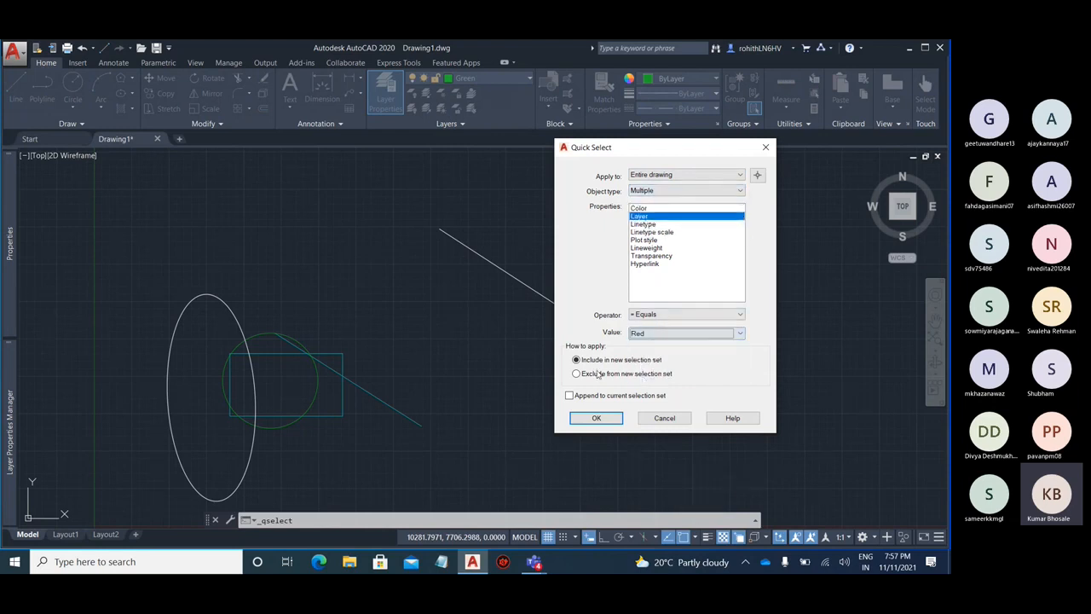
click(594, 416)
scroll(410, 350, down, 5)
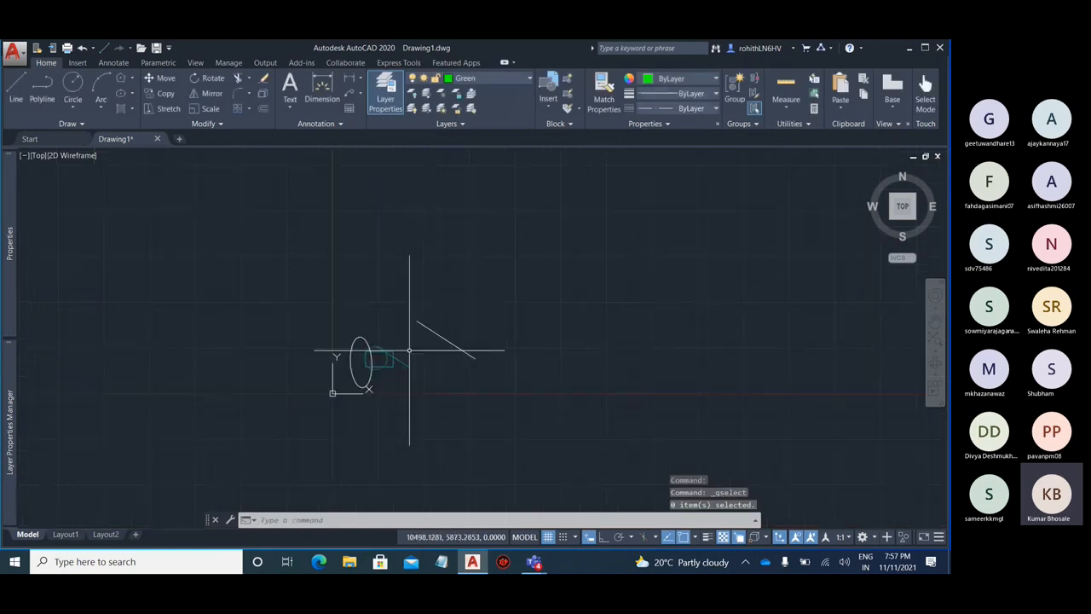
scroll(410, 350, up, 3)
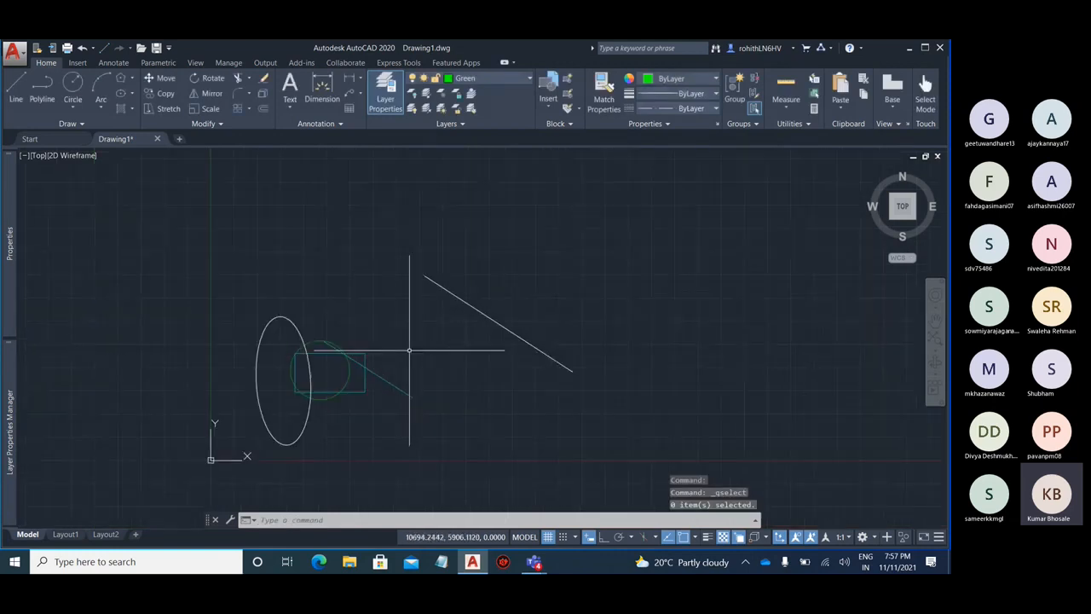
- Retry deleting the Red layer with Green as the current layer
mouse_move(10, 409)
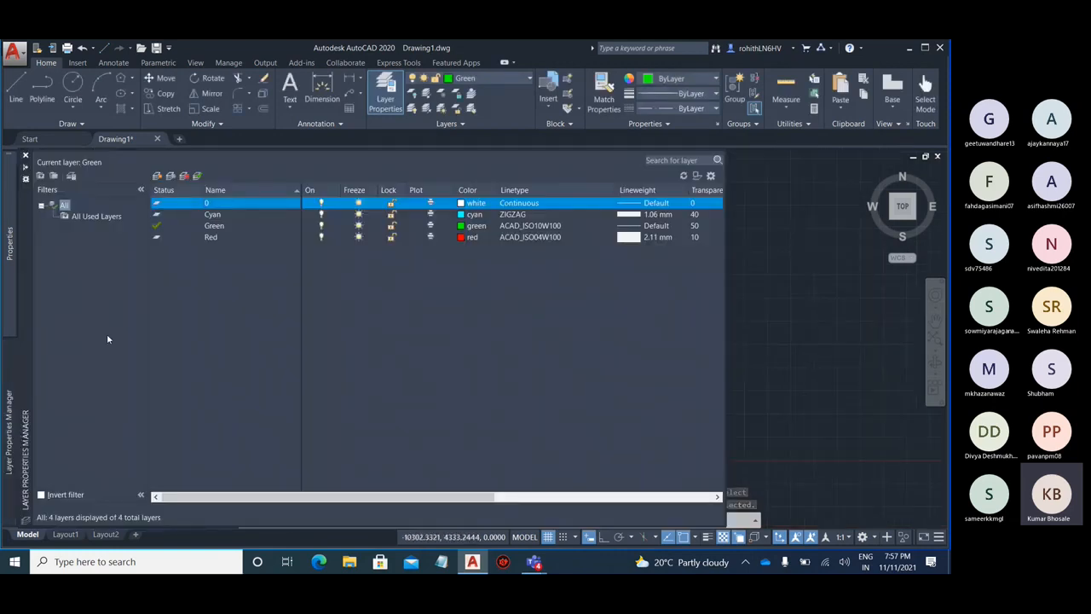
click(229, 238)
click(183, 175)
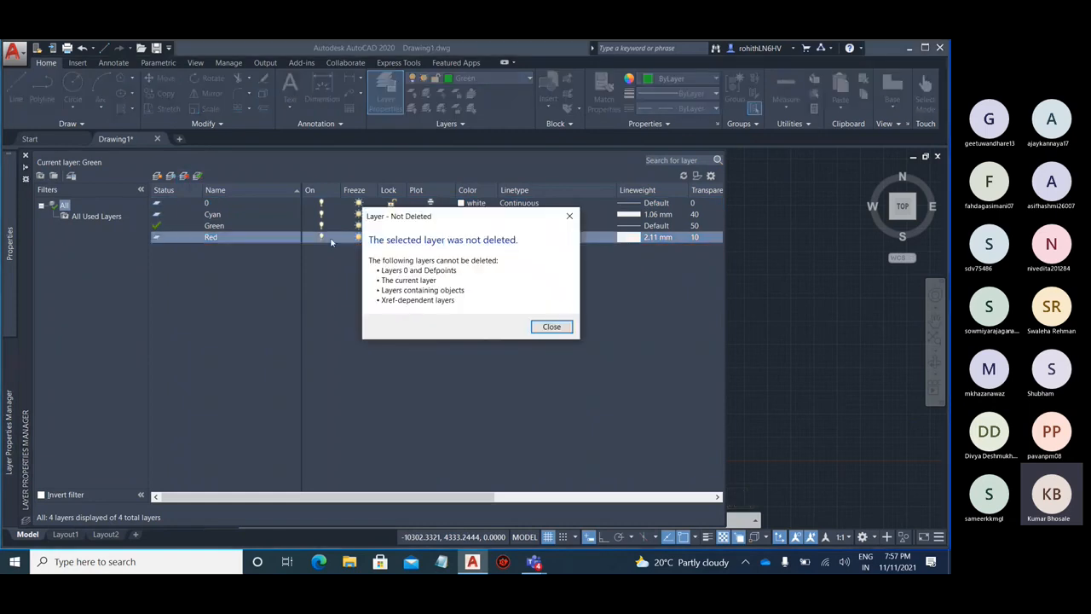
- Try again to delete the Red layer from the layer list while Green is current
click(554, 327)
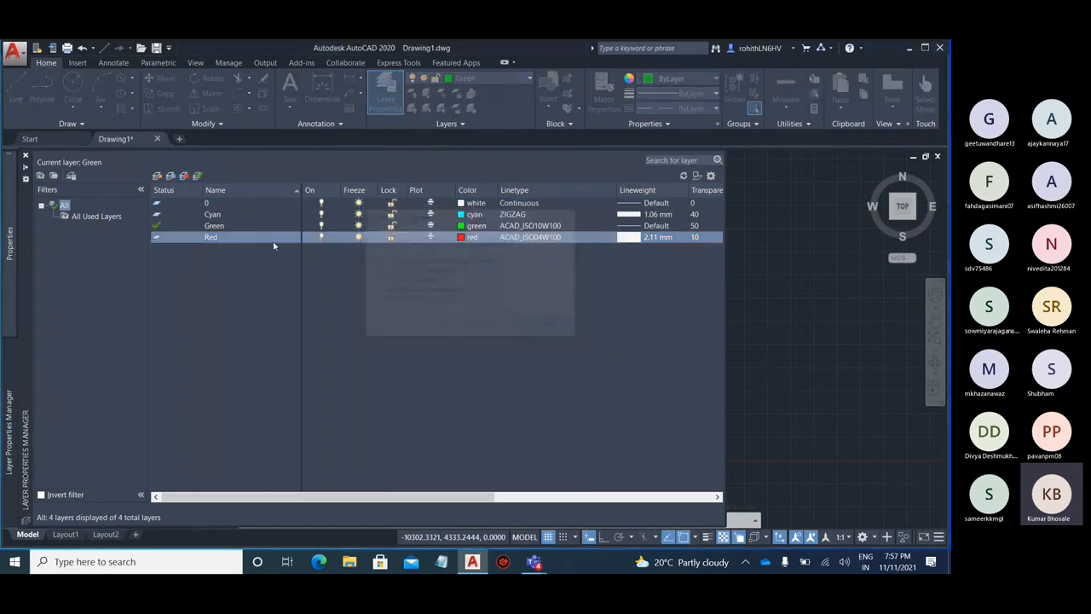
right_click(245, 241)
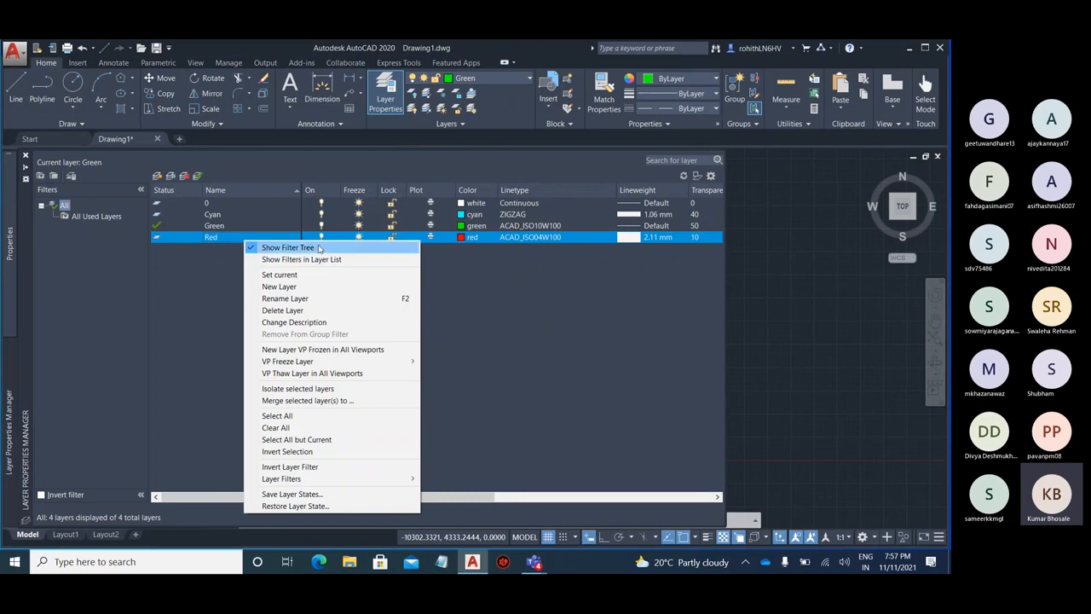
click(335, 310)
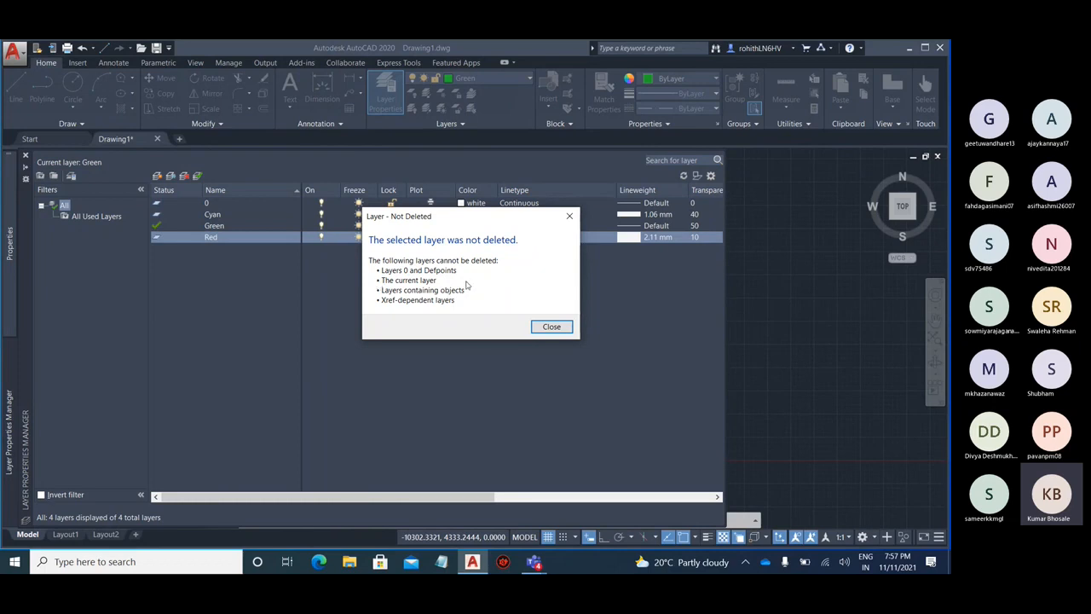
click(551, 327)
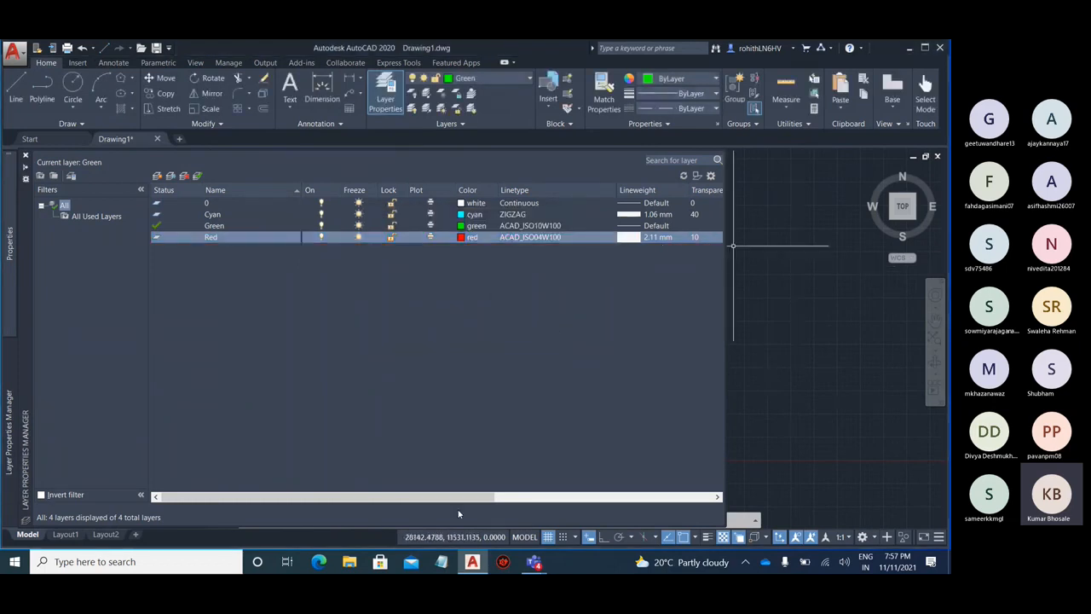
- Review the remaining layer property columns and read the description of the layer Delete (LAYDEL) command
click(690, 500)
scroll(447, 355, left, 1)
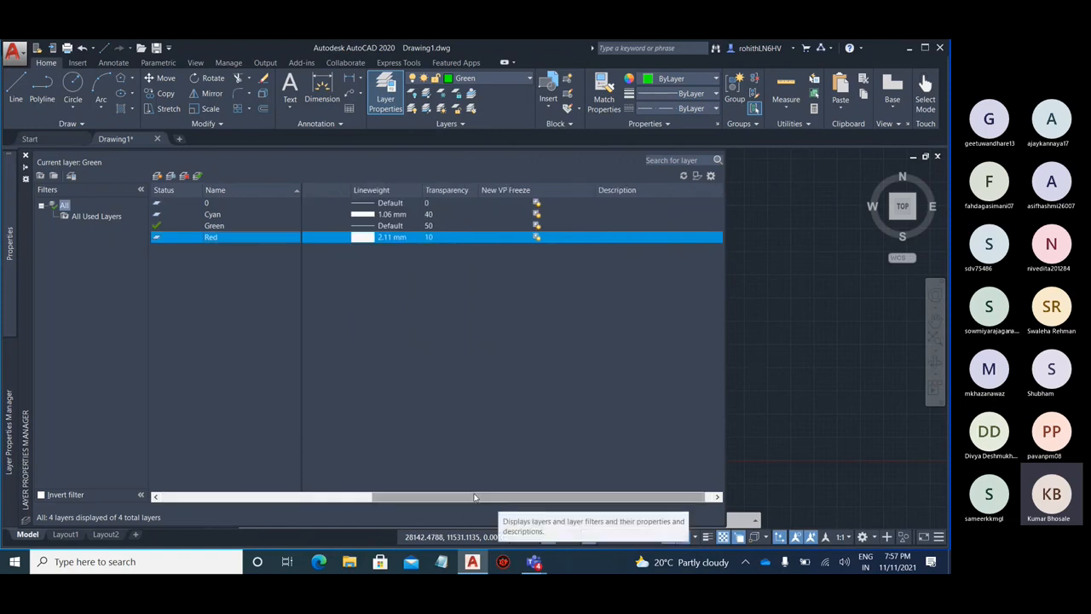
drag(475, 497, 481, 497)
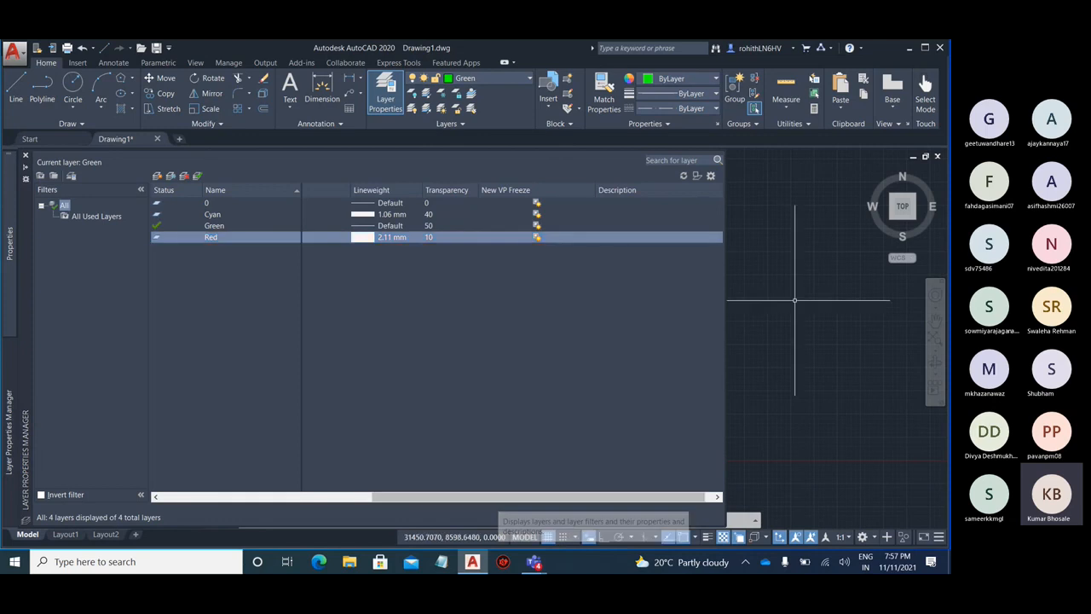
key(Escape)
key(Escape)
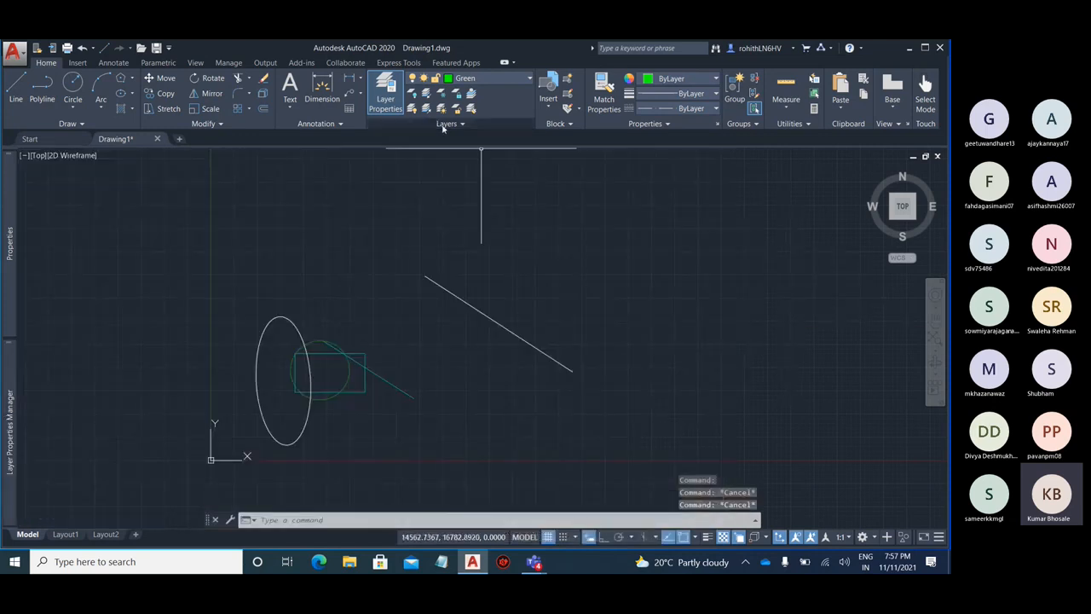
click(443, 125)
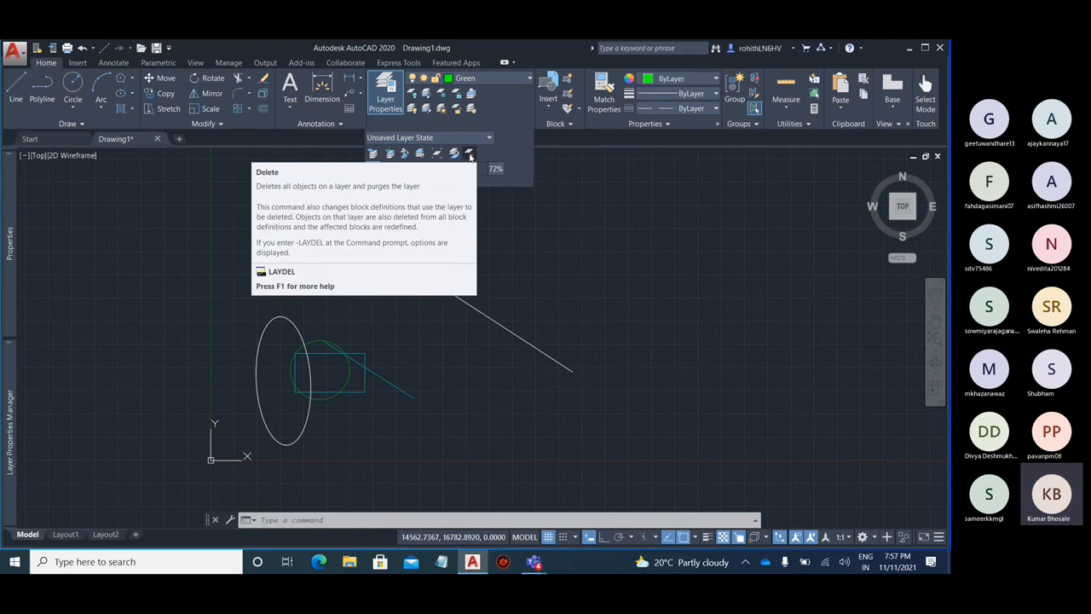
key(Escape)
key(Escape)
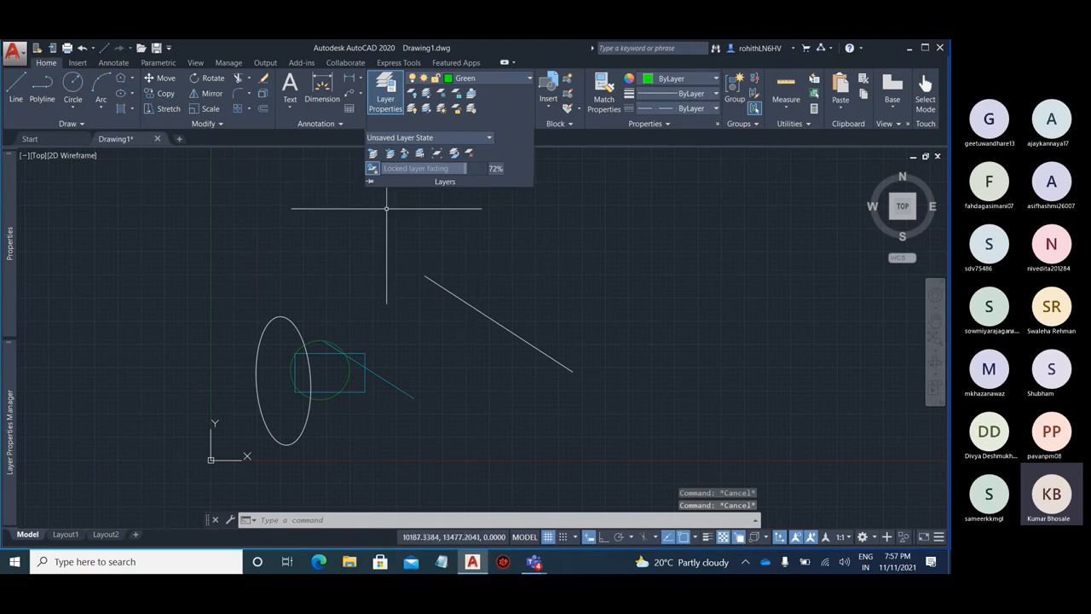
- Make Red the current layer and draw a large circle above the white ellipse
click(477, 78)
click(467, 137)
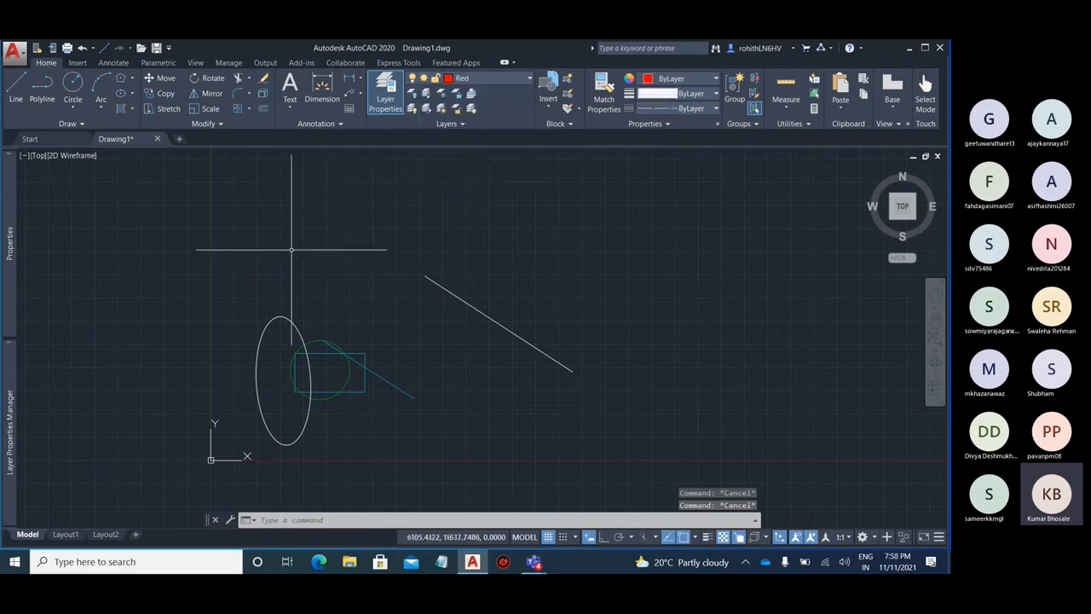
click(268, 228)
click(74, 85)
click(326, 205)
click(375, 247)
key(Escape)
middle_drag(493, 194, 496, 258)
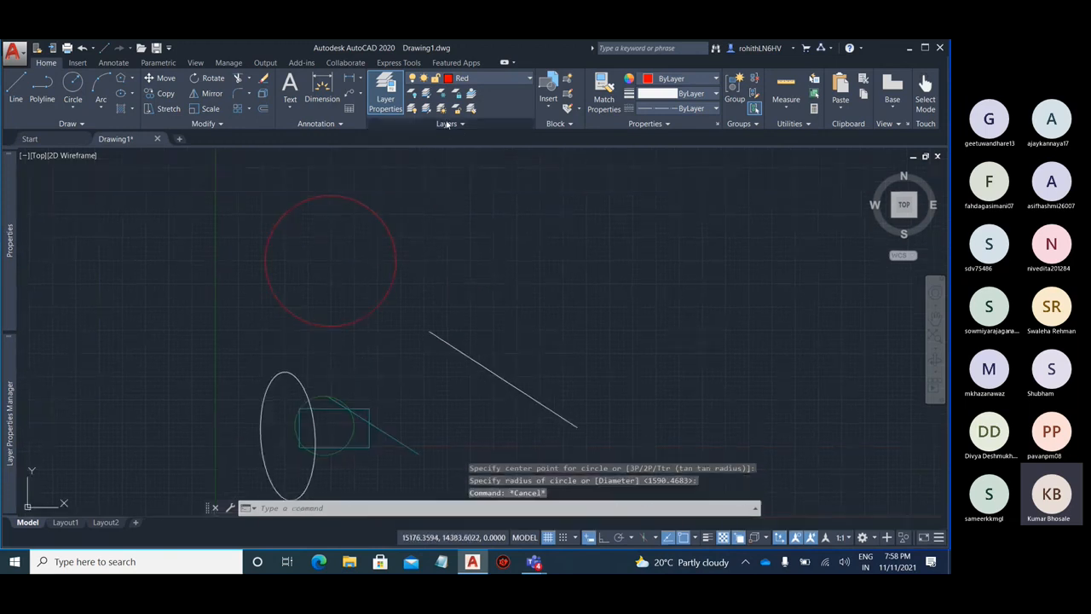
- Try to delete the Red layer with LAYDEL by picking the red circle while Red is current
click(447, 124)
click(472, 153)
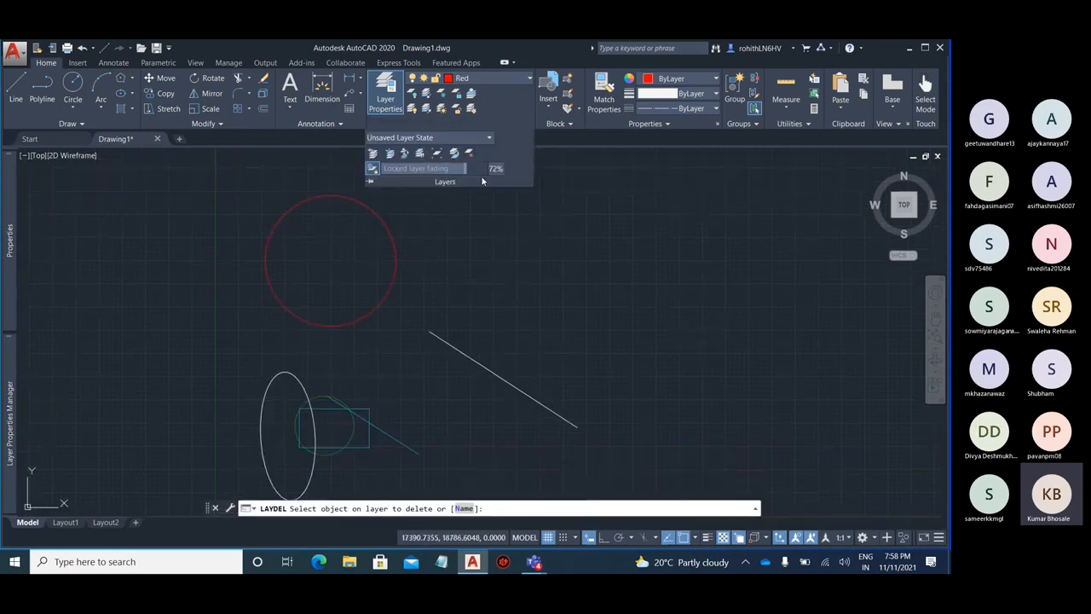
click(388, 231)
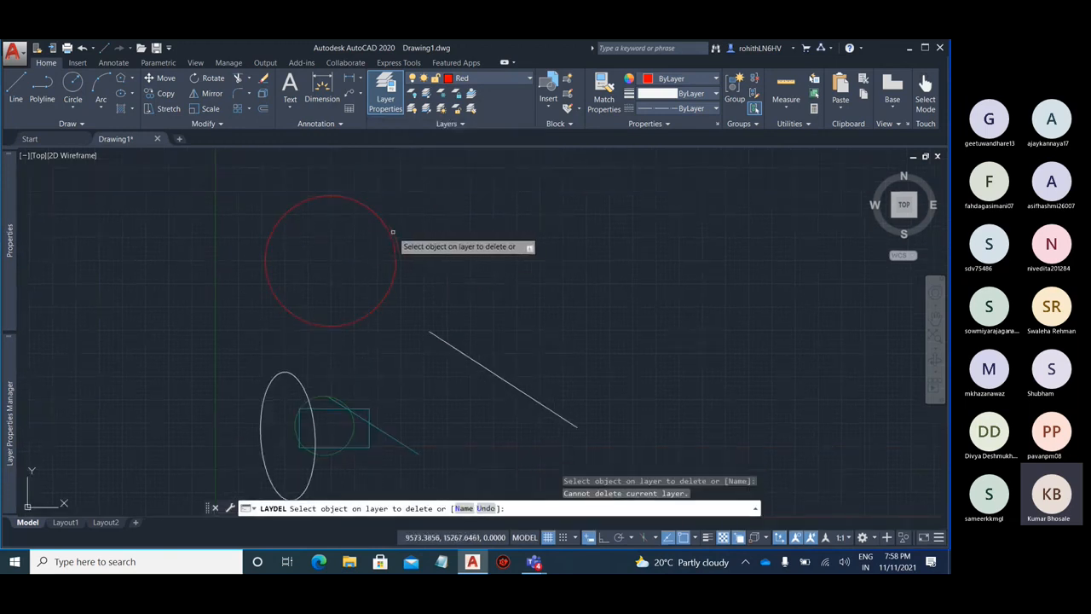
click(390, 230)
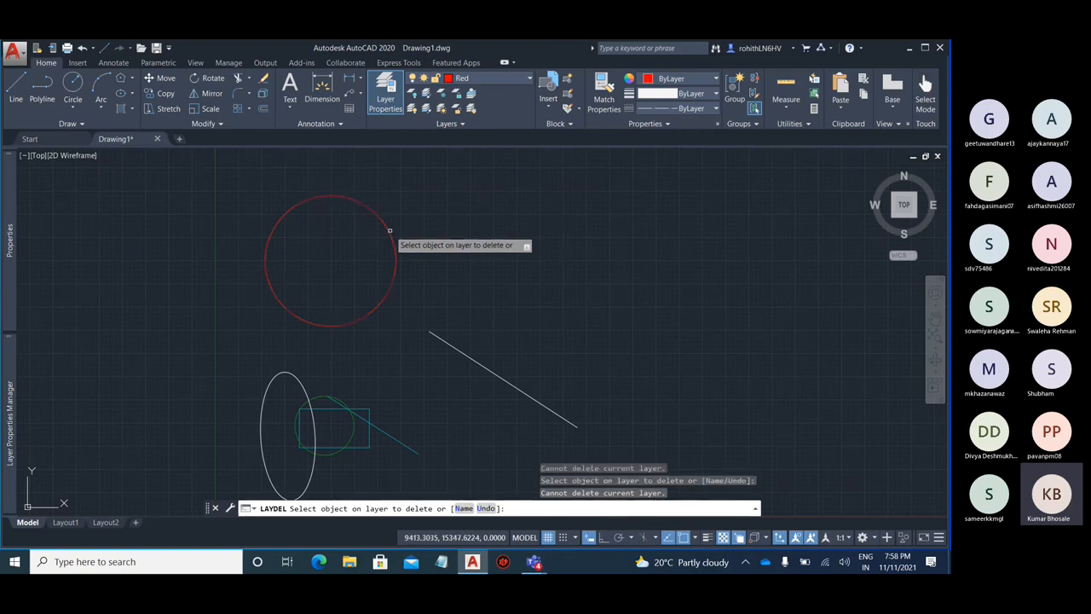
key(Escape)
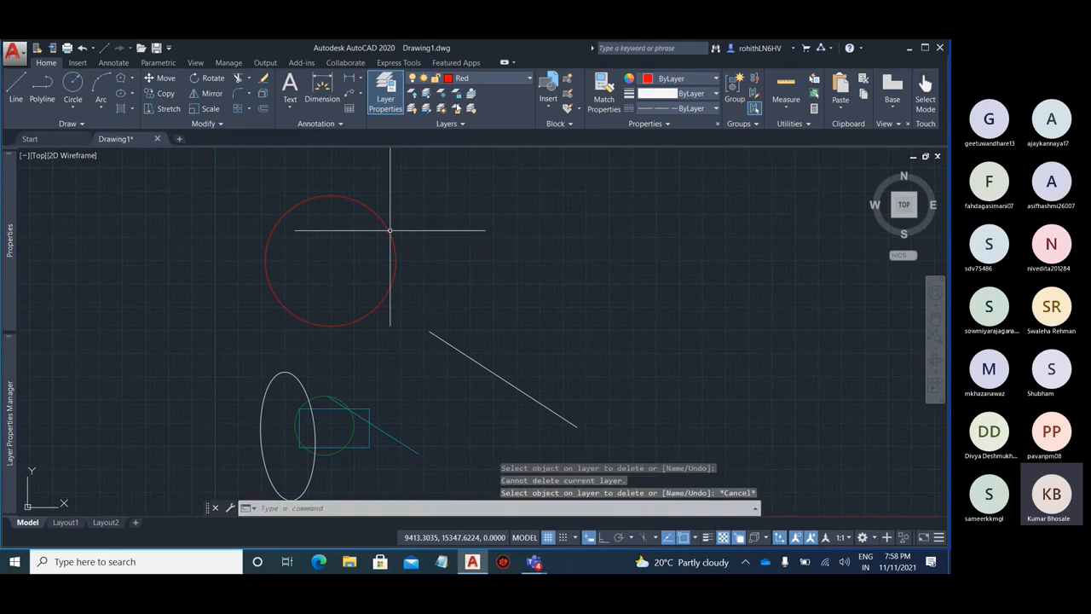
- Make Green the current layer and run LAYDEL, picking the red circle as the object on the layer to delete
click(478, 77)
click(467, 122)
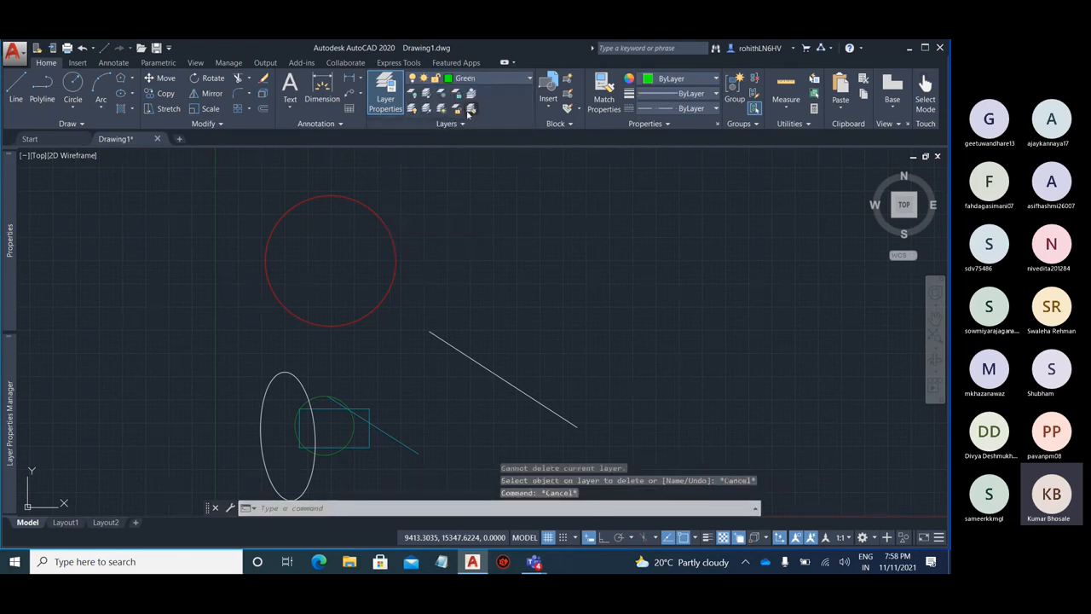
click(445, 123)
click(457, 154)
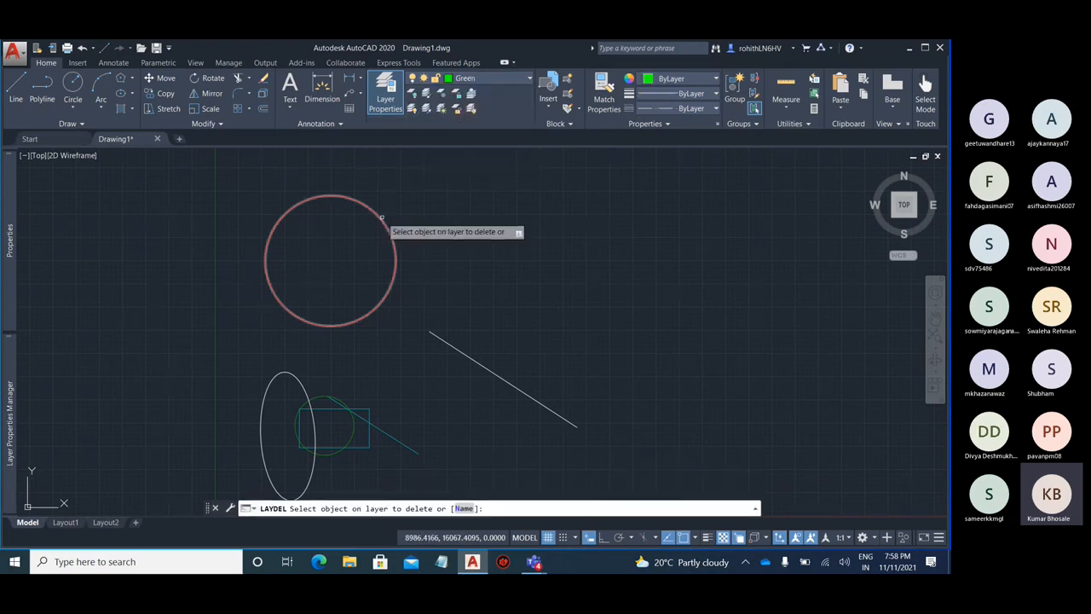
click(385, 221)
- Check the list of layers and the LAYDEL description, and cancel the pending layer deletion
click(511, 80)
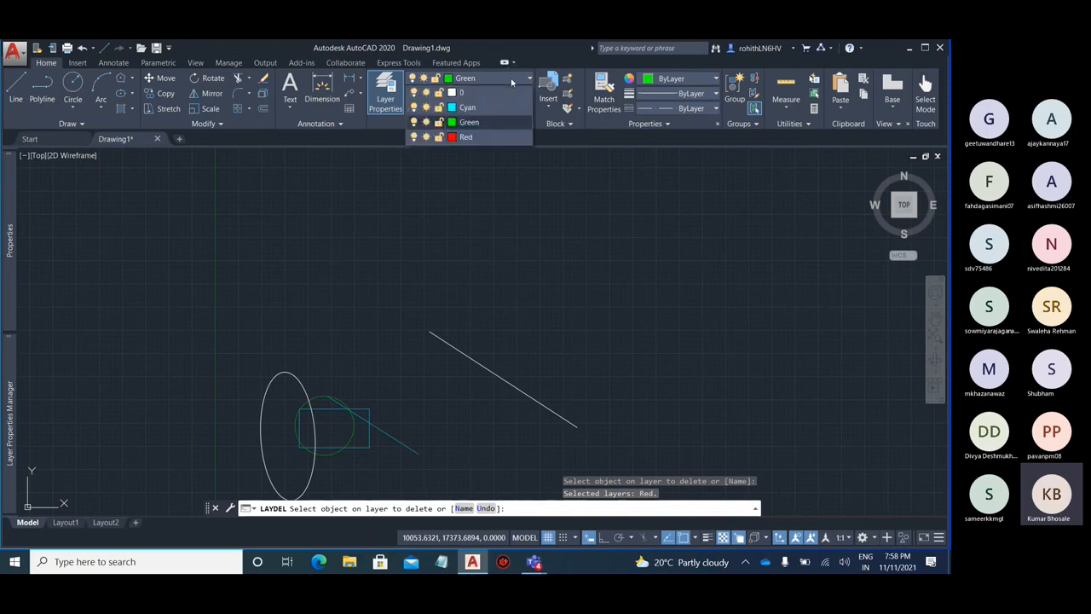
click(512, 82)
click(512, 82)
click(502, 181)
click(460, 124)
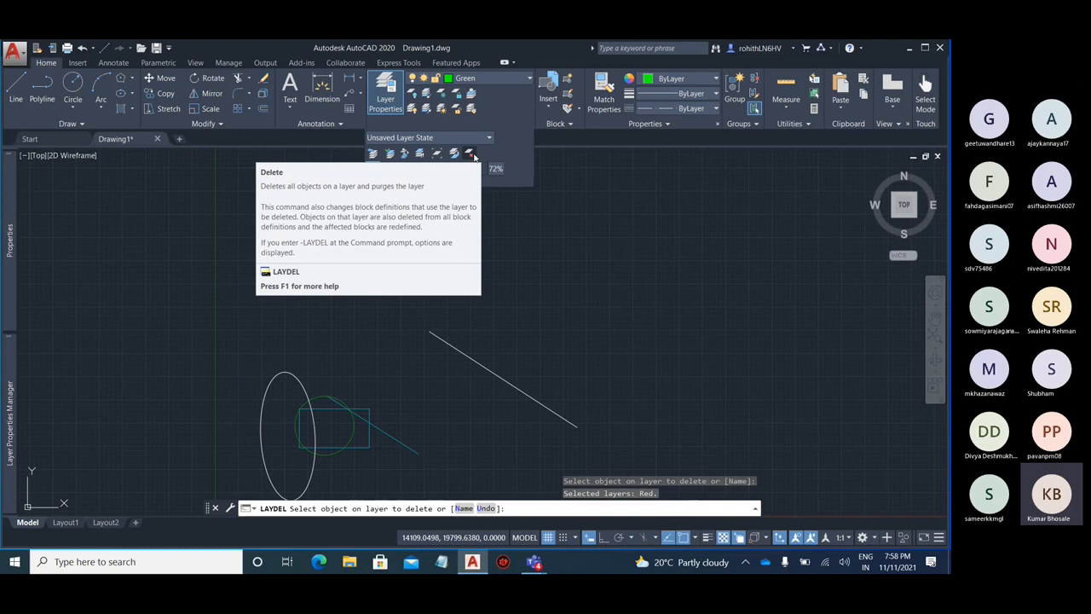
key(Escape)
key(Escape)
key(Escape)
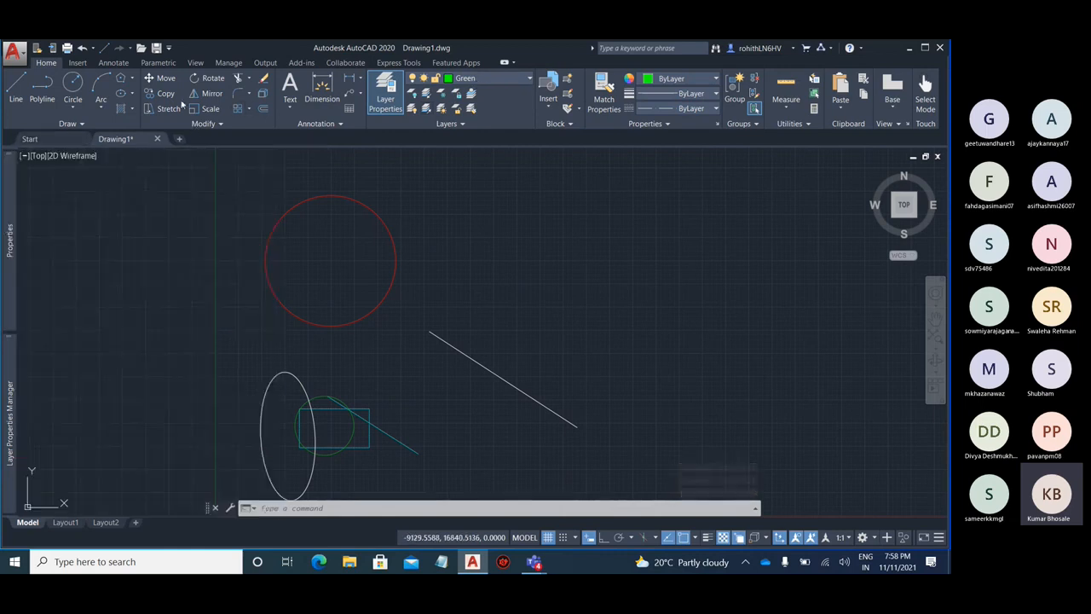
- Set the Red layer's linetype to Continuous in the layer properties
click(459, 125)
click(386, 105)
click(386, 100)
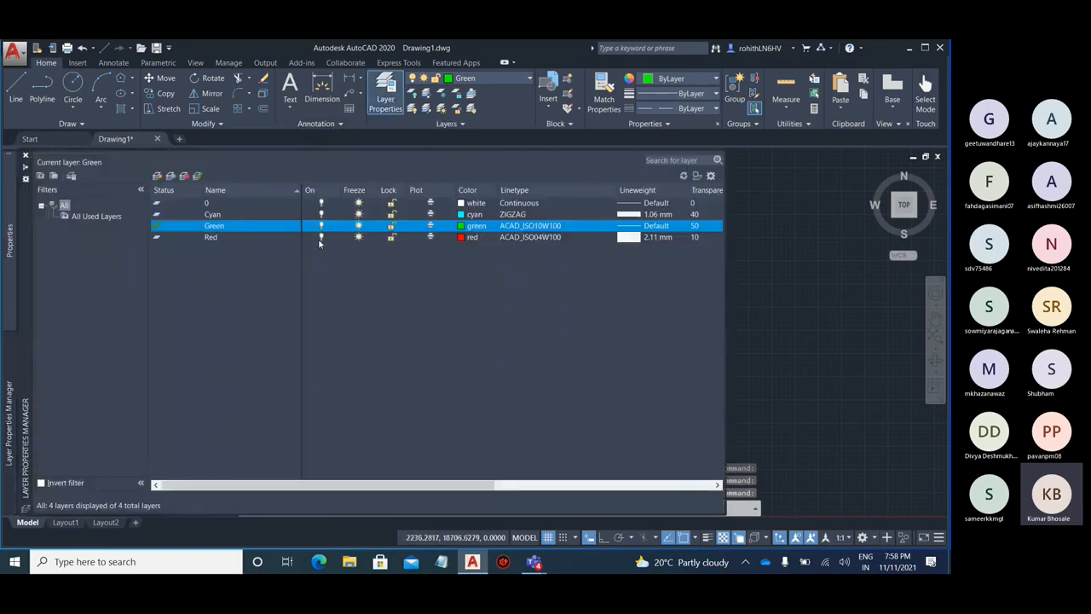
click(559, 237)
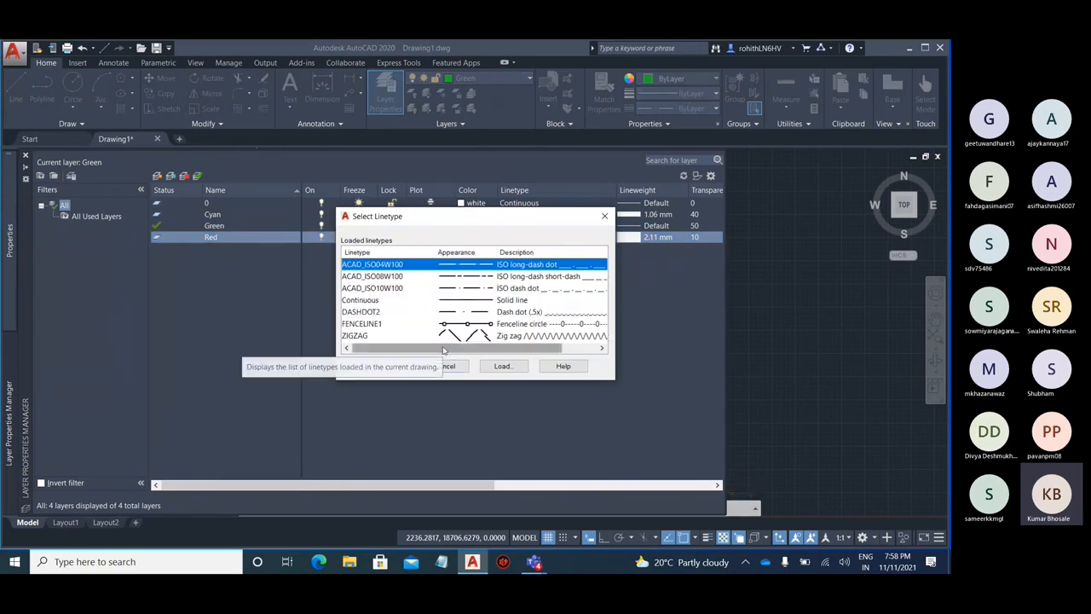
click(447, 303)
click(402, 365)
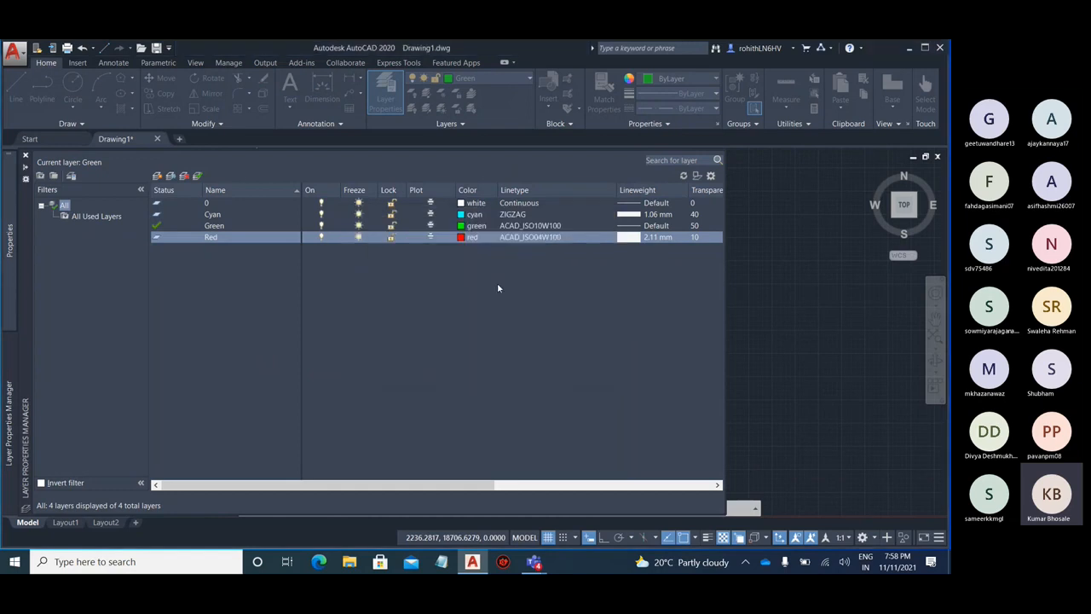
- Set the Red layer's lineweight to Default
click(637, 238)
scroll(467, 273, up, 5)
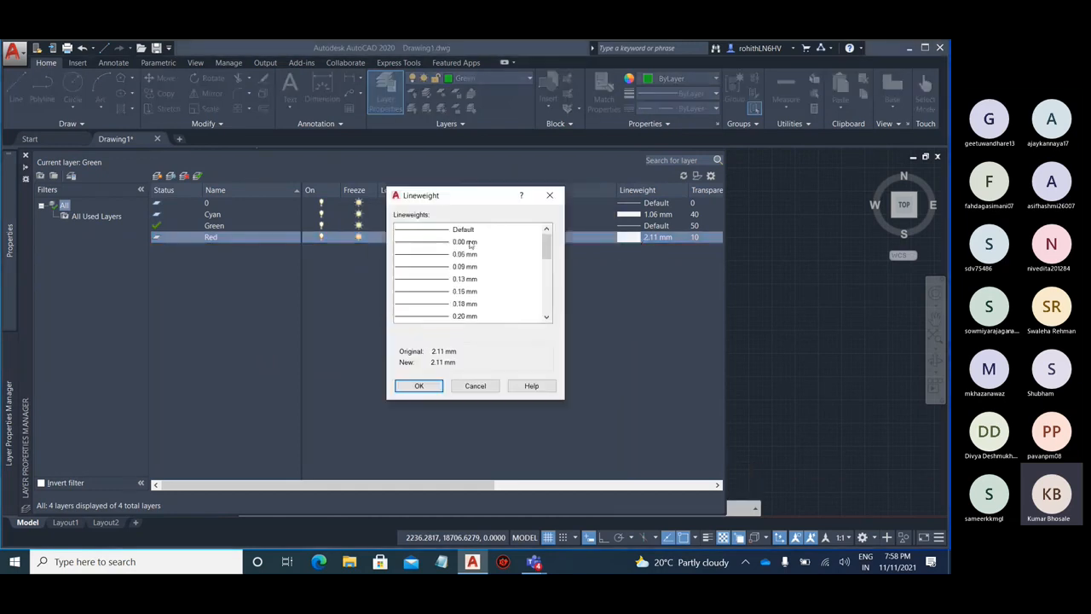
click(463, 230)
click(427, 386)
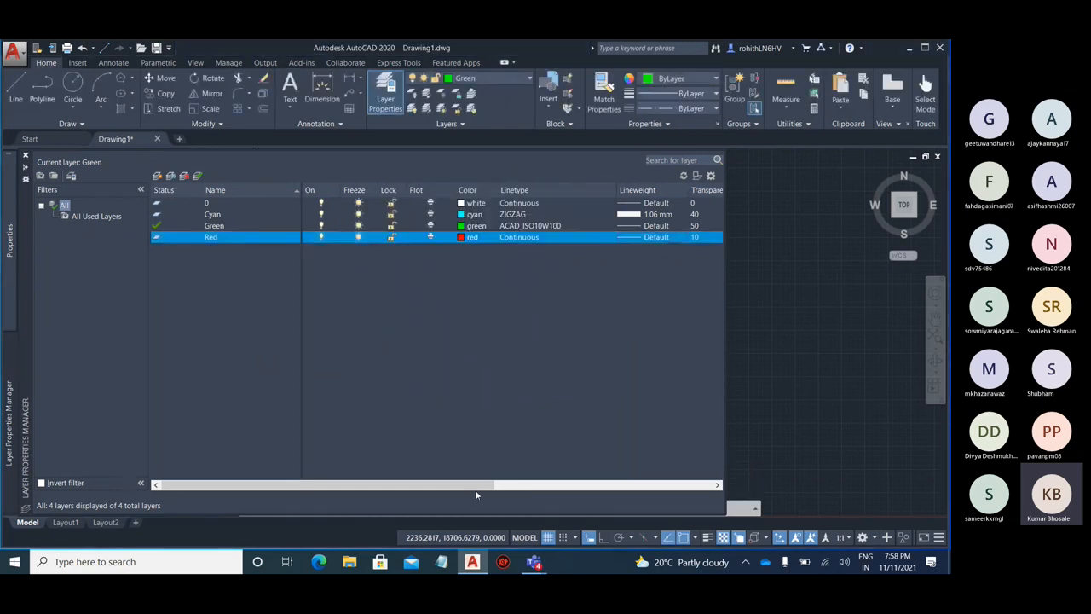
- Set the Red layer's transparency to 0
drag(468, 487, 610, 485)
click(513, 237)
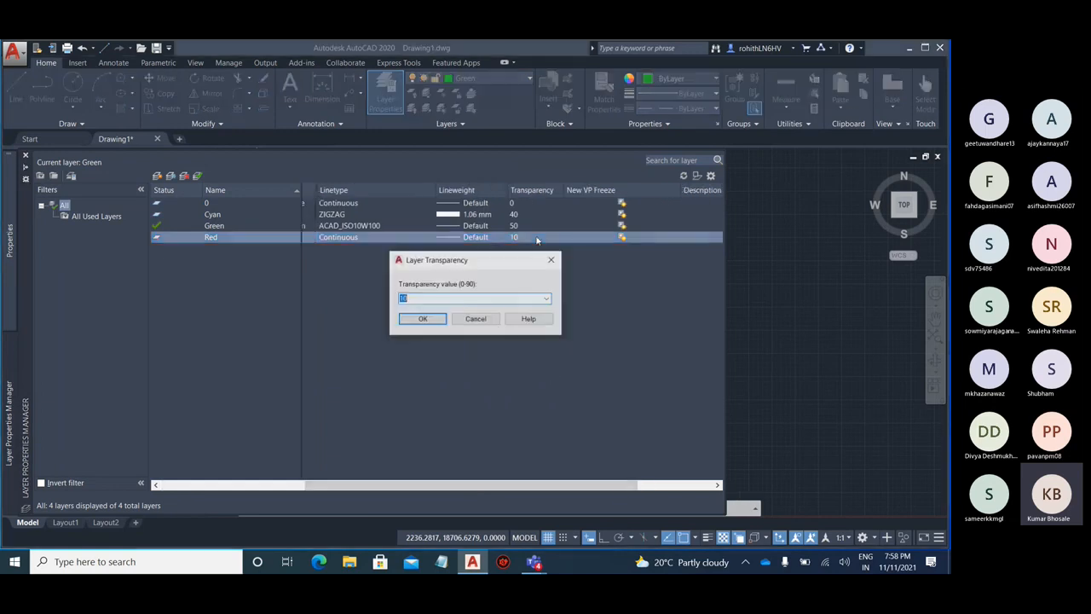
click(475, 299)
click(471, 309)
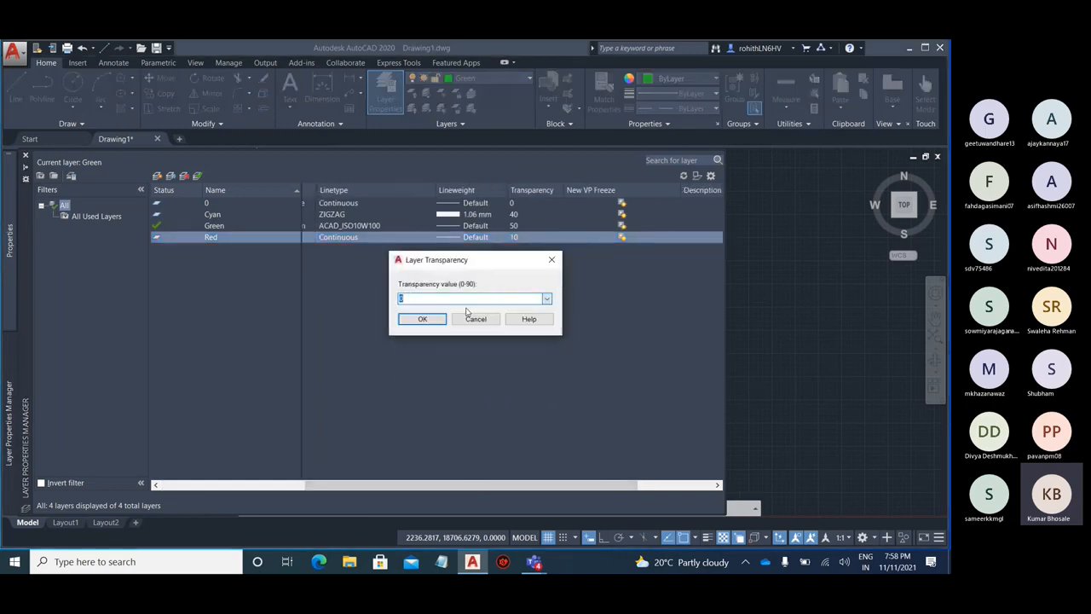
click(421, 320)
drag(418, 485, 264, 477)
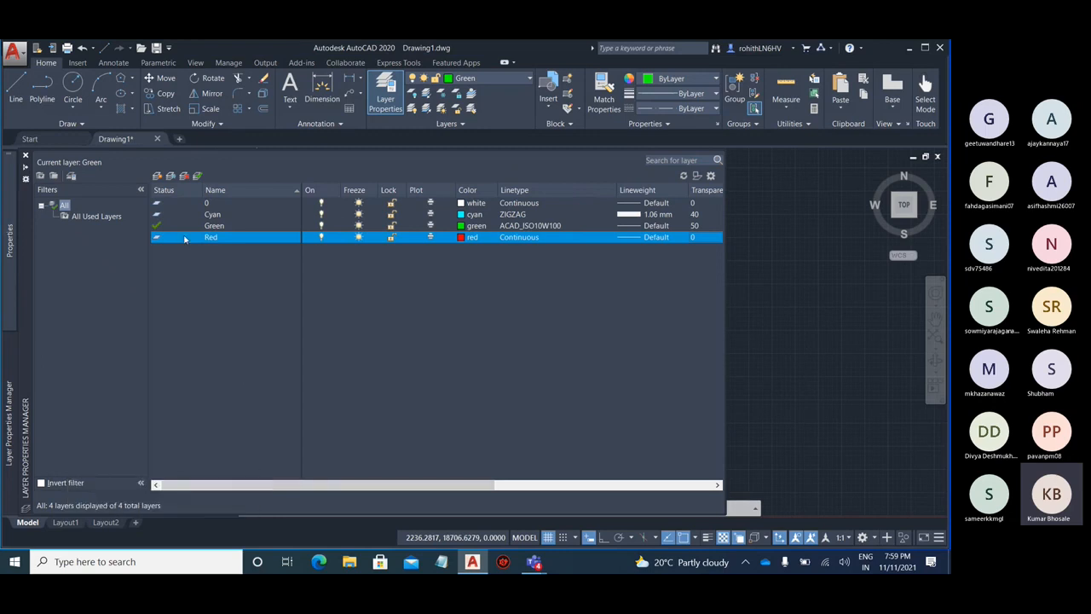
- Try to delete the Red layer and the Cyan layer from the layer list
click(184, 176)
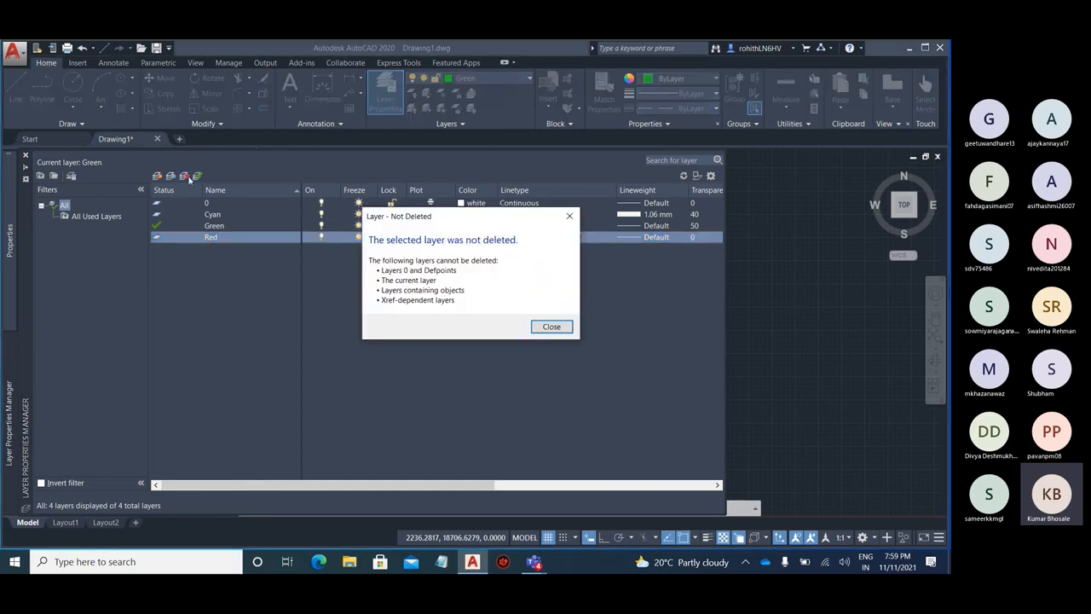
click(551, 327)
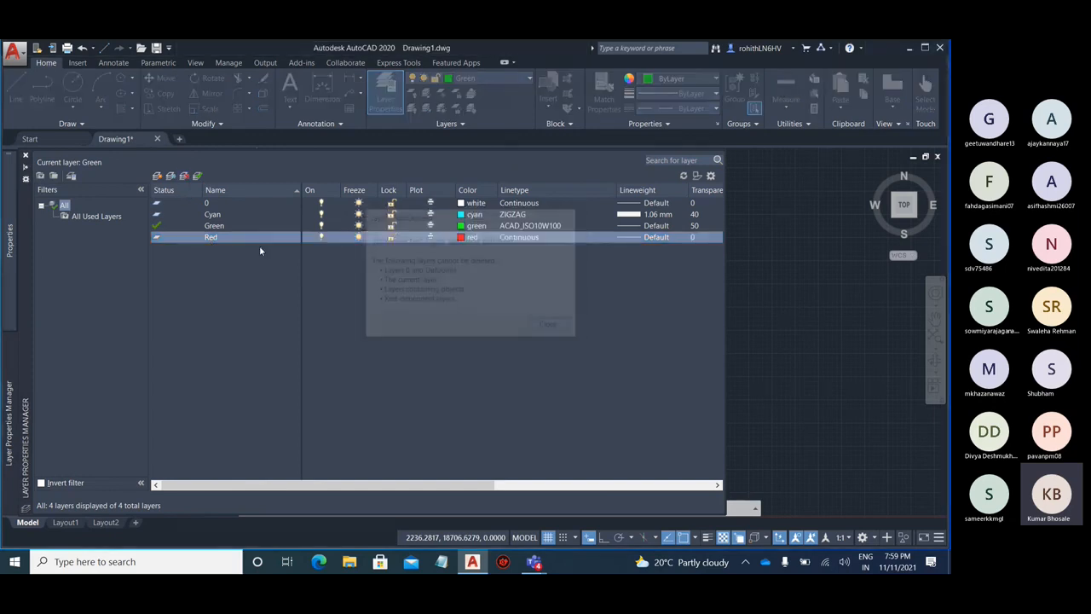
click(220, 214)
click(185, 176)
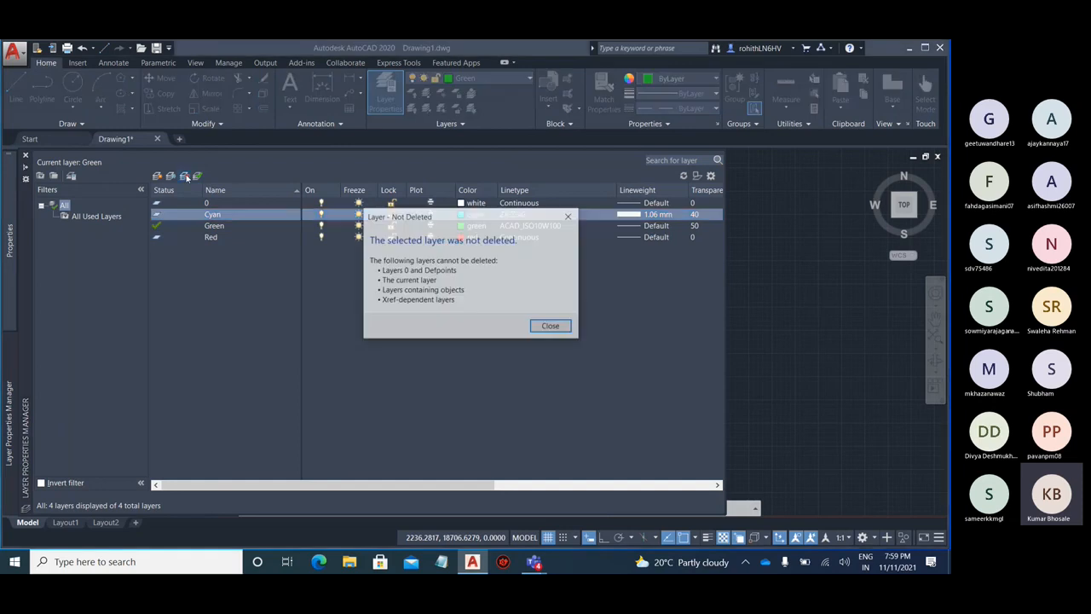
click(552, 326)
middle_drag(484, 327, 537, 273)
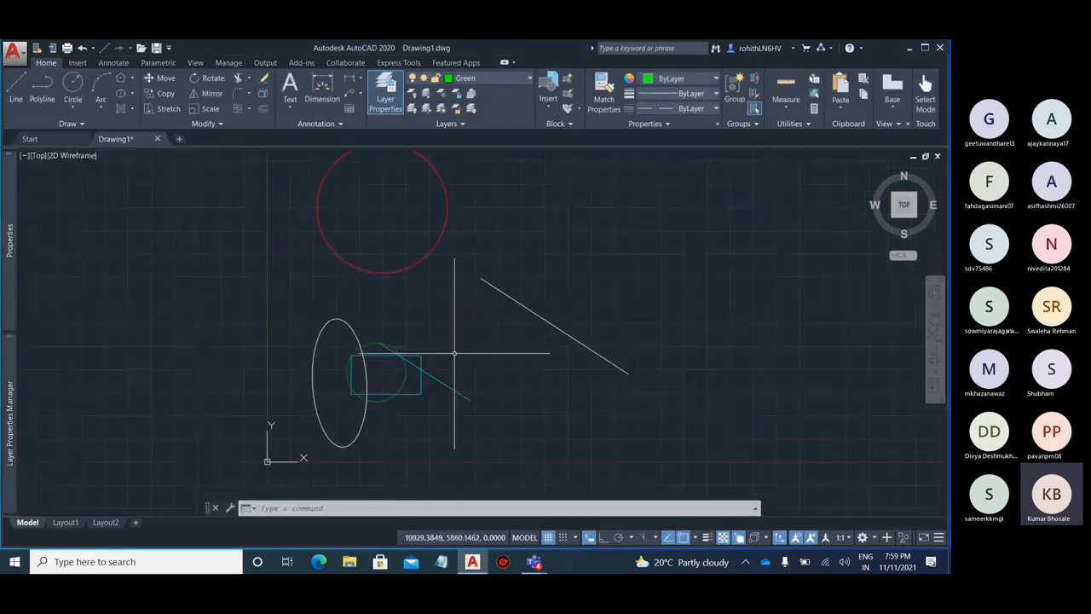
middle_drag(496, 341, 522, 315)
scroll(449, 351, up, 4)
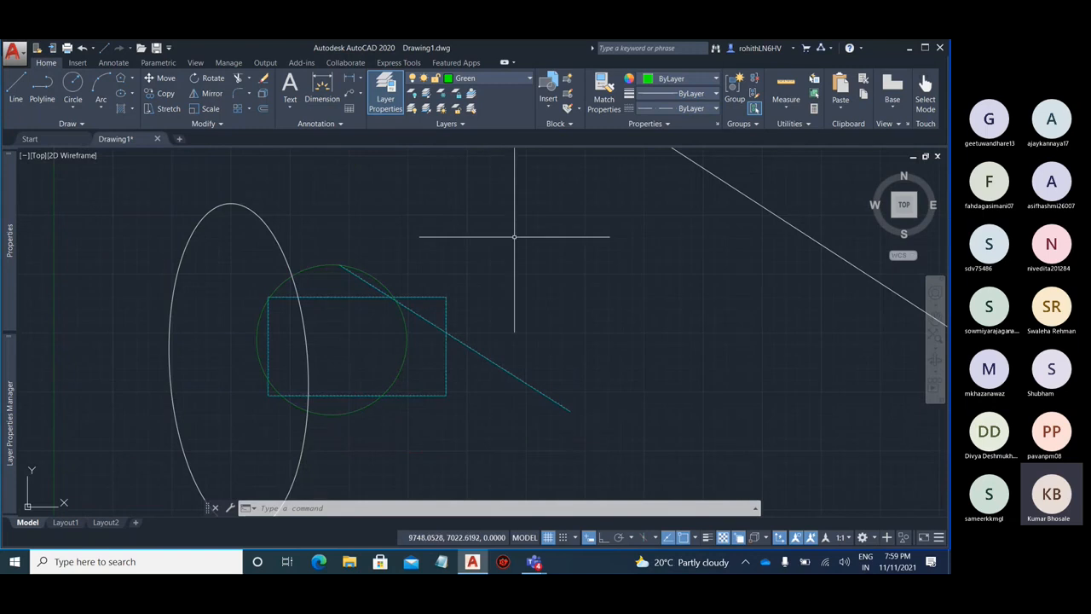
click(447, 124)
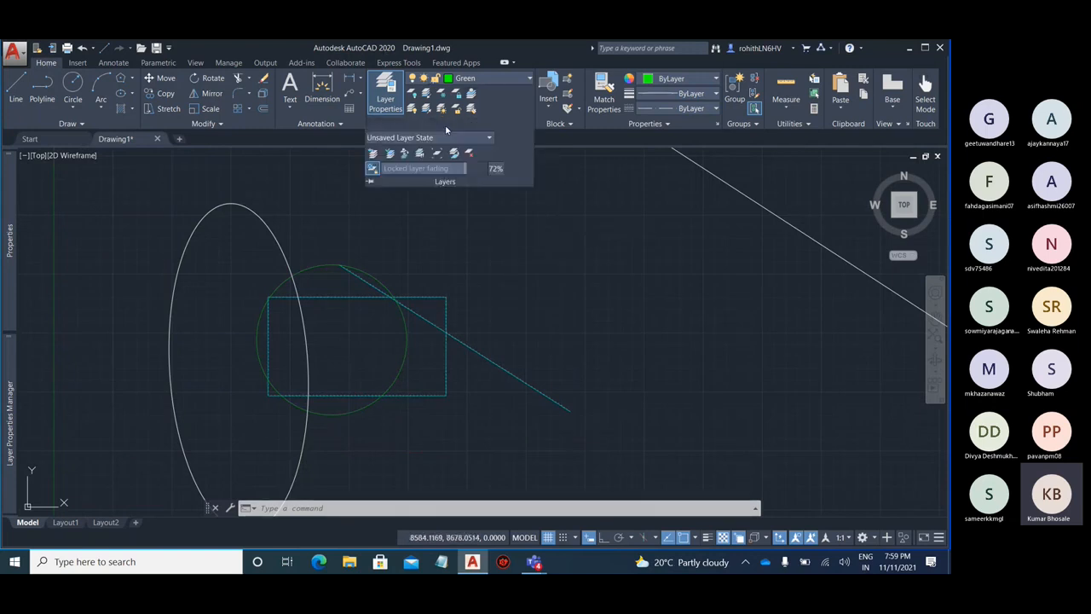
click(468, 153)
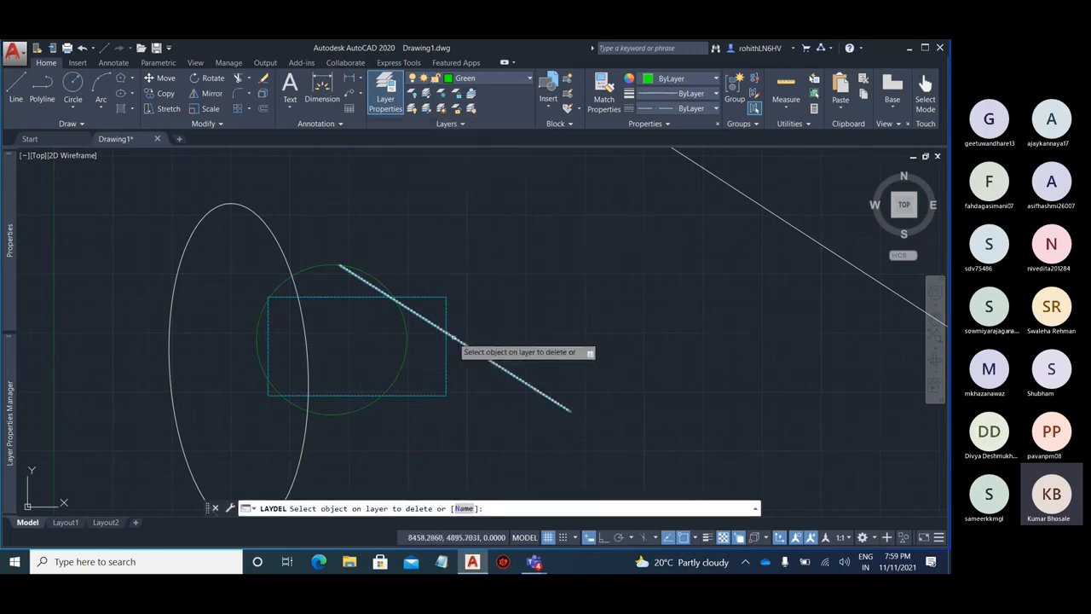
click(453, 338)
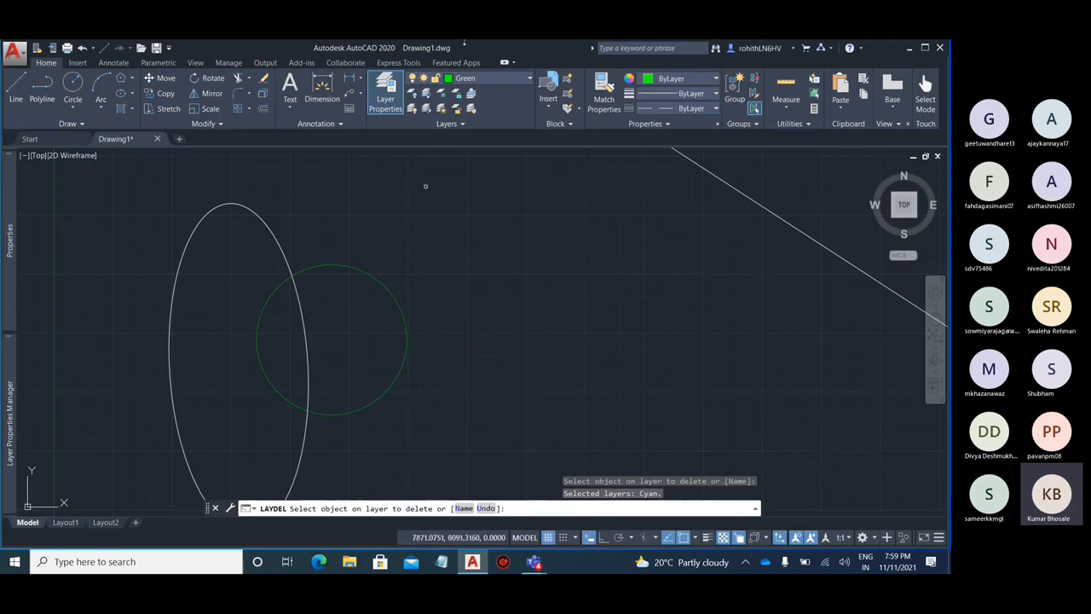
click(513, 79)
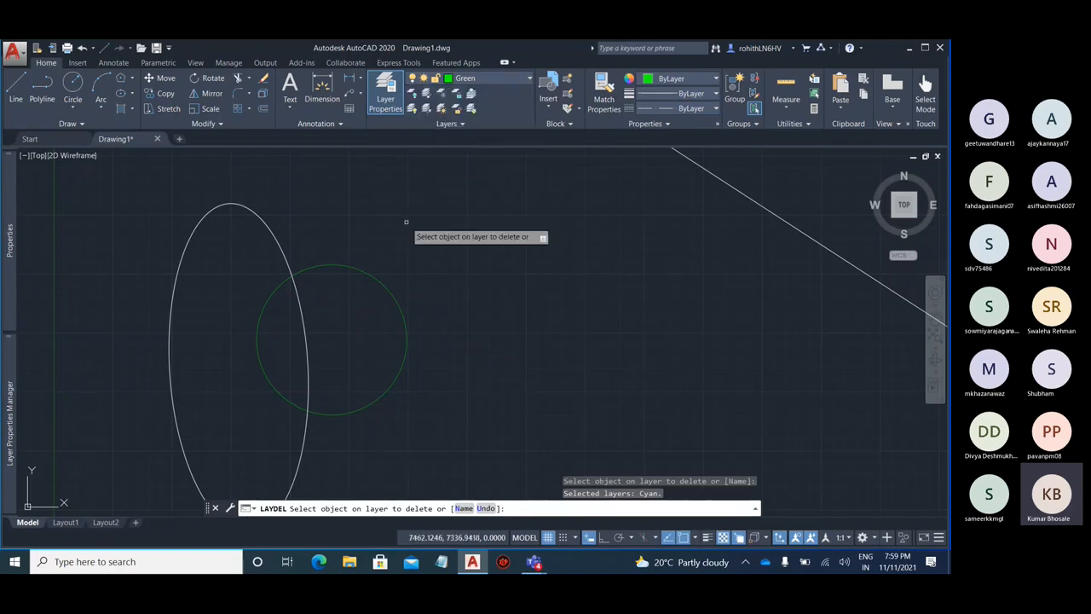
key(Escape)
- Delete the Red layer and its objects with LAYDEL by picking the red circle, then check the remaining layers
scroll(418, 208, down, 4)
scroll(430, 216, up, 4)
scroll(434, 246, down, 6)
scroll(450, 219, up, 2)
middle_drag(489, 187, 425, 285)
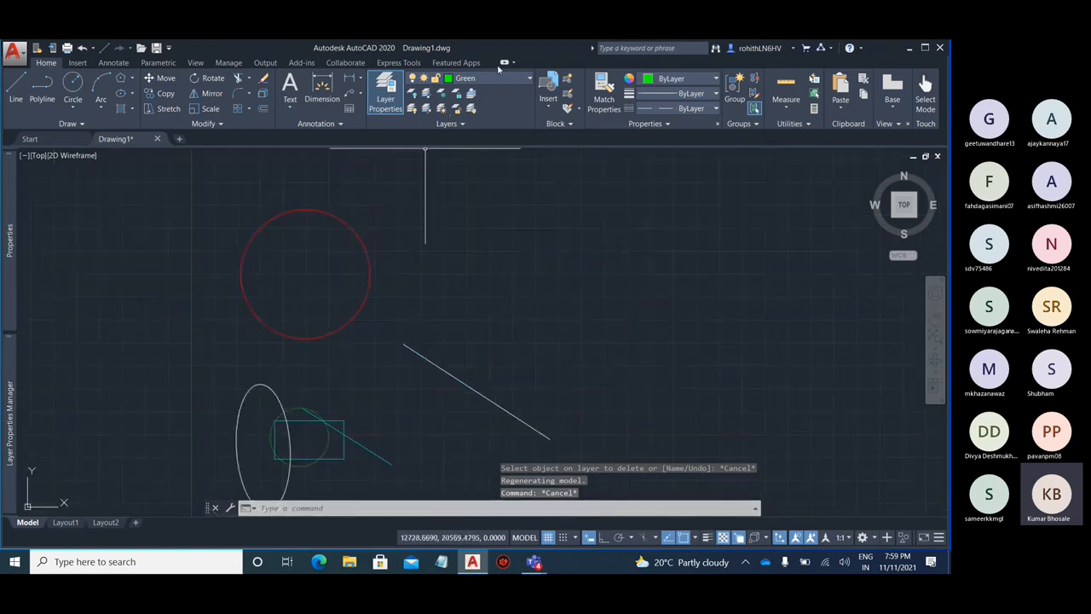
click(451, 124)
click(468, 152)
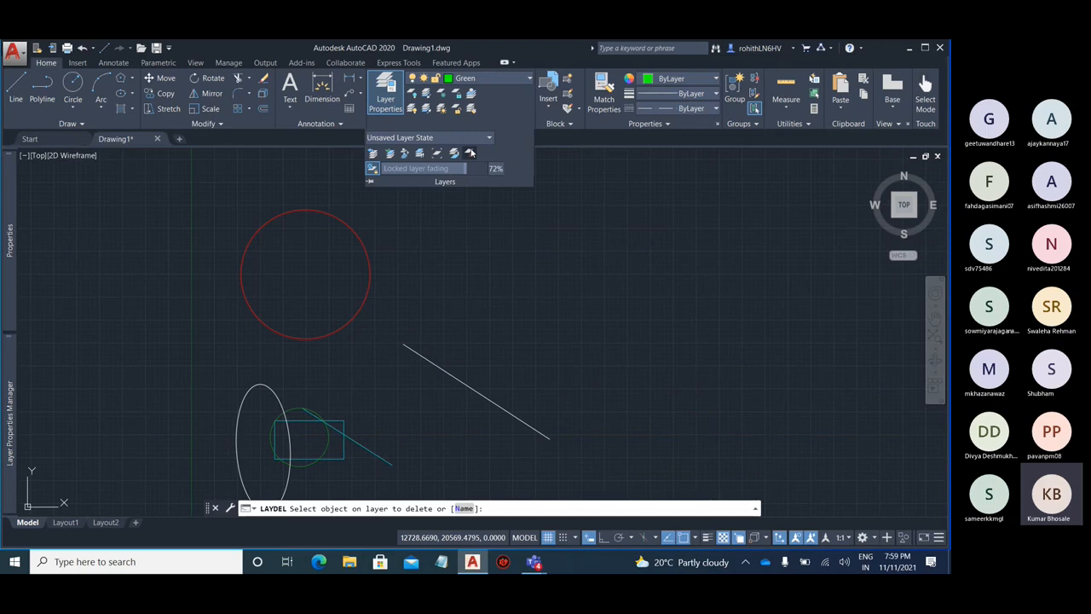
click(363, 246)
key(Return)
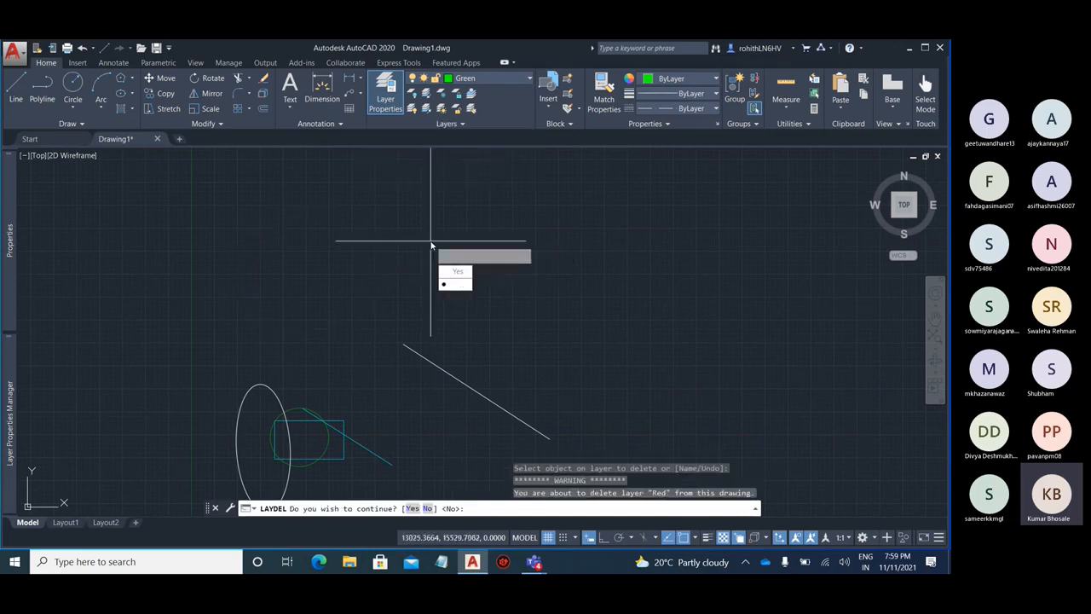
click(458, 274)
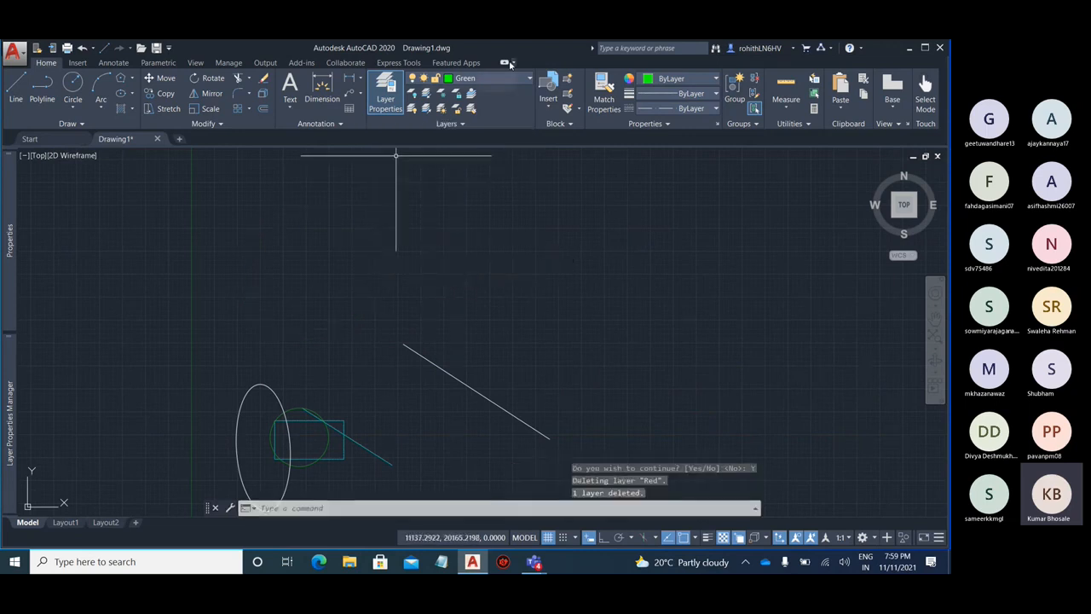
click(512, 79)
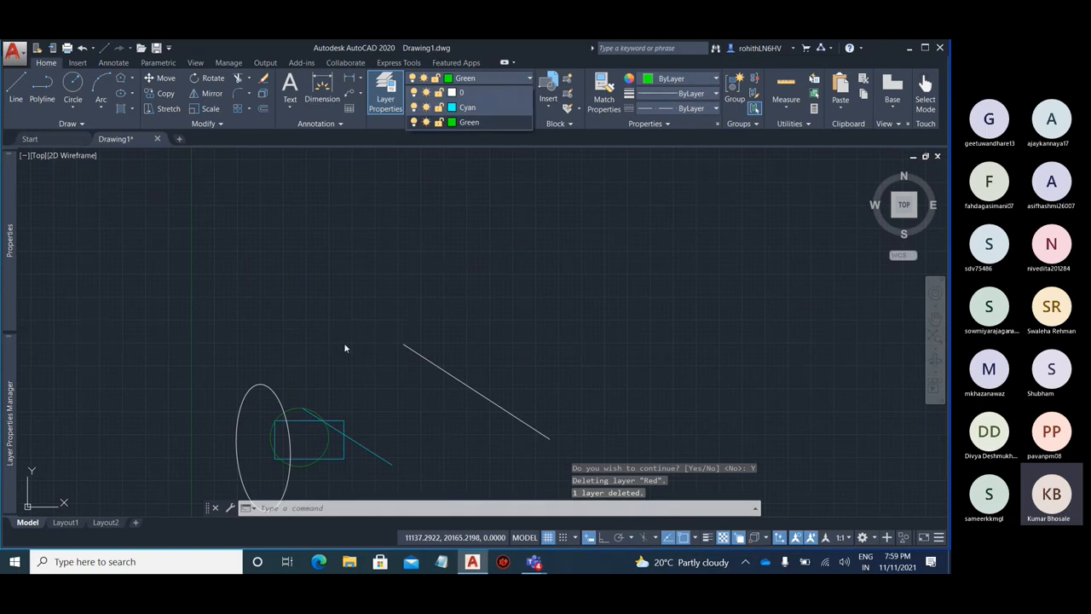
- Delete the Cyan layer and its objects with LAYDEL by picking the cyan line and confirming the deletion
scroll(433, 195, down, 4)
scroll(401, 256, up, 4)
scroll(352, 309, up, 2)
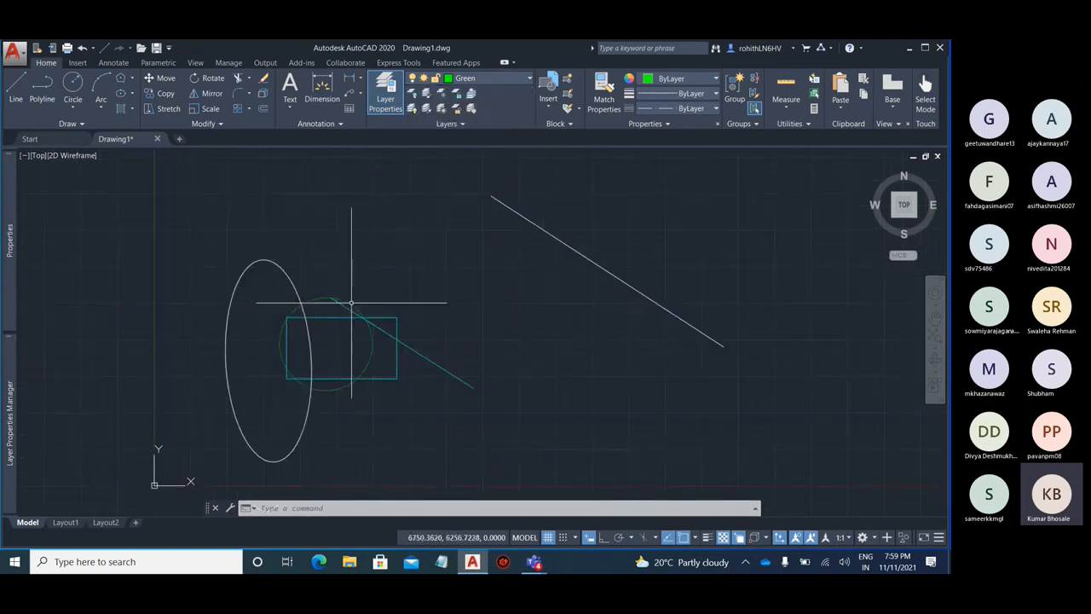
click(460, 124)
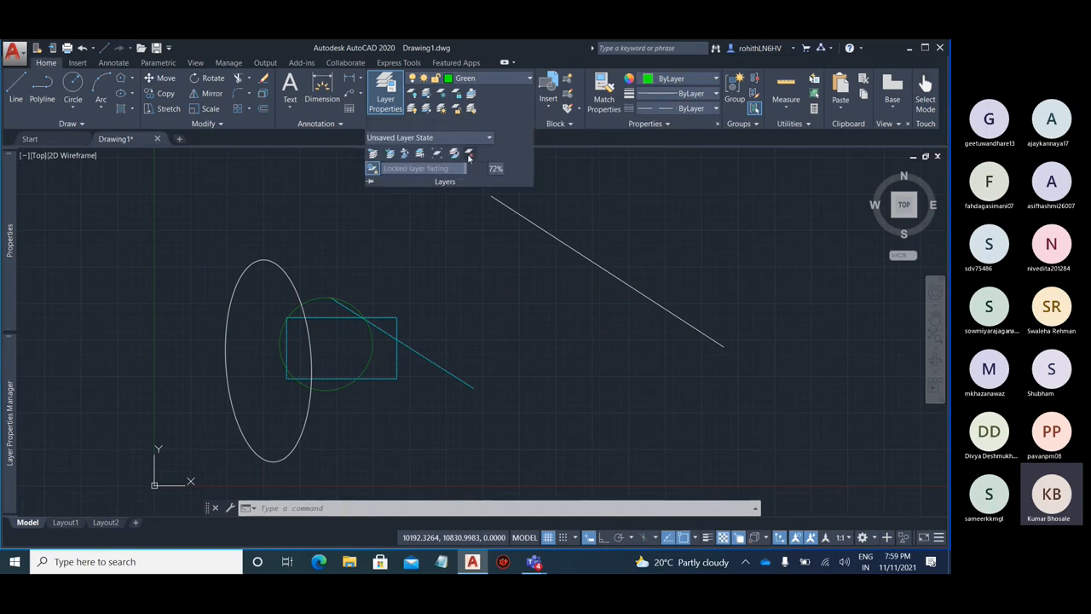
click(469, 153)
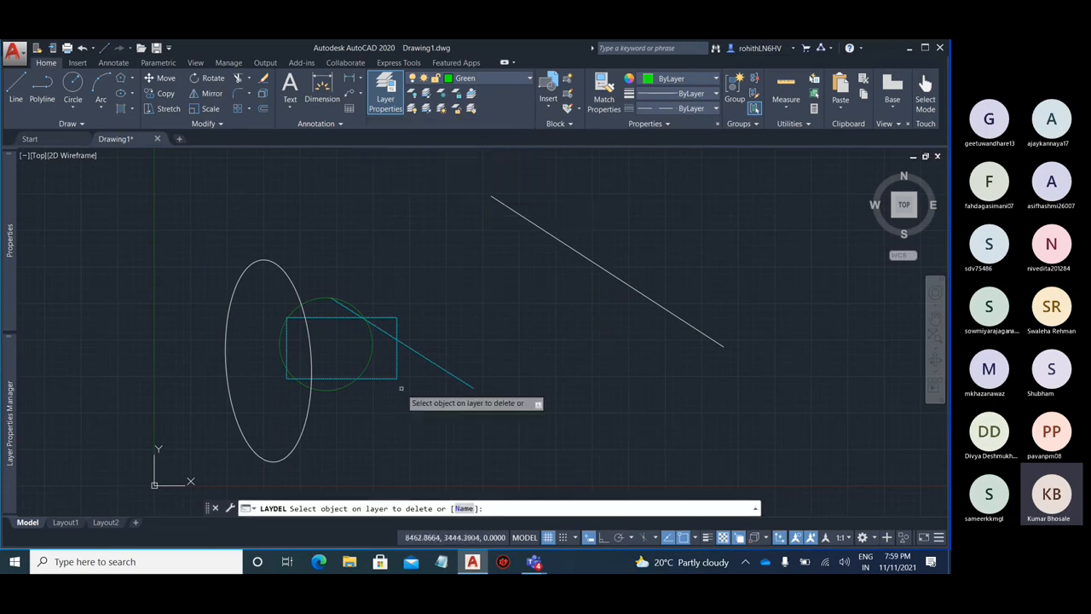
click(421, 356)
key(Return)
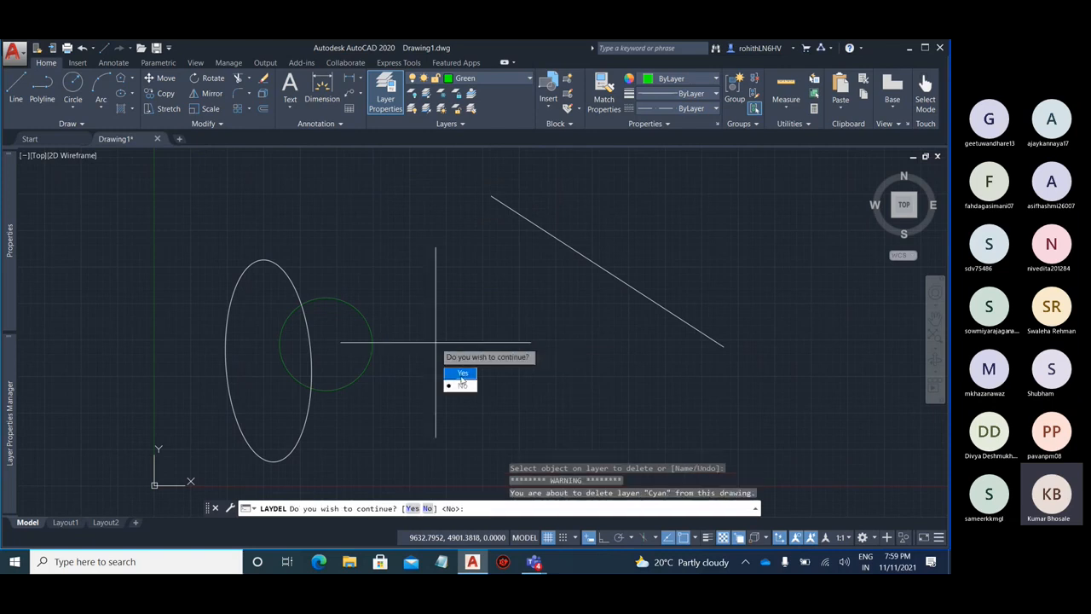
click(461, 376)
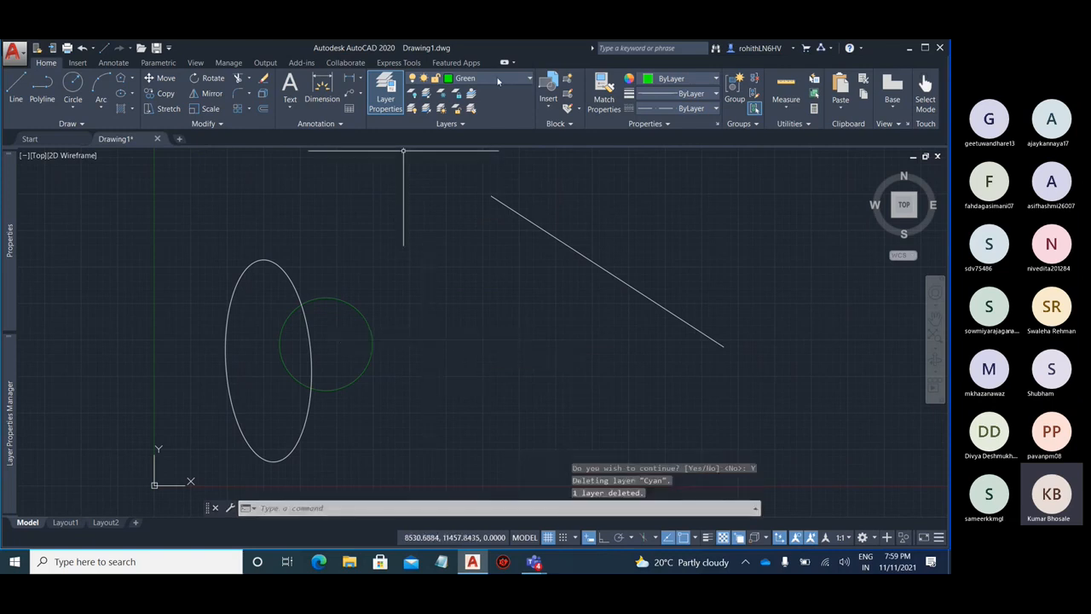
- Make layer 0 current and try to delete the Green layer from the layer list
click(501, 80)
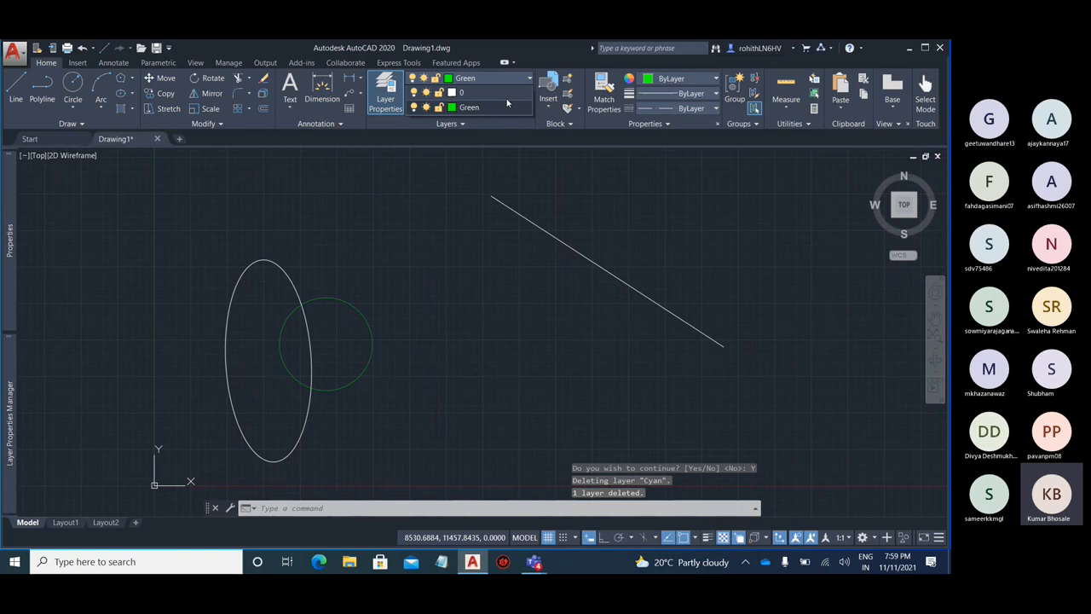
click(488, 90)
click(386, 94)
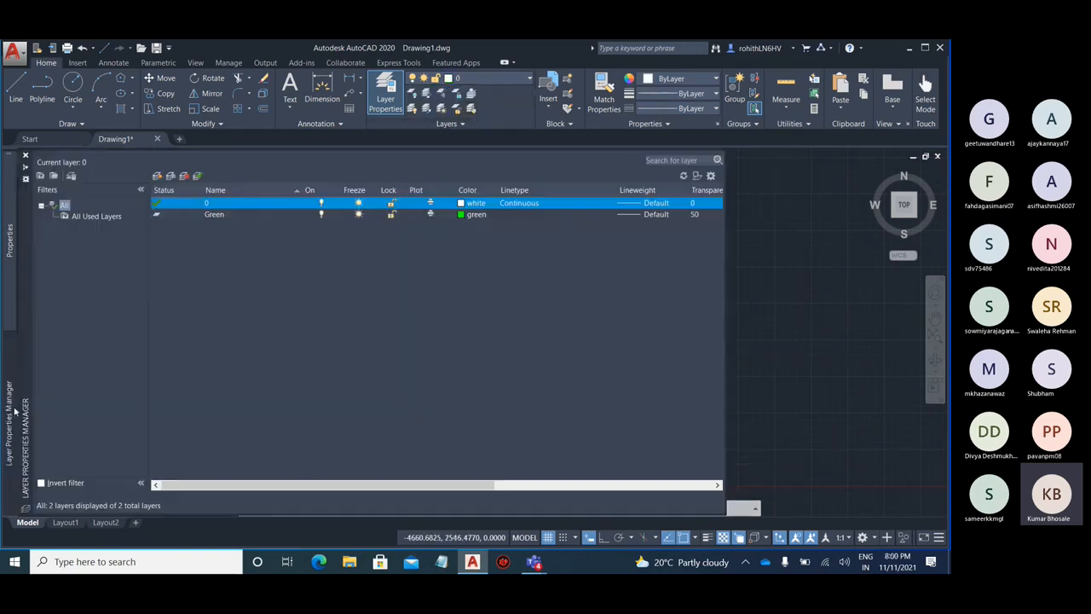
click(245, 216)
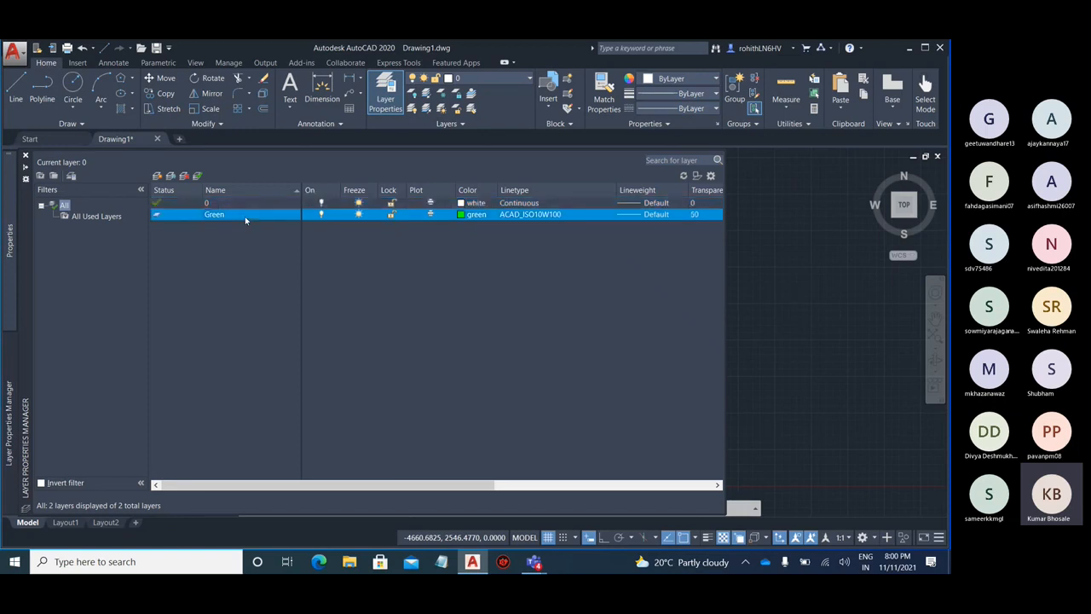
click(184, 177)
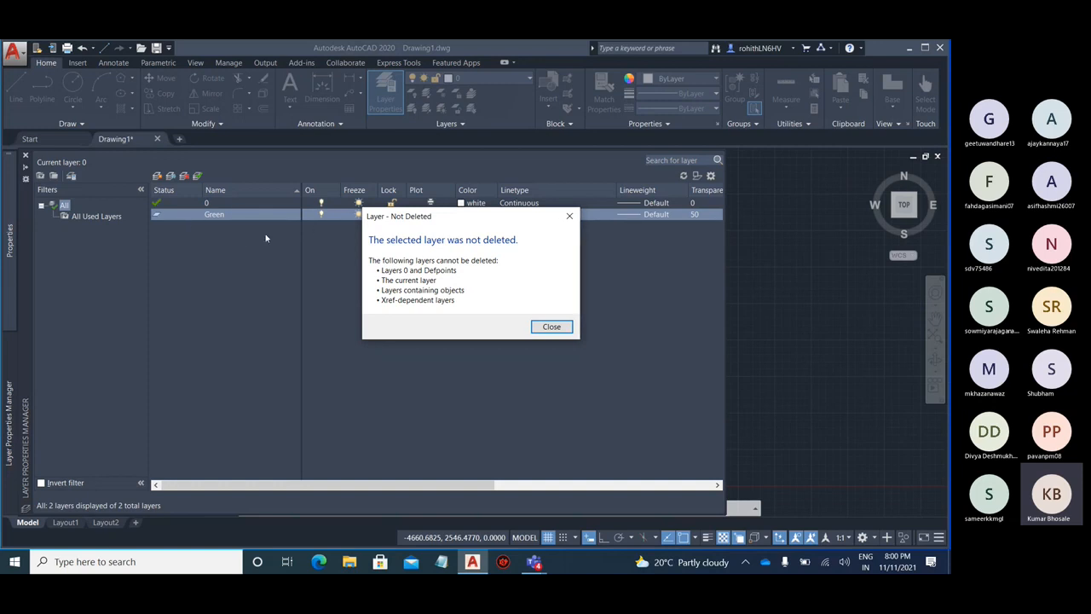
click(570, 216)
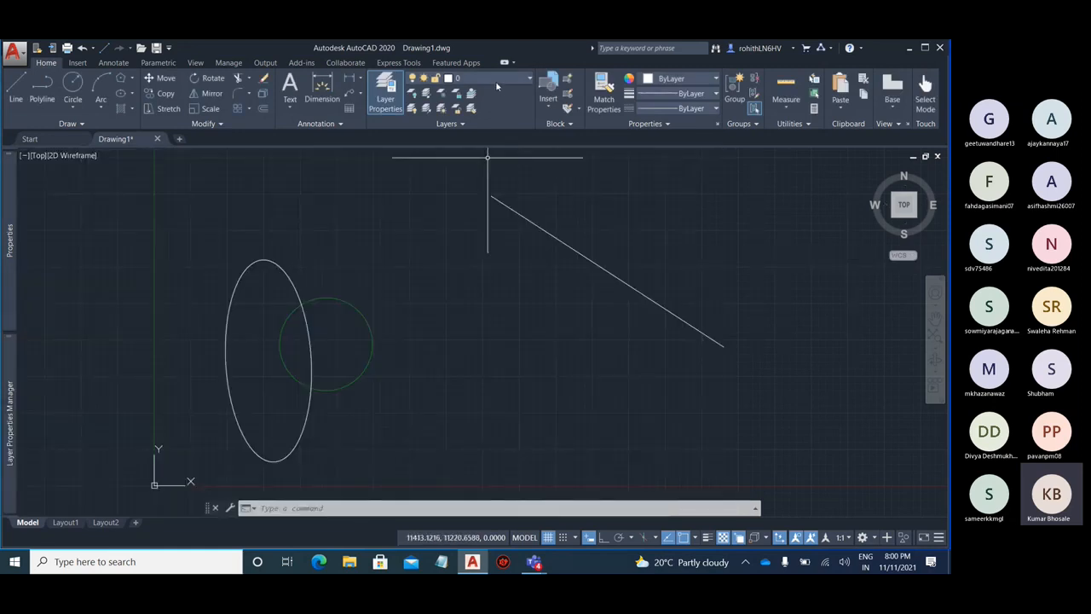
- Delete the Green layer and its objects with LAYDEL by picking the green circle and confirming the deletion
click(479, 124)
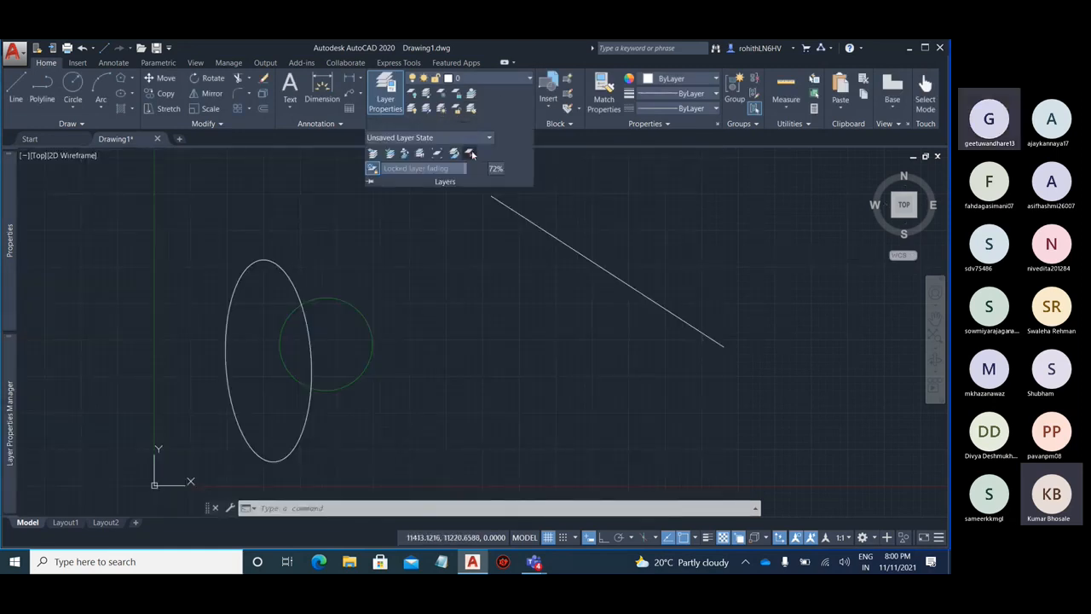
click(471, 153)
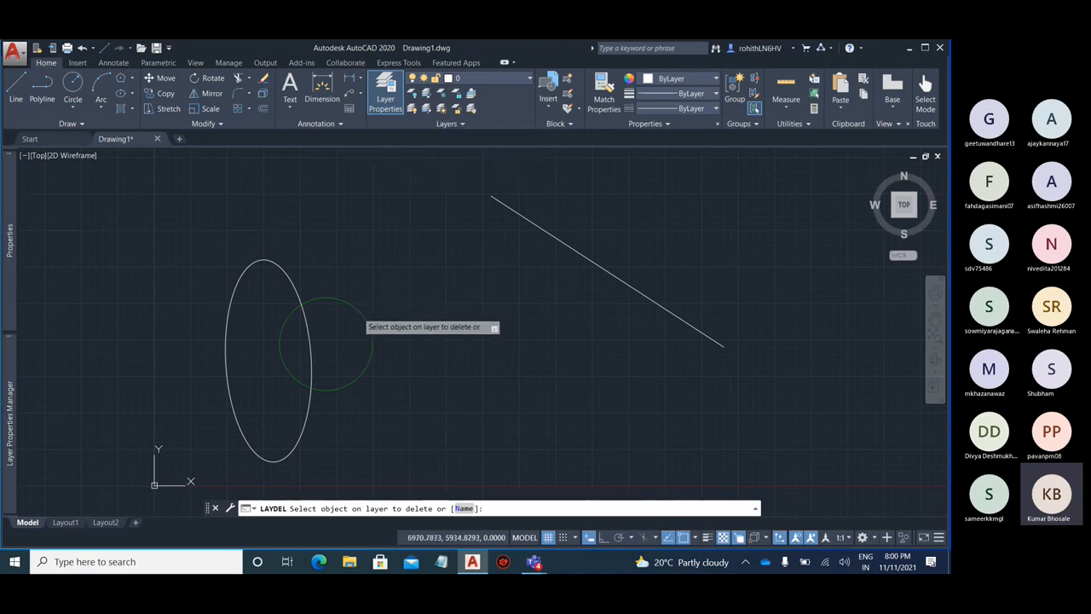
click(357, 312)
key(Return)
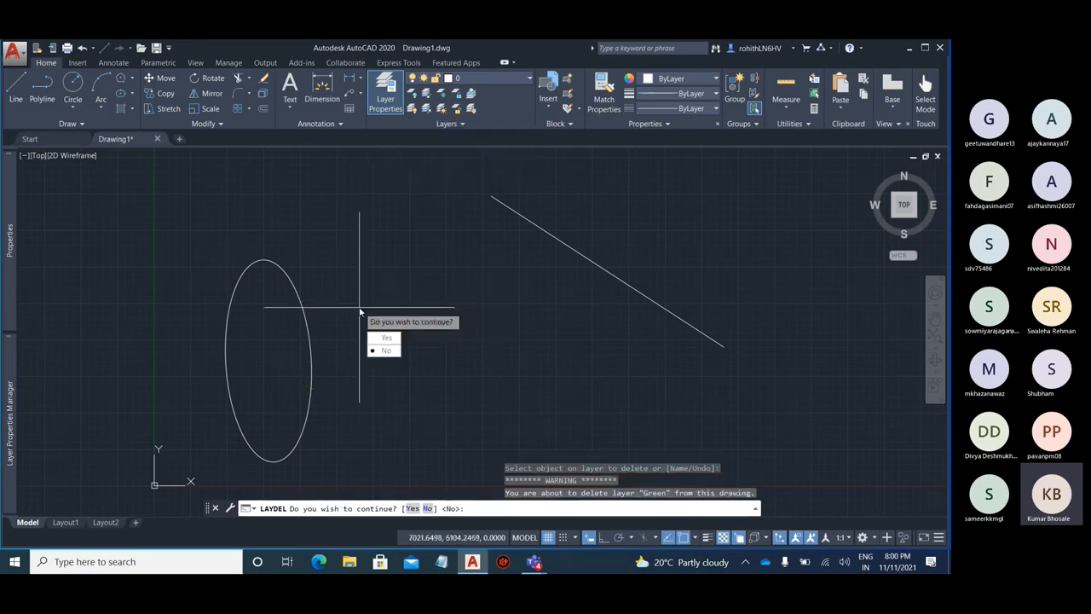
text(y)
key(Return)
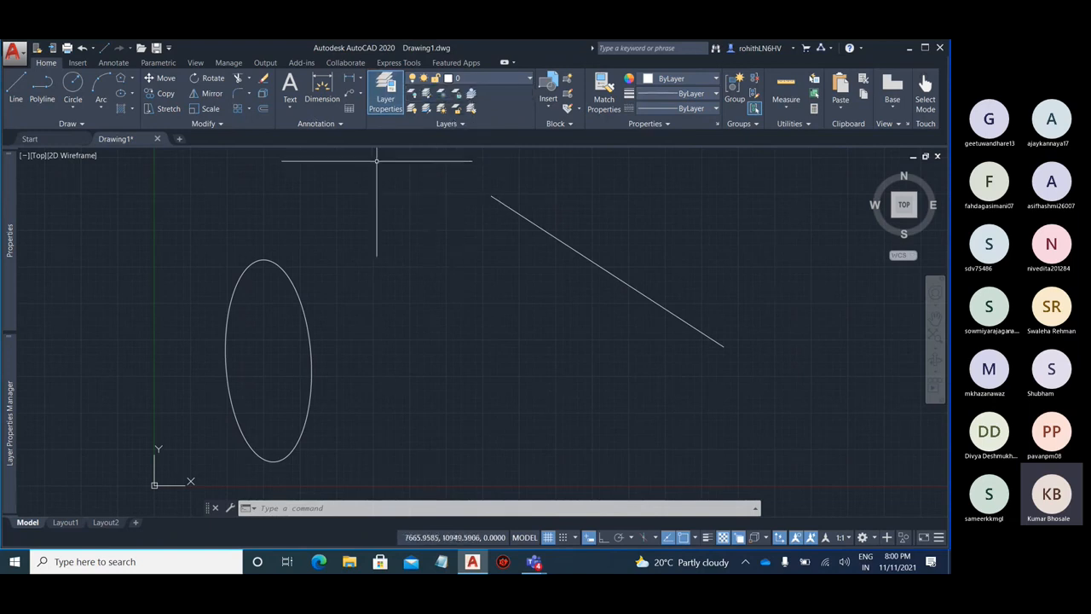
- Create a new layer named Green and set its color to green
mouse_move(5, 435)
mouse_move(12, 411)
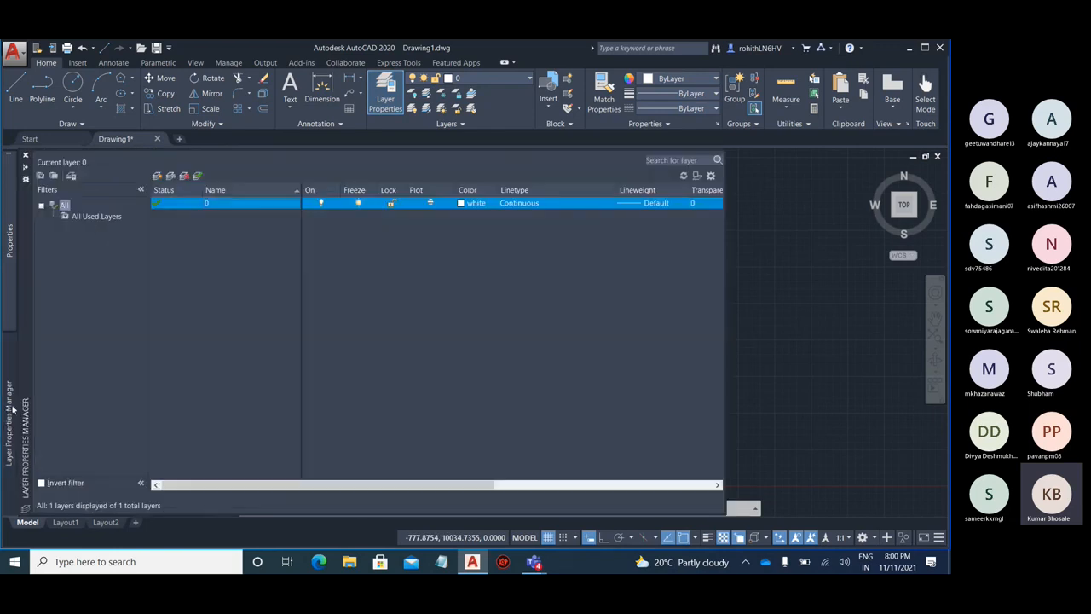
key(alt+n)
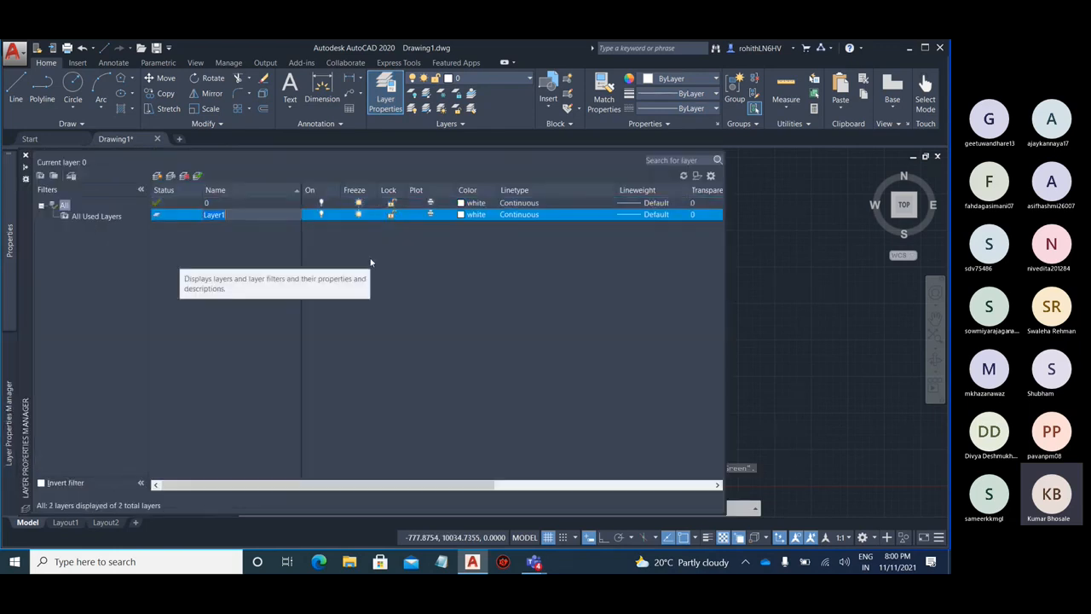
text(Green)
key(Return)
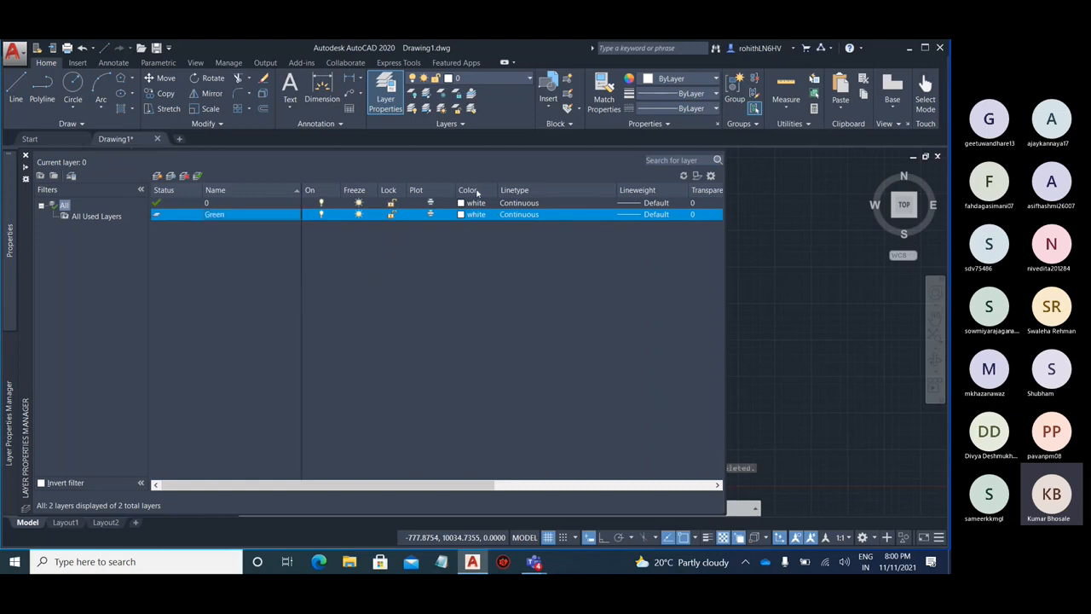
click(480, 219)
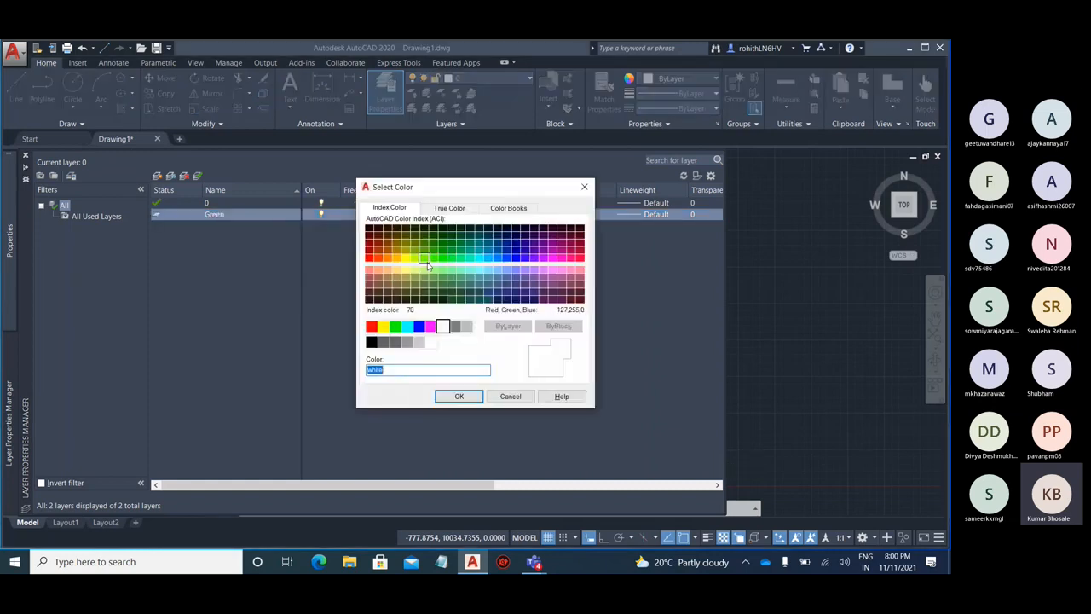
click(395, 326)
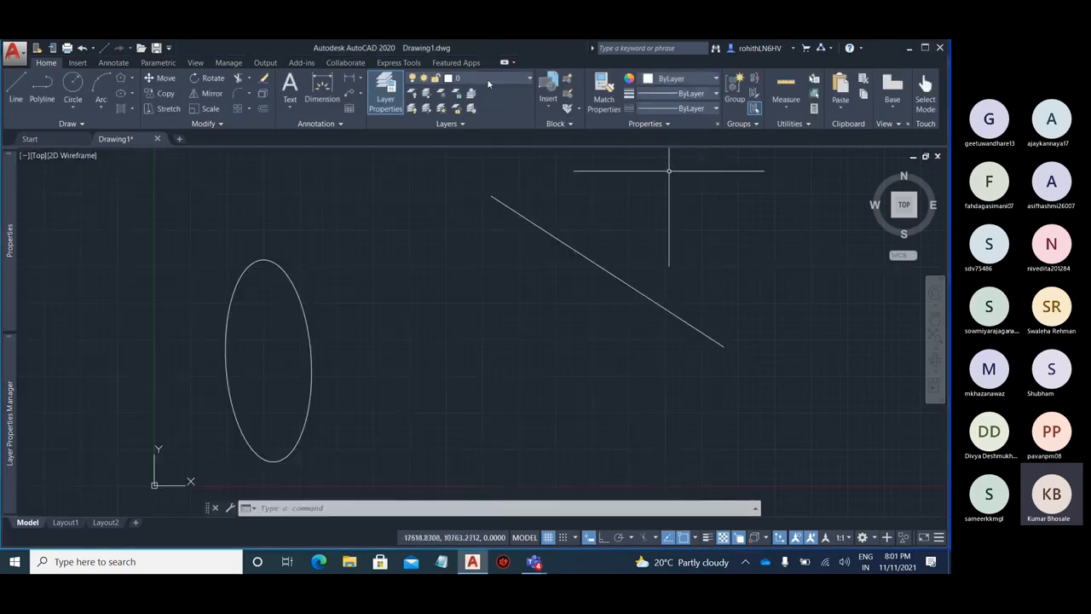
- Make the Green layer current and draw a circle near the origin that encloses the small white ellipse
click(490, 82)
click(471, 107)
scroll(183, 218, down, 8)
text(c)
key(Return)
click(199, 228)
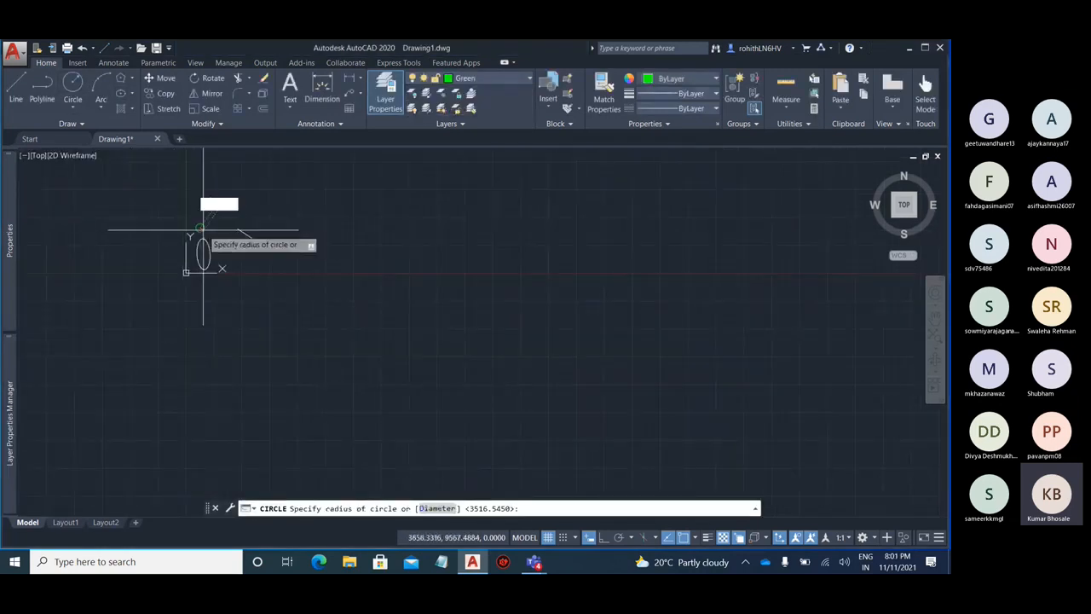
click(159, 228)
- Draw a five-sided polygon to the right of the green circle, about the same size as the circle
click(121, 80)
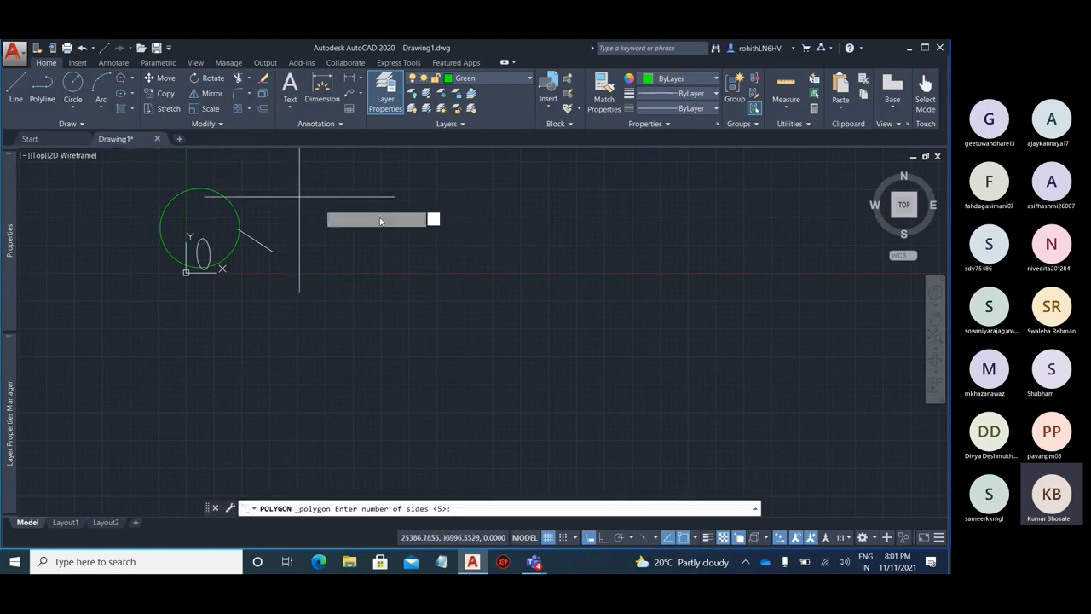
key(Return)
click(353, 217)
key(Return)
click(368, 253)
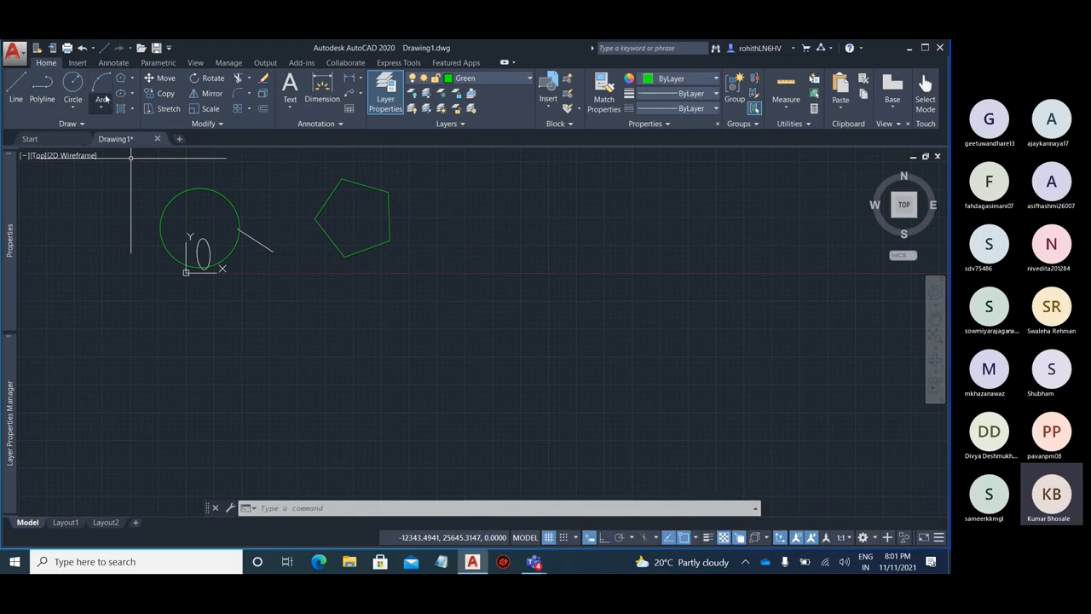
- Draw a wide ellipse from its center, placed below and between the green circle and the pentagon
click(121, 93)
click(286, 292)
click(389, 314)
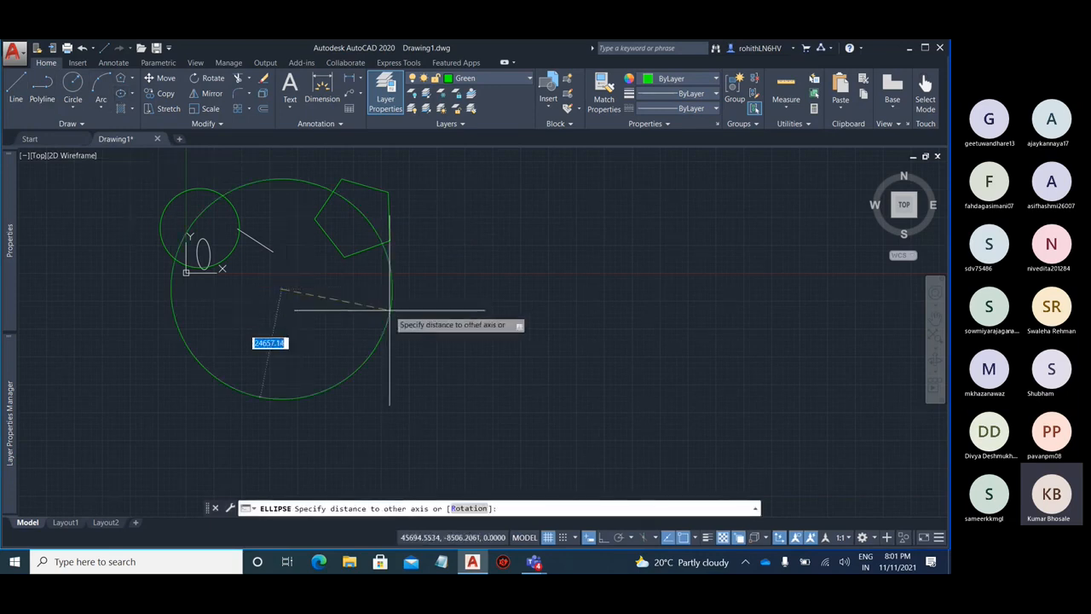
click(277, 225)
scroll(277, 224, up, 4)
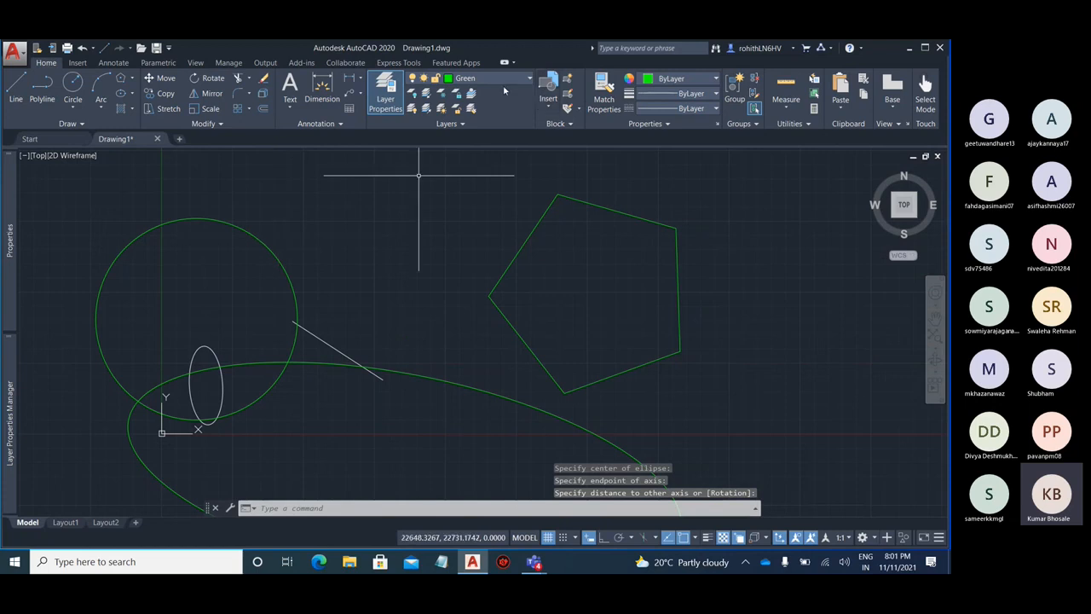
- Try to delete the current Green layer with LAYDEL by picking the green circle
click(461, 124)
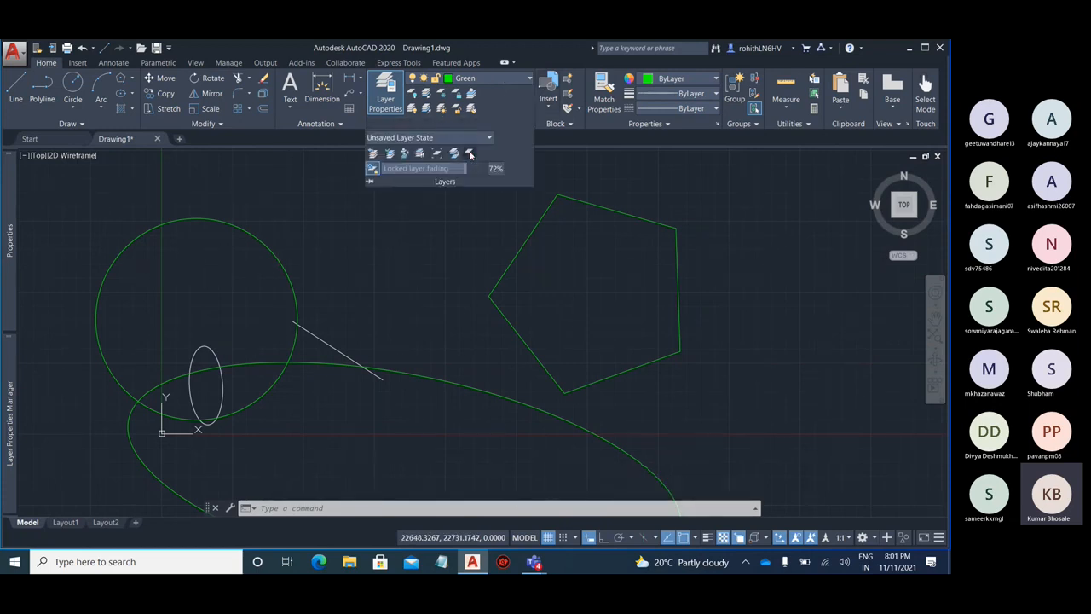
click(469, 153)
click(274, 252)
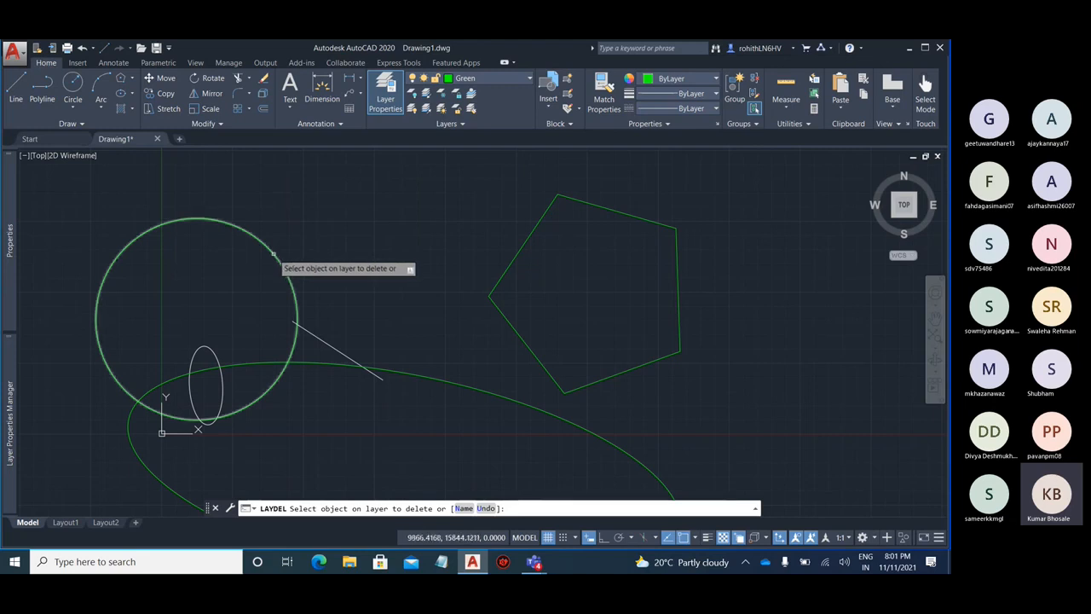
- Make layer 0 the current layer
click(491, 82)
click(452, 92)
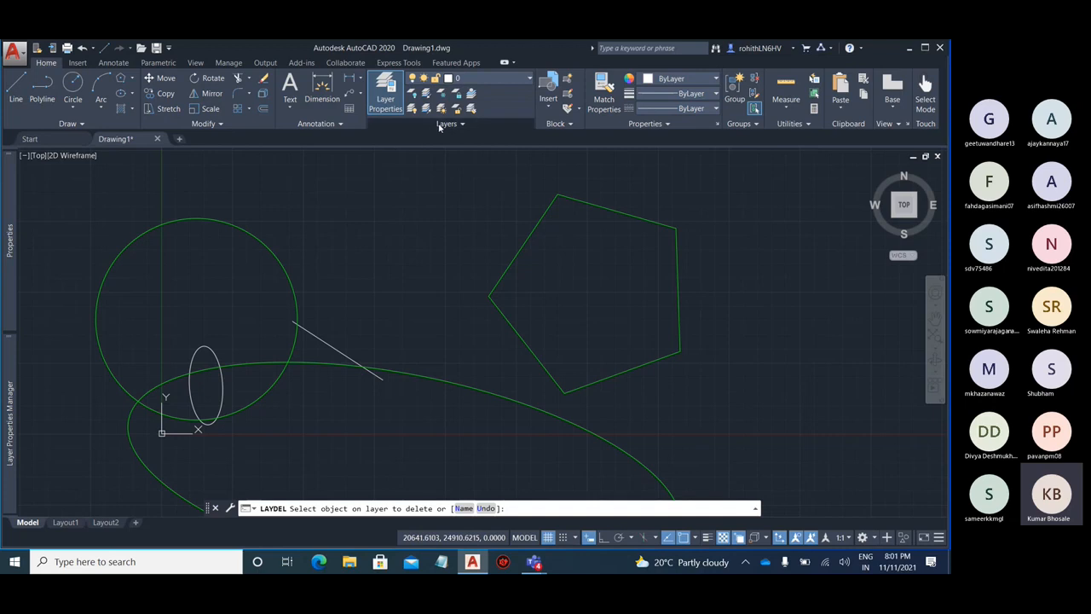
- Delete the Green layer and all its objects with LAYDEL, picking the green circle and agreeing to continue
click(443, 123)
click(271, 247)
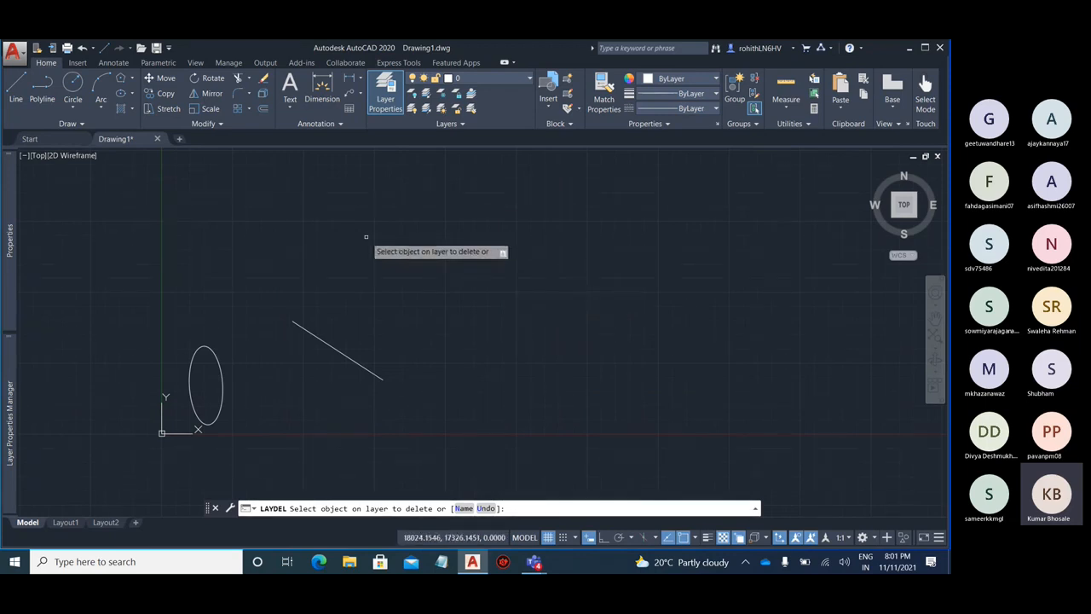
key(Return)
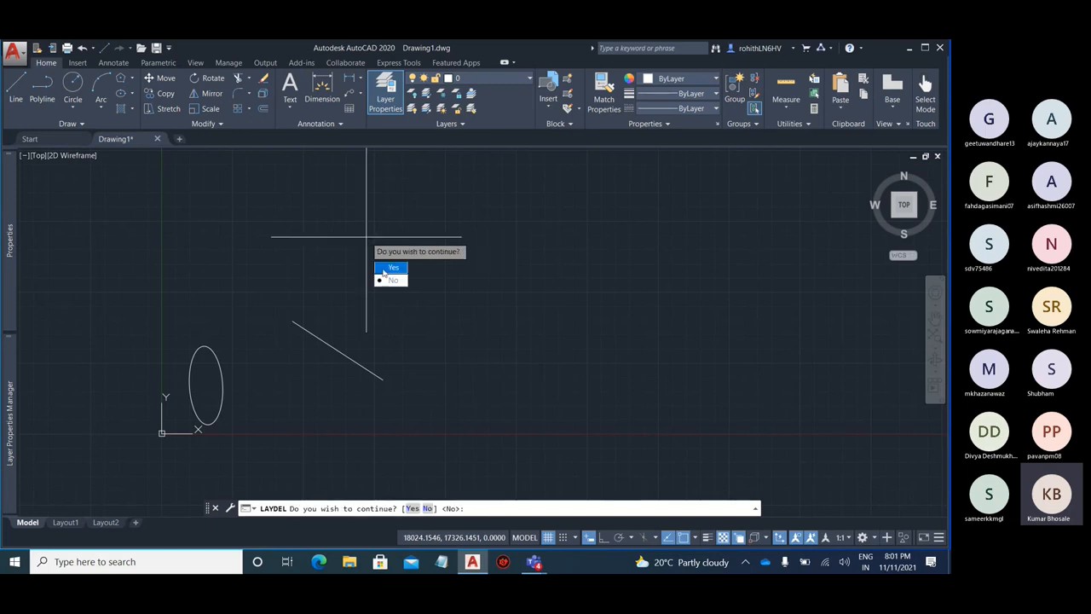
click(385, 271)
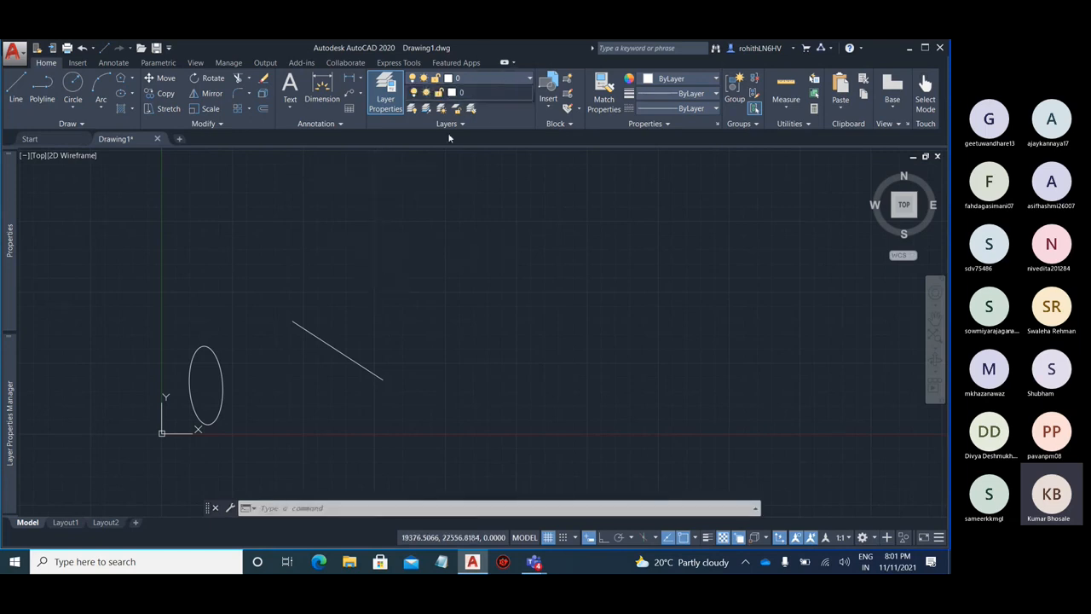
scroll(351, 245, down, 5)
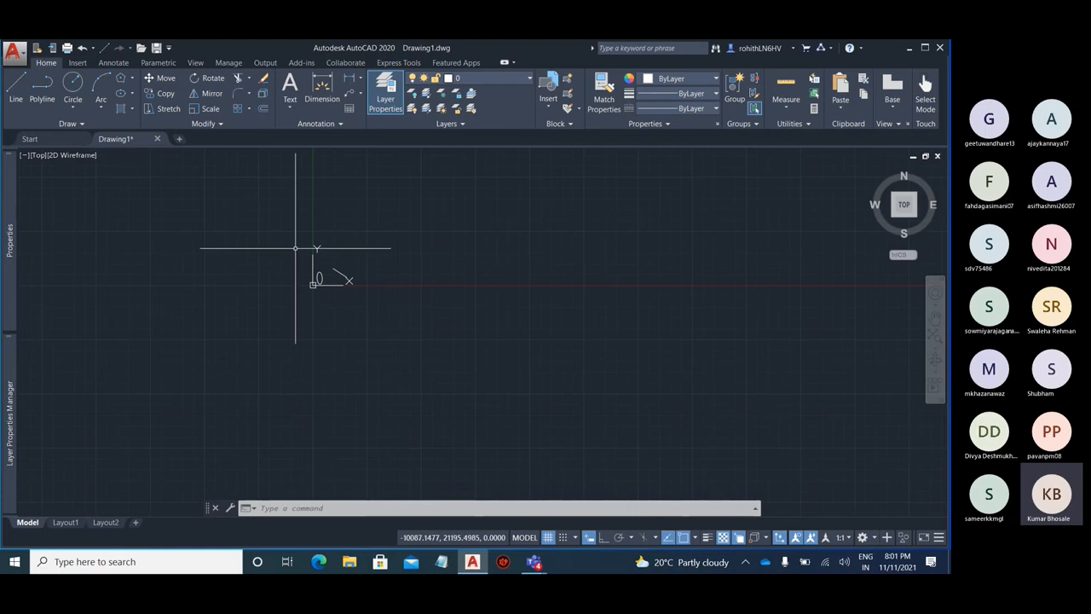
scroll(329, 271, up, 5)
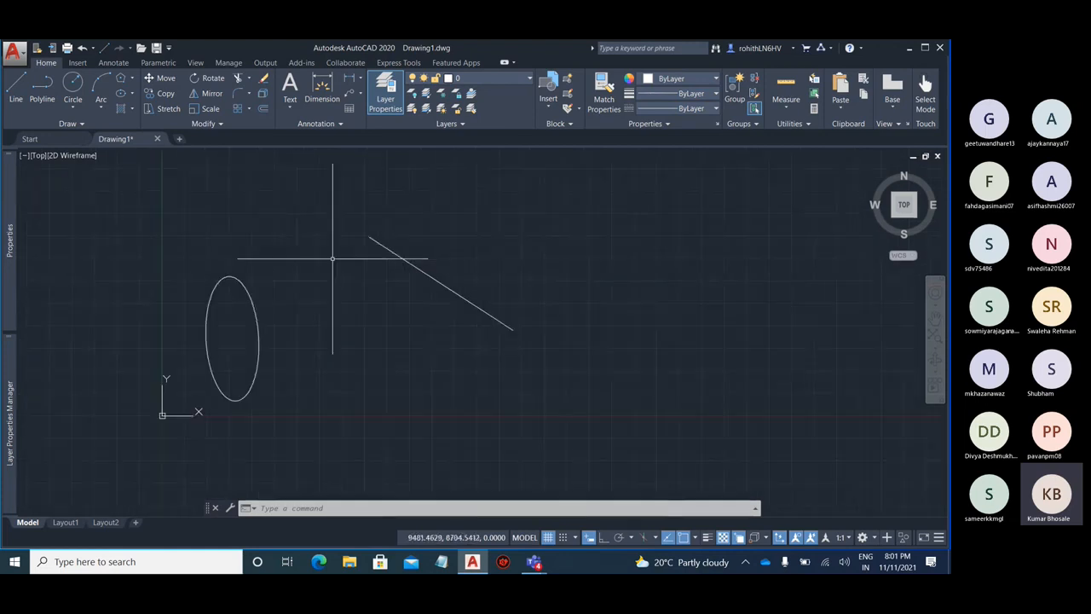
middle_drag(329, 226, 273, 261)
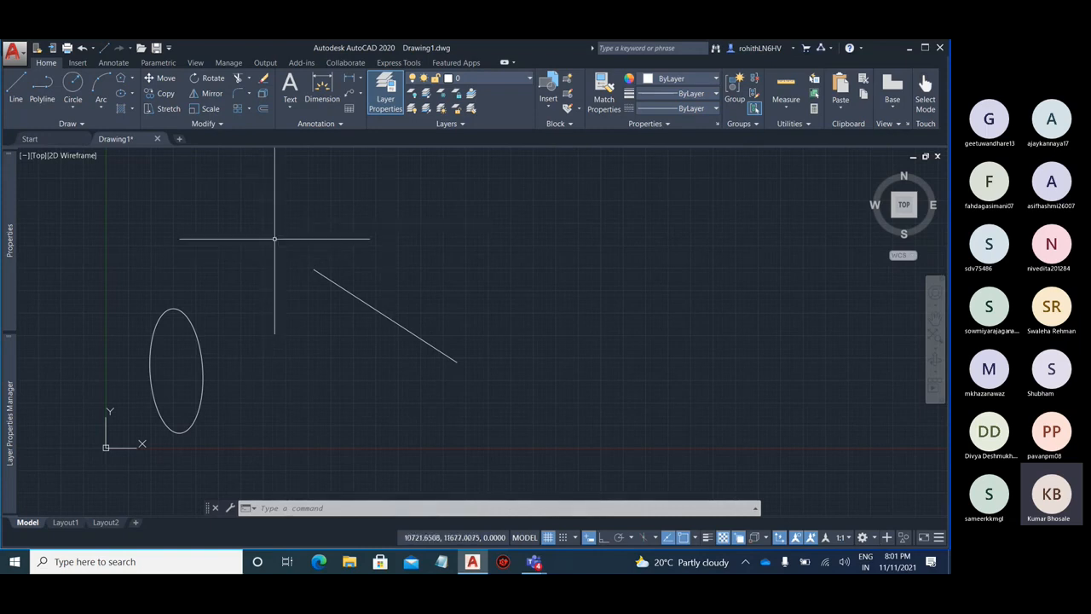
- Undo the LAYDEL deletion to restore the Green layer and its shapes
key(ctrl+z)
key(ctrl+z)
scroll(381, 276, down, 2)
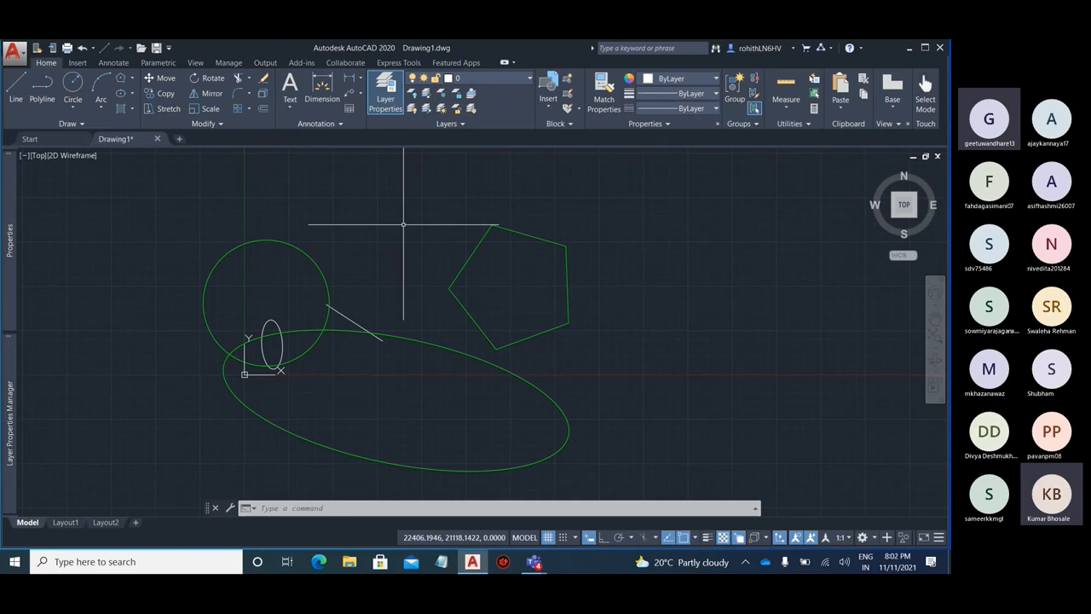
- Try to delete the Green layer from the layer list while it still contains objects, and dismiss the message
mouse_move(6, 417)
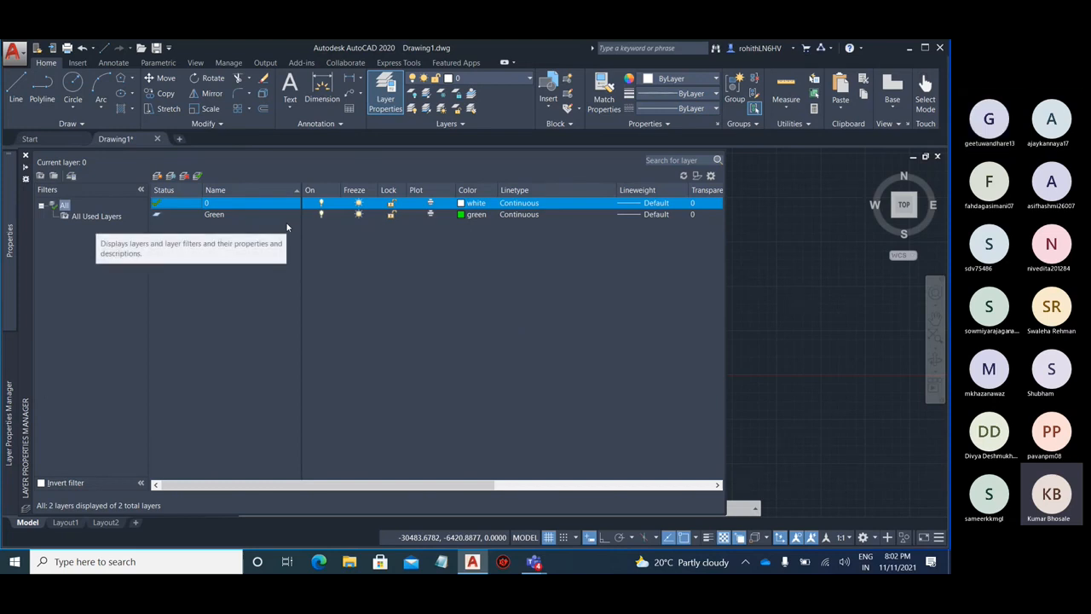
click(216, 214)
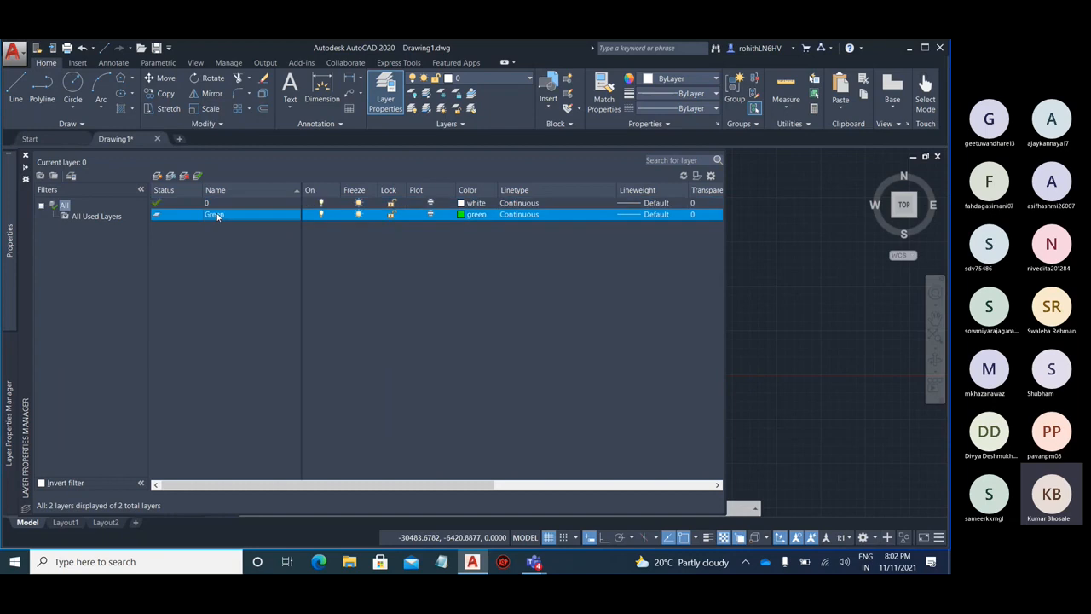
click(184, 176)
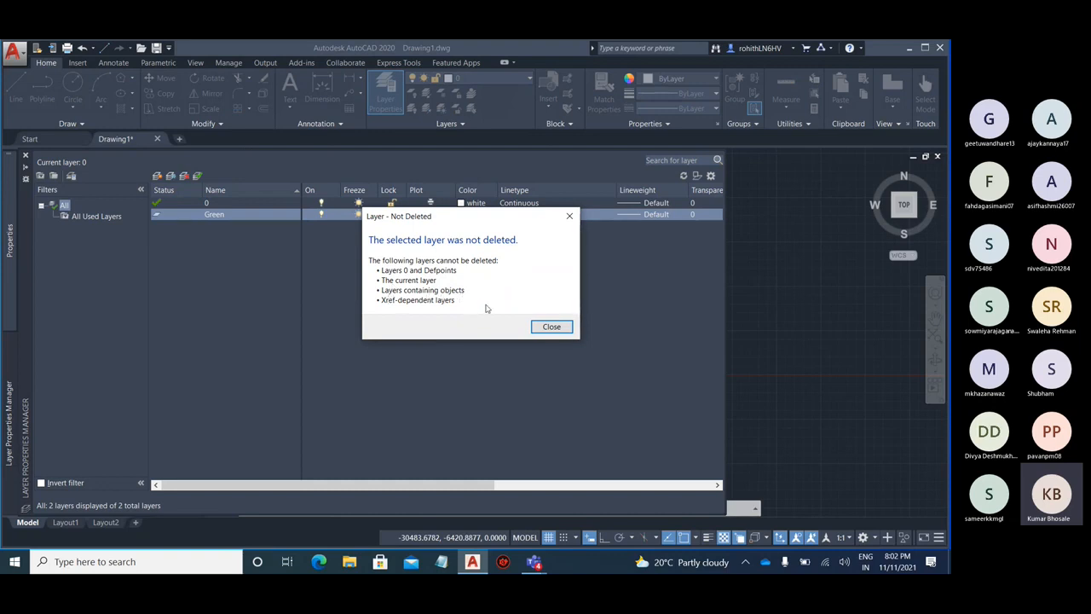
click(556, 327)
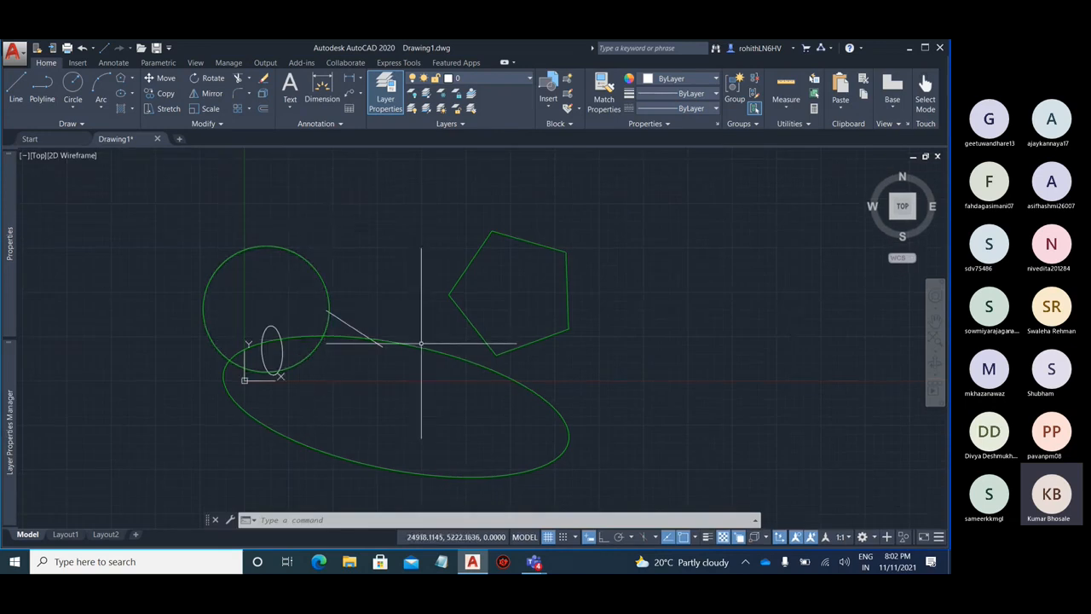
- Move the green circle, pentagon and wide ellipse to layer 0, and delete the emptied Green layer
click(707, 458)
click(497, 347)
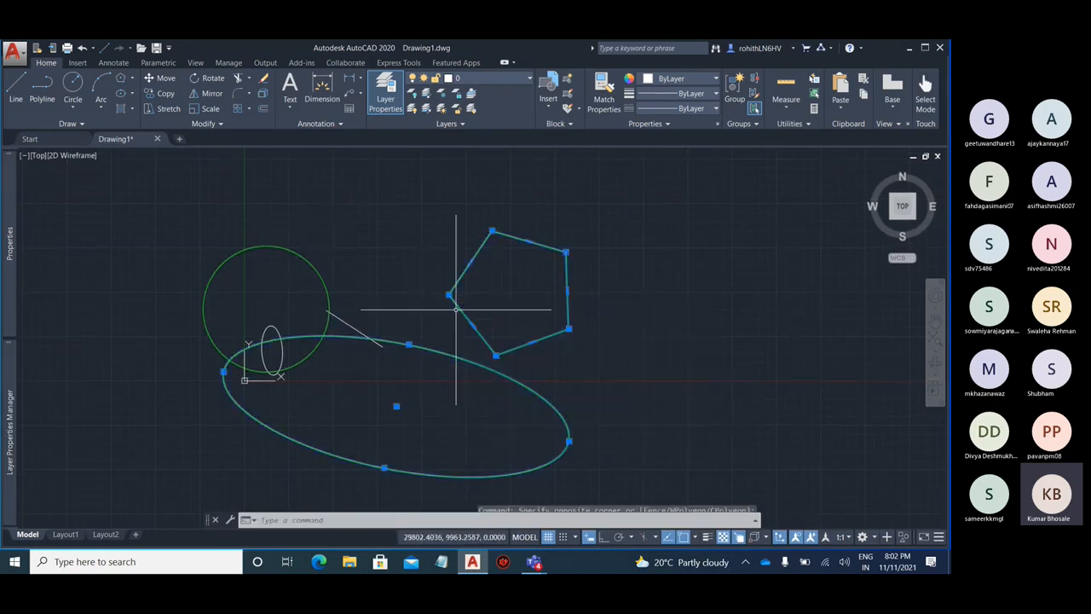
click(396, 274)
click(244, 222)
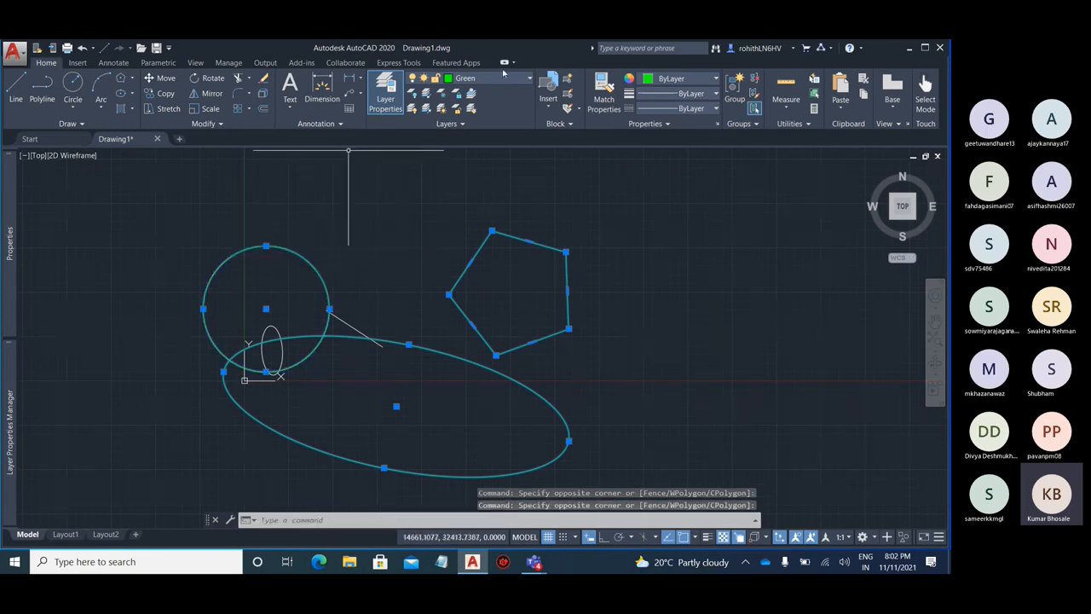
key(Escape)
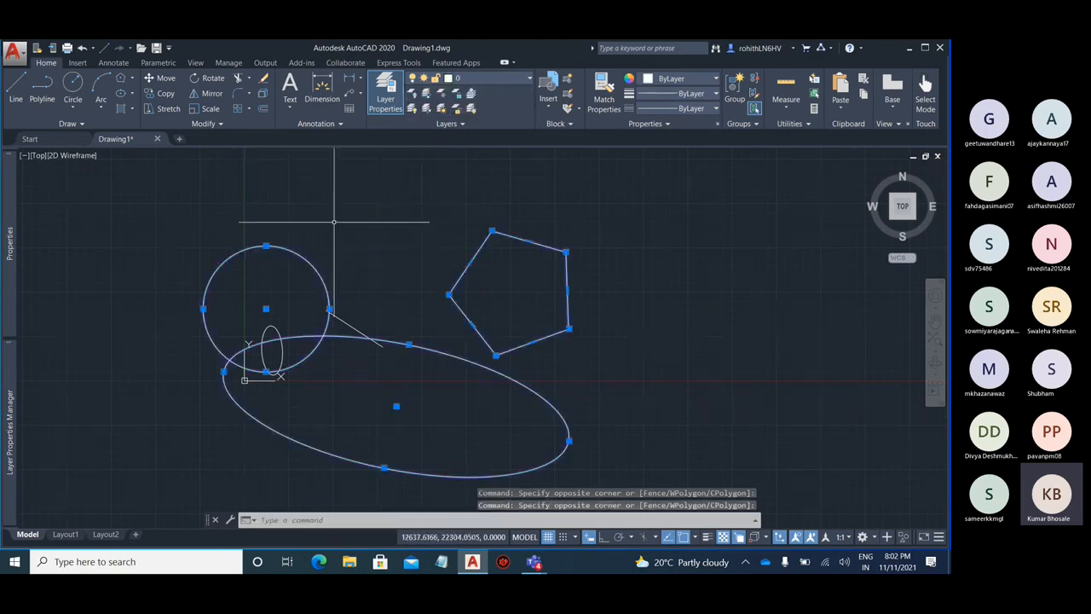
key(Escape)
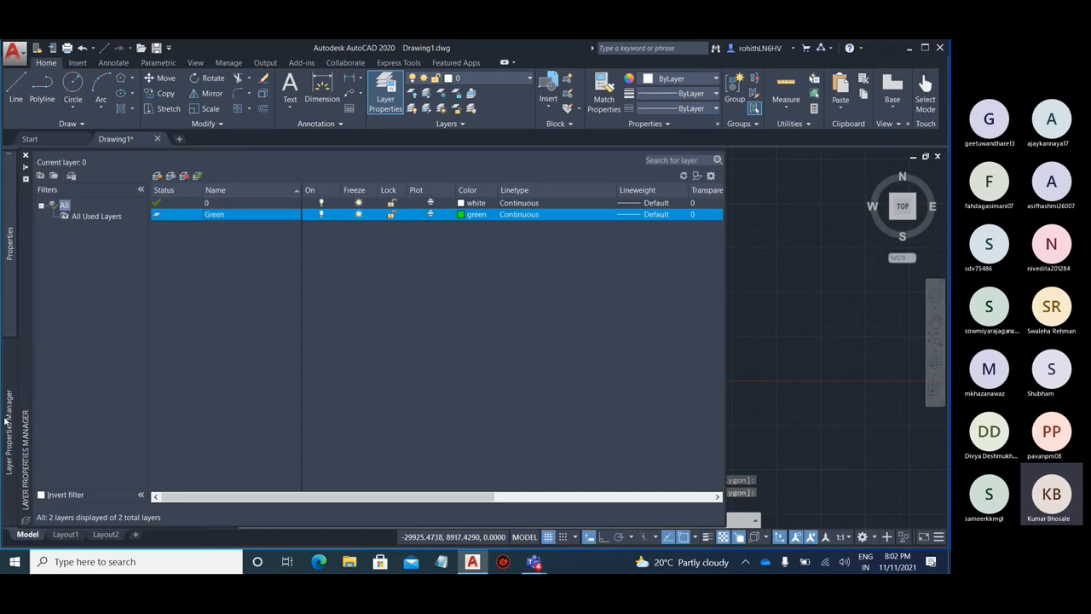
click(185, 176)
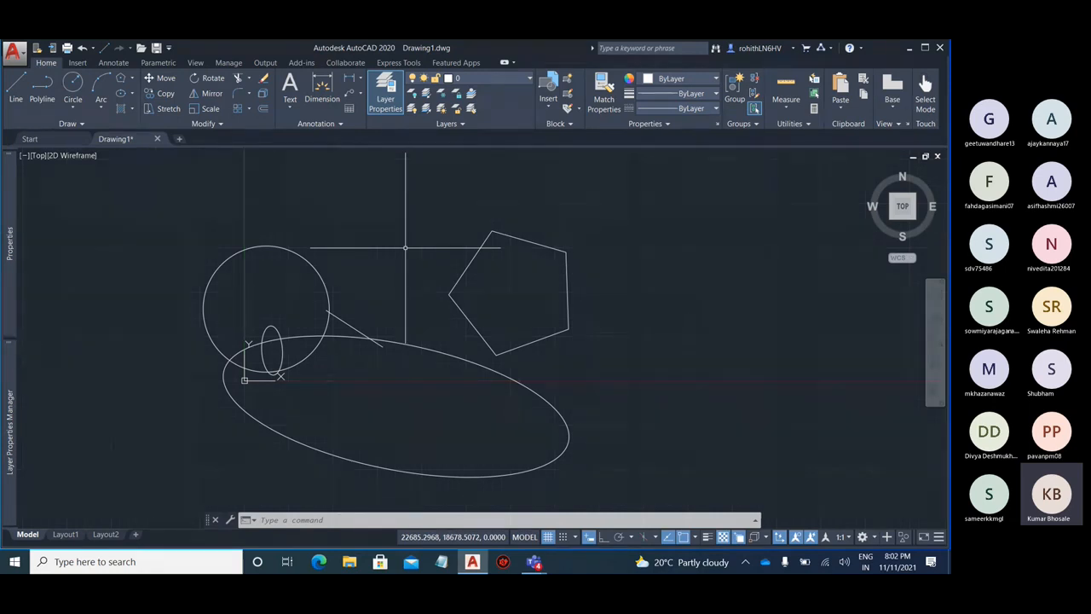
- Create a new layer named F. Wall in the layer list
click(446, 123)
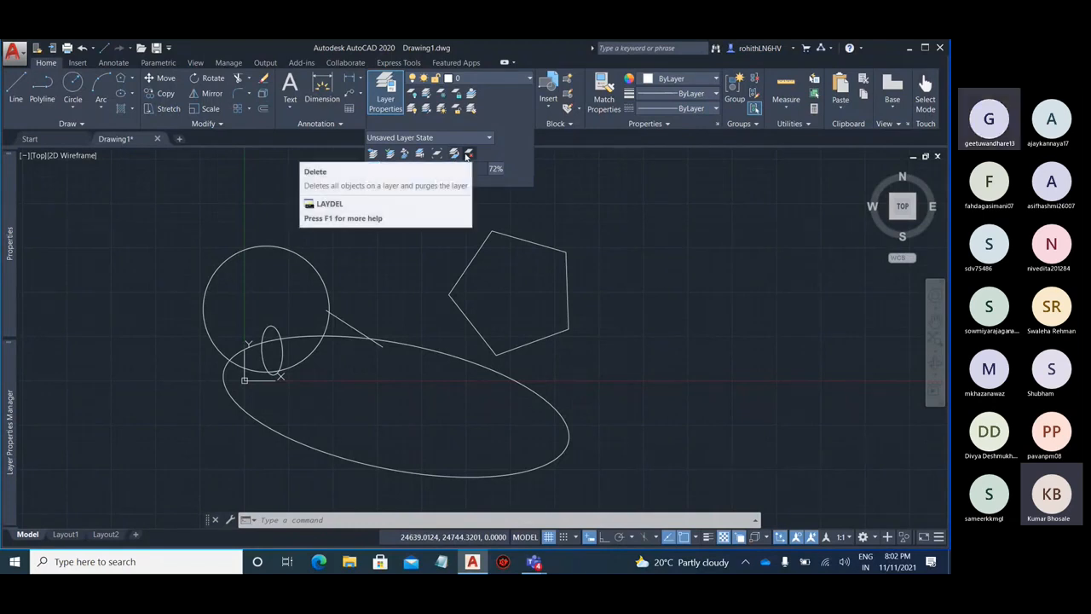
click(386, 100)
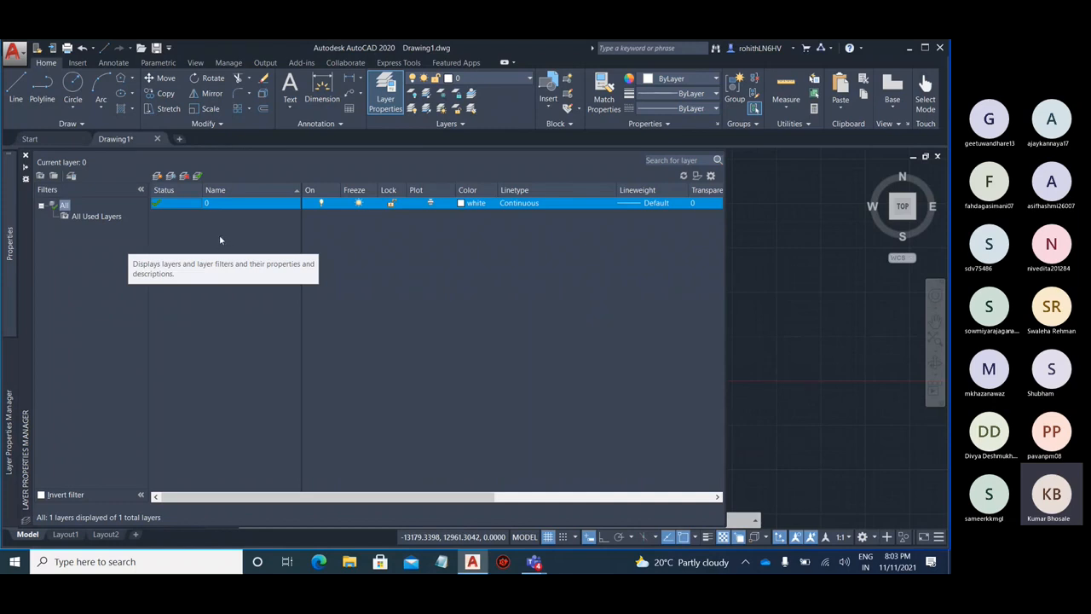
key(alt+n)
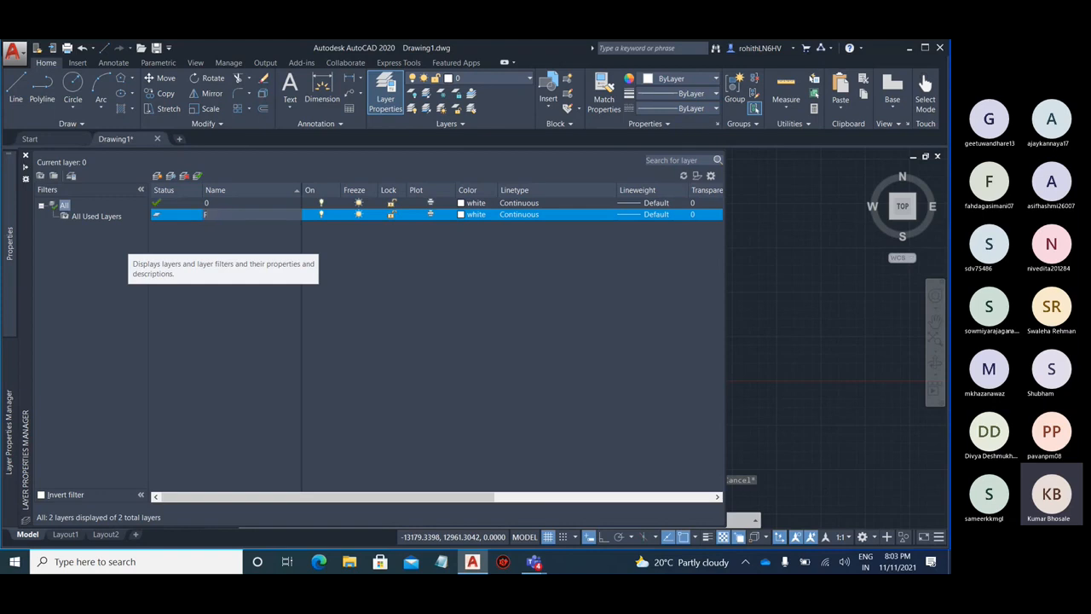
text(F. Wall)
key(Return)
- Add a new layer named F. Doors
key(alt+n)
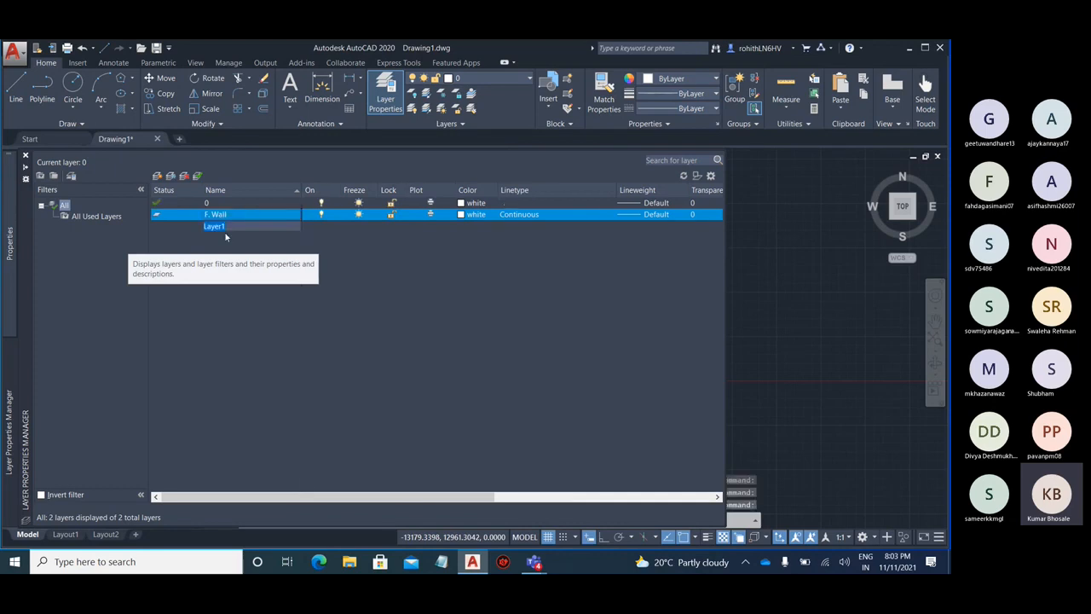
text(F. Dorr)
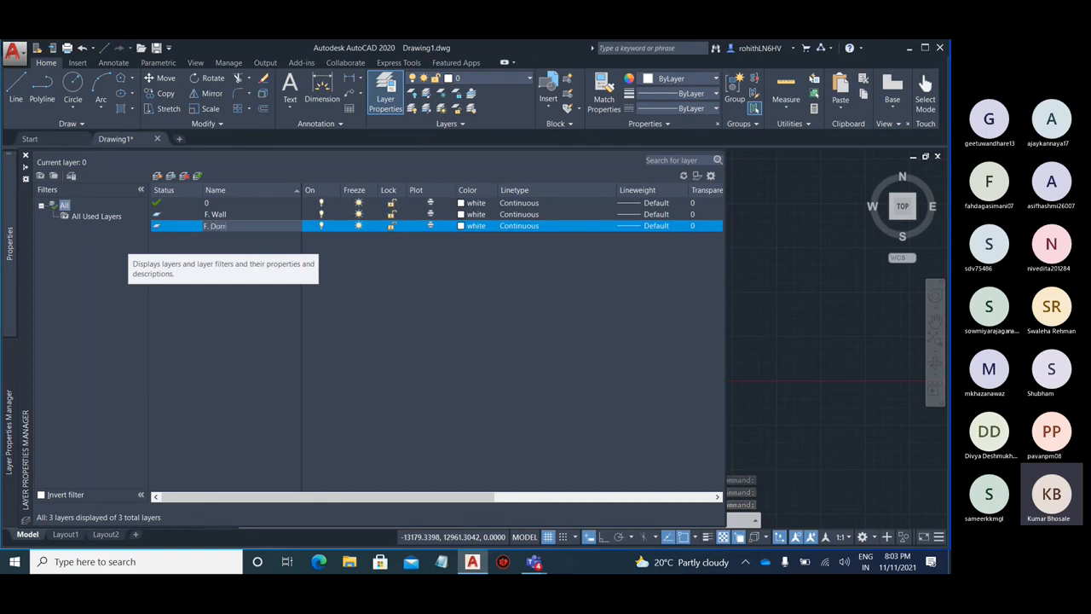
key(BackSpace)
key(BackSpace)
text(ors)
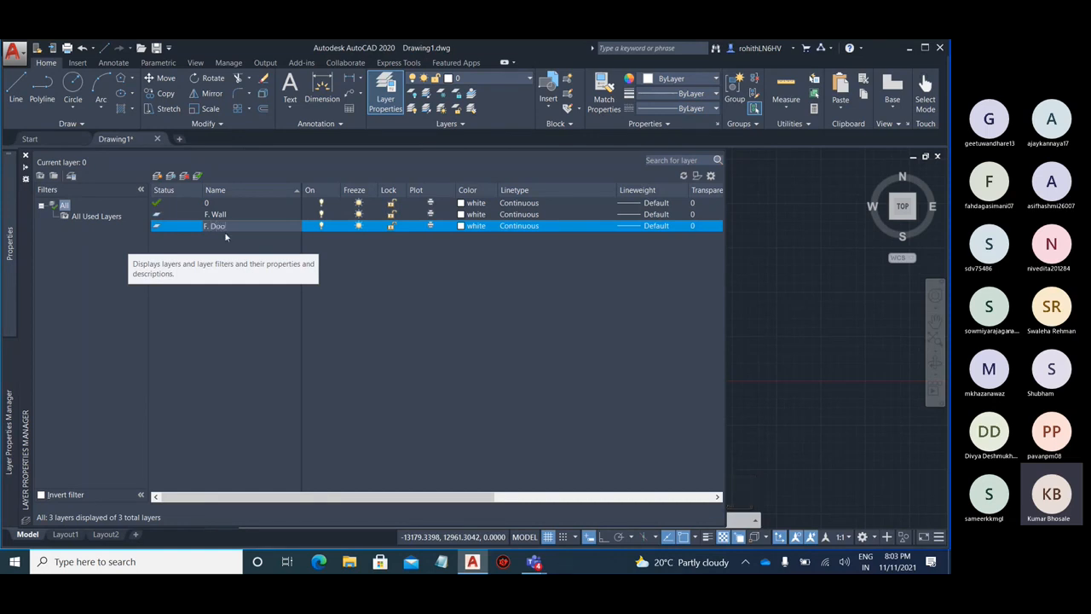
key(Return)
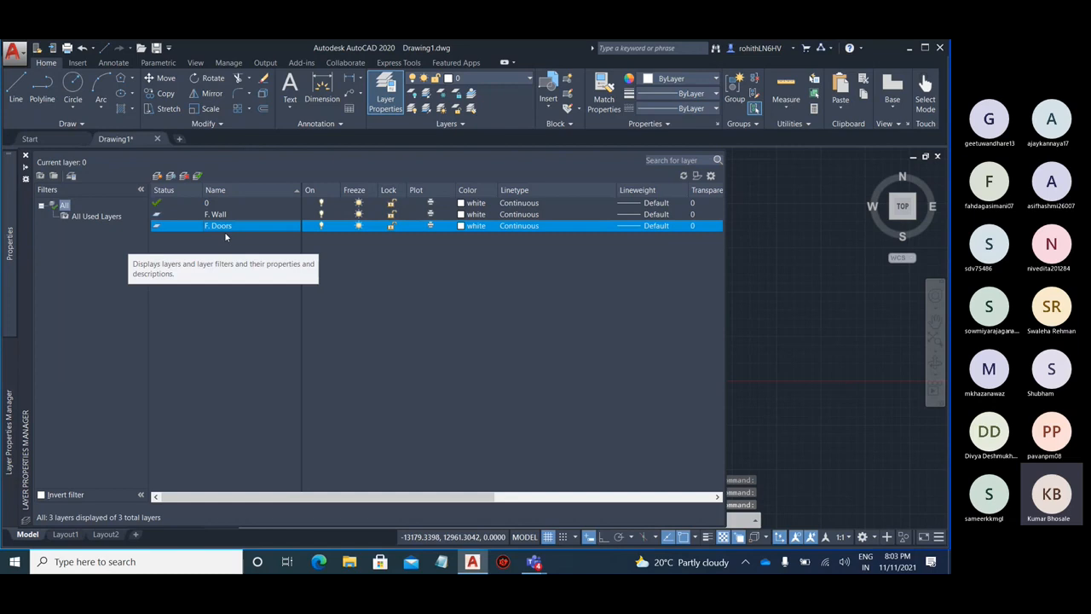
- Add a new layer named F. Windows
key(alt+n)
text(F)
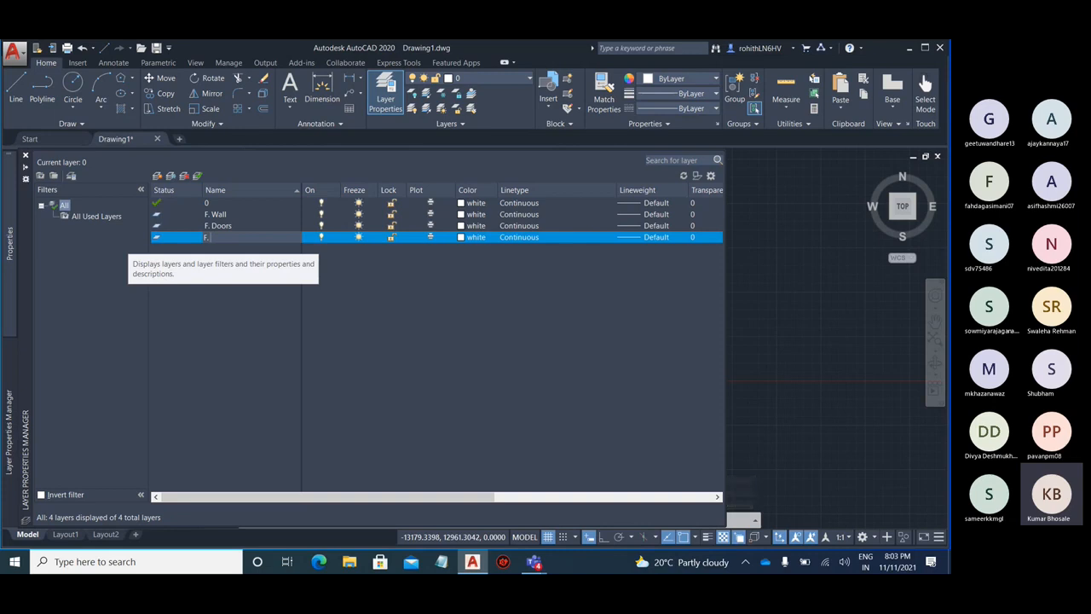
text(. Windows)
key(Return)
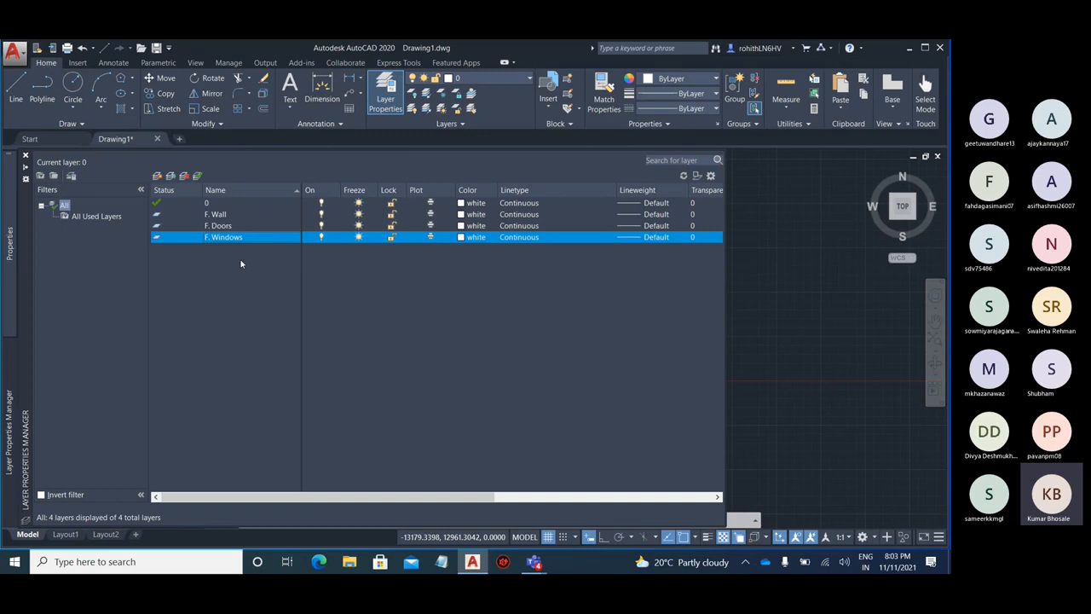
- Add a new layer named S. Wall
key(alt+n)
text(S)
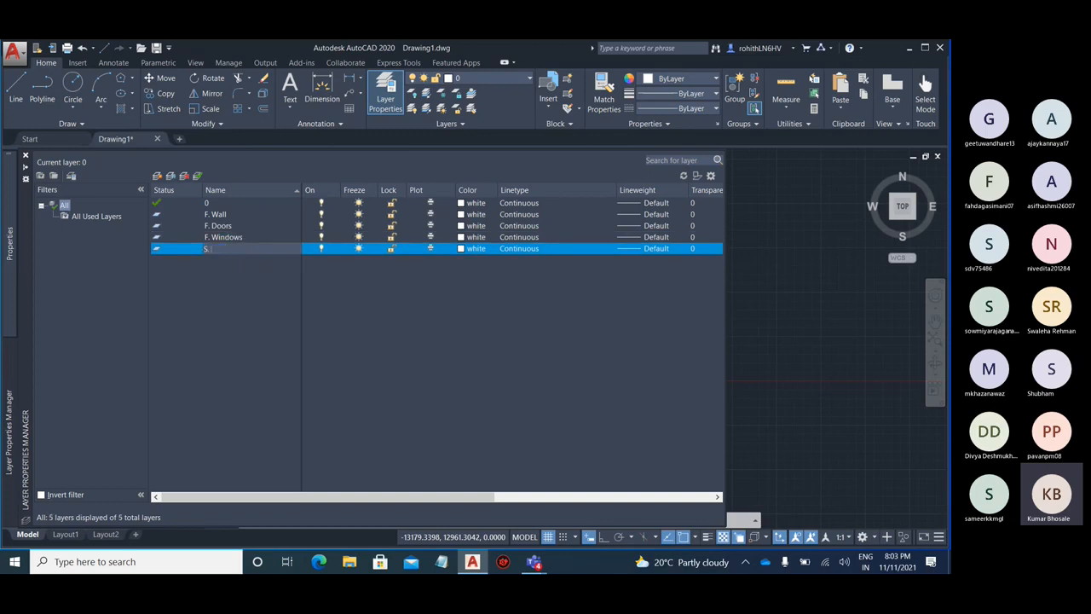
text(. Wall)
click(240, 264)
- Add a new layer named S. Doors
key(alt+n)
text(S)
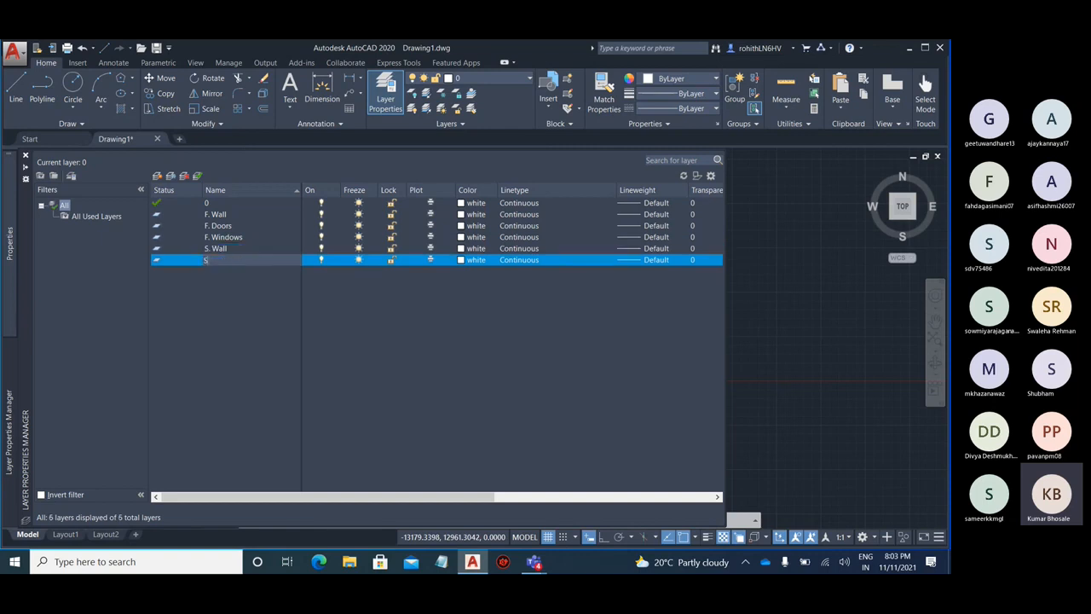
text(. Doors)
key(Return)
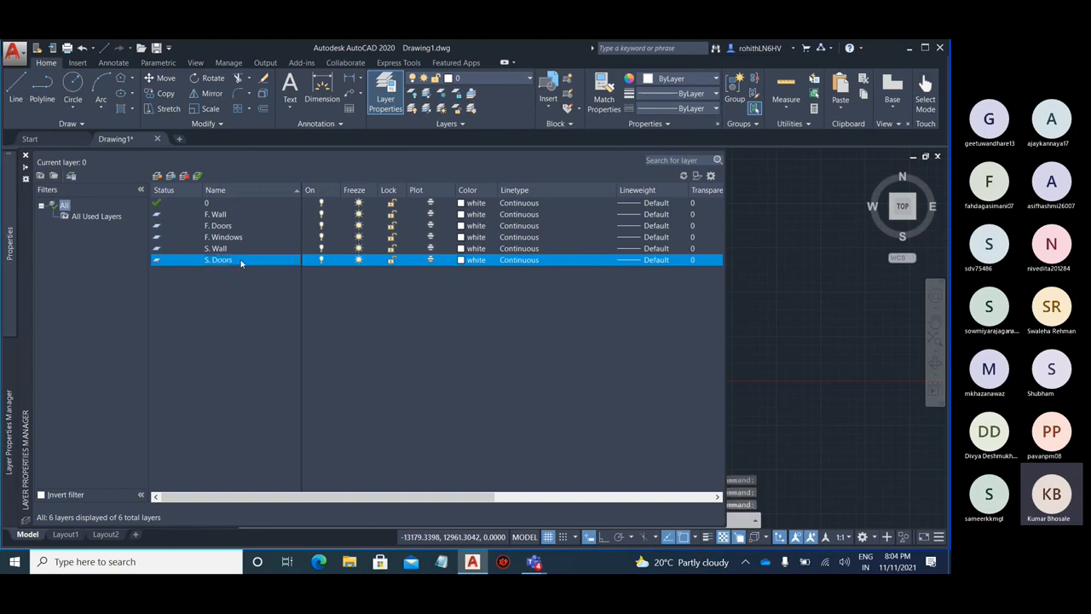
- Add a new layer named S. Windows
key(alt+n)
key(BackSpace)
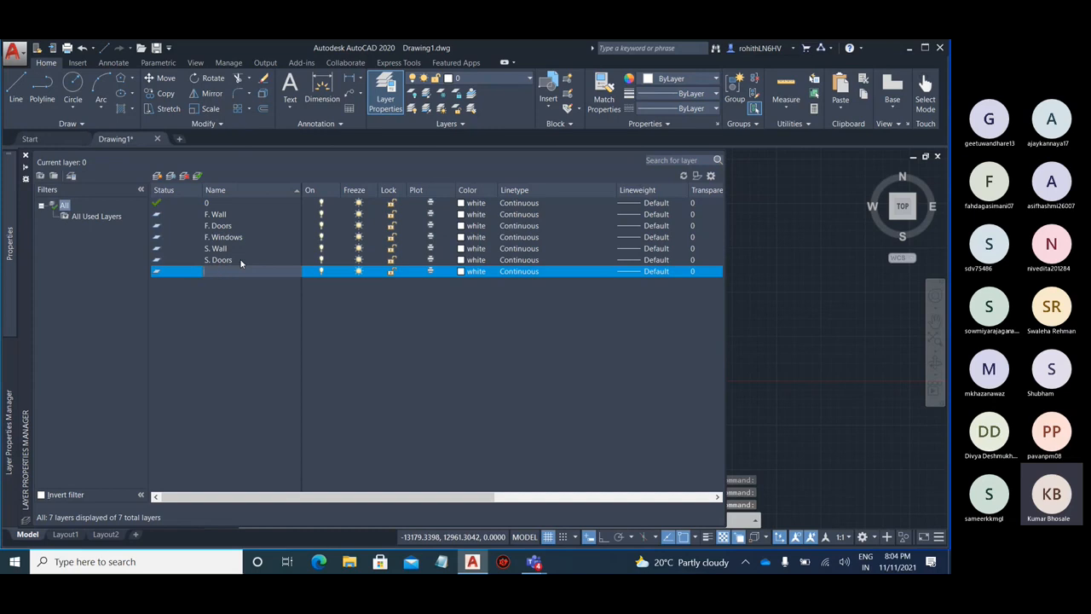
text(S.)
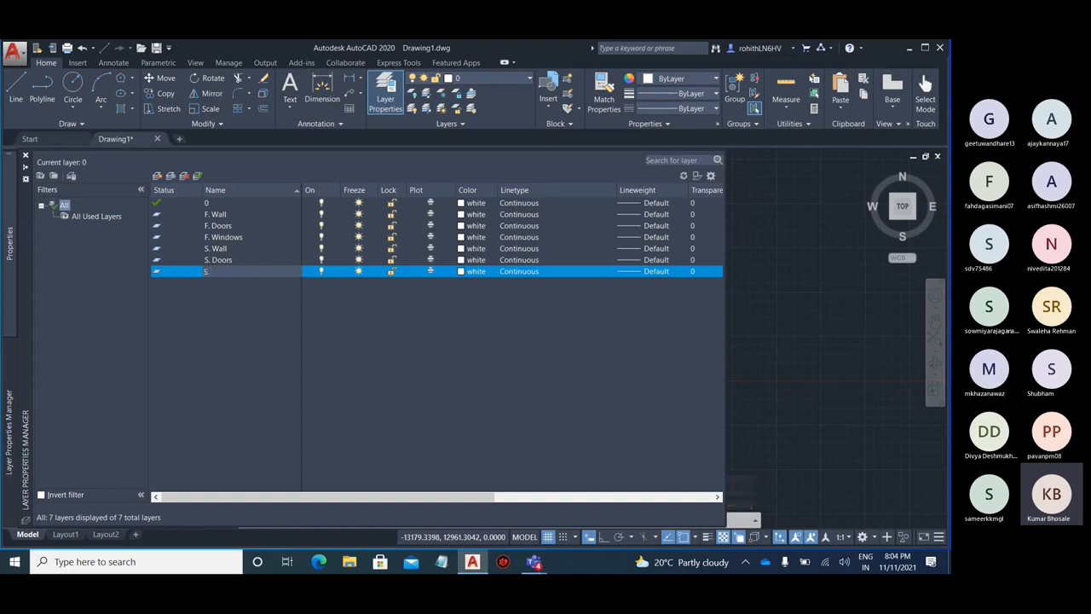
text( Windows)
key(Return)
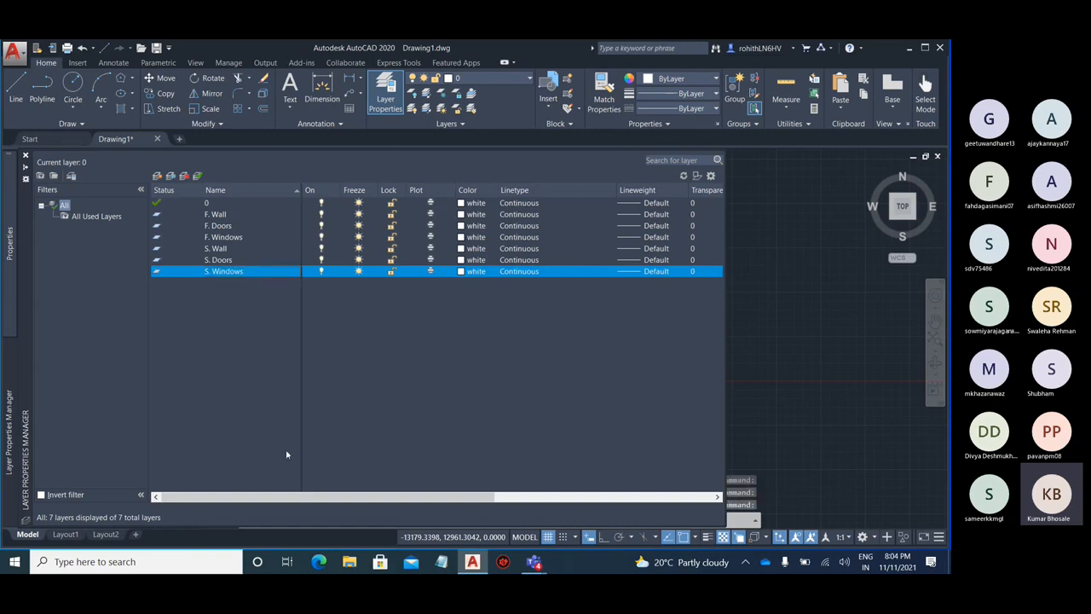
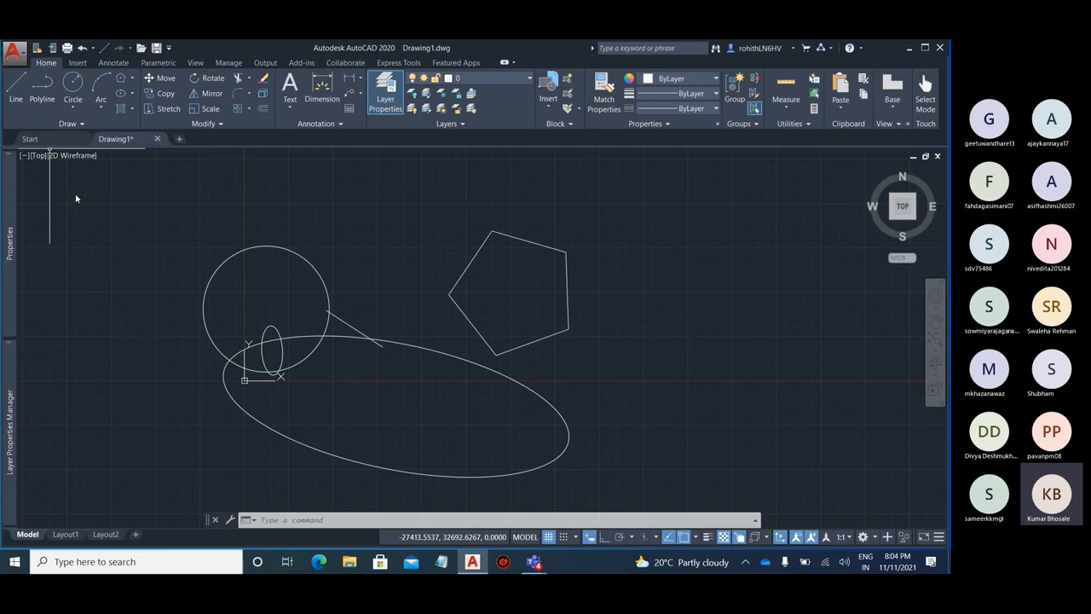
- Look through the recent drawings and start opening an existing drawing from disk
double_click(15, 53)
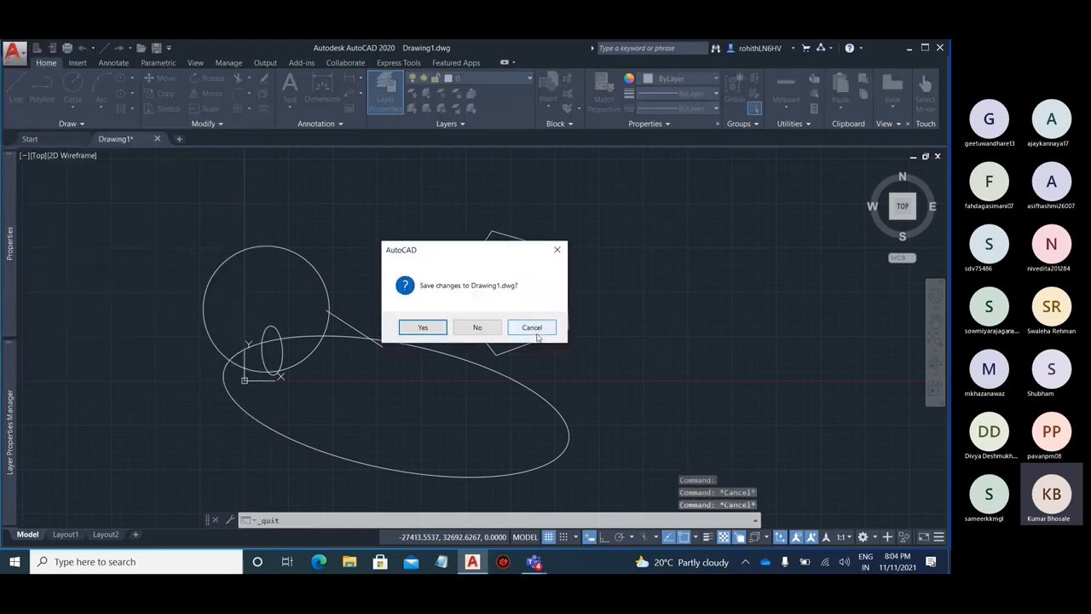
click(531, 327)
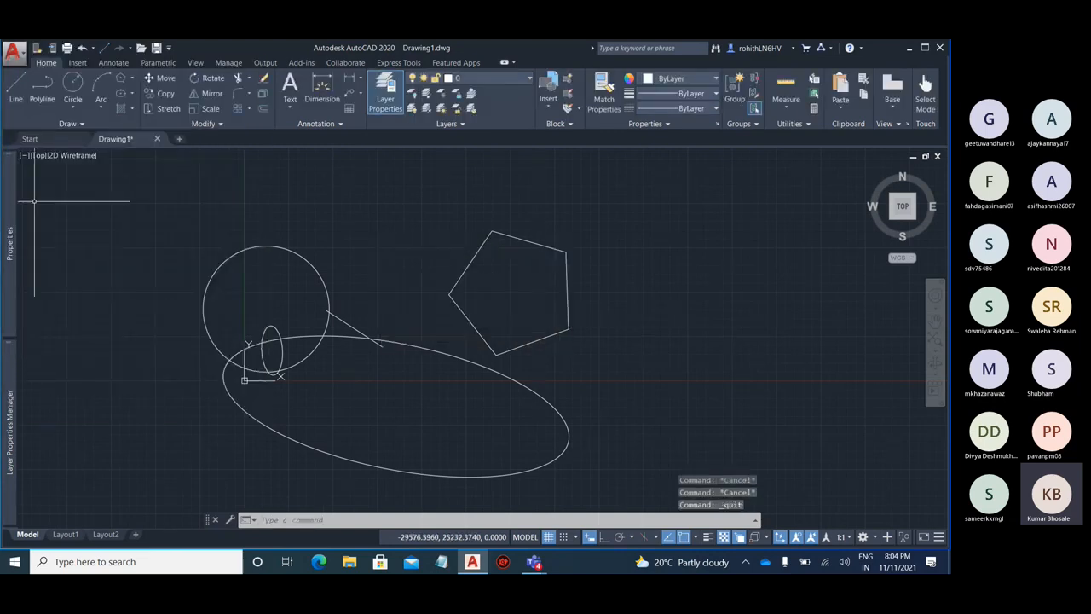
click(14, 52)
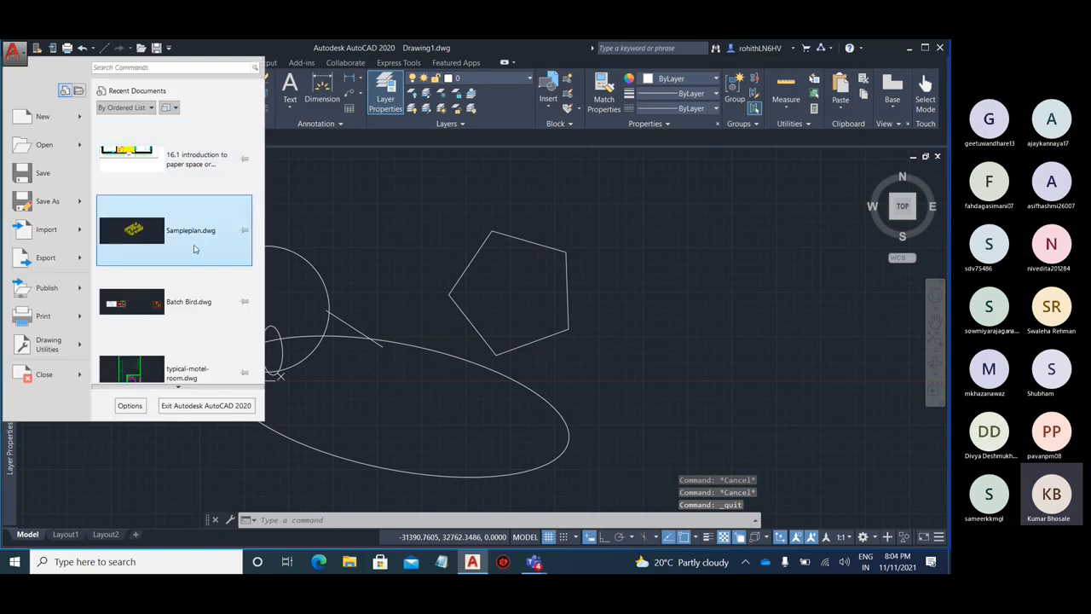
scroll(194, 248, down, 5)
scroll(194, 248, down, 2)
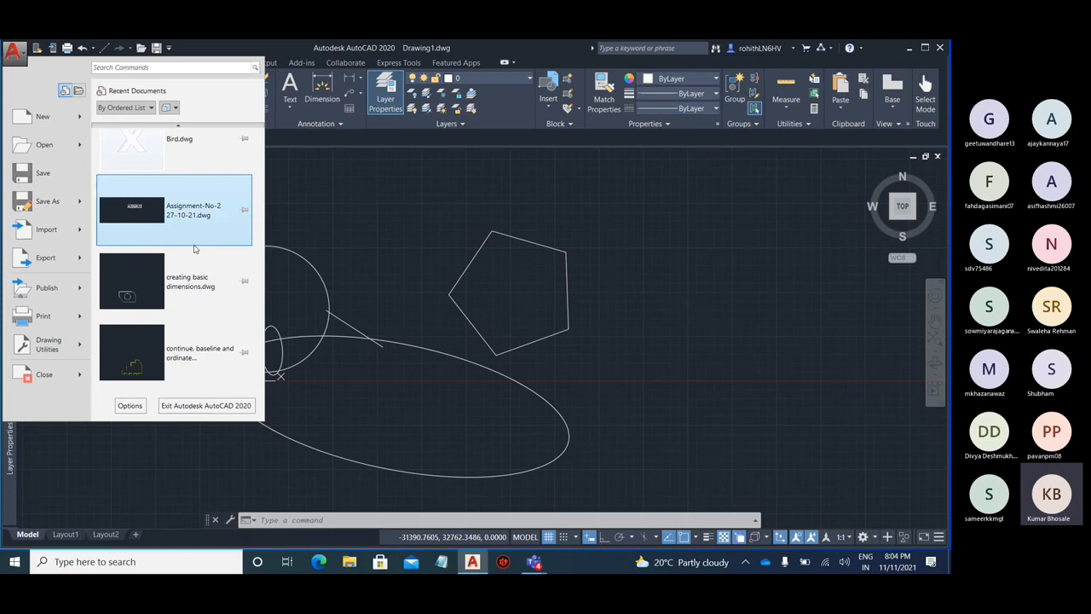
scroll(195, 248, up, 6)
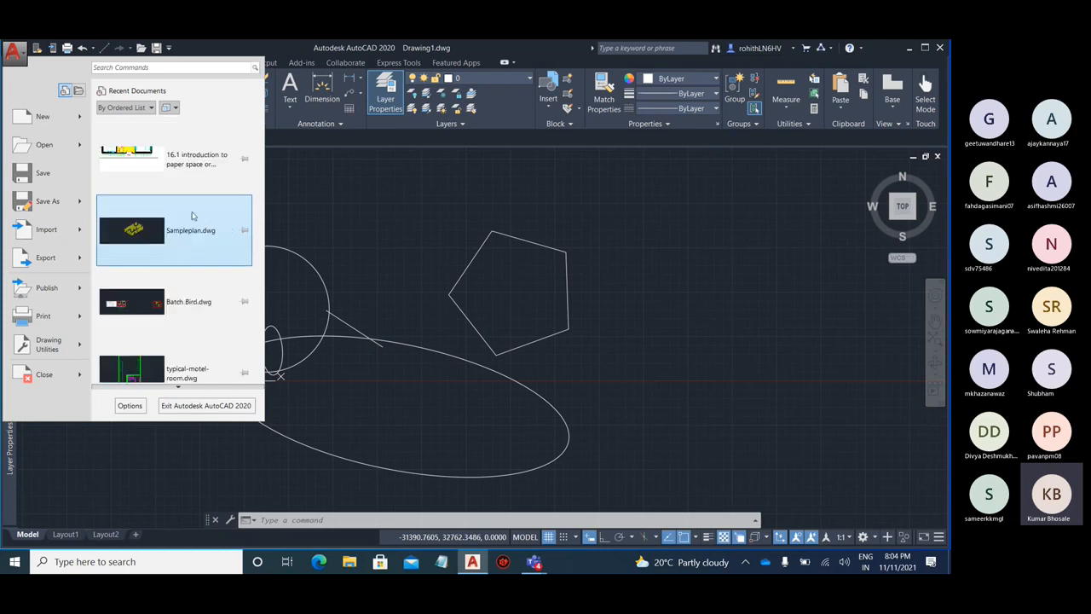
mouse_move(44, 118)
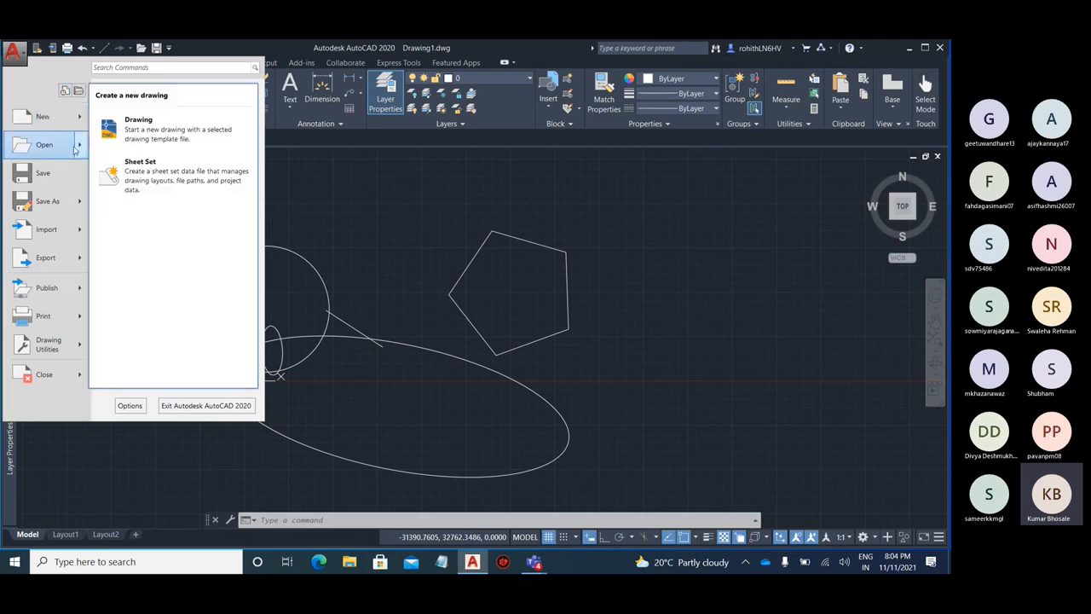
mouse_move(44, 145)
click(132, 129)
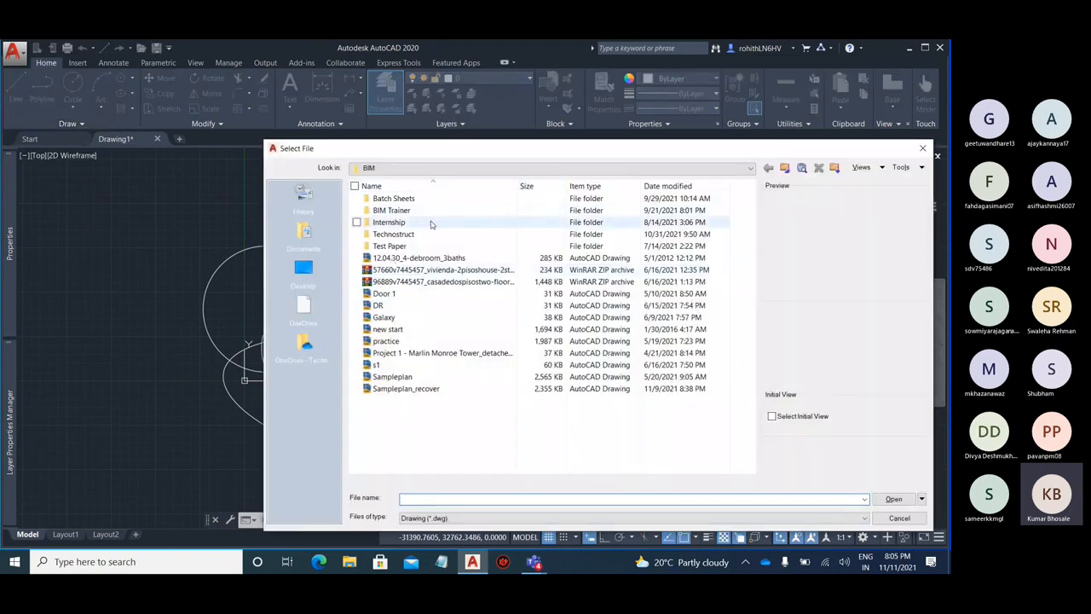
- Open the StructureL1 drawing from the Cad Files > Structure folder of Alameda Point Block 9
double_click(427, 221)
double_click(430, 199)
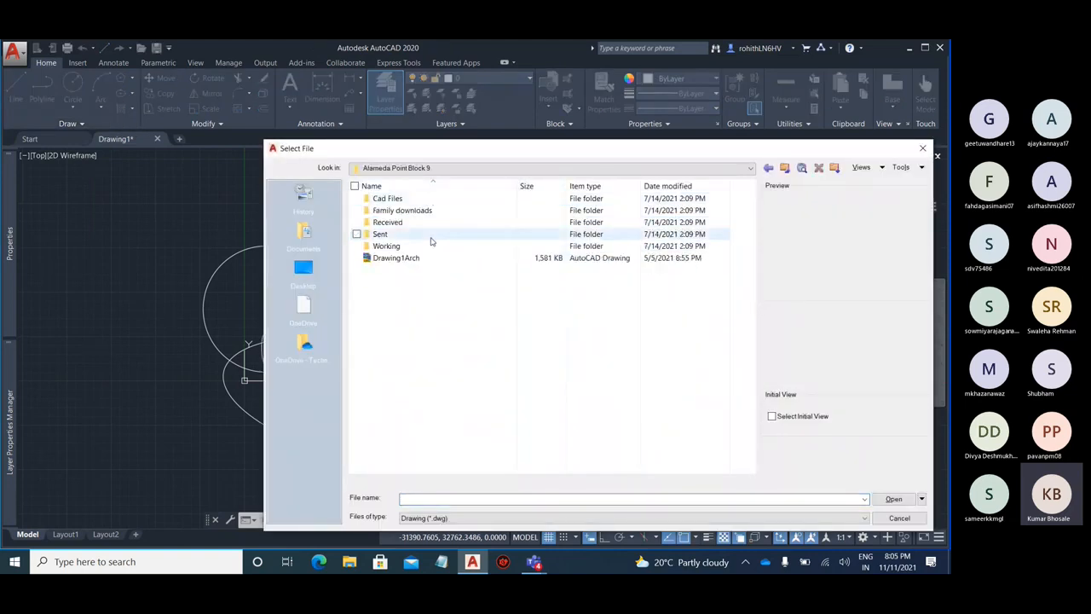
double_click(432, 226)
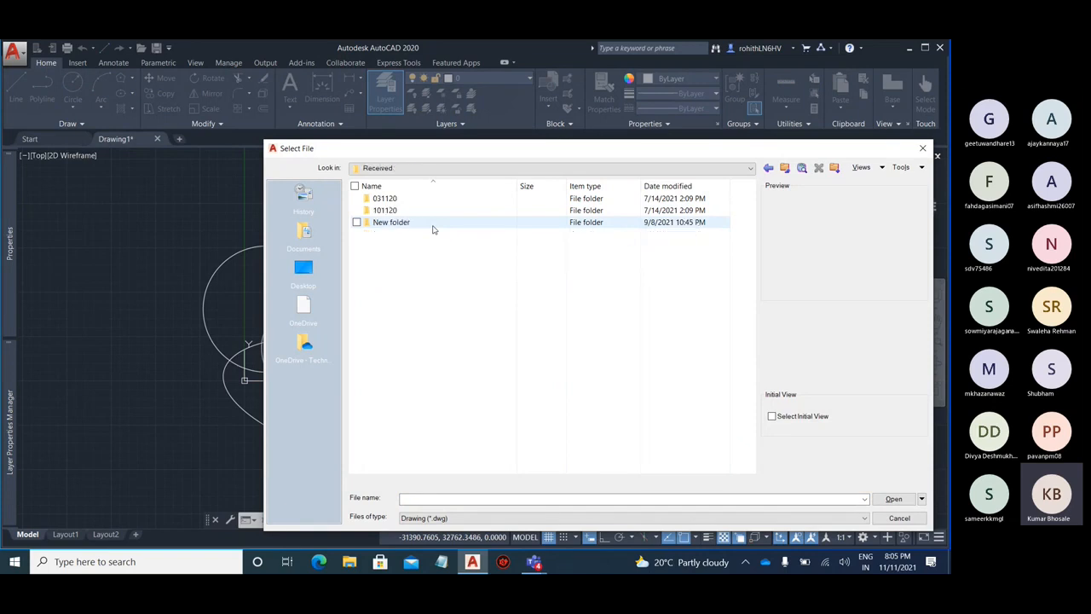
click(784, 167)
double_click(461, 201)
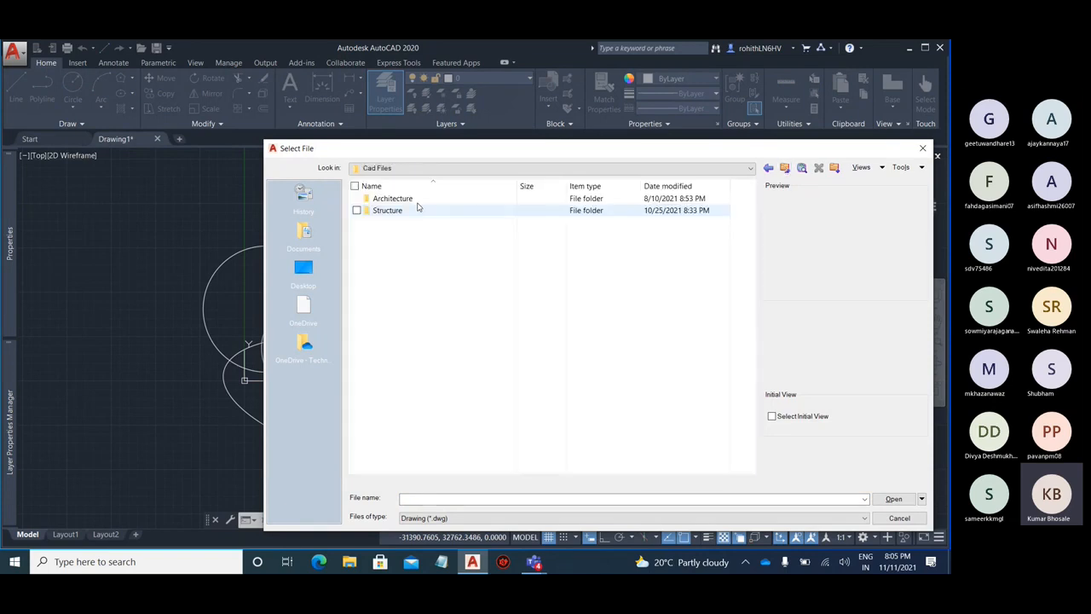
double_click(417, 210)
click(417, 211)
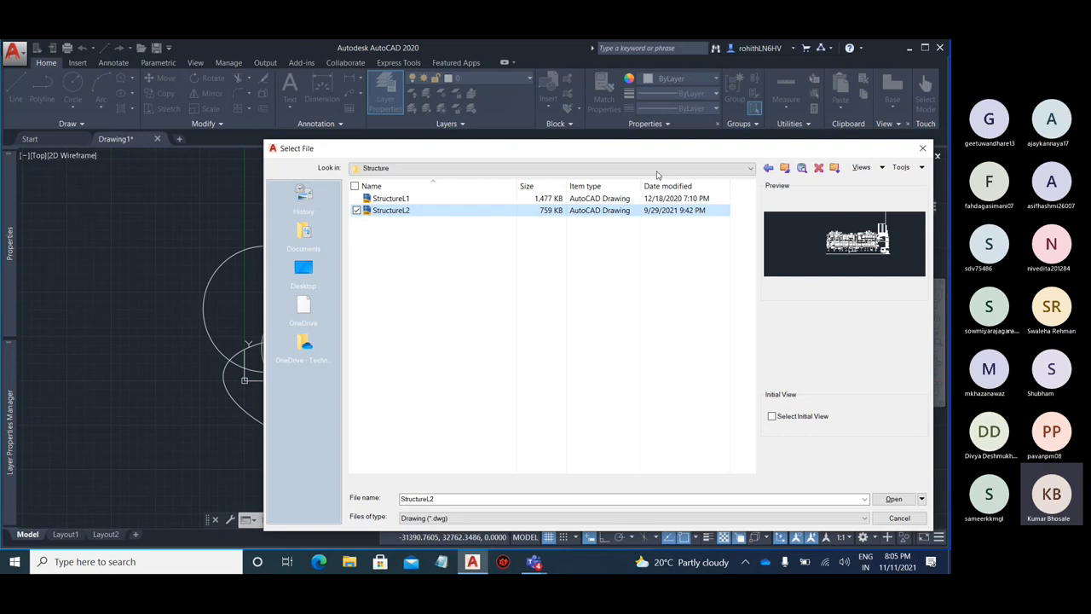
drag(670, 157, 526, 106)
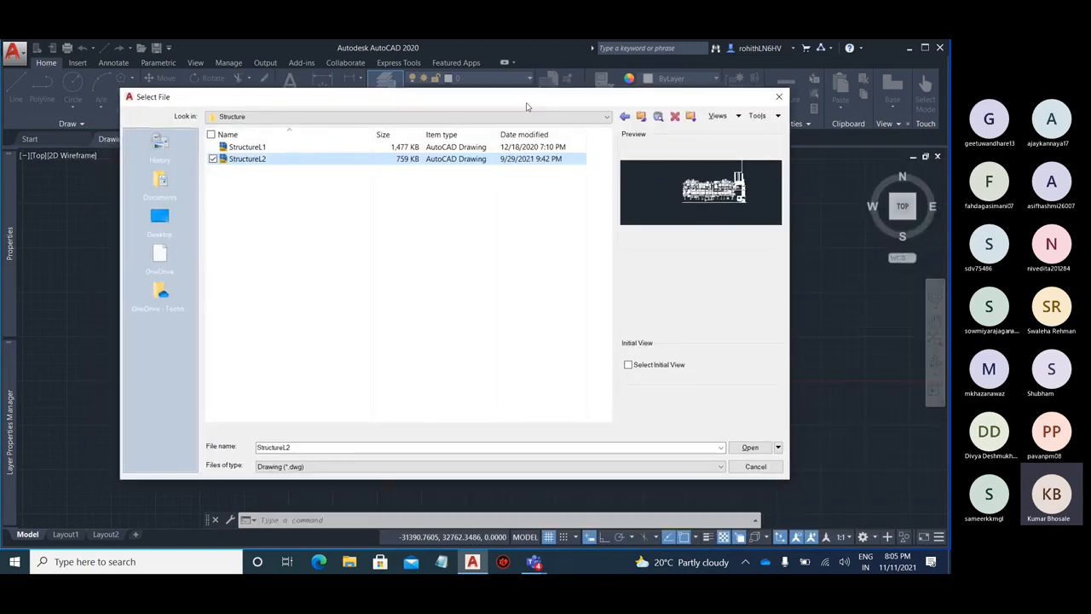
click(409, 147)
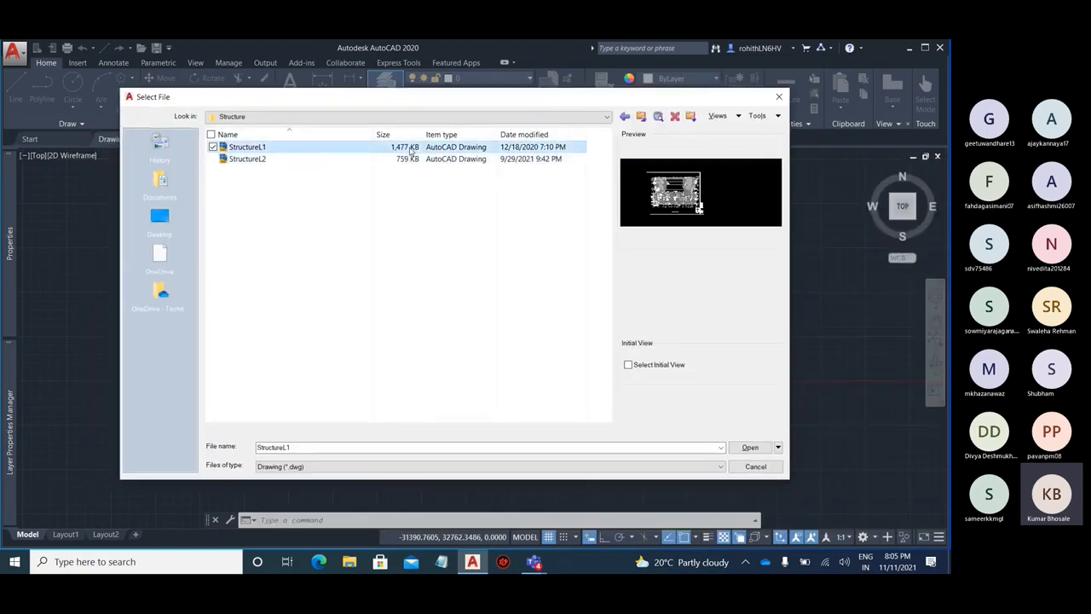
click(750, 448)
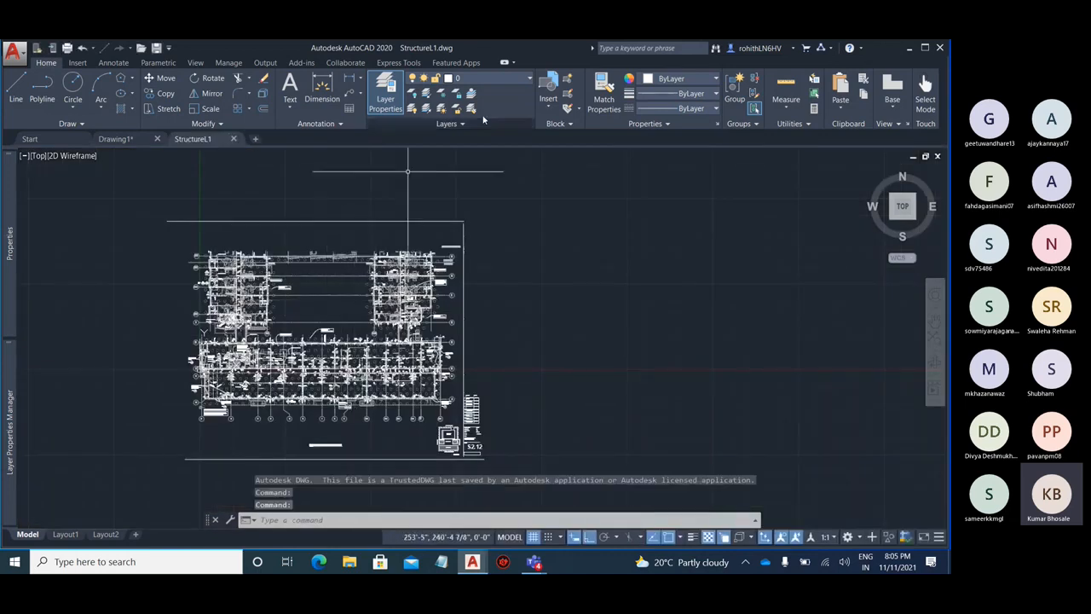
- Look through the full list of layers in the StructureL1 drawing
click(506, 79)
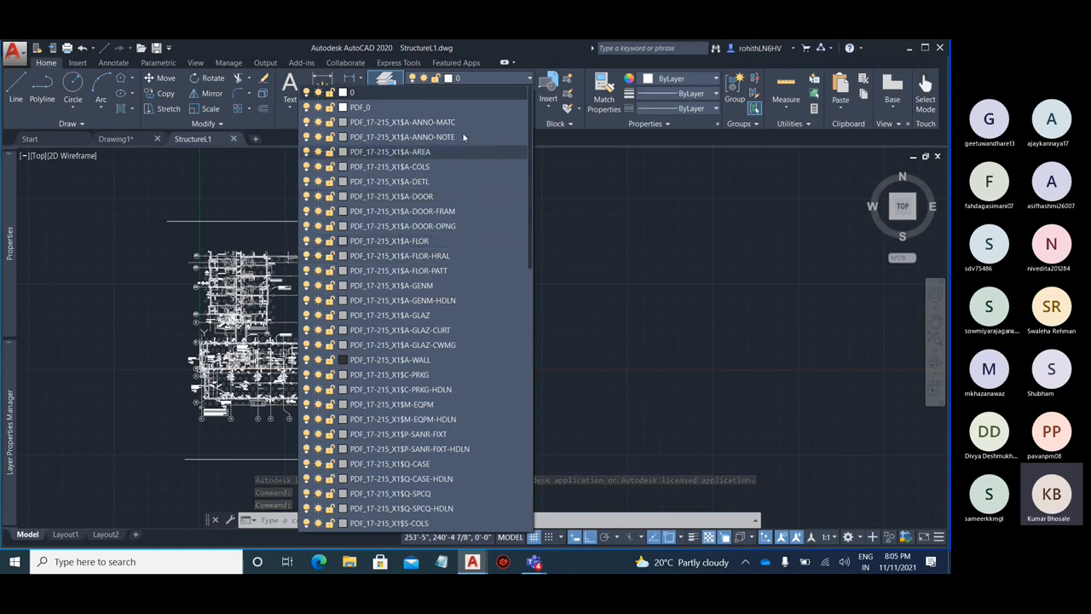
scroll(459, 121, down, 4)
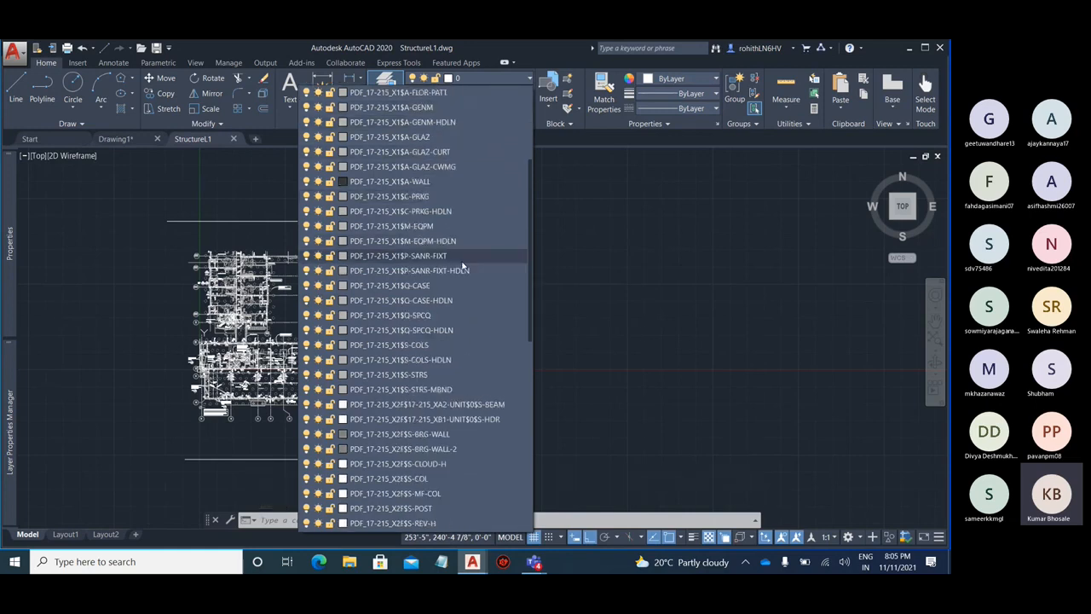
scroll(466, 255, down, 4)
scroll(467, 255, down, 6)
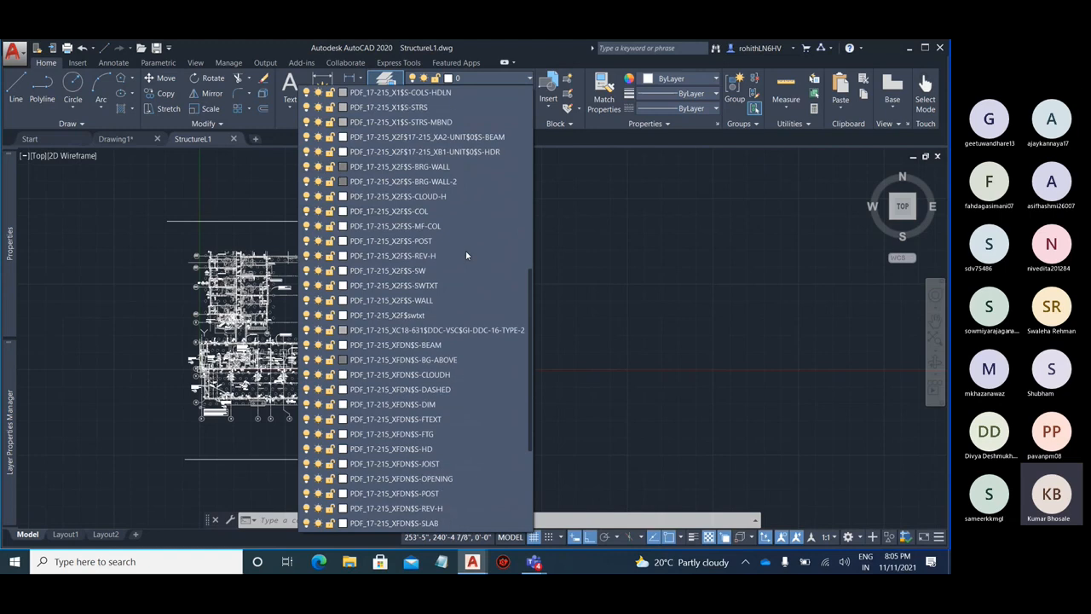
scroll(467, 255, down, 1)
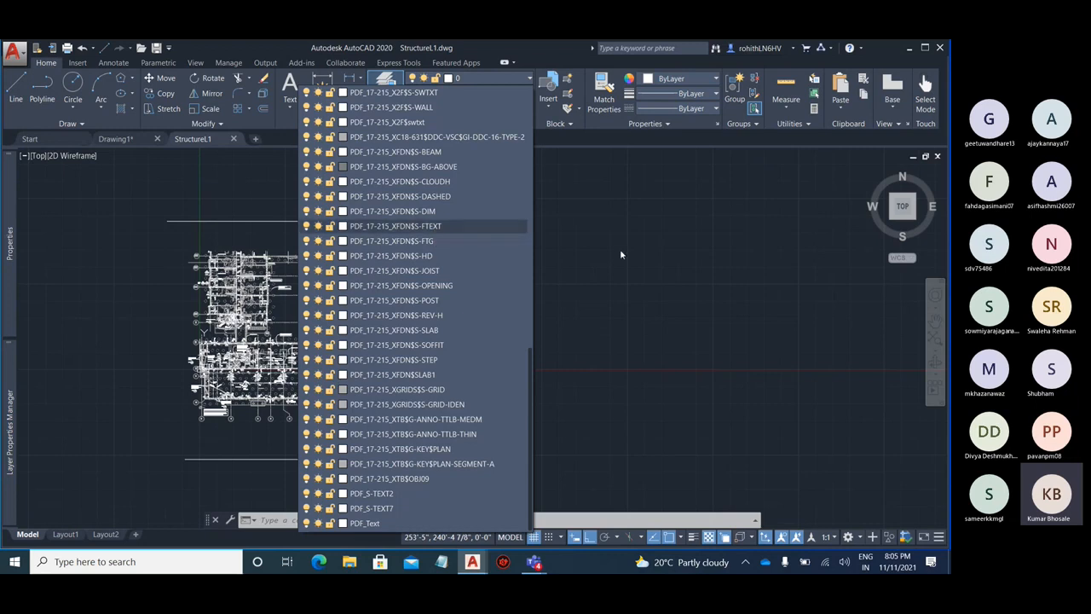
click(673, 274)
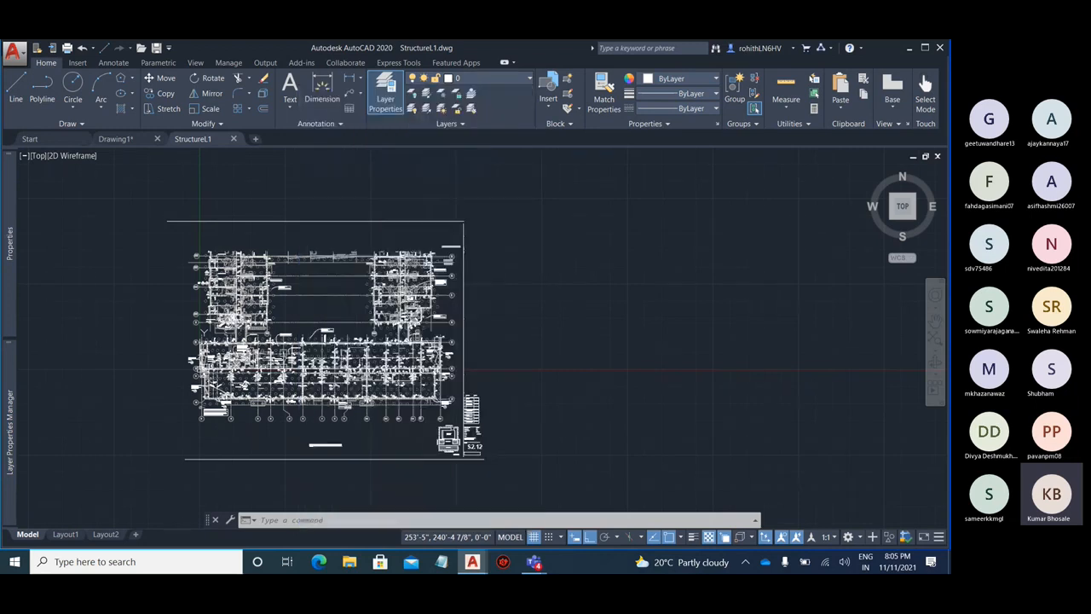
- Switch back to Drawing1 and start a new layer property filter with the layer name criterion S.*
click(115, 139)
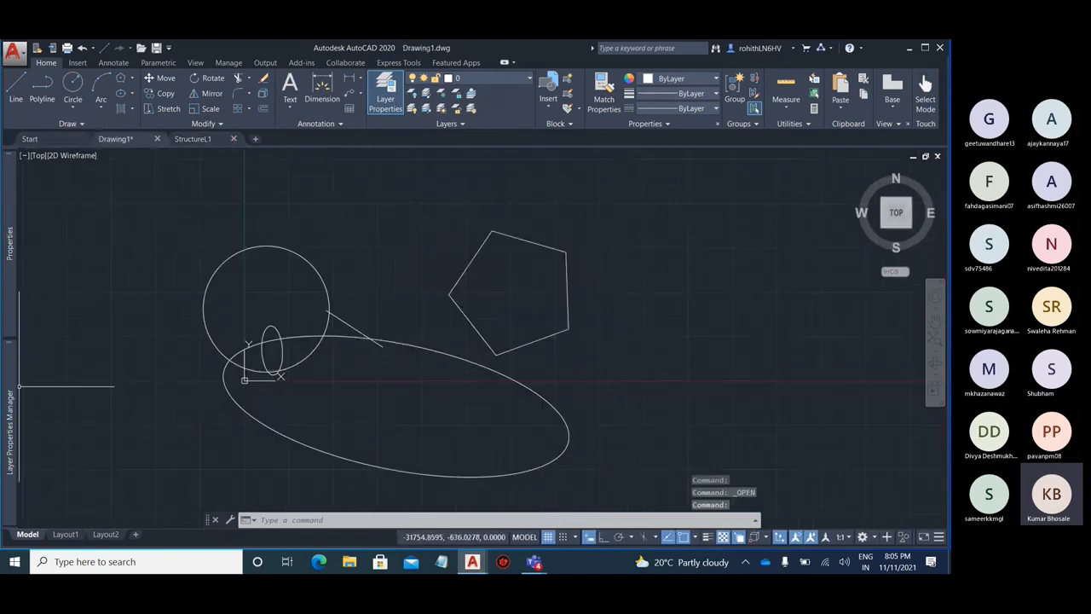
mouse_move(12, 388)
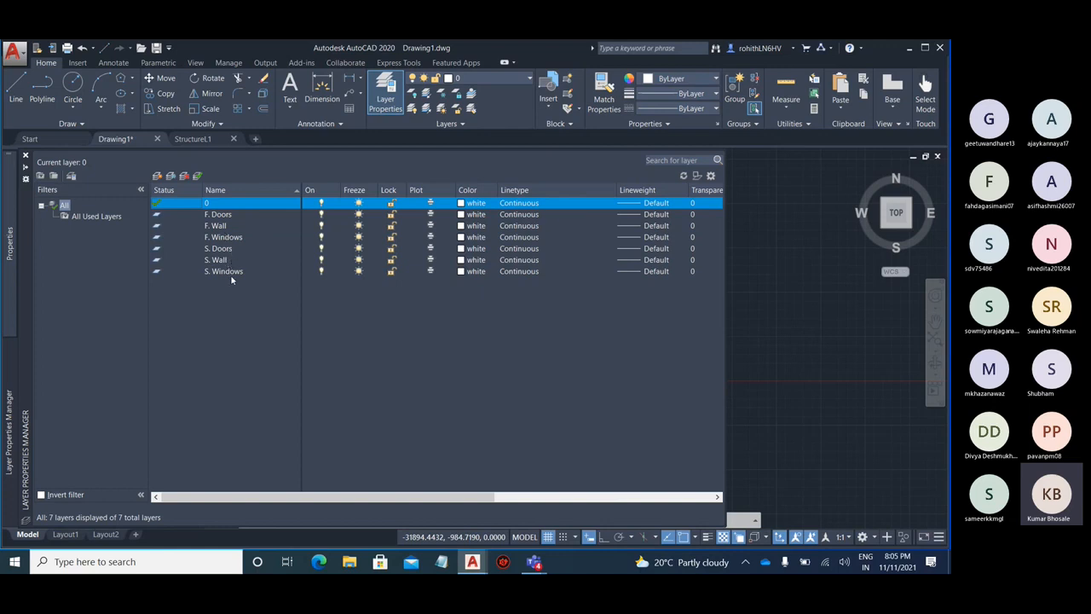
click(41, 177)
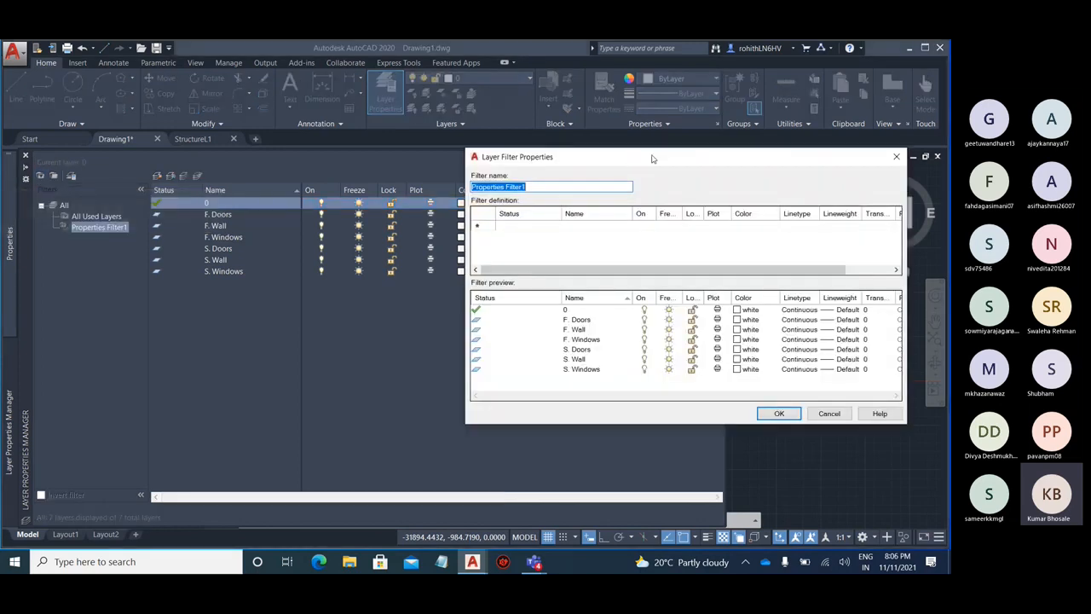
drag(652, 158, 409, 139)
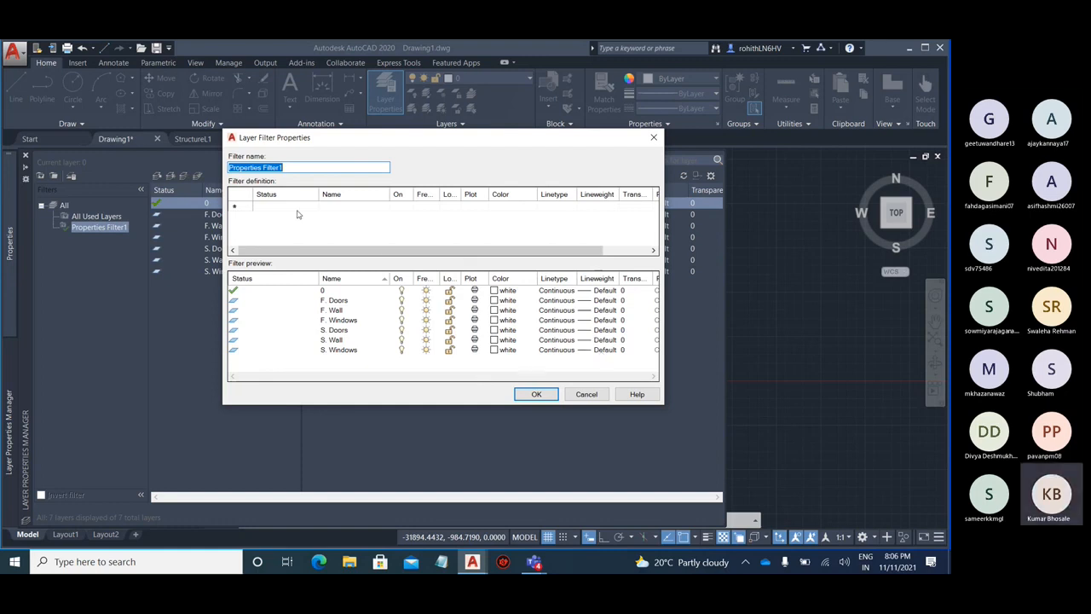
click(349, 207)
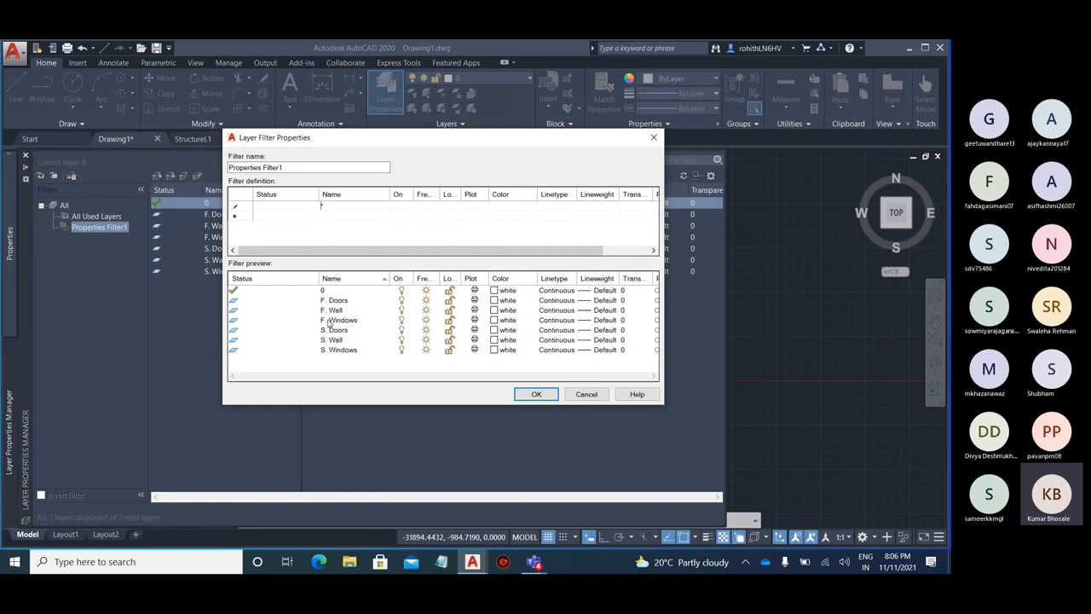
text(F)
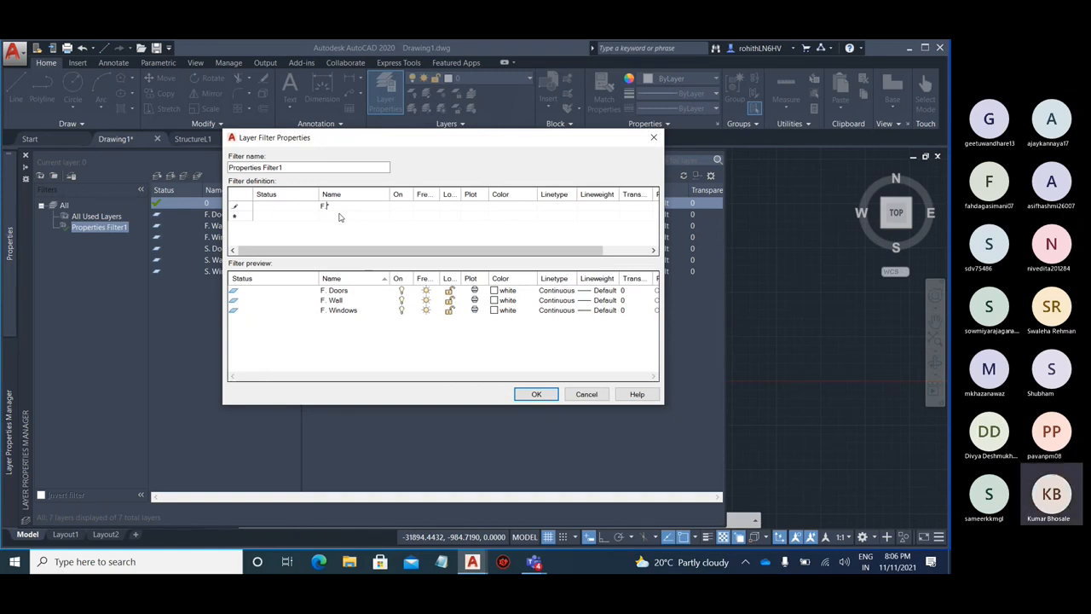
key(BackSpace)
text(S.)
- Name the layer property filter Second Floor Layers and save it
click(297, 168)
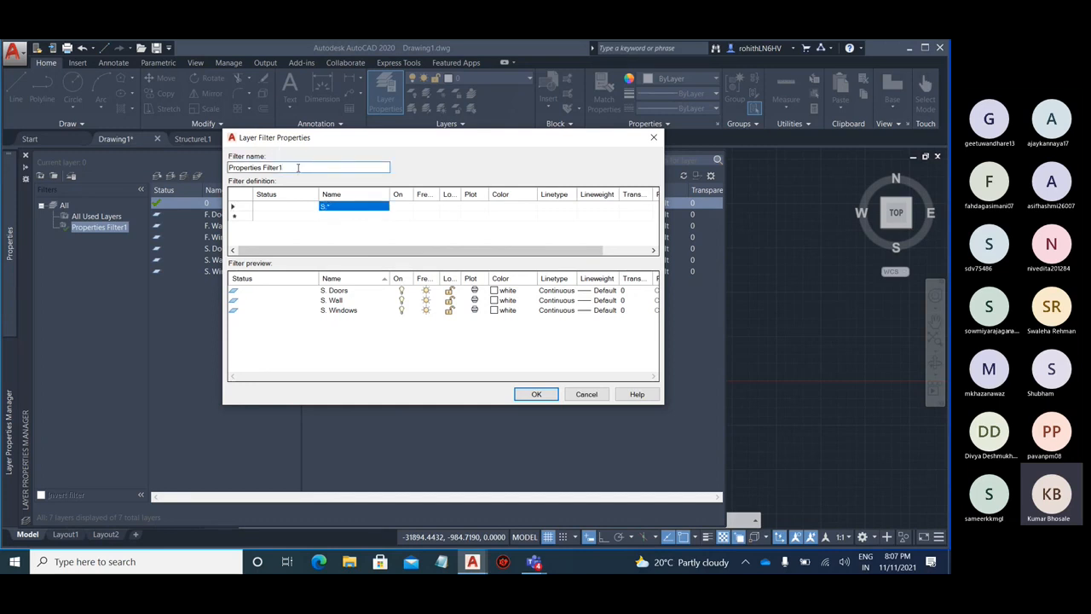
key(BackSpace)
key(BackSpace)
key(BackSpace)
key(BackSpace)
key(BackSpace)
key(BackSpace)
key(BackSpace)
key(BackSpace)
key(BackSpace)
key(BackSpace)
key(BackSpace)
key(BackSpace)
key(BackSpace)
key(BackSpace)
key(BackSpace)
key(BackSpace)
key(BackSpace)
key(BackSpace)
text(Second Floor Layers)
click(536, 395)
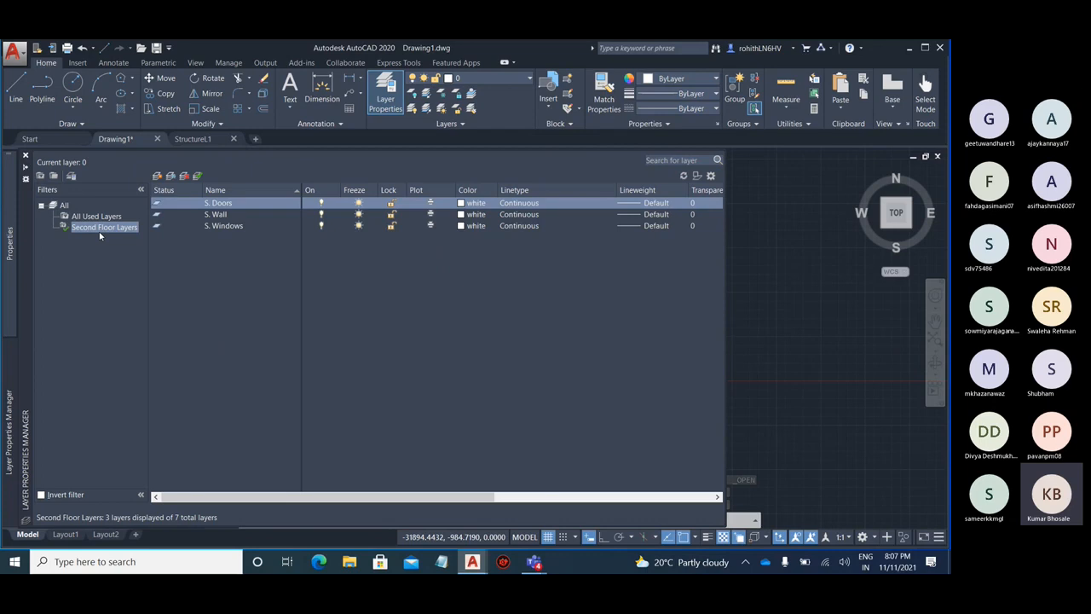
- Compare the layers listed under the All Used Layers and Second Floor Layers filters
click(110, 219)
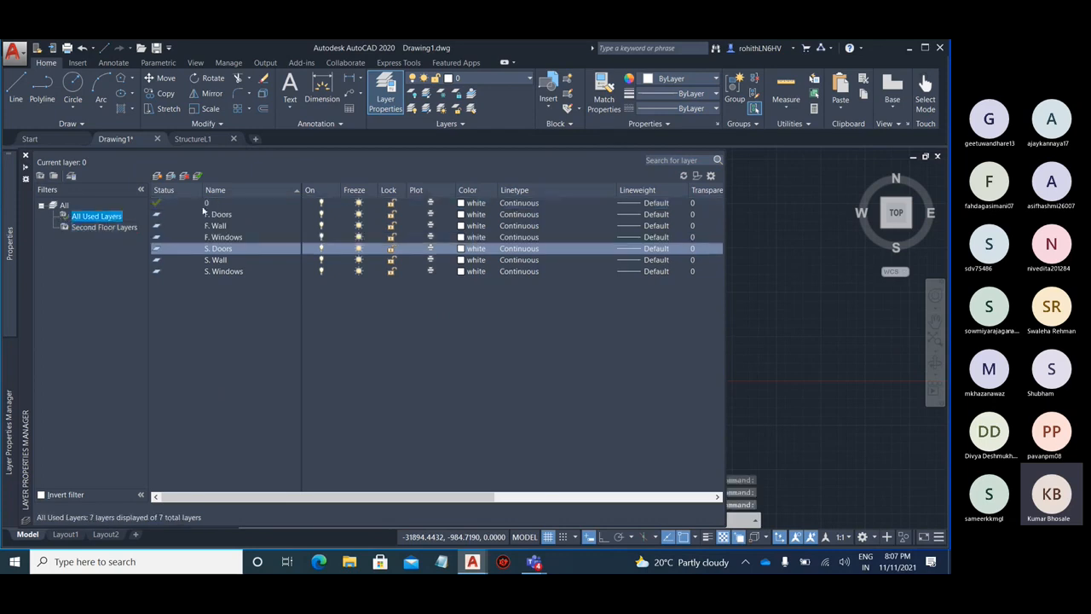
click(100, 228)
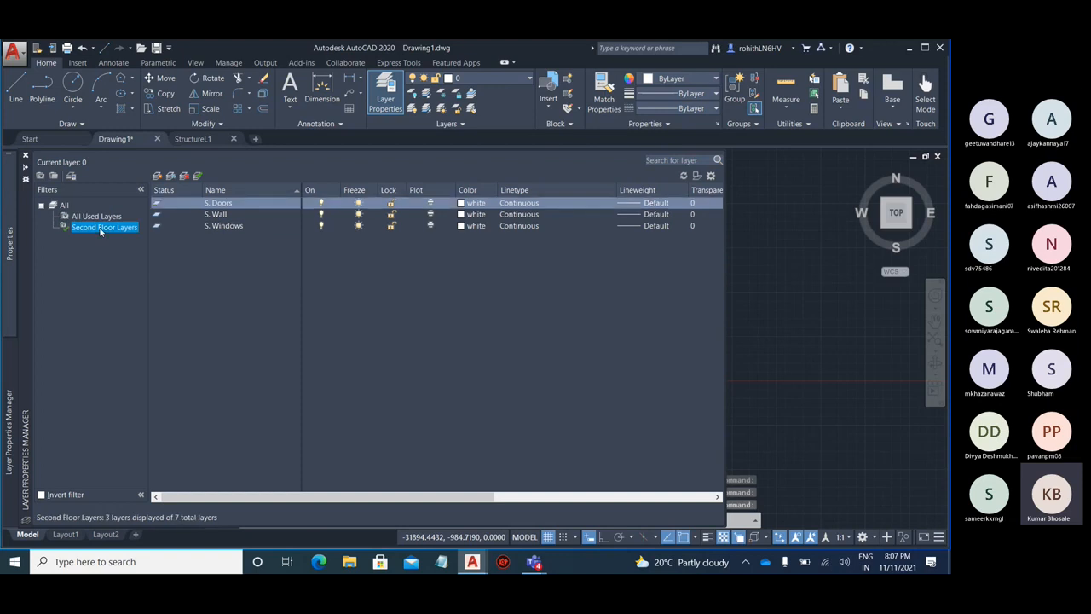
click(106, 217)
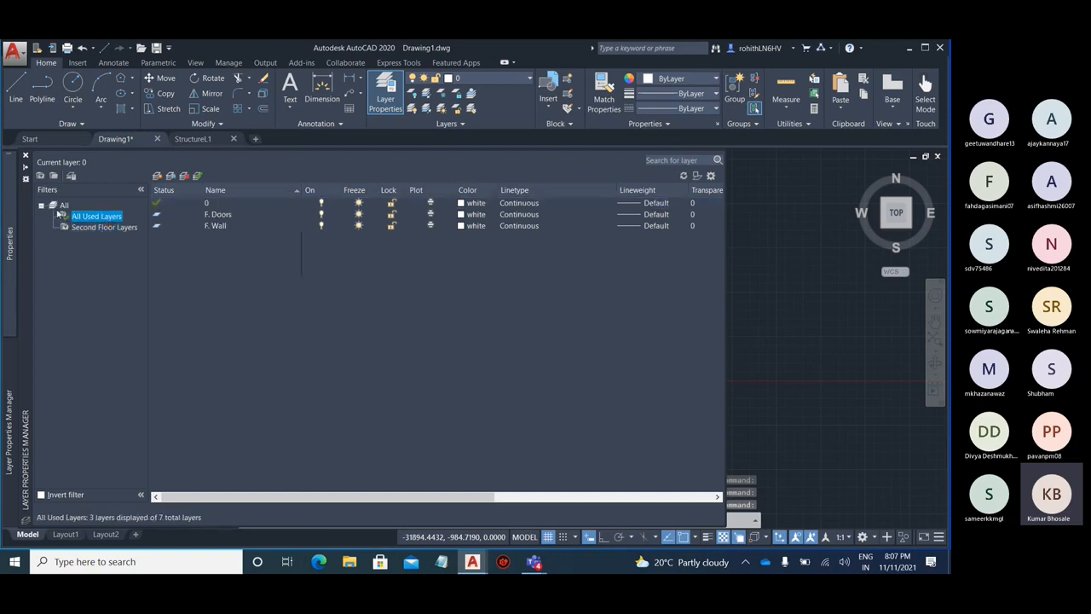
- Create a layer property filter named First Floor layers with the layer name criterion F.* and save it
click(39, 176)
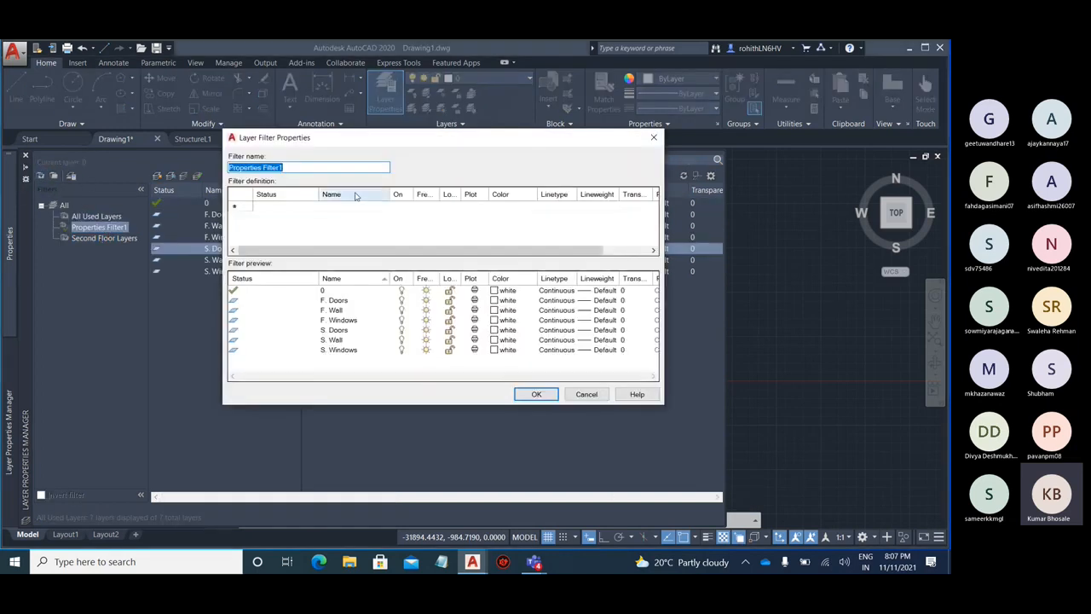
text(F)
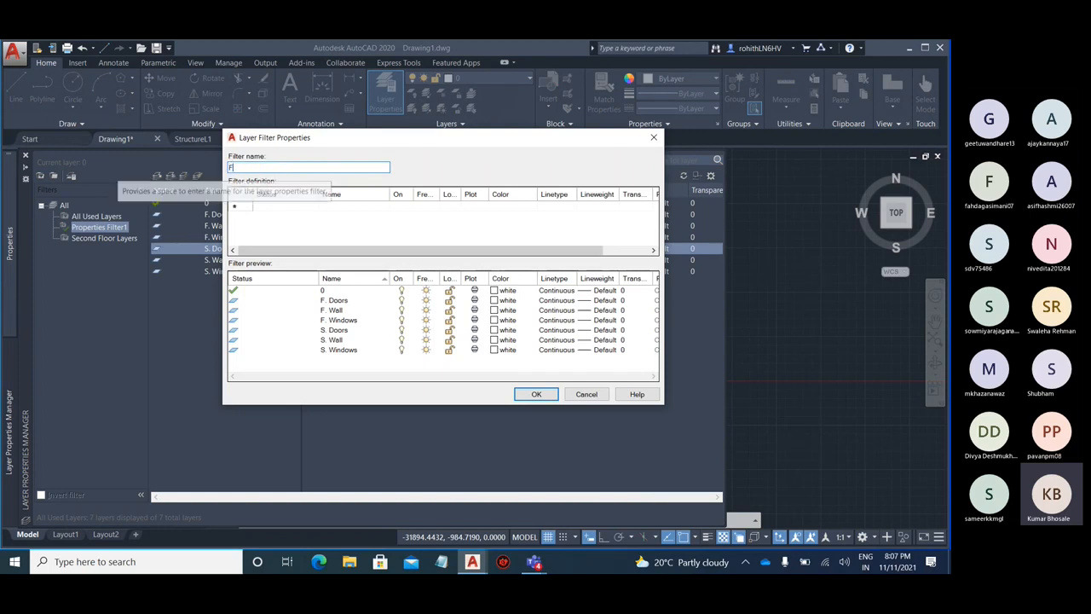
text(irst )
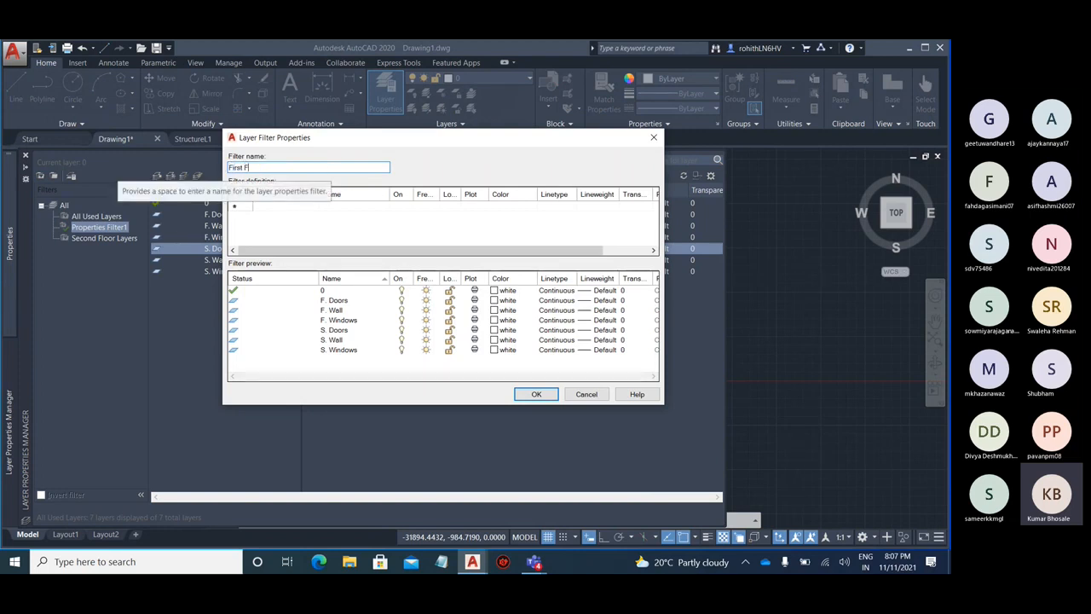
text(Floor)
text(layers)
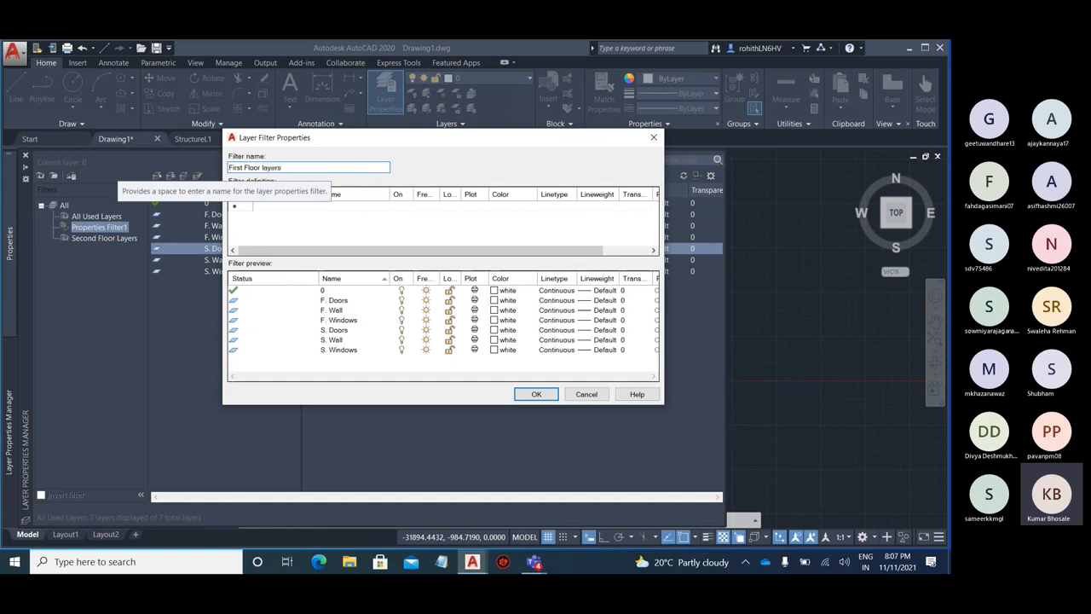
click(366, 209)
text(F)
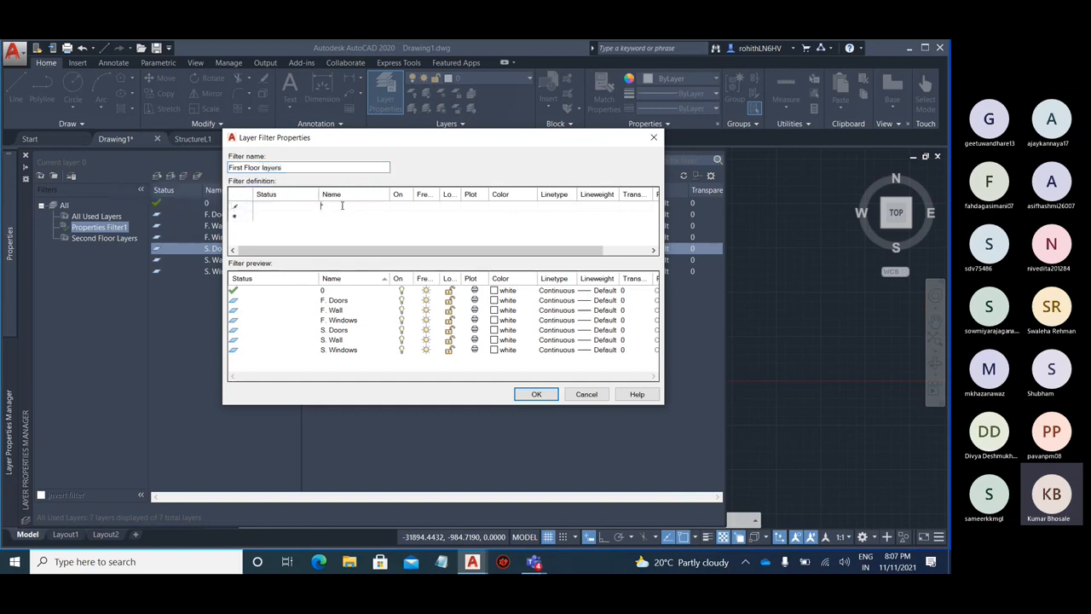
text(F)
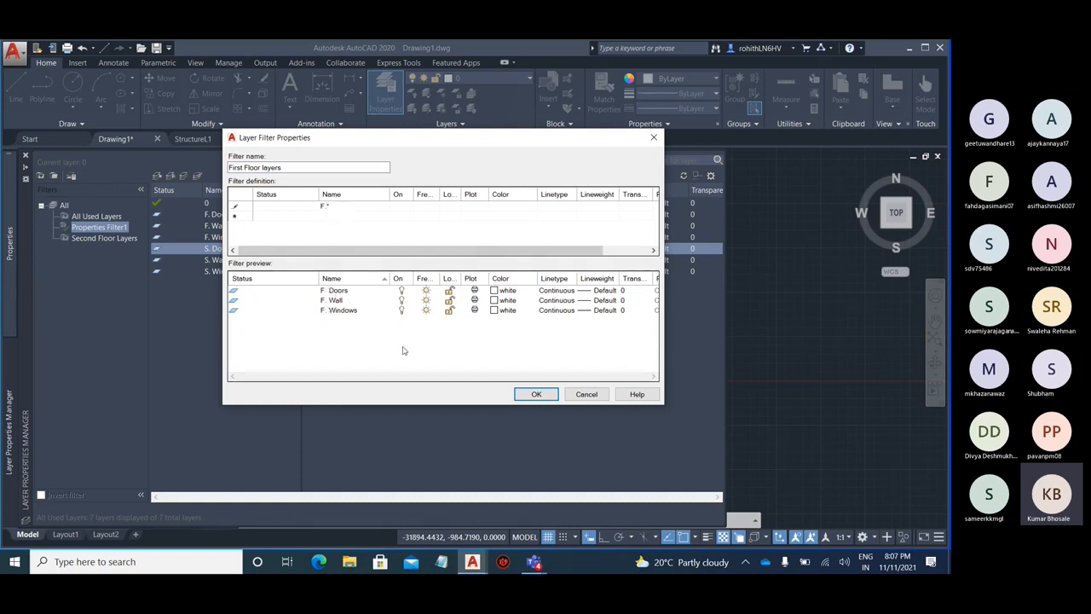
click(536, 393)
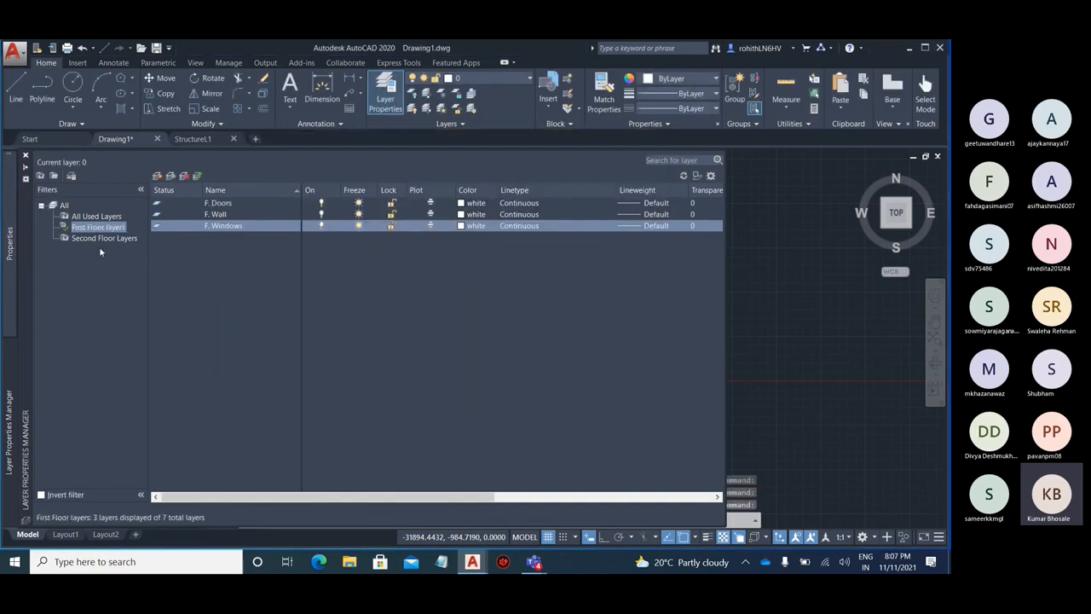
- Look through the floor filters, return to All Used Layers, and set the F. Doors and S. Doors layers to index color 10
click(109, 238)
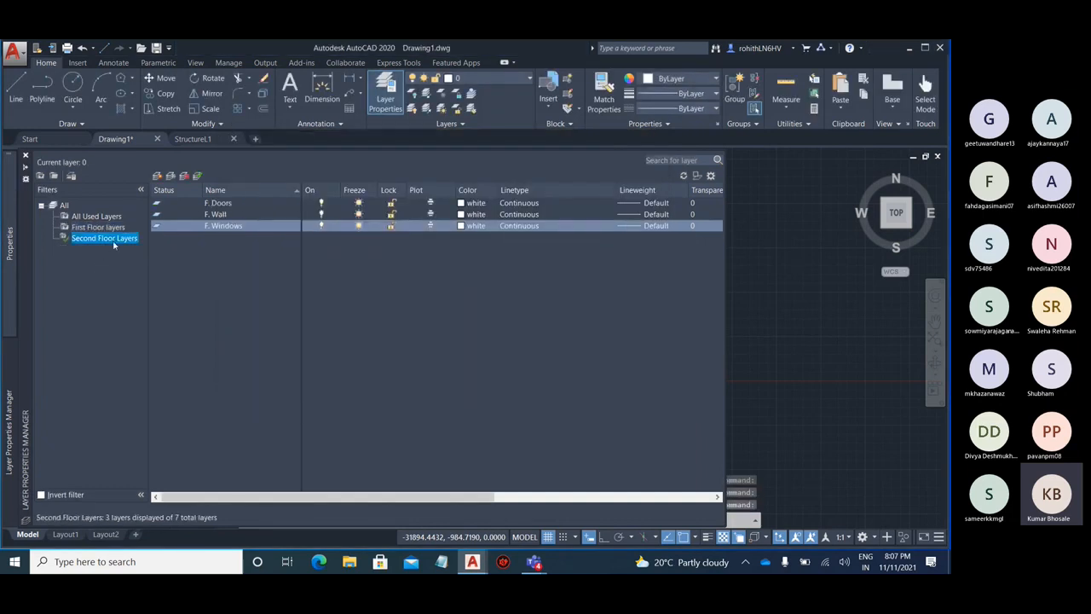
click(118, 227)
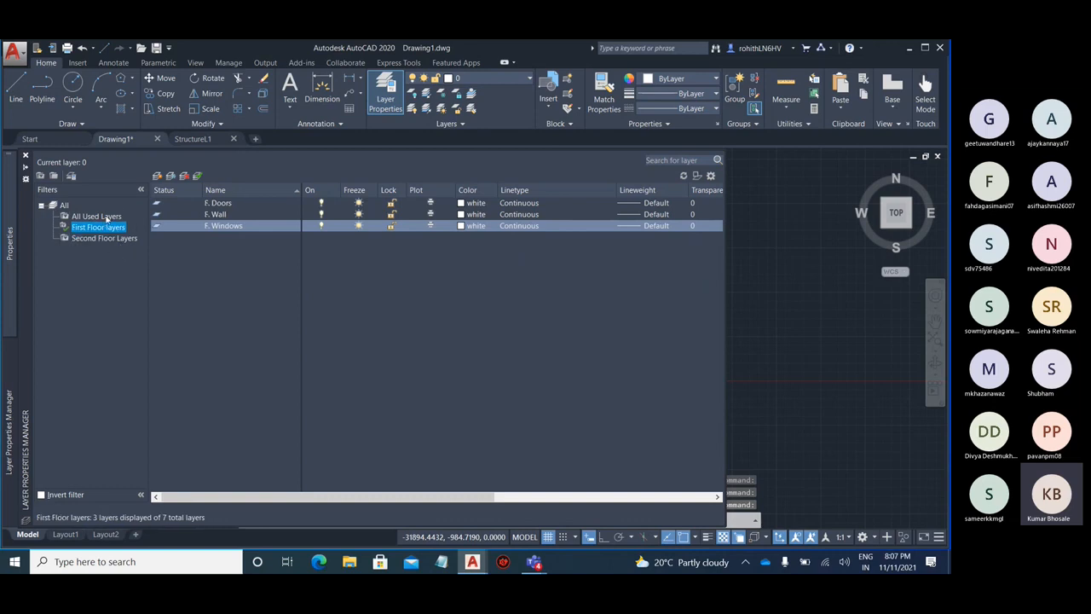
click(107, 219)
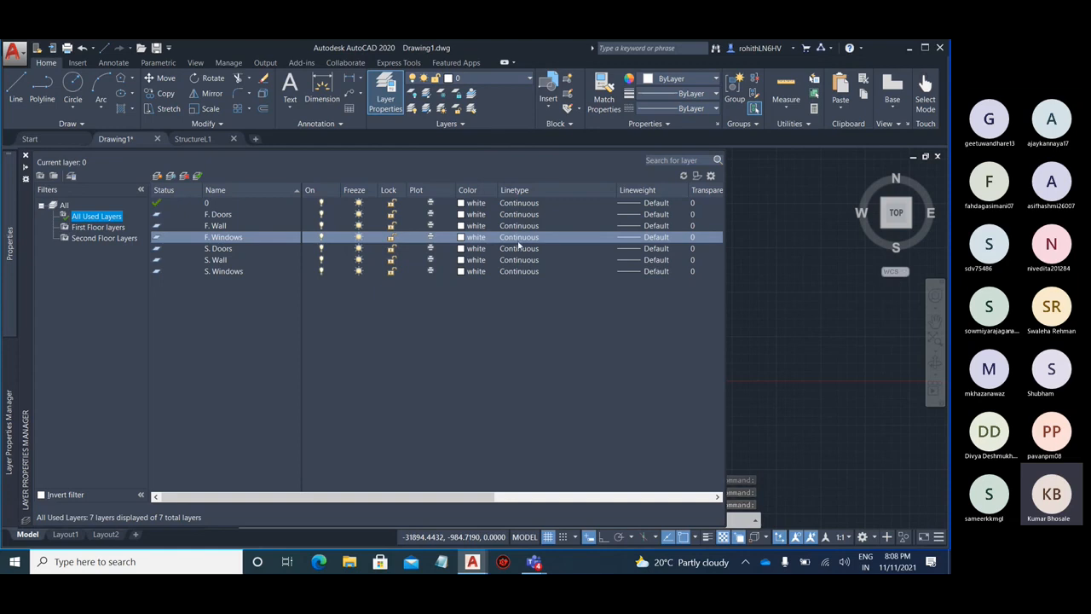
click(479, 215)
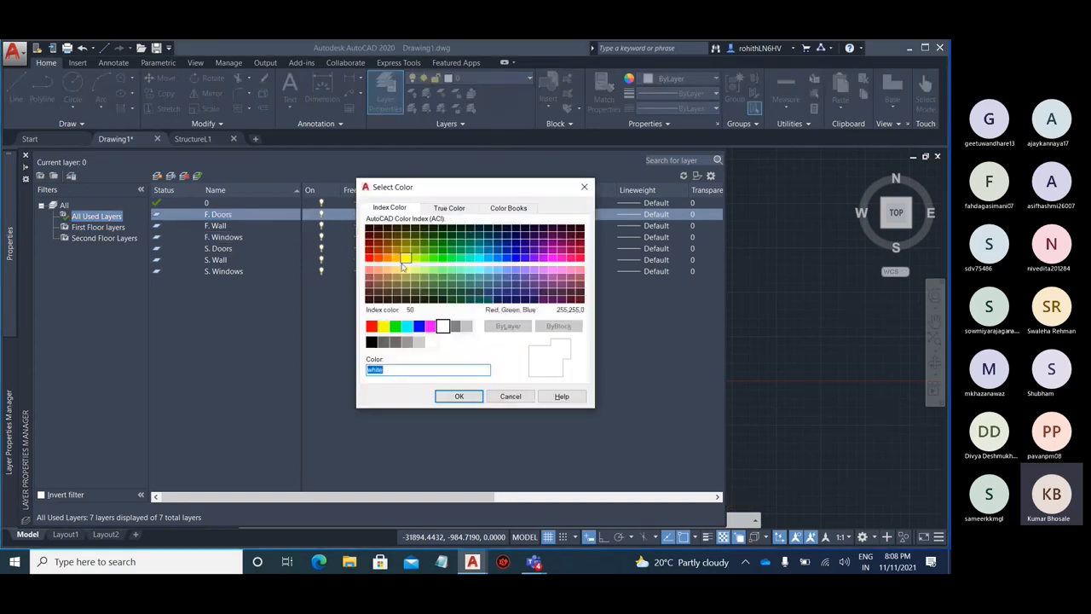
click(370, 258)
click(459, 396)
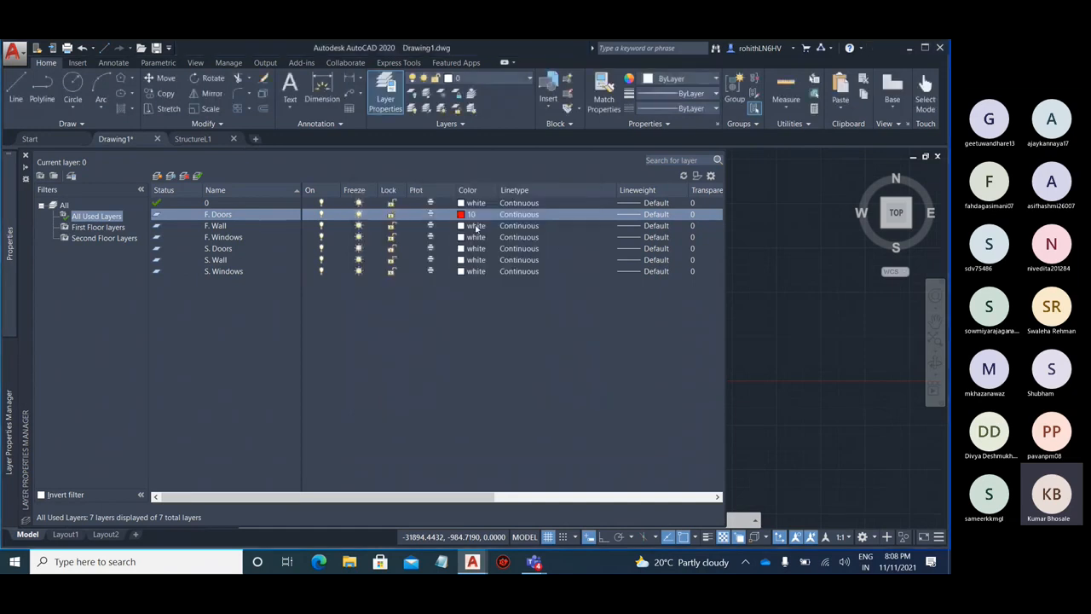
click(476, 248)
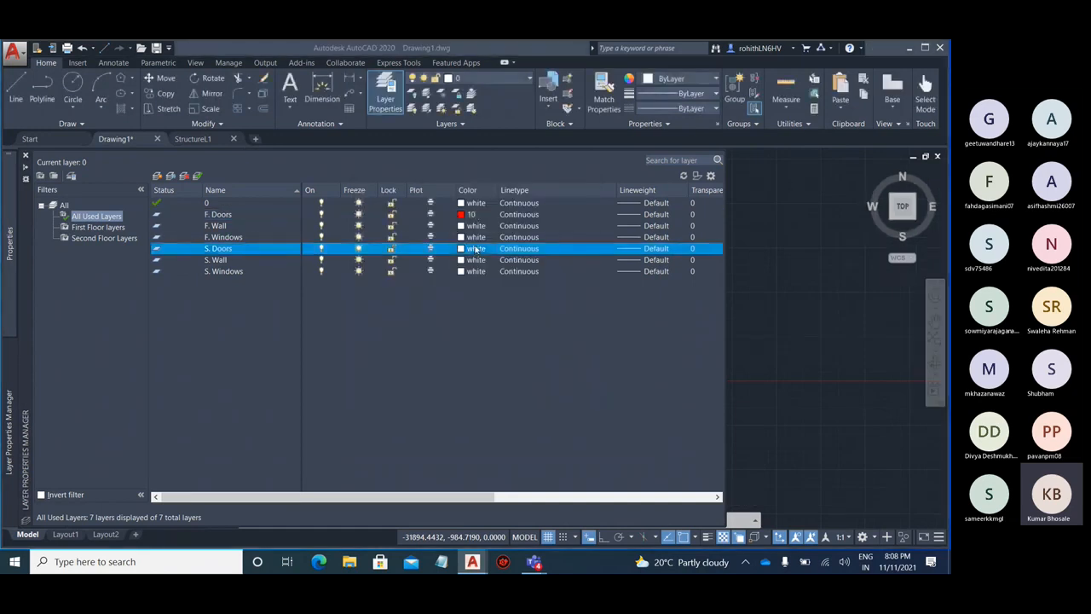
click(476, 248)
click(371, 257)
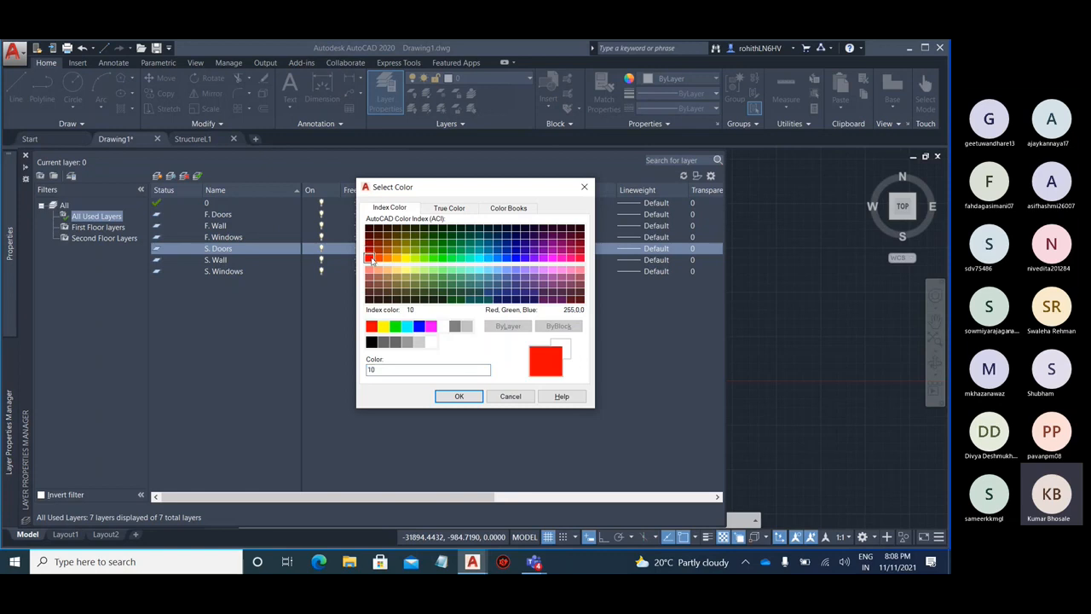
click(457, 397)
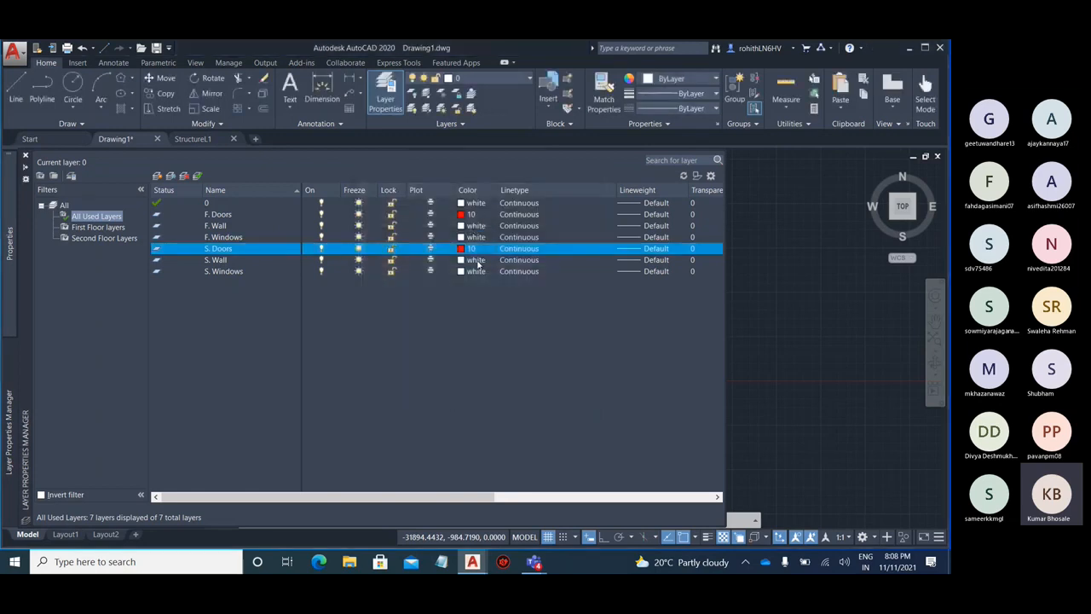
- Create a layer property filter named Doors that matches layers with color 10 and save it
click(41, 175)
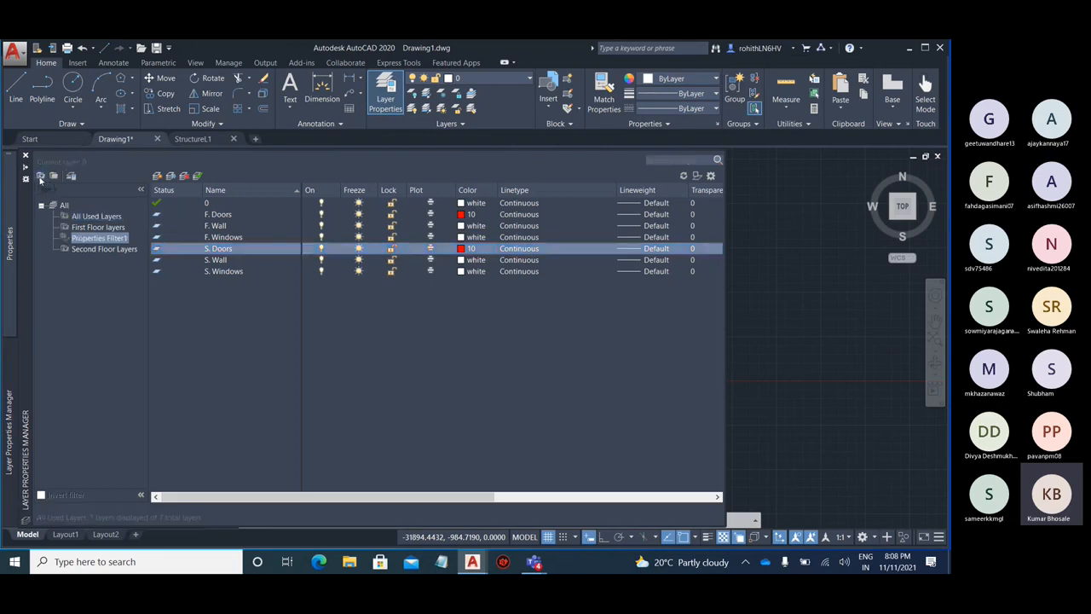
key(BackSpace)
text(Doors)
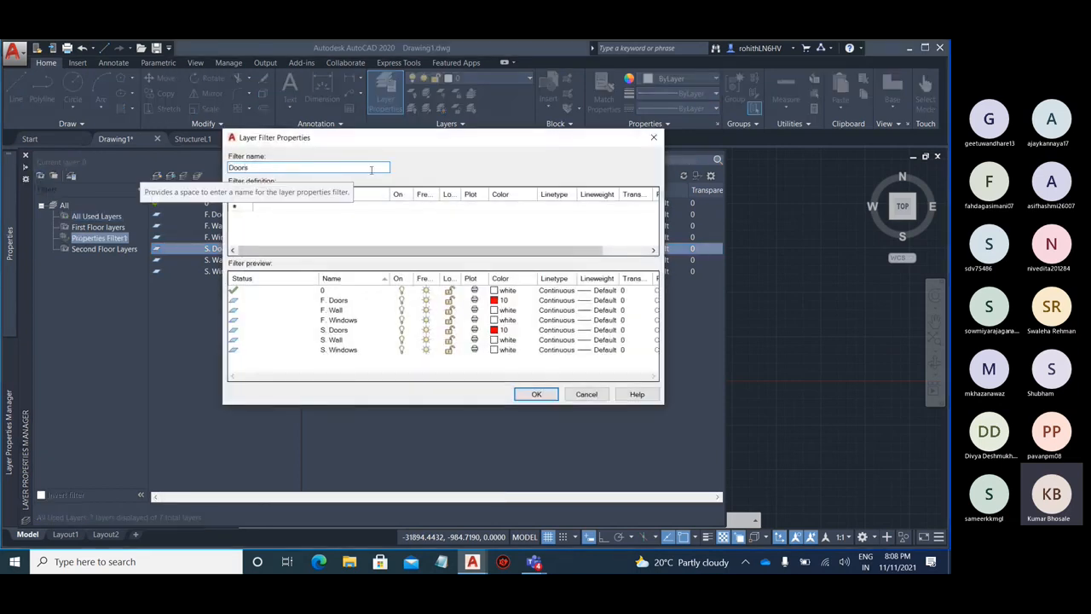
click(346, 206)
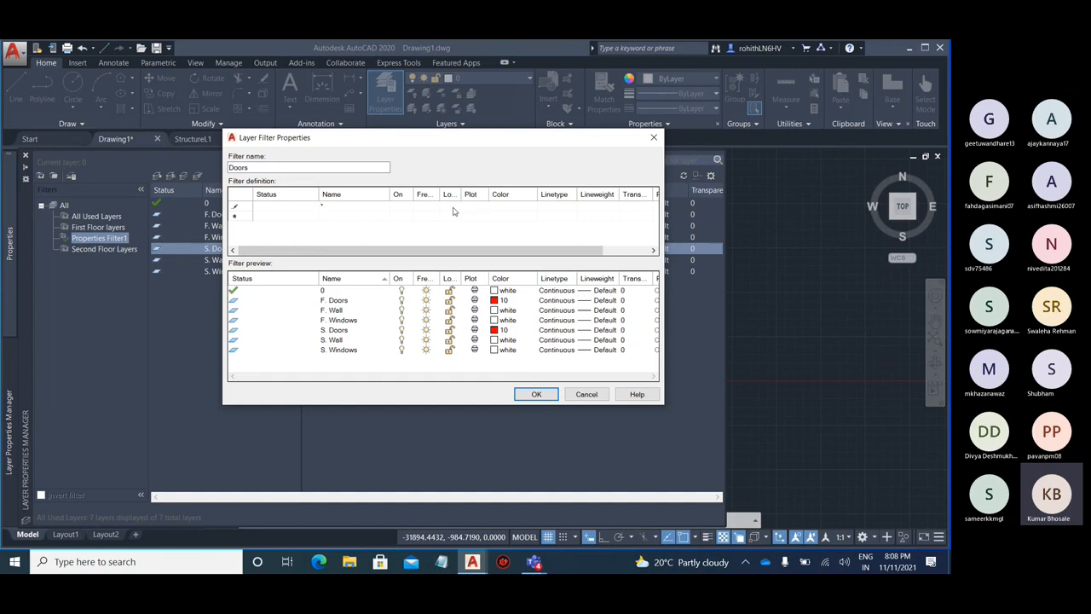
click(530, 207)
click(531, 207)
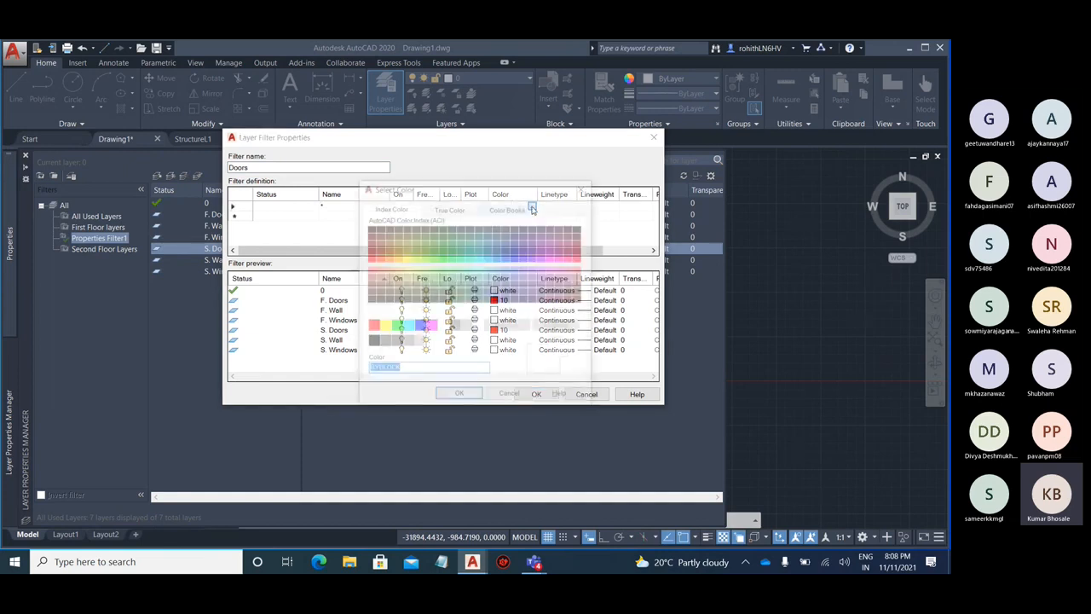
click(369, 259)
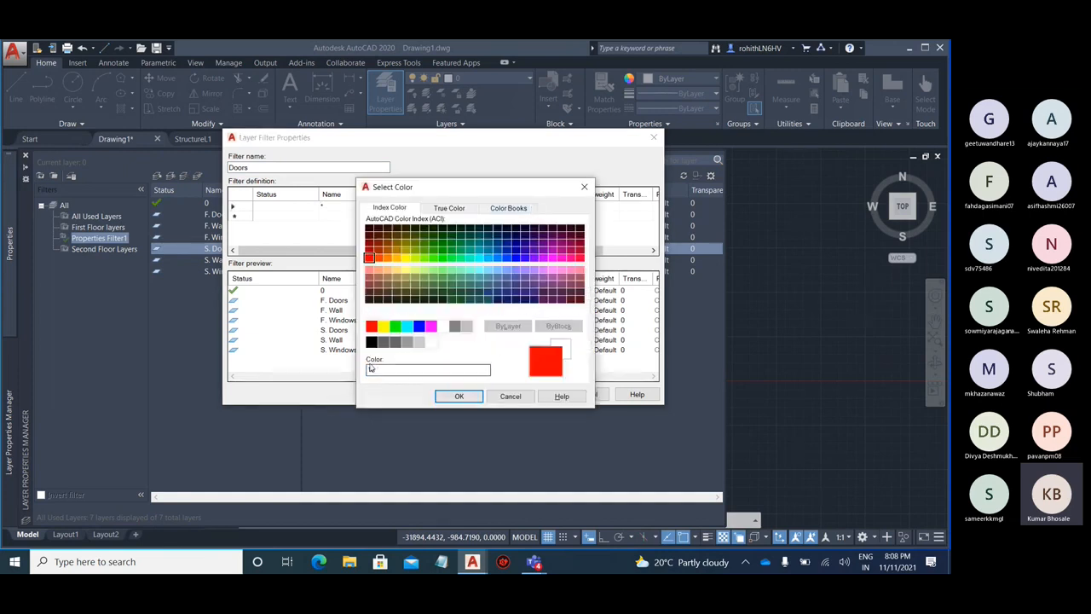
click(458, 396)
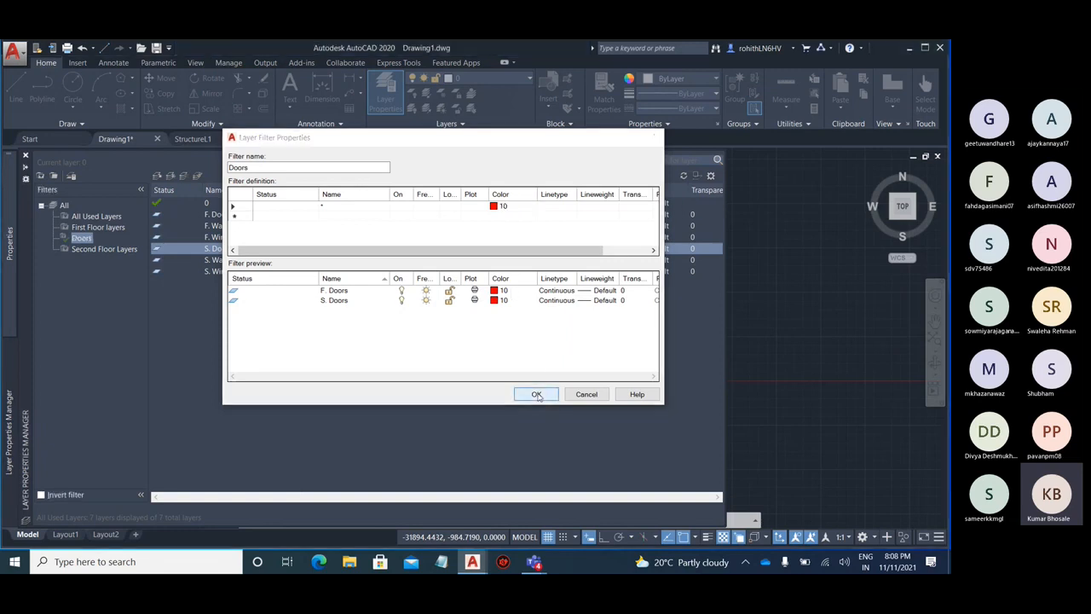
click(536, 395)
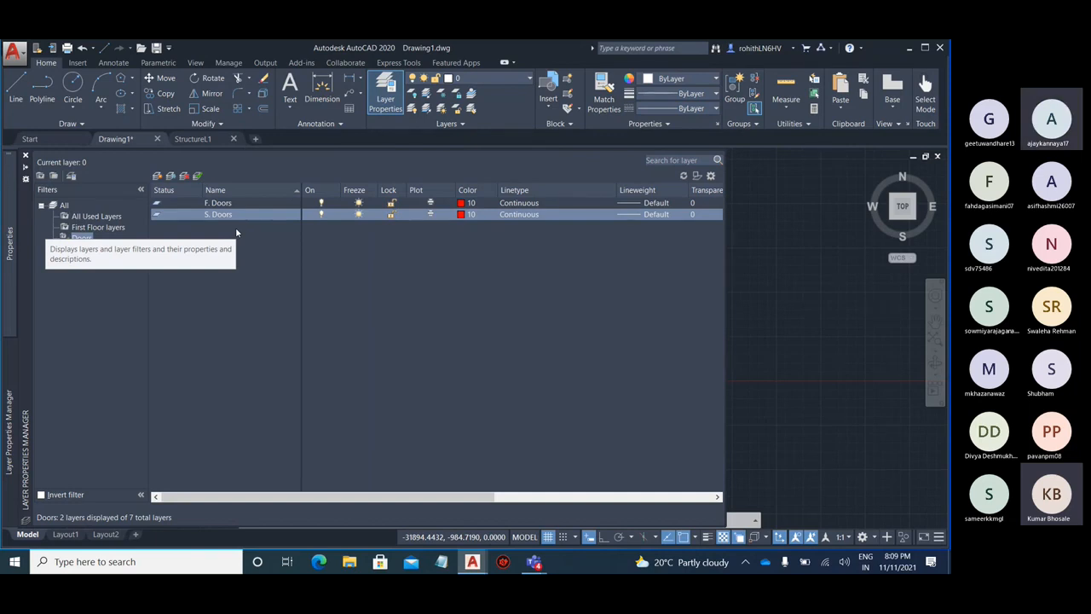
- Toggle plotting of the S. Doors layer off and back on
click(434, 215)
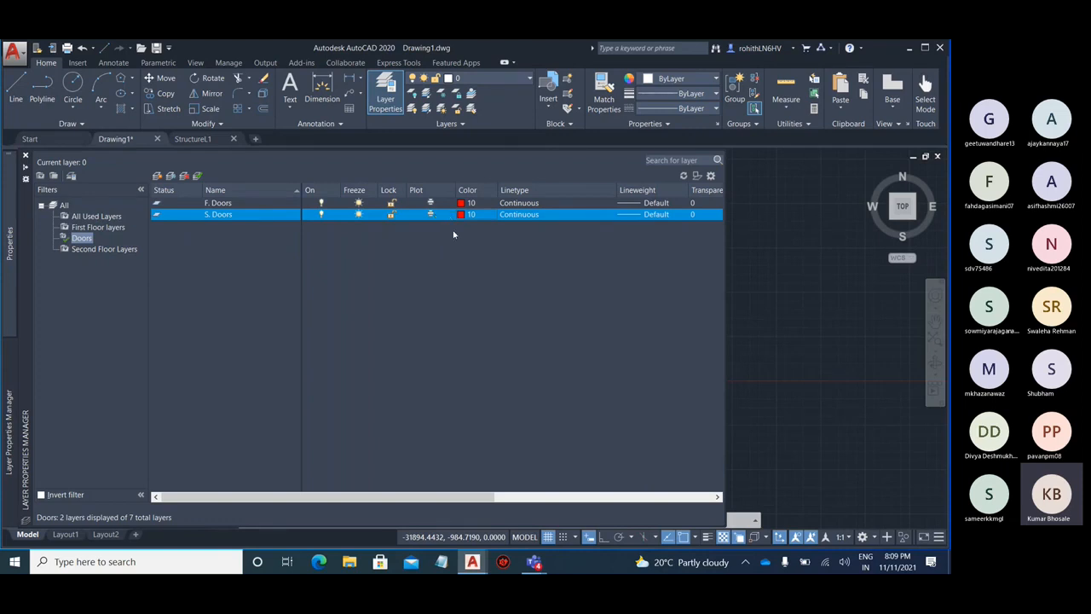
click(429, 214)
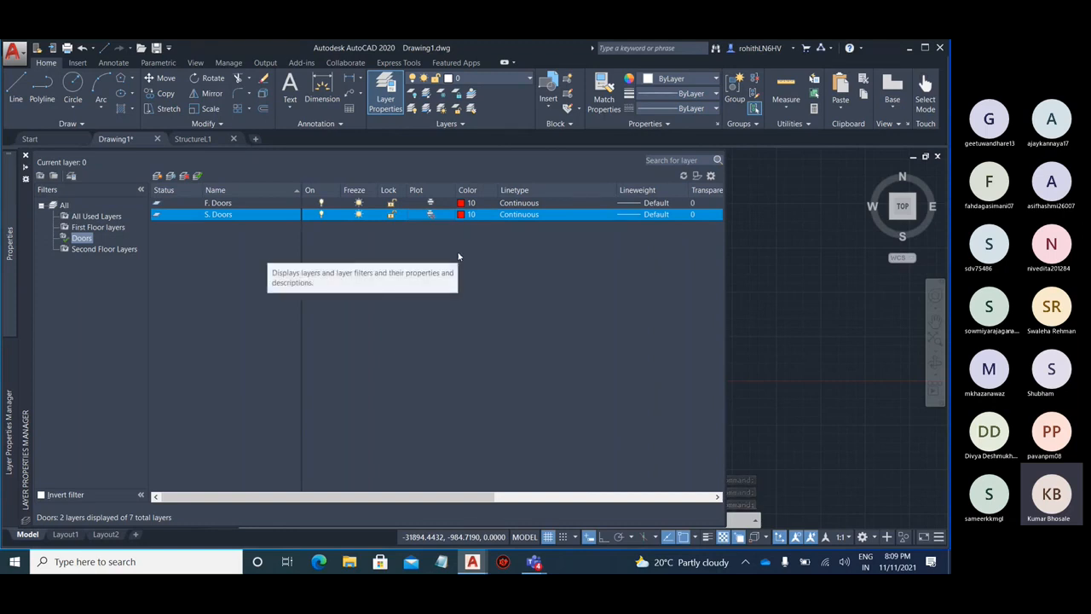
click(417, 217)
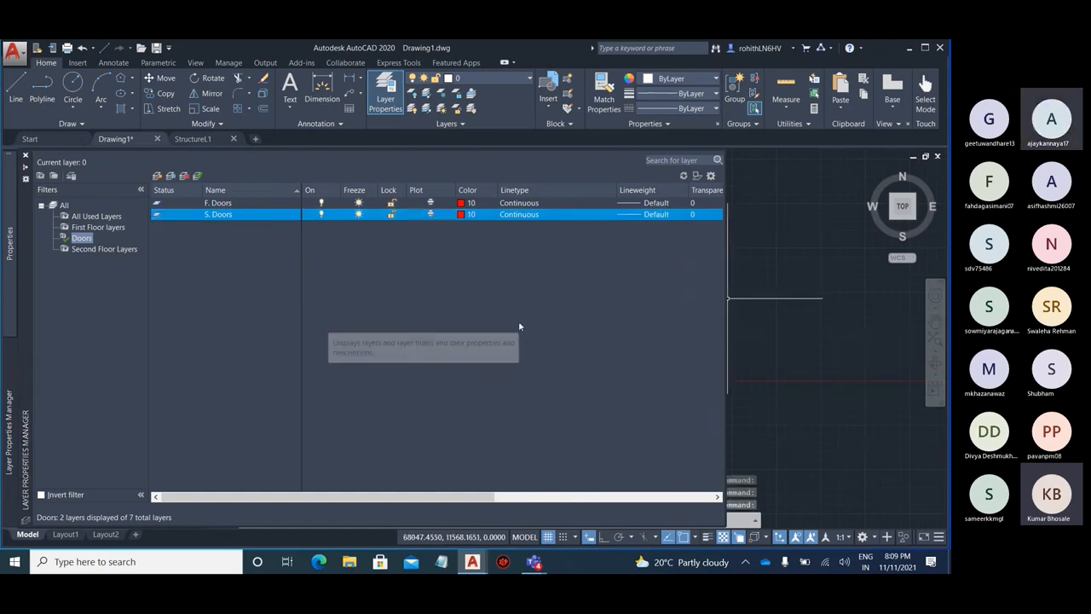
- Create a new layer group filter named Windows
click(54, 177)
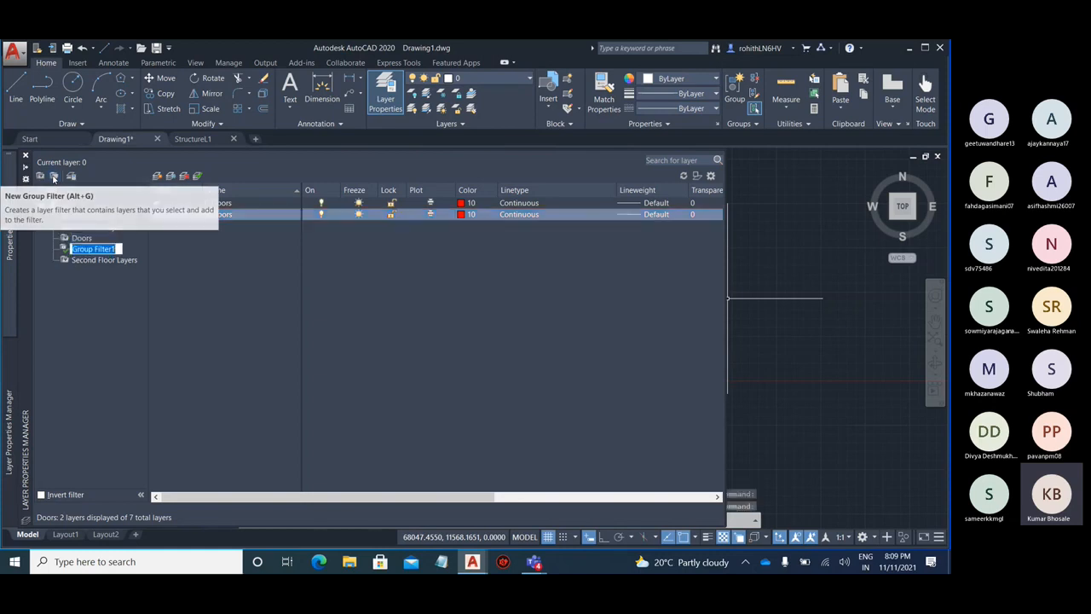
key(BackSpace)
text(Windows)
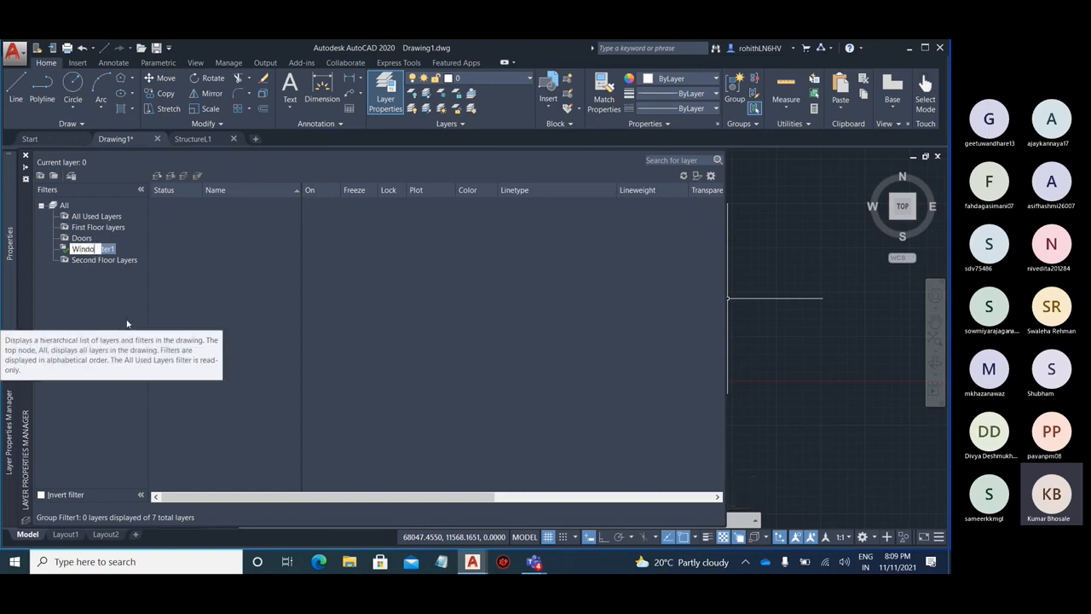
key(Return)
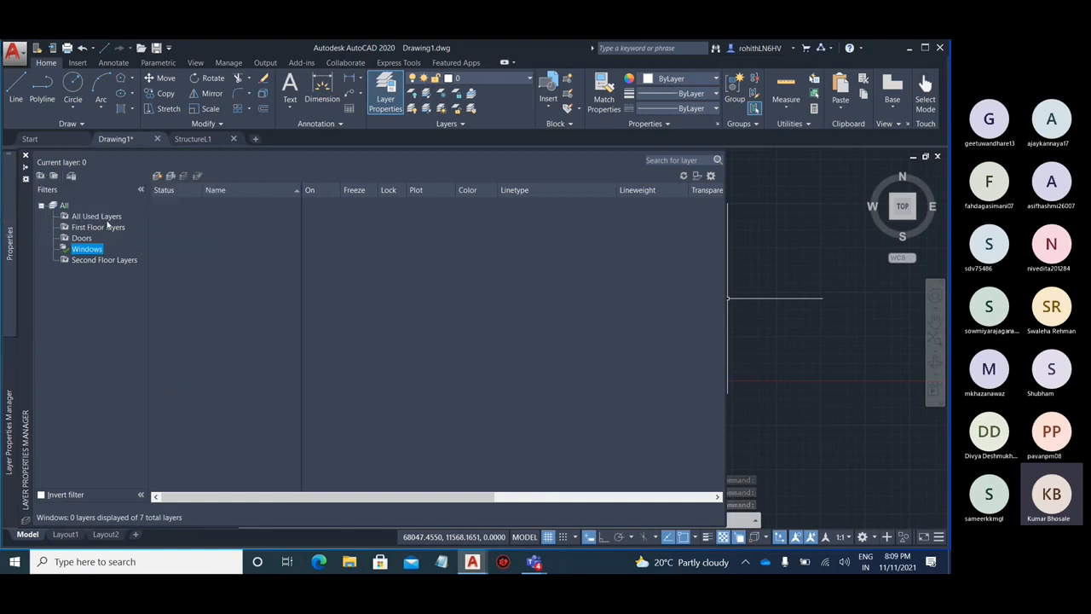
- Add the F. Windows and S. Windows layers from All Used Layers to the Windows group filter and display its contents
click(106, 217)
click(235, 239)
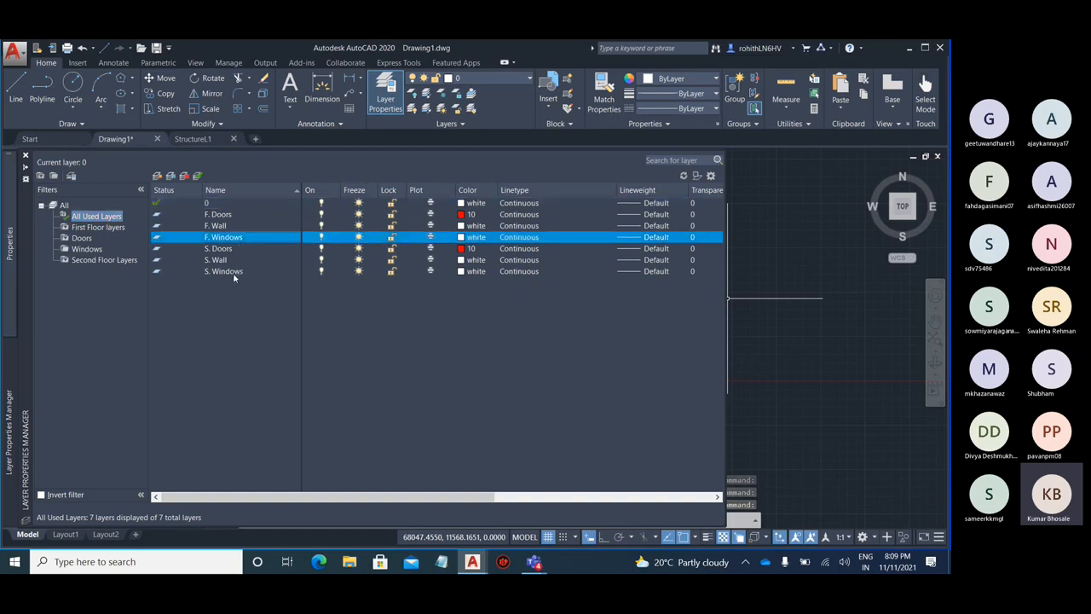
ctrl+click(236, 271)
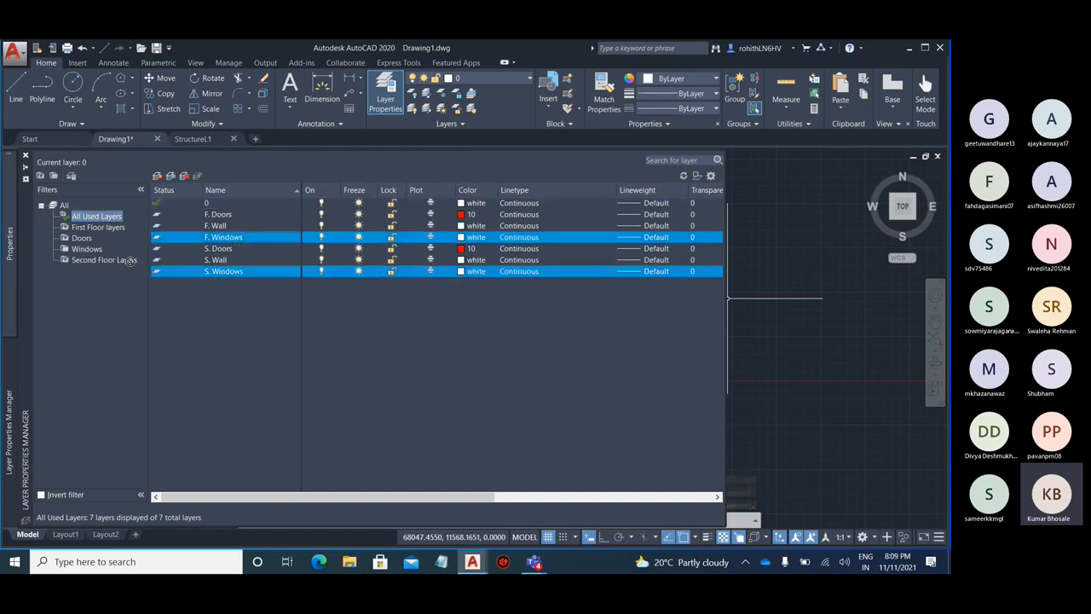
click(89, 249)
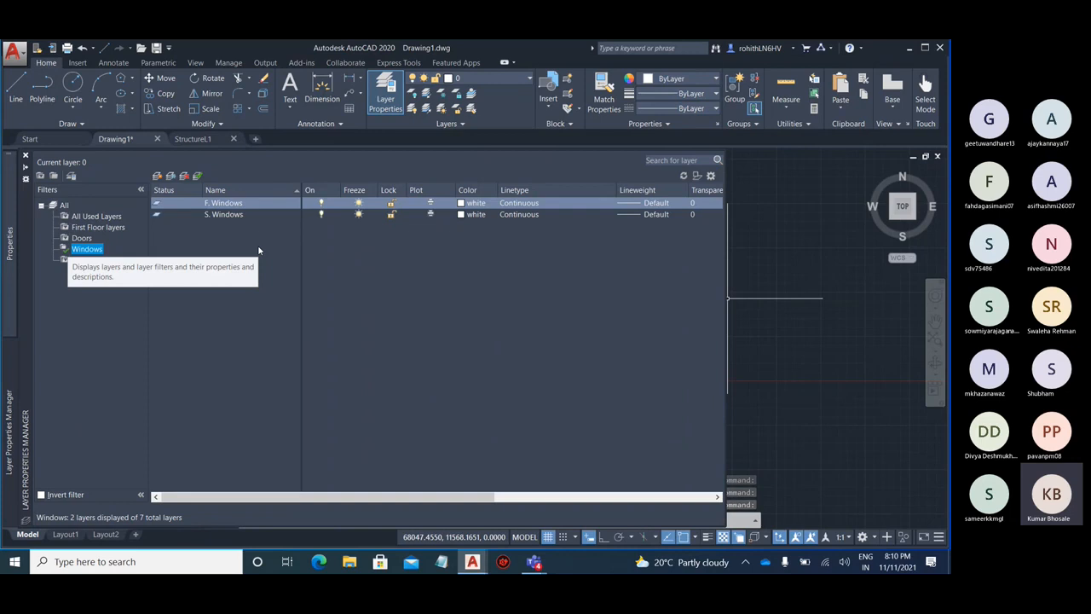
- Review the layers listed under the Doors and First Floor layers filters
mouse_move(9, 243)
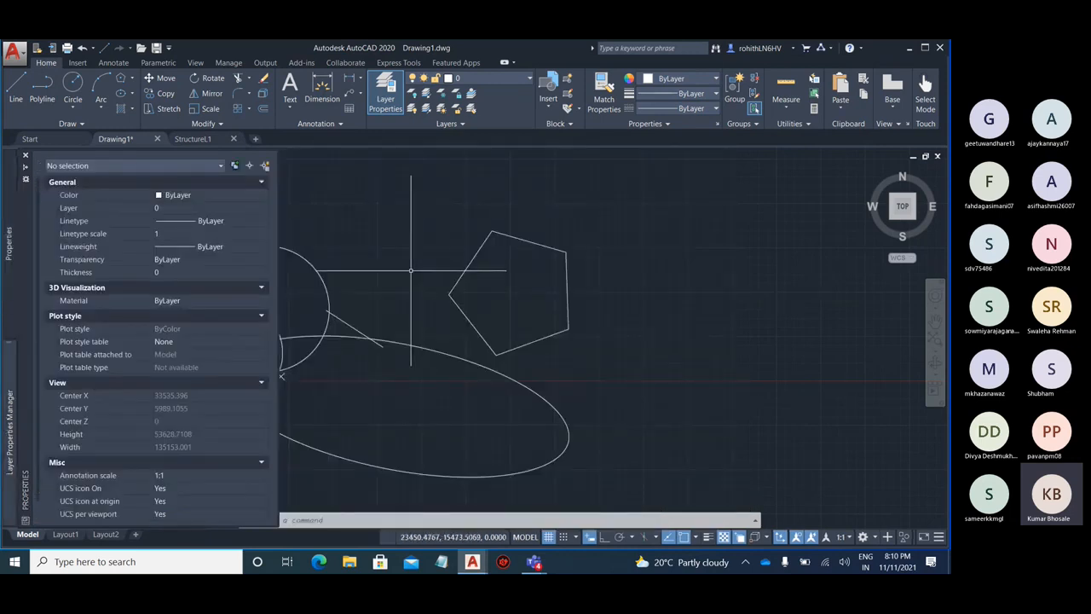
mouse_move(15, 459)
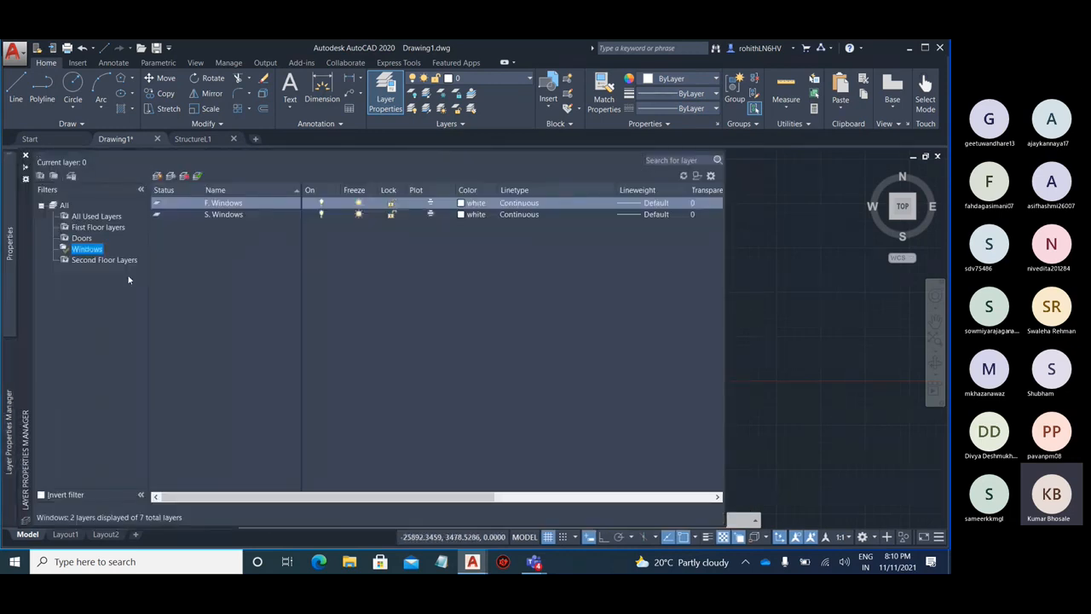
click(82, 239)
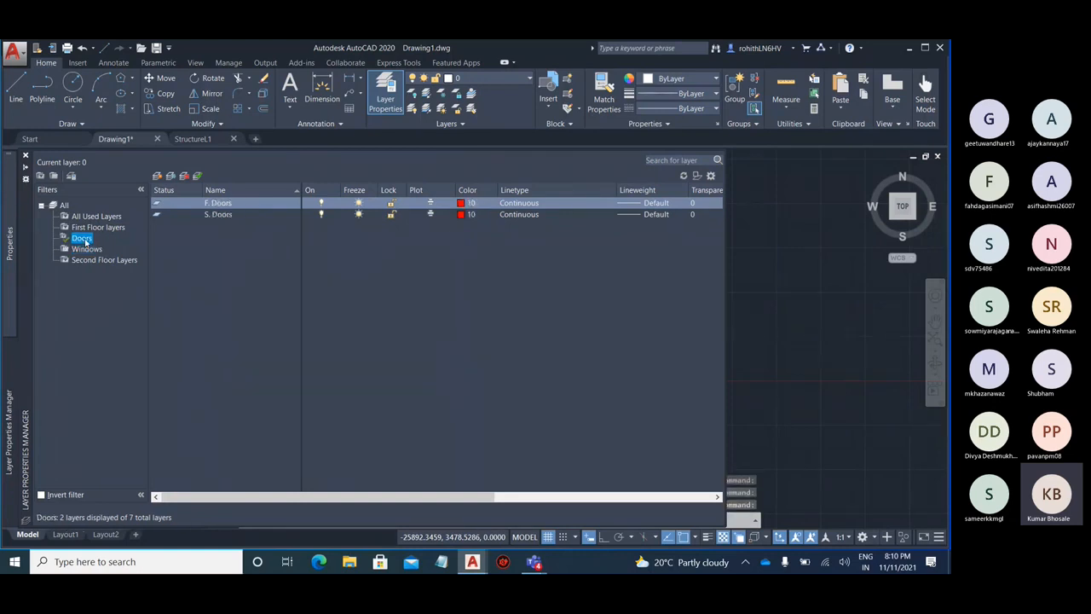
click(100, 229)
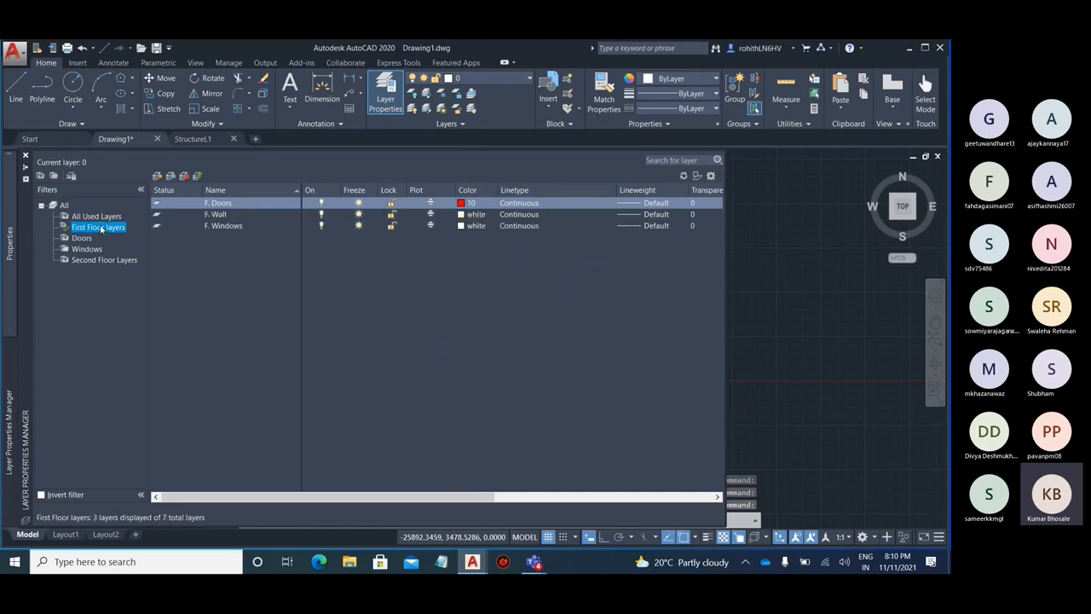
- Review the layers listed under the Second Floor Layers, Windows, Doors and First Floor layers filters, minimizing the meeting window
click(111, 261)
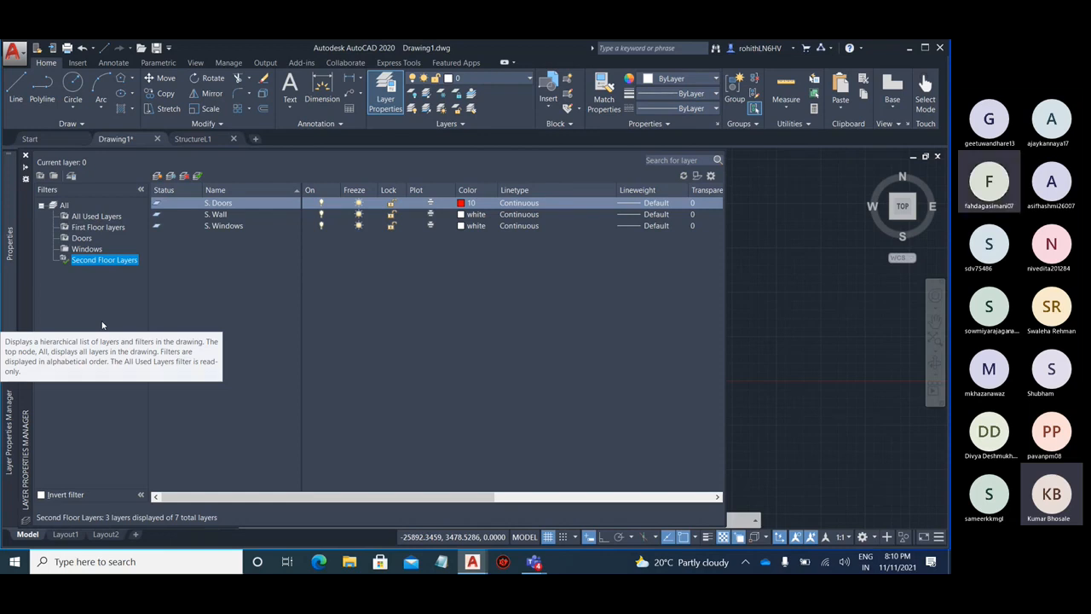
click(897, 477)
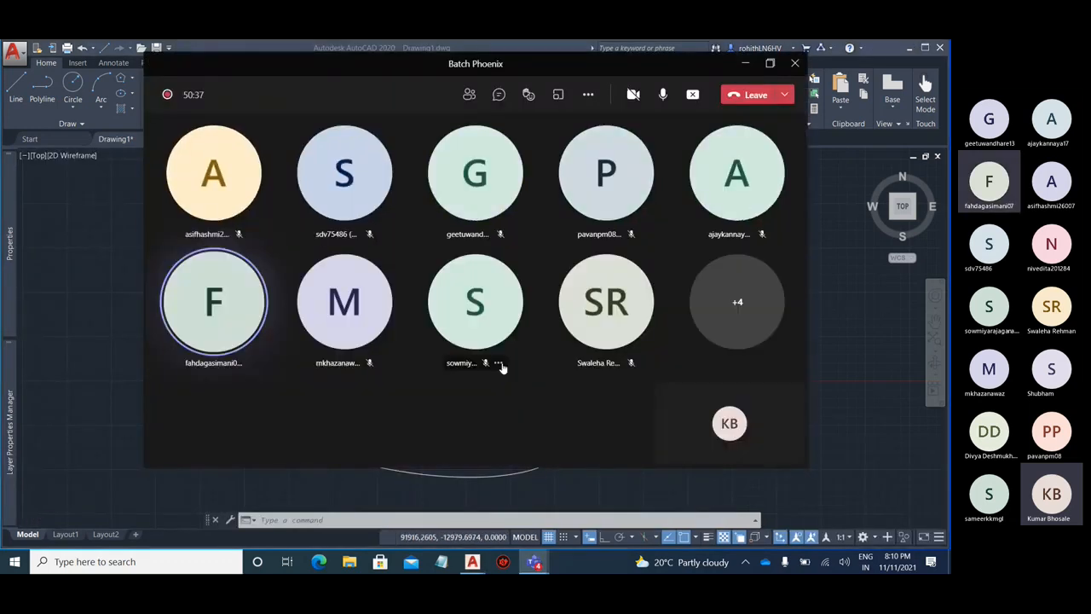
click(746, 63)
mouse_move(10, 367)
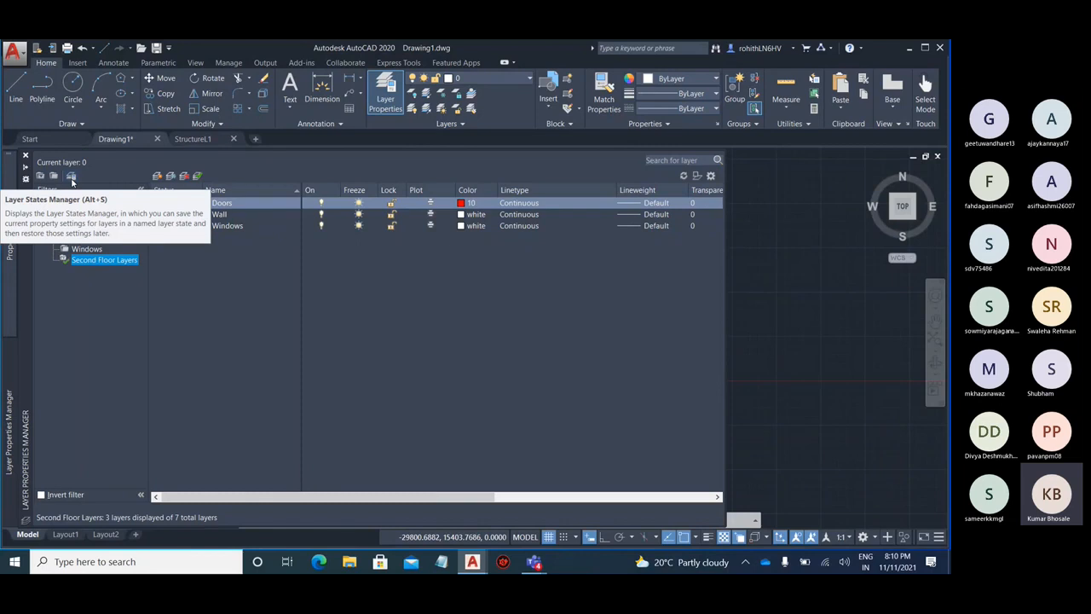
click(88, 249)
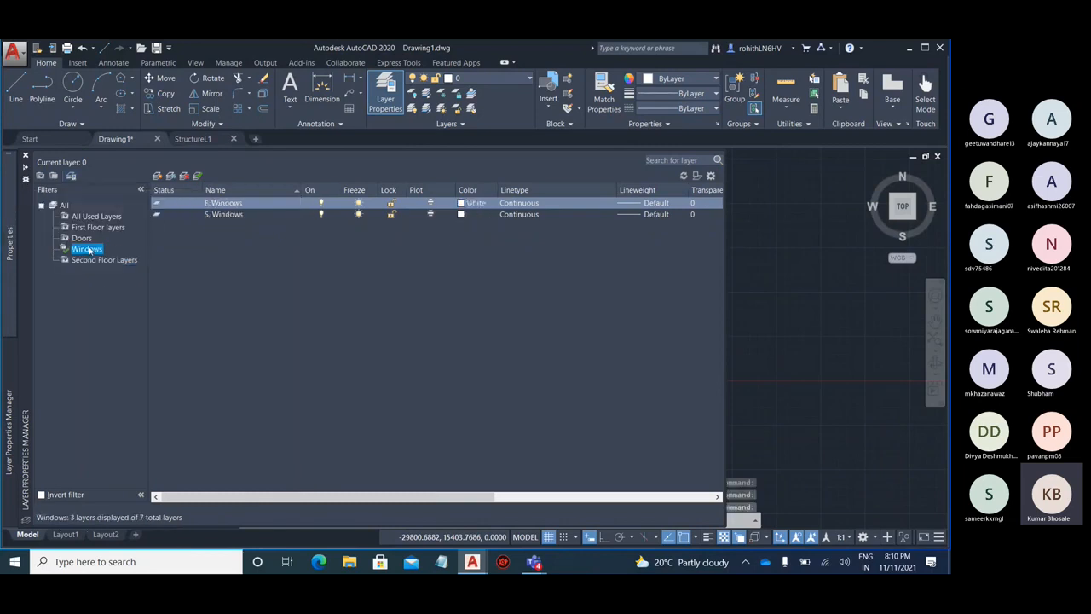
click(85, 238)
click(97, 227)
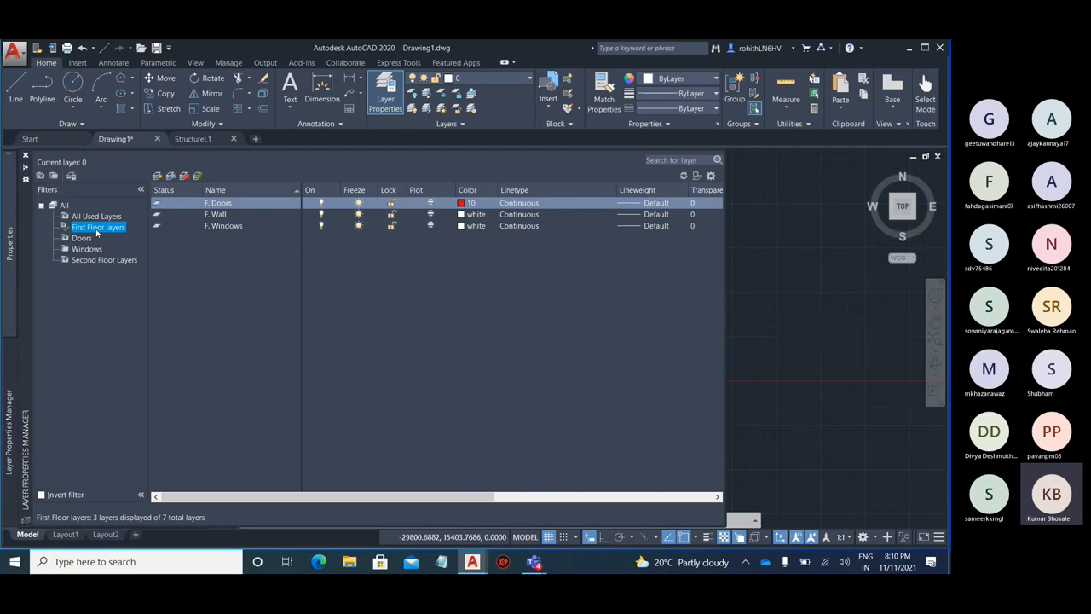
- Save the current layer settings as a new layer state named Phoenix
click(73, 175)
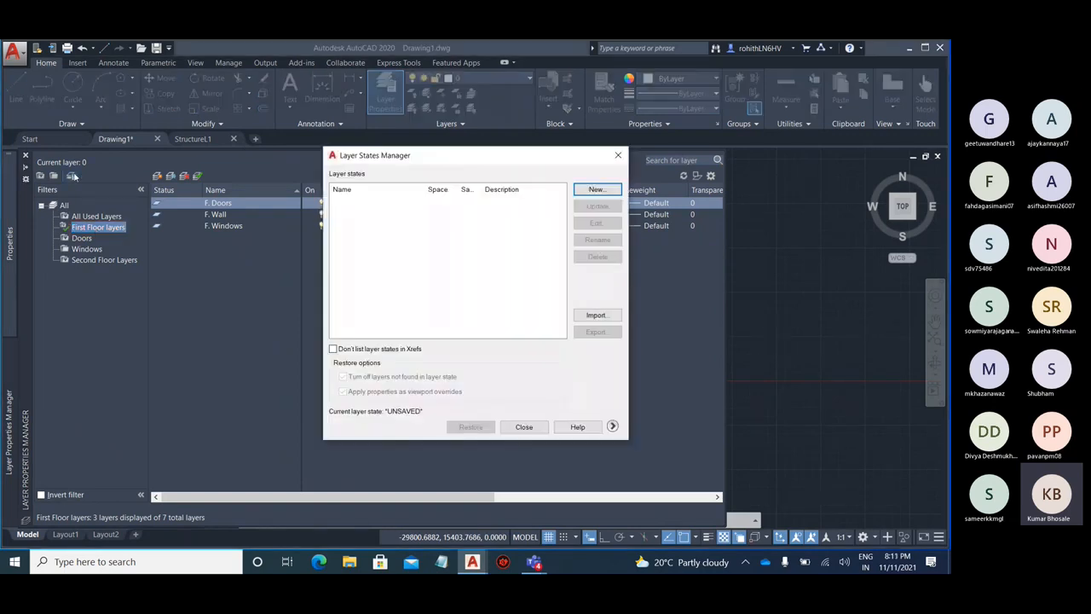
click(602, 189)
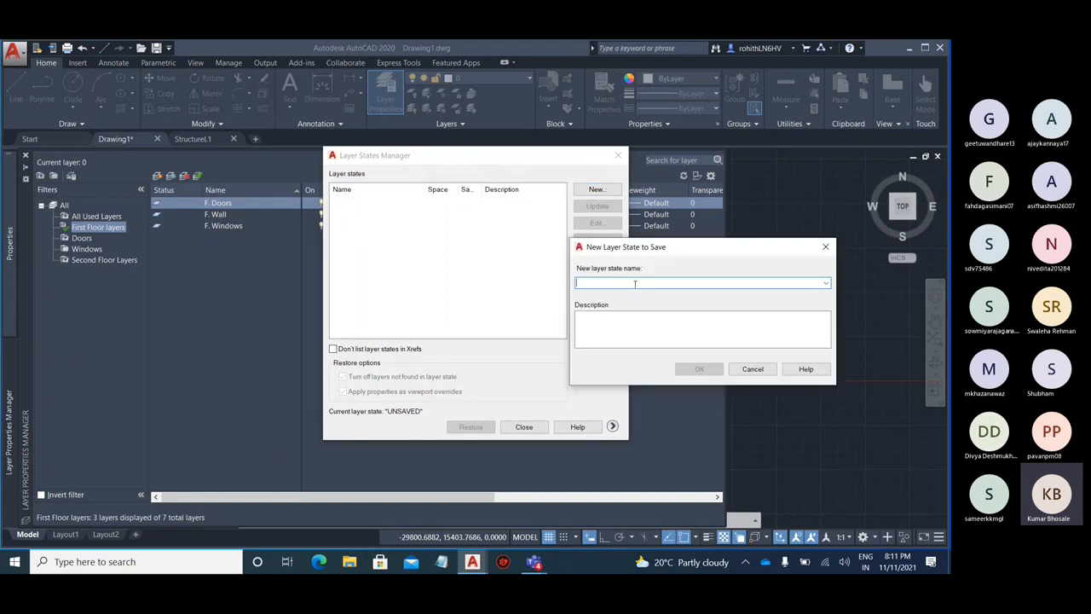
text(Phoenix)
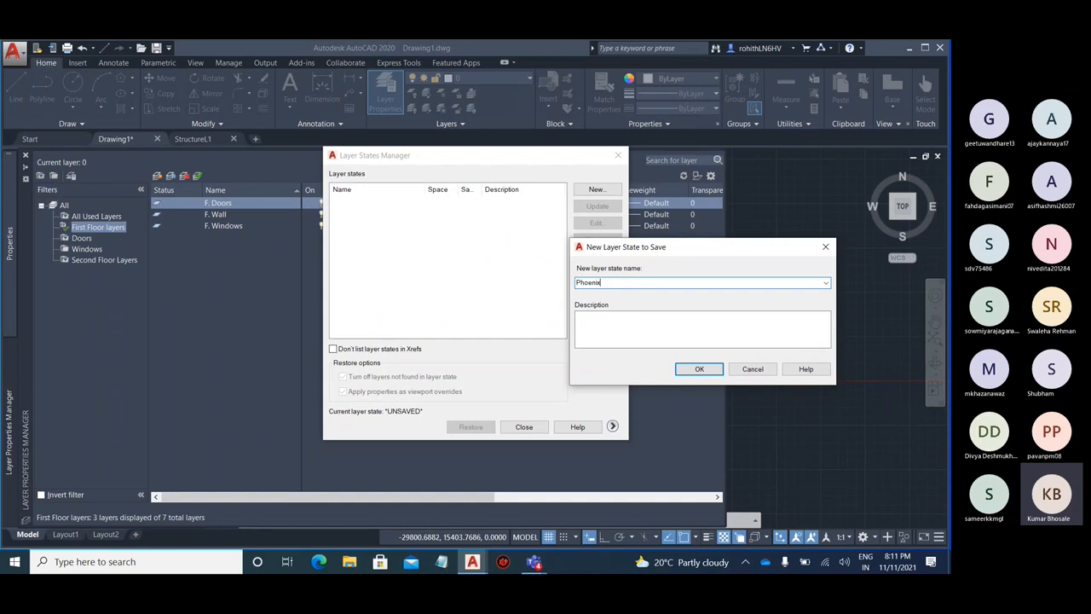
click(699, 370)
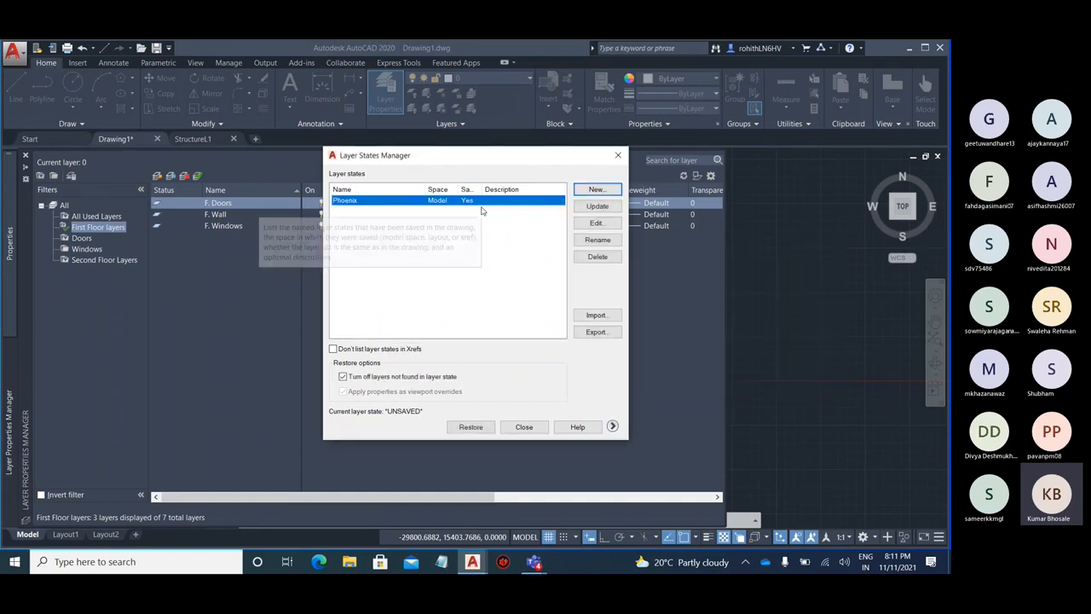
- Export the Phoenix layer state to the Desktop as Phoenix.las and close the layer managers
click(594, 332)
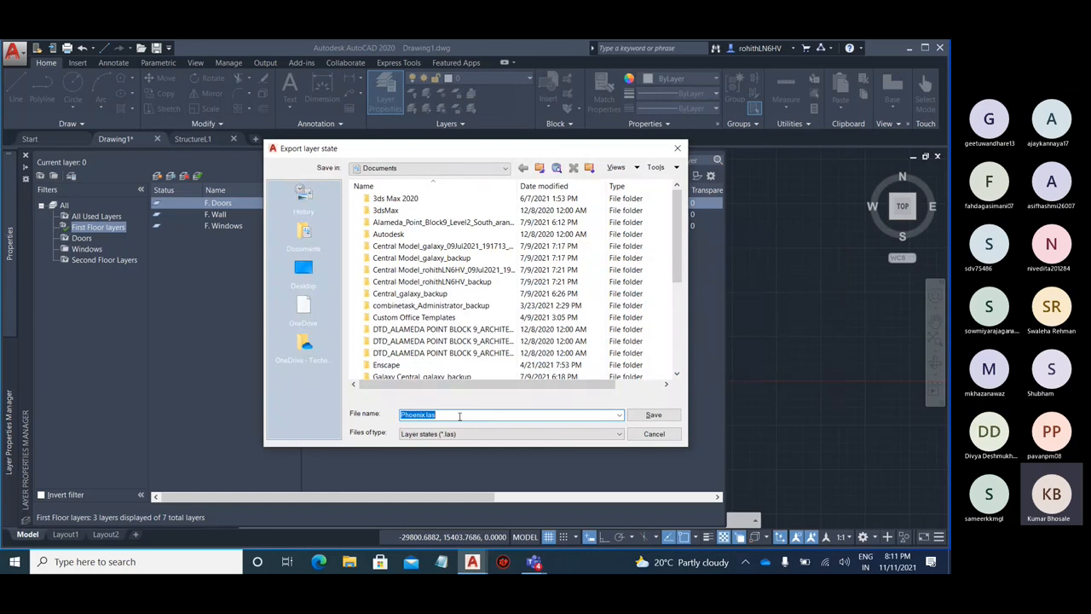
click(304, 271)
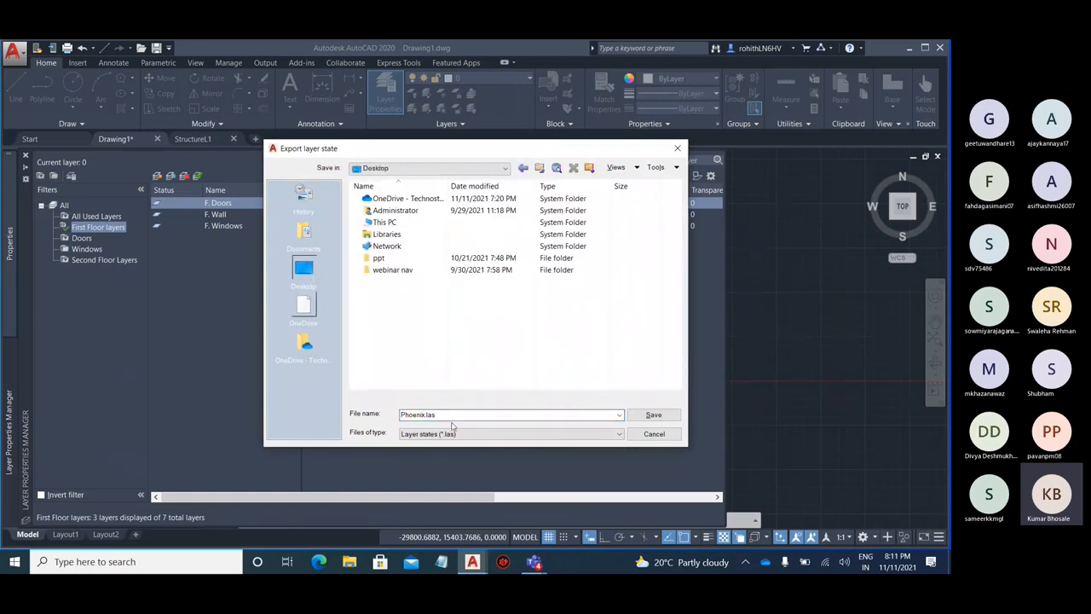
click(652, 416)
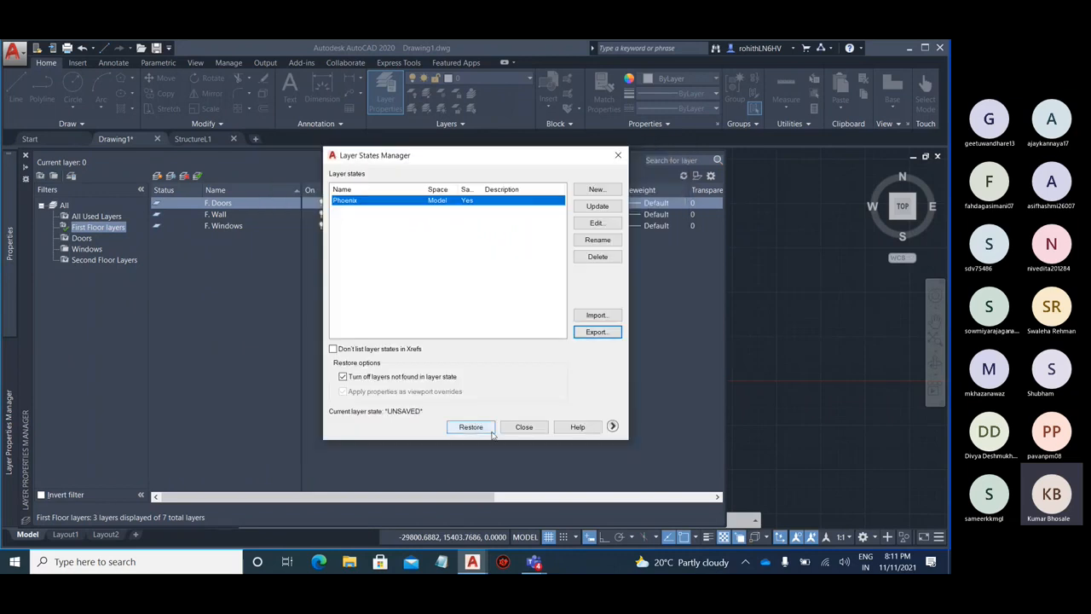
click(524, 427)
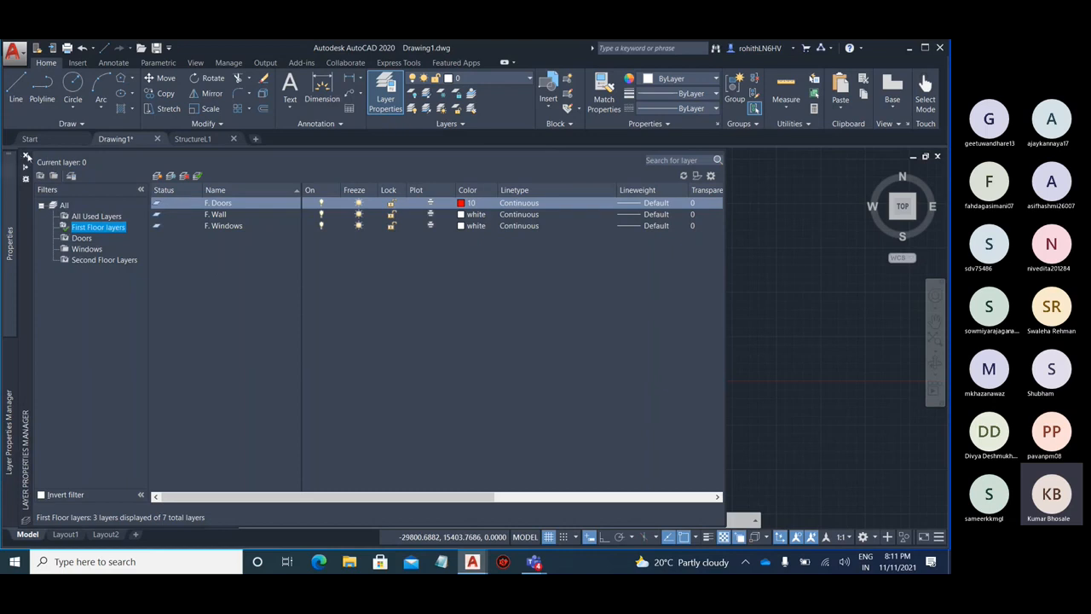
click(26, 157)
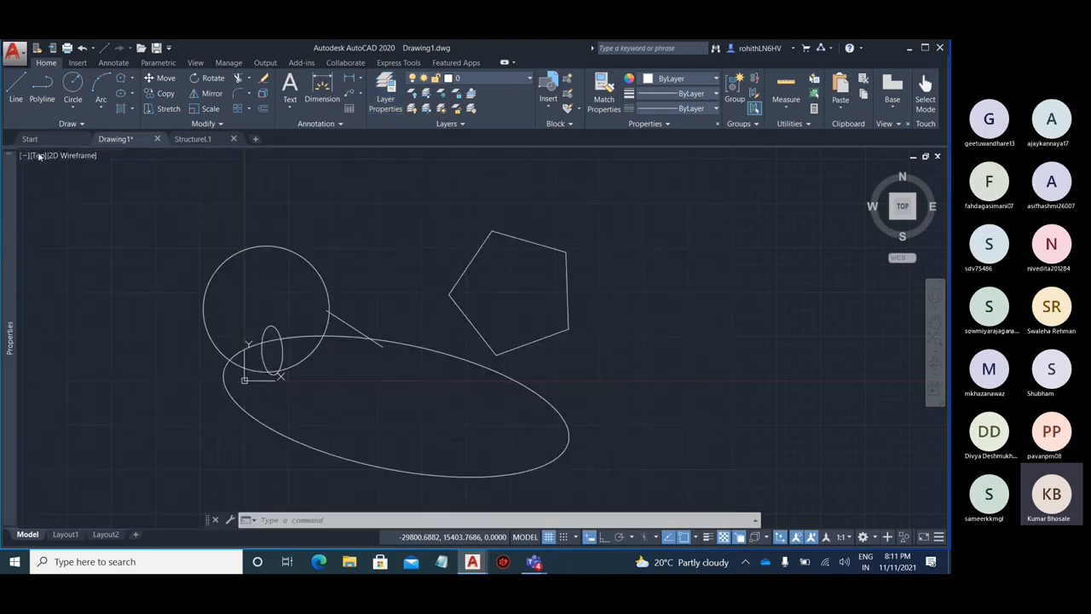
- Glance over the StructureL1 drawing, then create a new drawing and show its model space
click(203, 140)
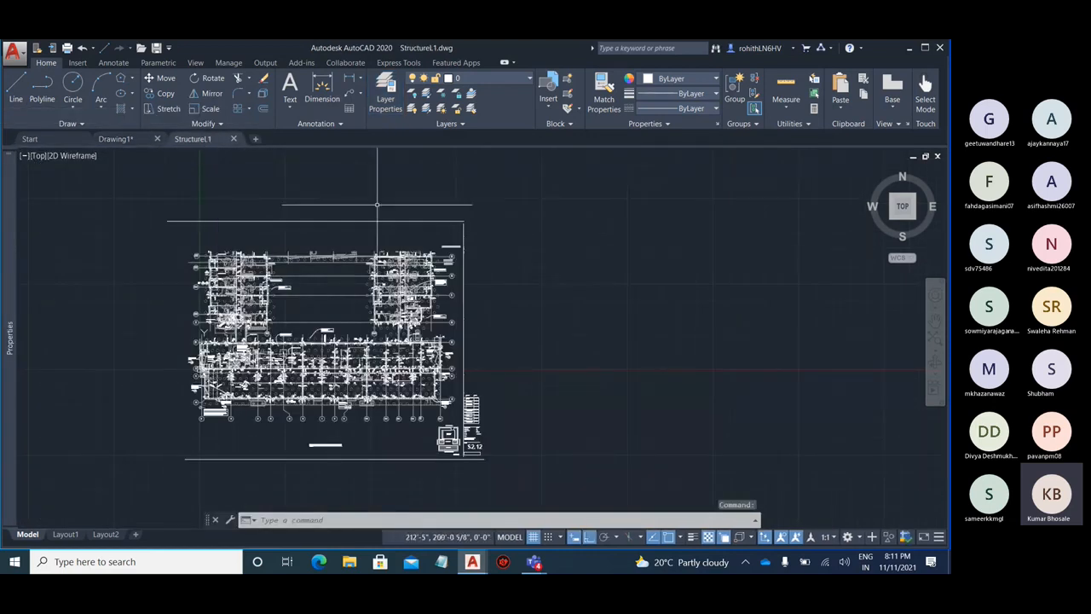
scroll(501, 245, down, 4)
scroll(411, 271, up, 4)
middle_drag(411, 271, 339, 288)
click(255, 138)
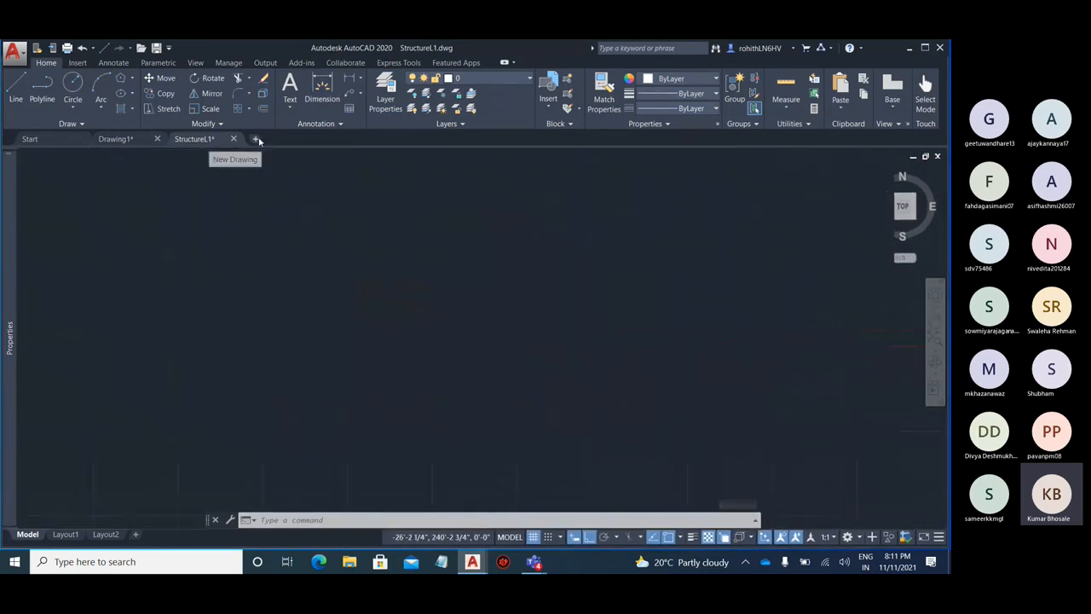
click(28, 535)
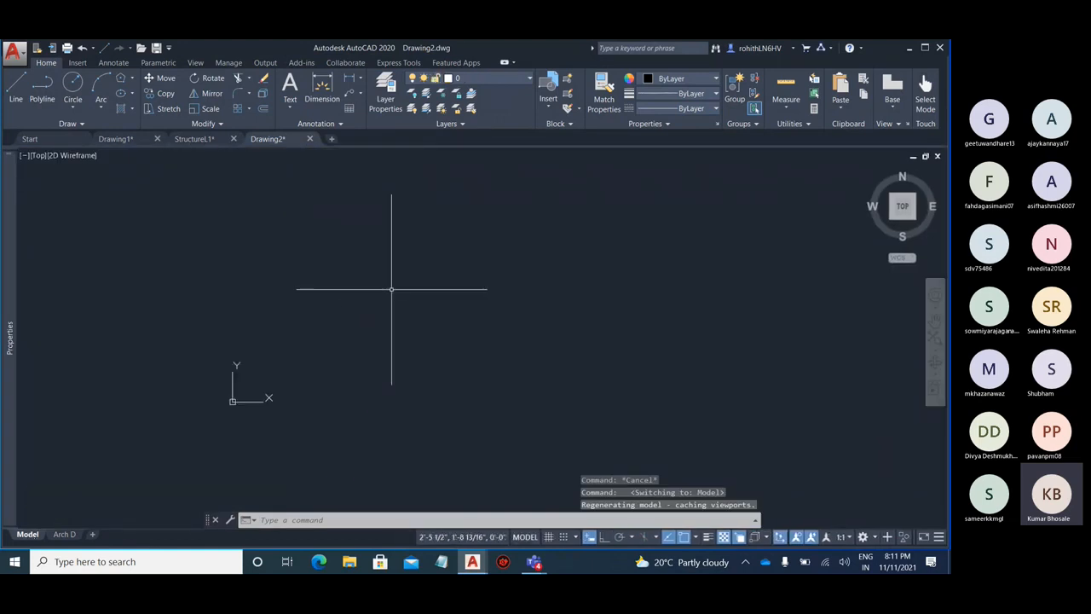
- Import the Phoenix layer state file (*.las) from the Desktop into the new drawing and restore its states
click(384, 89)
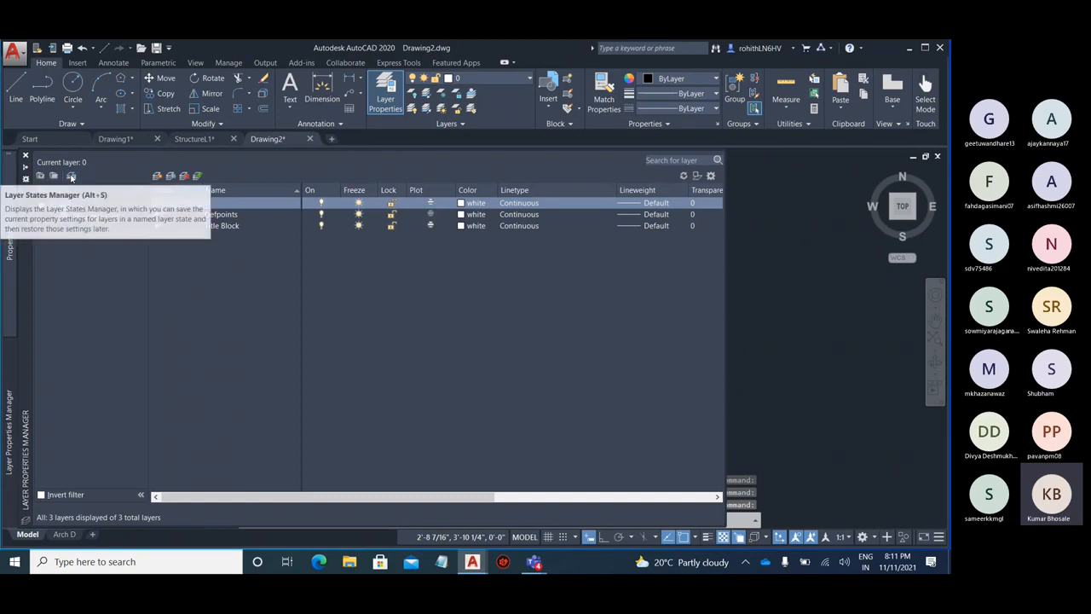
click(72, 176)
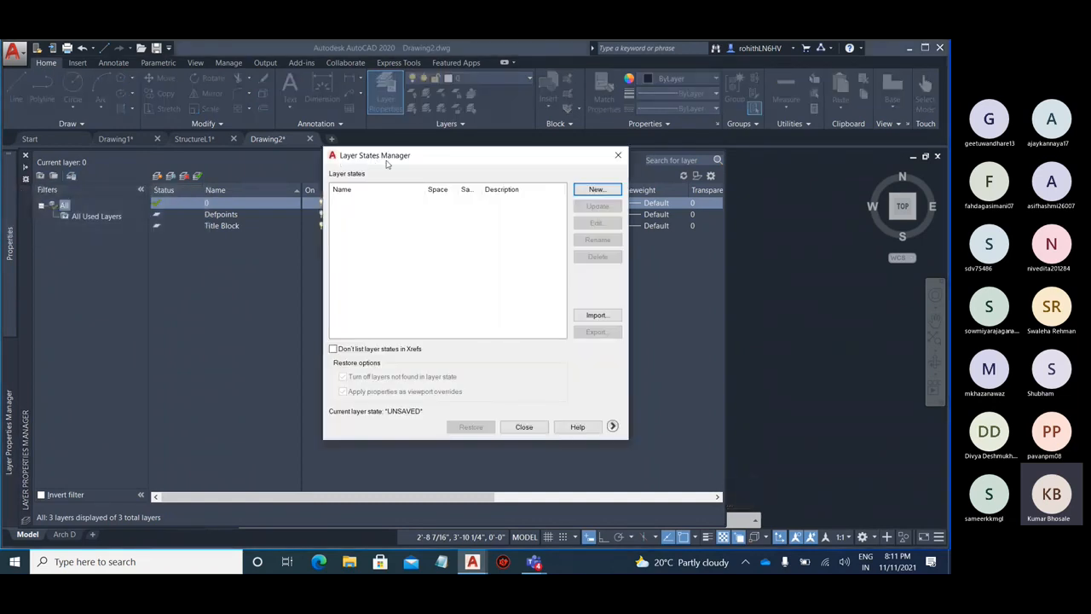
click(599, 315)
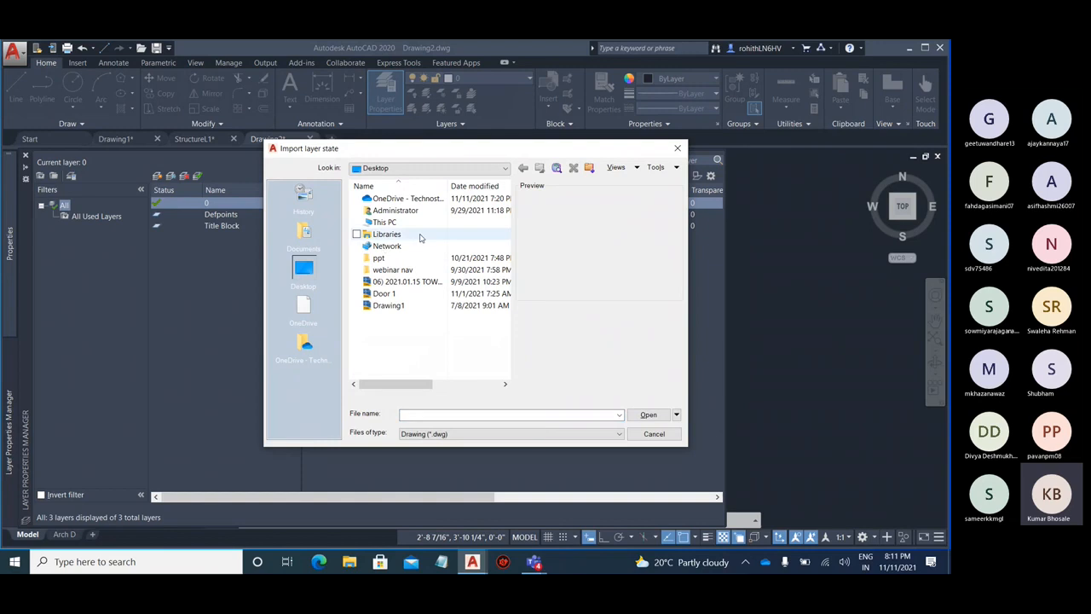
key(Tab)
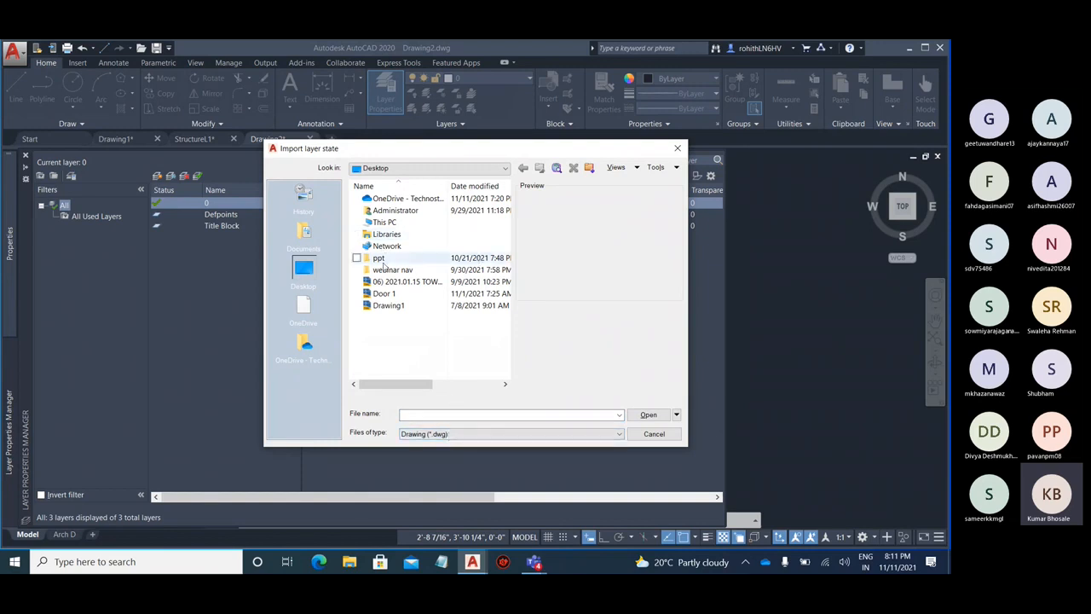
click(452, 435)
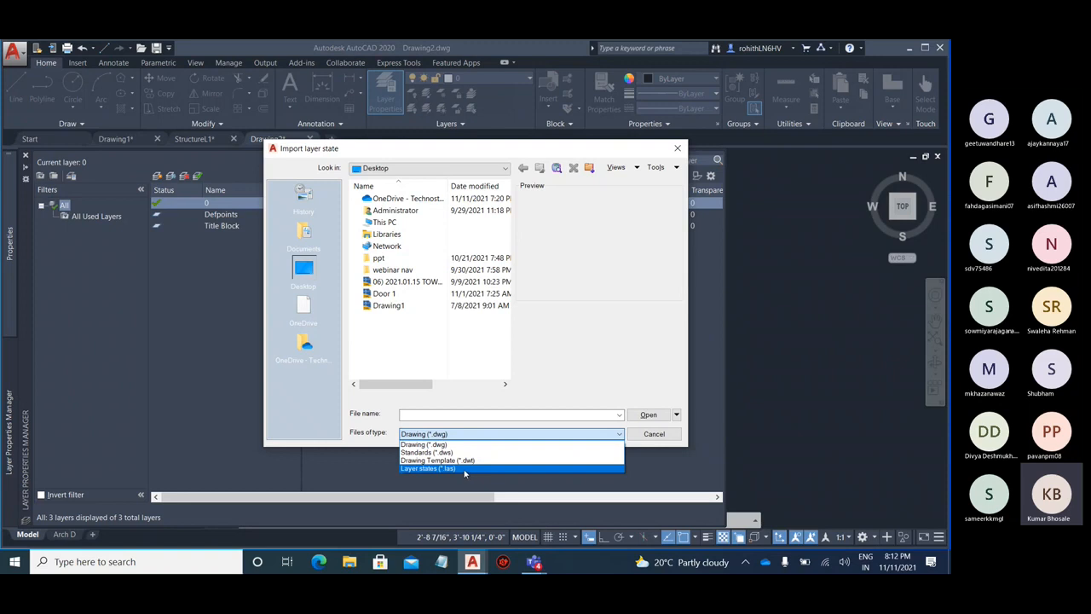
click(465, 469)
click(385, 282)
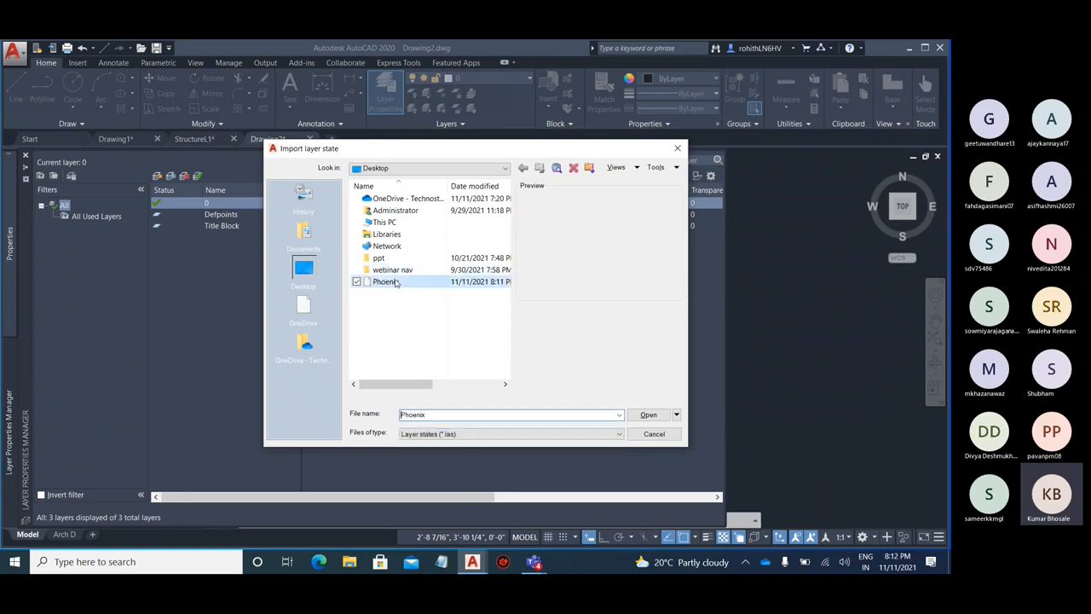
click(648, 414)
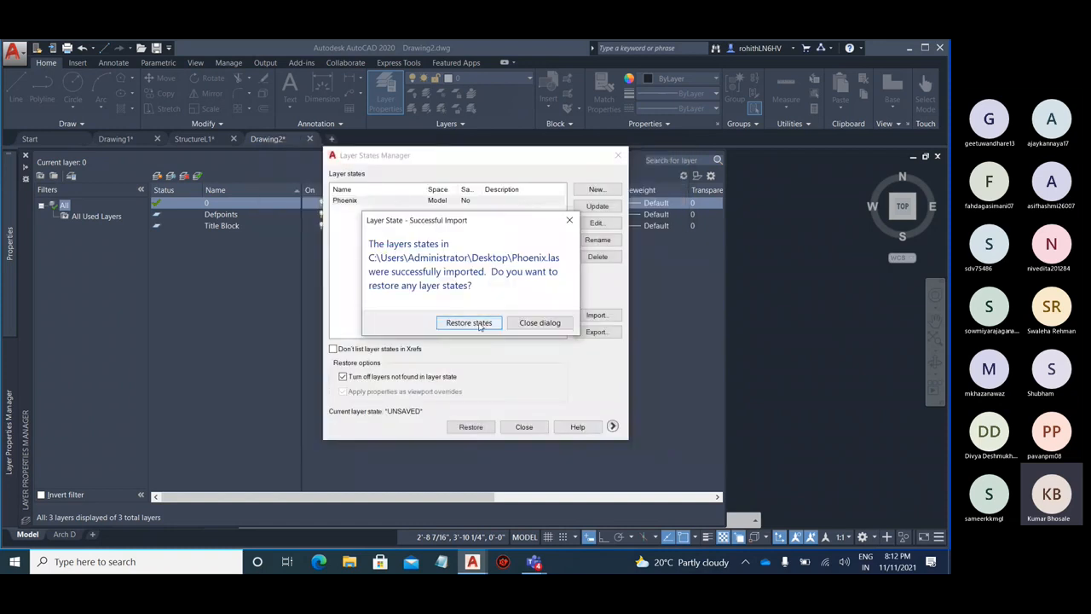
click(478, 324)
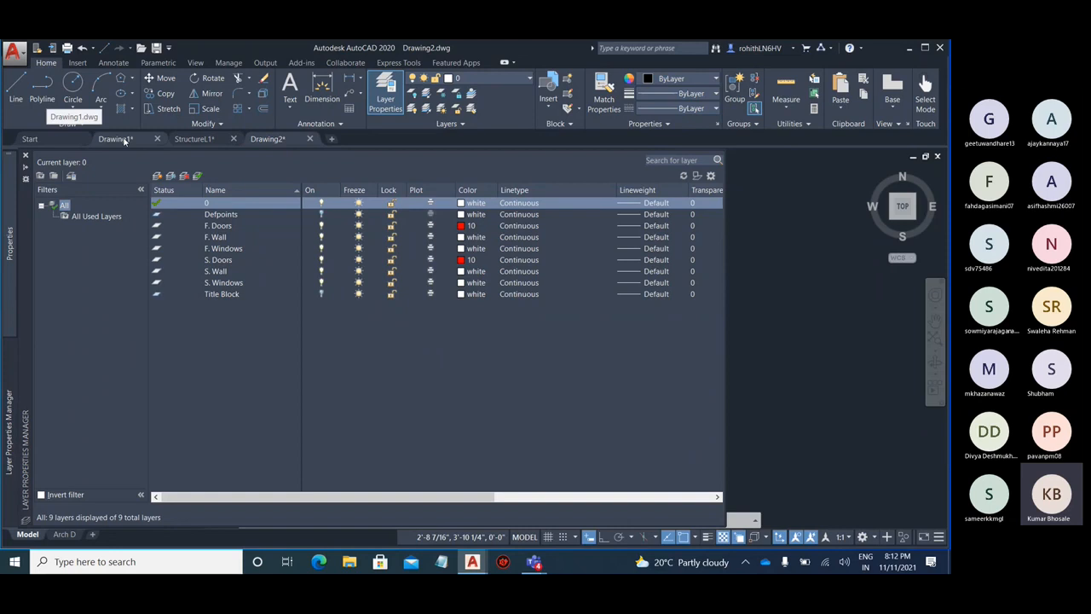
- In Drawing1, show All Used Layers and set the linetype of layer 0 to FENCELINE1
click(119, 139)
mouse_move(8, 438)
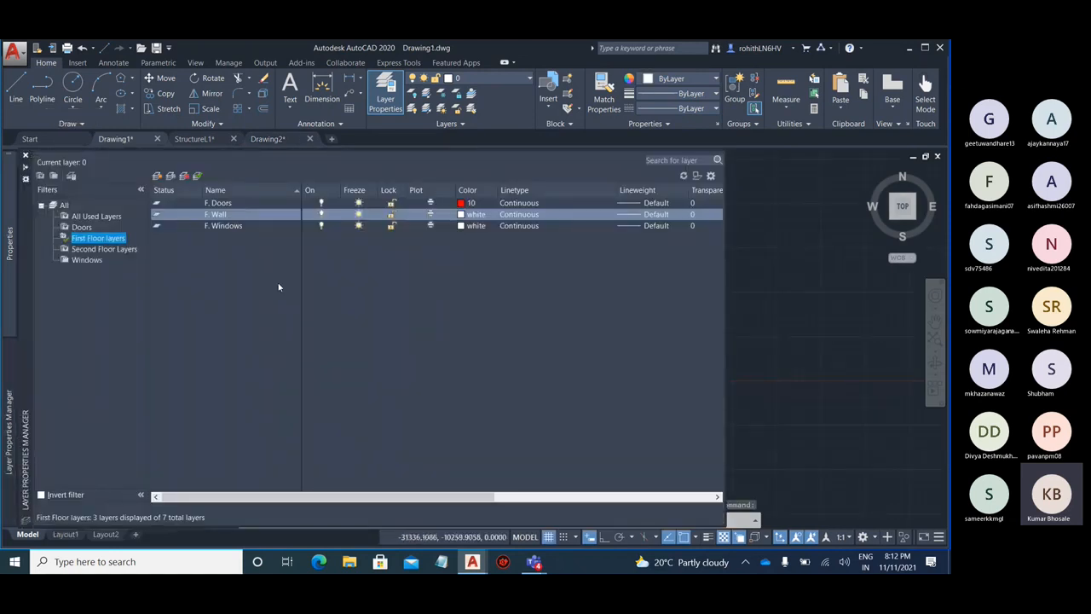
click(96, 216)
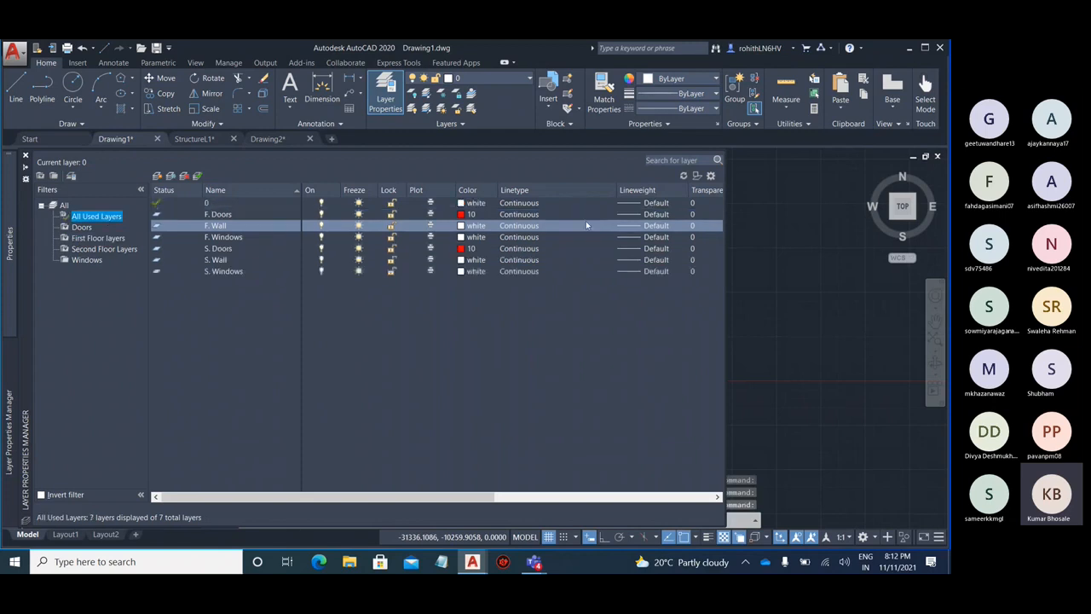
click(541, 204)
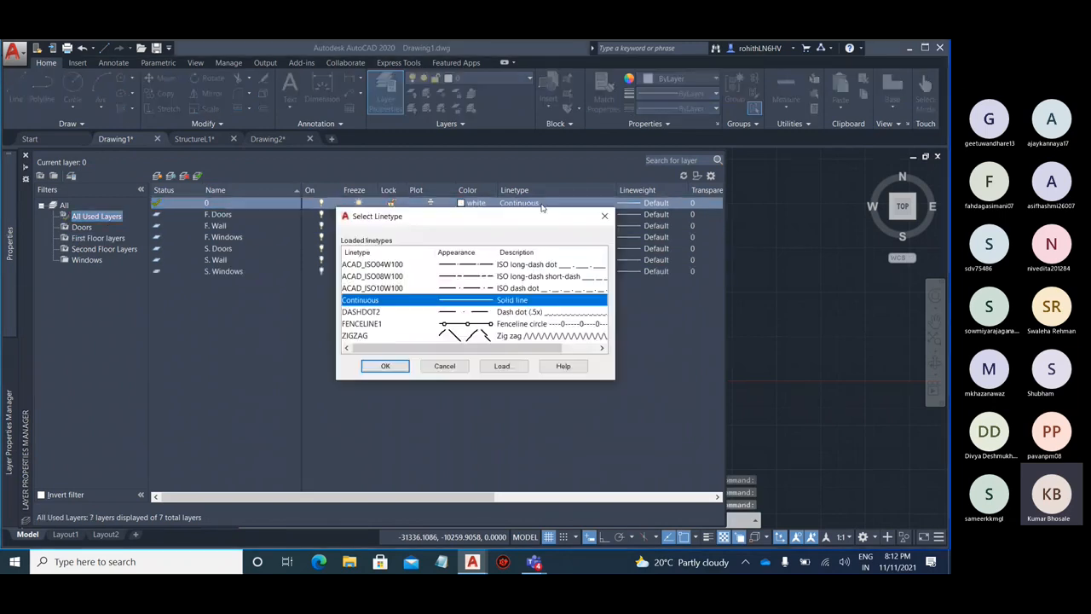
click(541, 324)
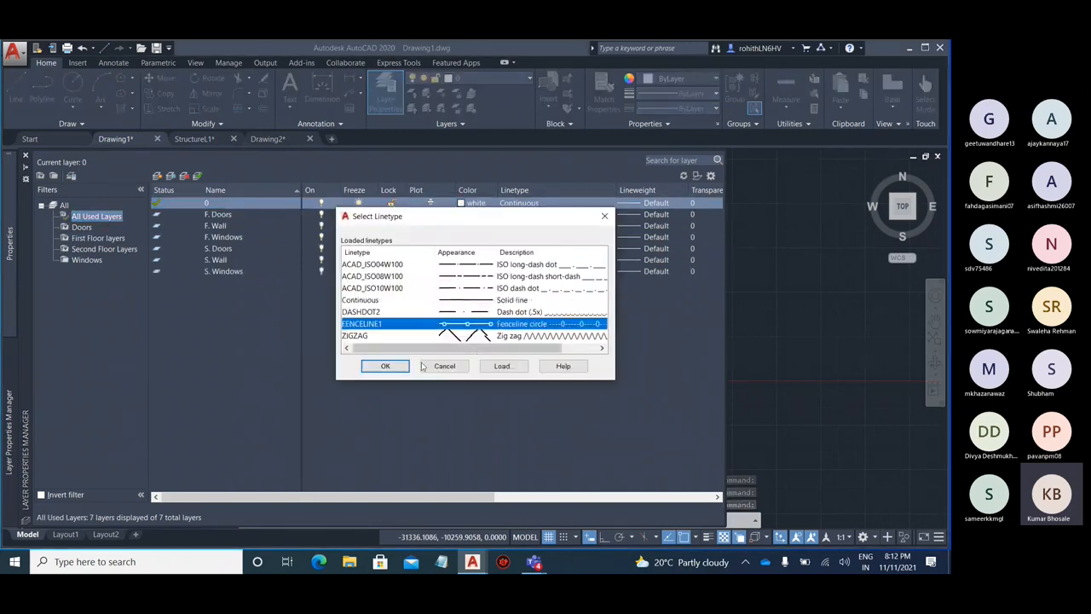
key(Return)
- Set the linetype of the F. Windows layer to DASHDOT2 and of the S. Windows layer to ZIGZAG
click(522, 238)
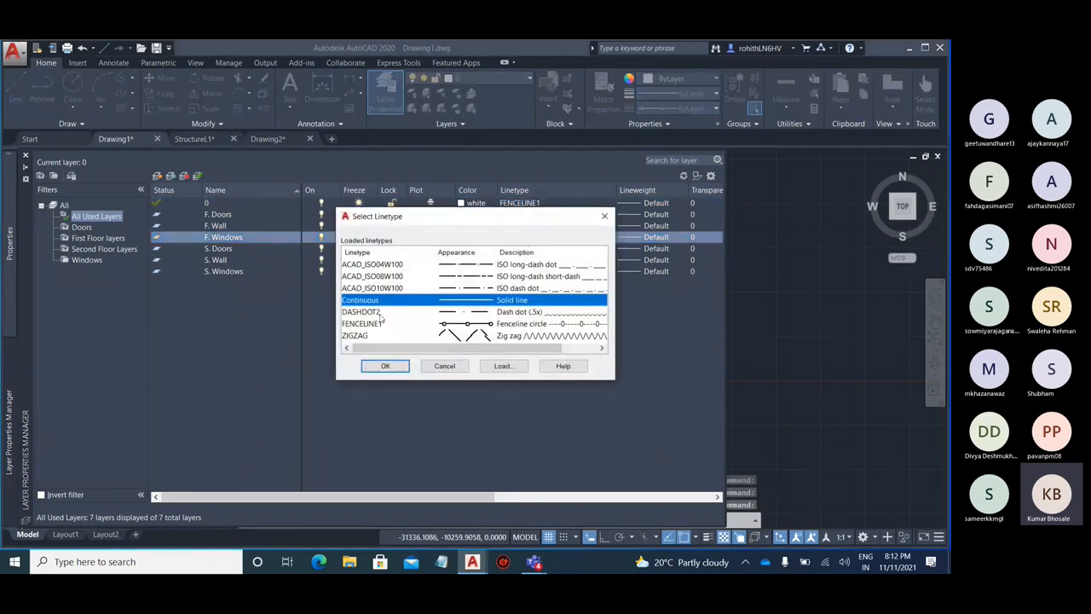
click(394, 312)
click(386, 368)
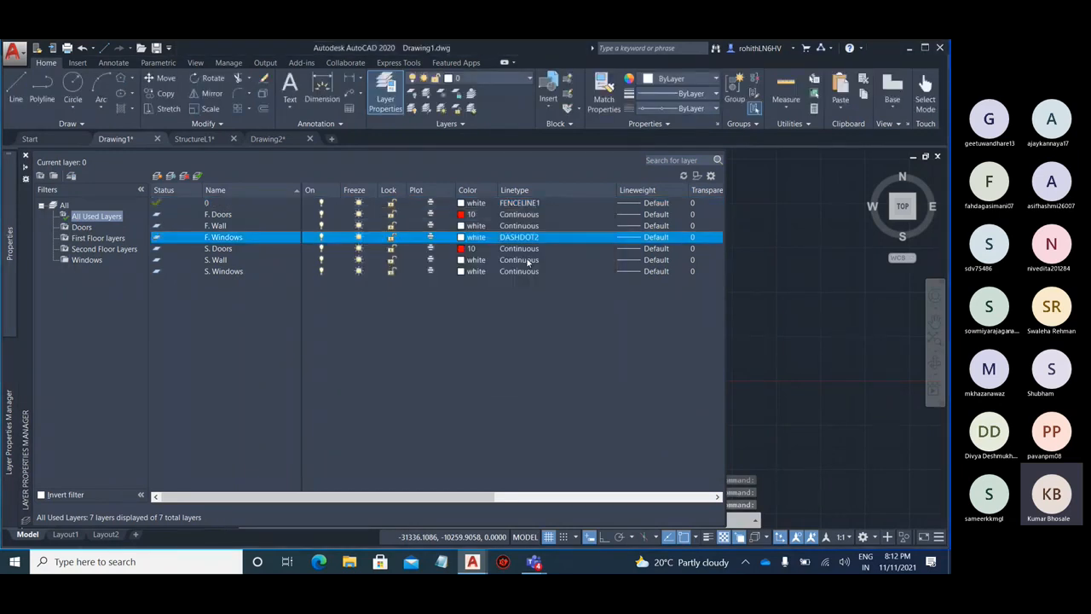
click(525, 271)
click(475, 336)
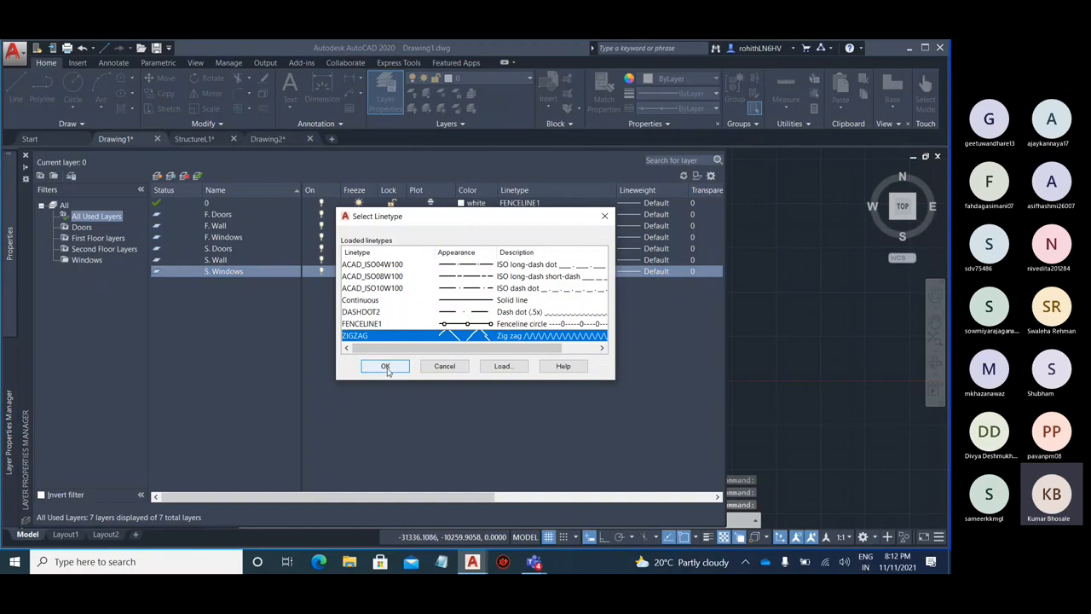
click(385, 366)
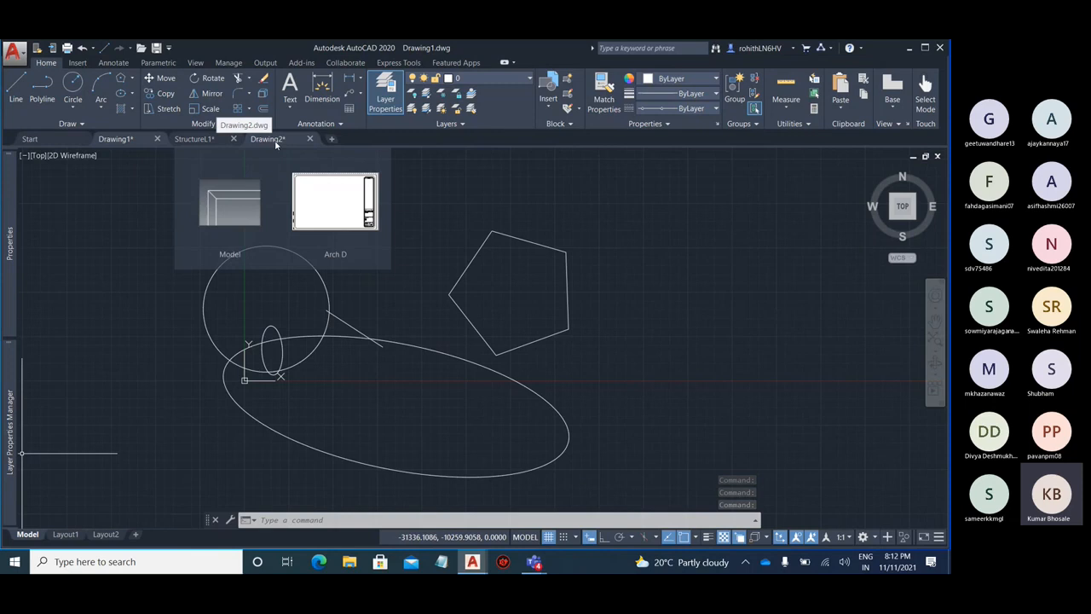
- Switch to Drawing2 and return to Drawing1
click(267, 139)
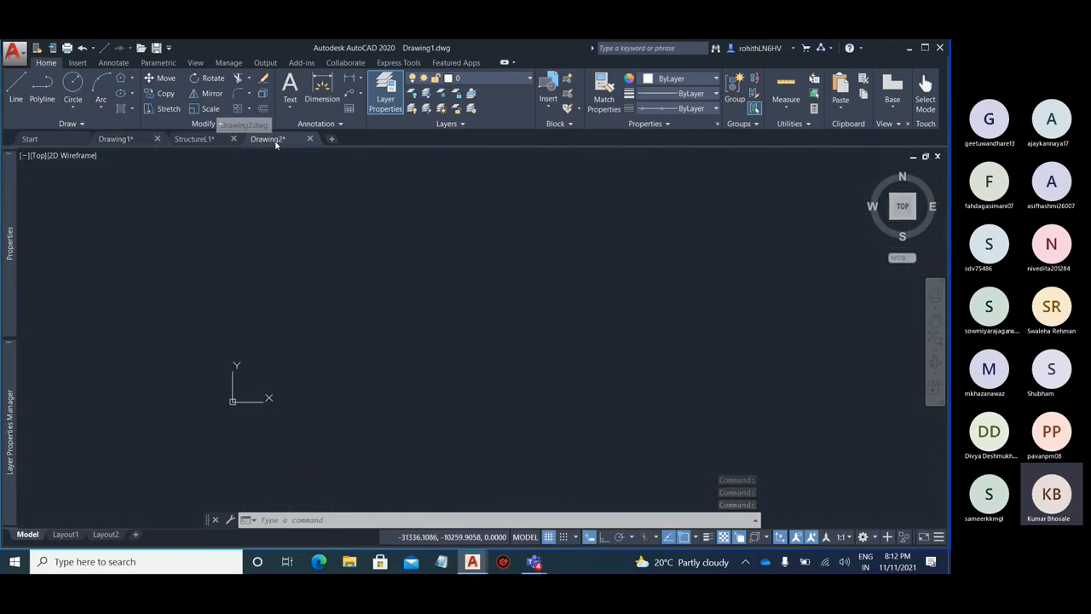
click(120, 139)
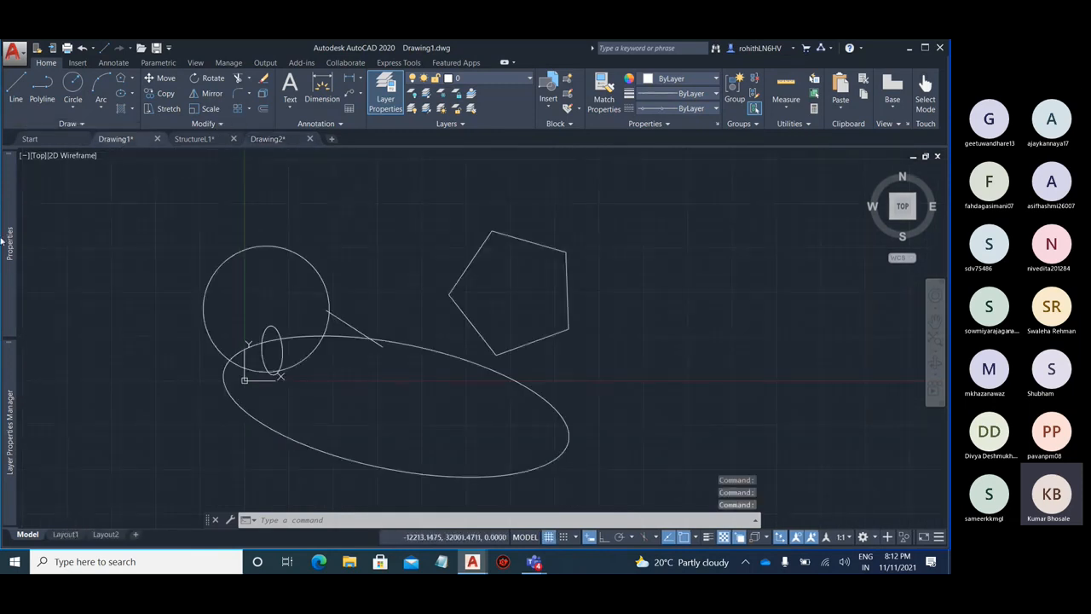
- Overwrite the Phoenix layer state with Drawing1's current layer settings
mouse_move(11, 418)
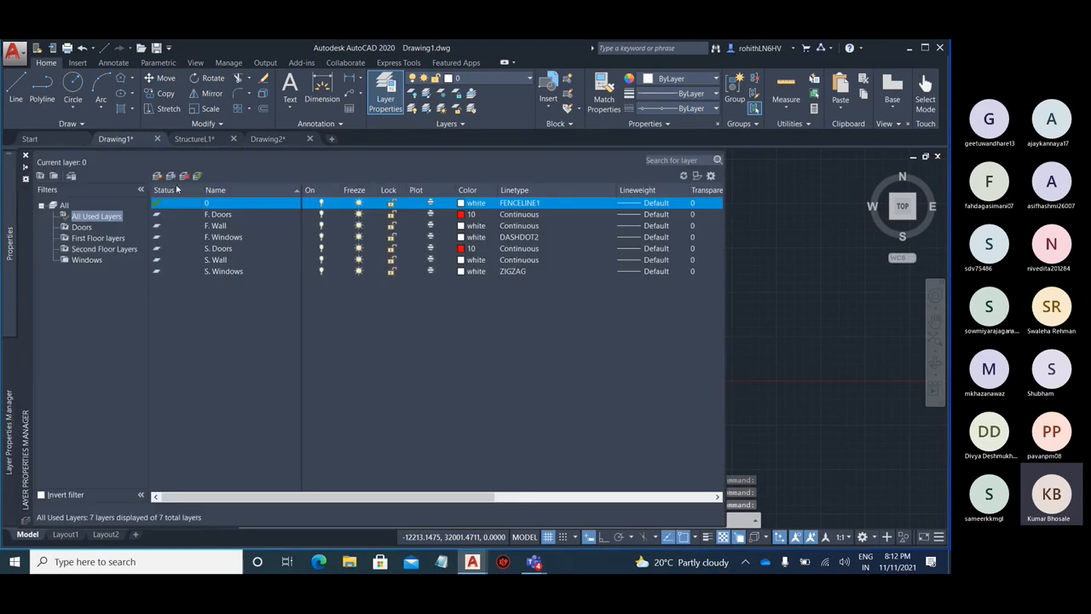
click(72, 176)
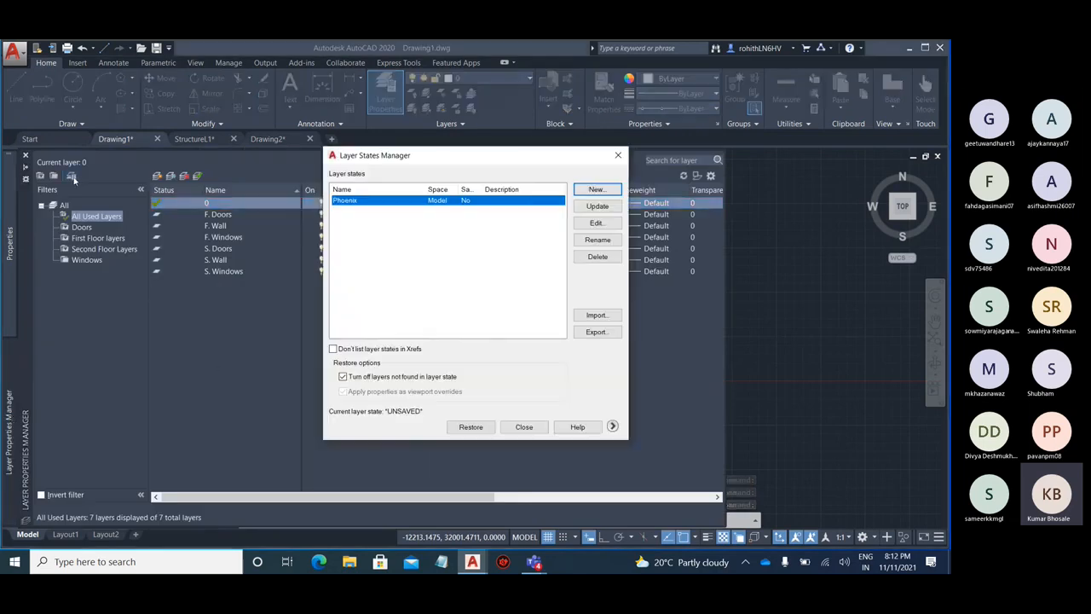
click(595, 331)
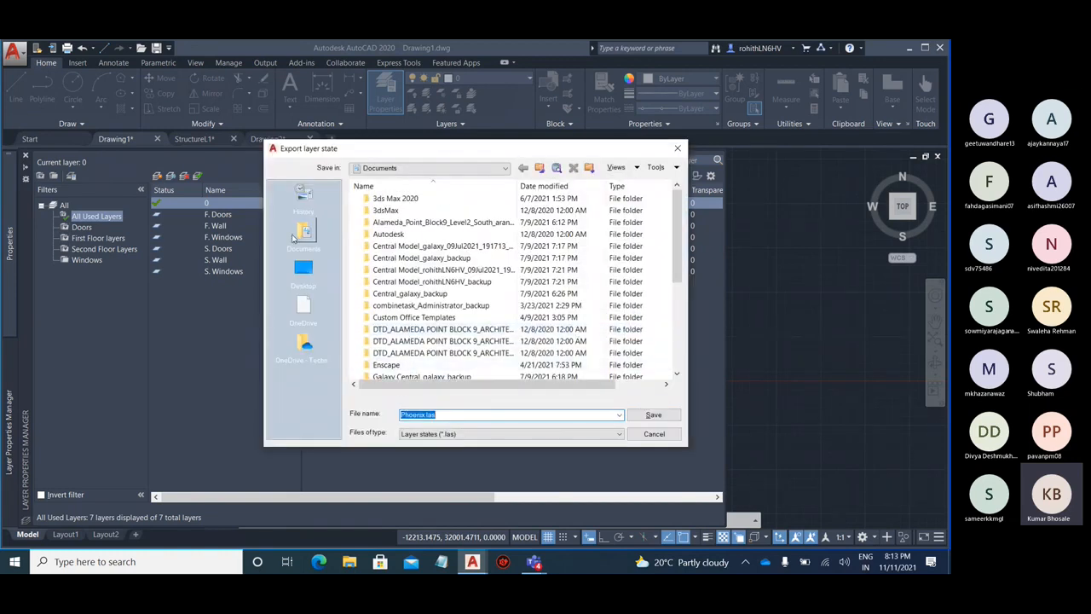
click(674, 149)
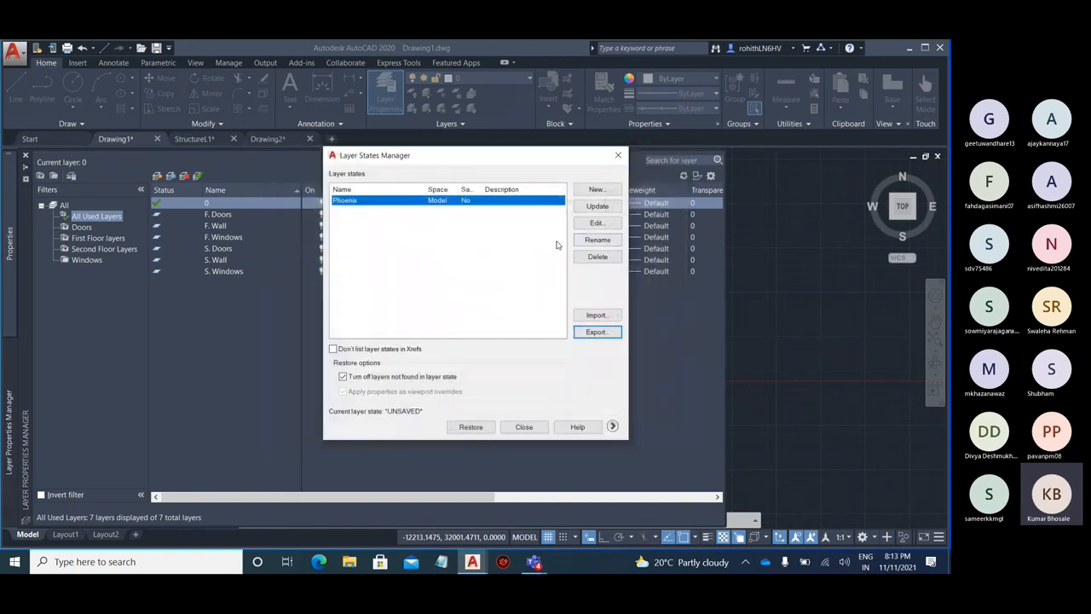
click(596, 206)
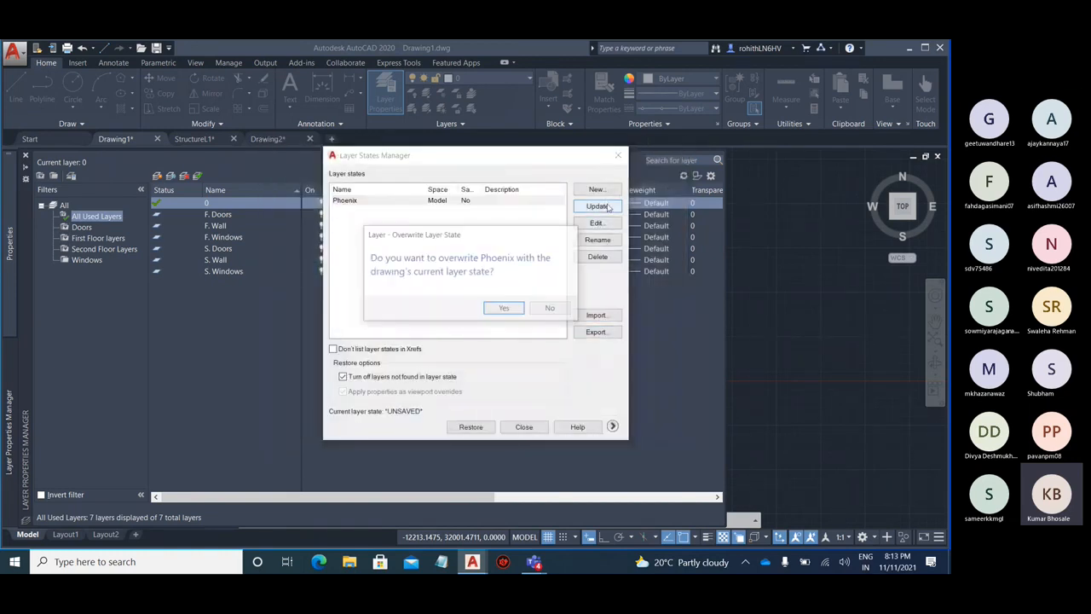
click(507, 309)
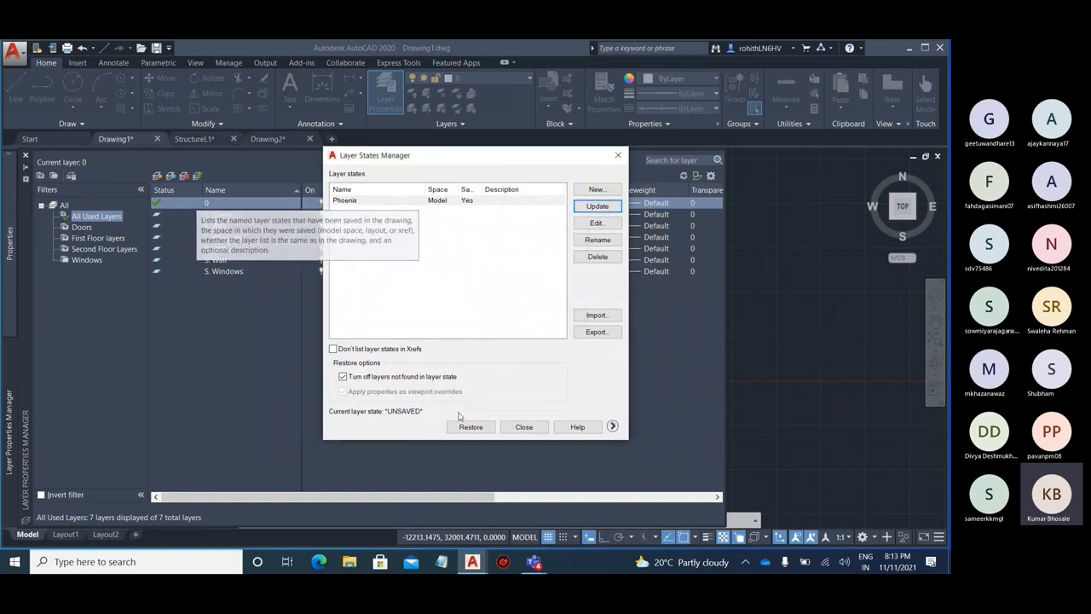
- Export the Phoenix layer state to the Desktop, replacing the existing Phoenix.las, and close the Layer States Manager
click(597, 332)
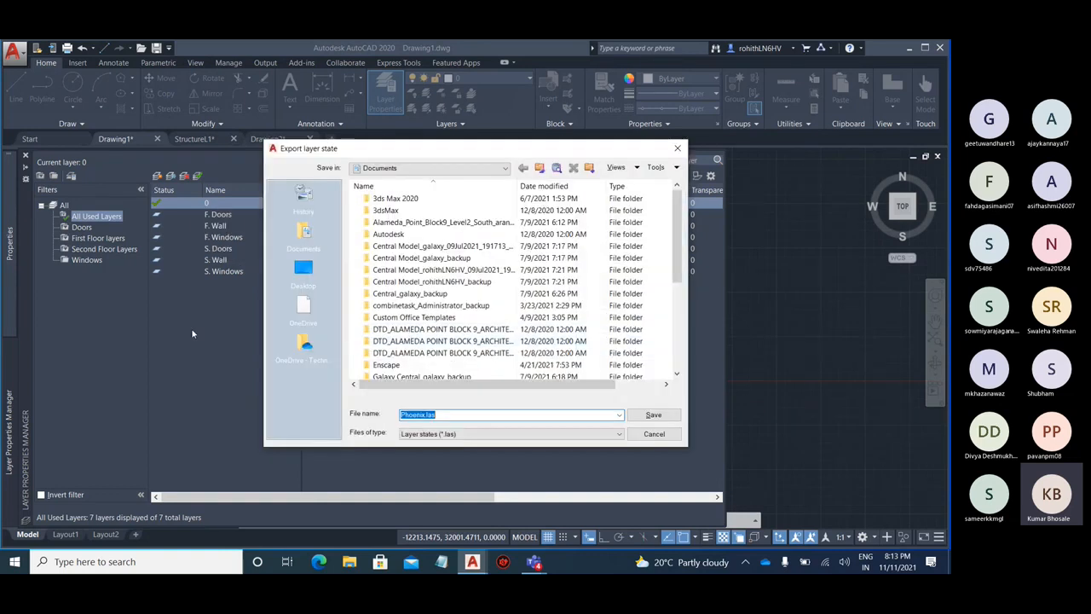
click(303, 268)
click(400, 282)
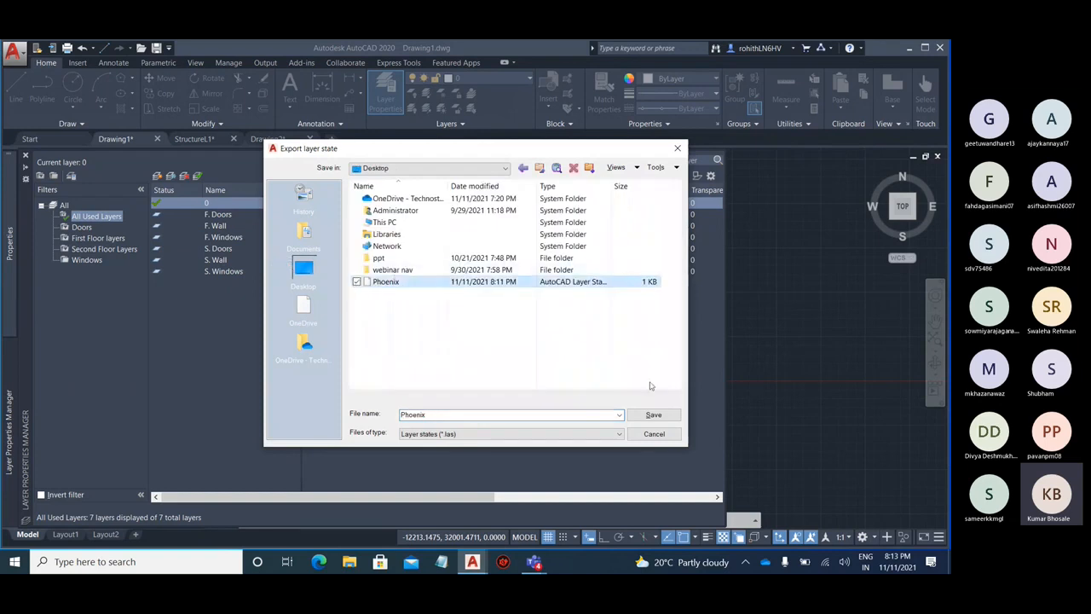
click(654, 415)
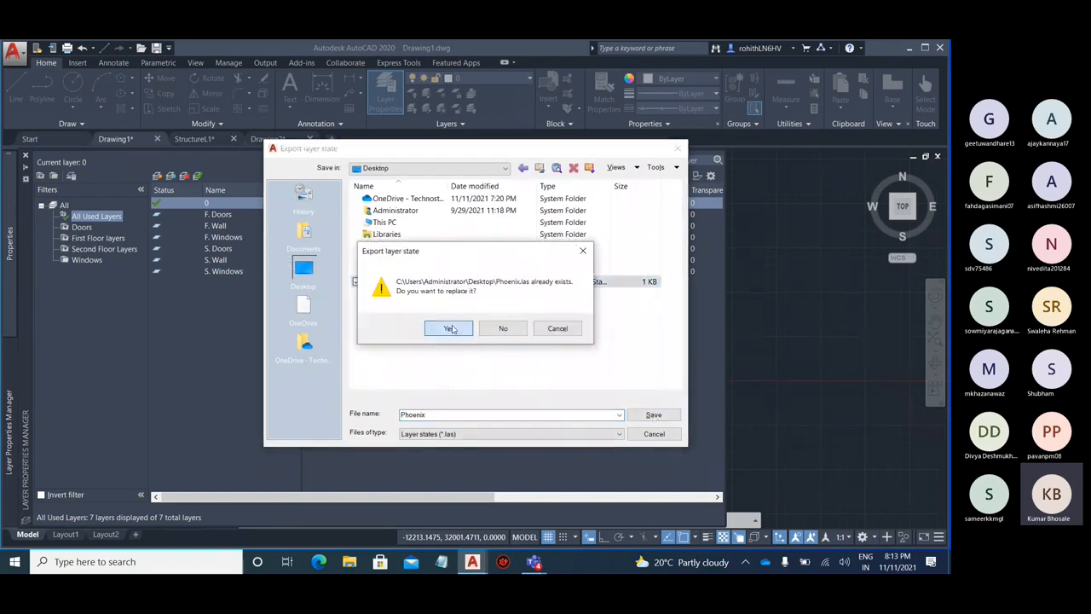
click(450, 329)
click(524, 427)
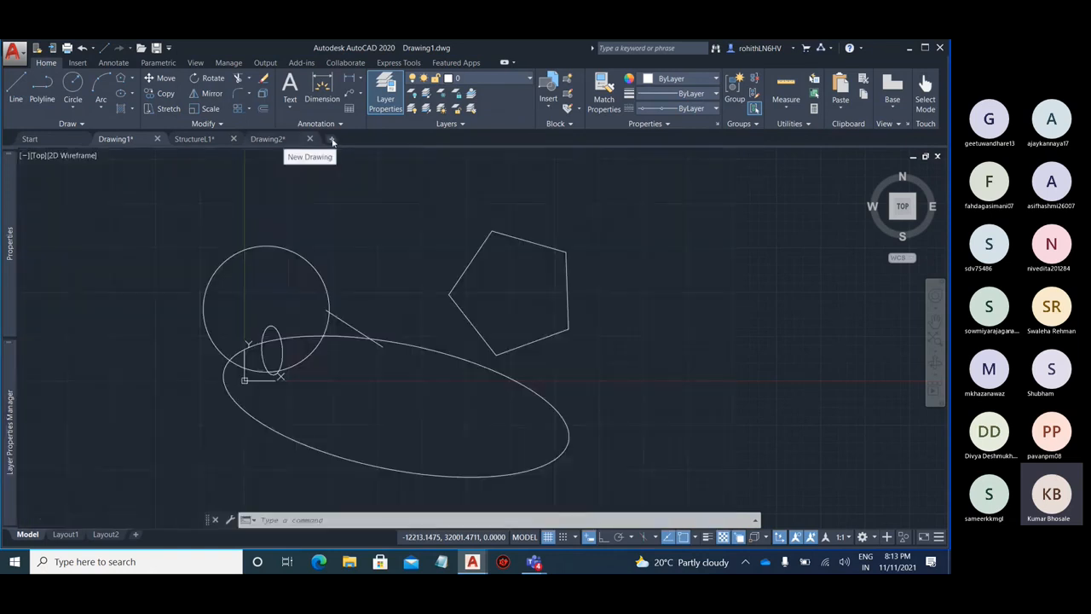
- In the model space of a new drawing, import the Phoenix layer state file (*.las) from the Desktop and restore its states
click(333, 141)
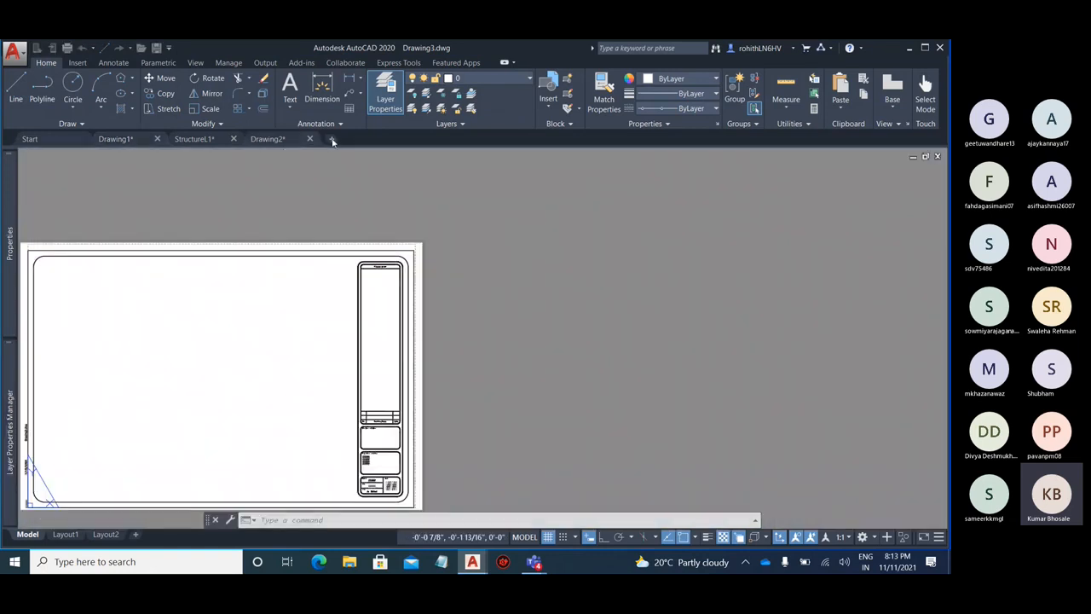
click(26, 533)
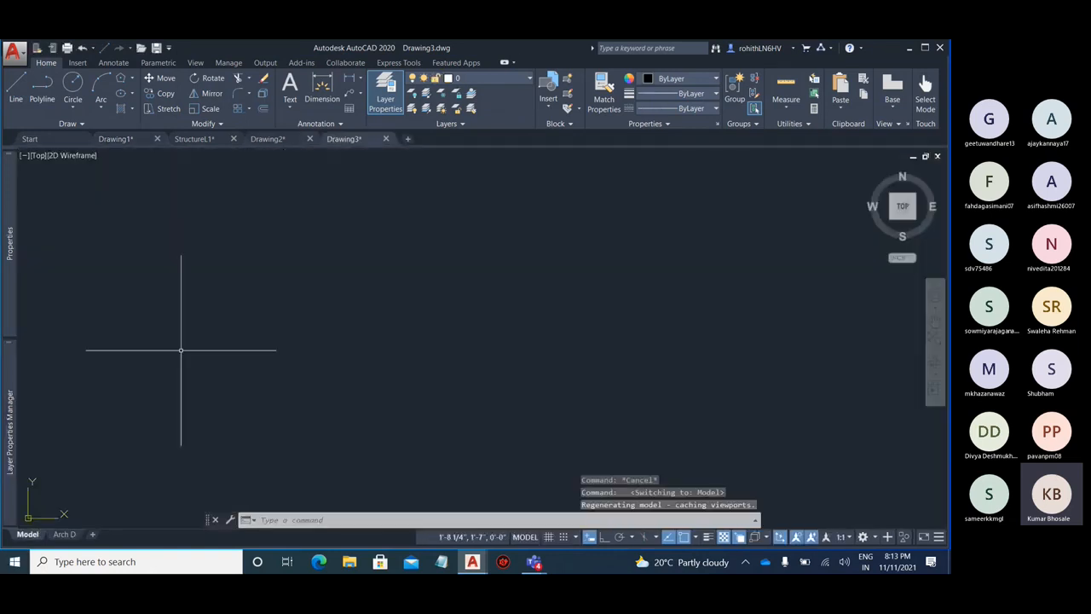
mouse_move(10, 430)
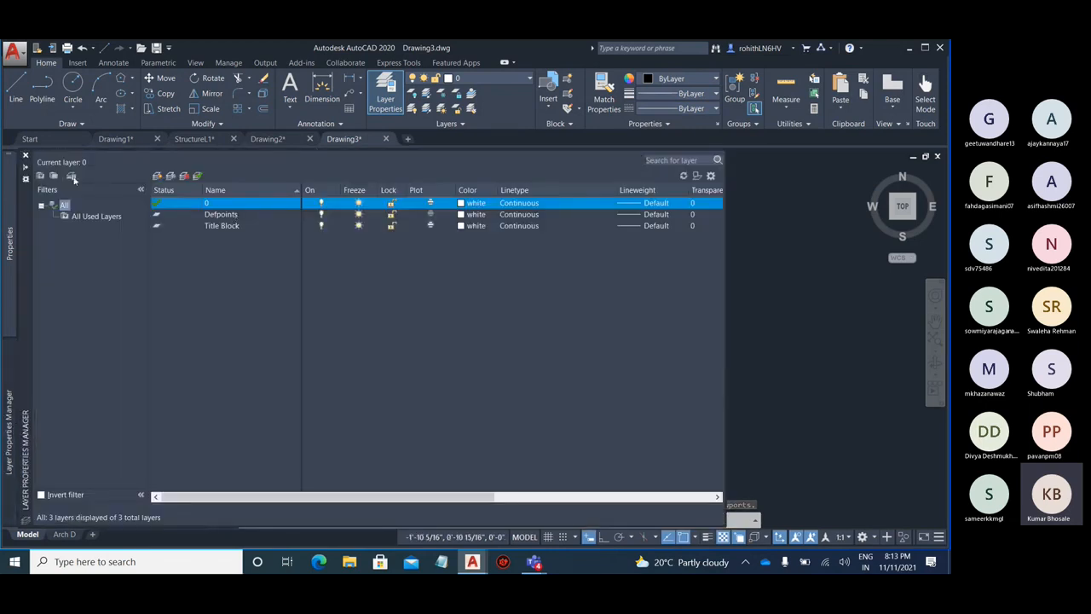
click(72, 176)
click(594, 315)
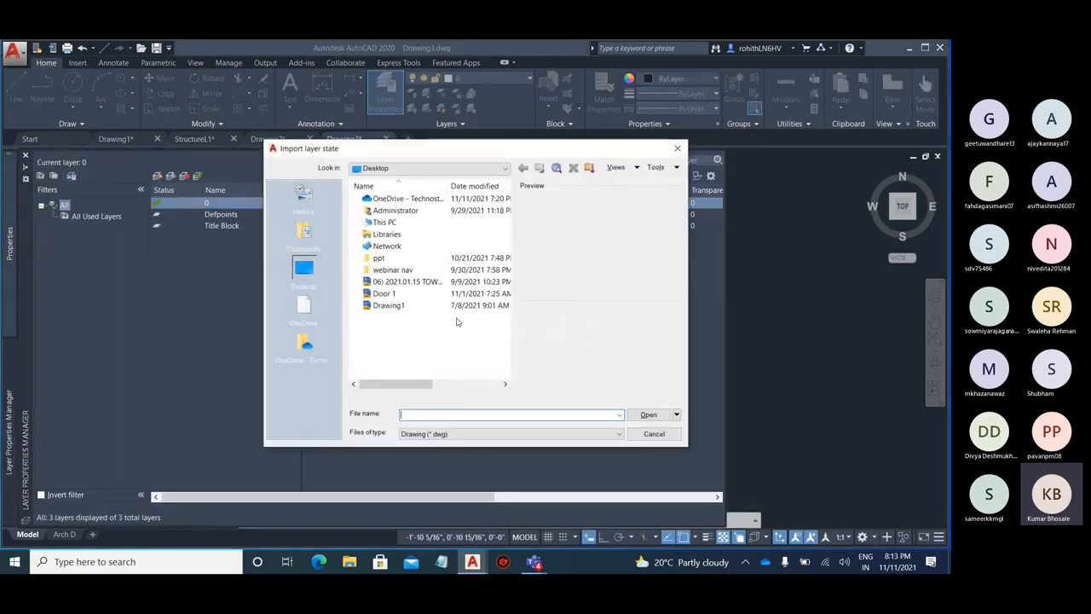
click(439, 433)
click(436, 475)
click(385, 281)
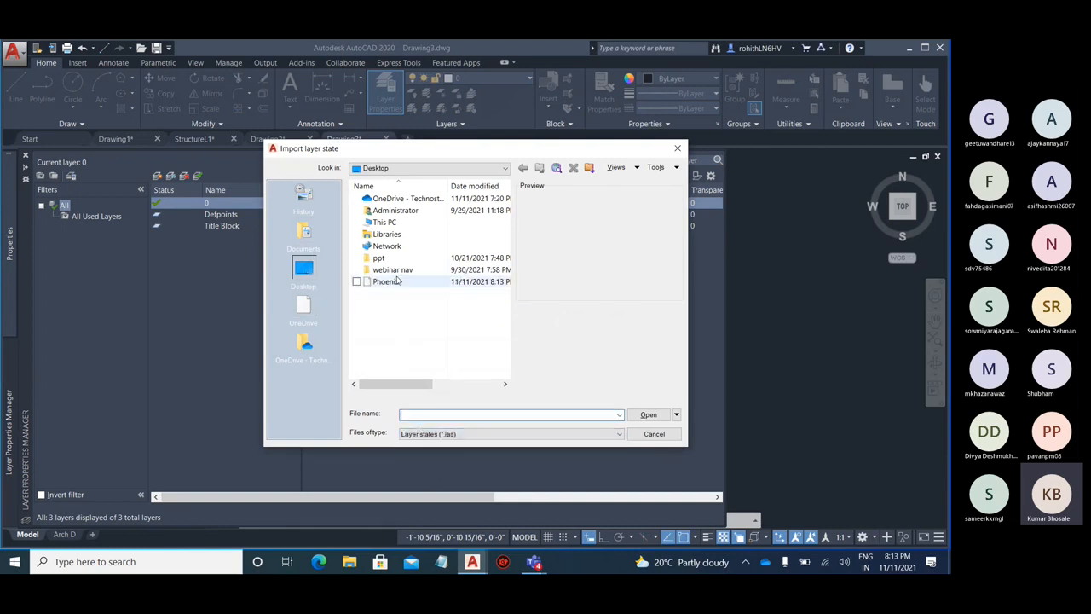
click(648, 415)
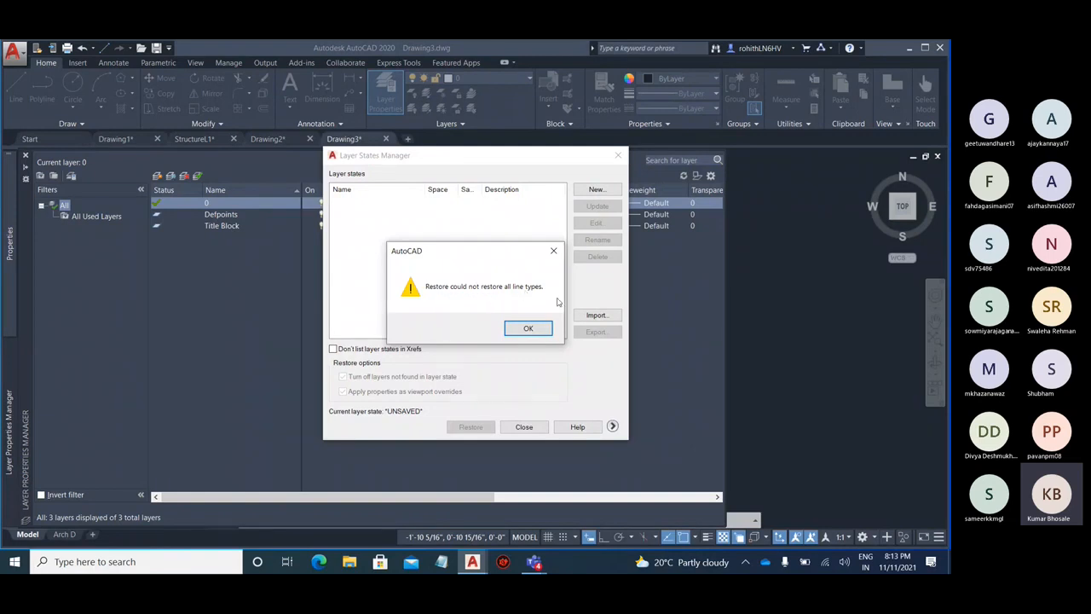
click(528, 328)
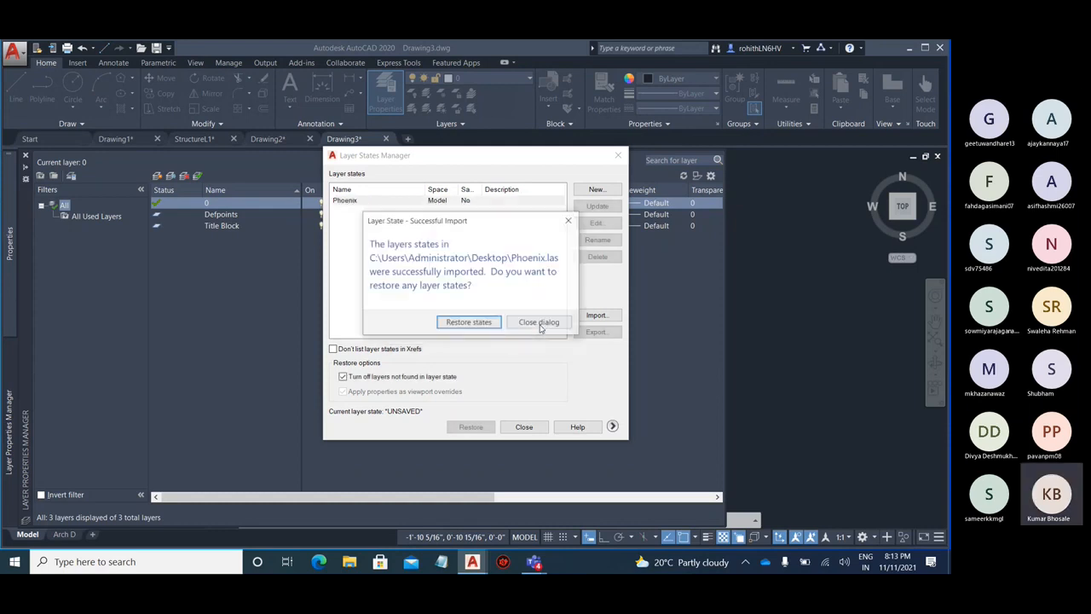
click(469, 323)
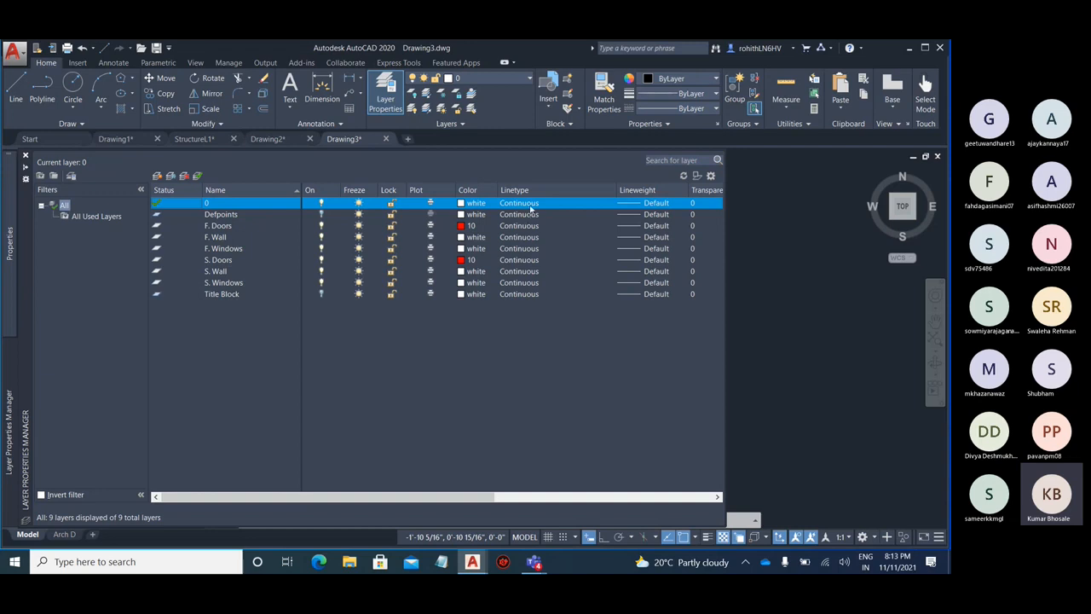
- Load all available linetypes from acad.lin, from ACAD_ISO02W100 through ZIGZAG, into Drawing3
click(530, 208)
click(501, 368)
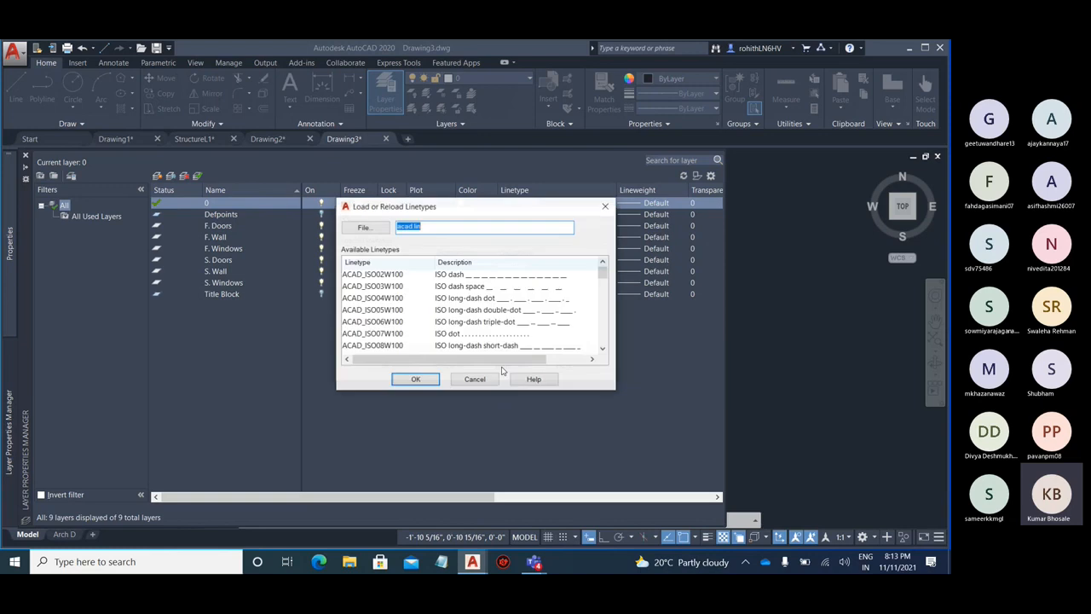
click(481, 274)
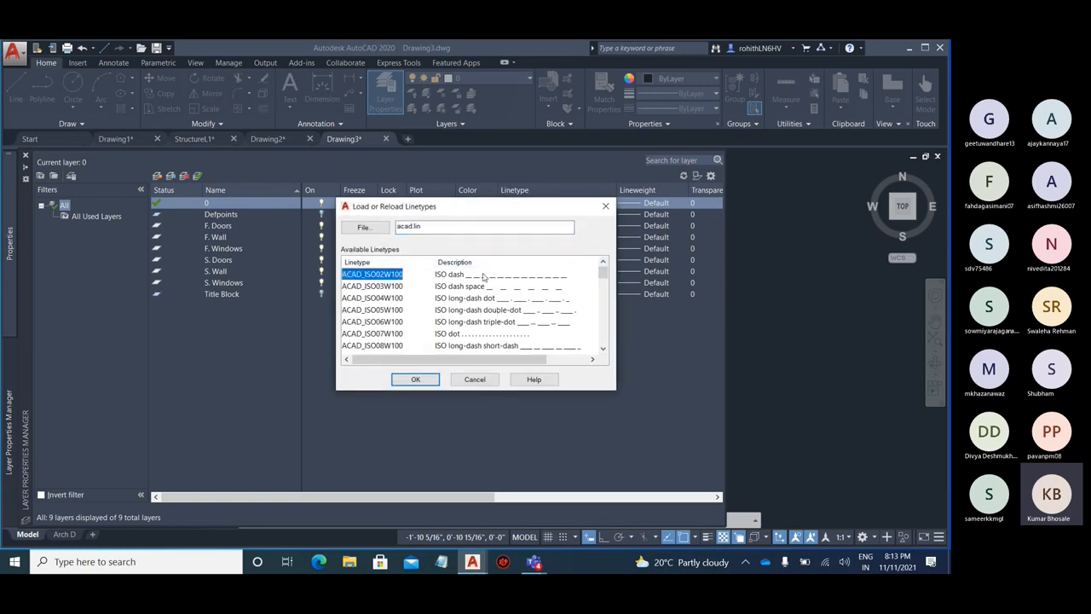
scroll(483, 275, down, 13)
shift+click(415, 346)
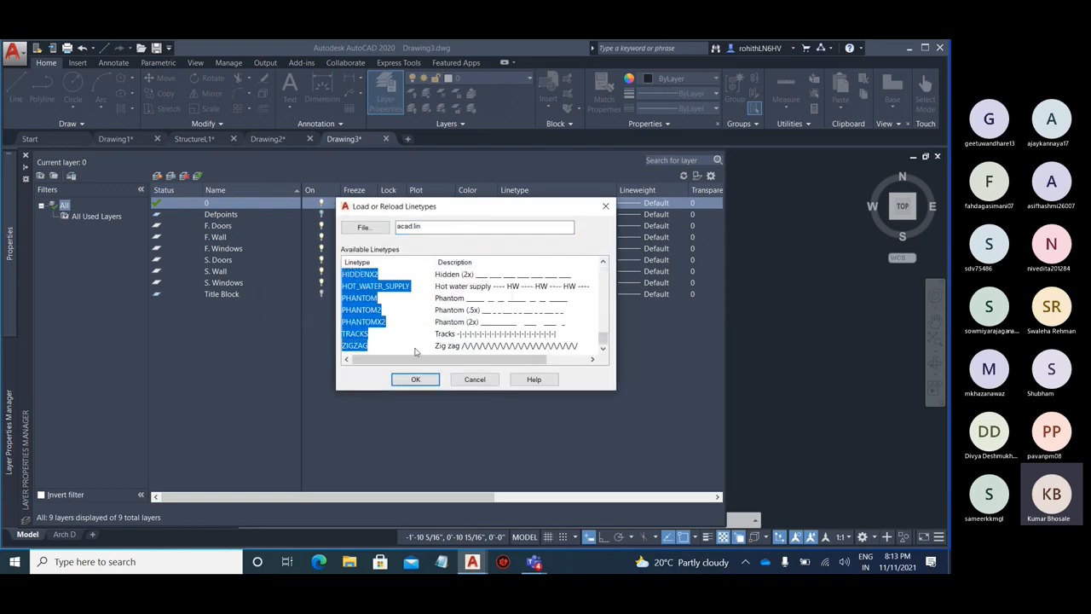
click(416, 380)
scroll(508, 273, up, 10)
click(386, 366)
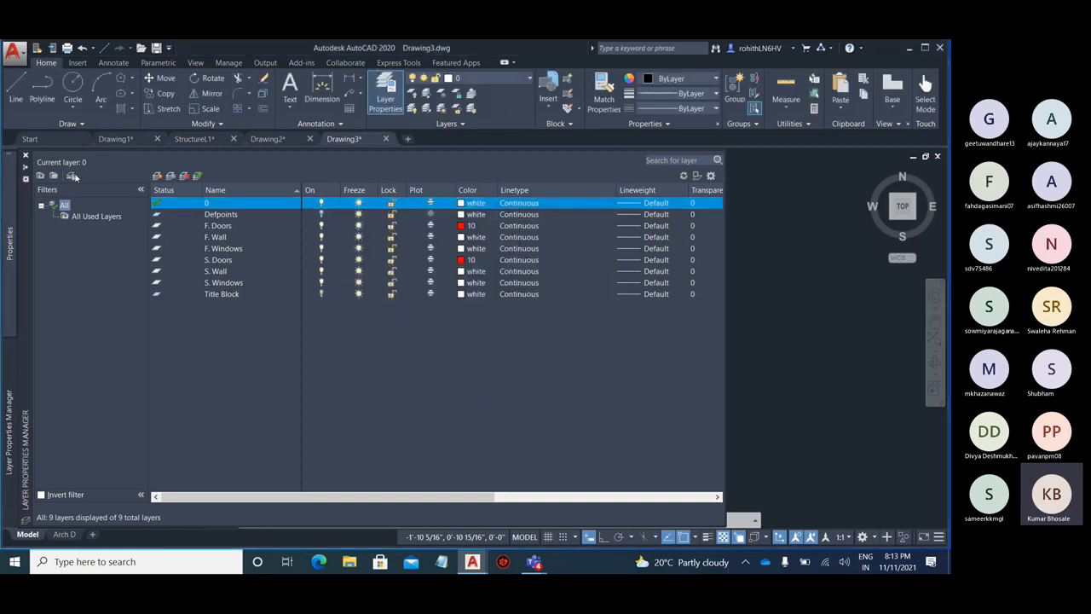
- Import Phoenix.las from the Desktop again, replacing the existing Phoenix layer state in Drawing3
click(73, 176)
click(597, 317)
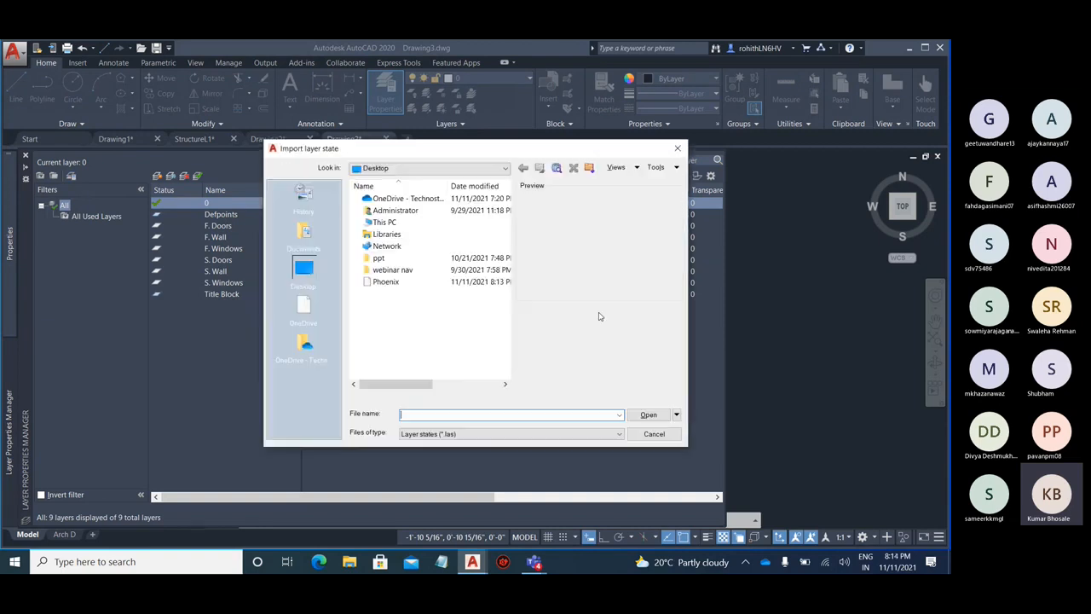
click(401, 282)
click(648, 415)
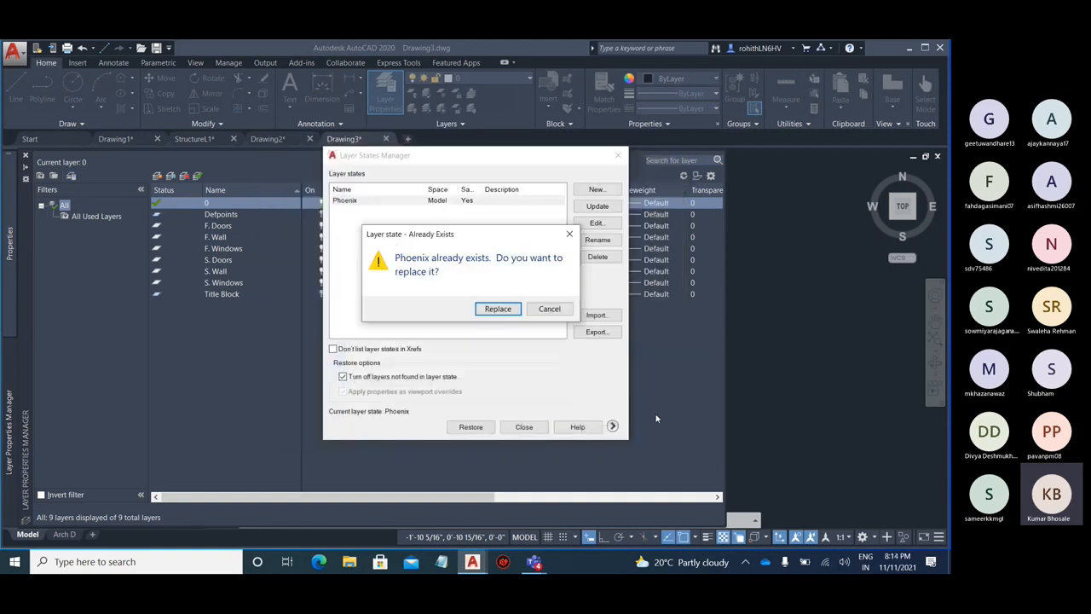
click(500, 310)
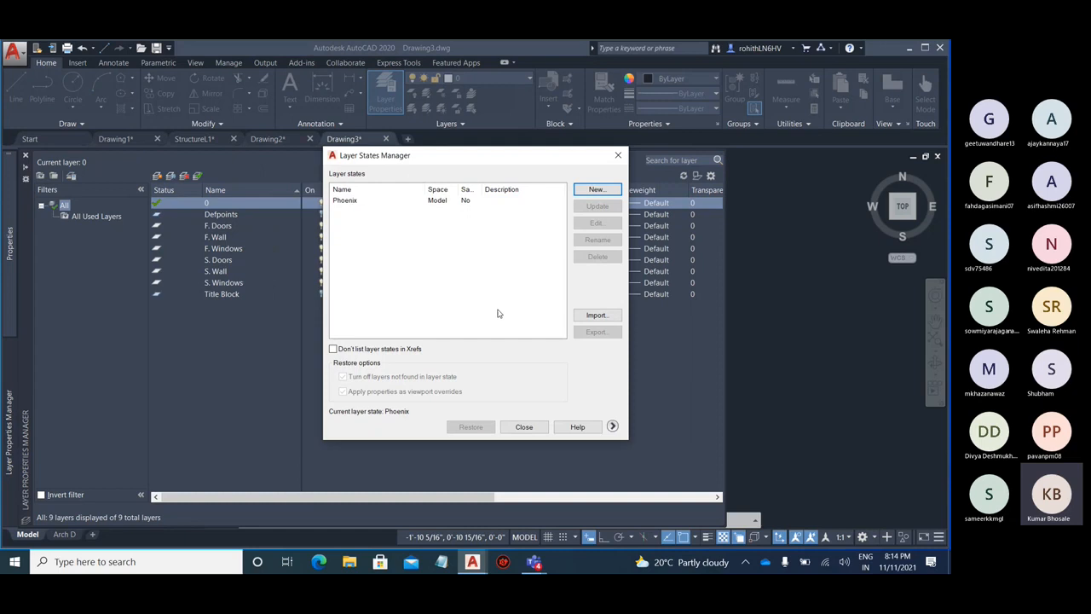
click(523, 426)
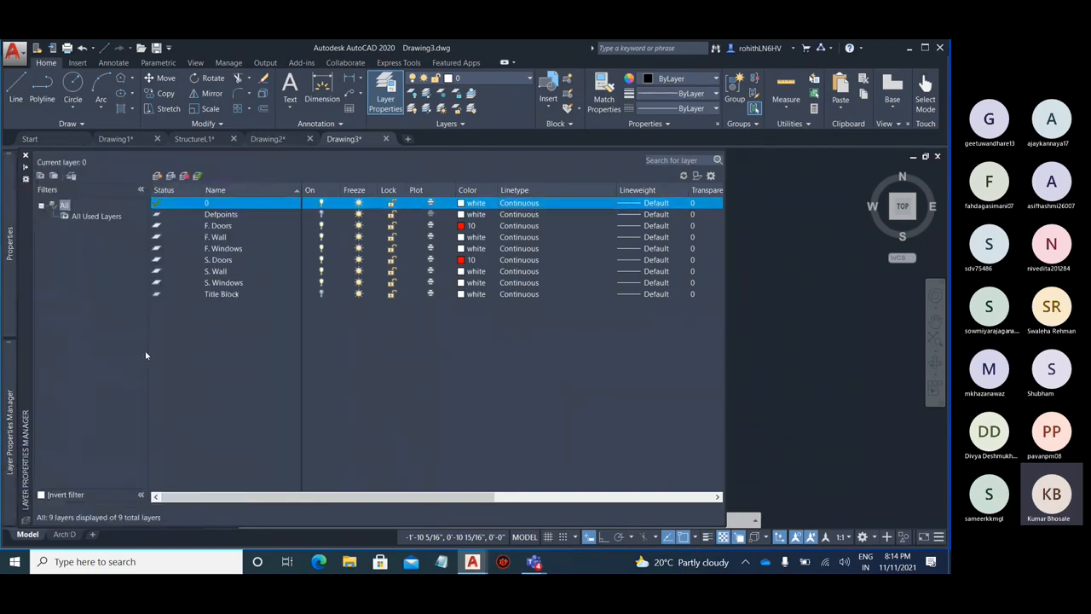
- Overwrite the Phoenix layer state with Drawing3's current layer settings
click(75, 176)
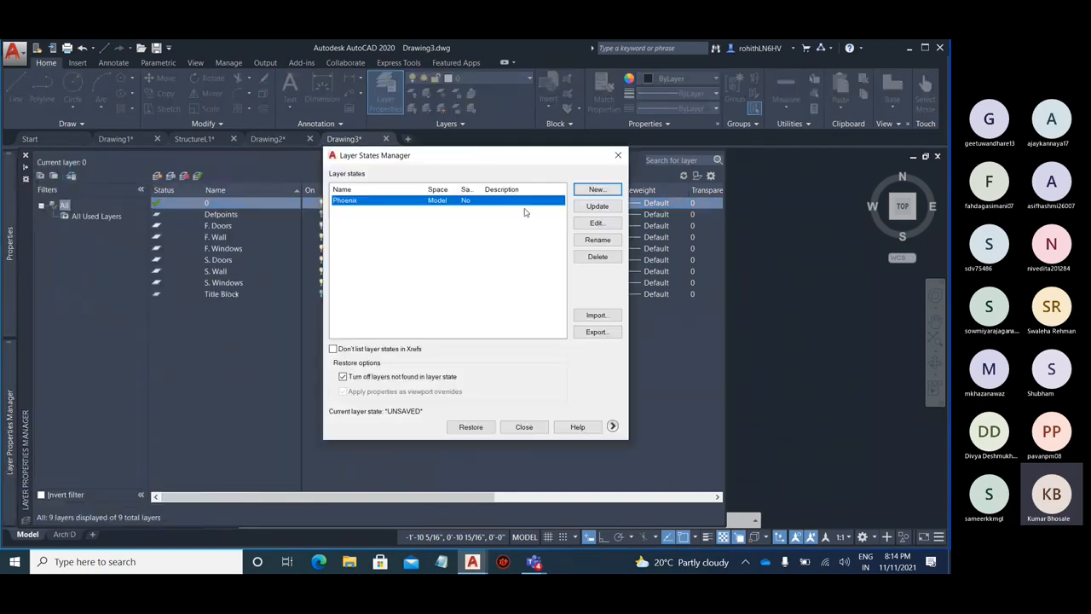
click(604, 209)
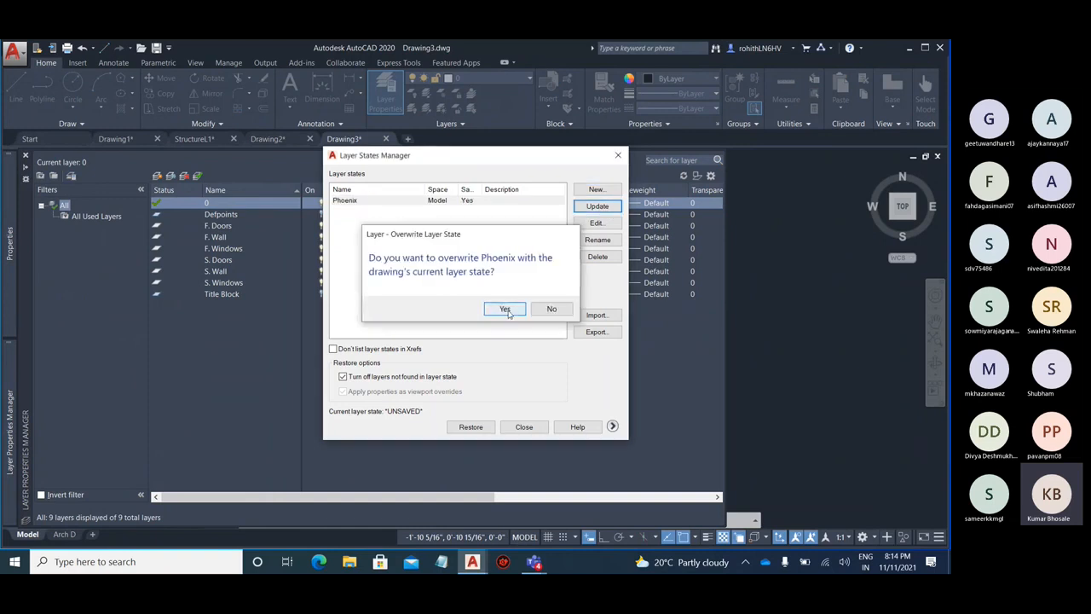
click(504, 309)
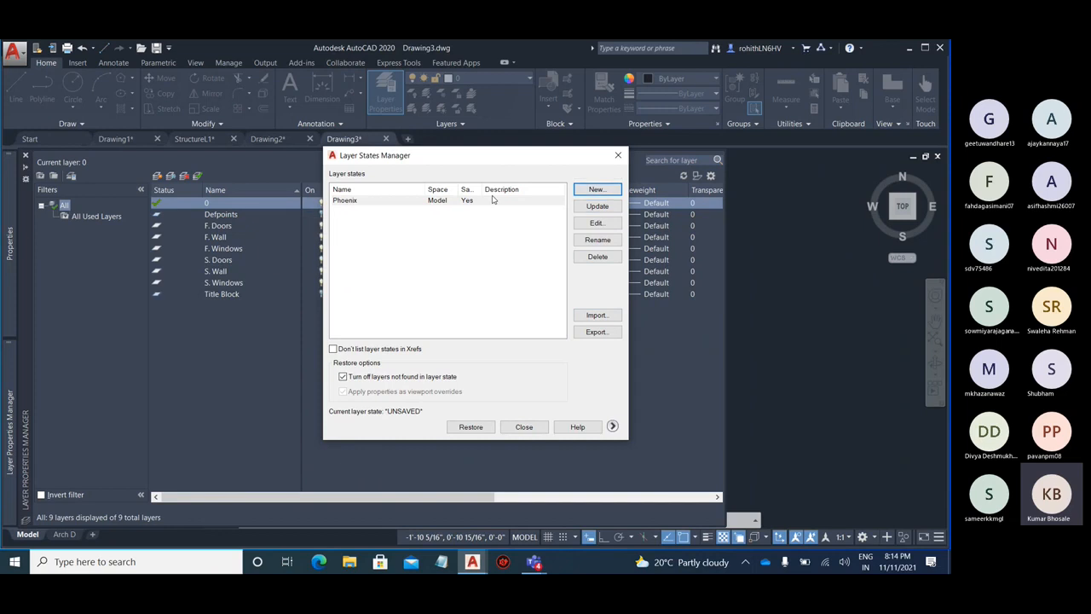
- Delete the Phoenix layer state from Drawing3, then import Phoenix.las from the Desktop afresh and restore its states
click(484, 201)
click(598, 256)
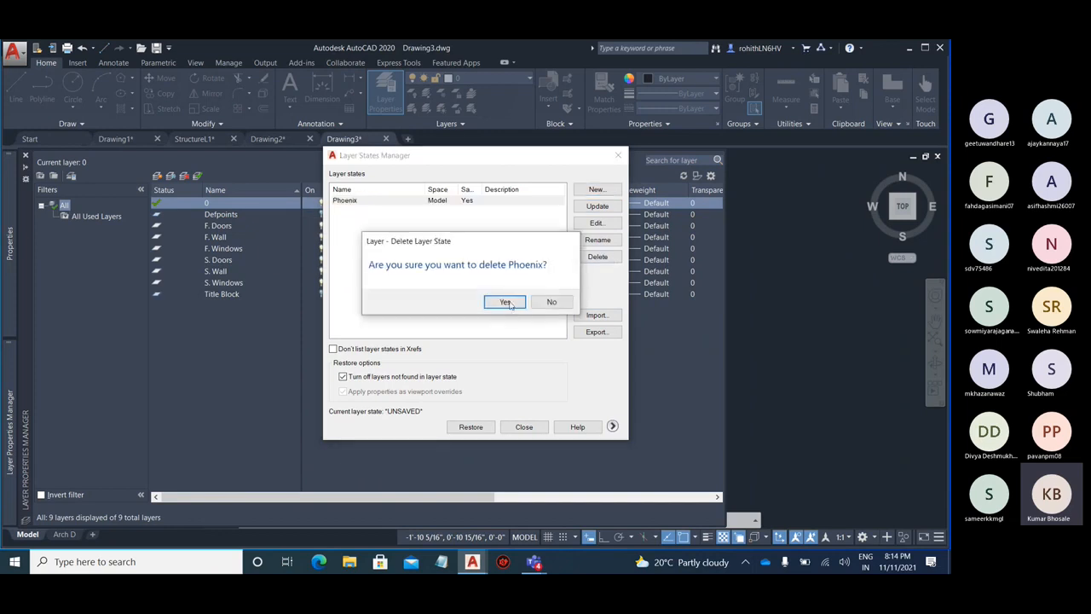
click(507, 301)
click(590, 317)
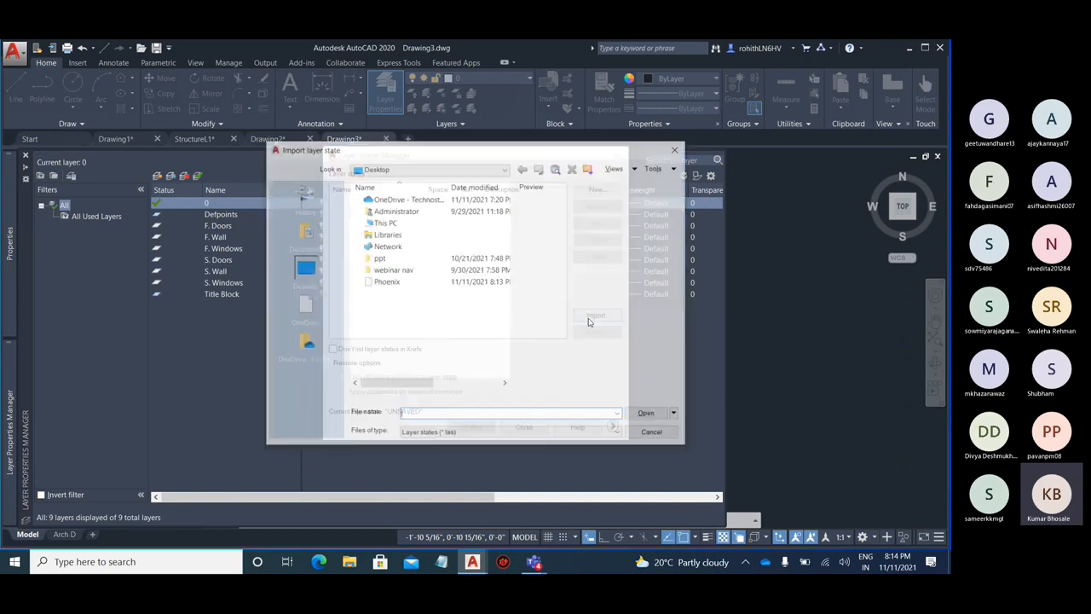
click(386, 281)
click(648, 416)
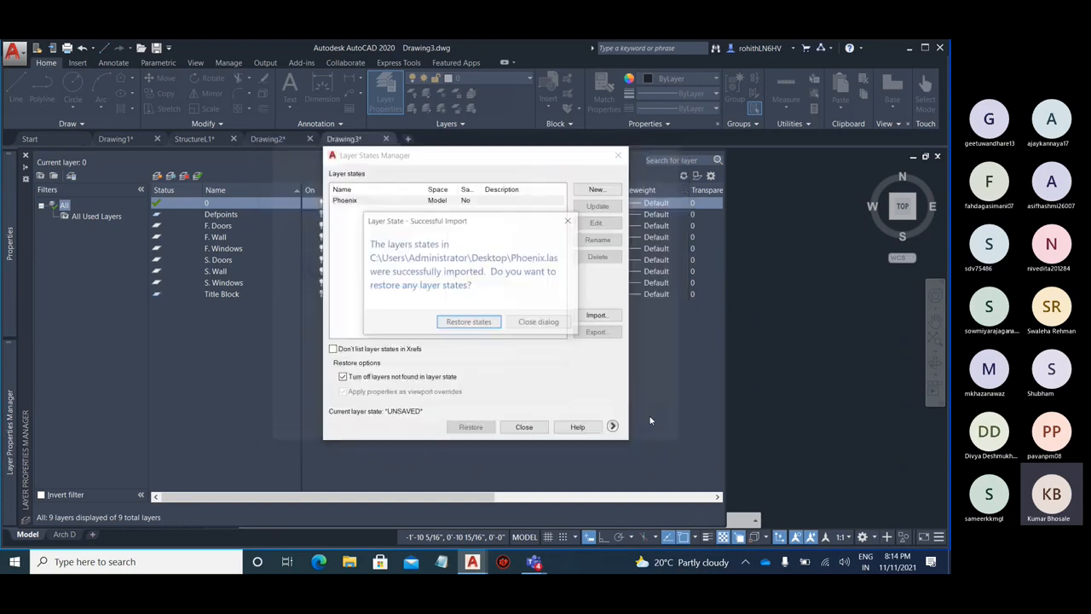
click(474, 323)
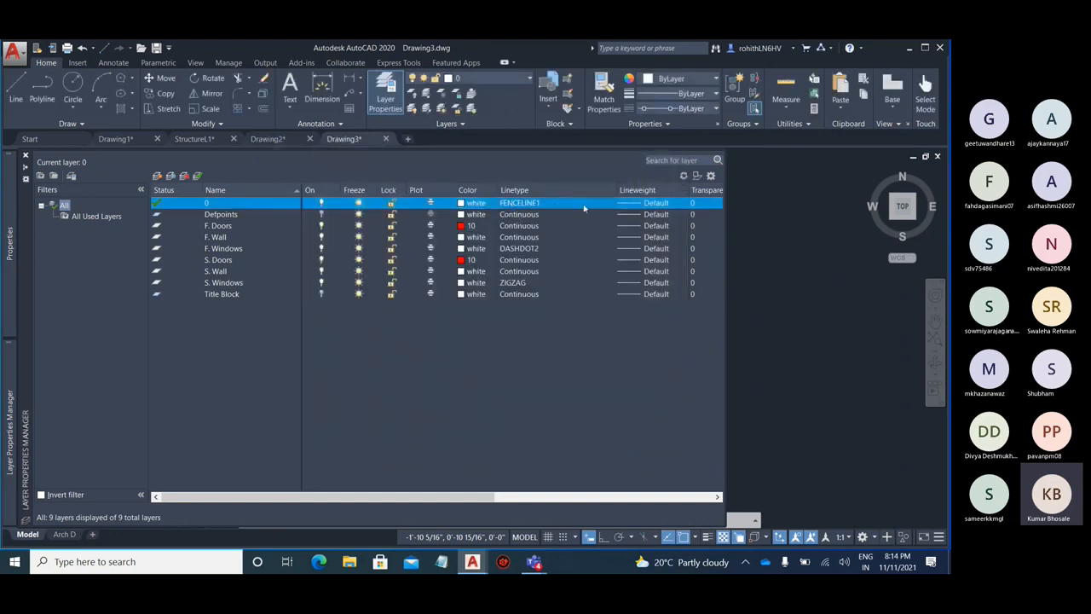
- View the available linetypes for the F. Windows and Title Block layers, leaving their assignments as they are
click(556, 248)
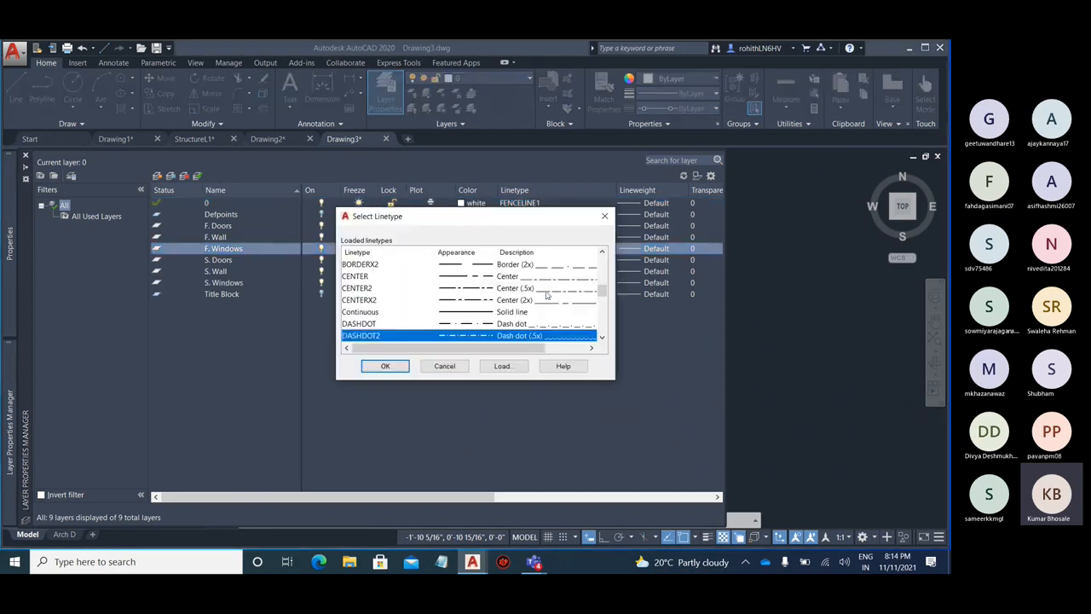
click(604, 215)
click(556, 293)
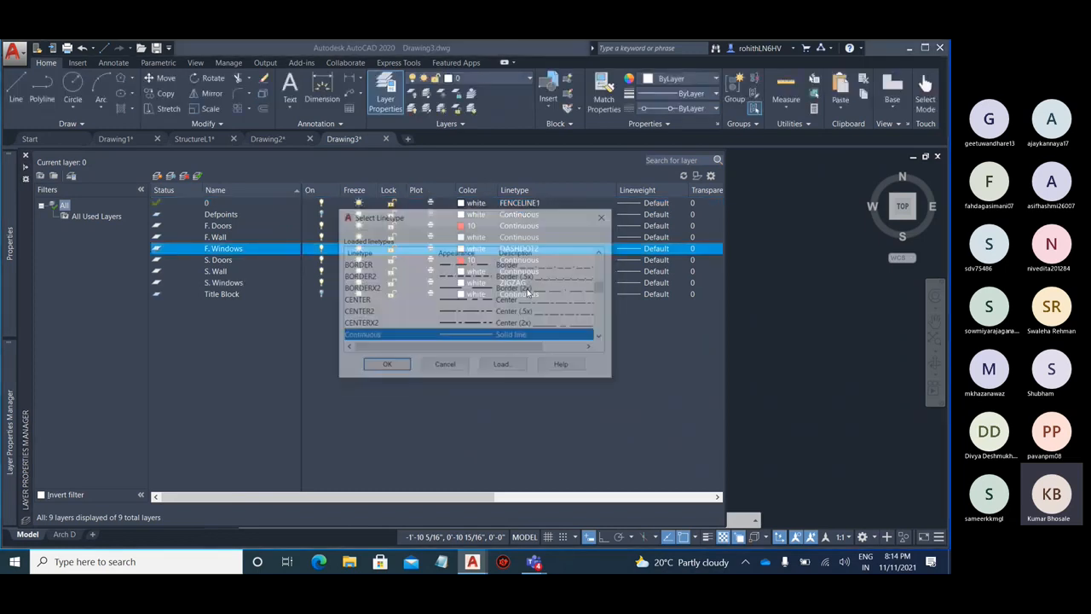
click(605, 215)
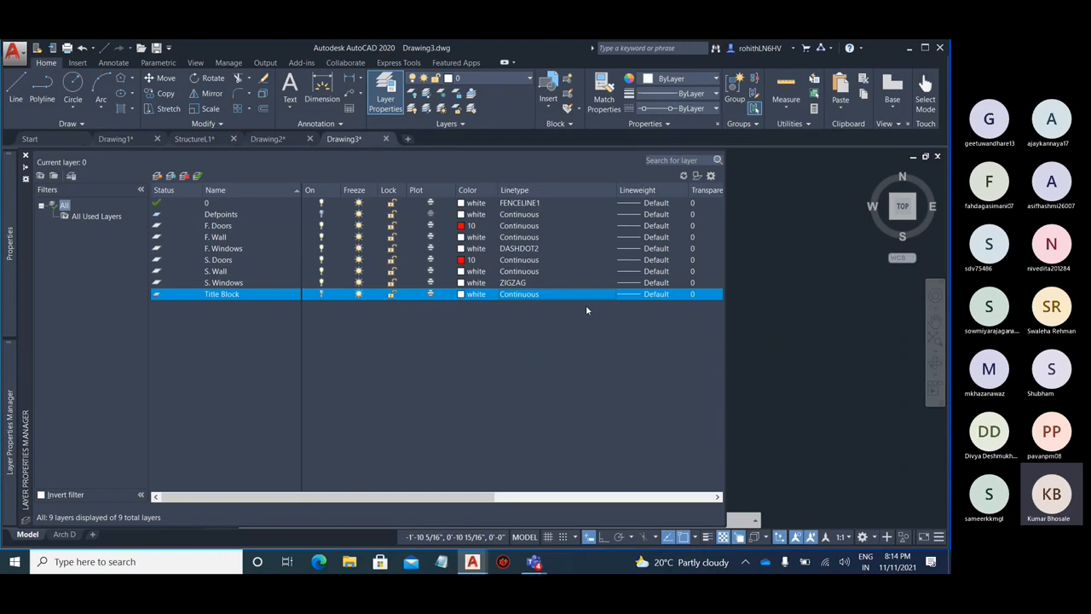
- Close Drawing3, Drawing2 and StructureL1 without saving their changes
click(386, 139)
click(475, 324)
click(309, 139)
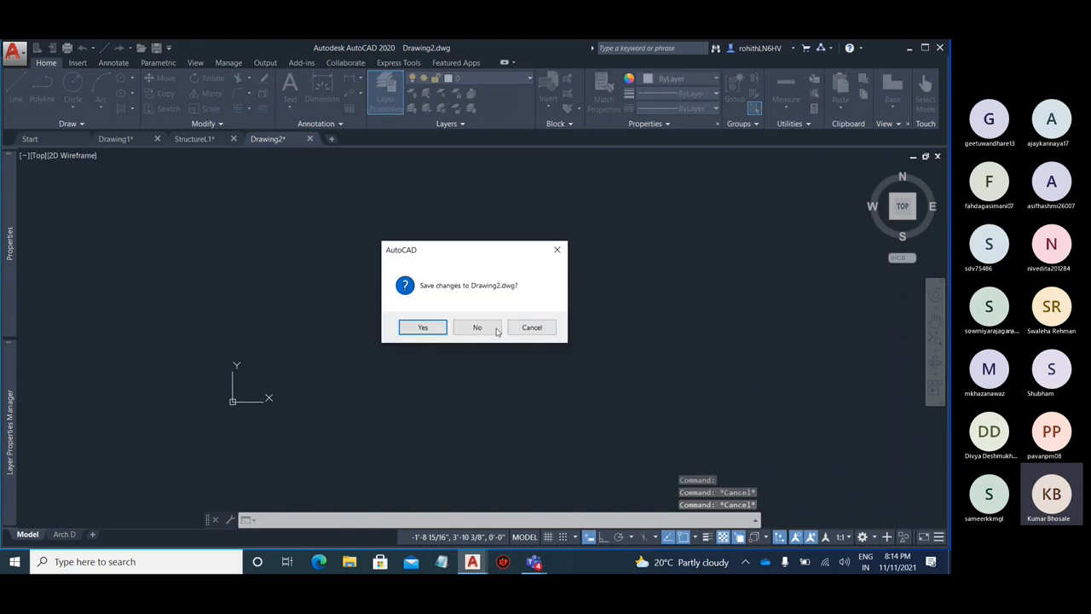
click(479, 327)
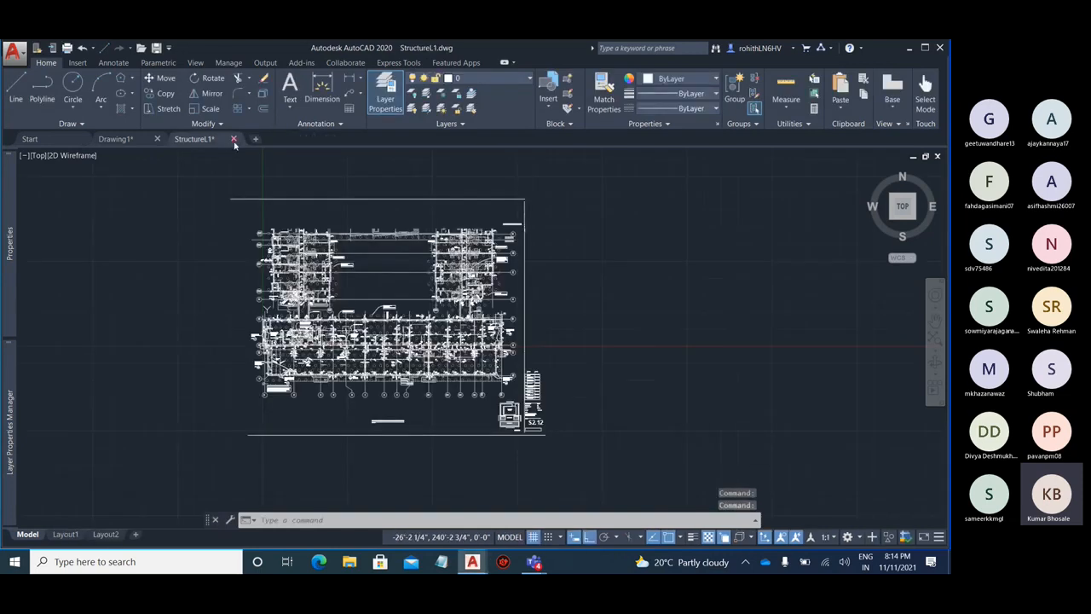
click(234, 139)
click(479, 329)
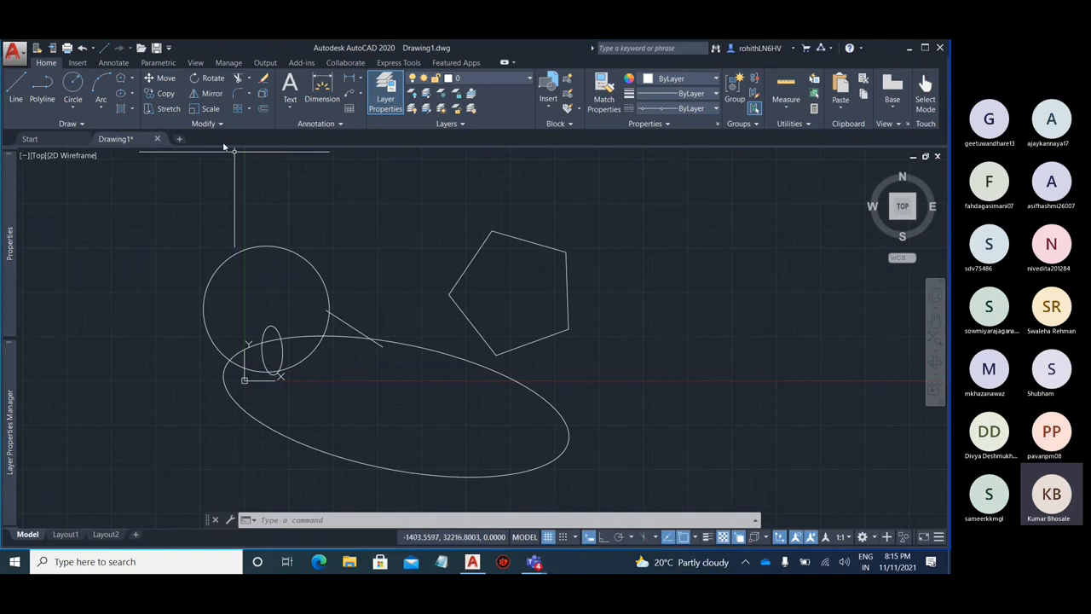
- Switch to Google Chrome, open the mytibcam.com portal and log in with the saved mobile number and account password
click(907, 48)
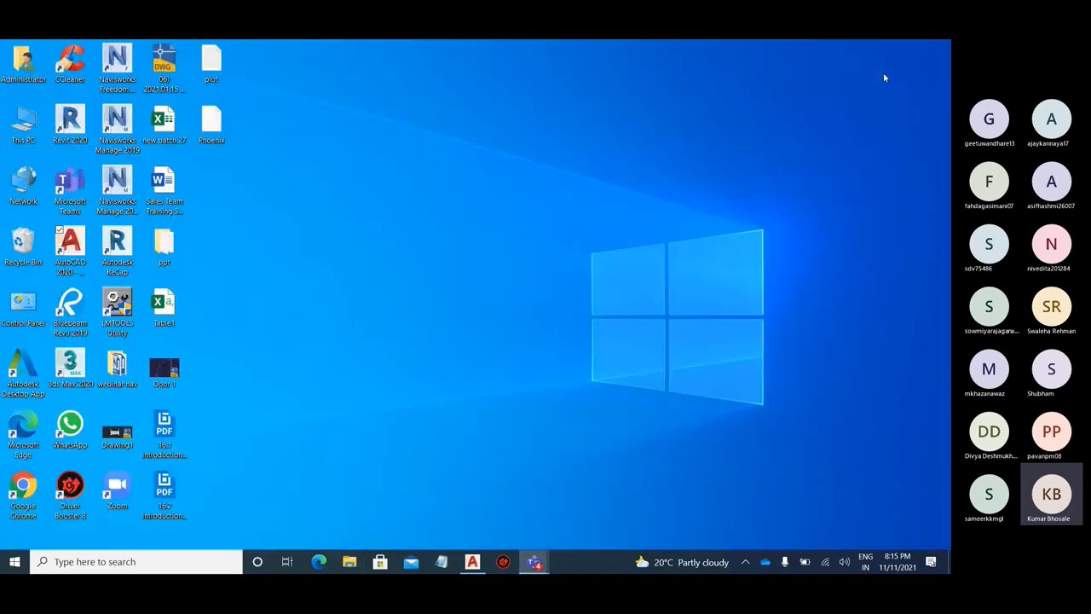
double_click(38, 491)
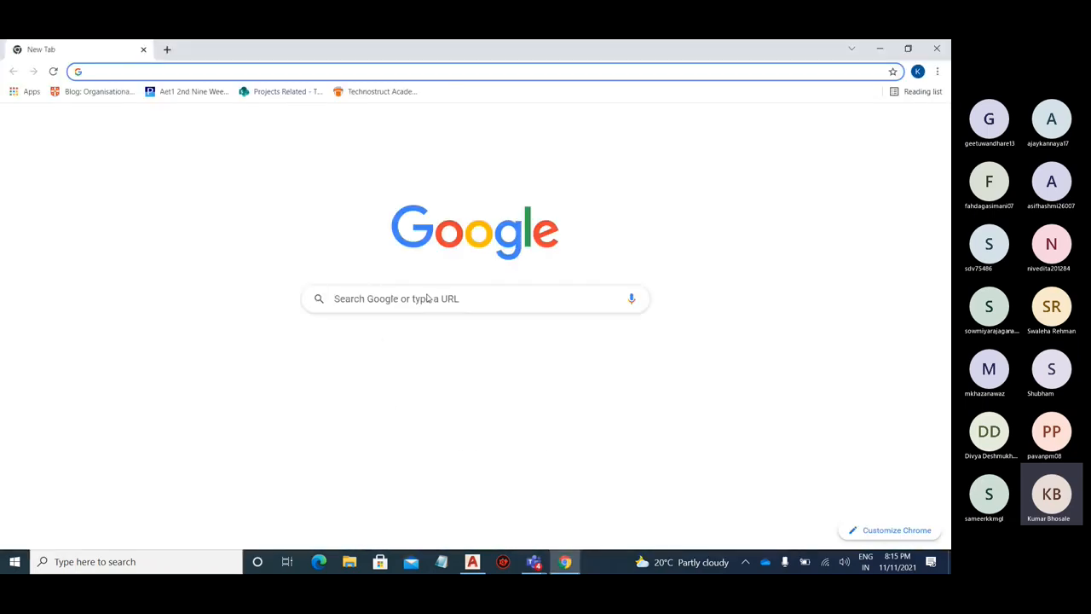
click(428, 368)
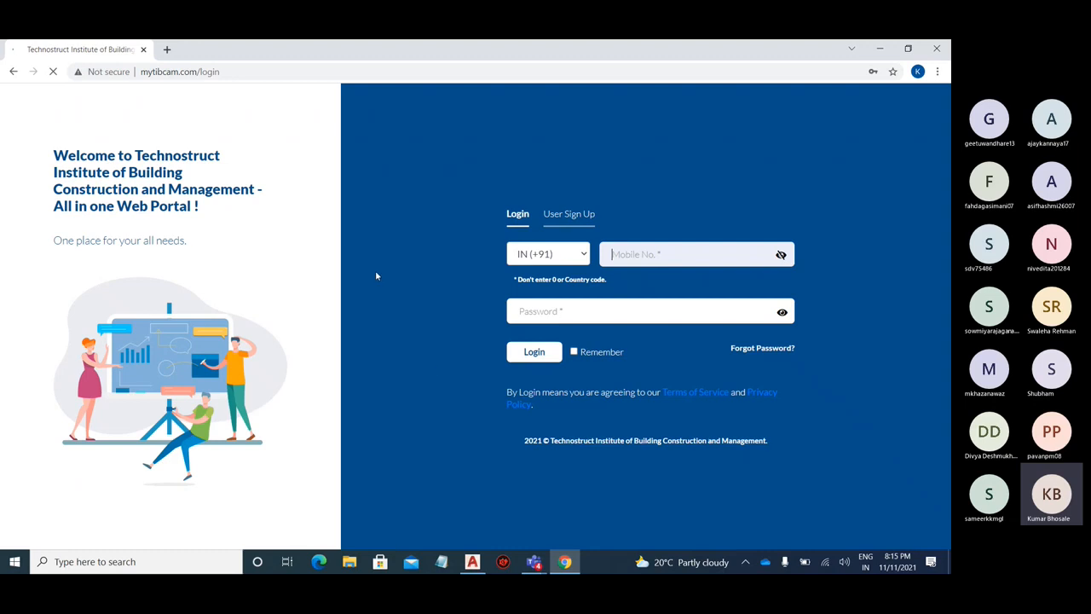
click(647, 254)
click(645, 283)
click(535, 354)
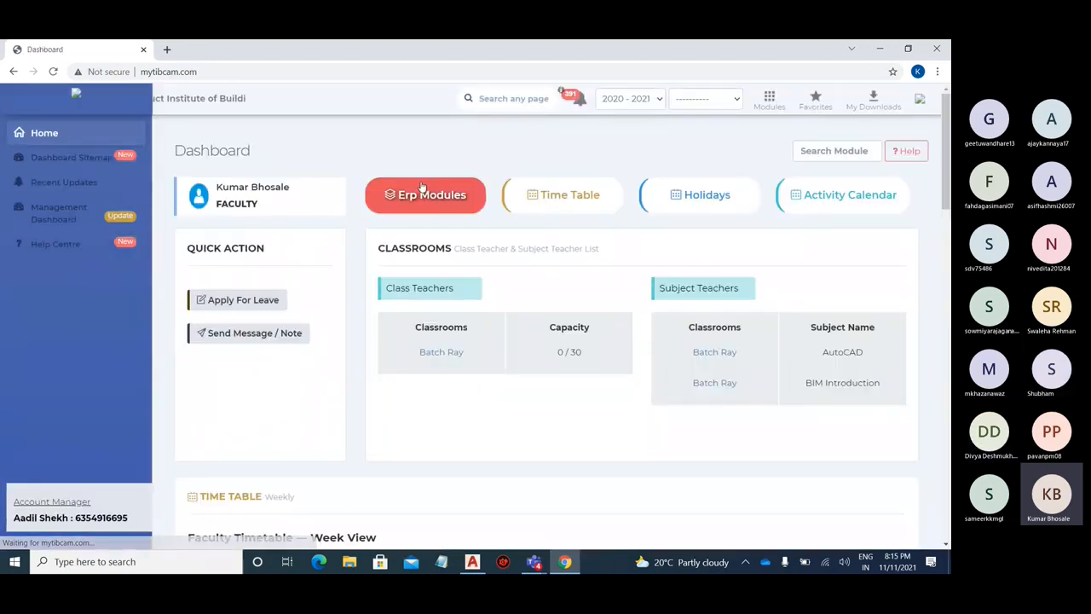
- Open the portal's Student Attendance module and go to Attendance By Absent No
scroll(533, 369, down, 15)
scroll(533, 369, down, 3)
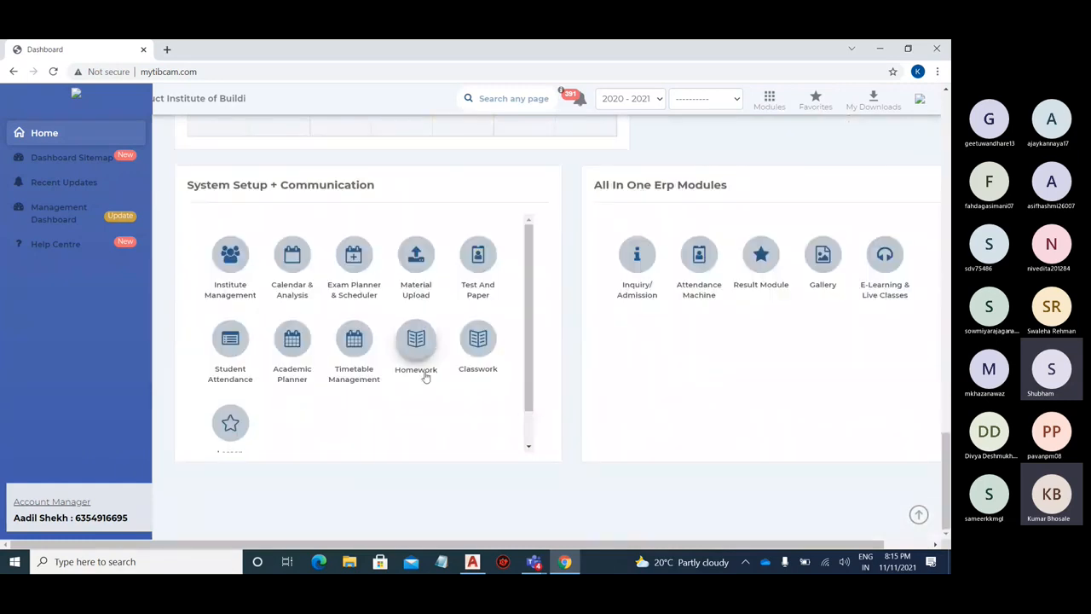
click(228, 341)
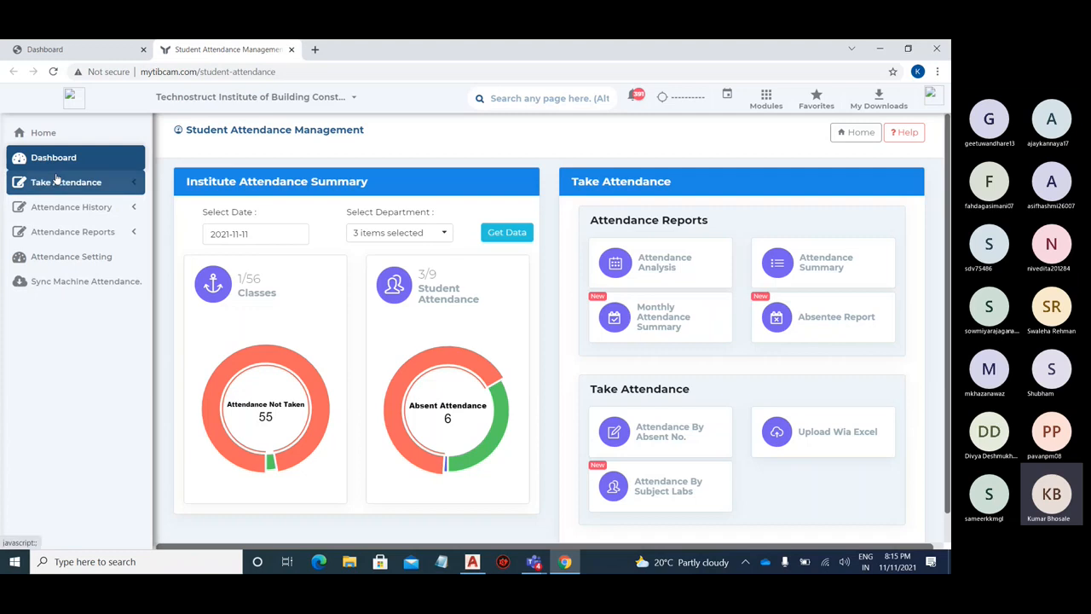
click(66, 182)
click(103, 217)
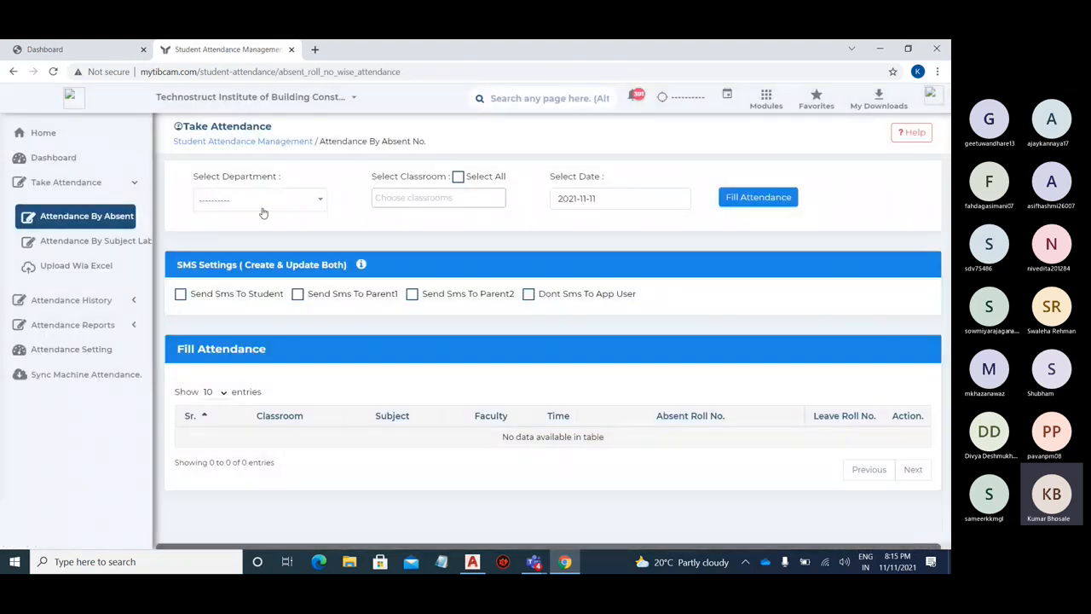
- Load the attendance entry for the BIM Ready Regular department's Batch Phoenix classroom and set its subject to AutoCAD
click(267, 203)
click(244, 248)
click(418, 198)
scroll(423, 232, down, 2)
scroll(423, 232, down, 4)
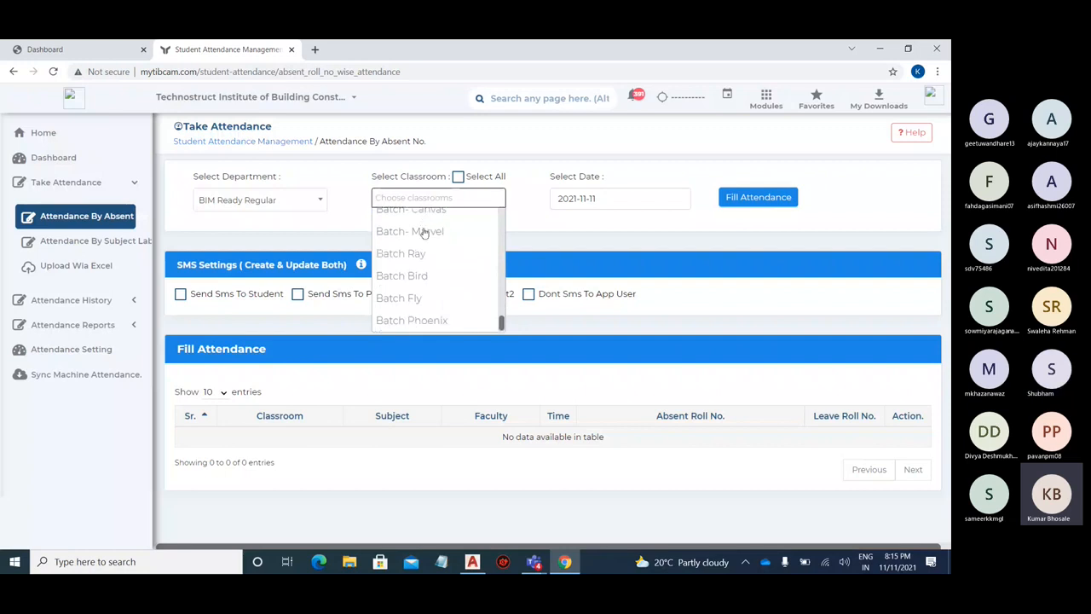
click(452, 318)
click(770, 196)
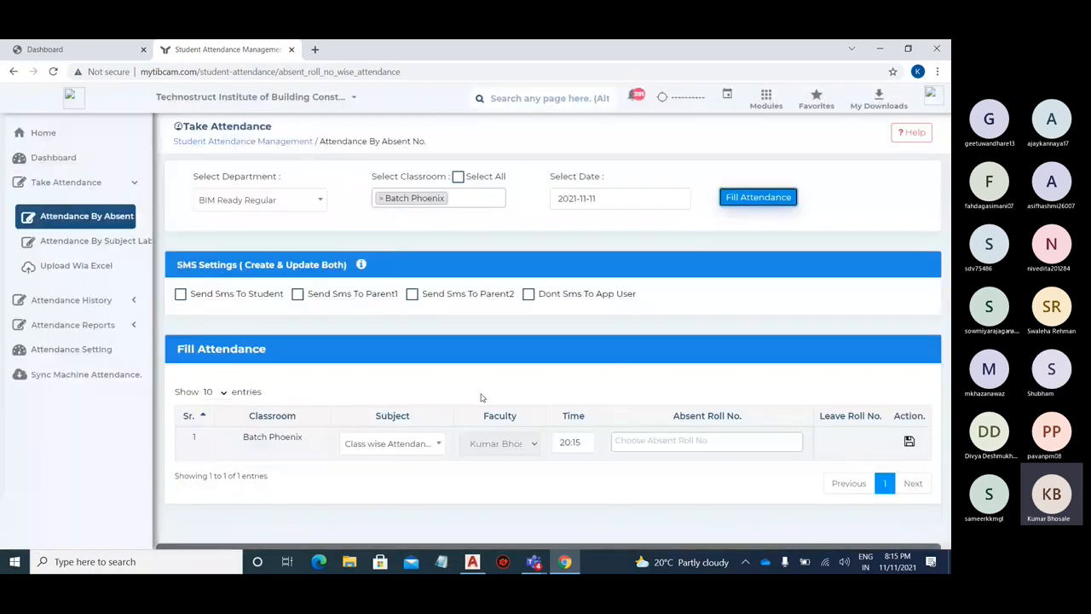
click(415, 444)
click(401, 492)
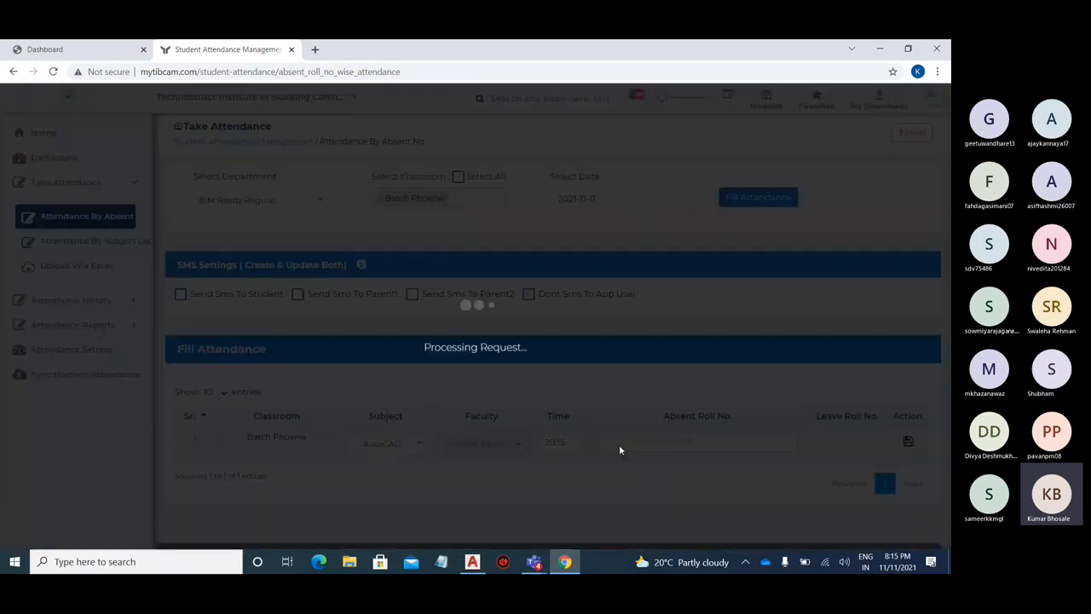
- Check the student list against the class attendees and mark four missing students as absent for Batch Phoenix
click(619, 442)
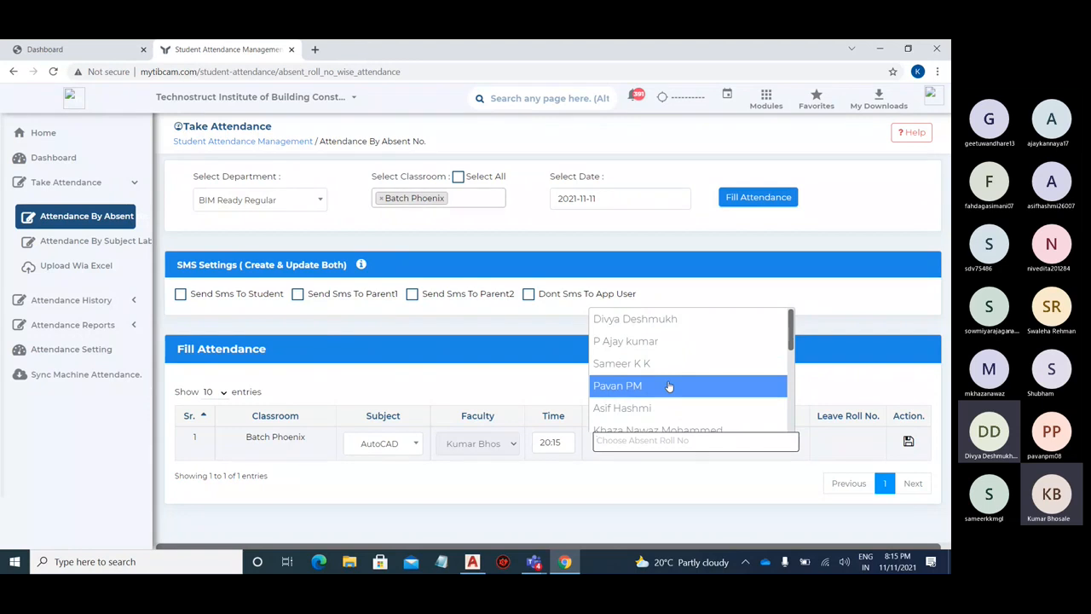
scroll(671, 360, down, 1)
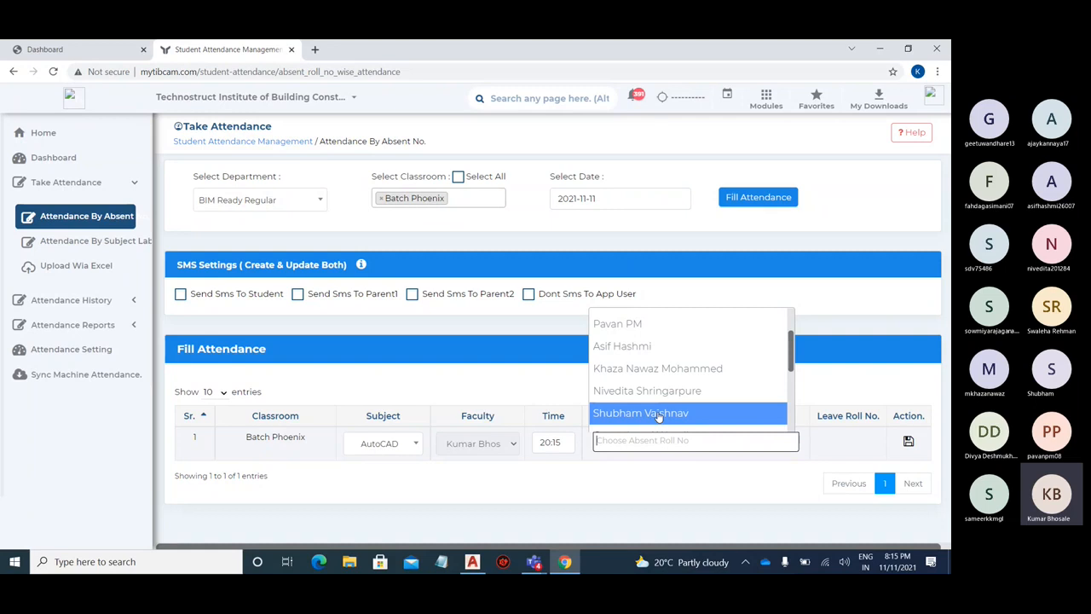
scroll(658, 416, down, 1)
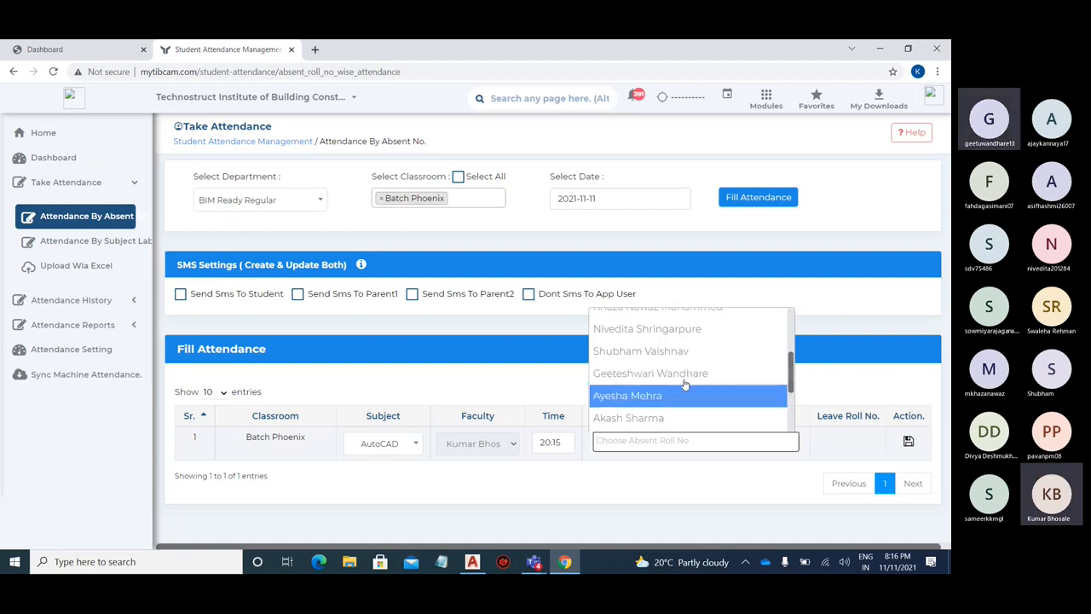
scroll(679, 397, down, 2)
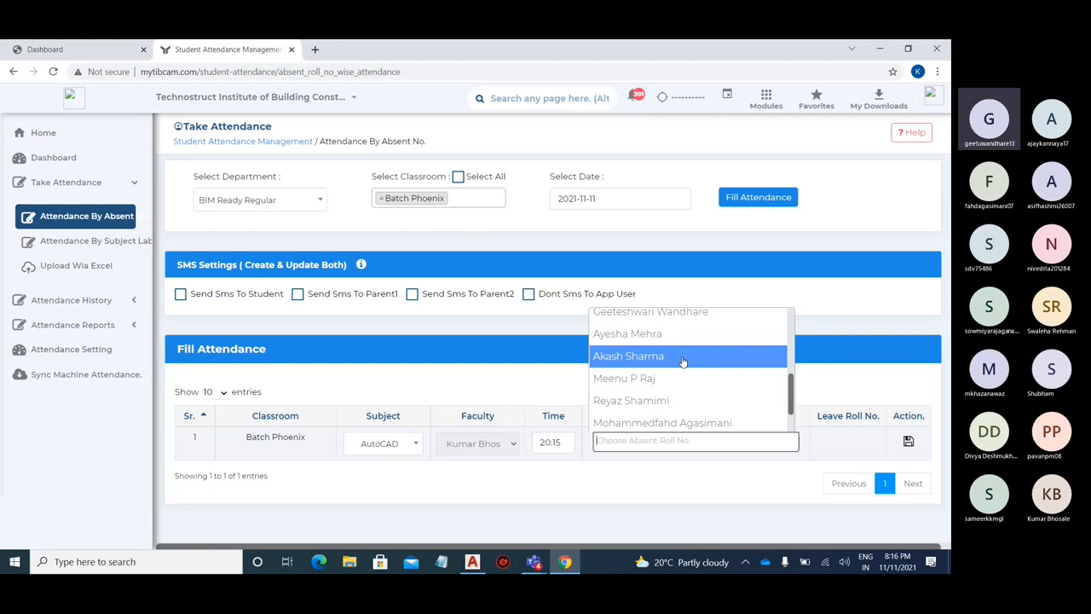
click(682, 357)
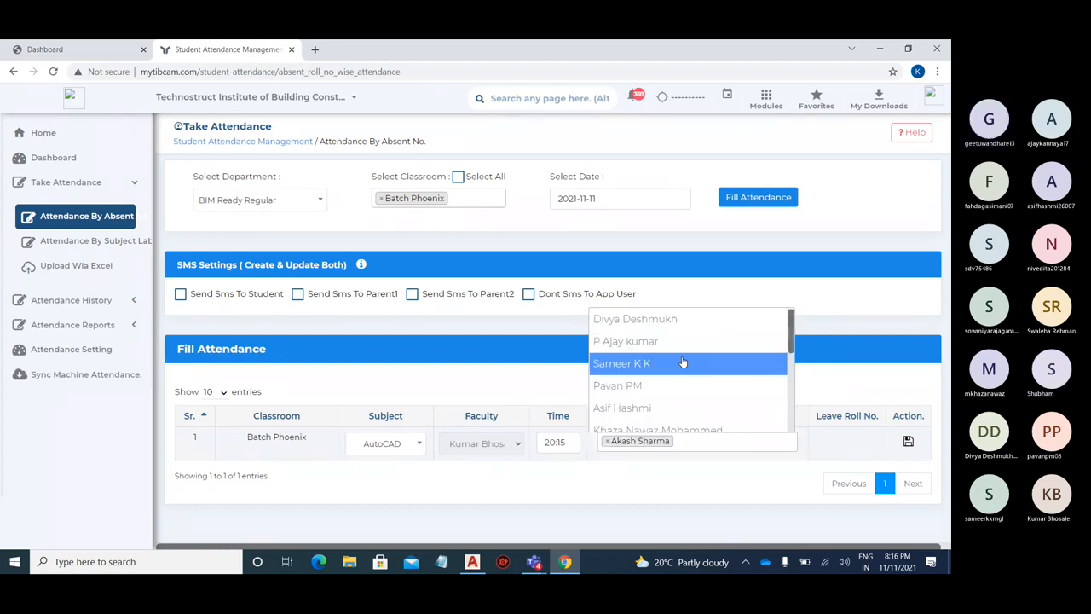
scroll(682, 361, down, 6)
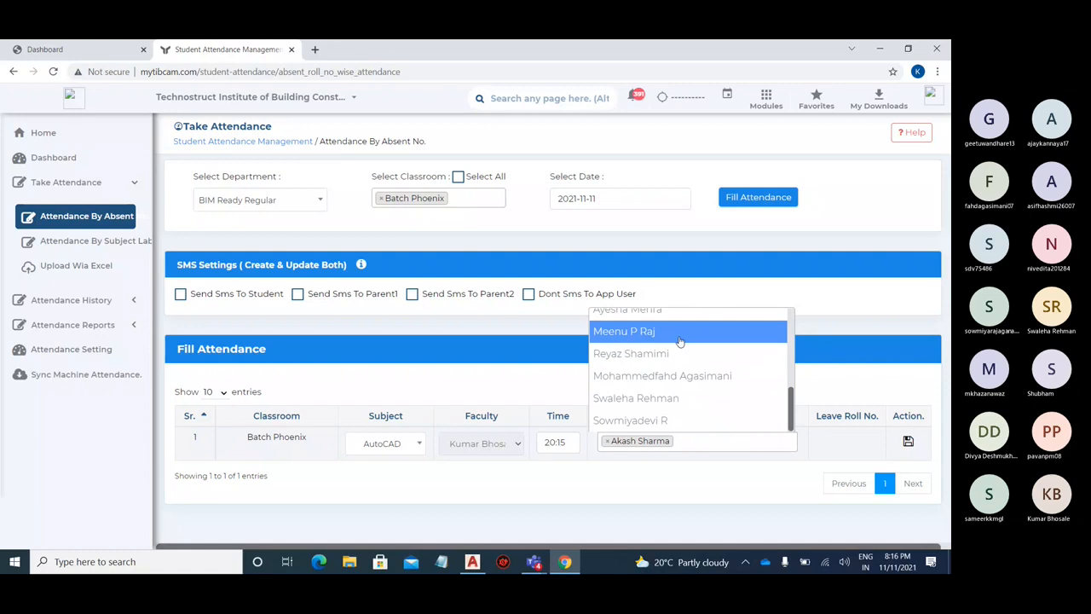
click(679, 331)
scroll(669, 360, down, 5)
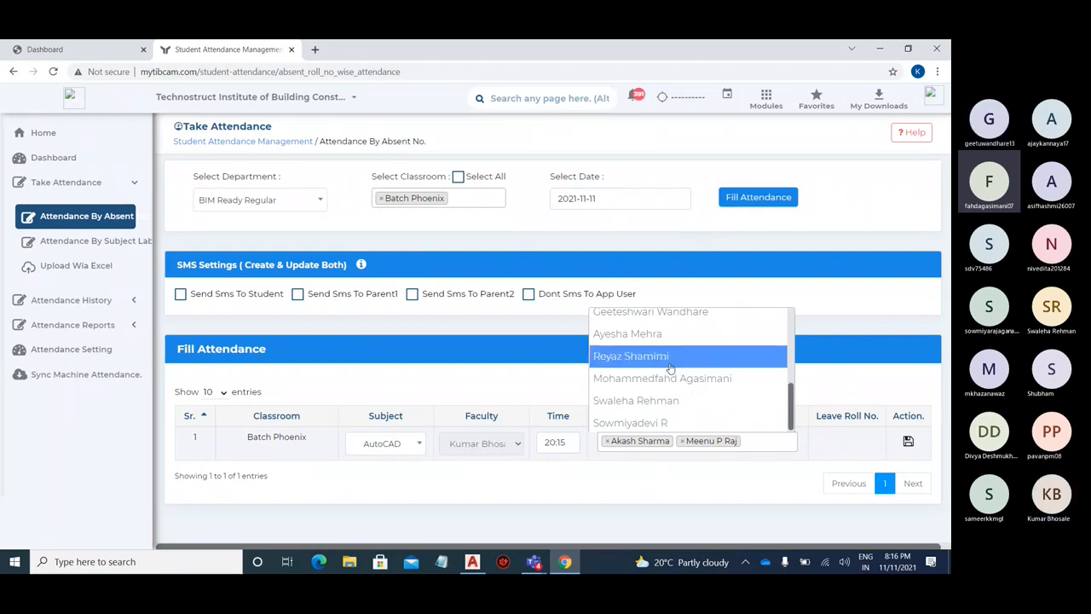
click(672, 357)
scroll(681, 367, down, 5)
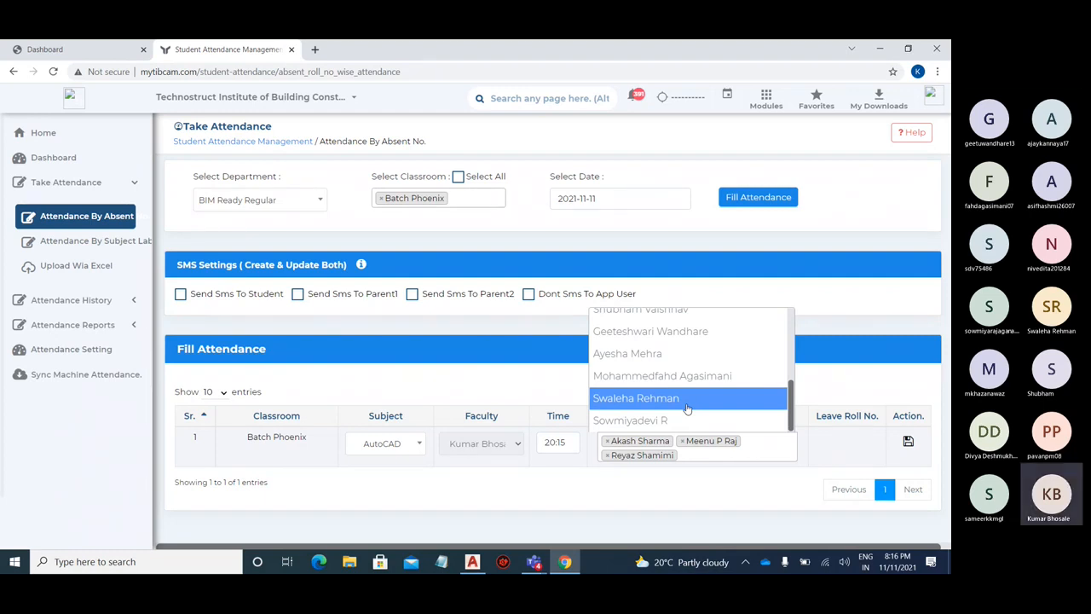
click(687, 399)
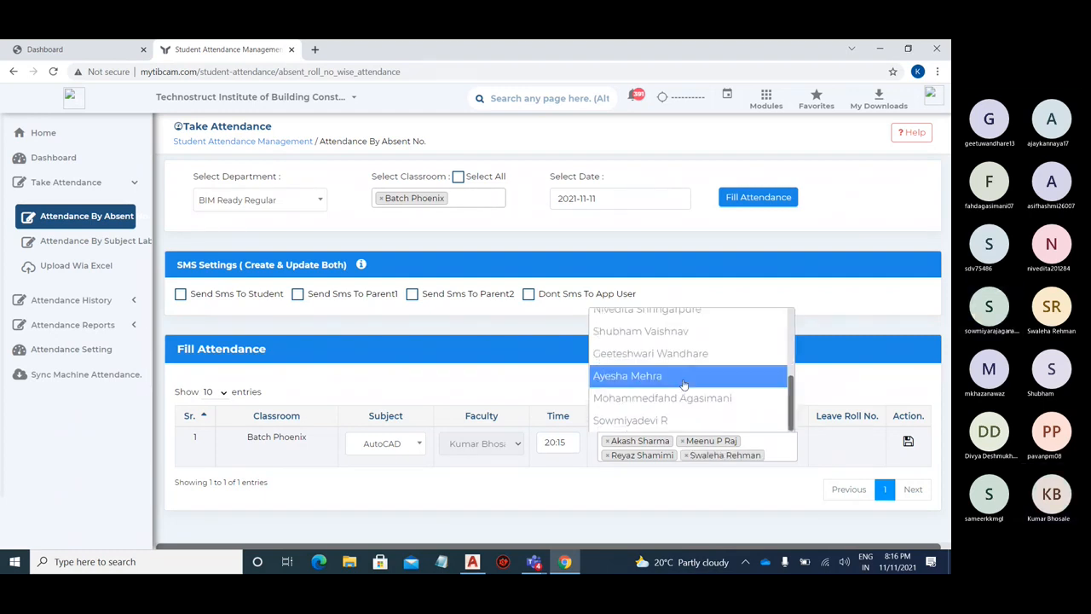
click(648, 420)
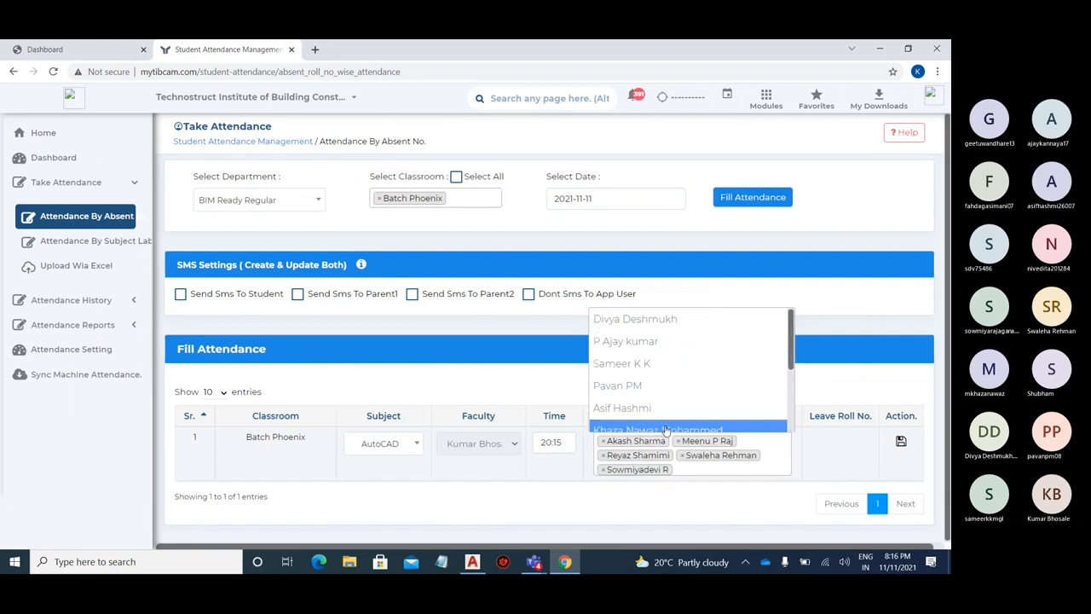
click(892, 400)
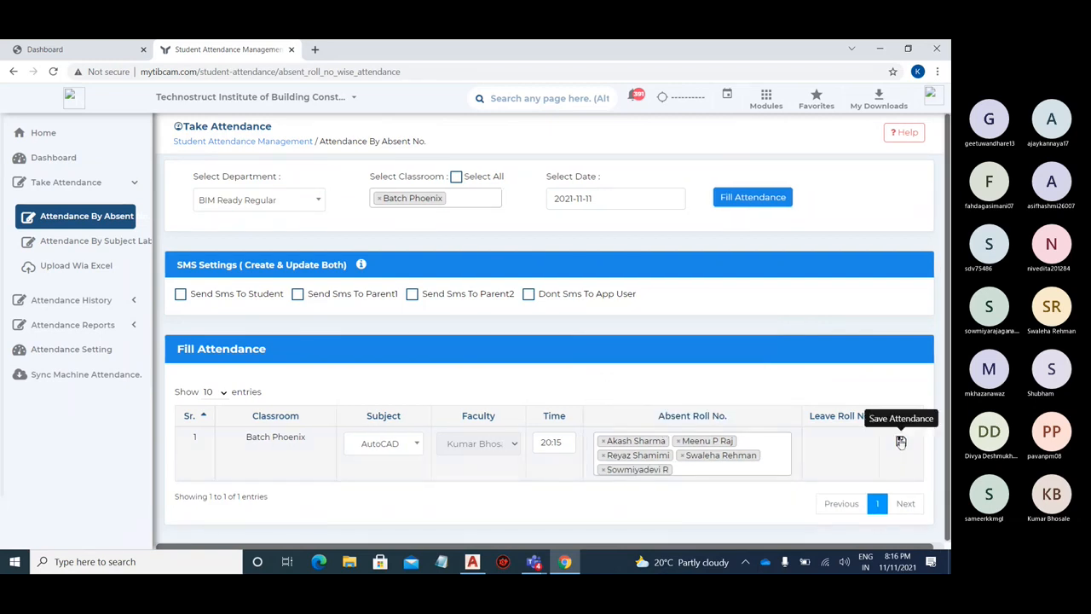
click(602, 469)
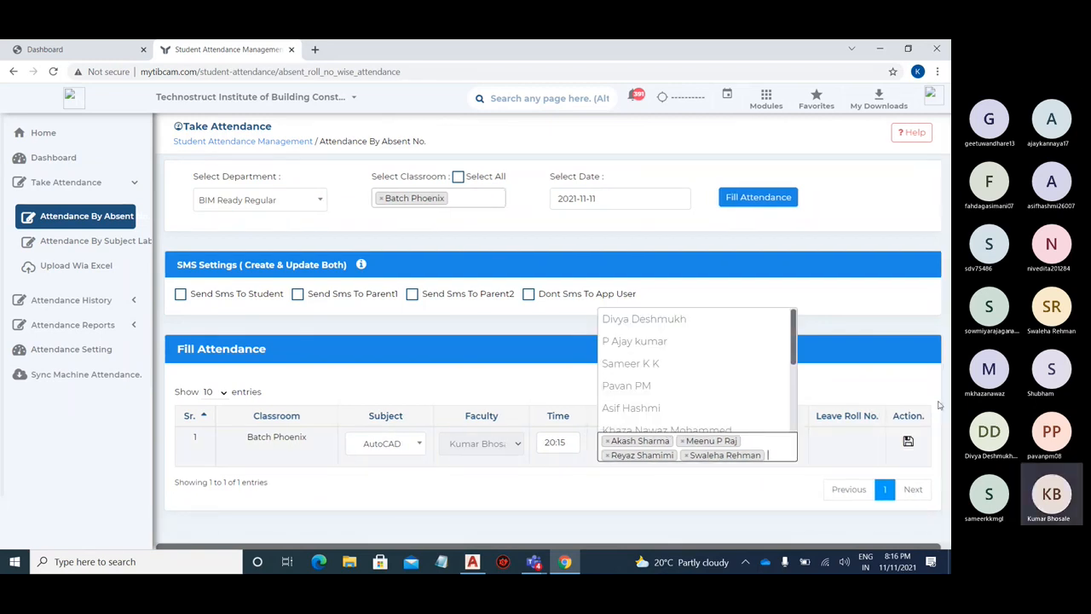
- Save and submit the Batch Phoenix attendance for the AutoCAD class
click(908, 441)
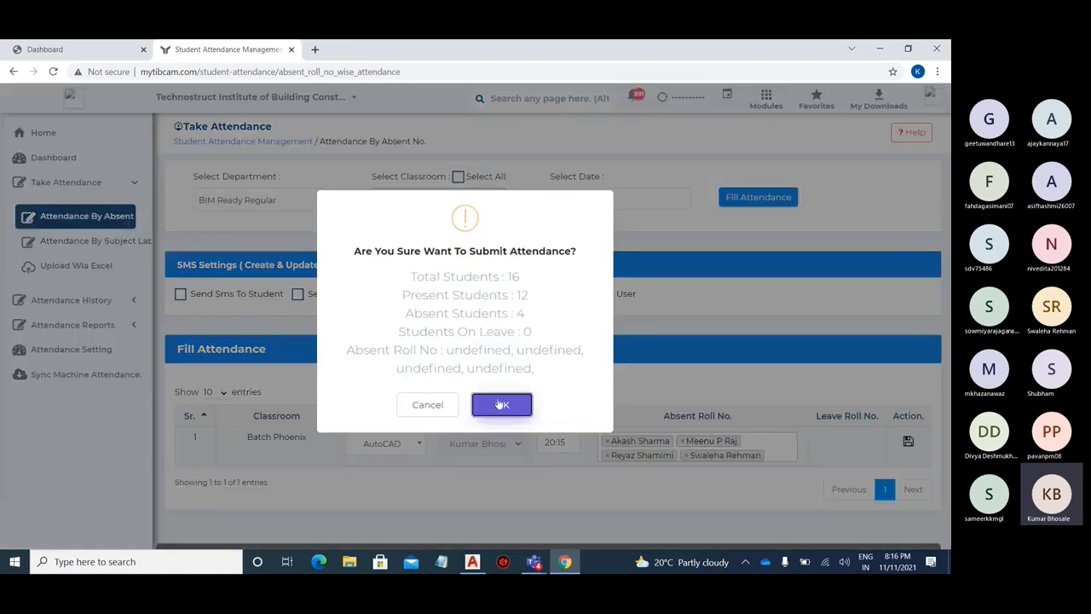
click(500, 404)
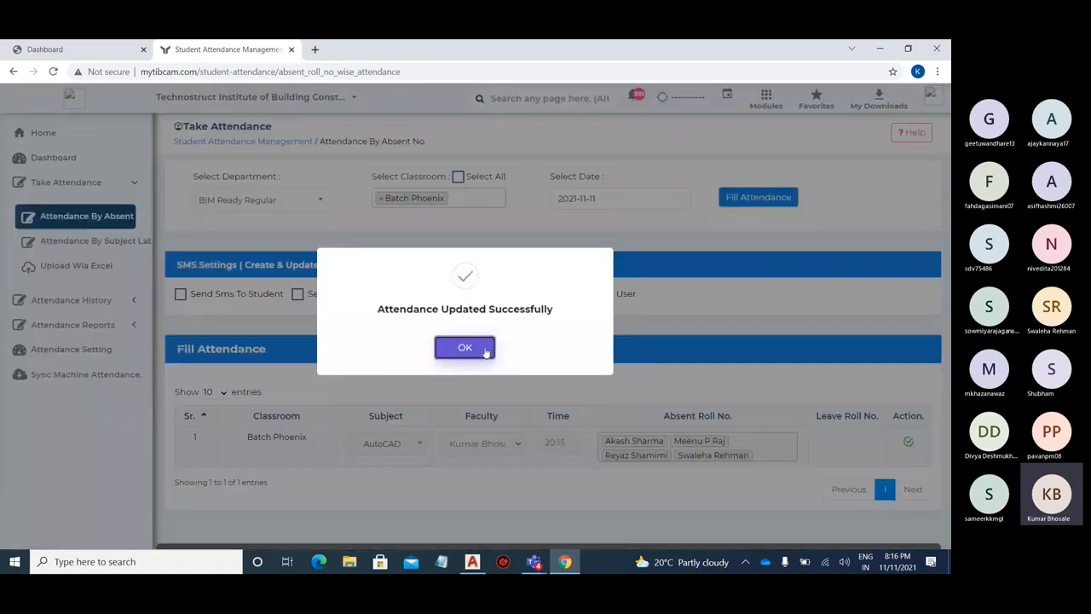
click(464, 347)
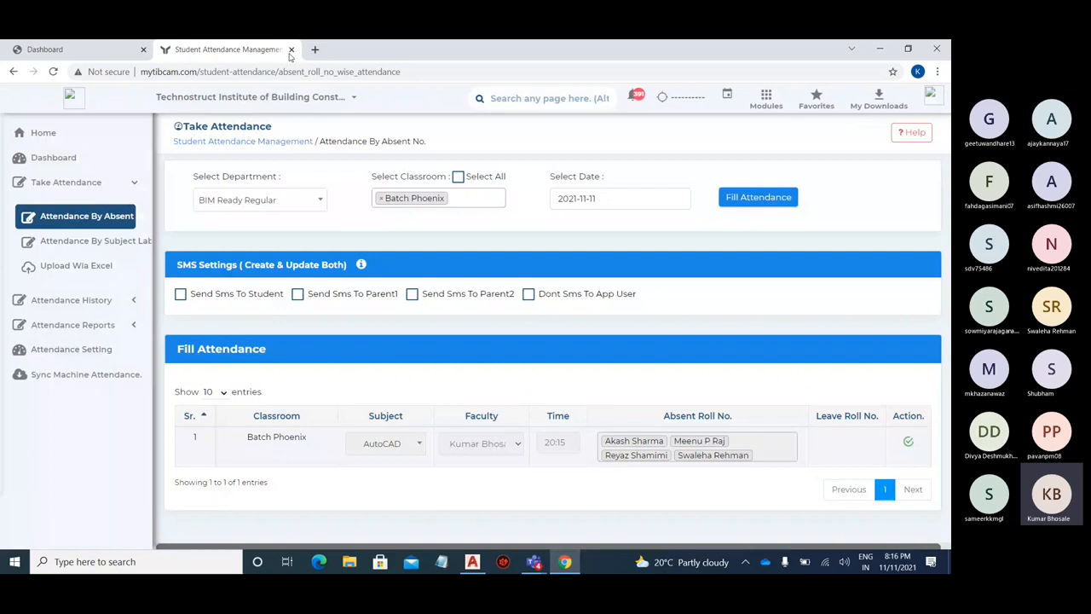
- Close the attendance page, switch to the Batch Phoenix meeting in Microsoft Teams and stop sharing the screen
click(291, 50)
click(878, 50)
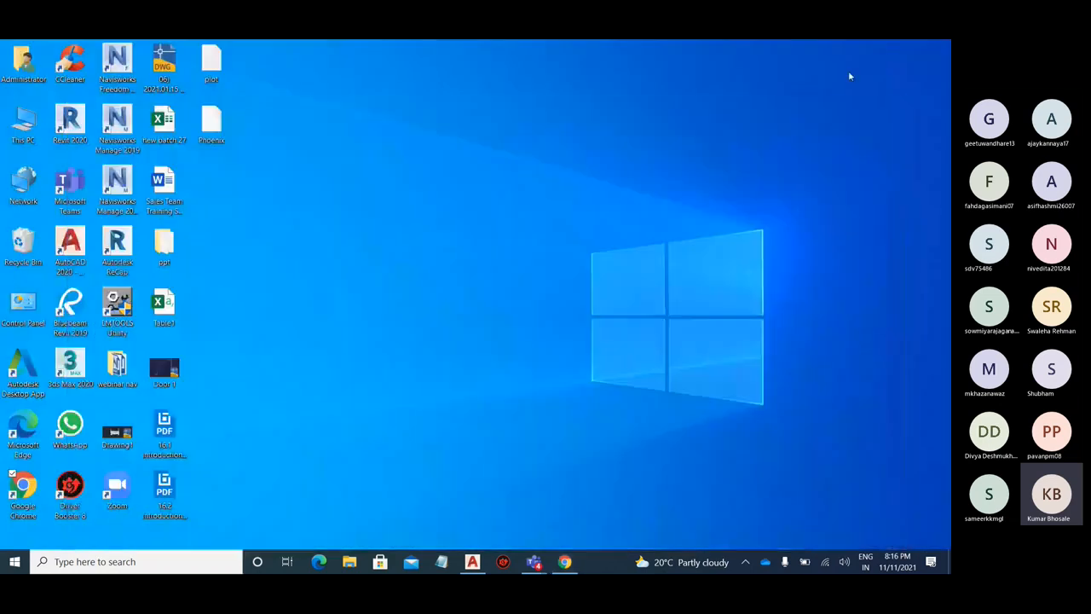
mouse_move(565, 562)
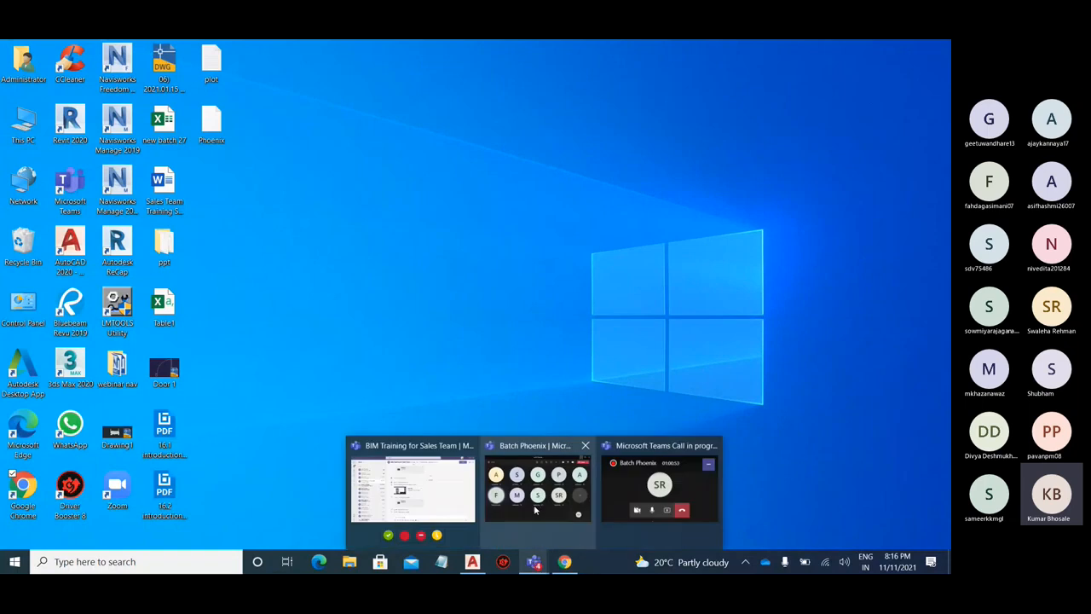
click(538, 501)
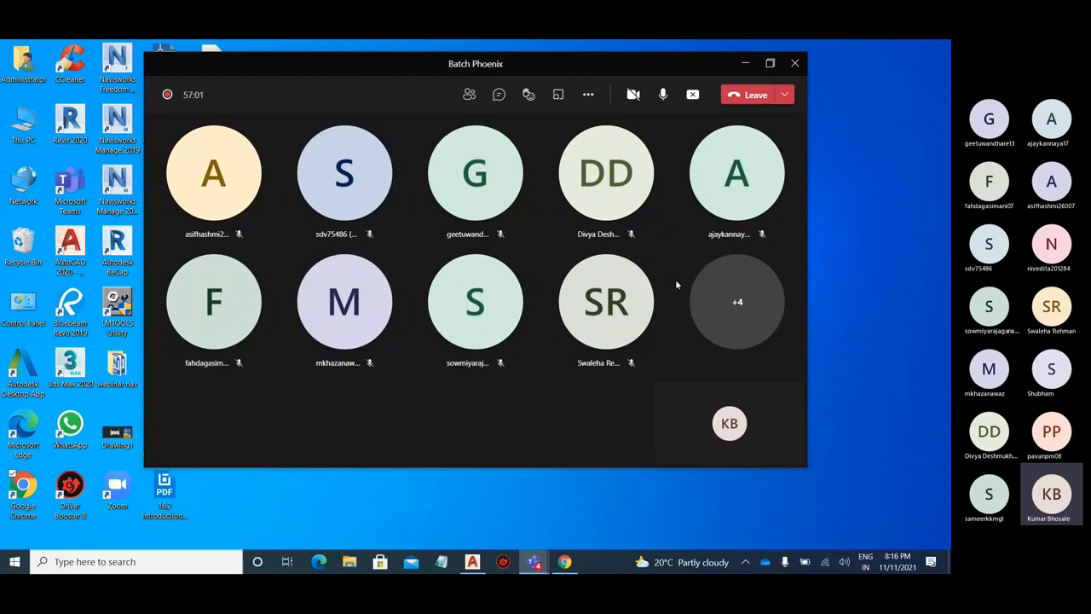
click(693, 94)
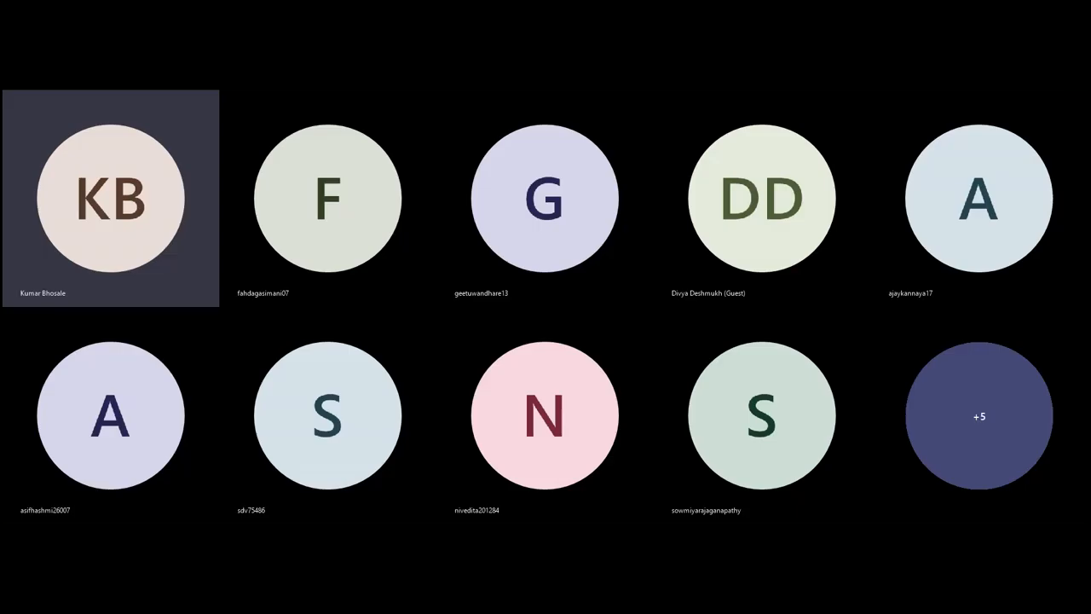